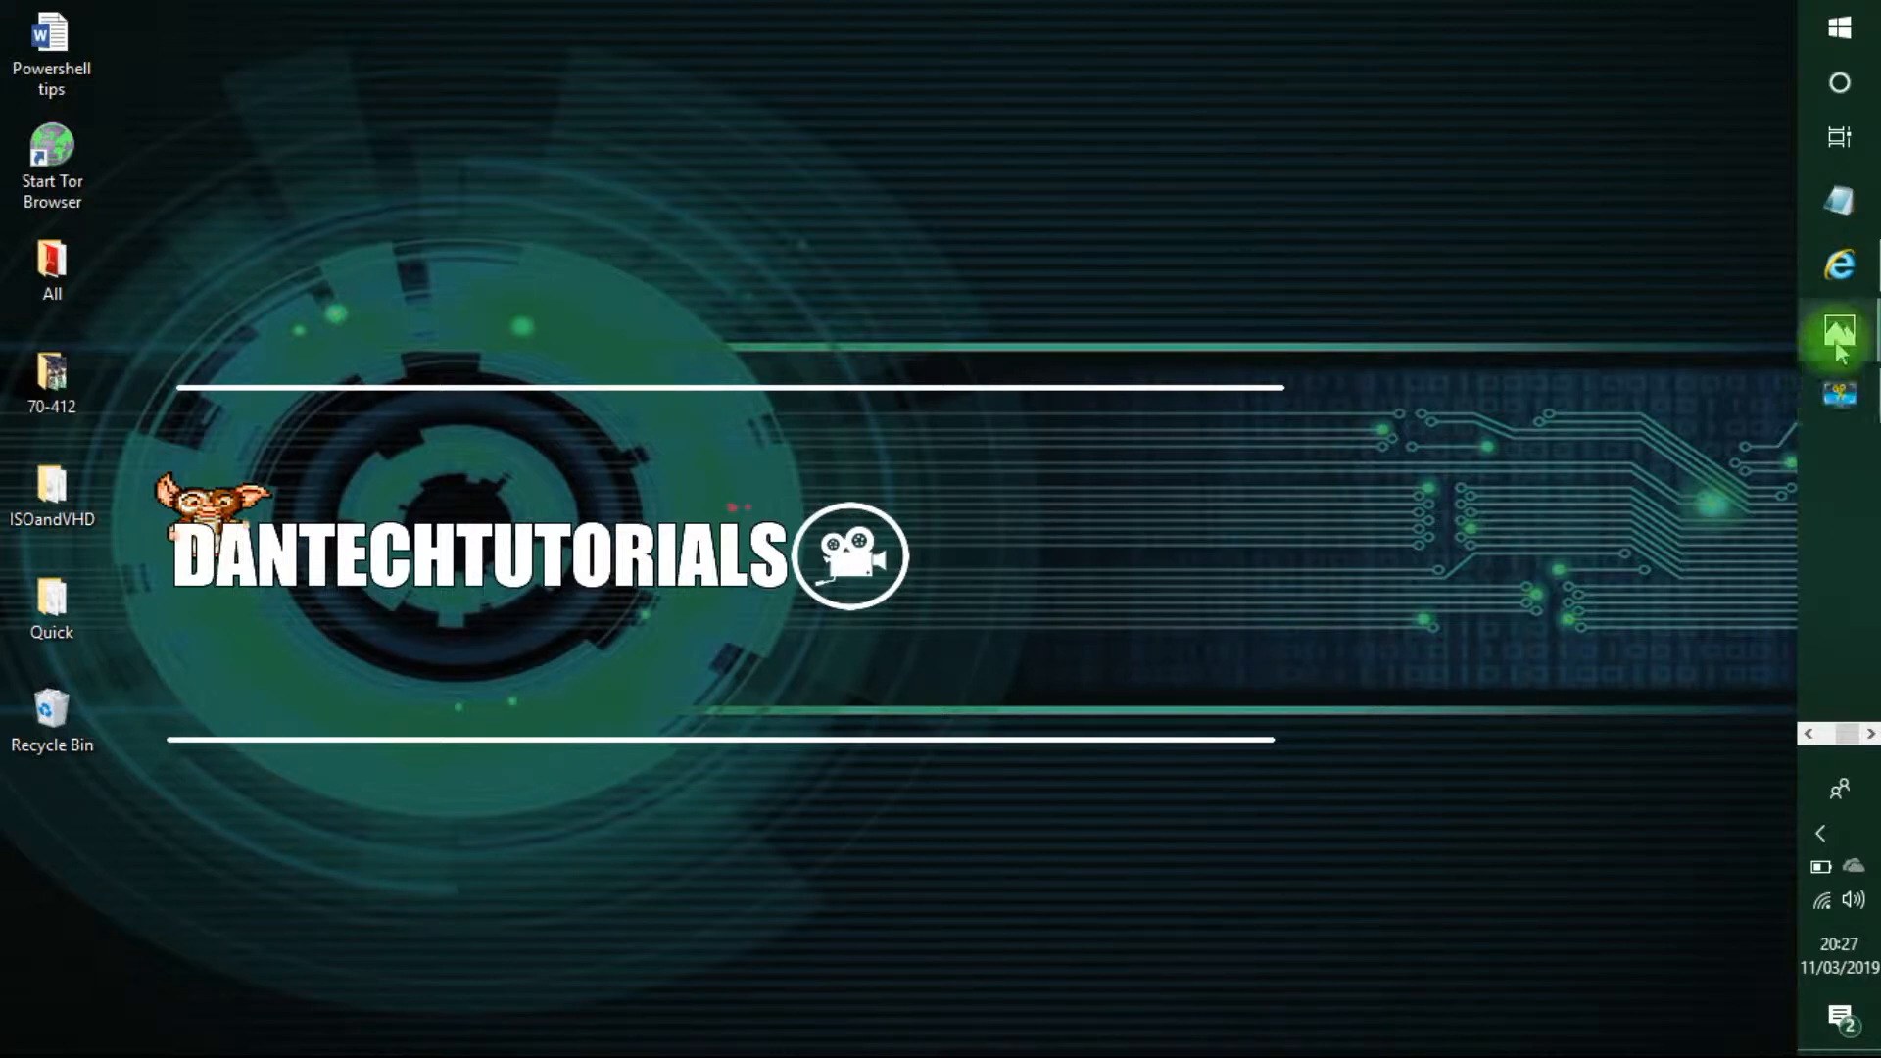
# Go full screen, open DC1, and sign in with the administrator password after Ctrl+Alt+Del.
pyautogui.moveTo(1840, 343)
pyautogui.click(1665, 480)
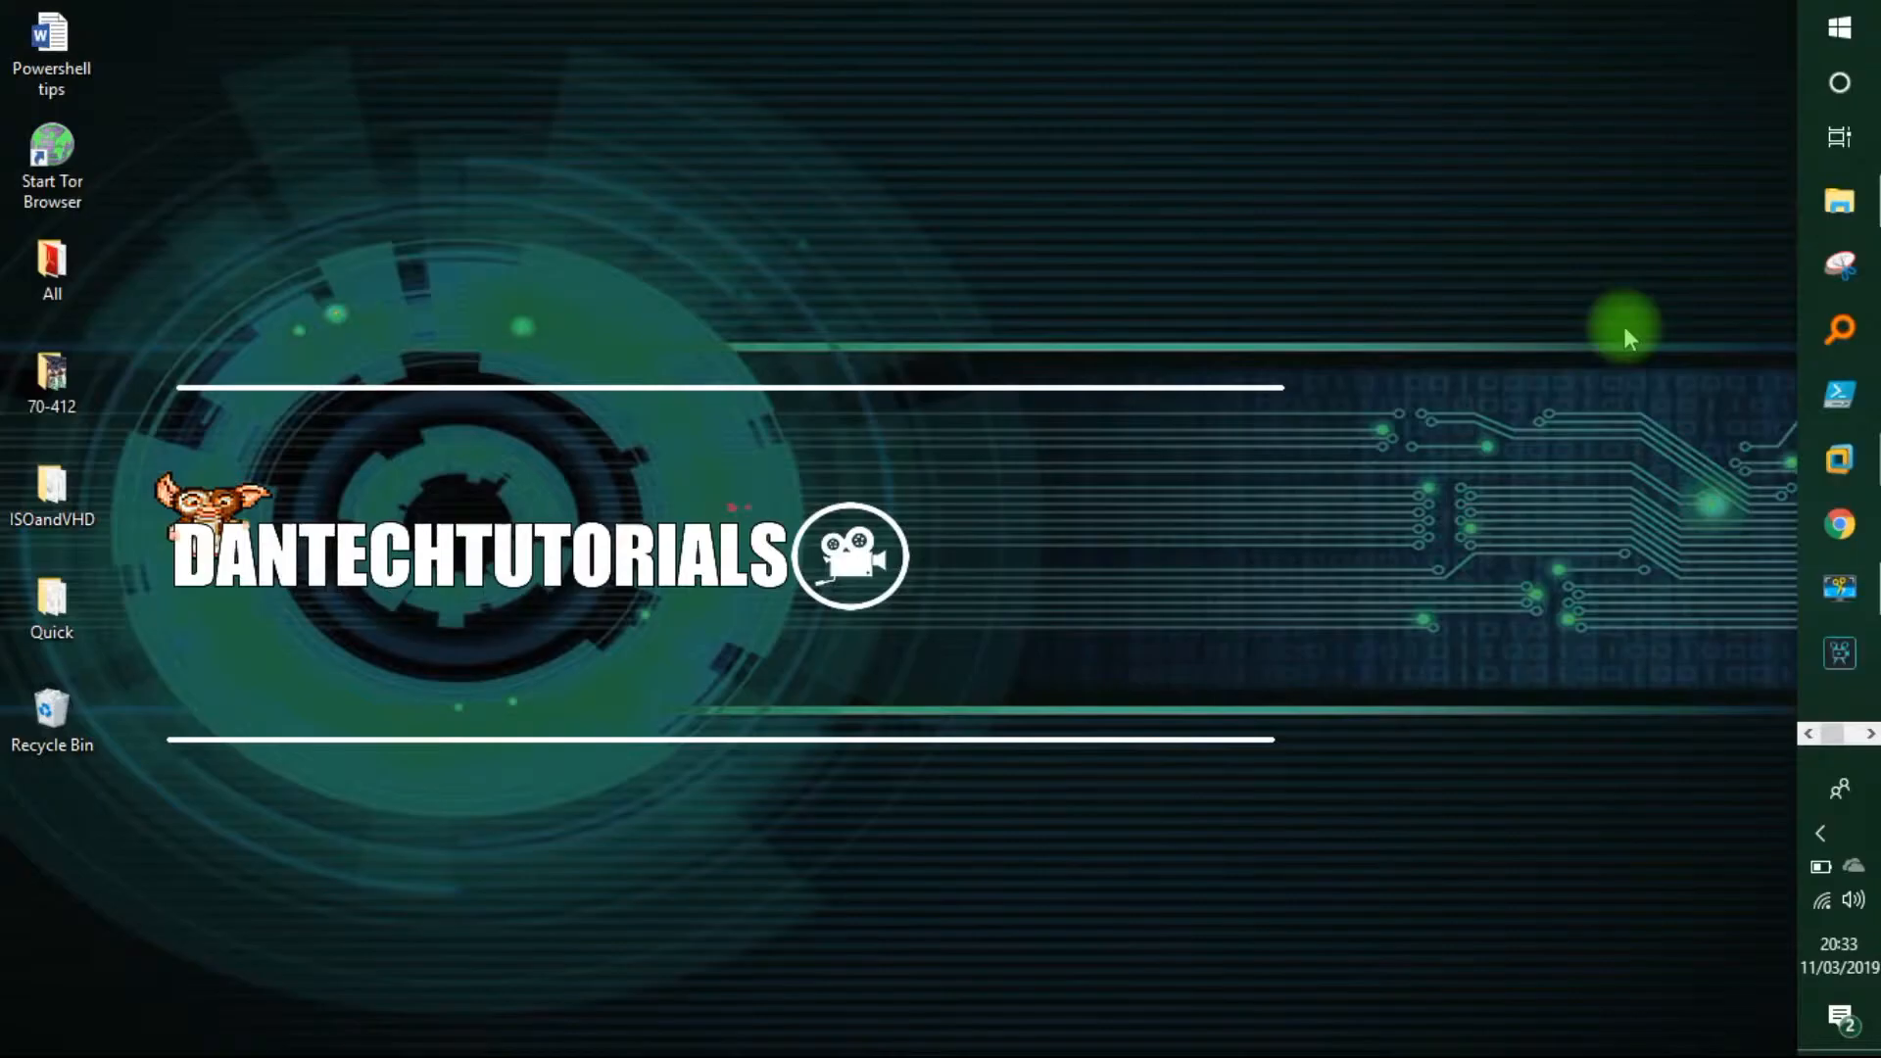
pyautogui.moveTo(1830, 474)
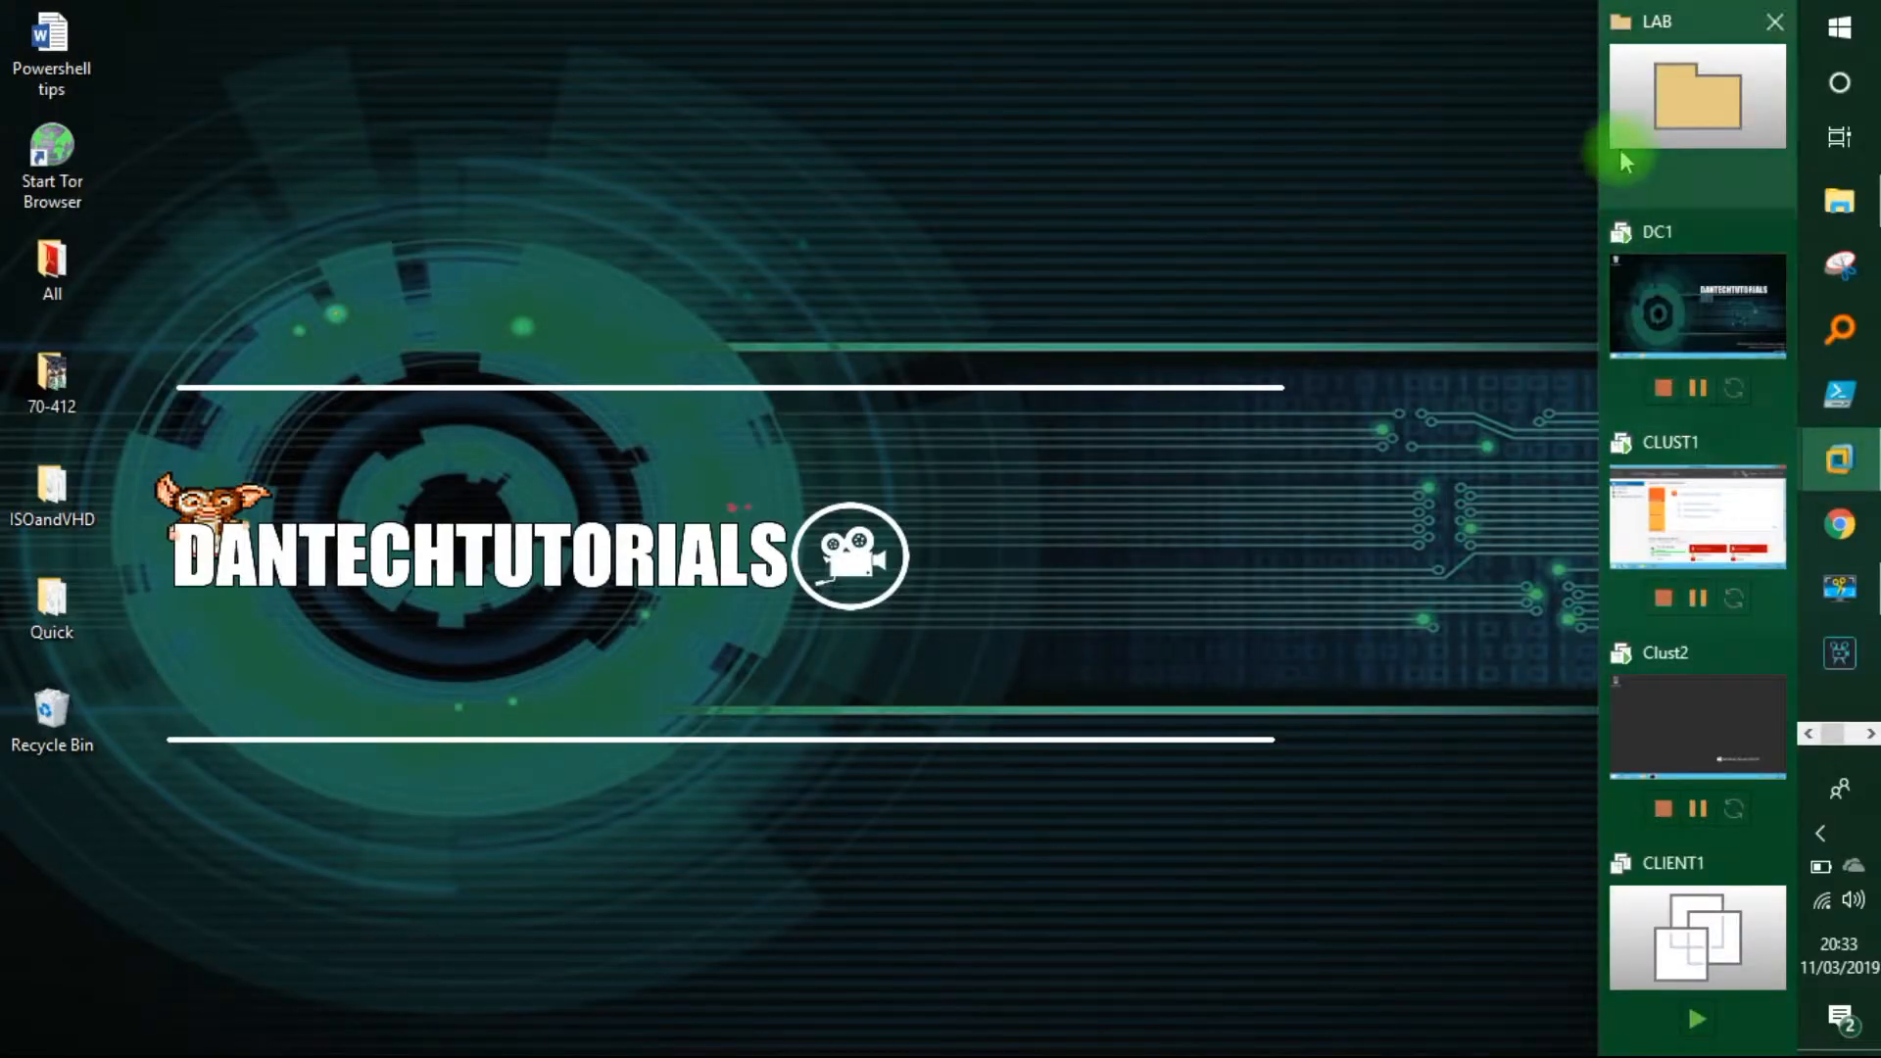
pyautogui.click(1627, 286)
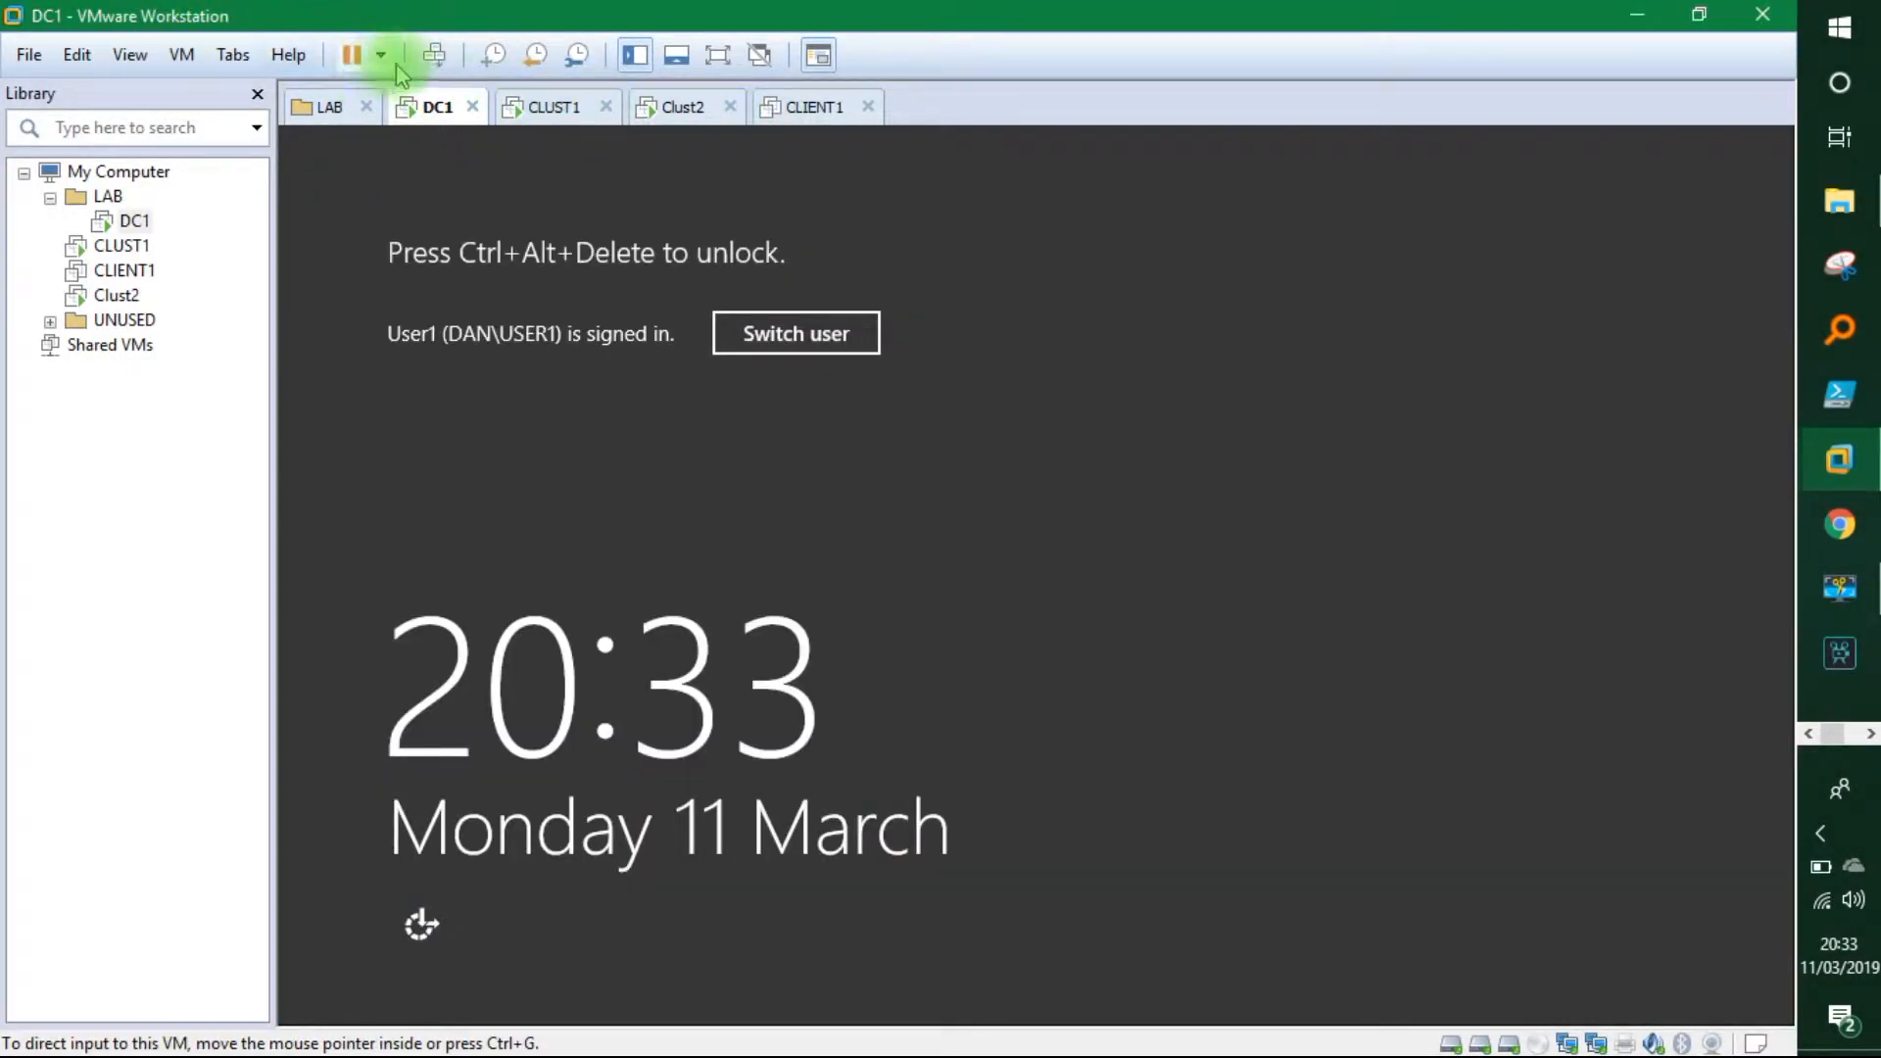
pyautogui.click(434, 56)
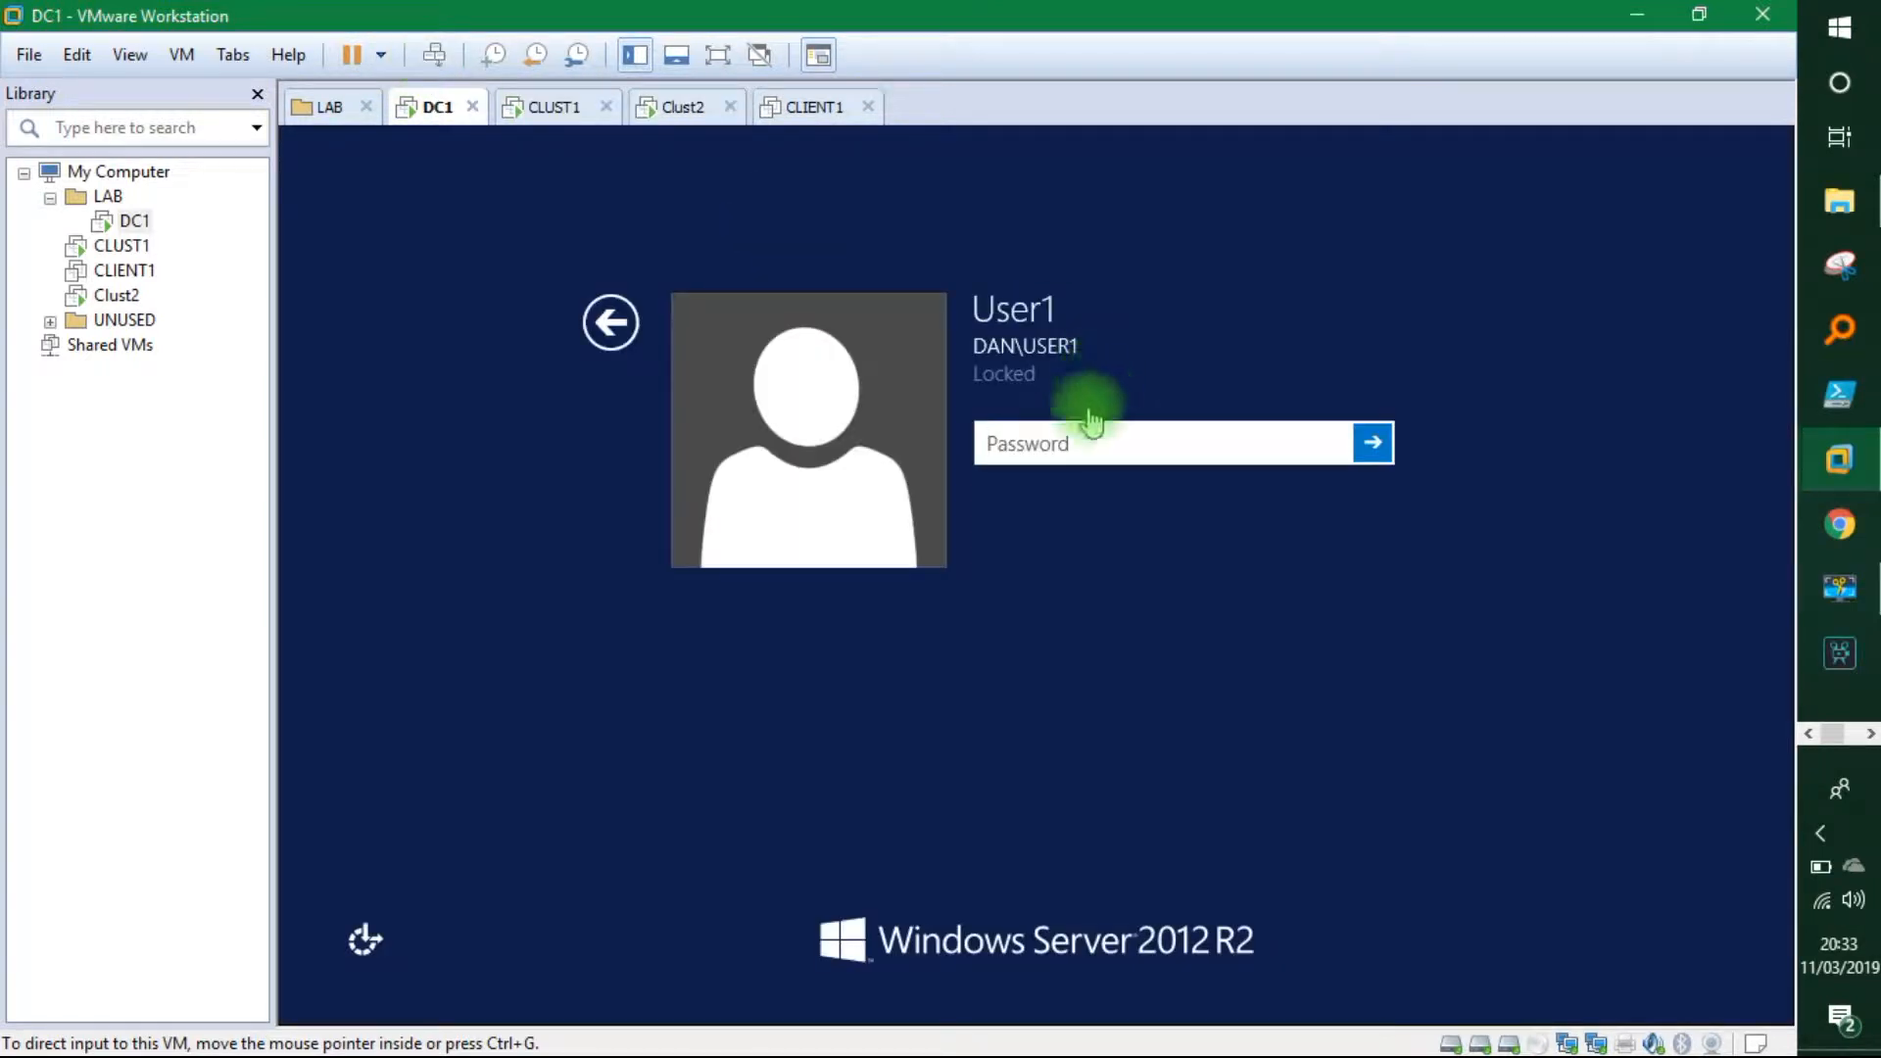
pyautogui.click(1088, 434)
pyautogui.write('Password12')
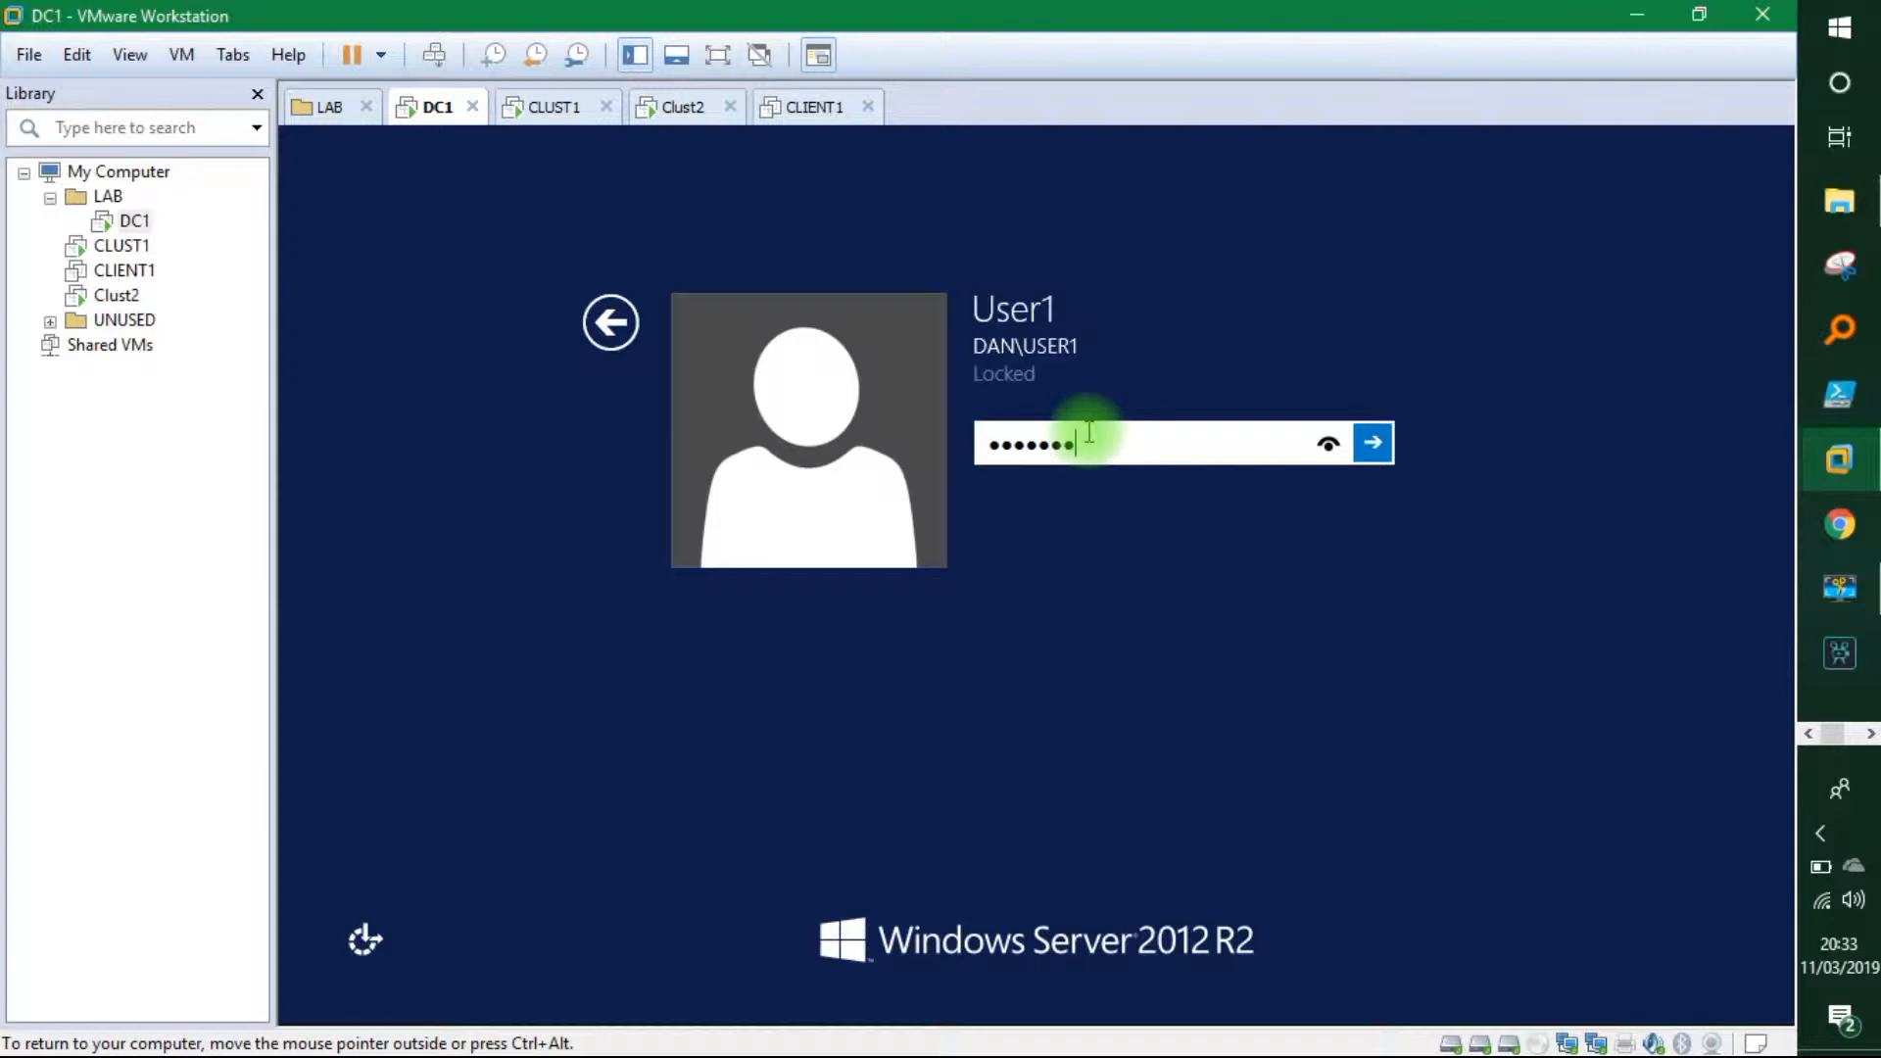
pyautogui.press('Return')
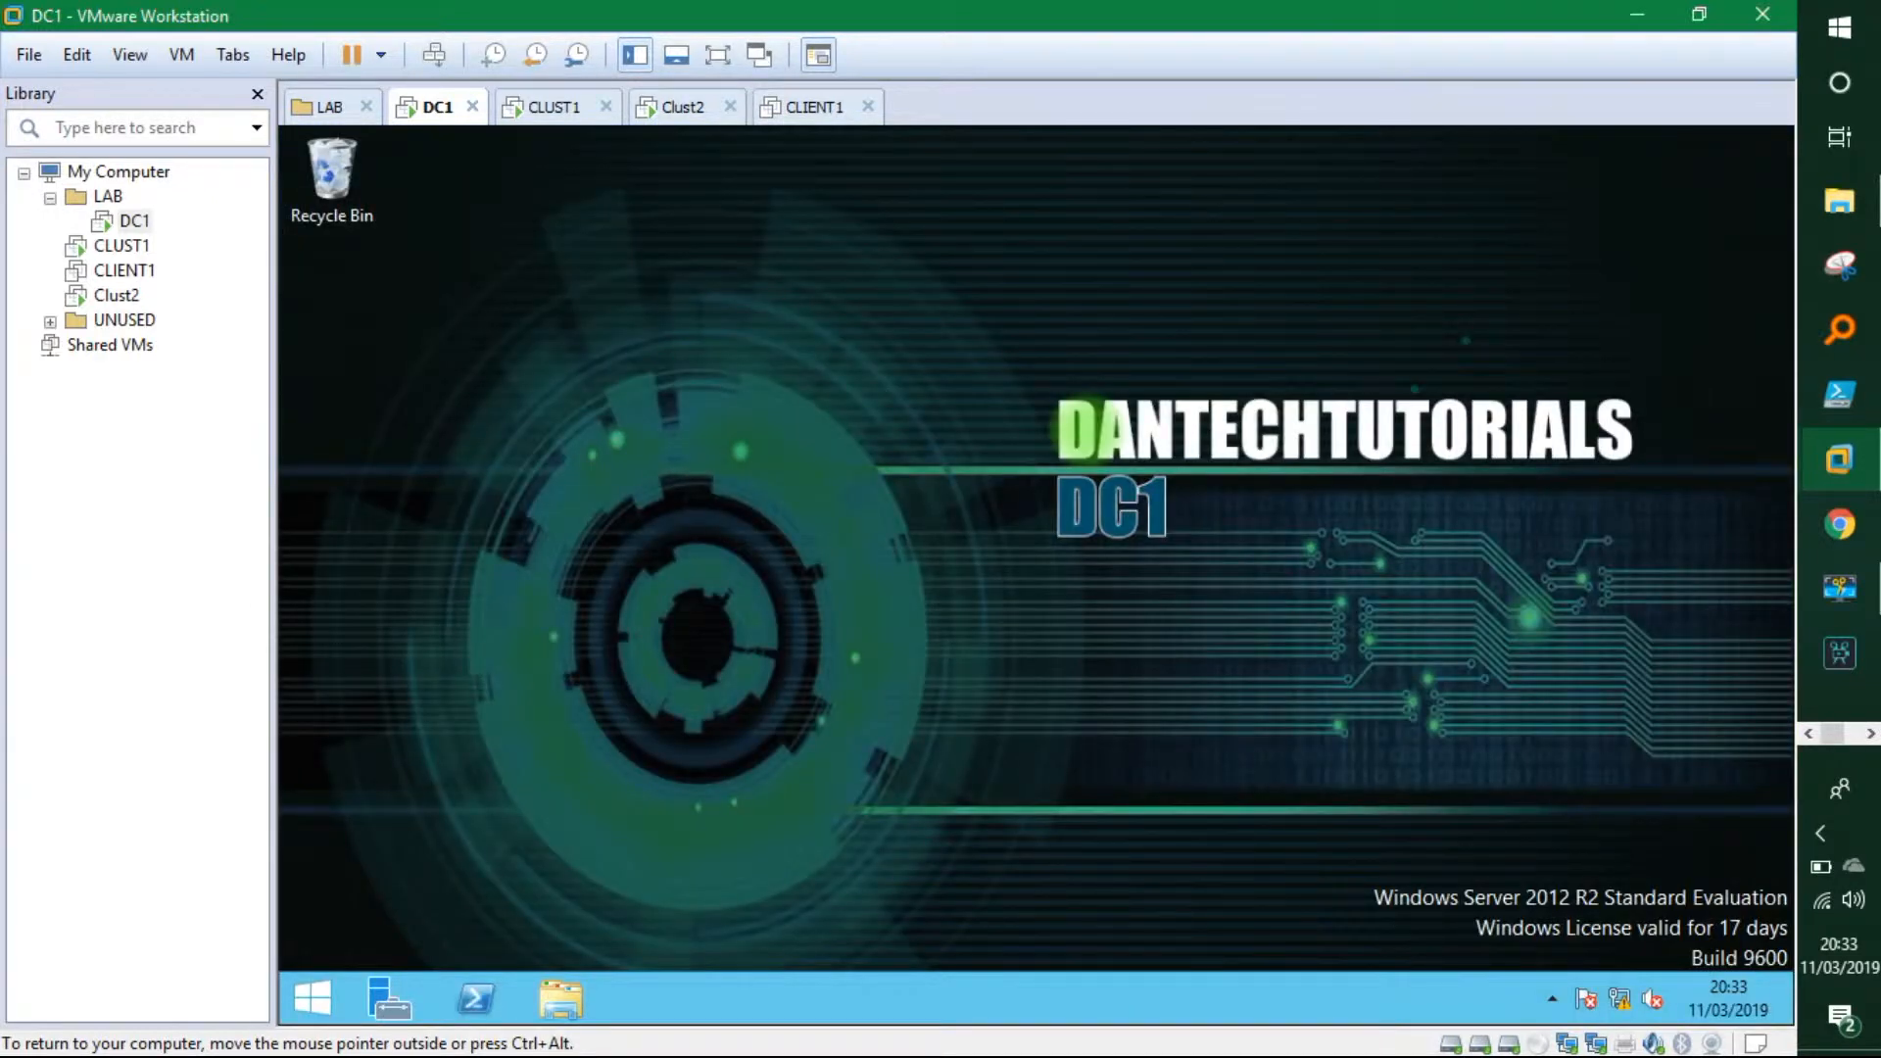
# Unlock CLUST1 with Ctrl+Alt+Del and sign in with its administrator password.
pyautogui.click(574, 108)
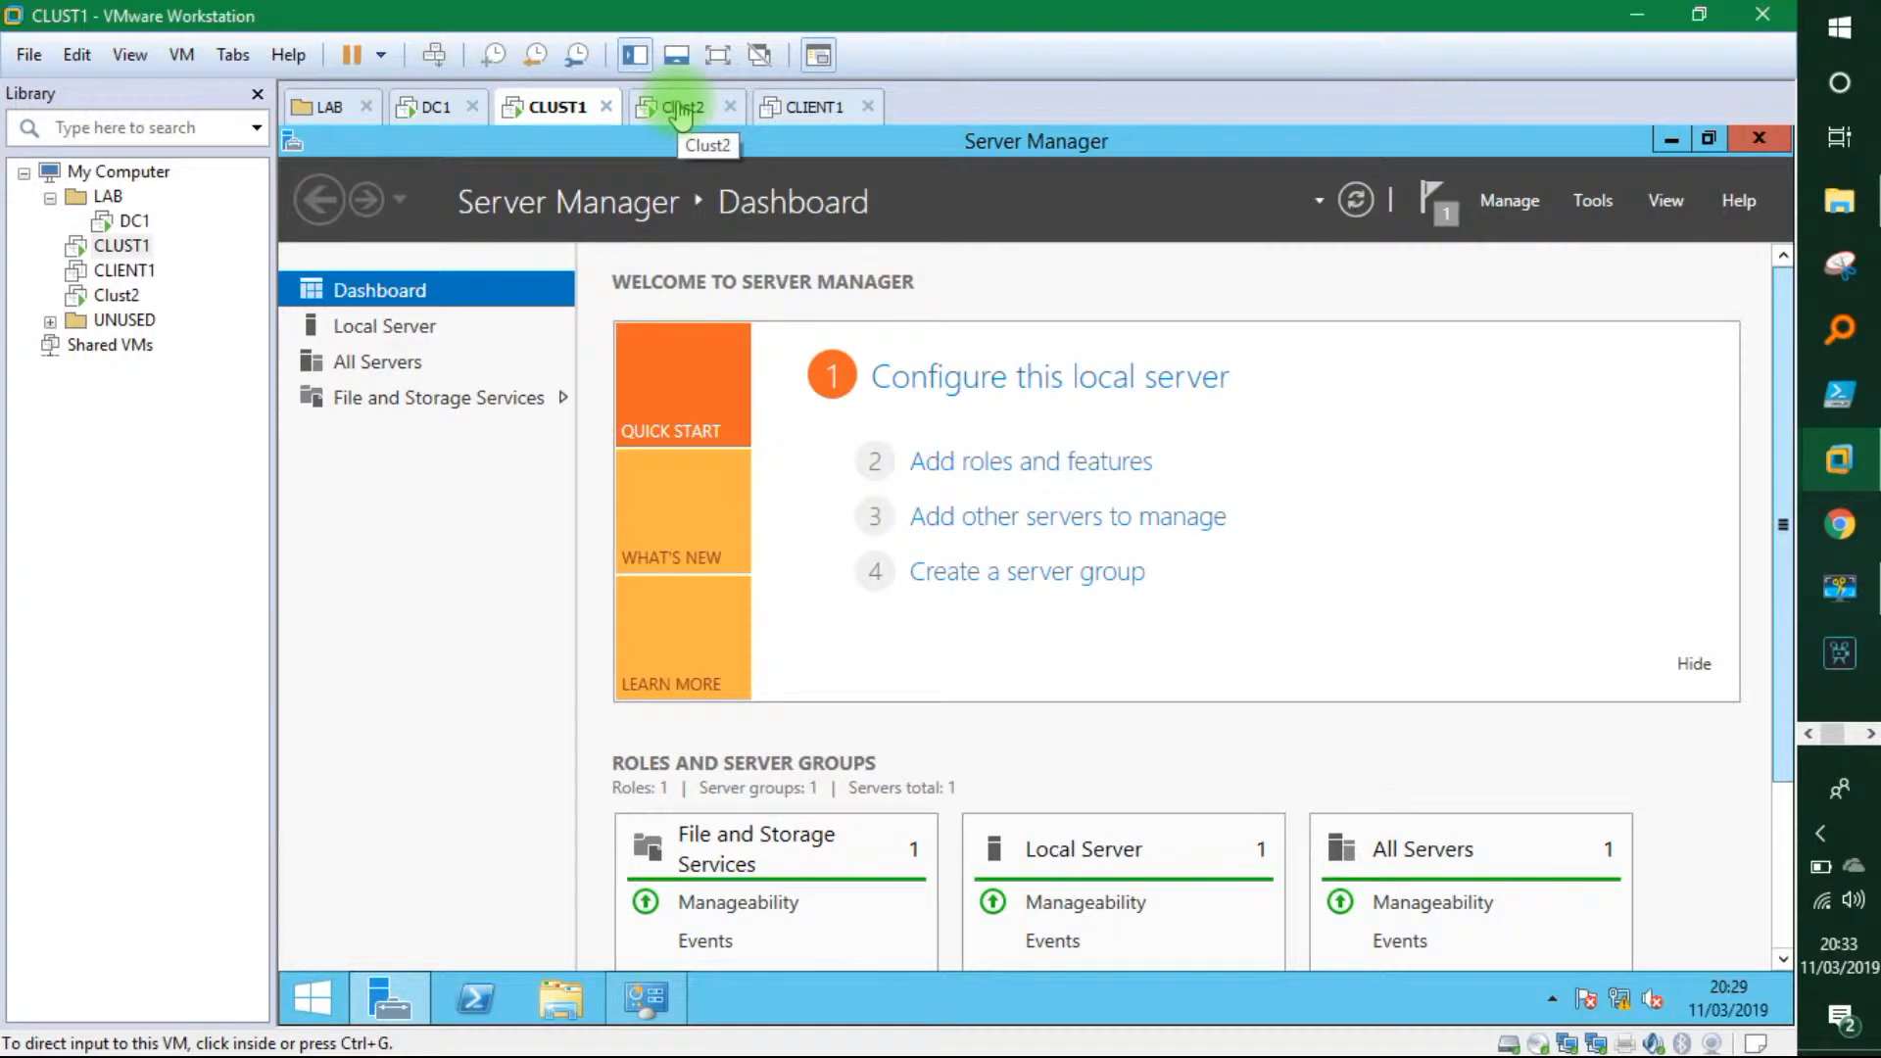
pyautogui.click(683, 110)
pyautogui.click(537, 109)
pyautogui.click(1592, 192)
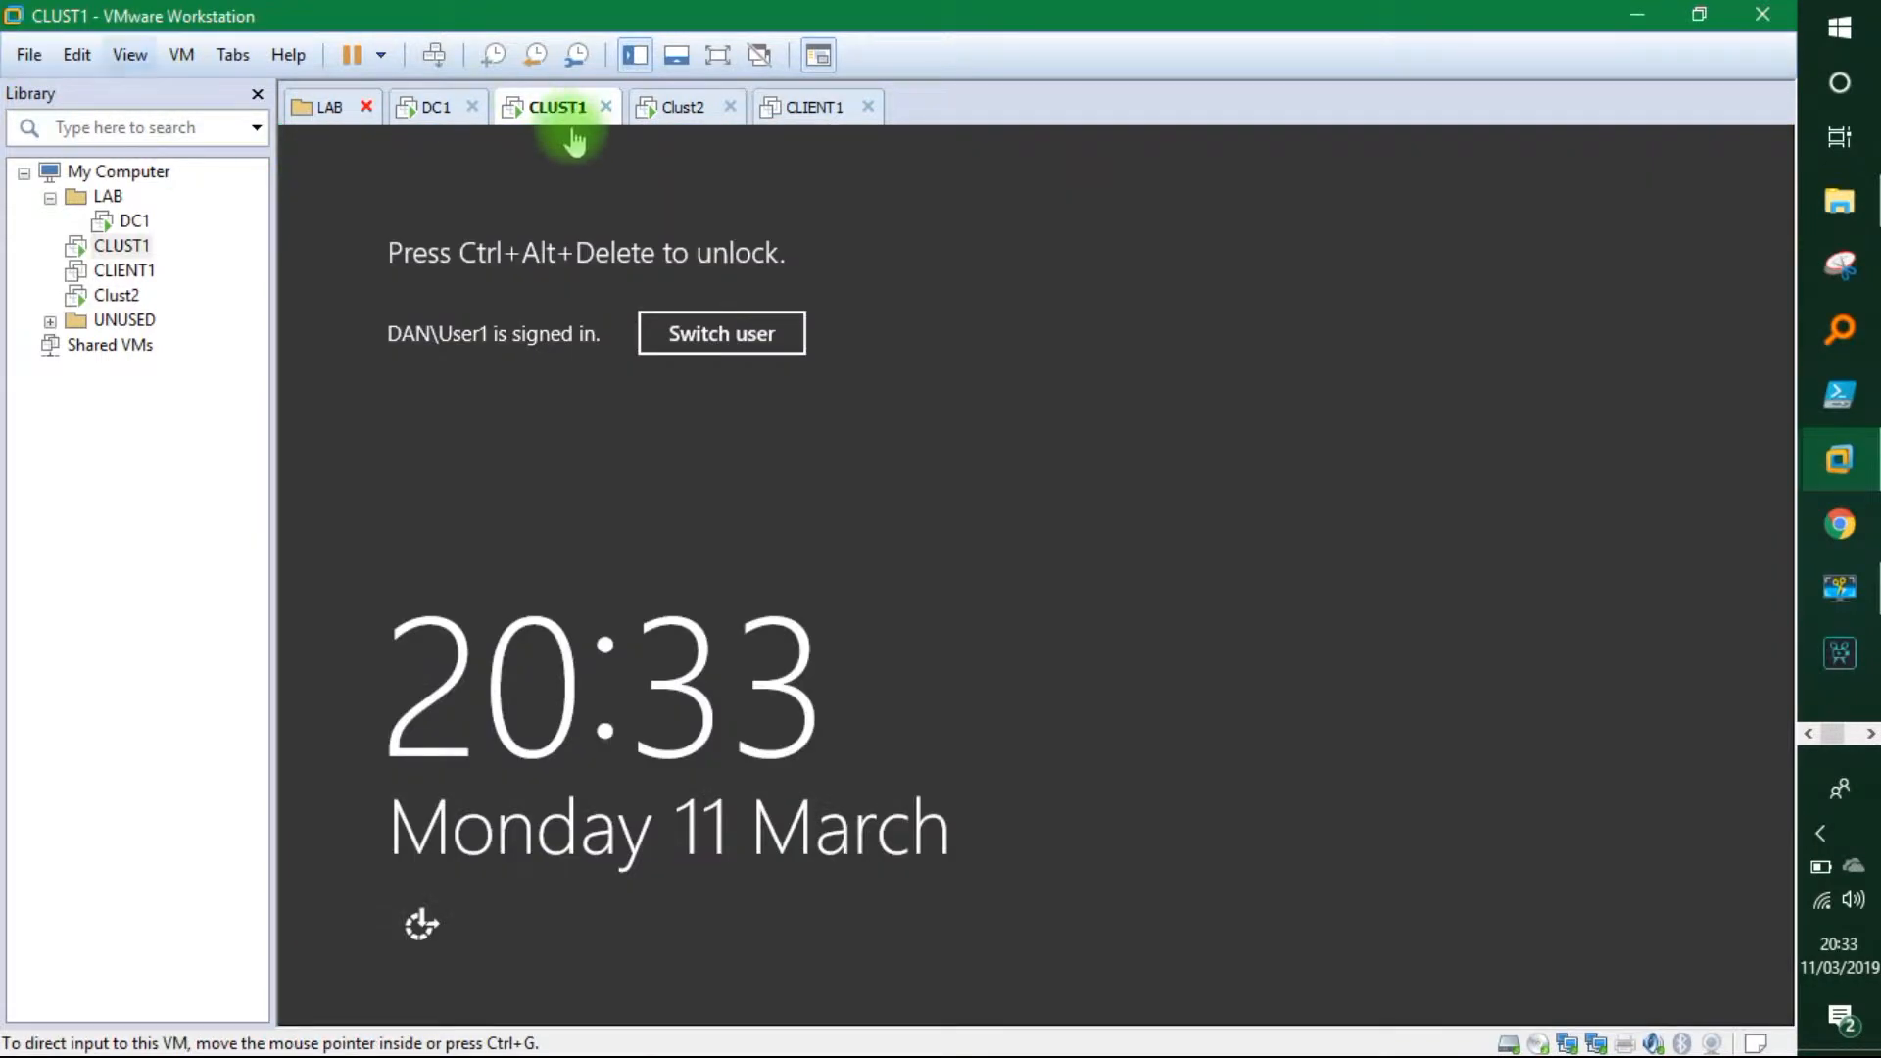
pyautogui.click(434, 55)
pyautogui.click(1099, 457)
pyautogui.press('capslock')
pyautogui.write('•')
pyautogui.press('capslock')
pyautogui.write('•••••••••')
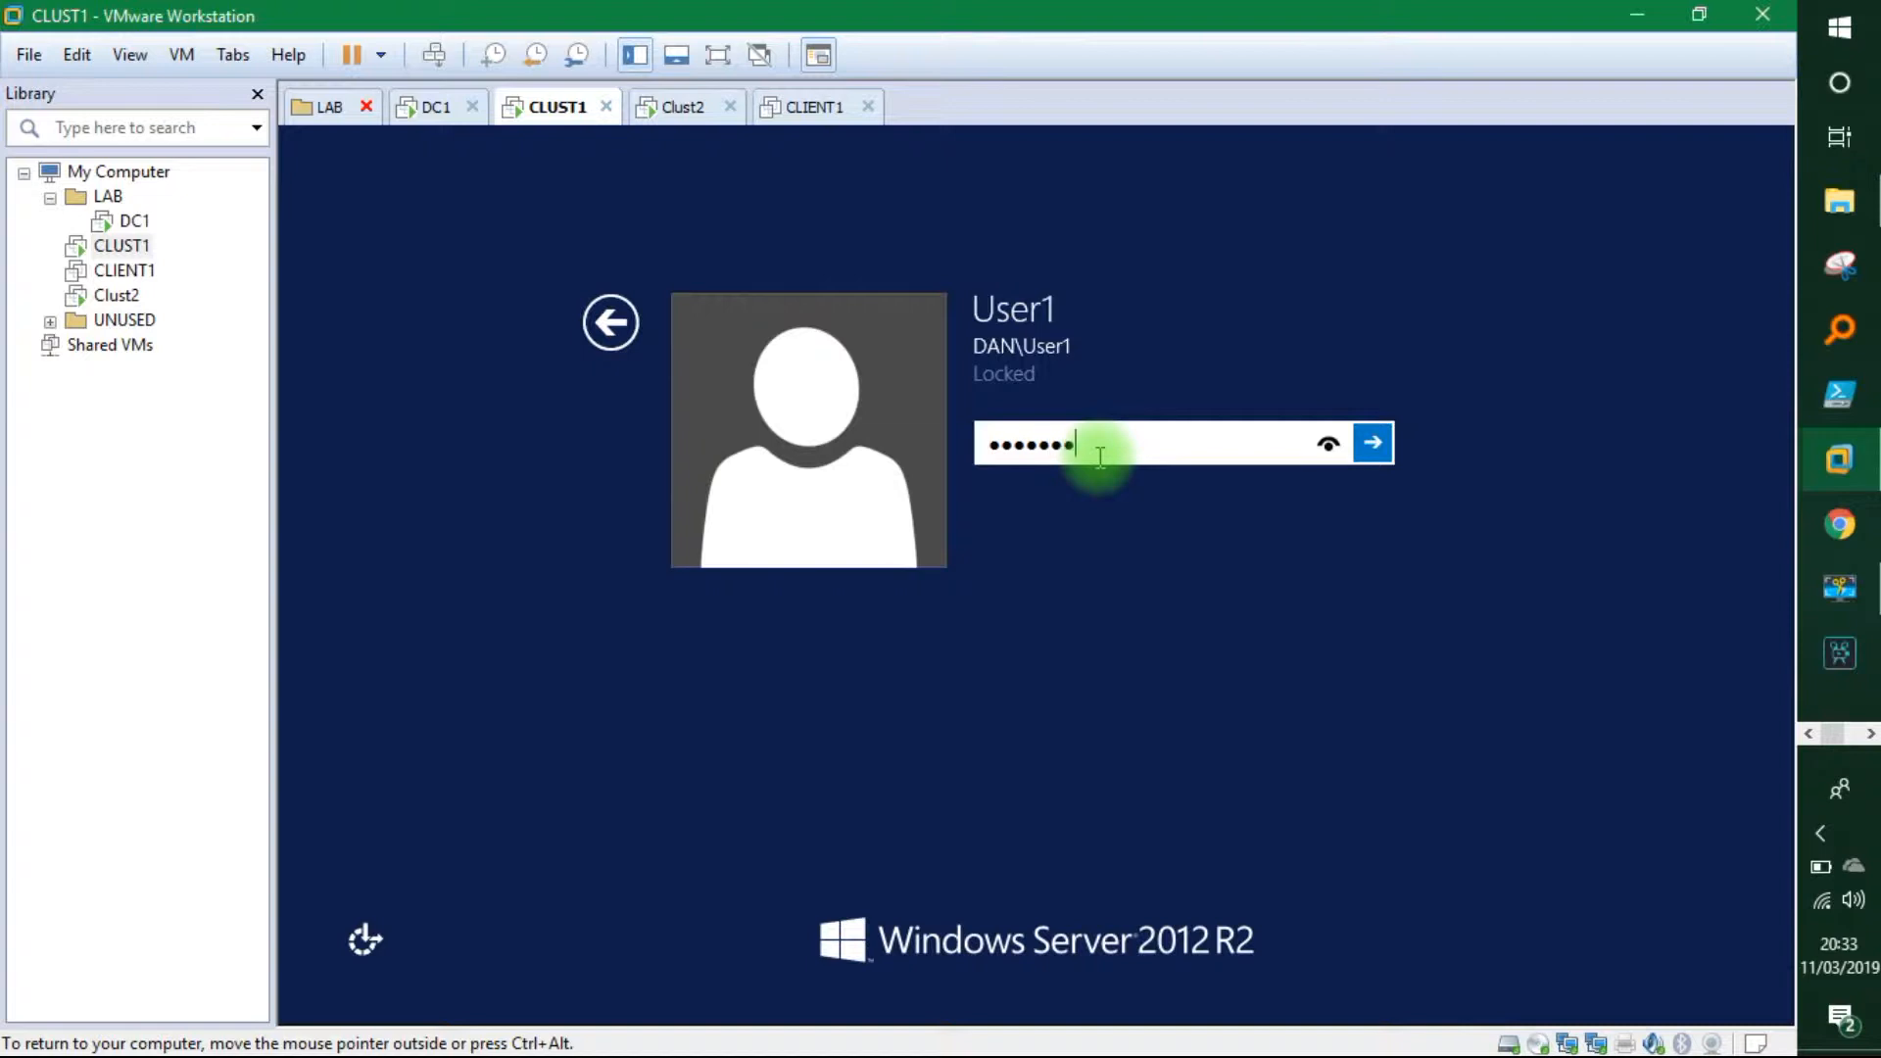
pyautogui.press('Return')
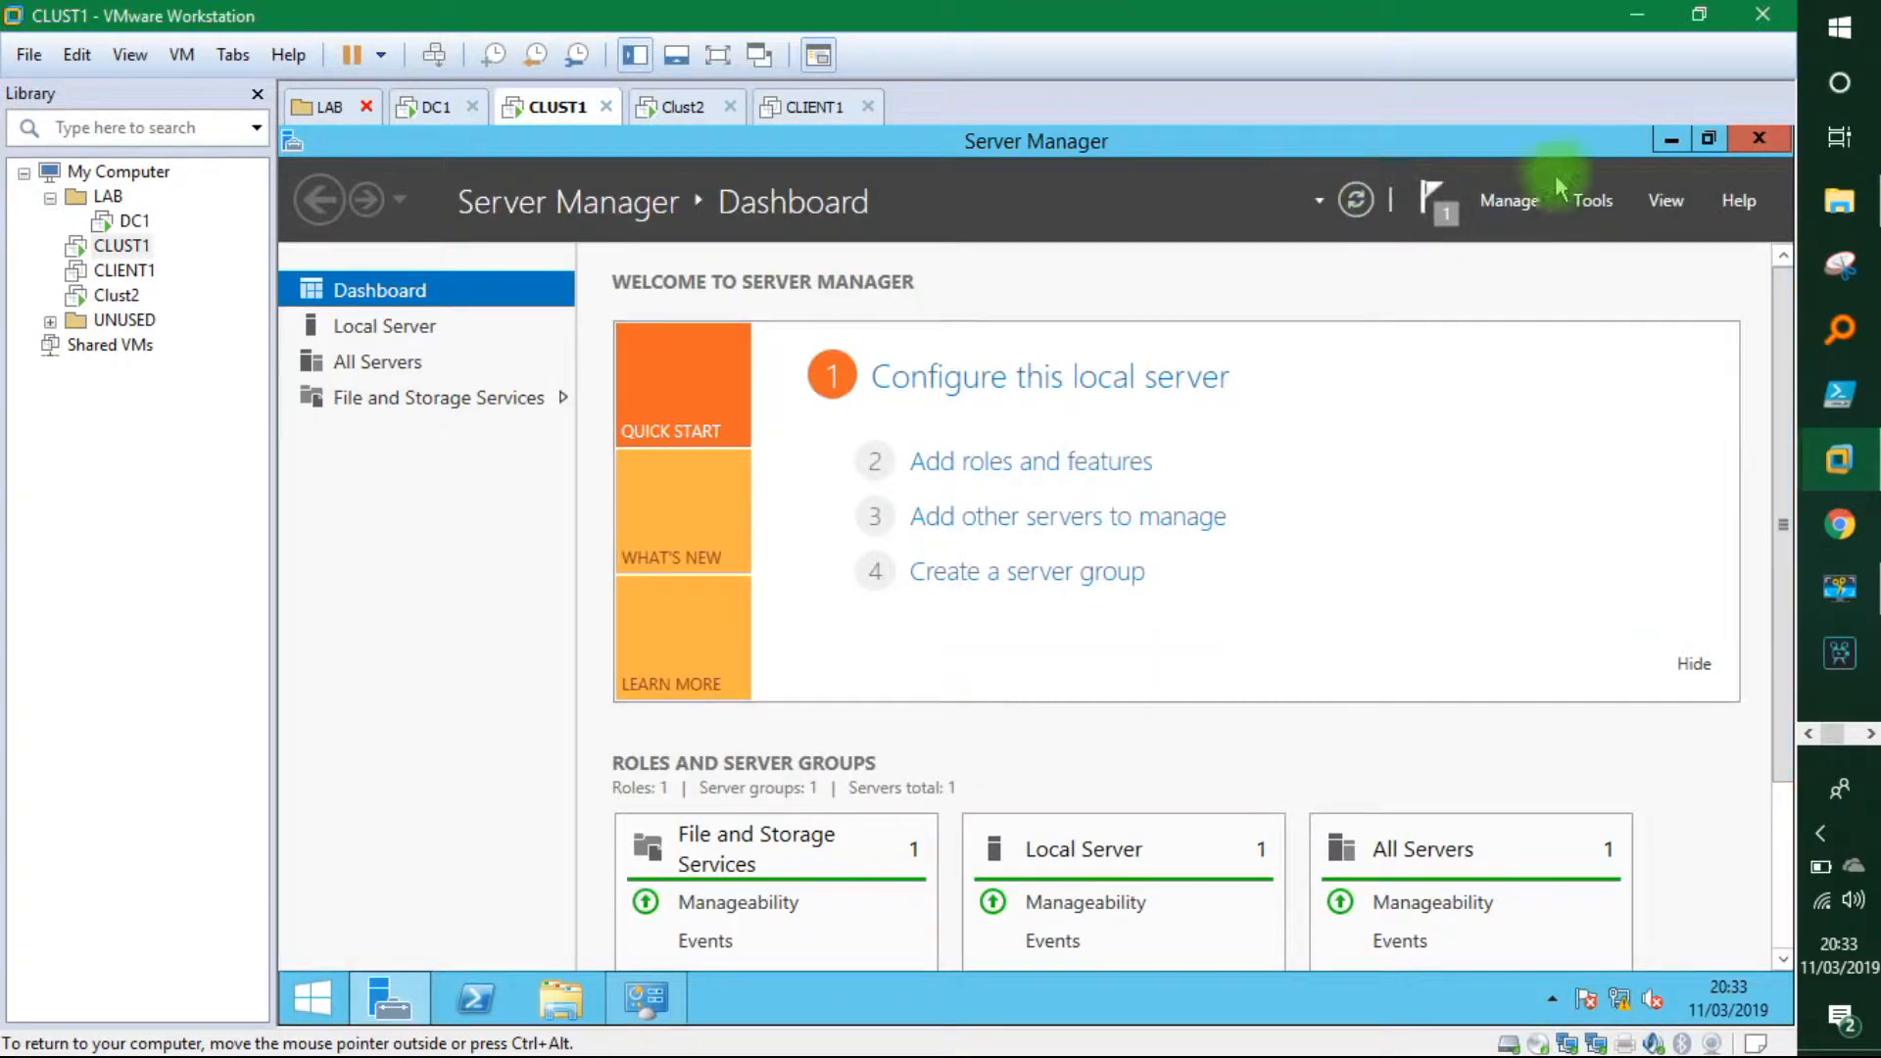
pyautogui.click(1595, 200)
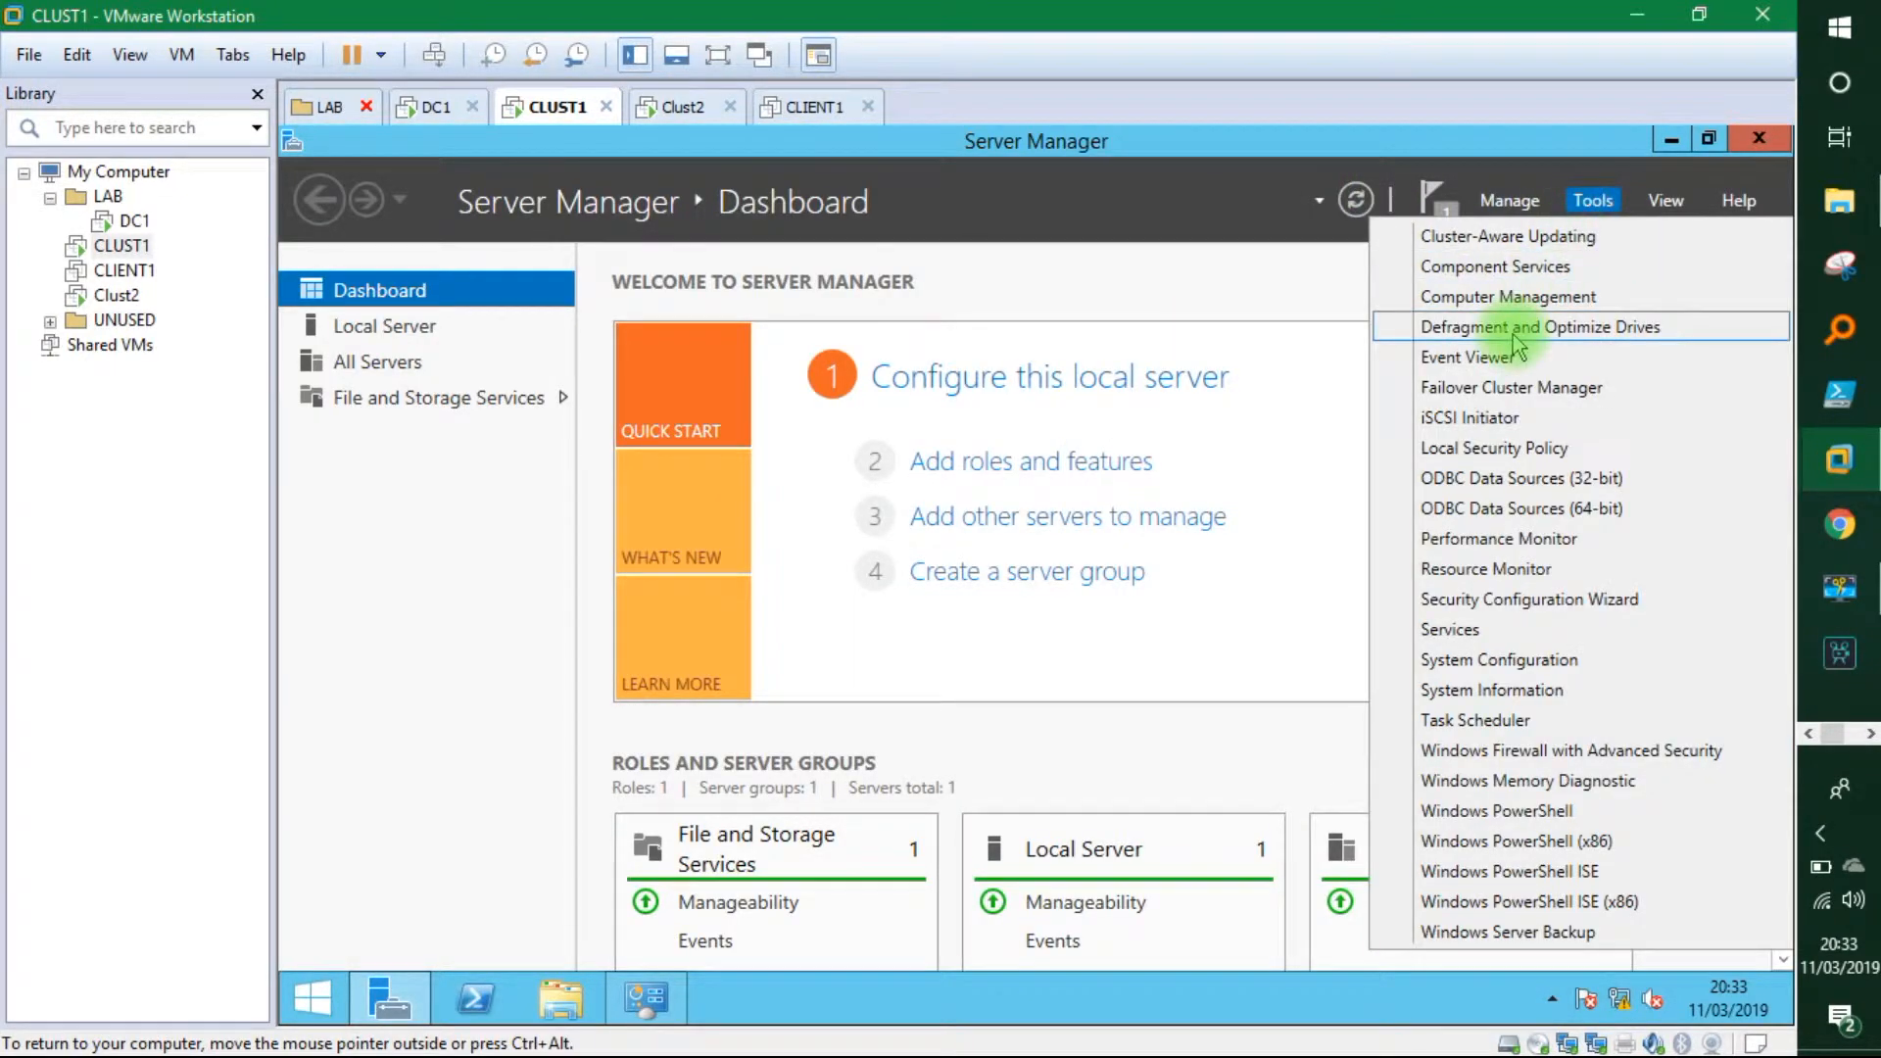
# Unlock Clust2 with Ctrl+Alt+Del and sign in with its administrator password.
pyautogui.click(683, 107)
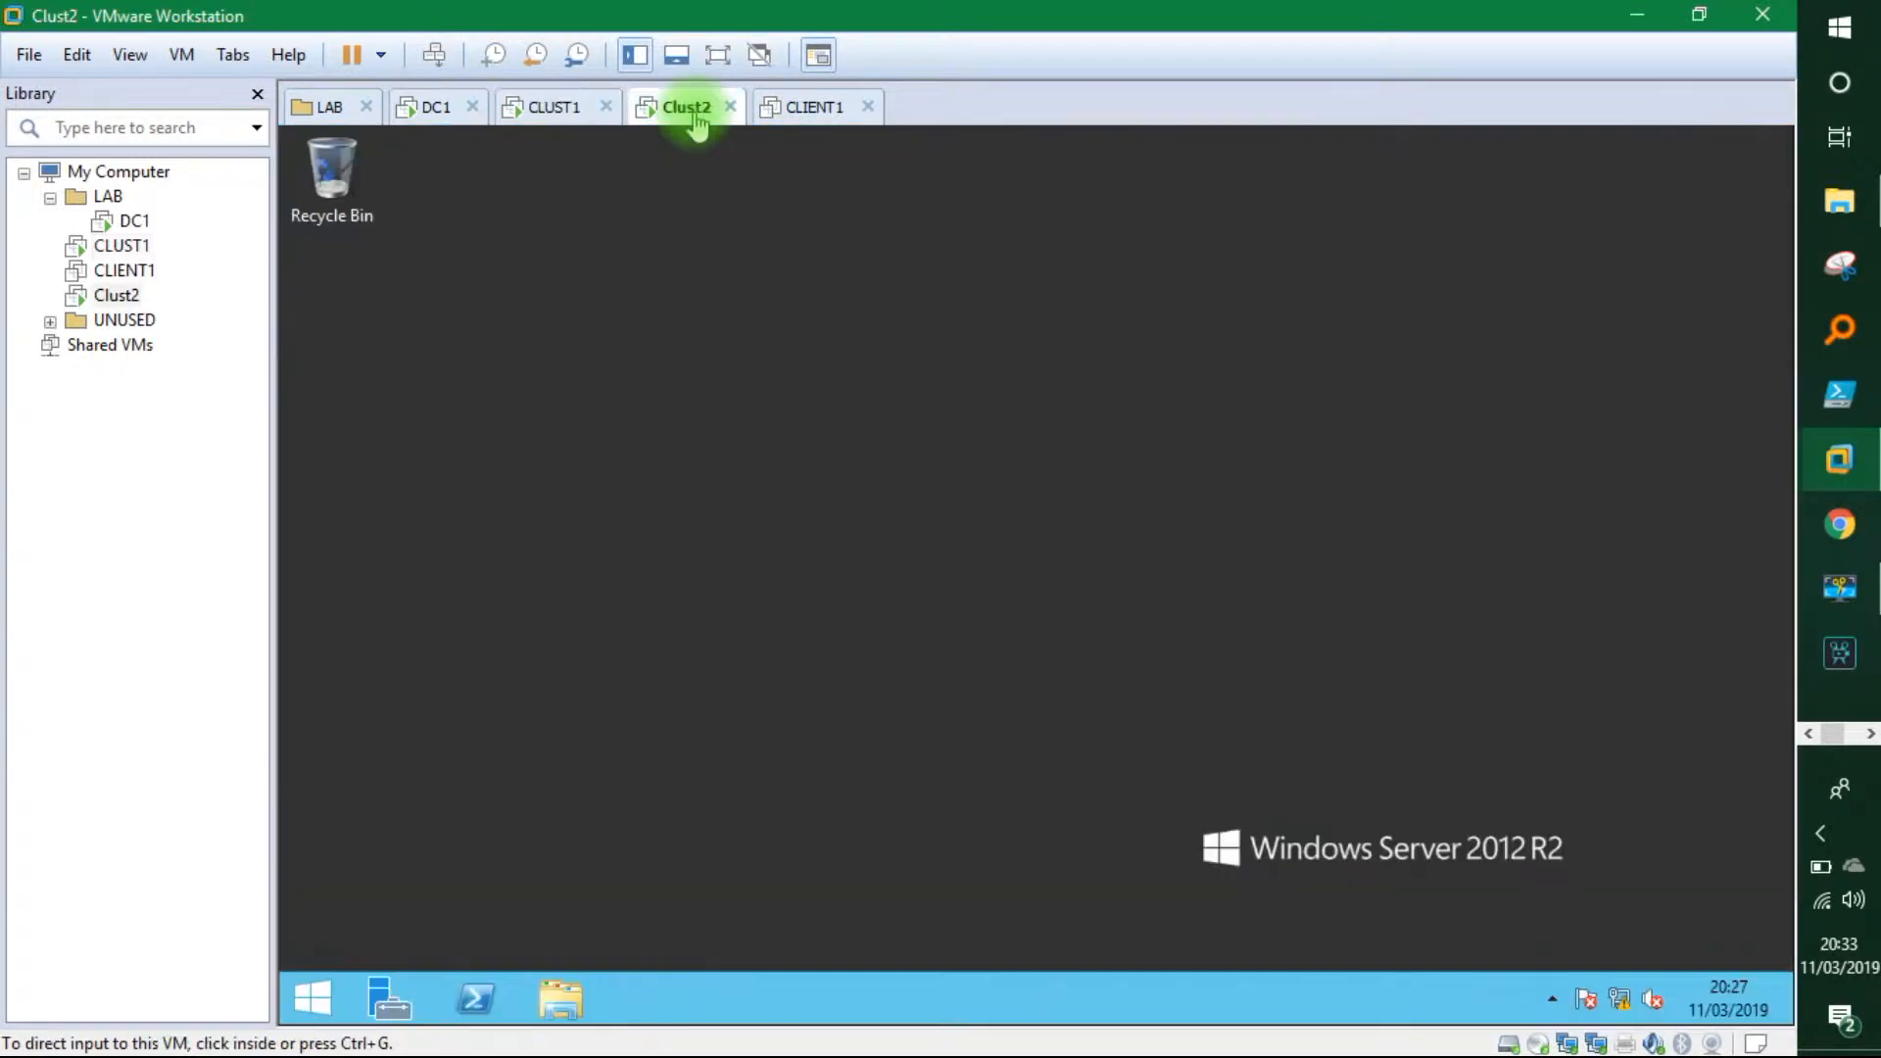
pyautogui.click(499, 338)
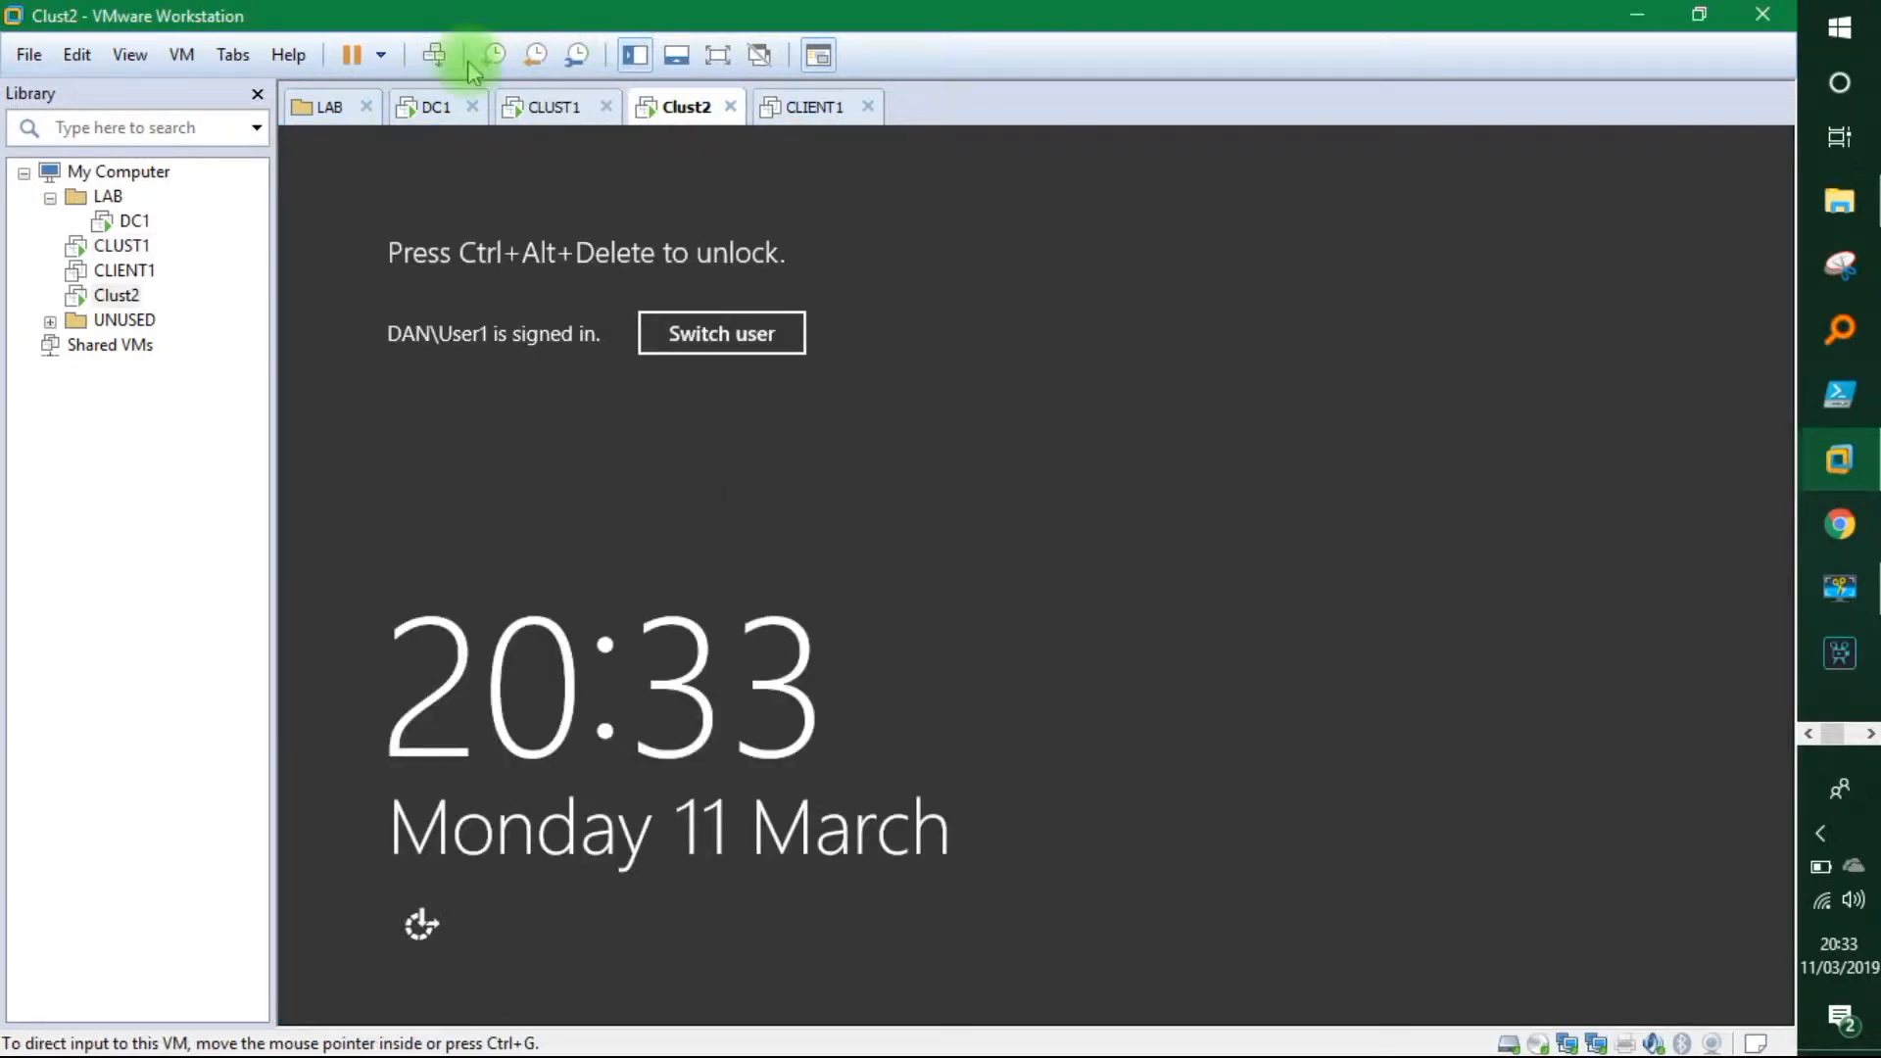
pyautogui.click(434, 55)
pyautogui.click(993, 439)
pyautogui.write('Pa$$w0rd1')
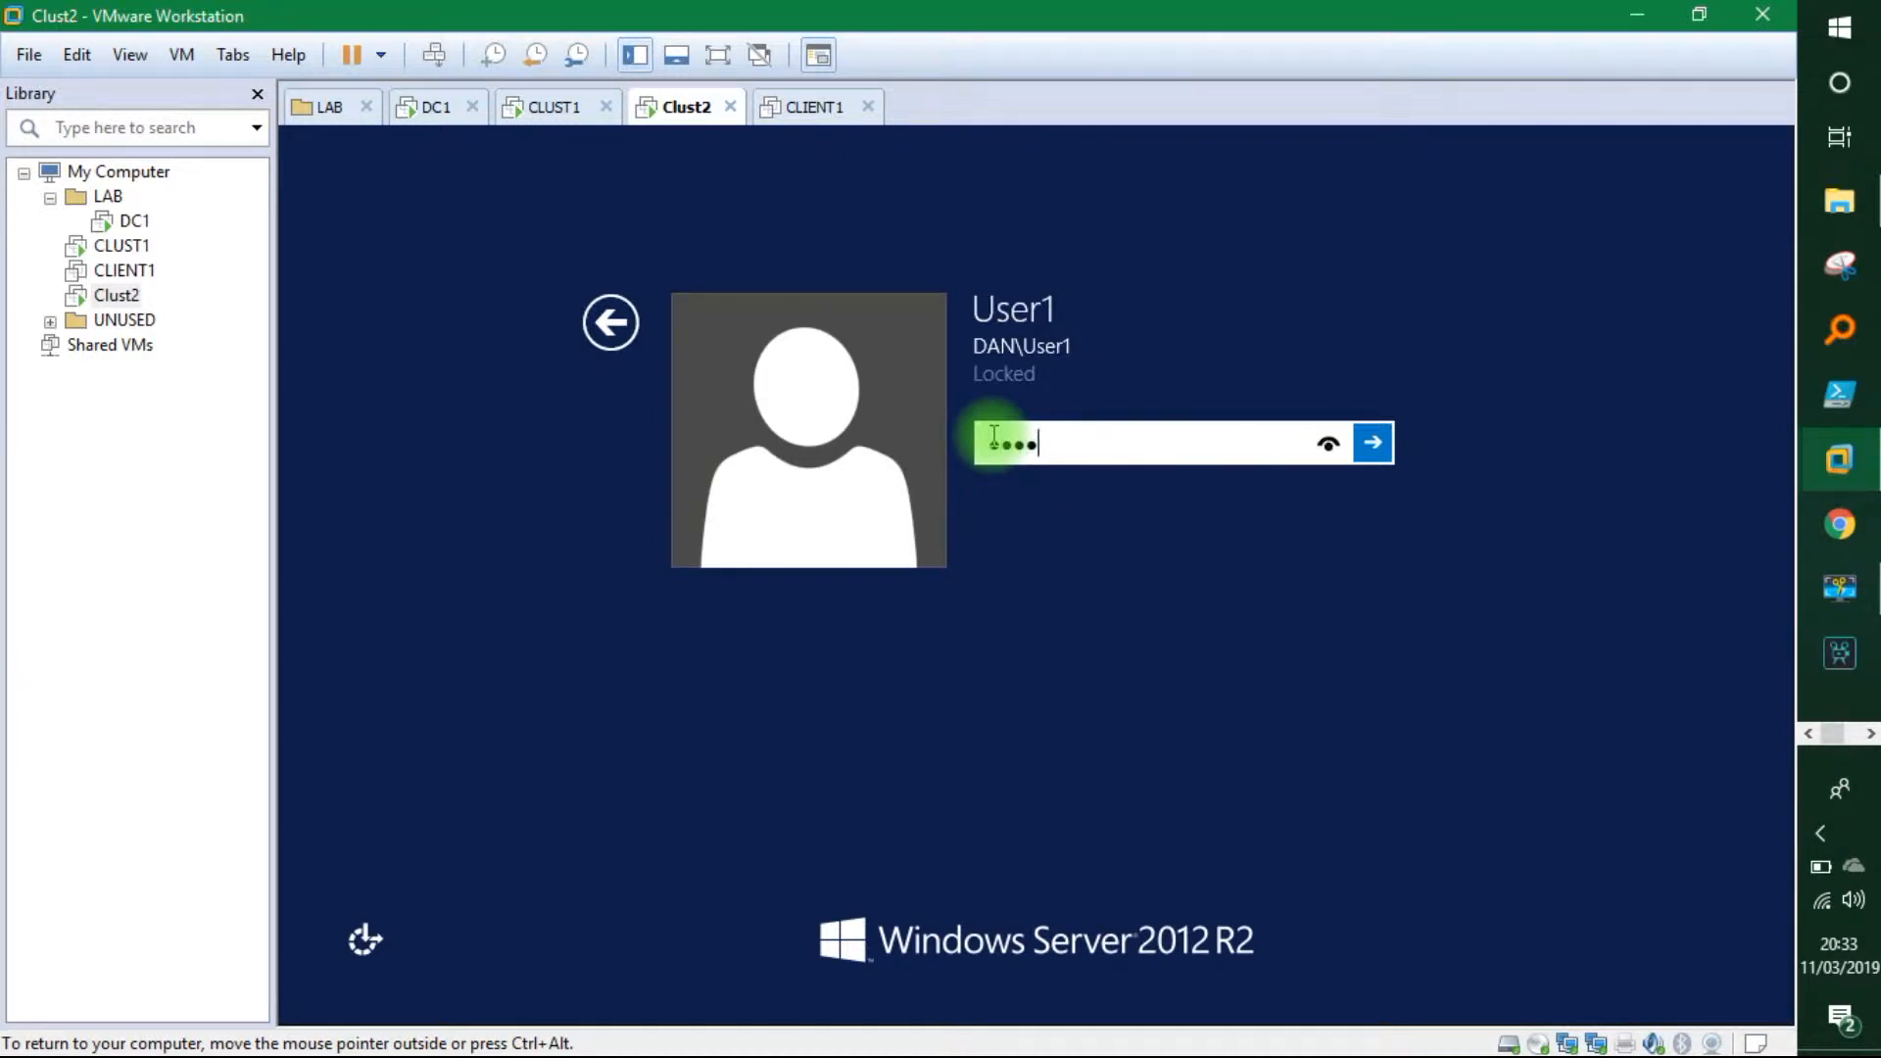
pyautogui.press('Return')
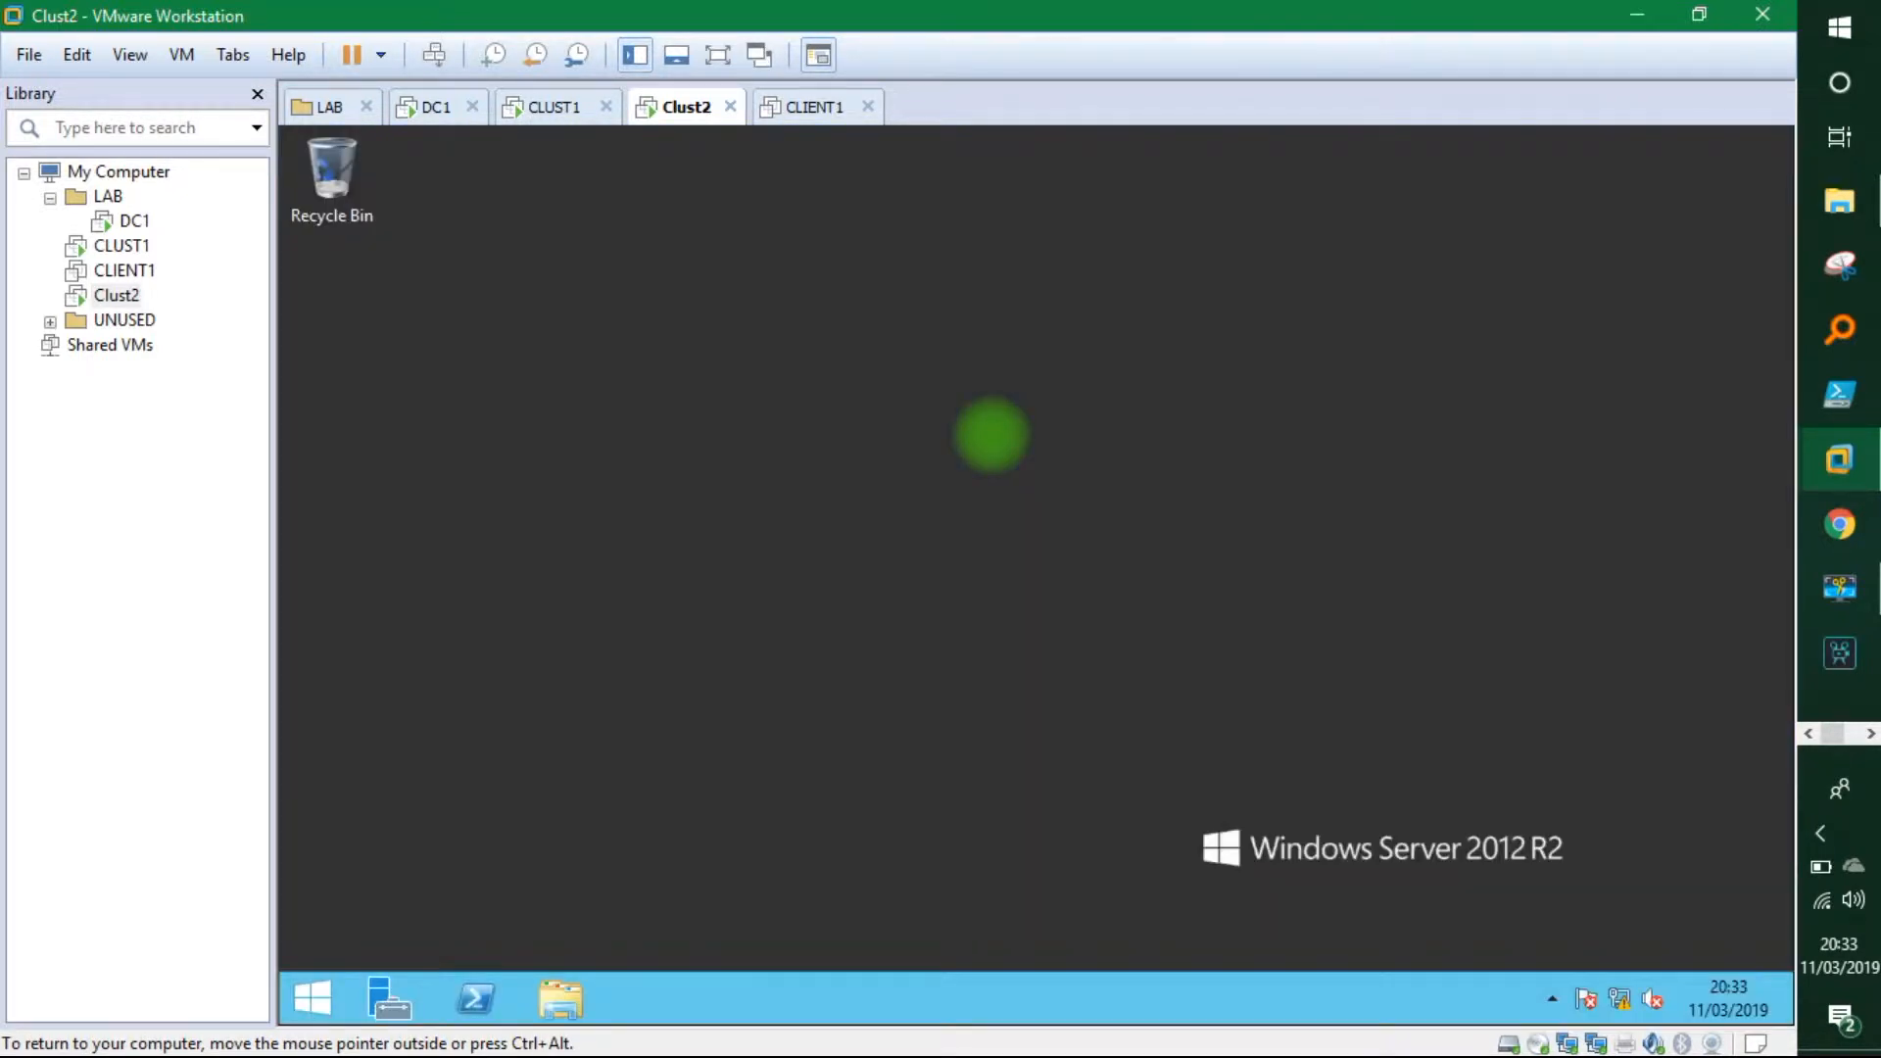
# Check the CLUST1 and Clust2 desktops, then return to the DC1 machine.
pyautogui.click(561, 113)
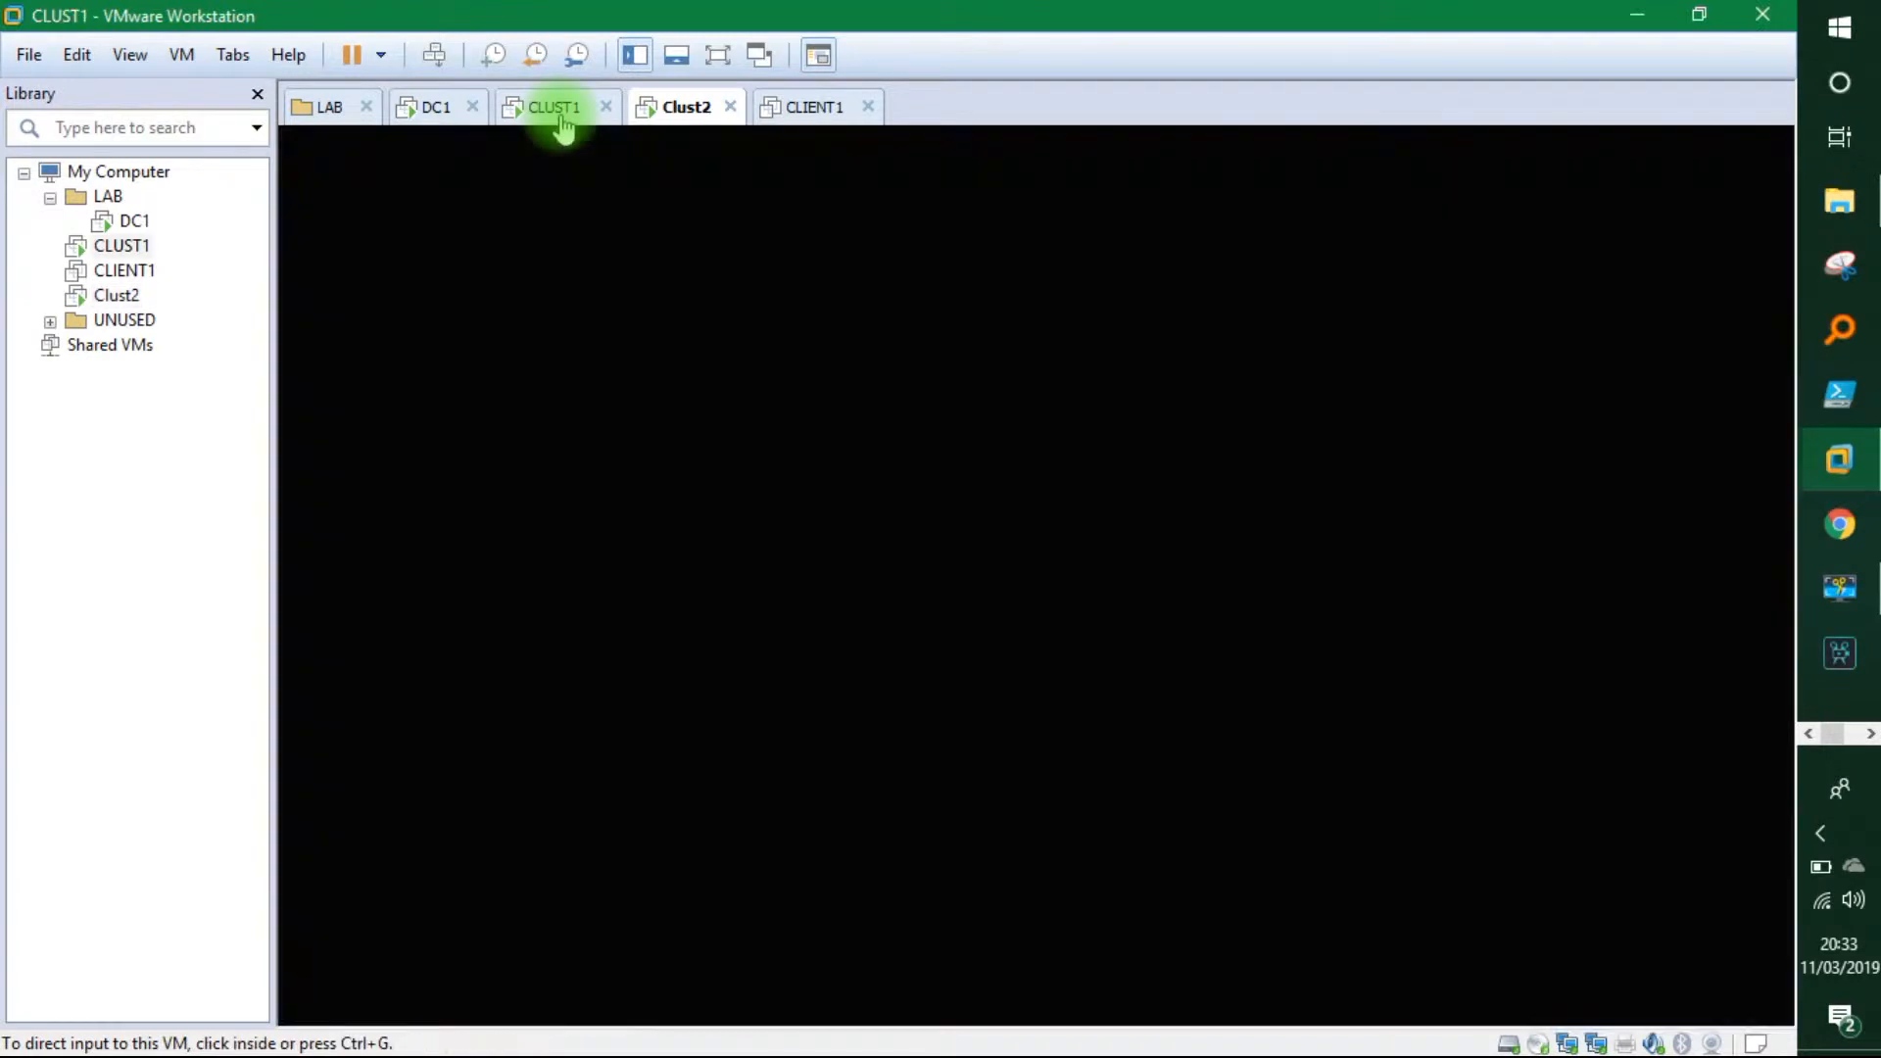
pyautogui.click(678, 122)
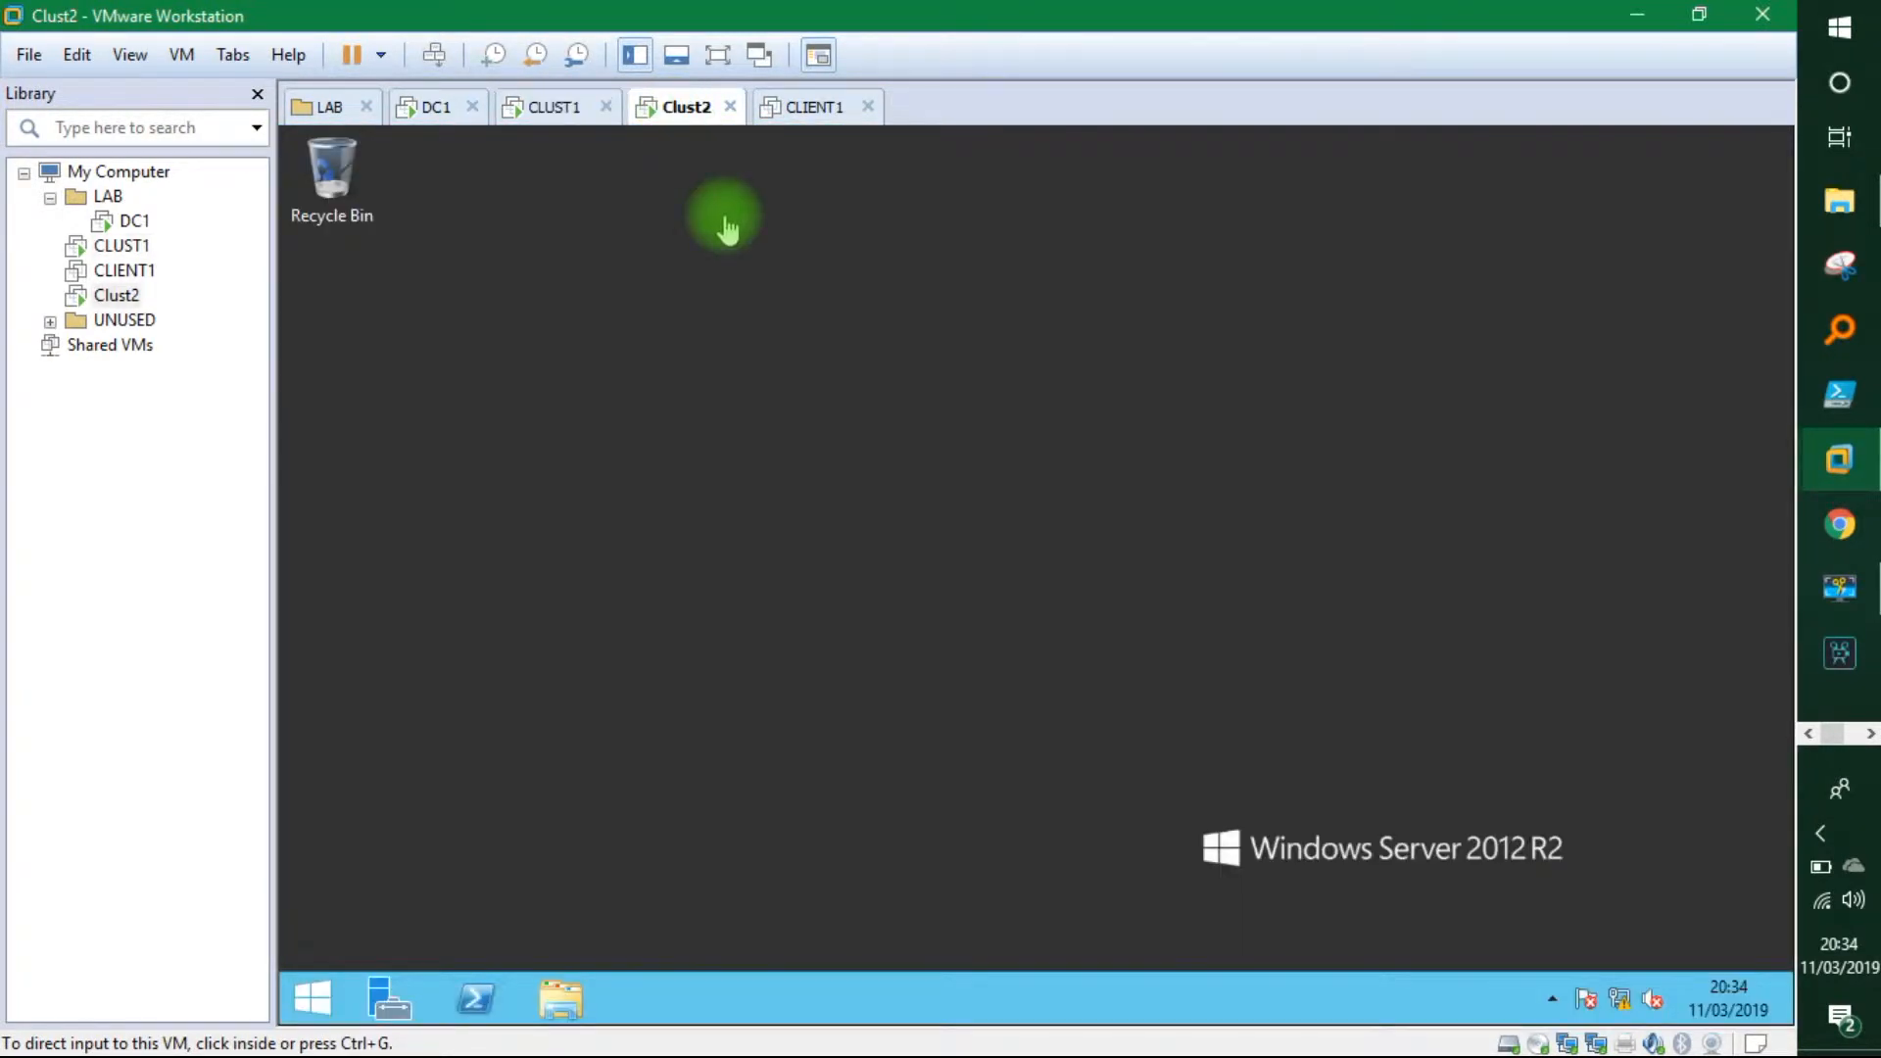
pyautogui.click(549, 114)
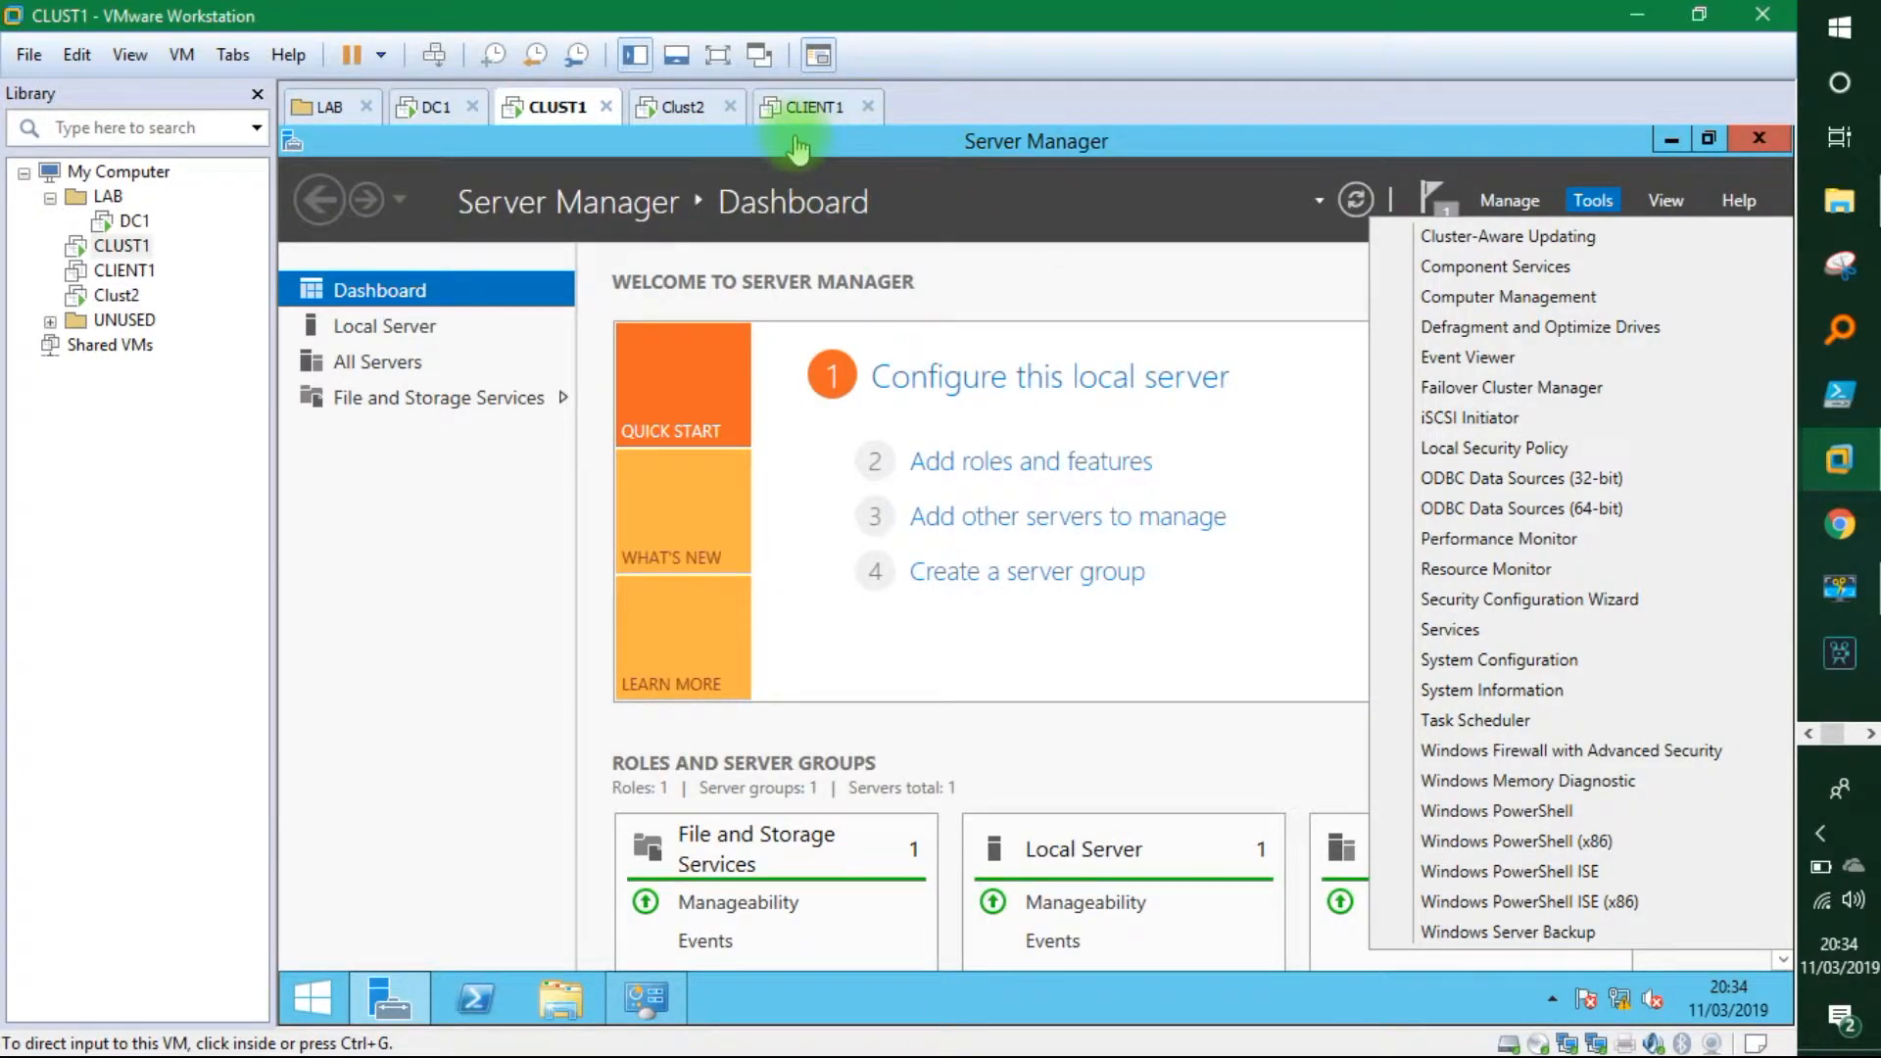
pyautogui.click(678, 116)
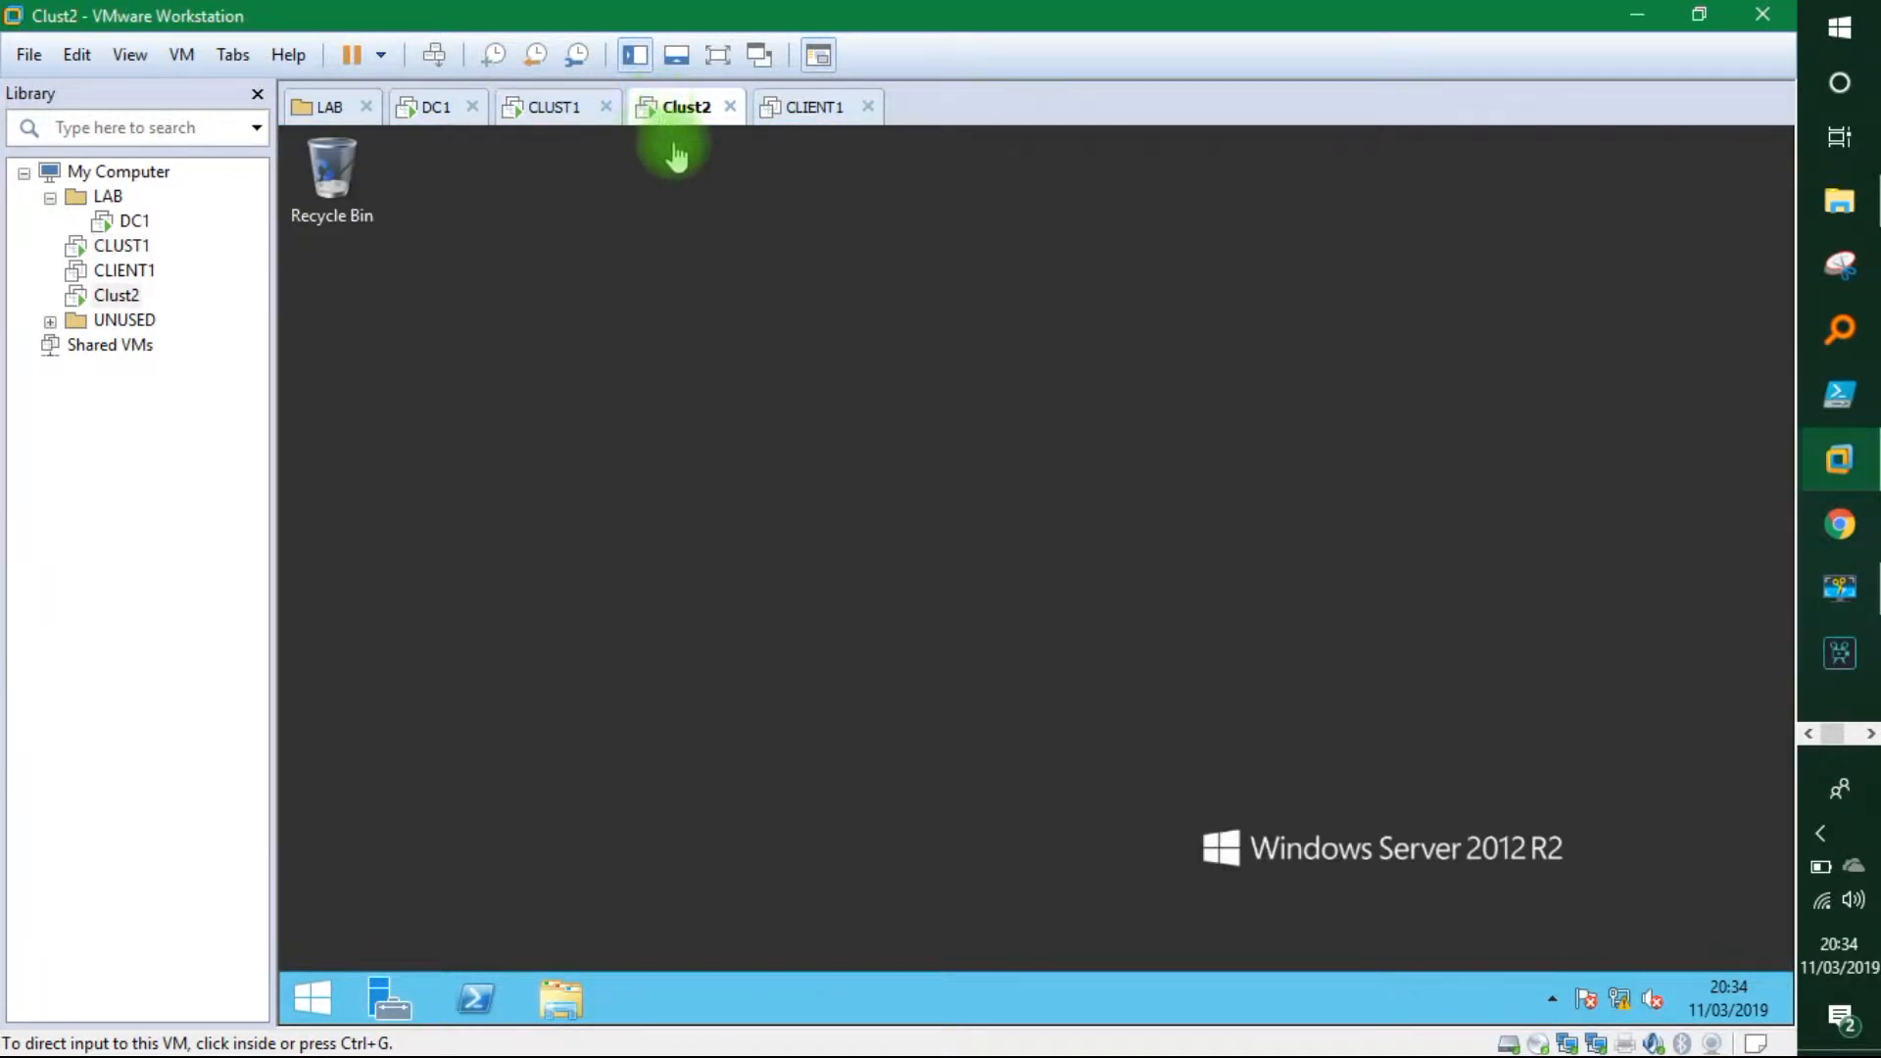
pyautogui.click(563, 114)
pyautogui.click(427, 108)
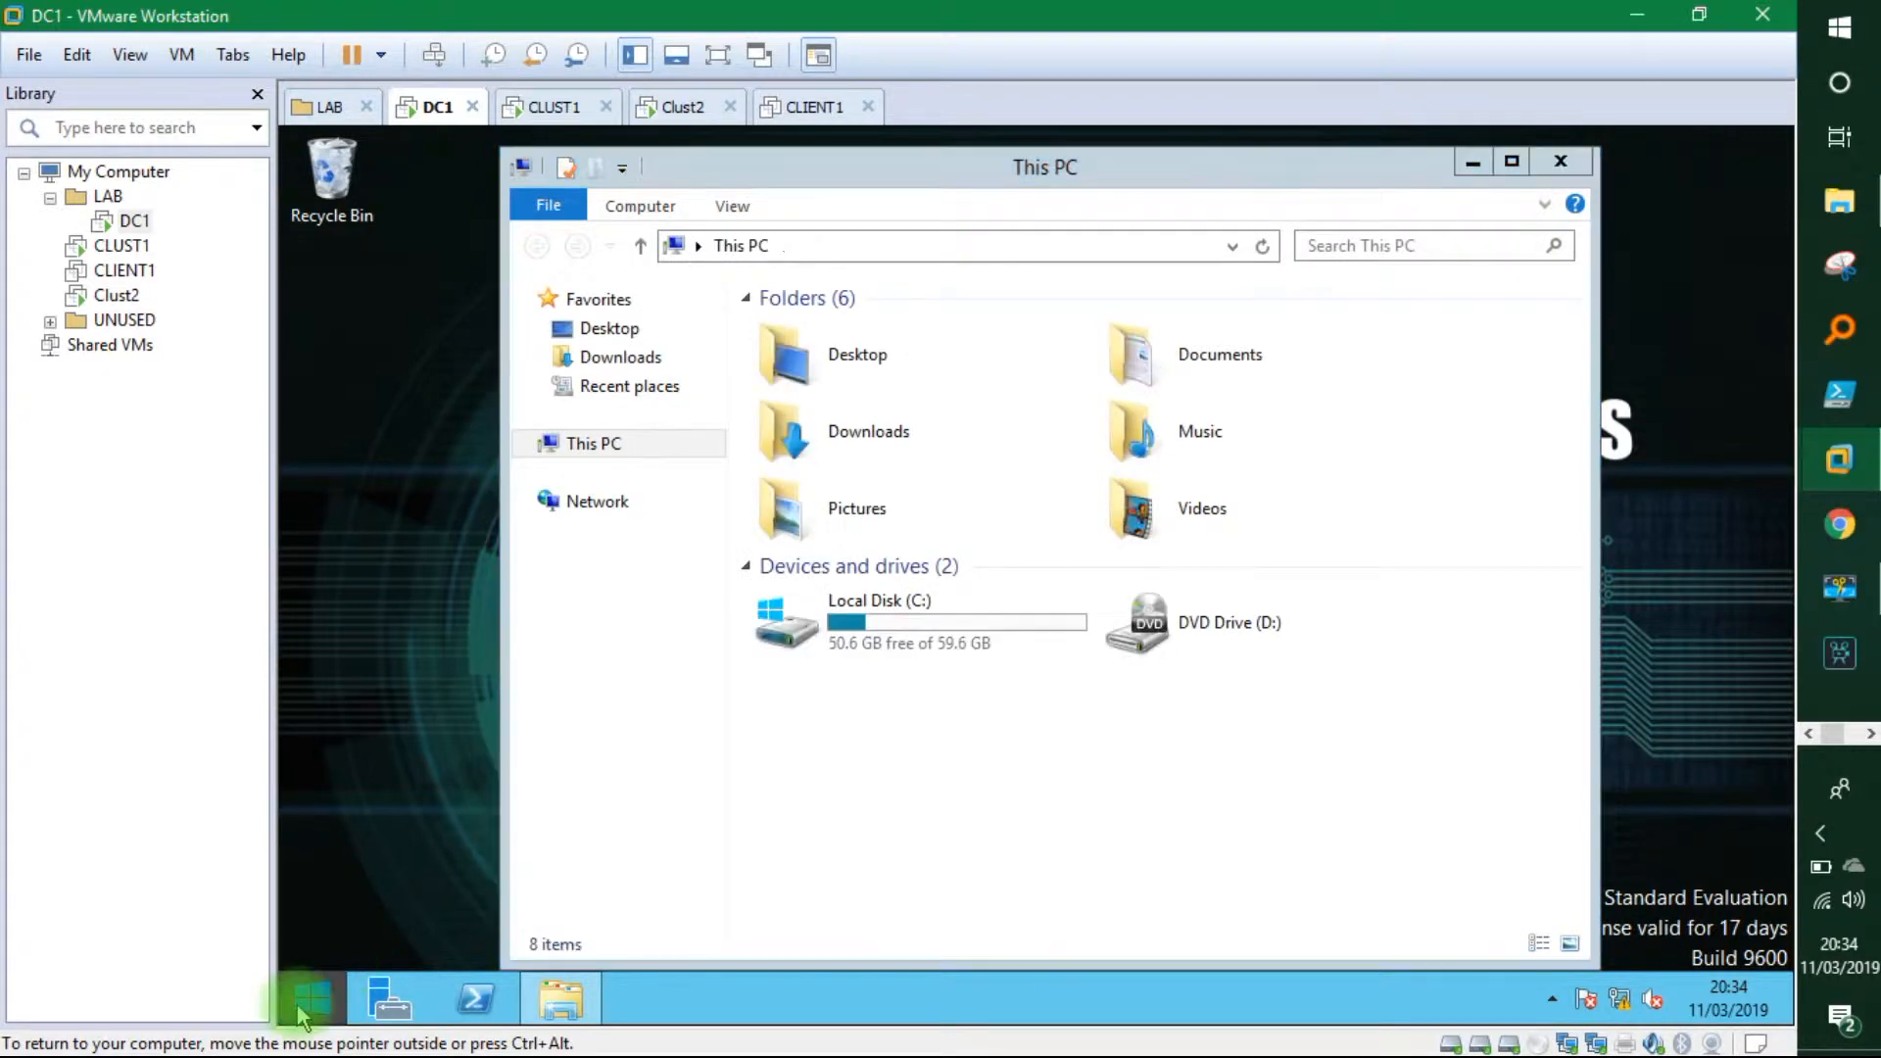
# On DC1, close This PC and launch Add Roles and Features from File and Storage Services > iSCSI.
pyautogui.click(303, 1004)
pyautogui.click(306, 999)
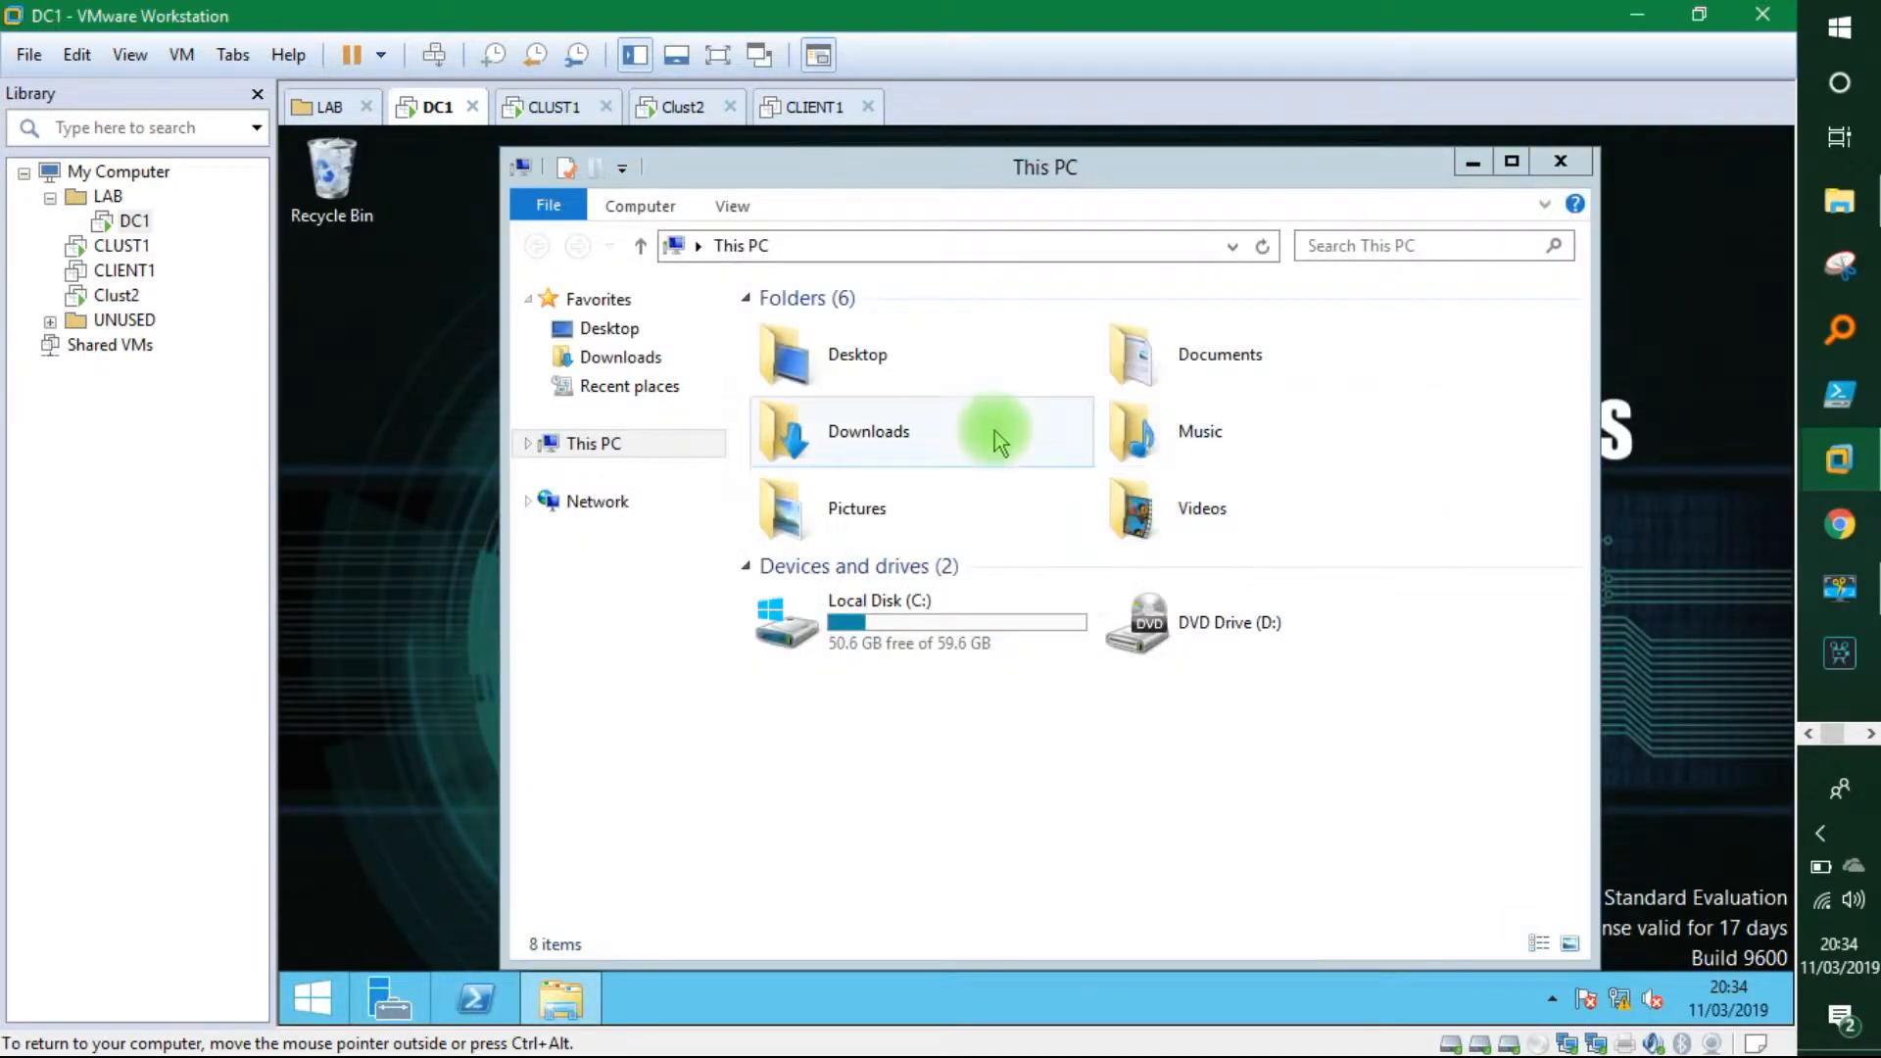
pyautogui.click(1564, 165)
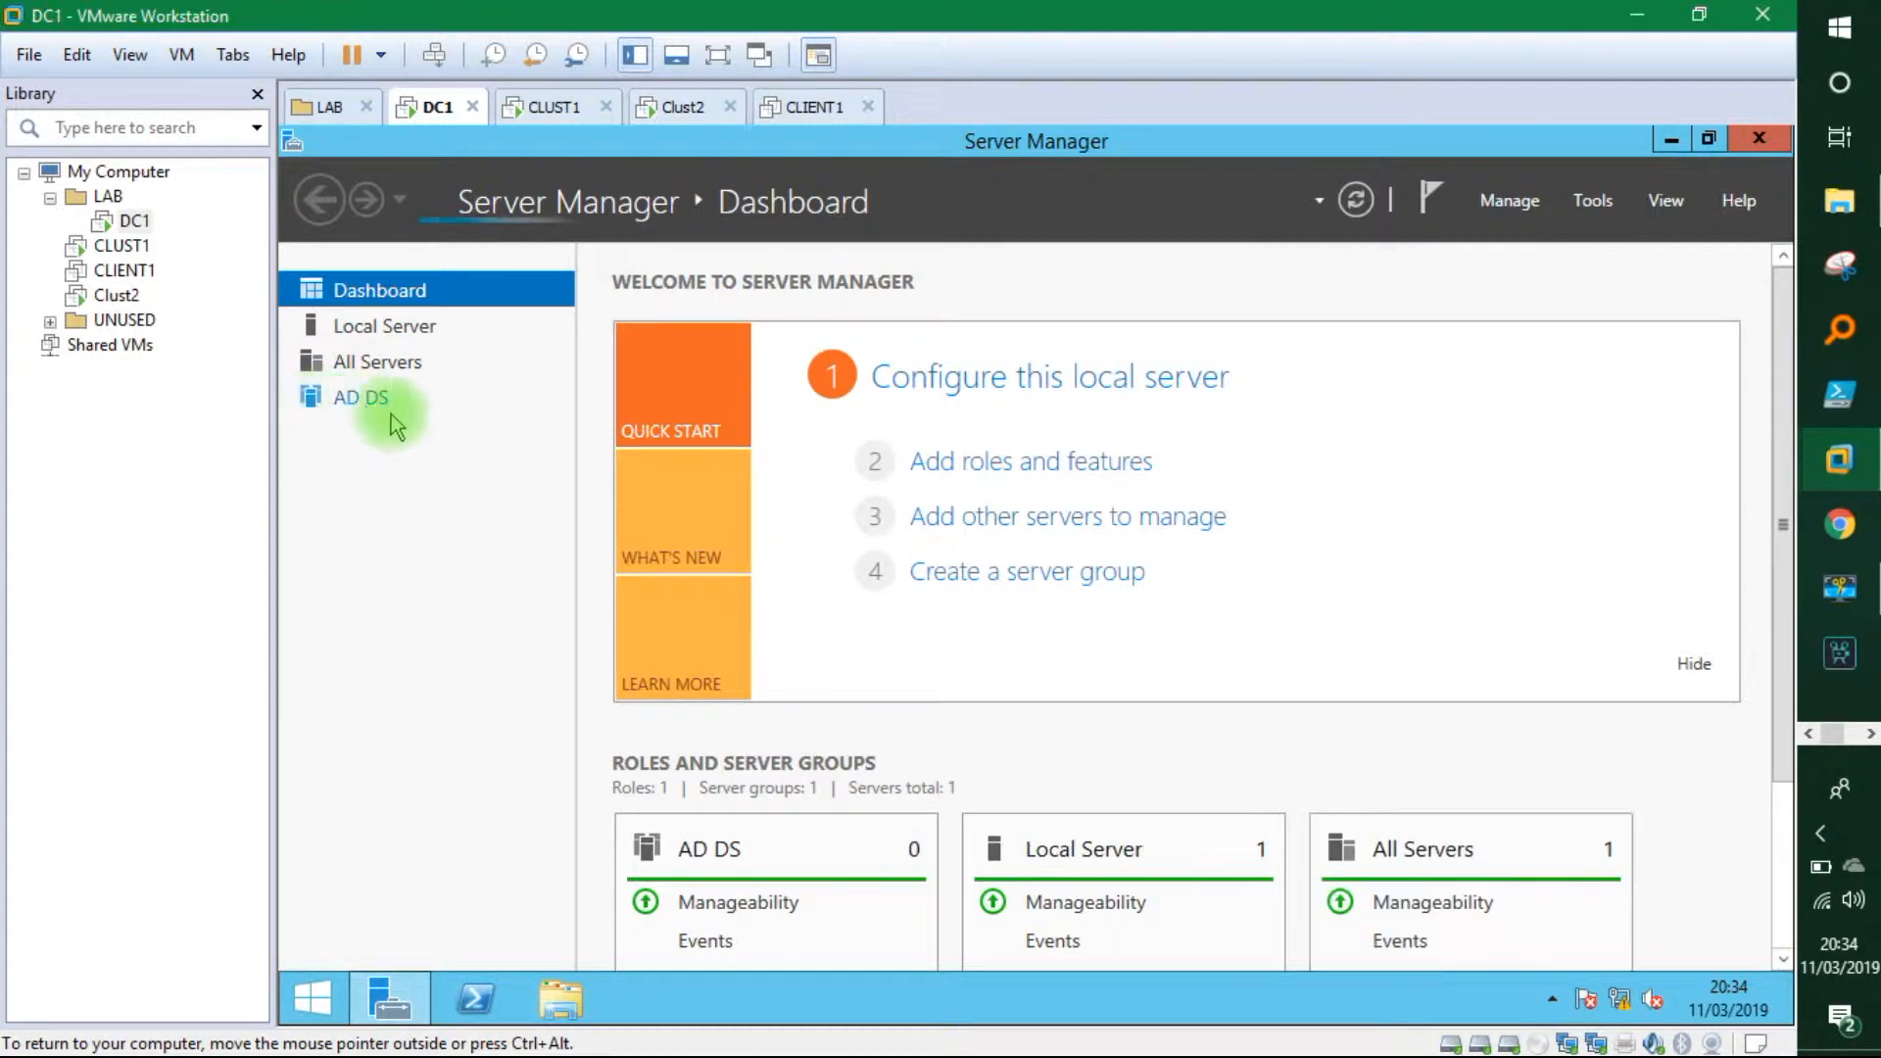
pyautogui.click(392, 508)
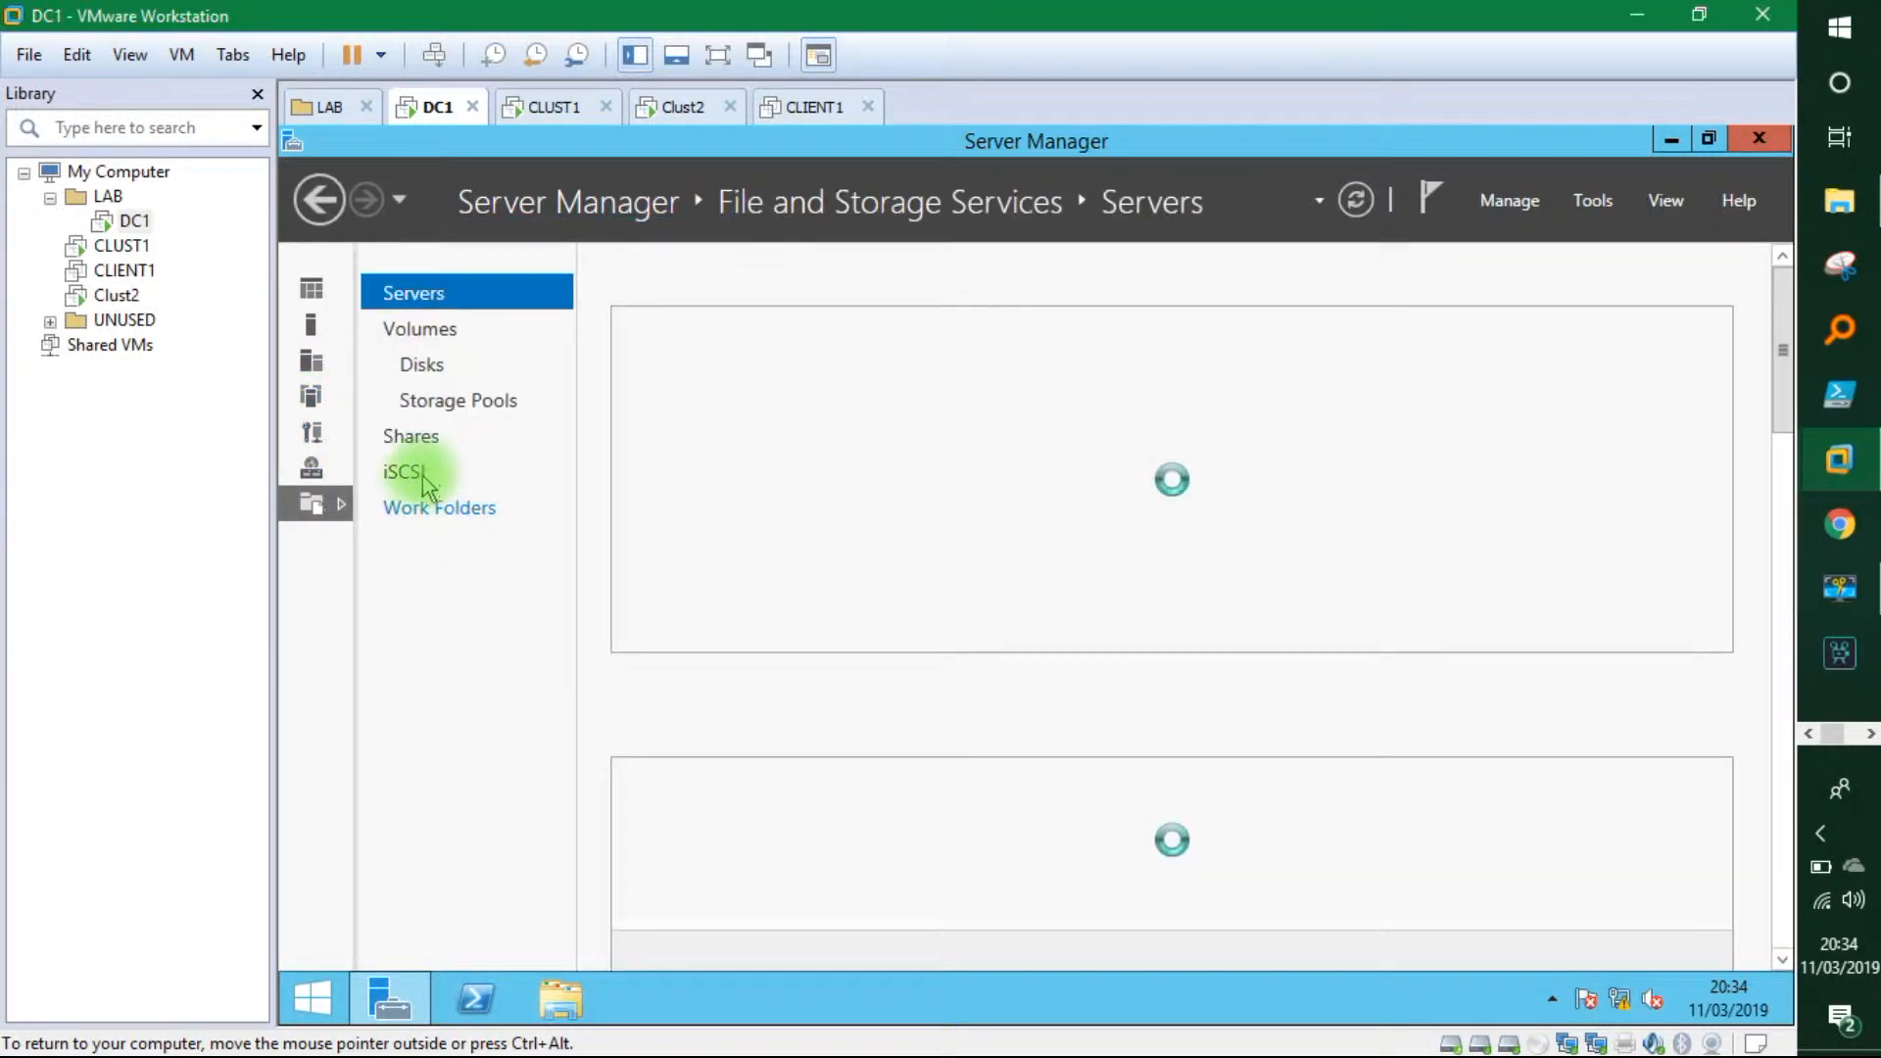
pyautogui.click(418, 480)
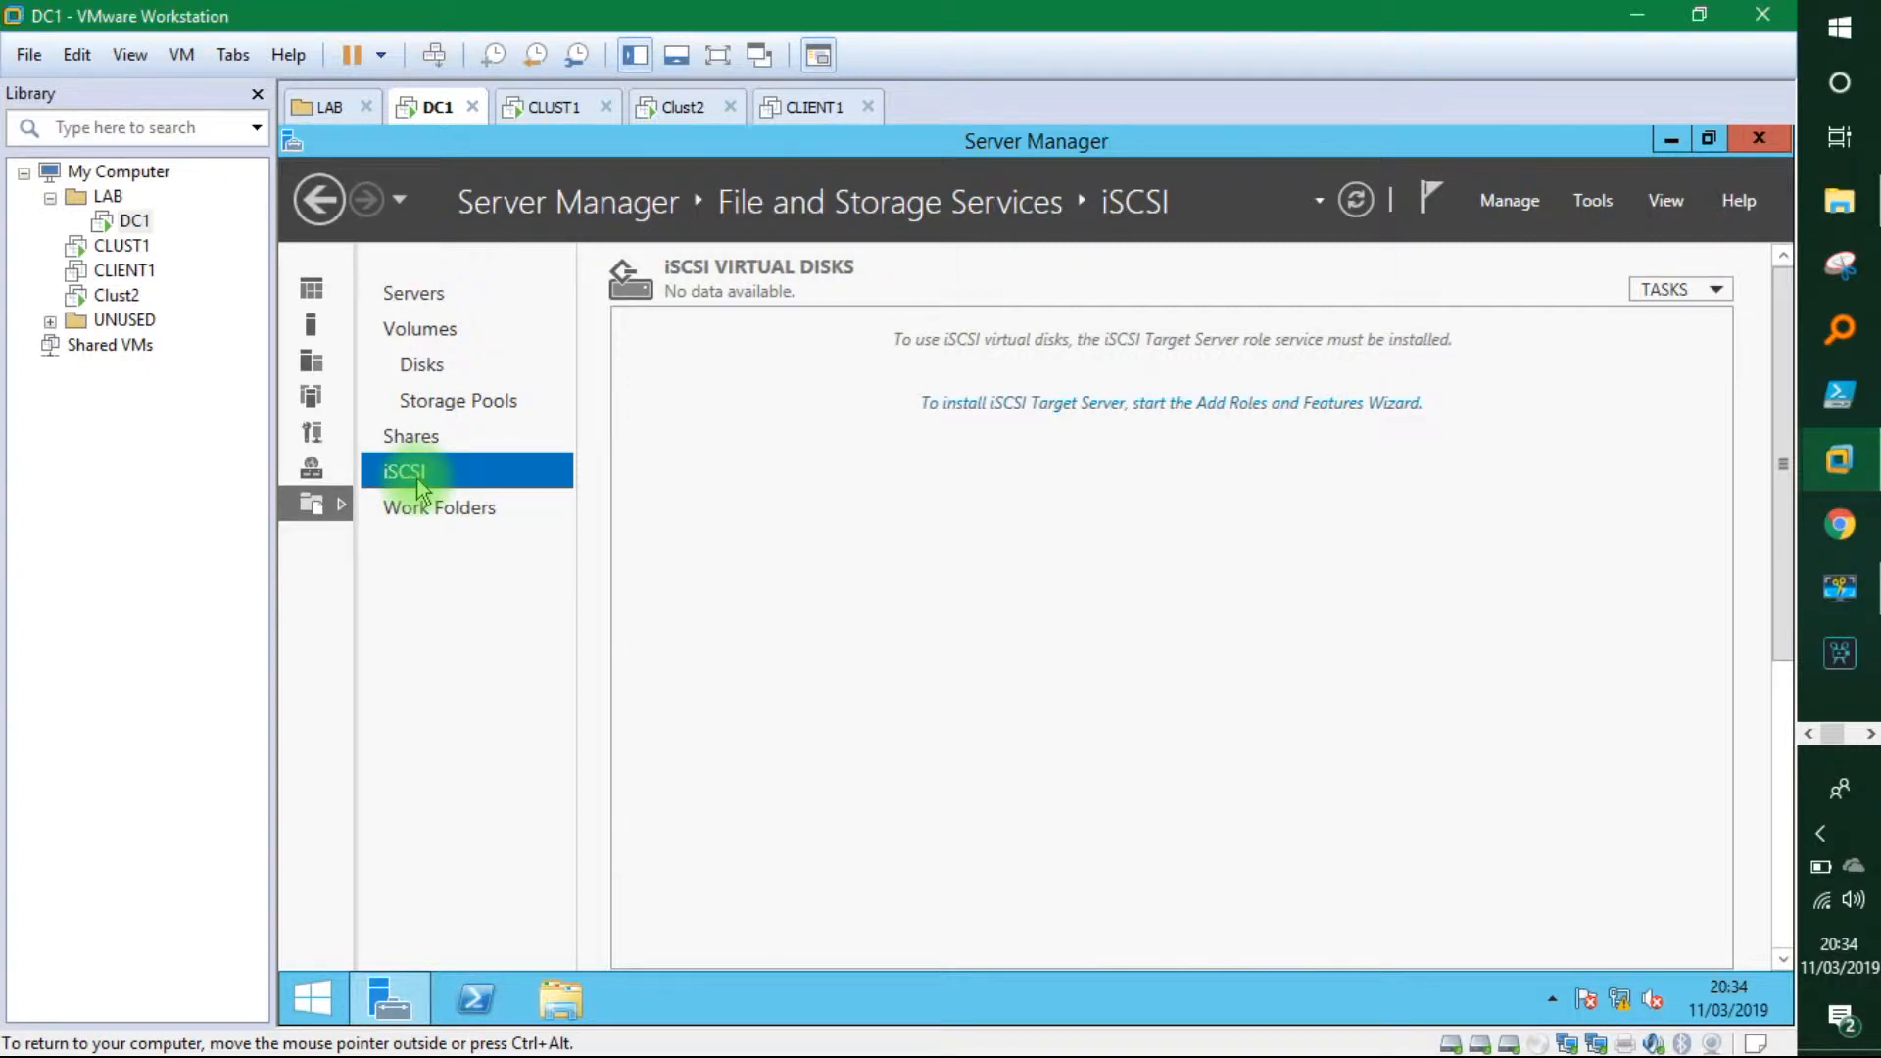
pyautogui.click(1029, 405)
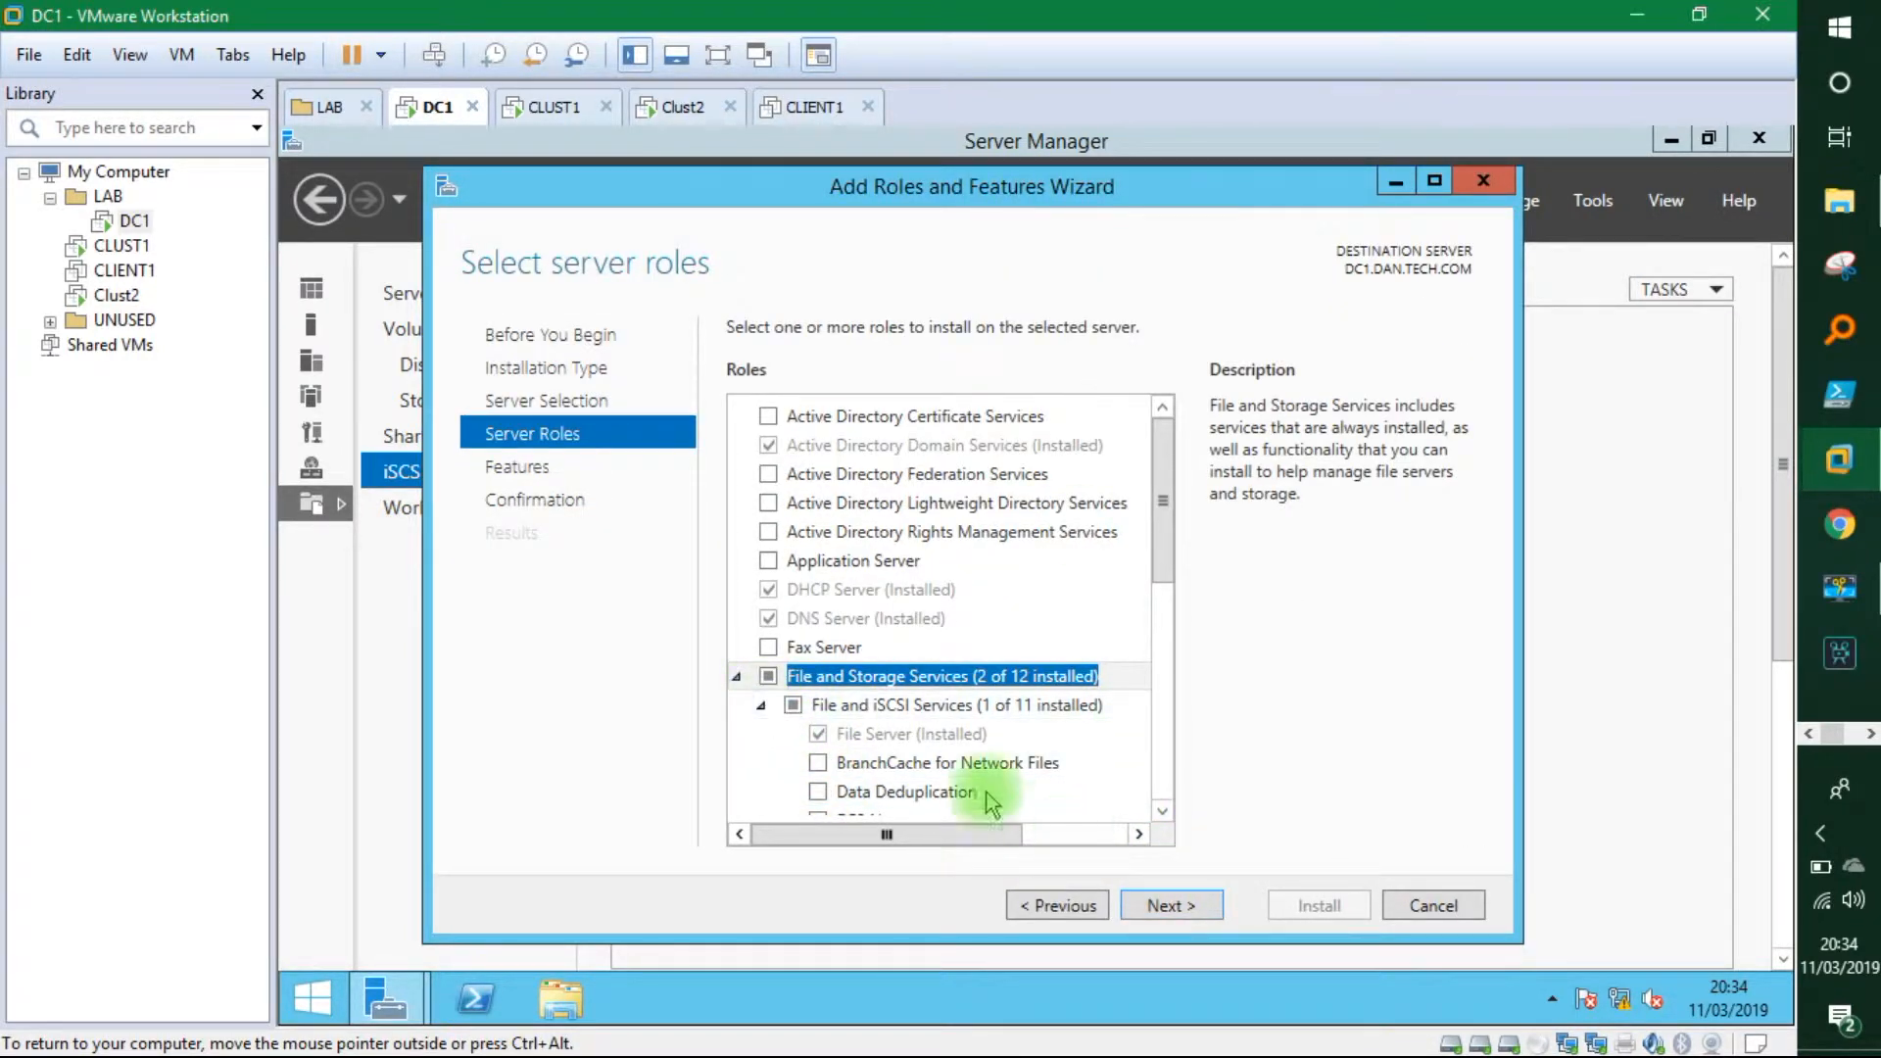
# Install the iSCSI Target Server role and start the New iSCSI Virtual Disk Wizard.
pyautogui.click(1188, 912)
pyautogui.click(1187, 911)
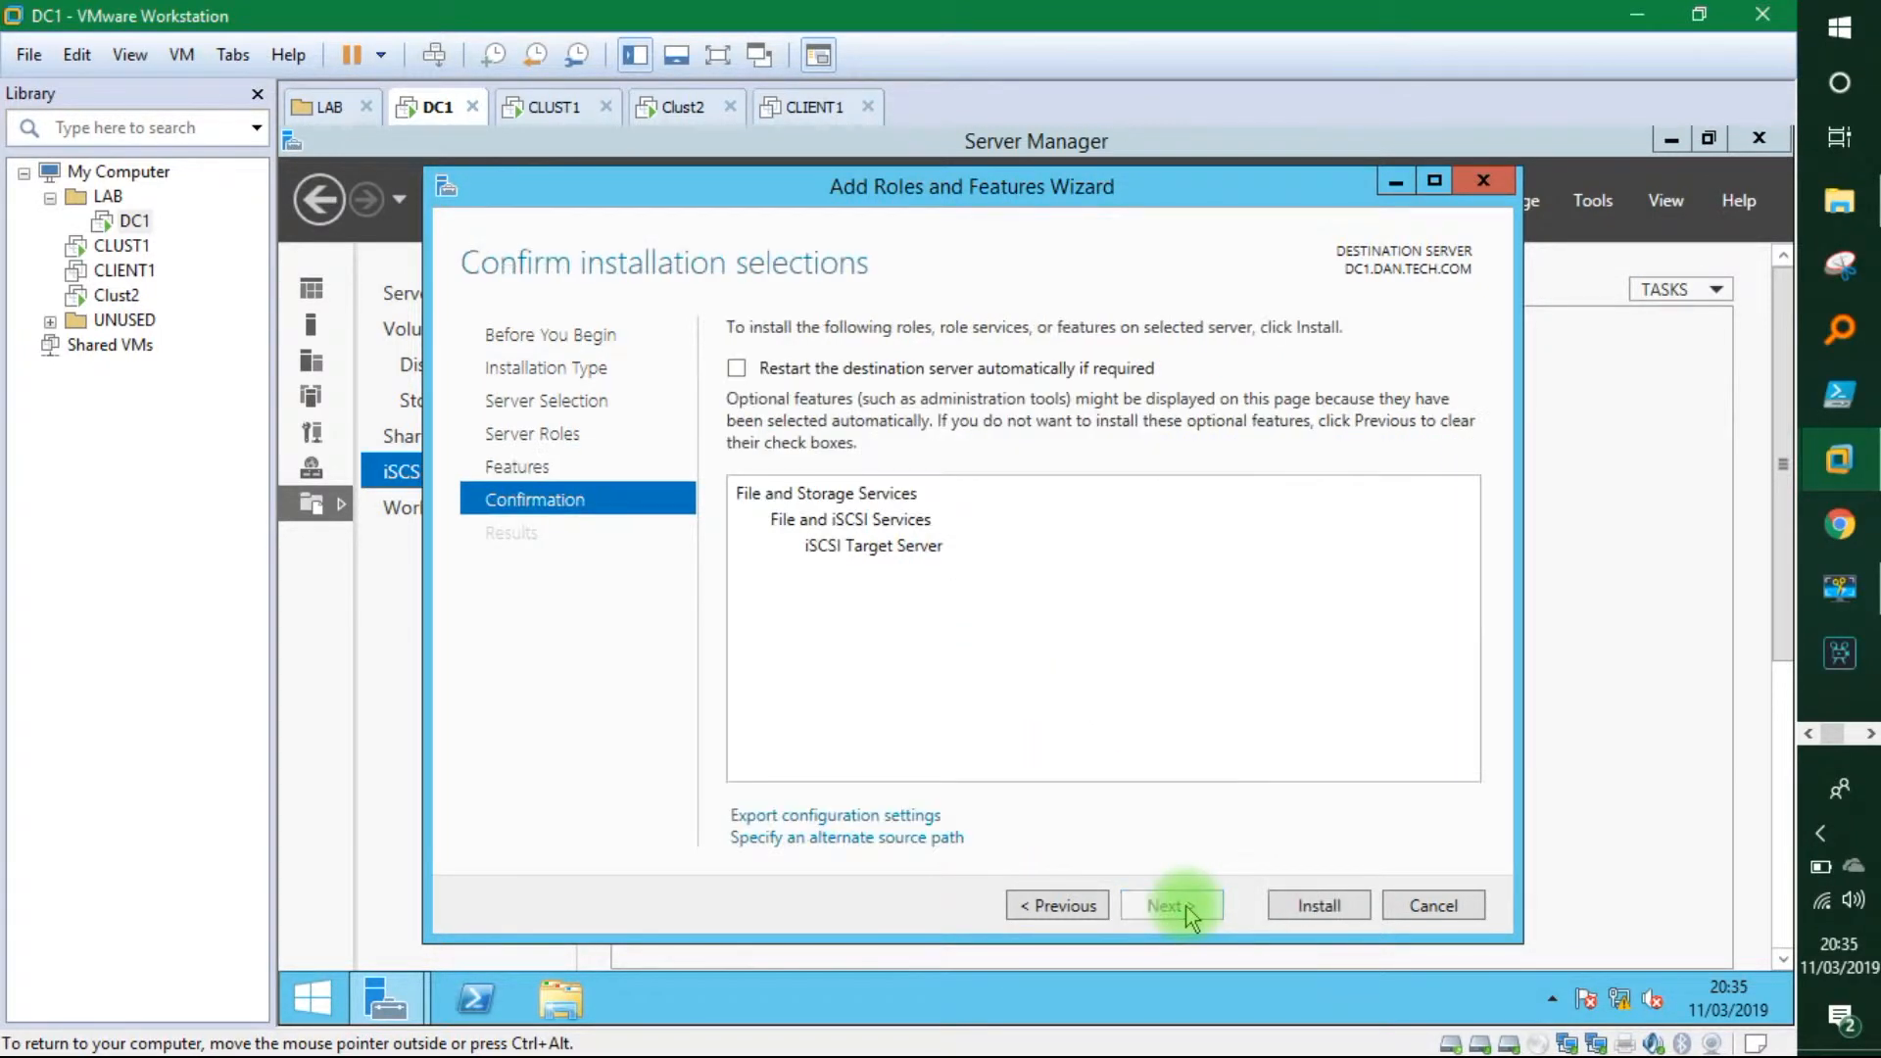
pyautogui.click(1302, 906)
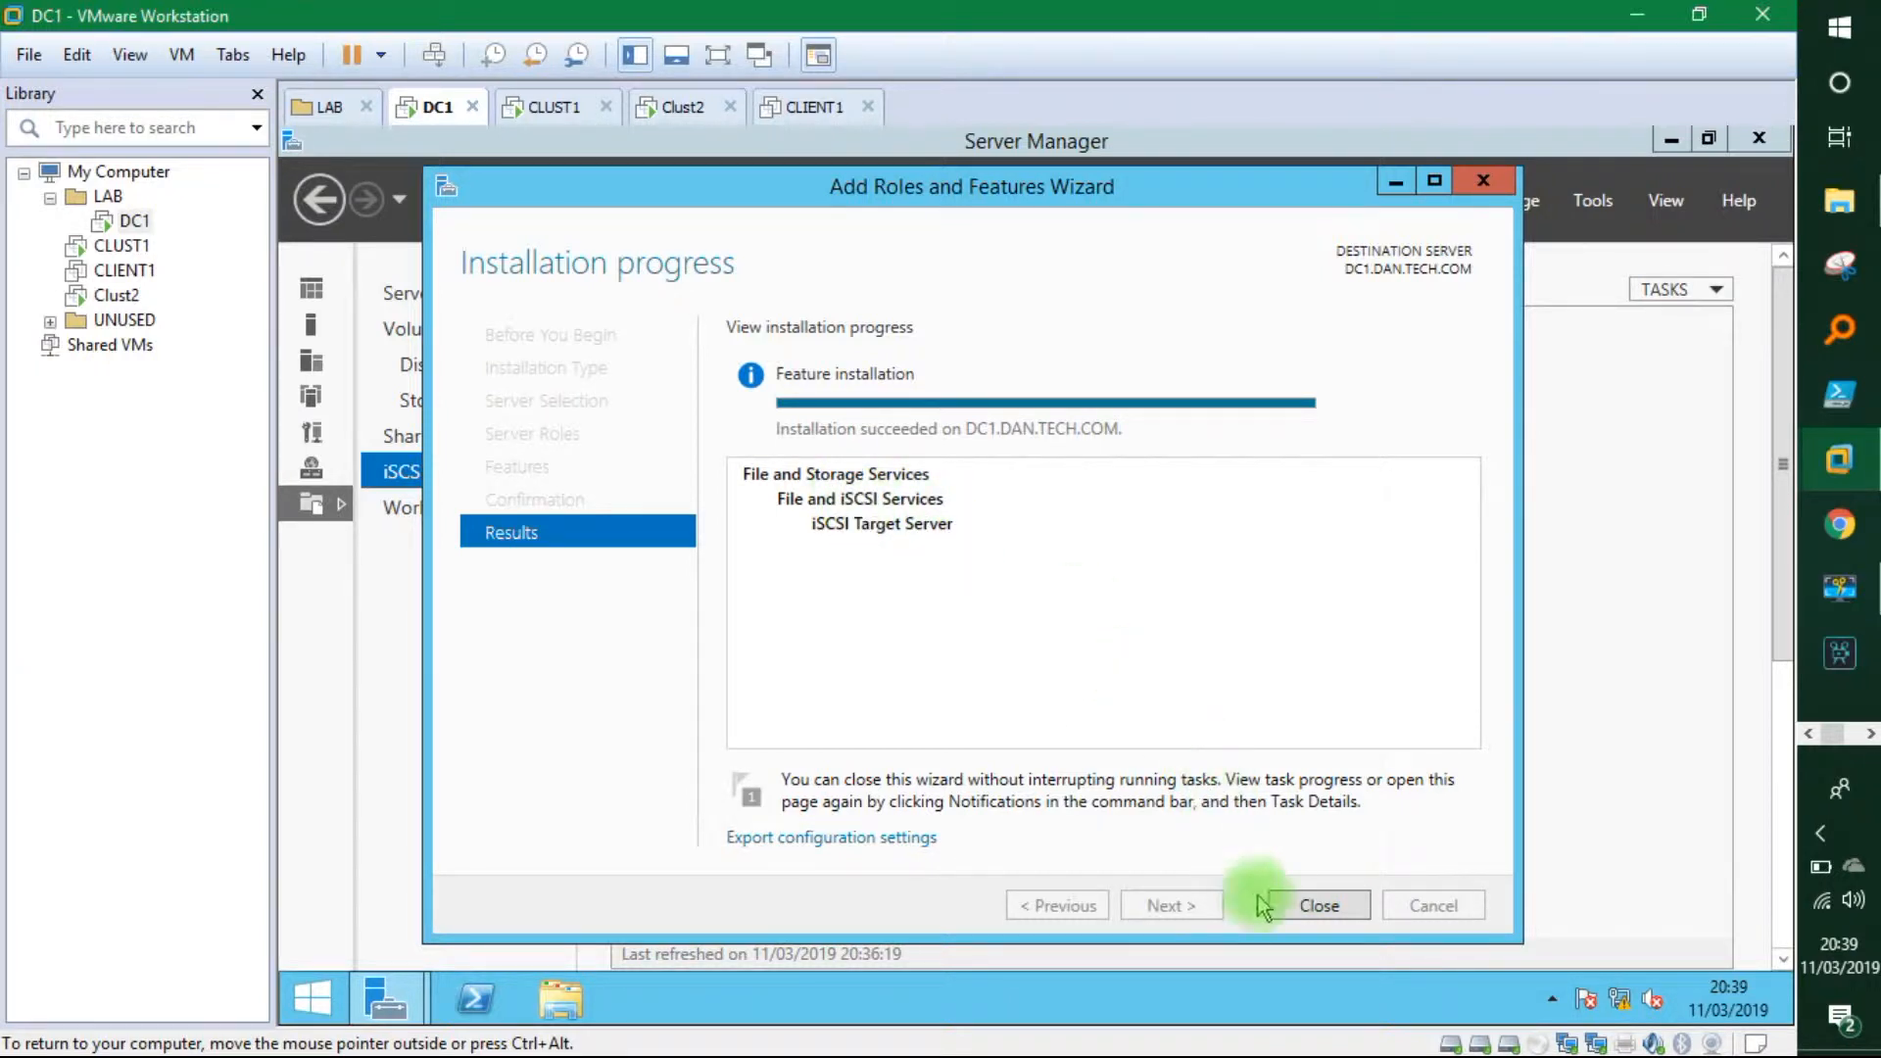
pyautogui.click(1313, 902)
pyautogui.click(1081, 412)
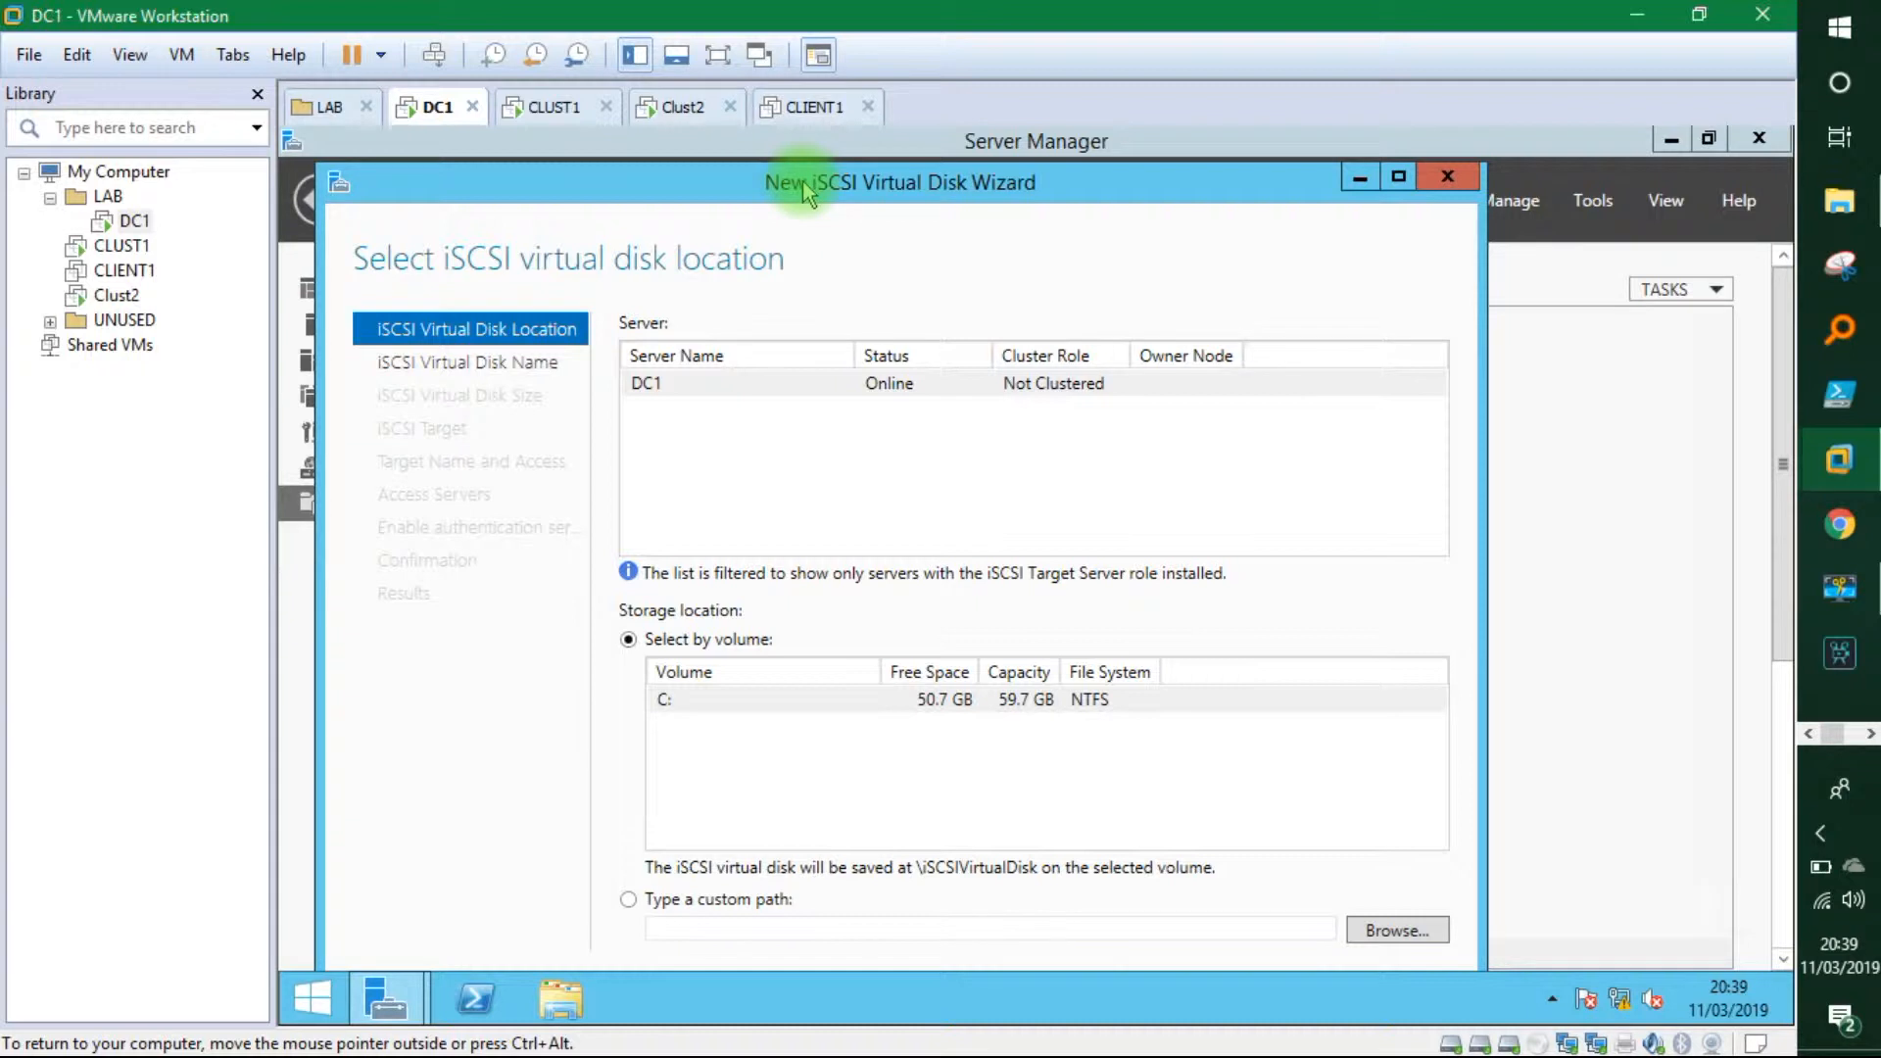
# Move DC1's taskbar to the right edge and store the virtual disk on the C: volume.
pyautogui.click(963, 701)
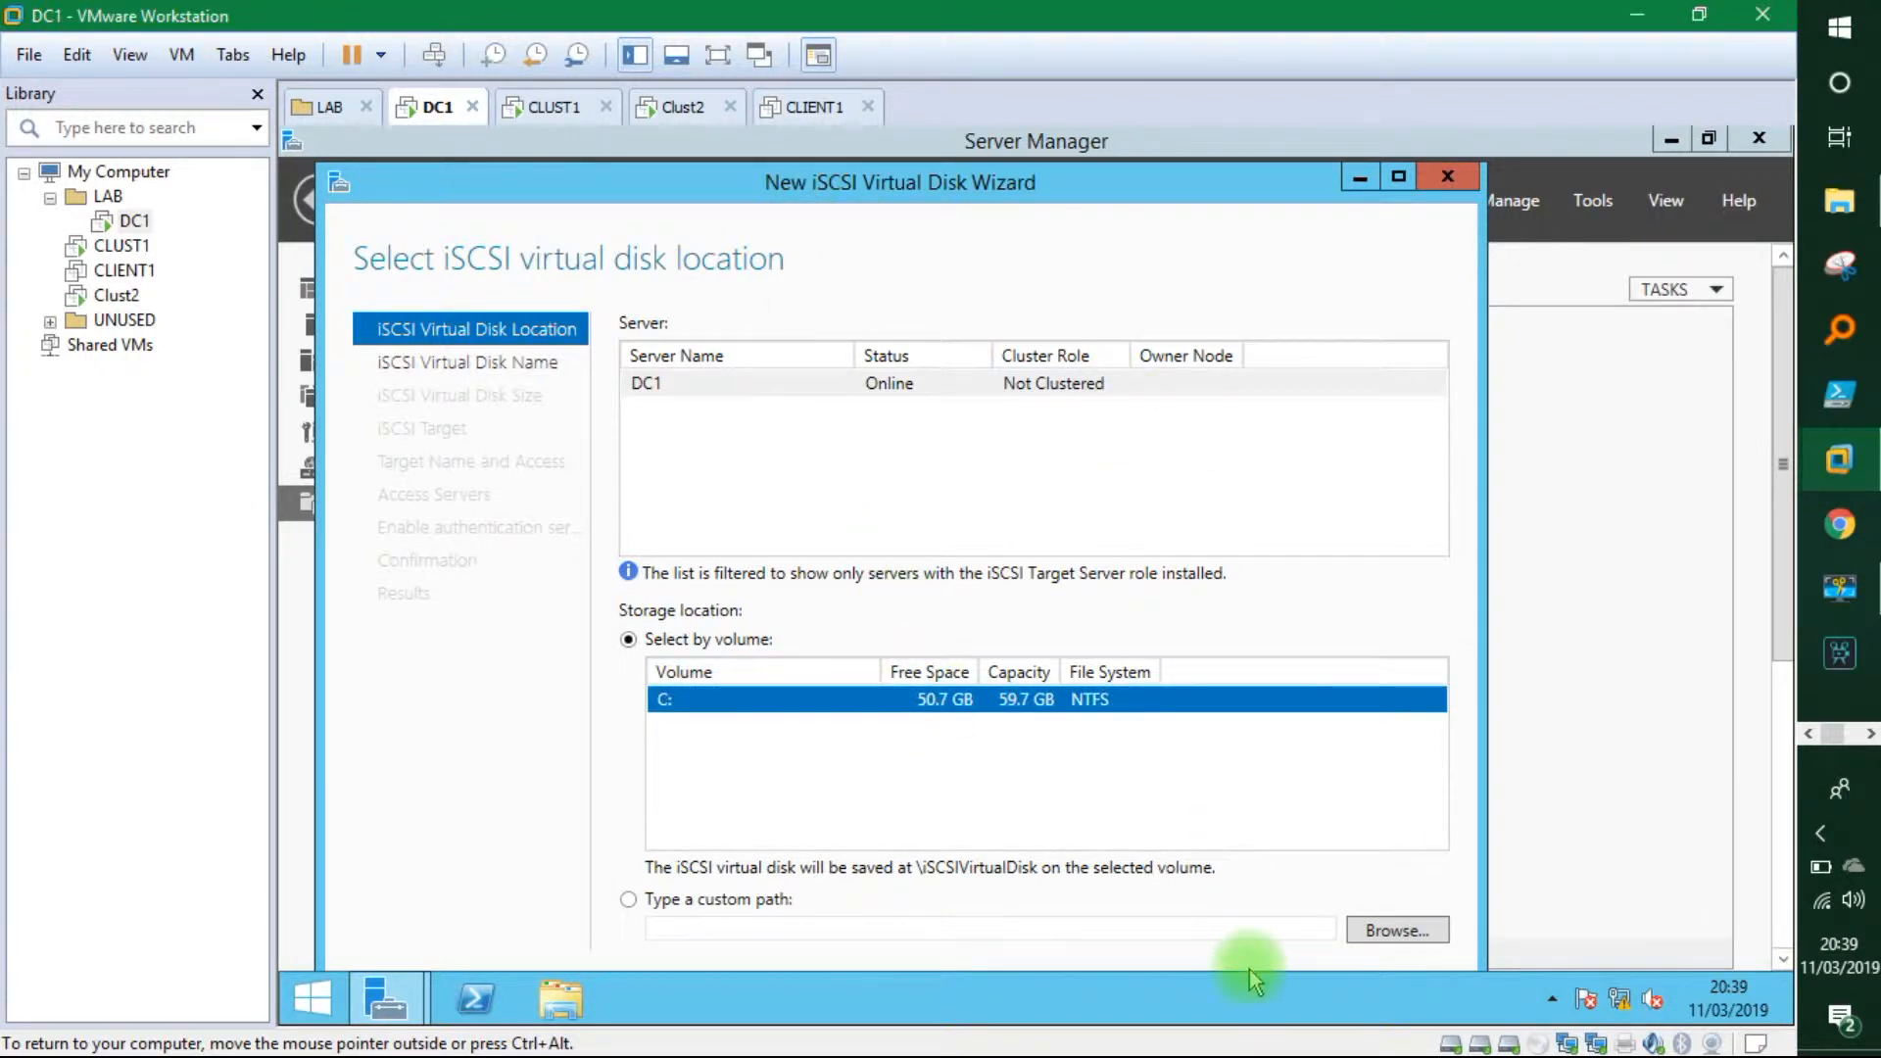
pyautogui.moveTo(1262, 1002); pyautogui.dragTo(1719, 667)
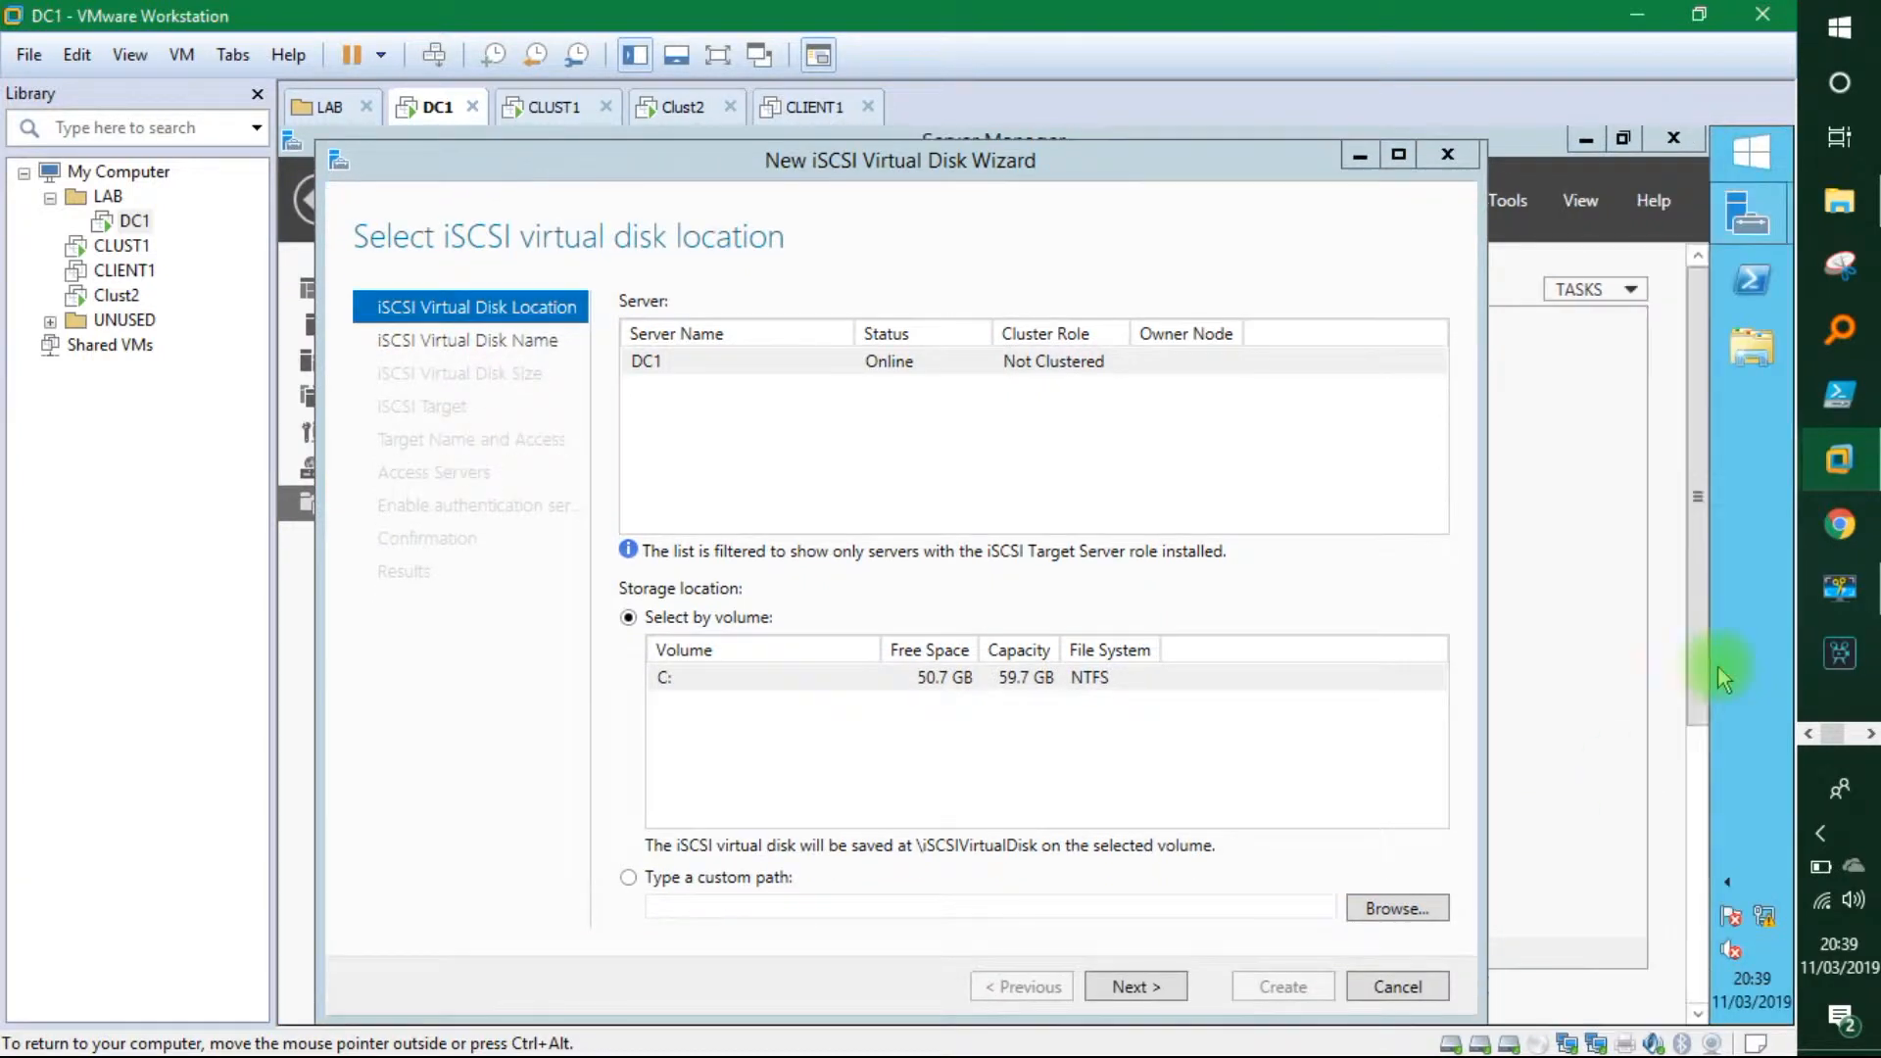
pyautogui.click(939, 678)
pyautogui.click(1127, 988)
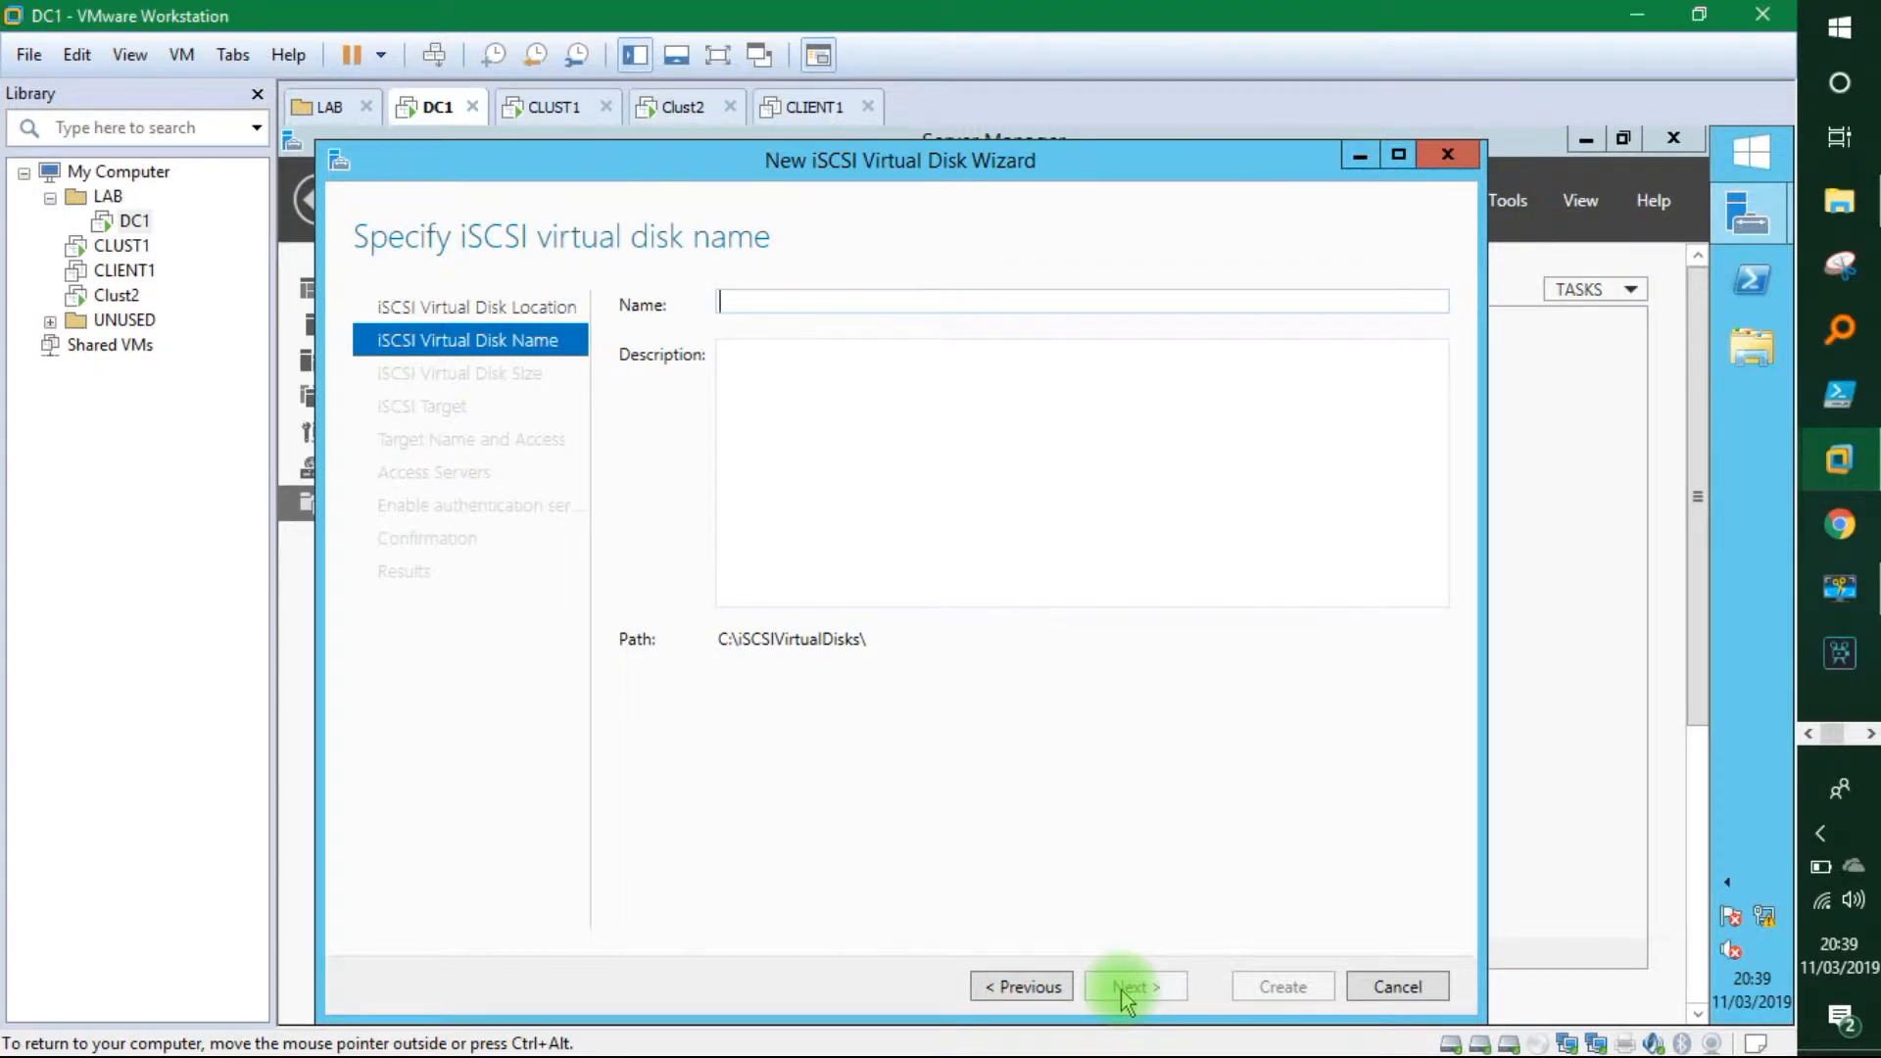
# Name the disk shared1 and make it a 5 GB dynamically expanding disk.
pyautogui.click(797, 312)
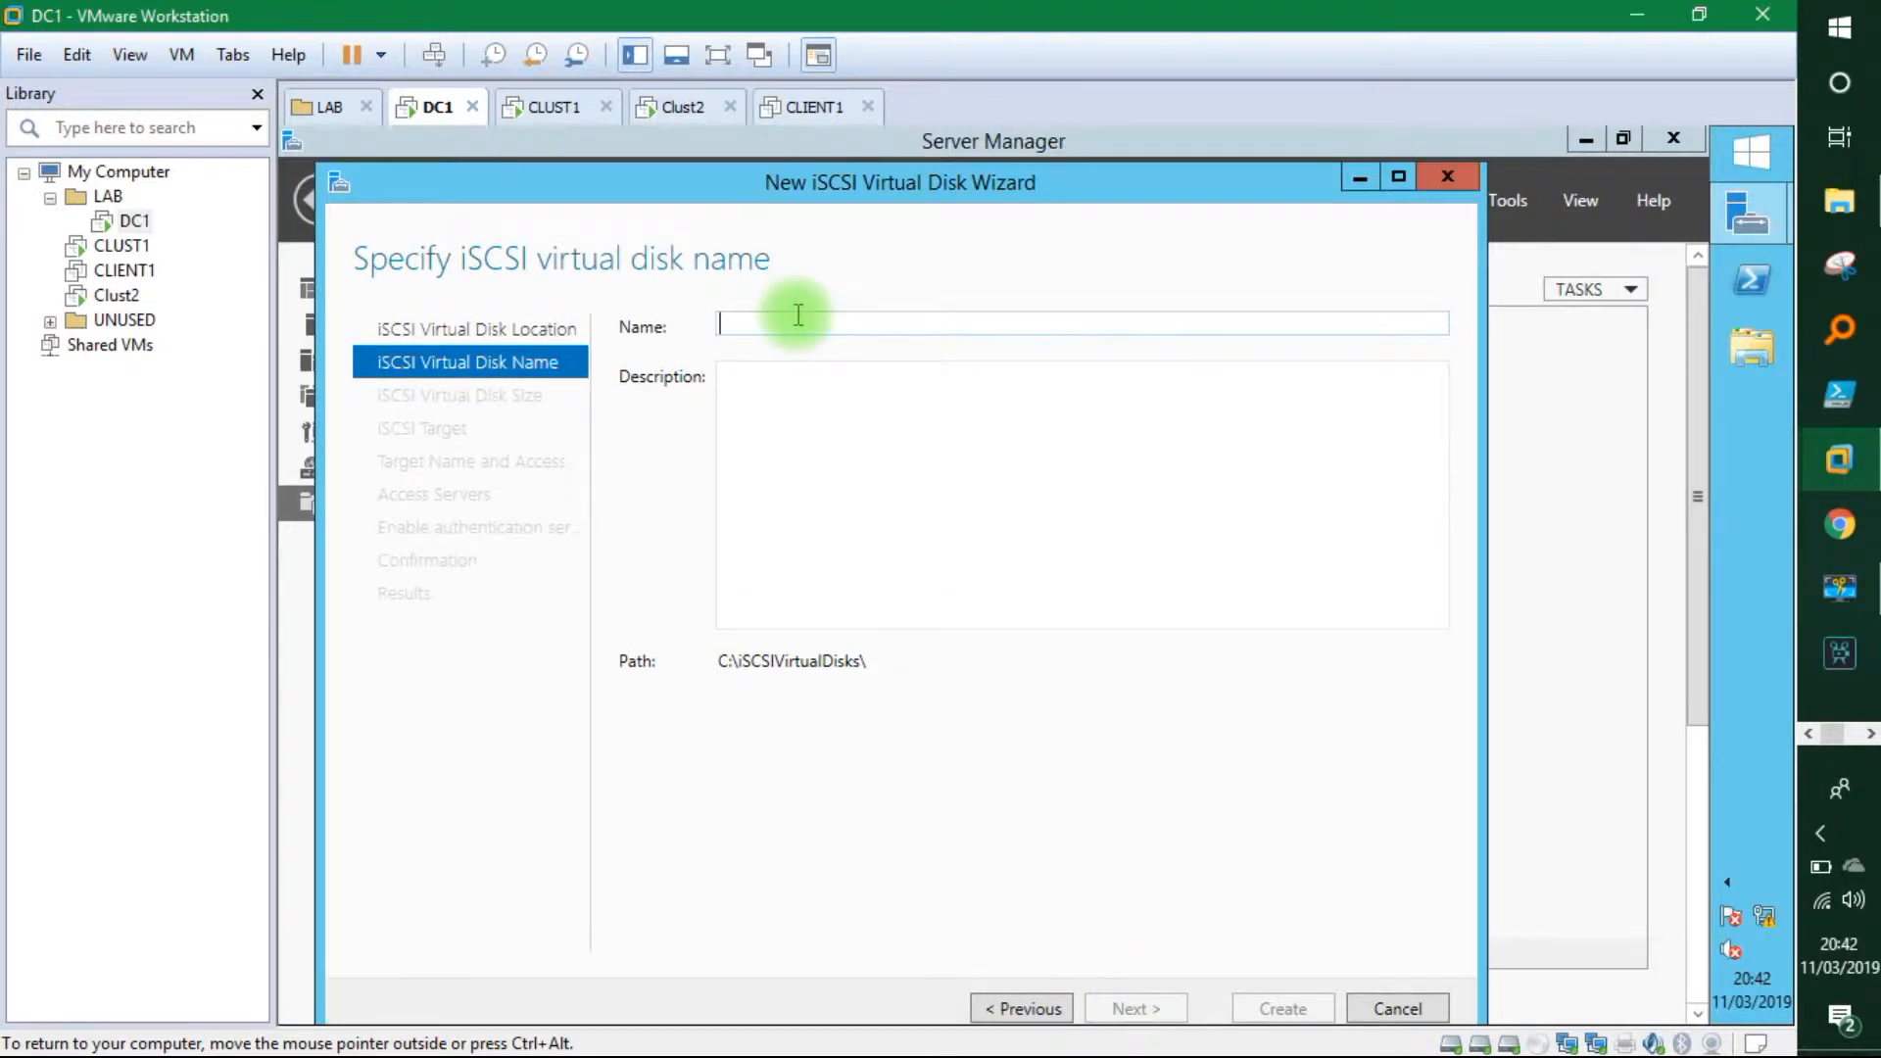
pyautogui.write('sh')
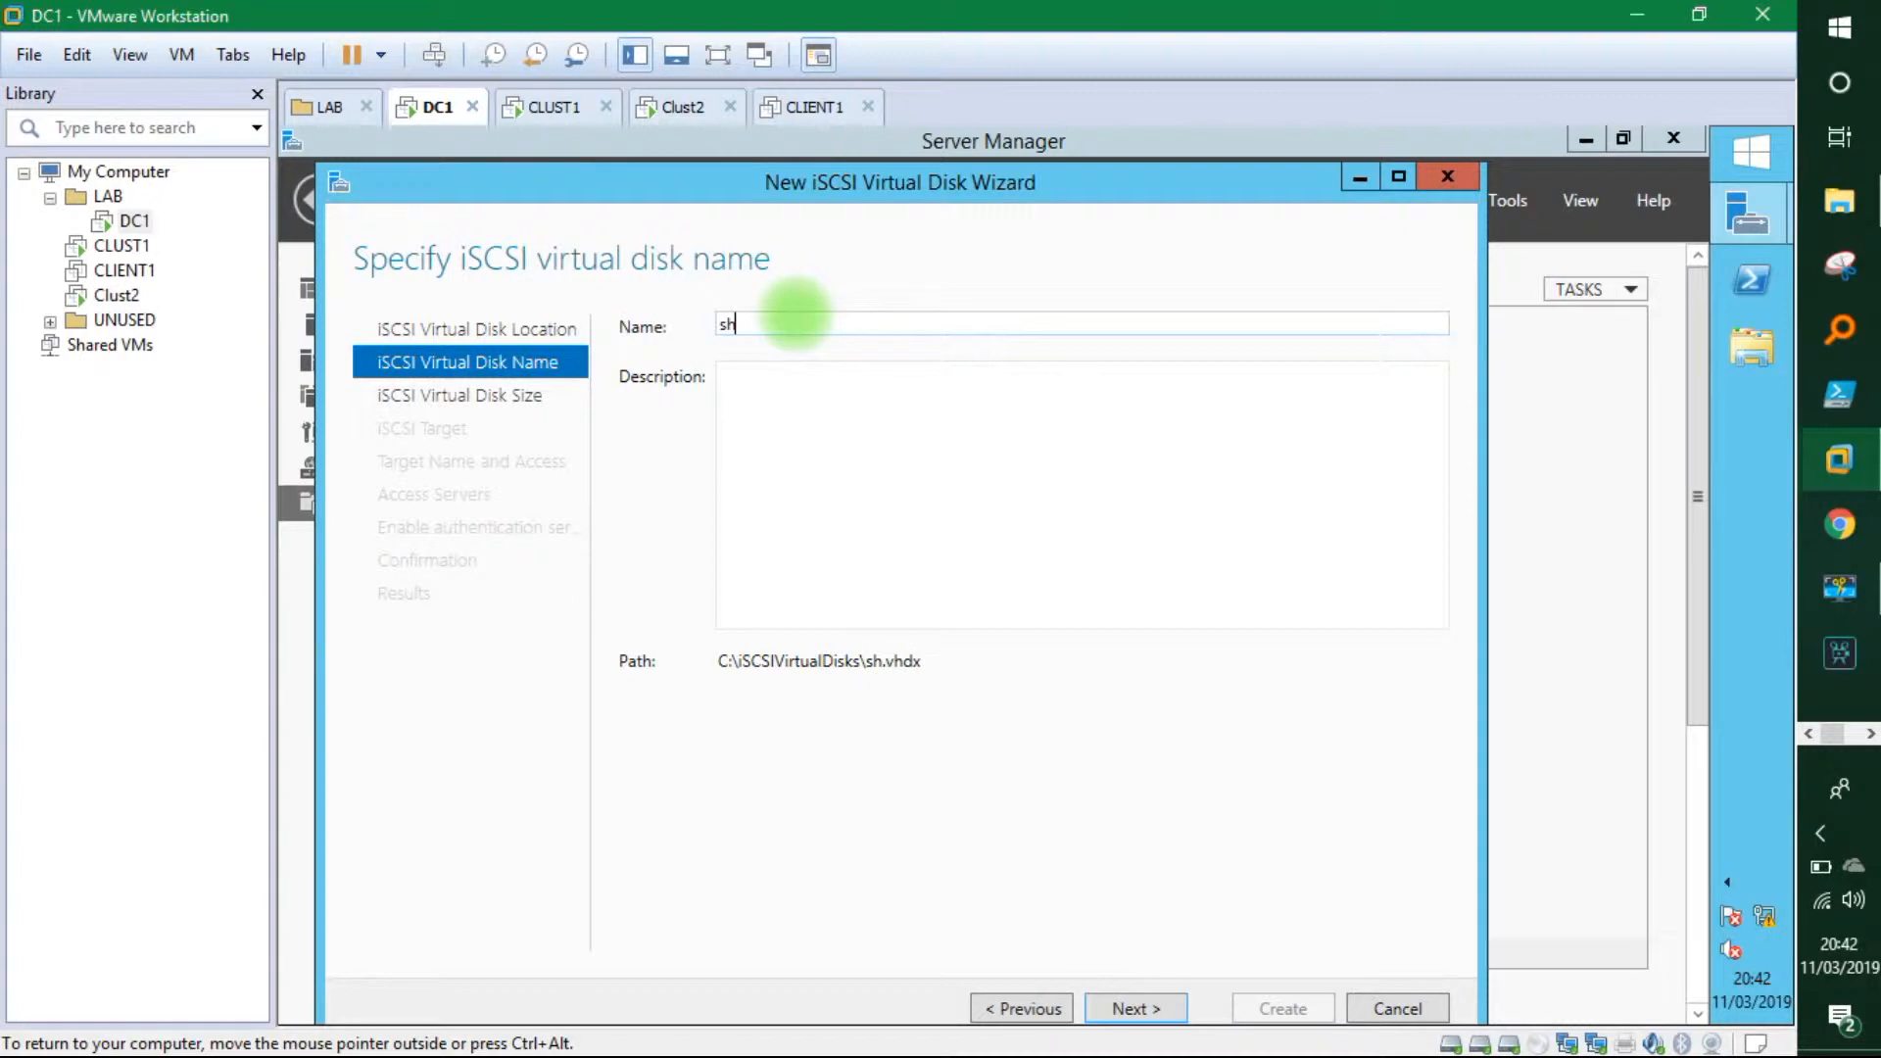
pyautogui.write('ared1')
pyautogui.click(1135, 1009)
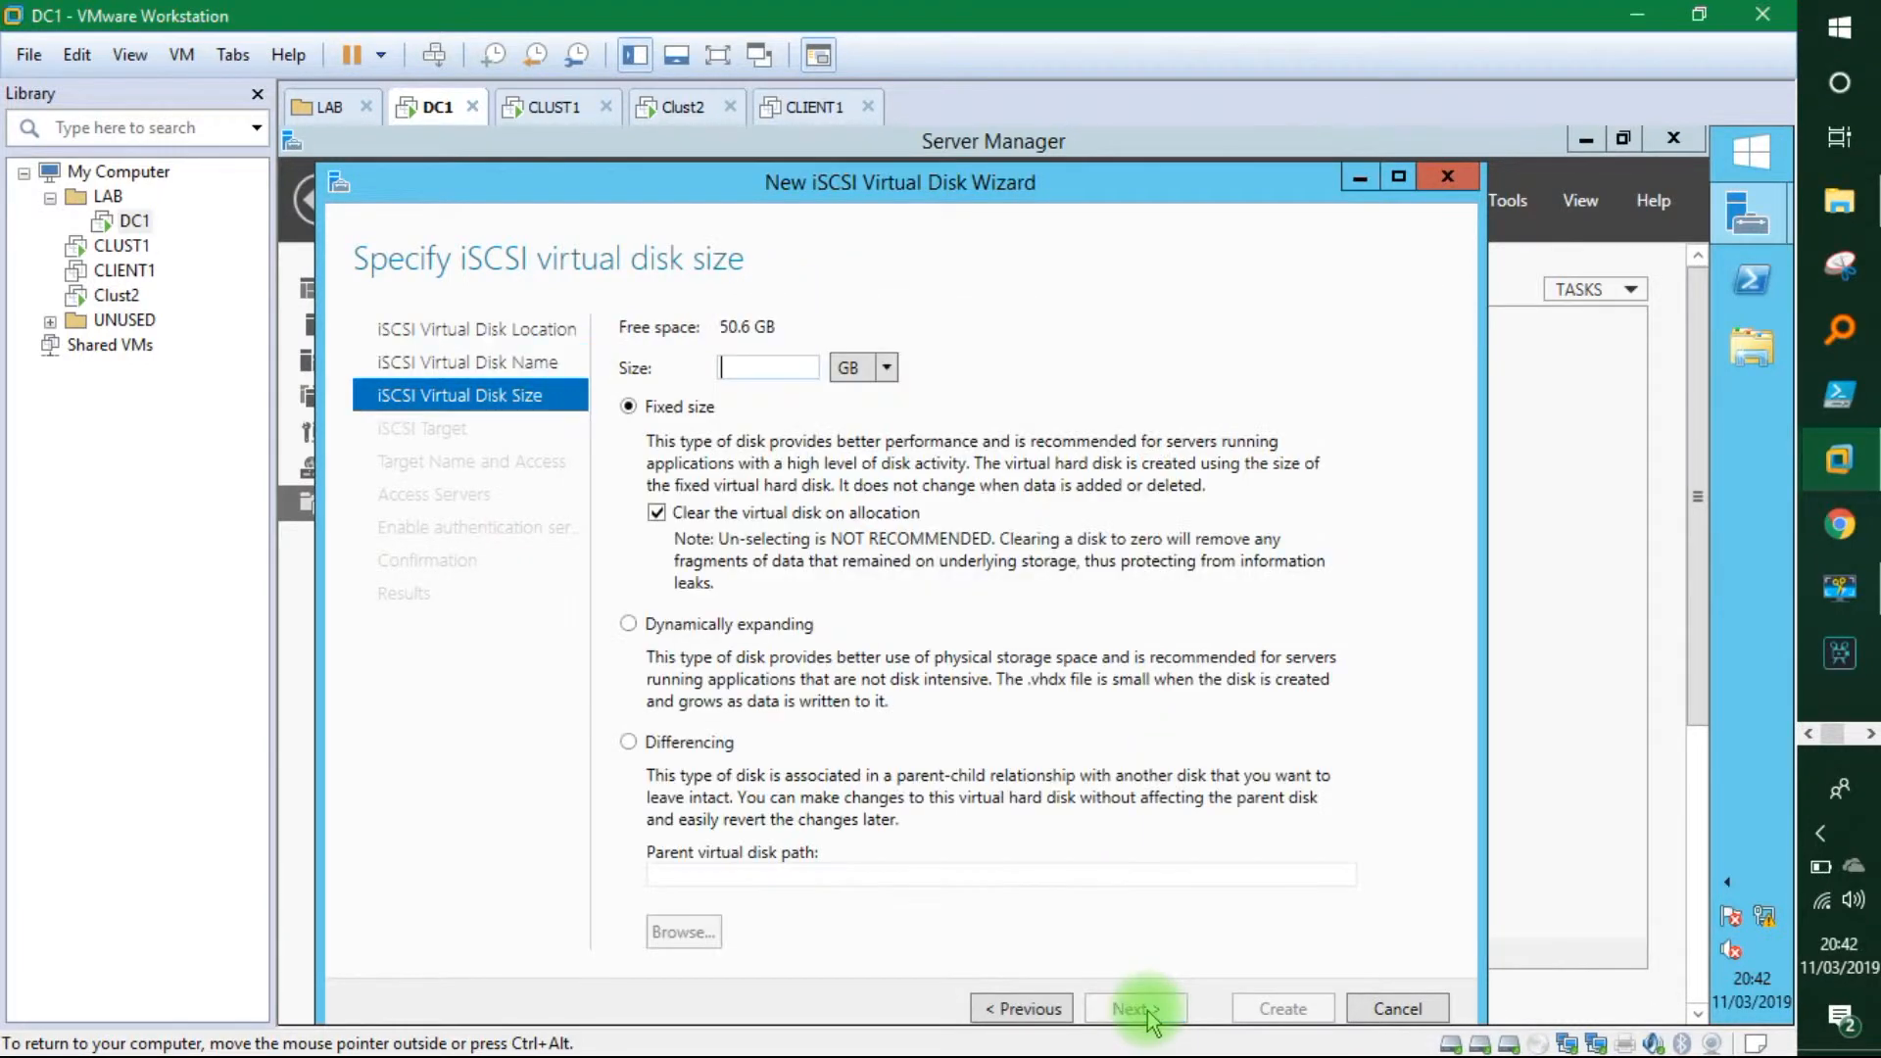
pyautogui.click(642, 634)
pyautogui.click(755, 371)
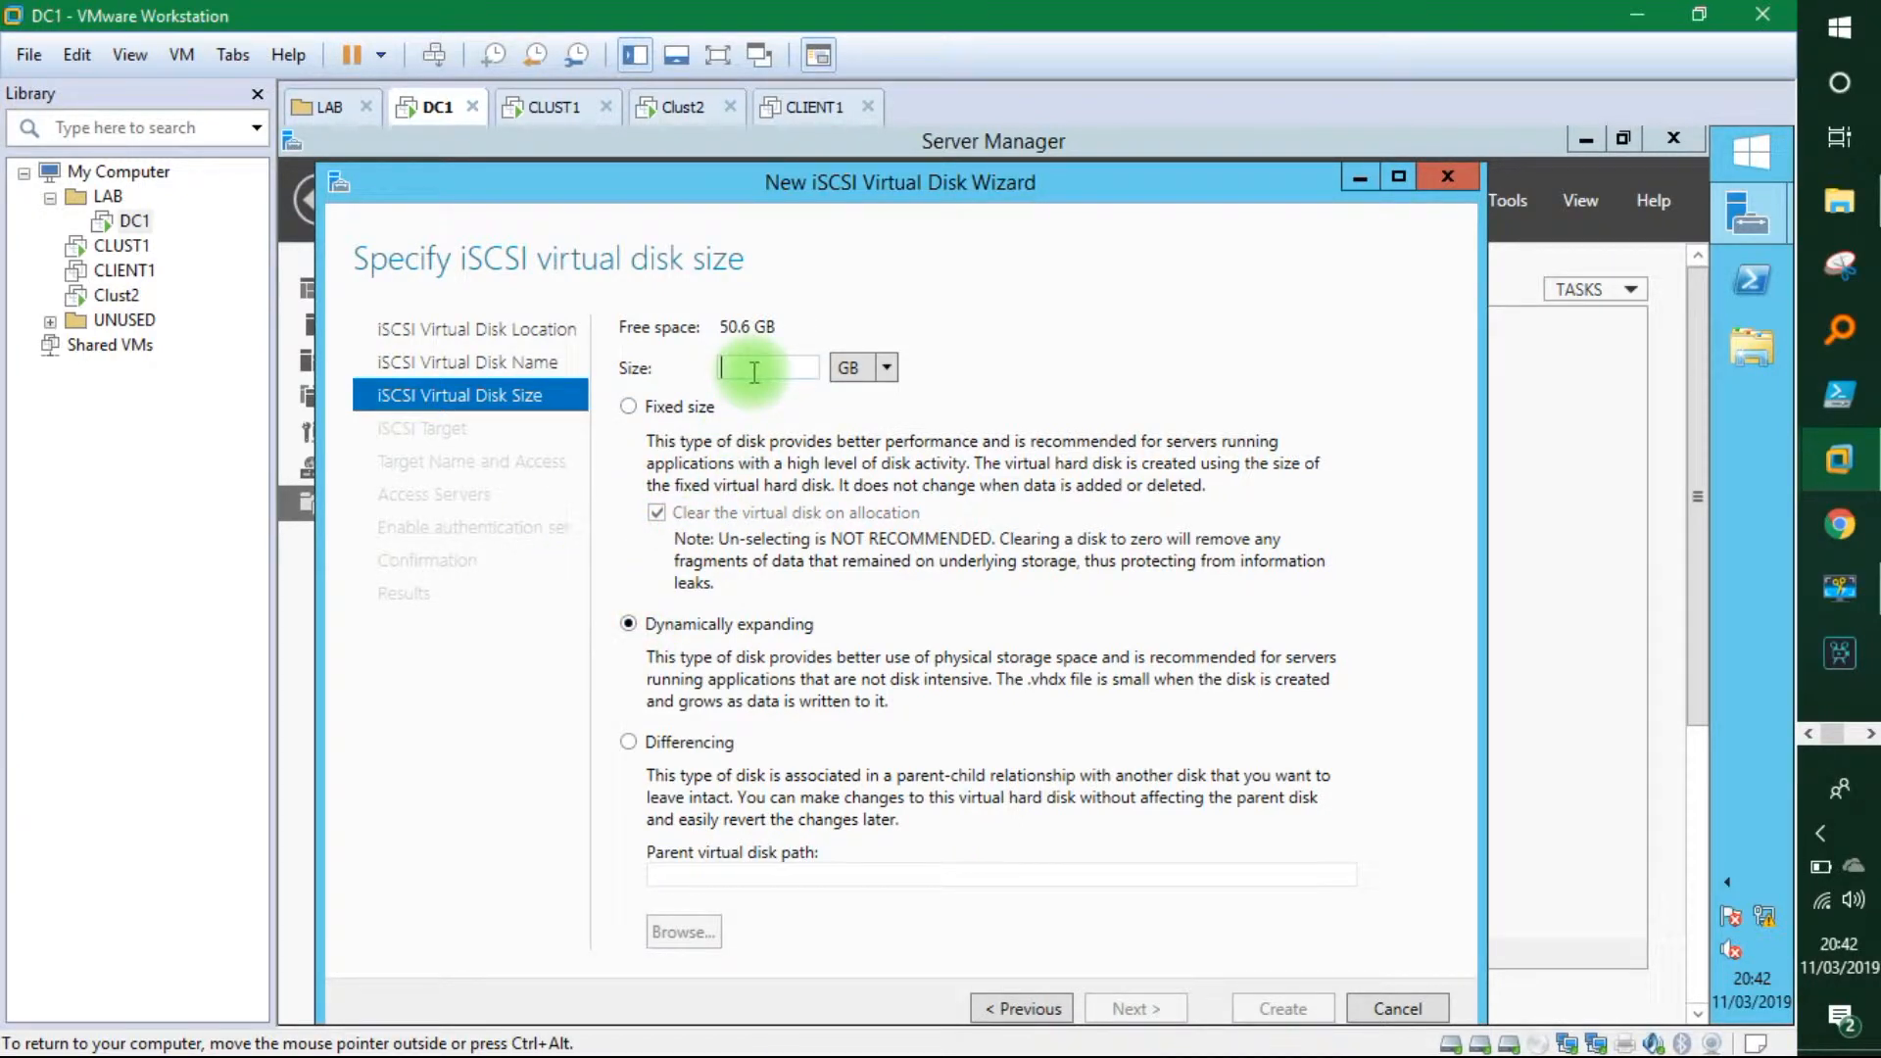
pyautogui.write('5')
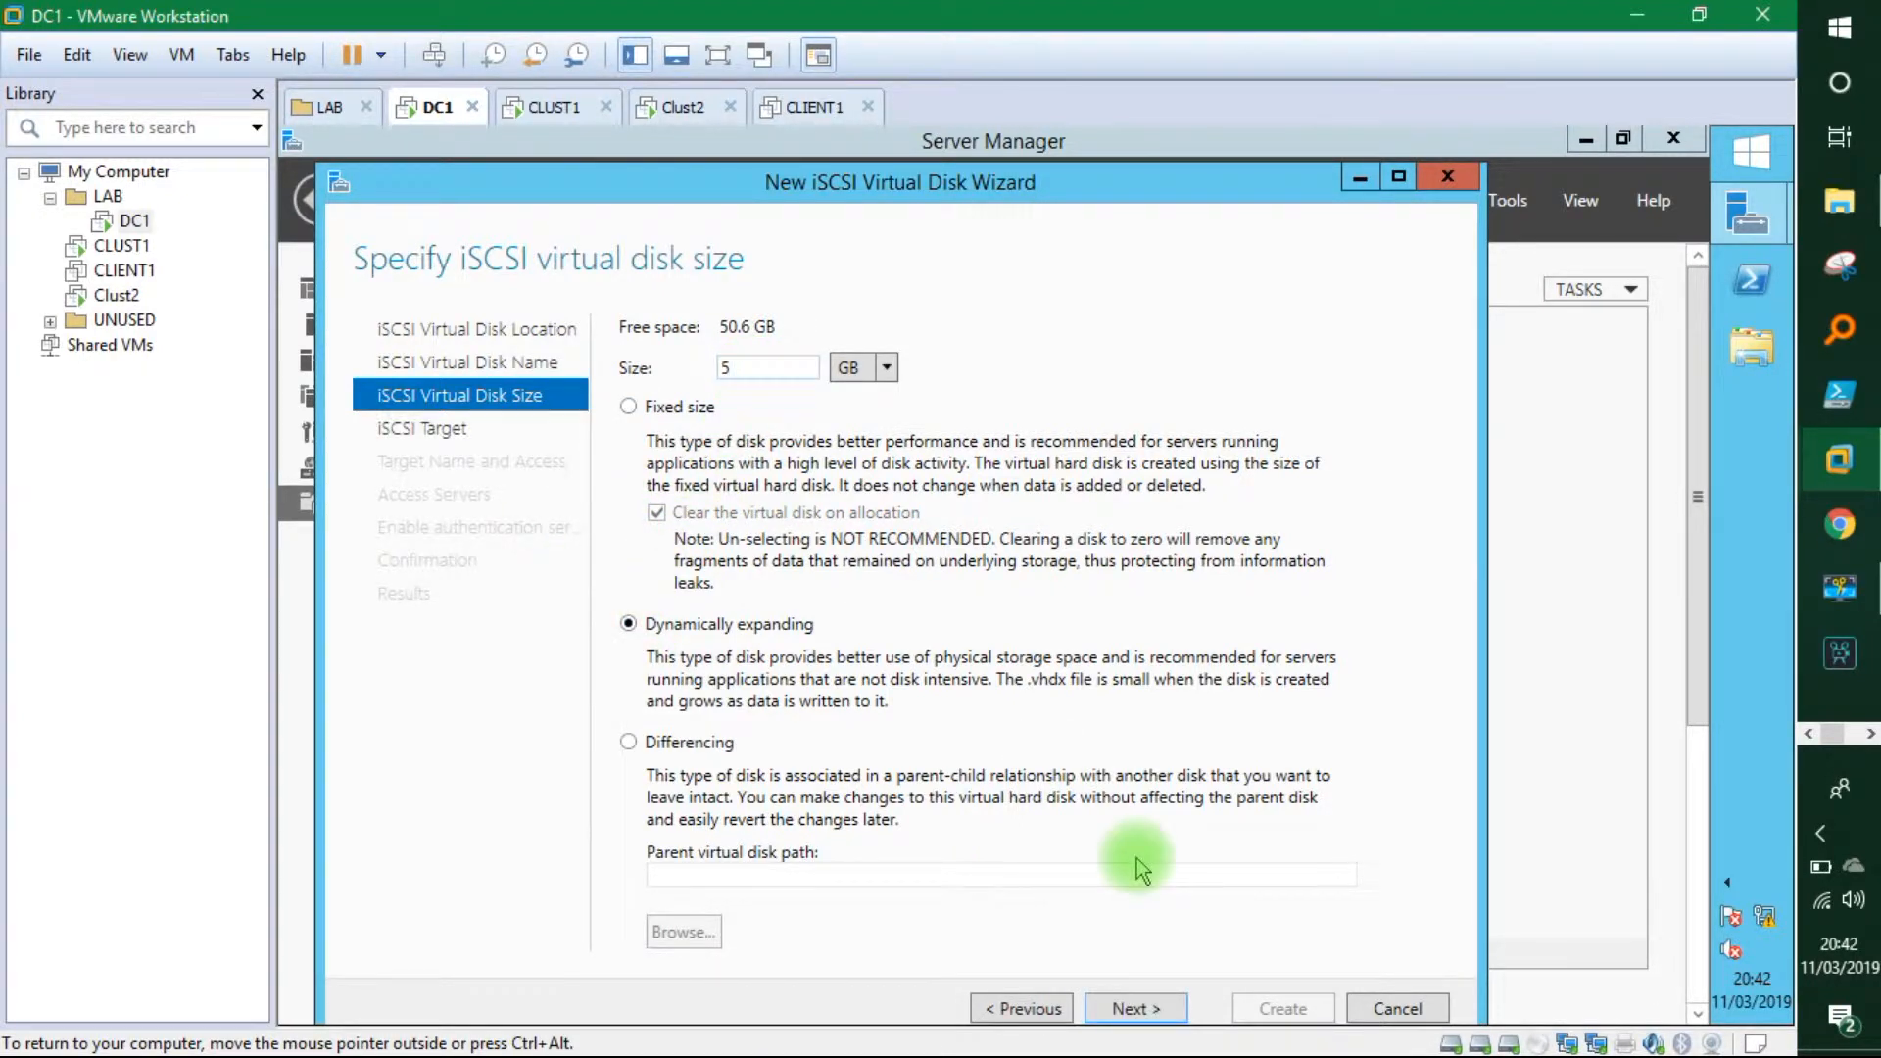
pyautogui.click(1137, 1009)
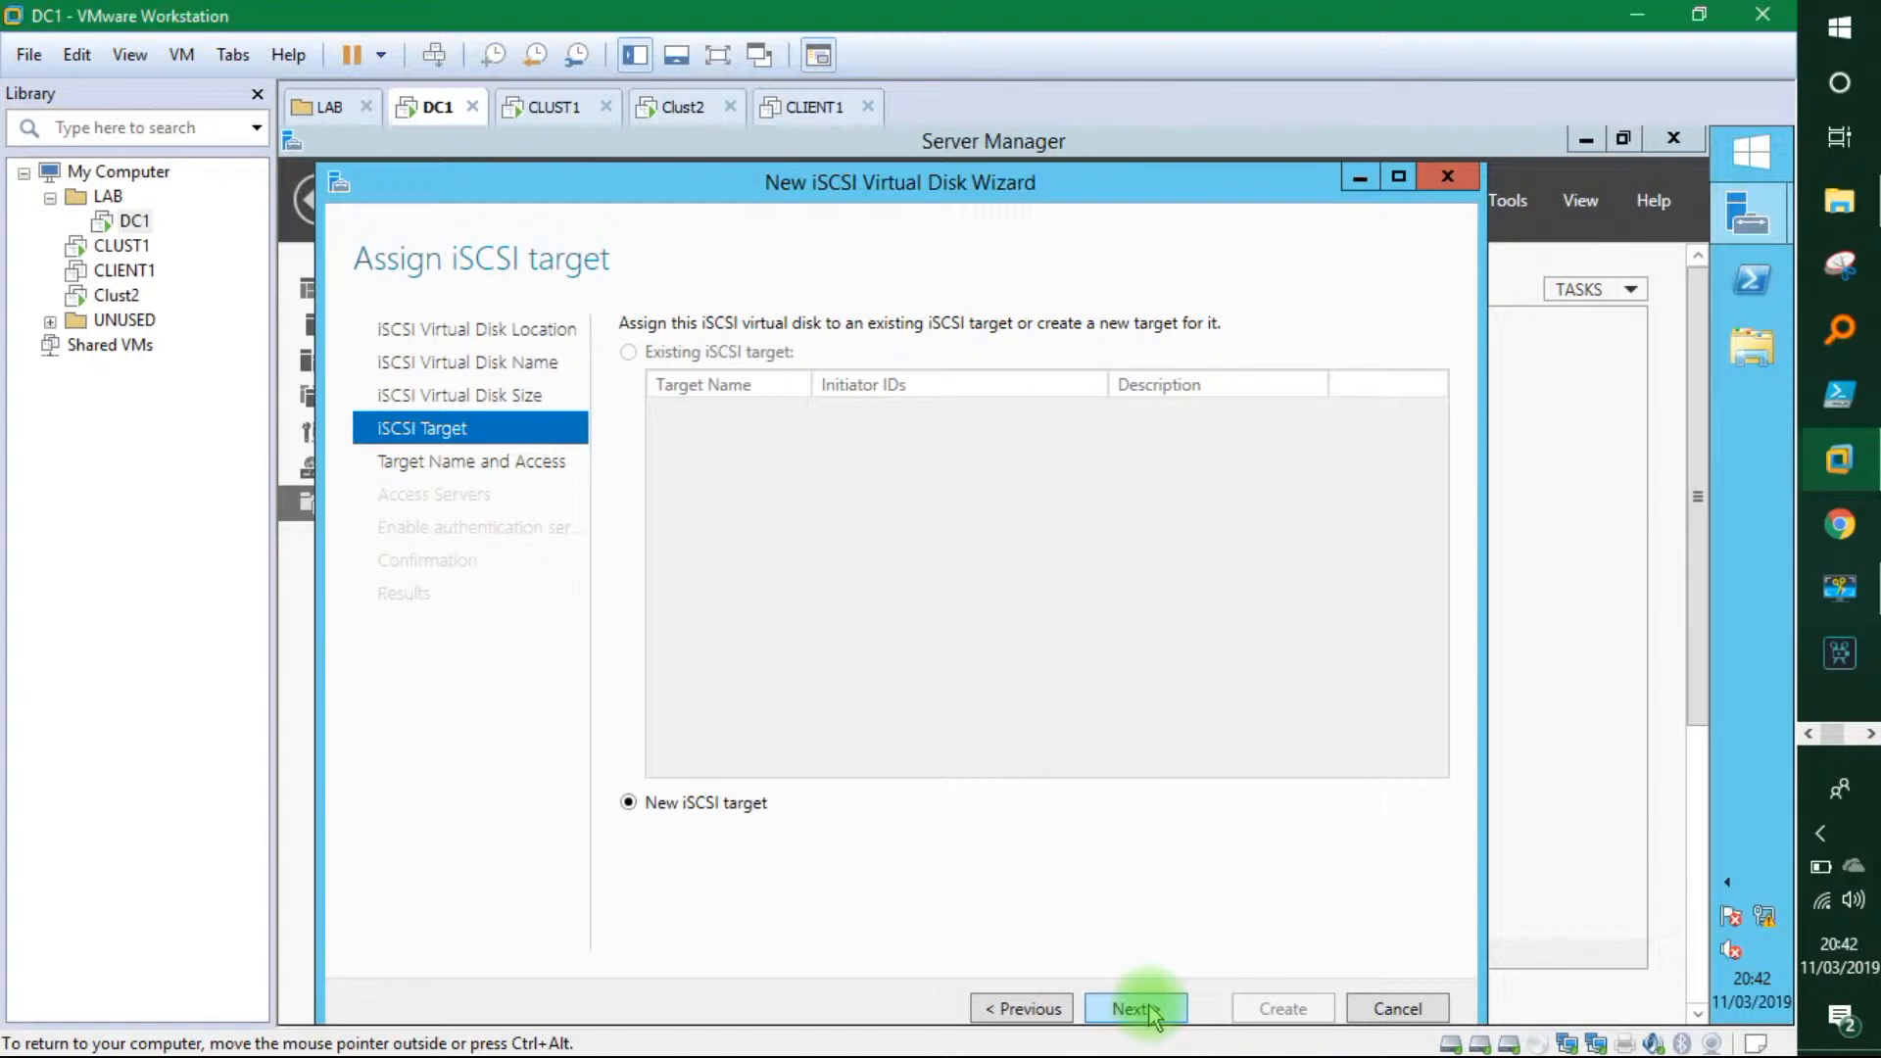
# Create a new iSCSI target named node1andnode2 and begin adding an access server.
pyautogui.click(1137, 1010)
pyautogui.write('node1andnode2')
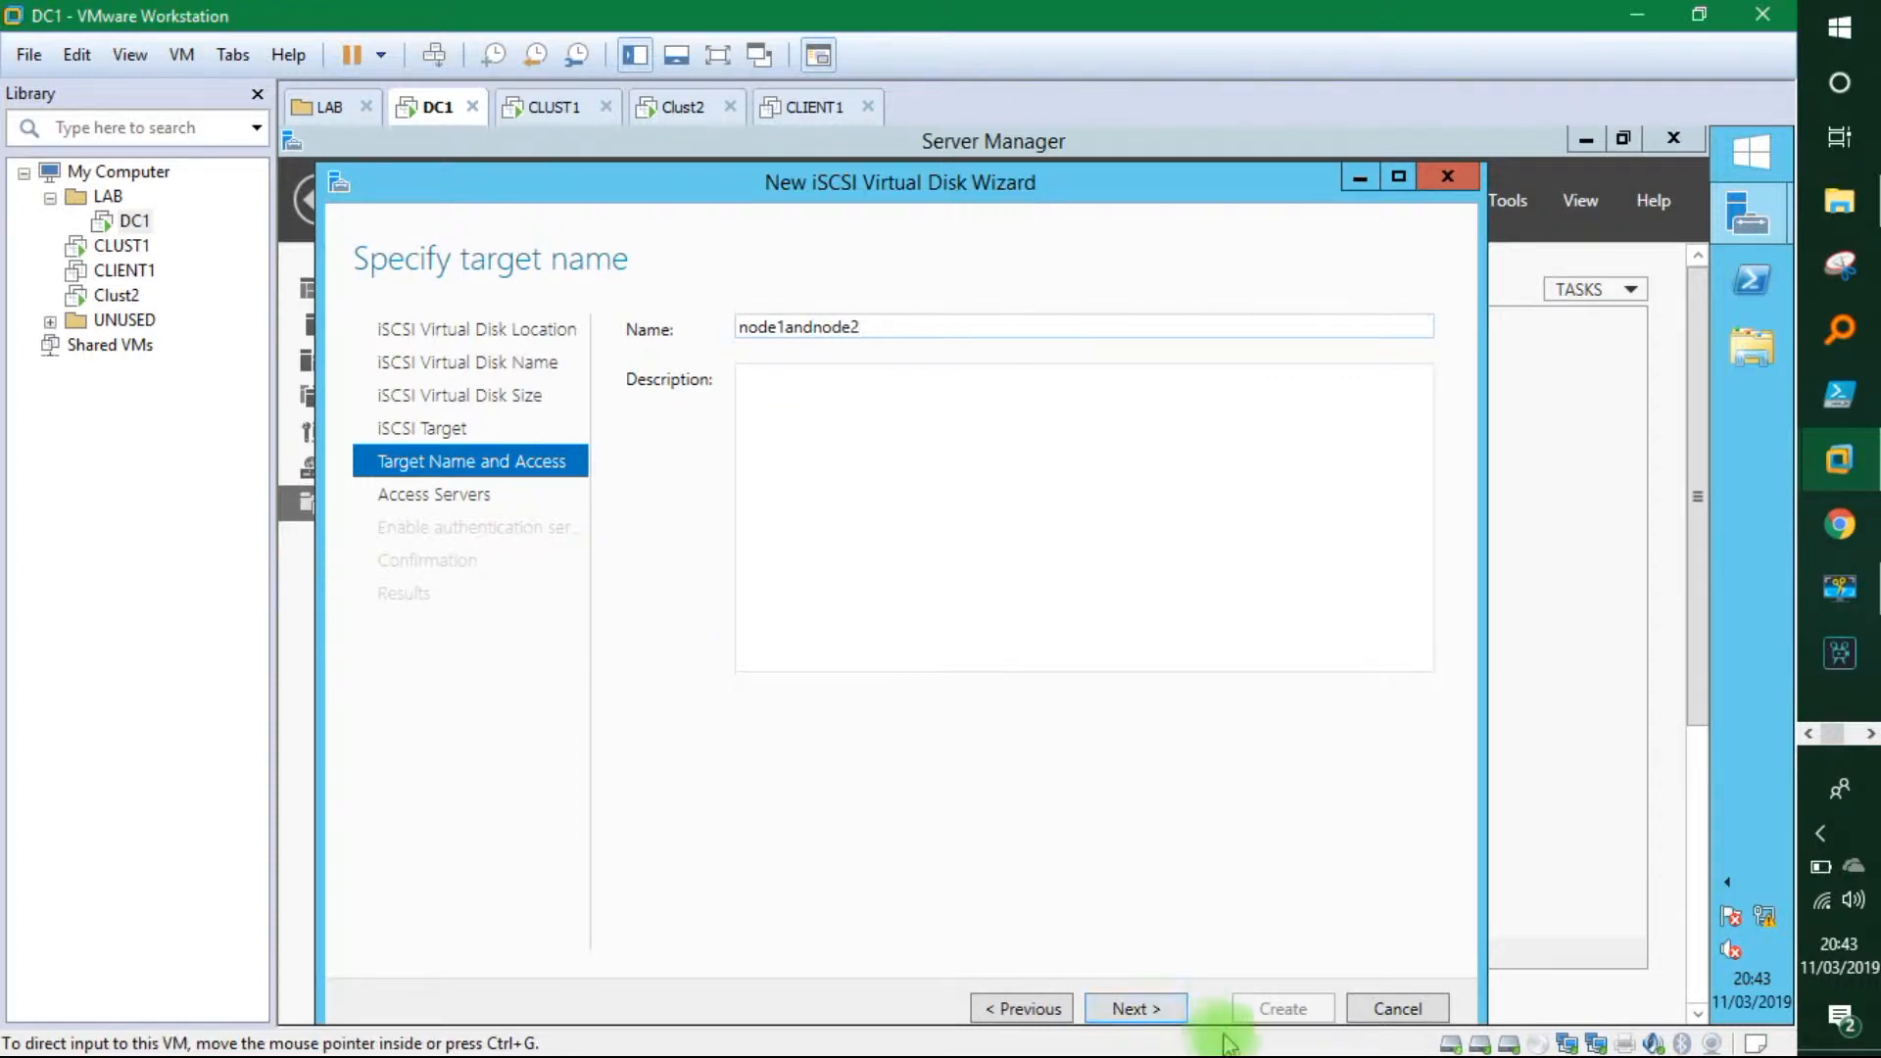
pyautogui.click(1137, 1009)
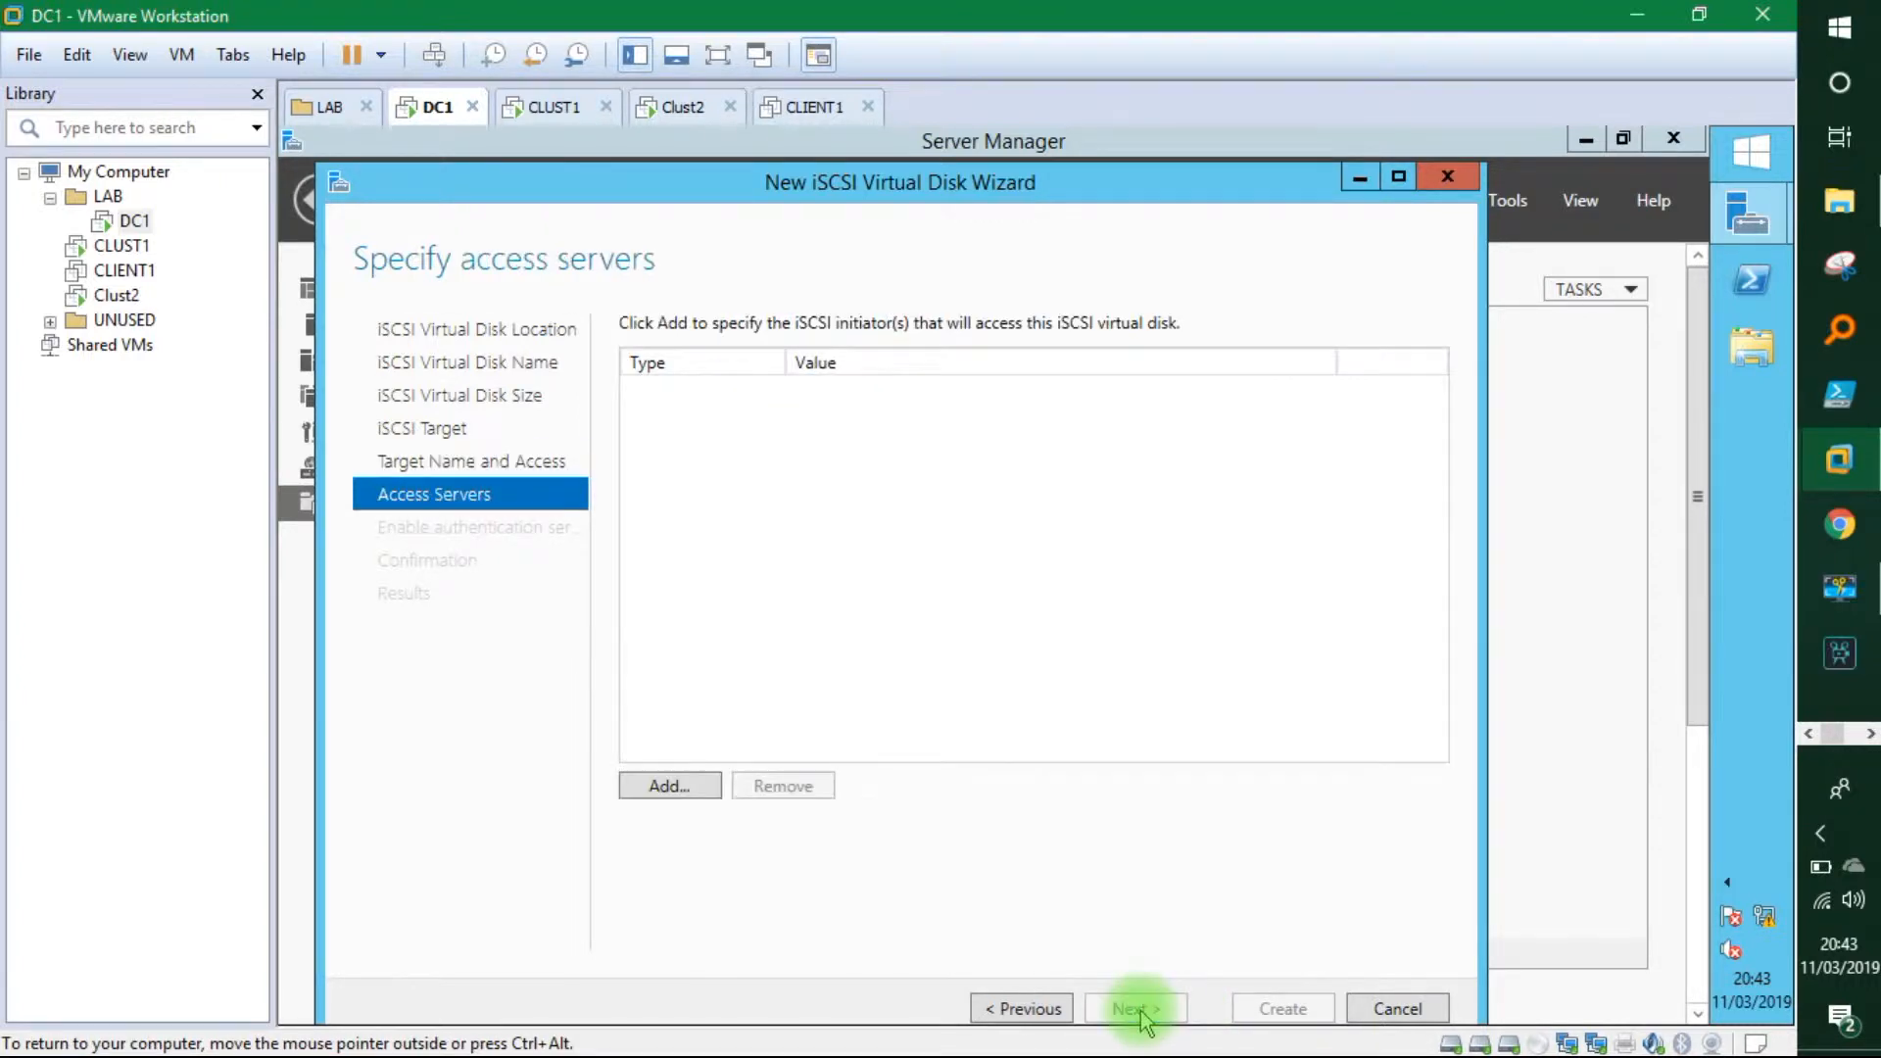
pyautogui.click(672, 781)
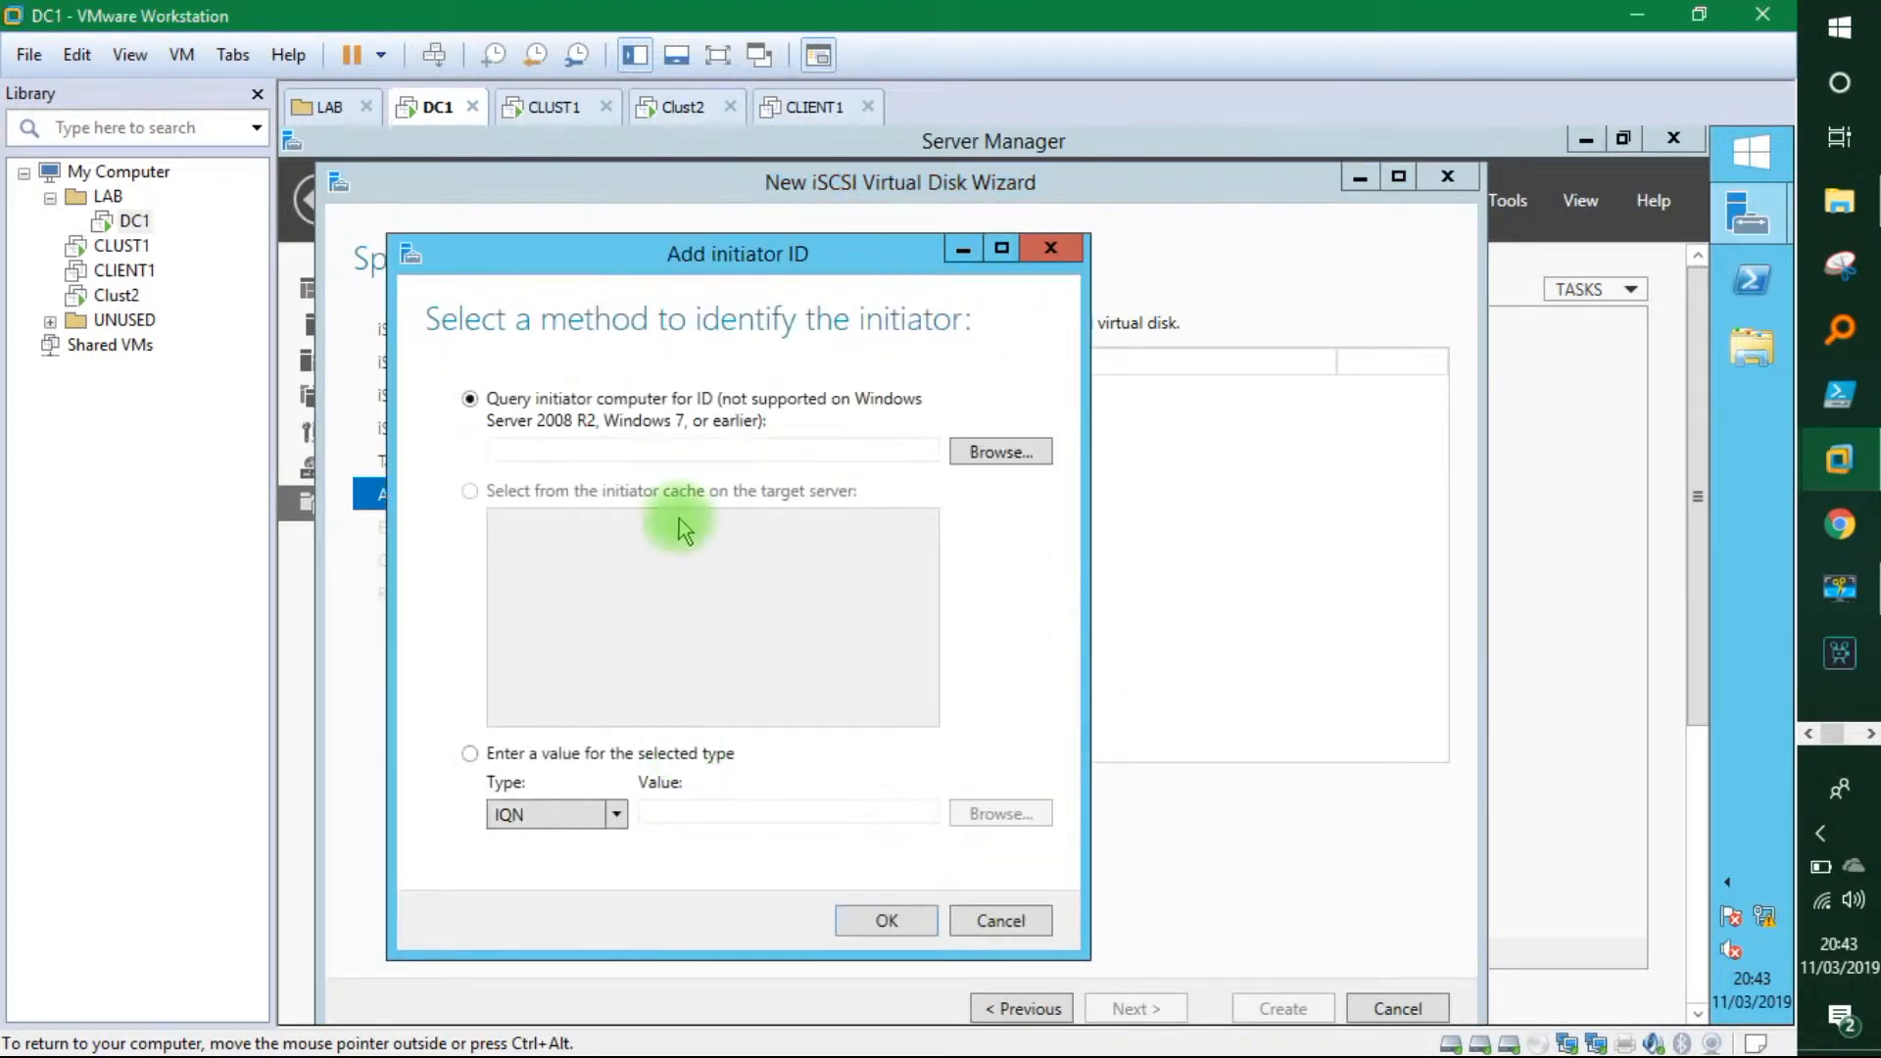
# Set the initiator to be identified by IP Address, then switch to CLUST1.
pyautogui.click(469, 756)
pyautogui.click(617, 815)
pyautogui.click(544, 897)
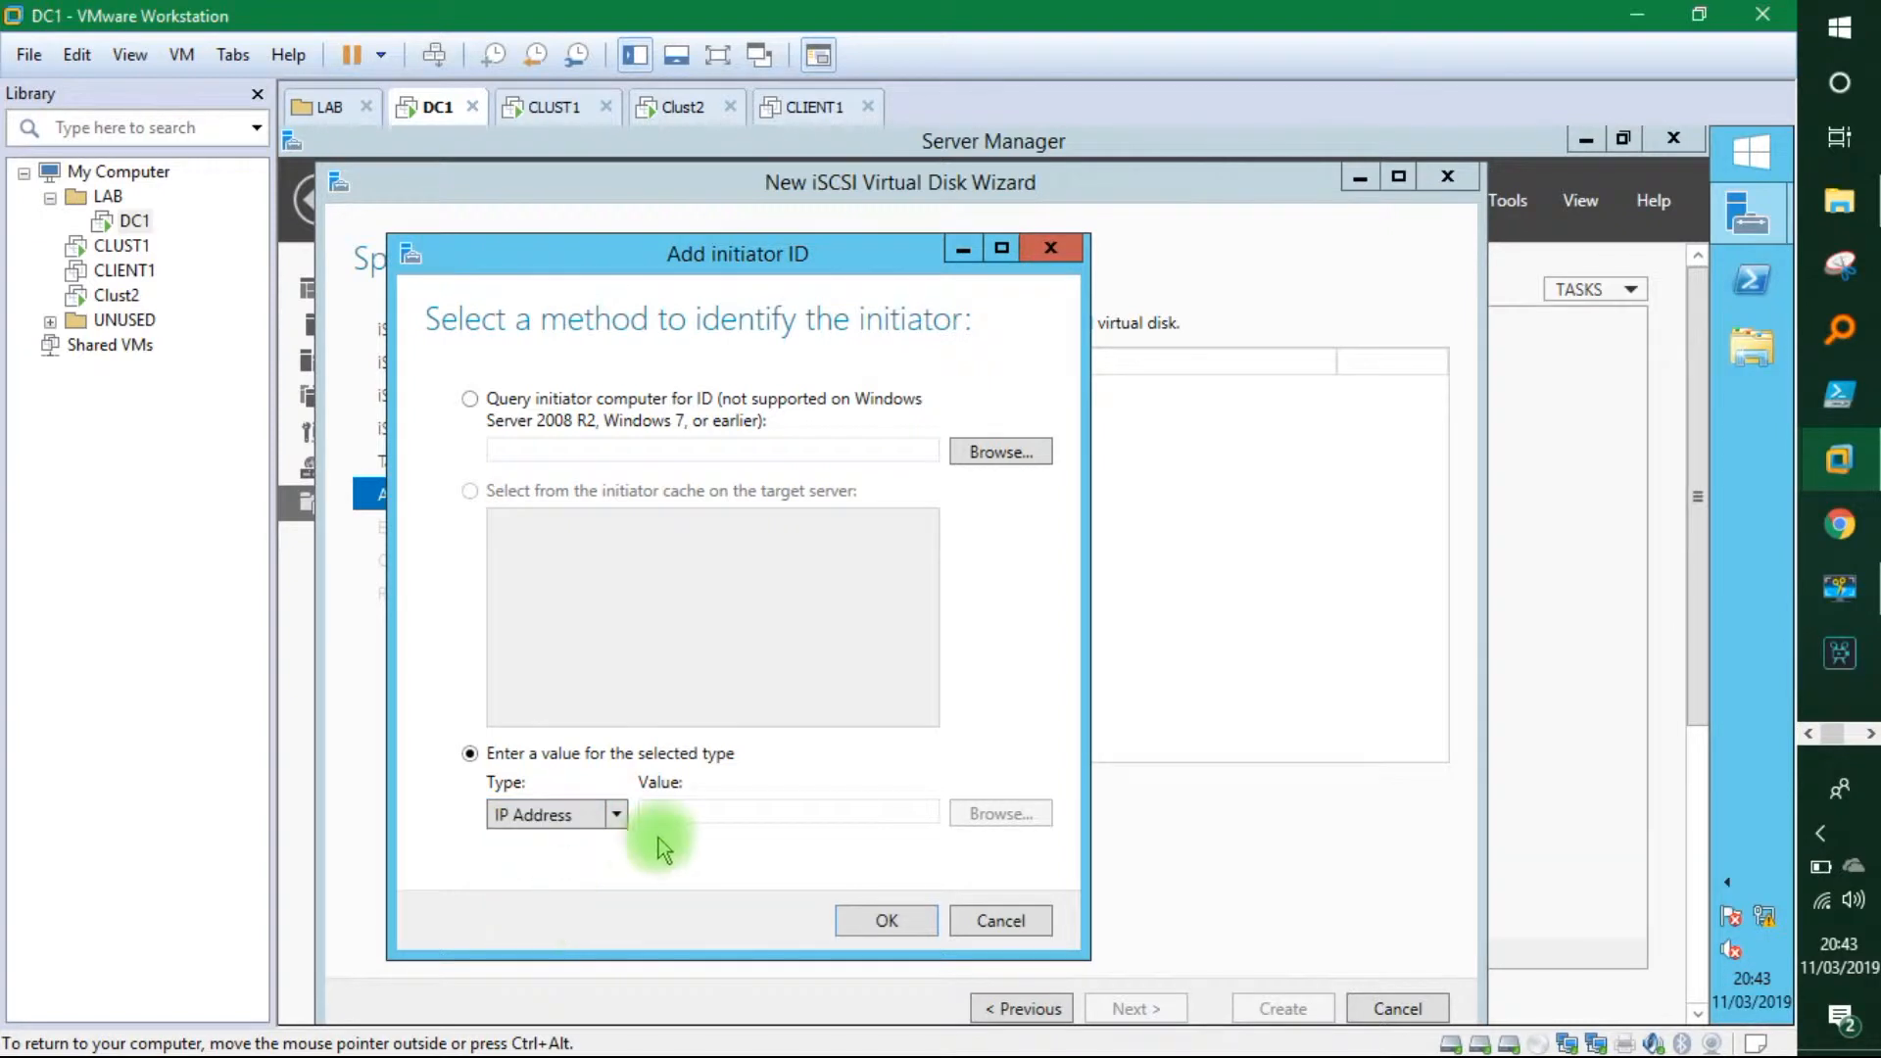
pyautogui.click(674, 811)
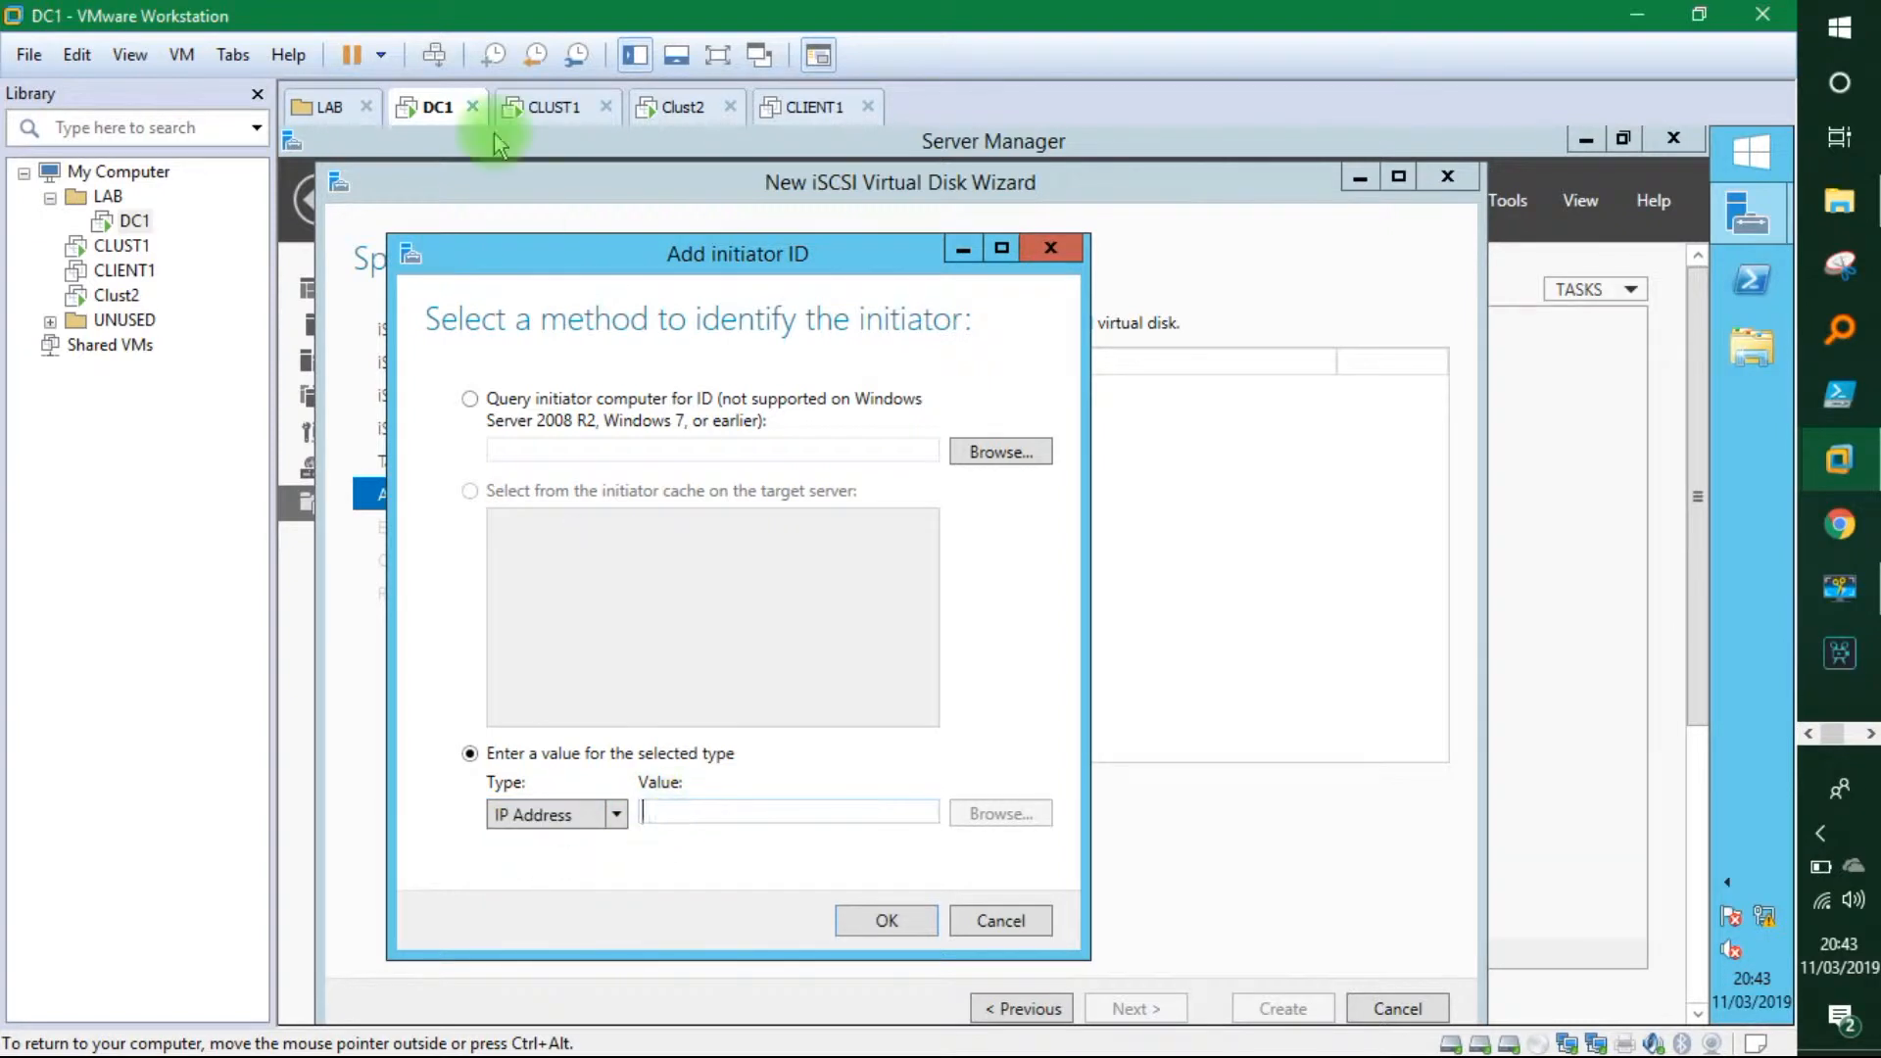
pyautogui.click(548, 106)
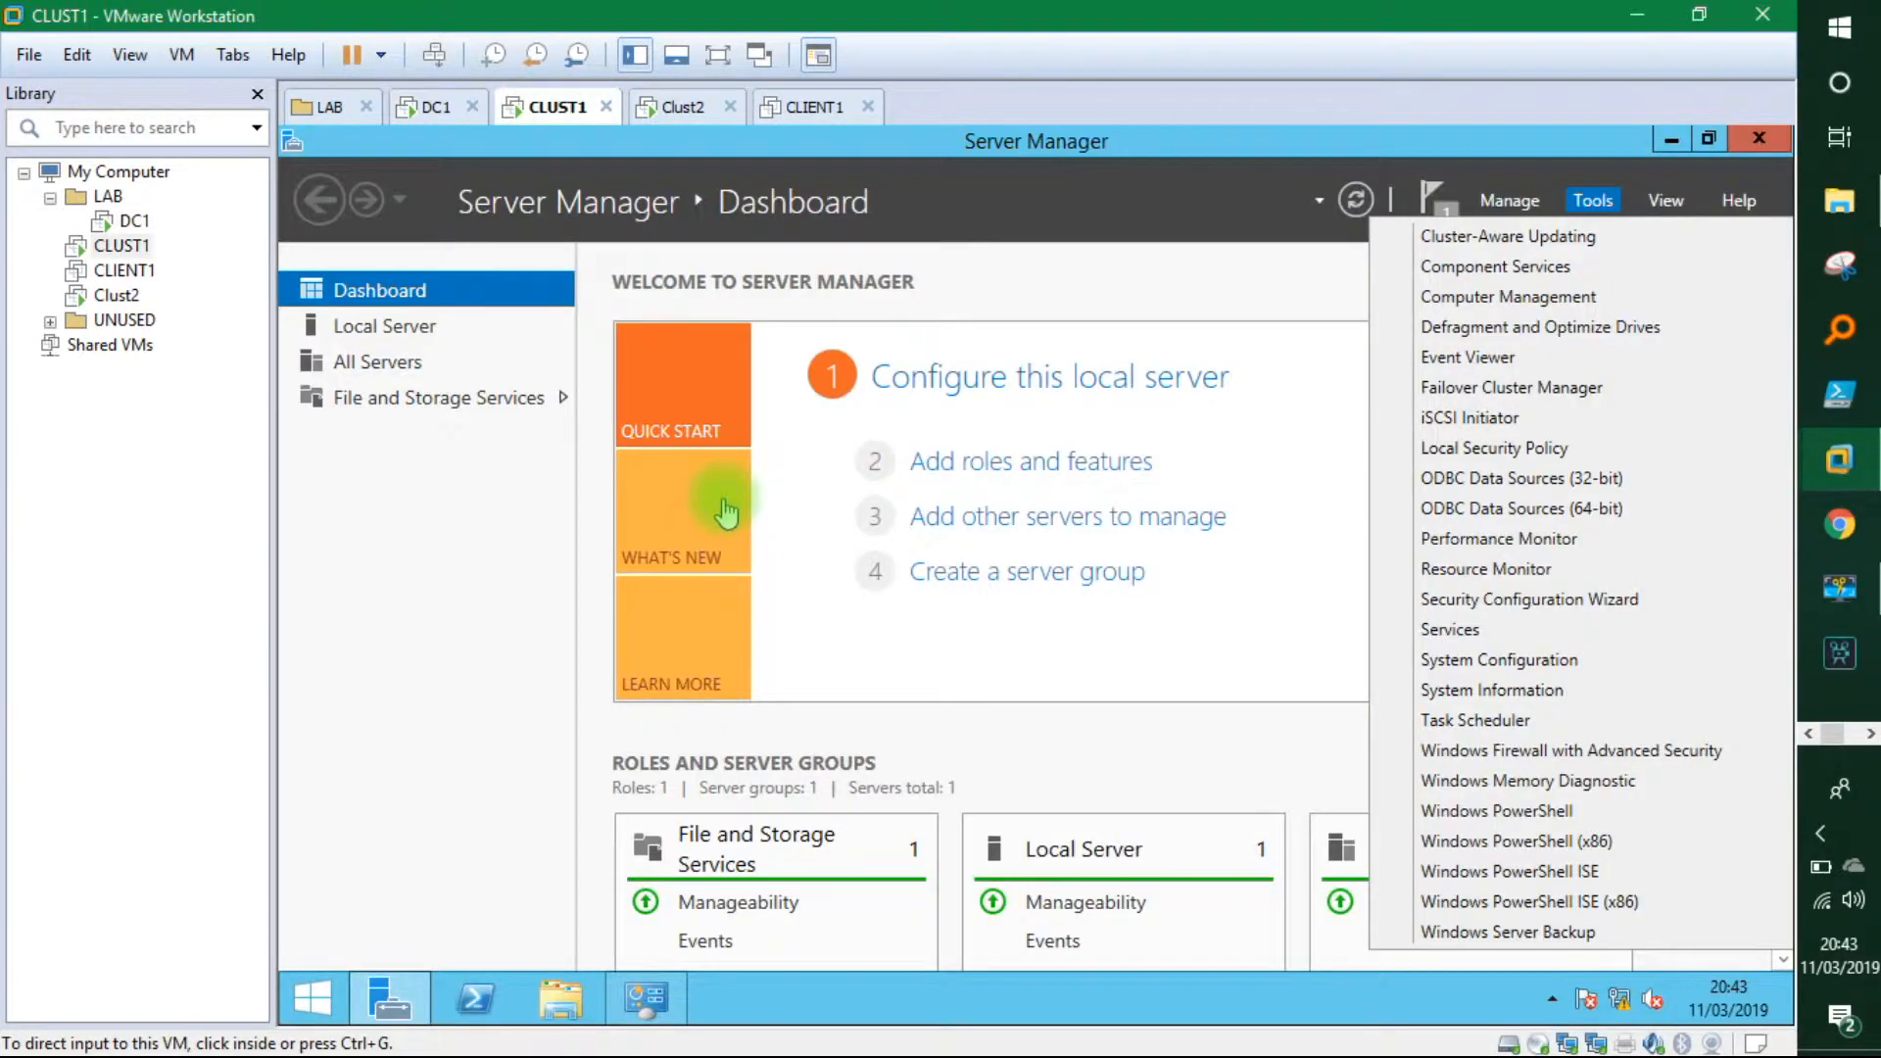
# On CLUST1, run ipconfig in a command prompt to find IPv4 address 192.168.1.51.
pyautogui.click(538, 661)
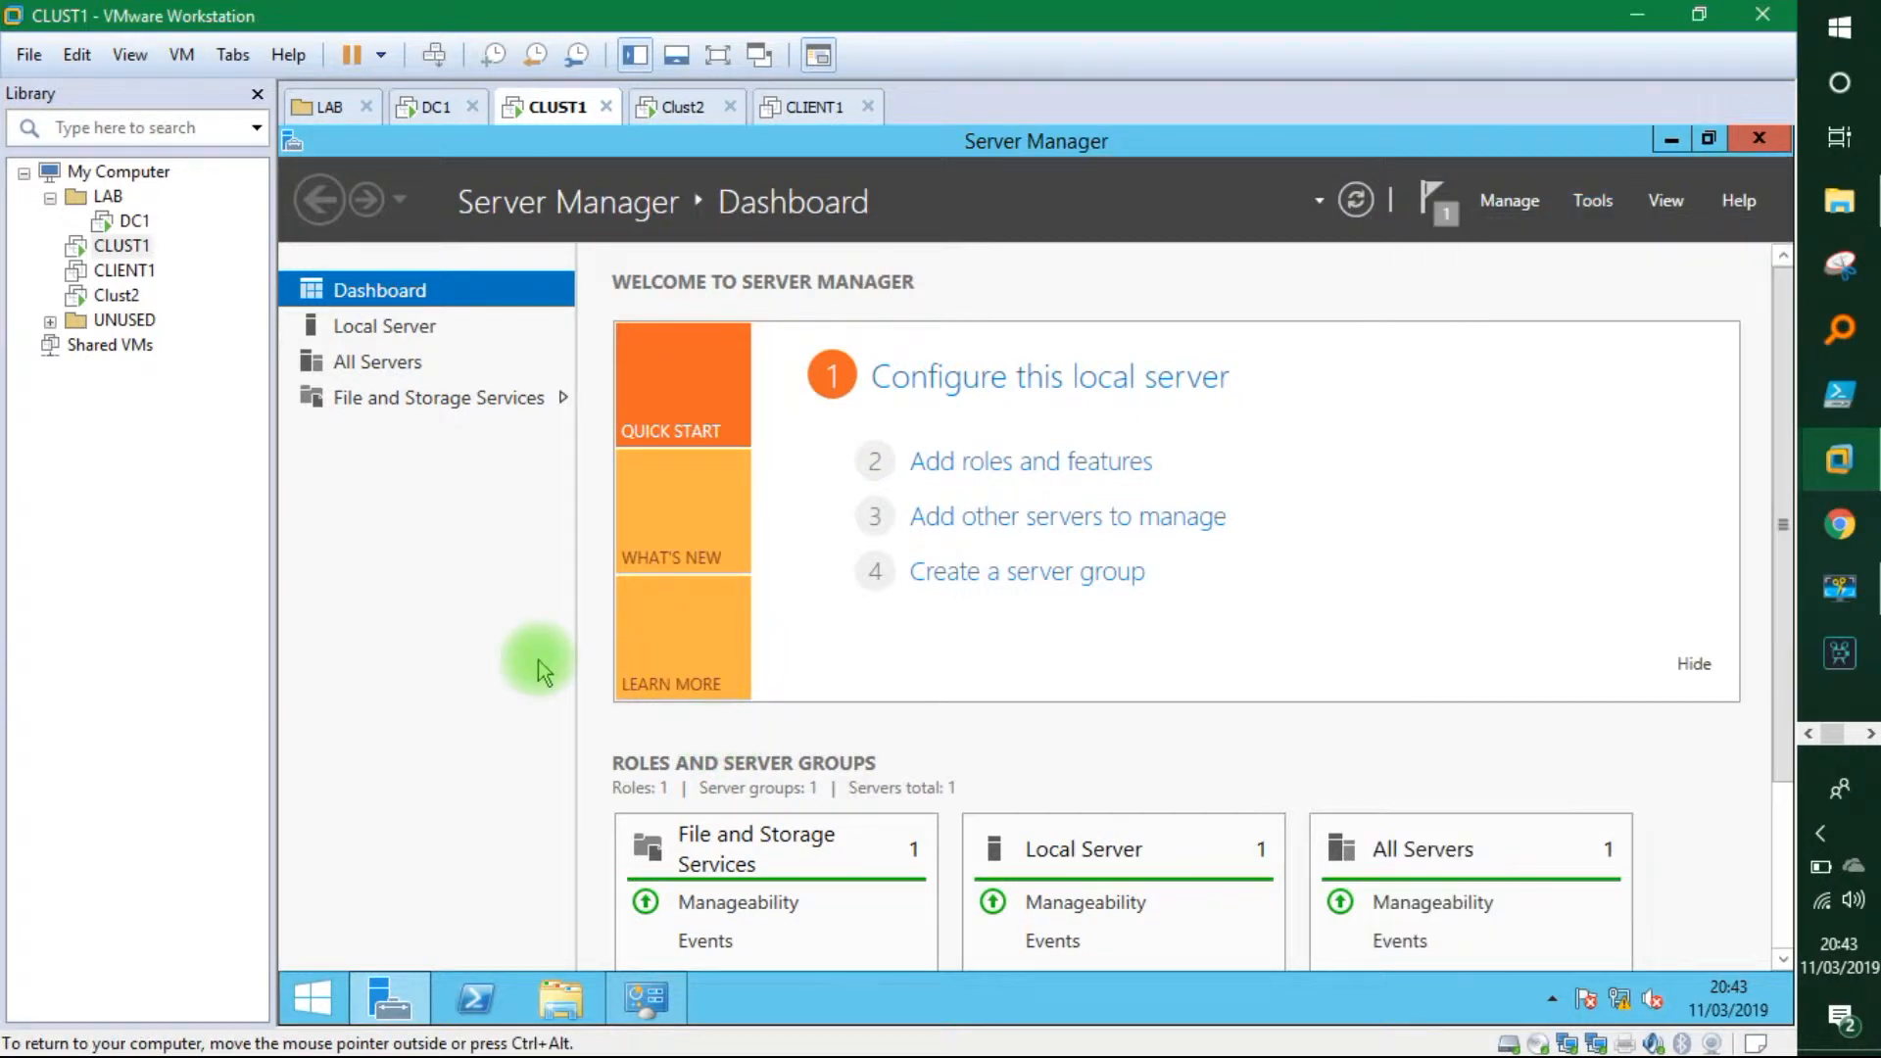
pyautogui.press('super+r')
pyautogui.write('cmd')
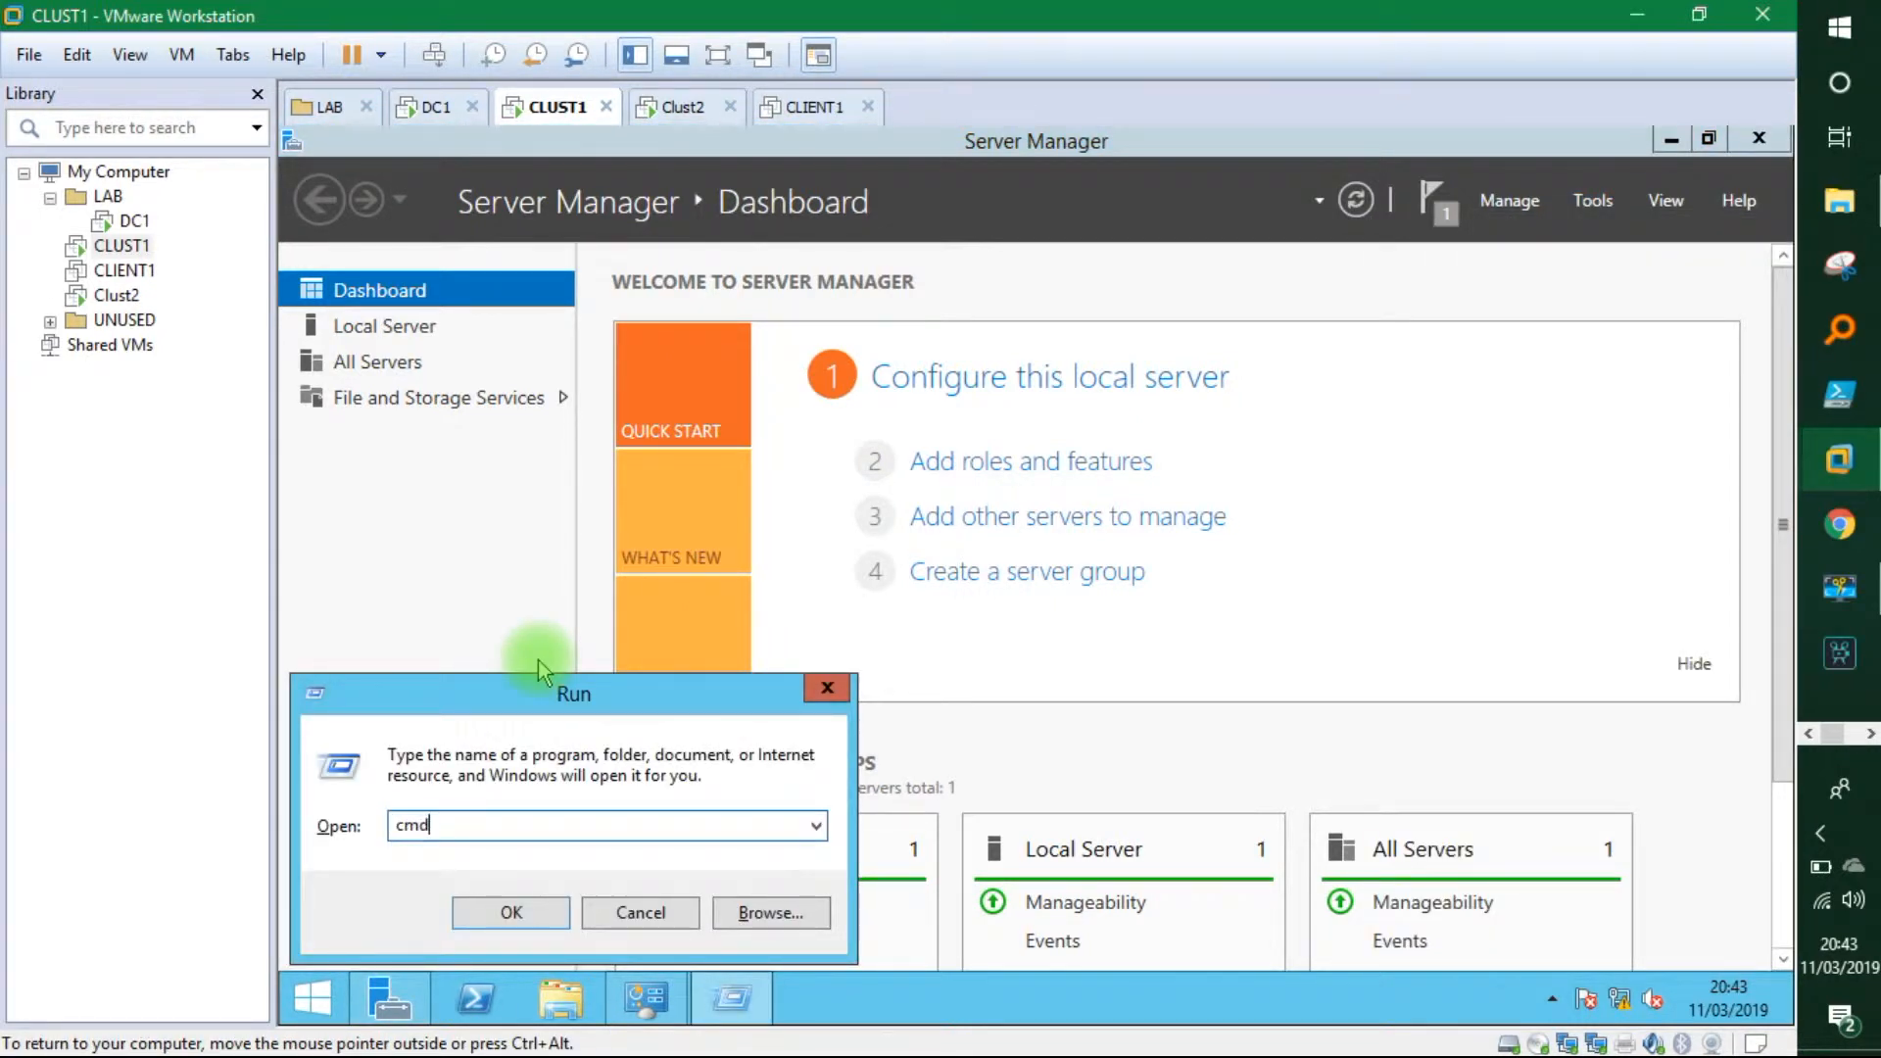
pyautogui.press('Return')
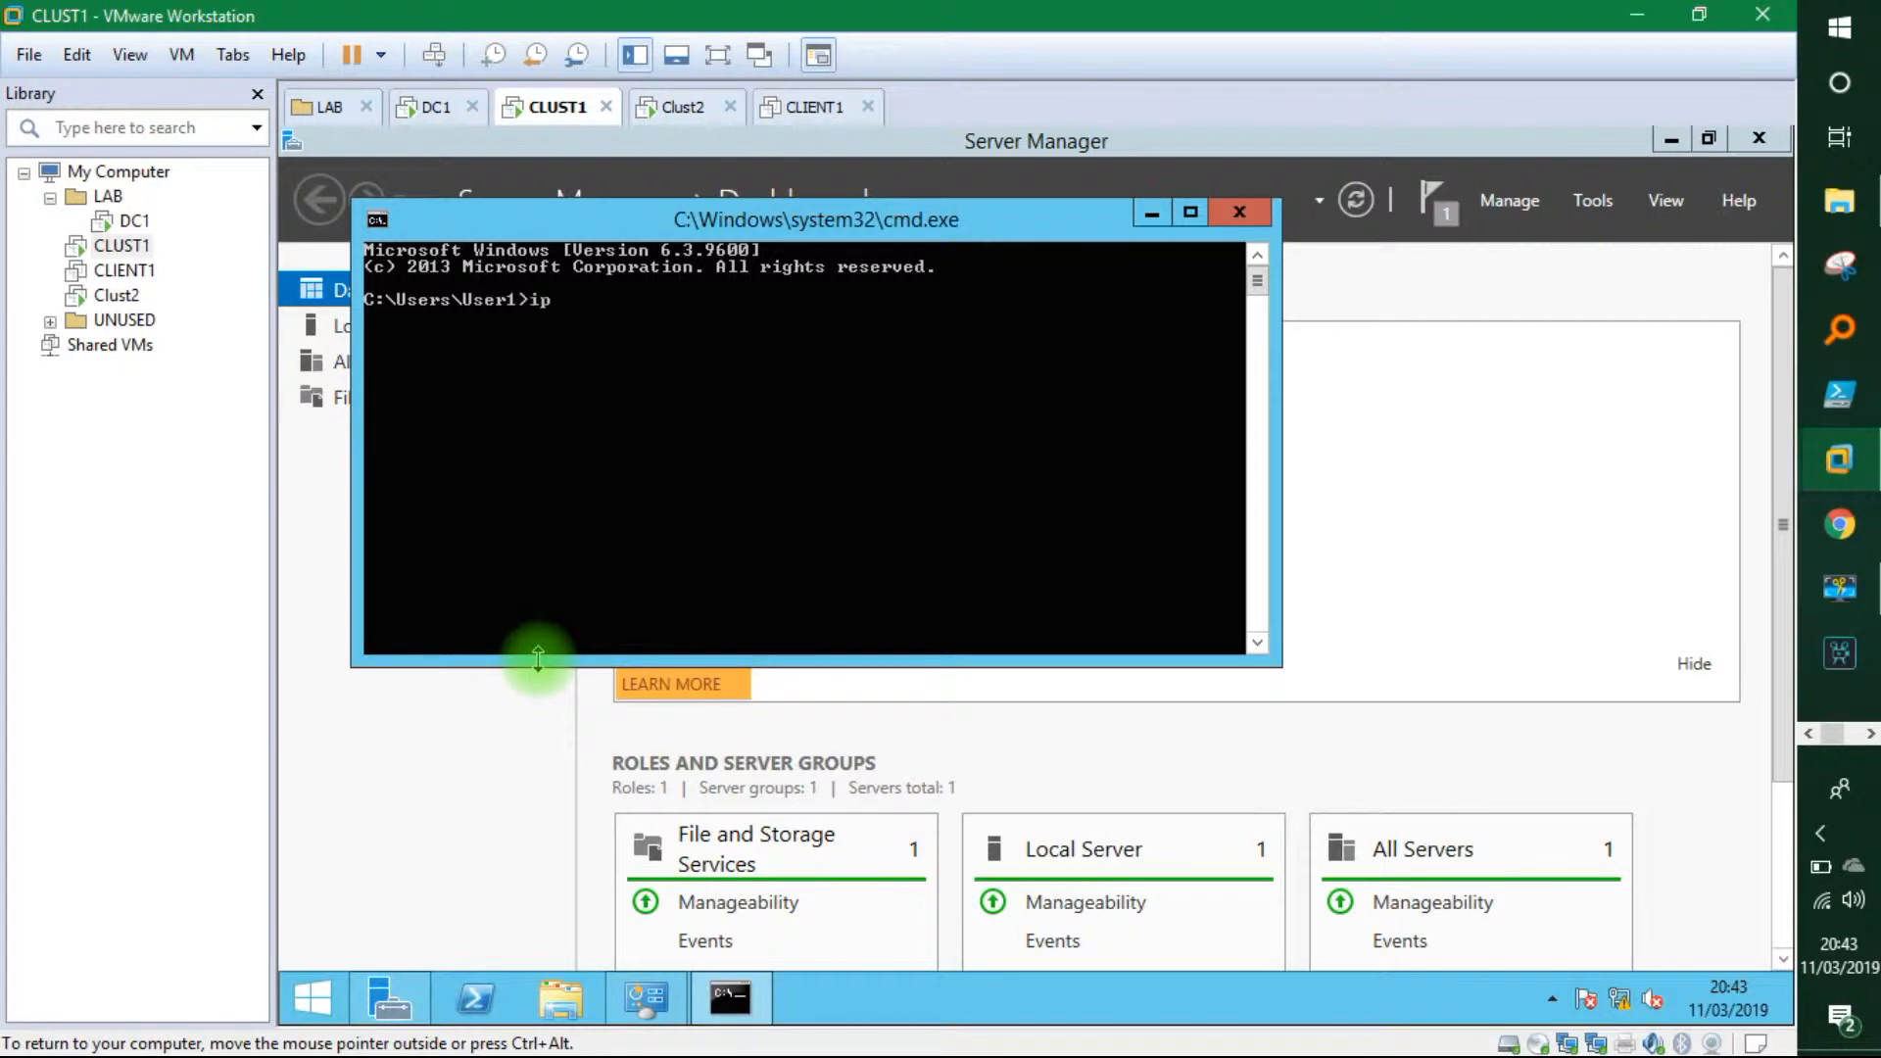
pyautogui.write('ipconfig')
pyautogui.press('Return')
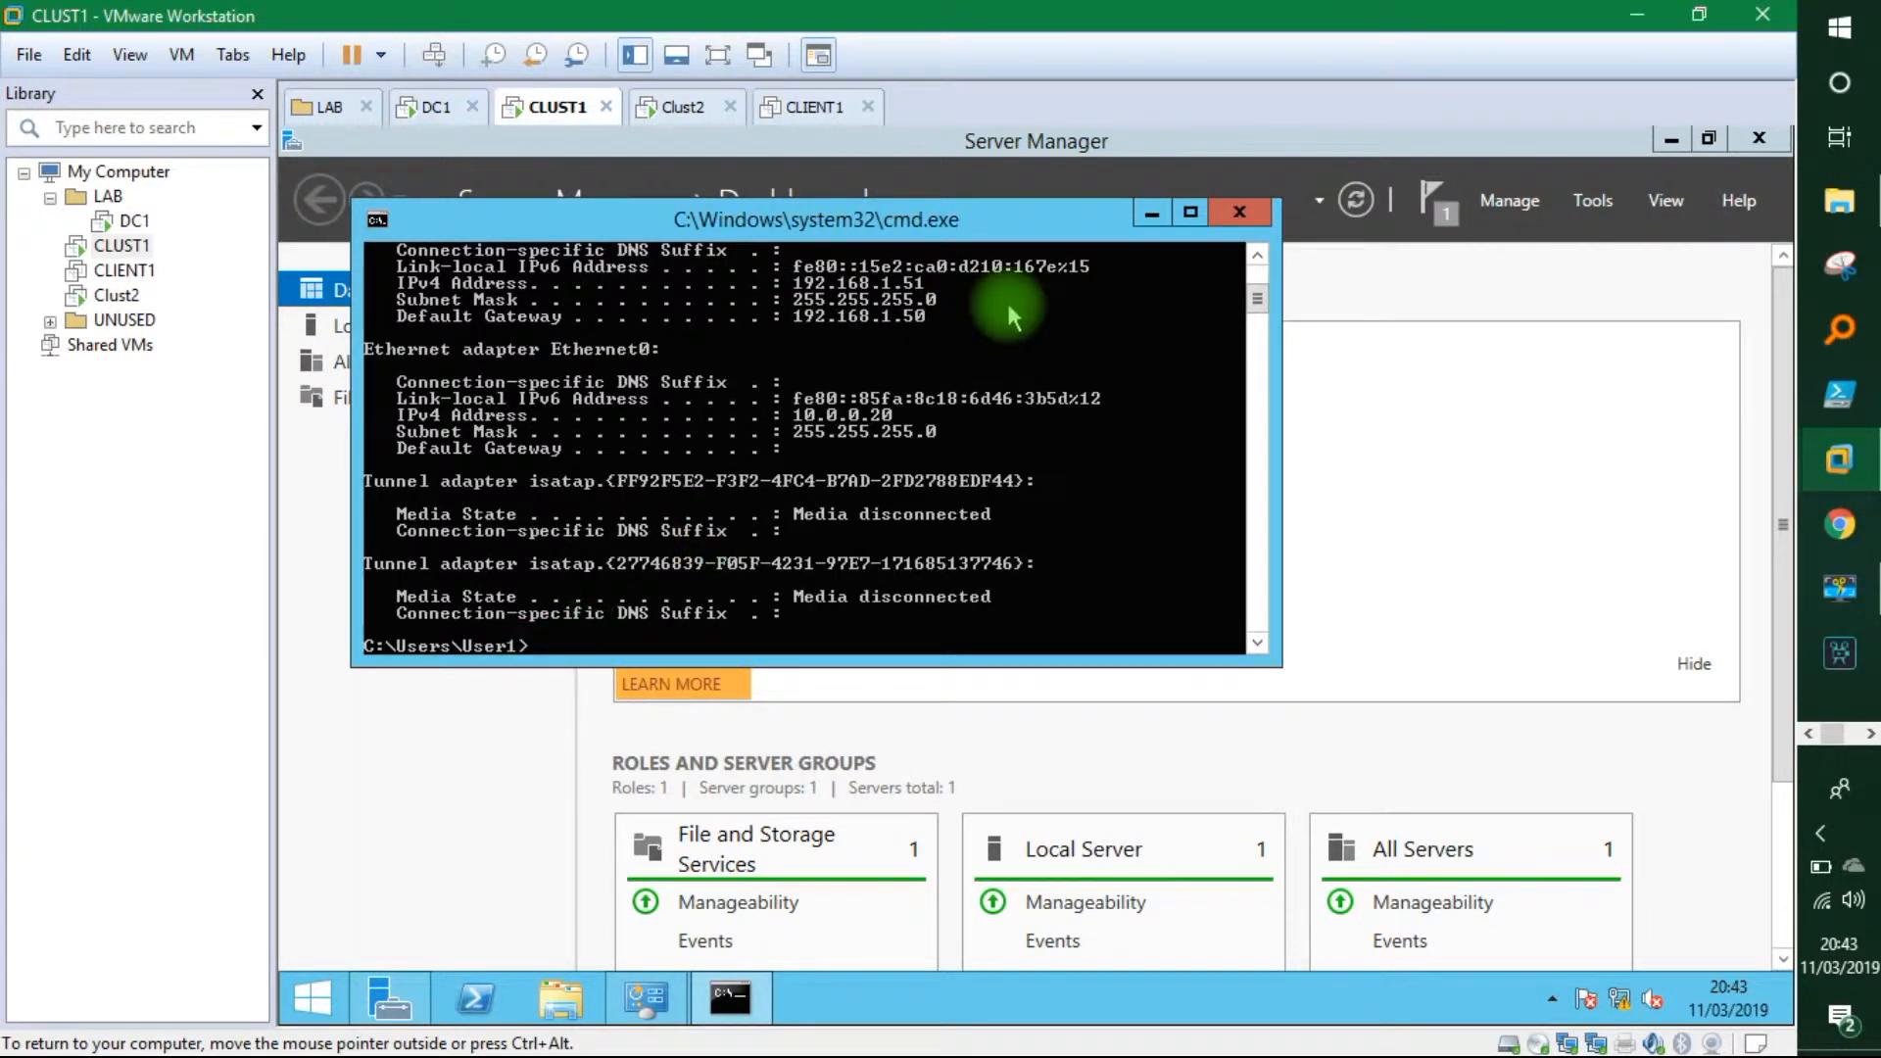
pyautogui.click(1264, 259)
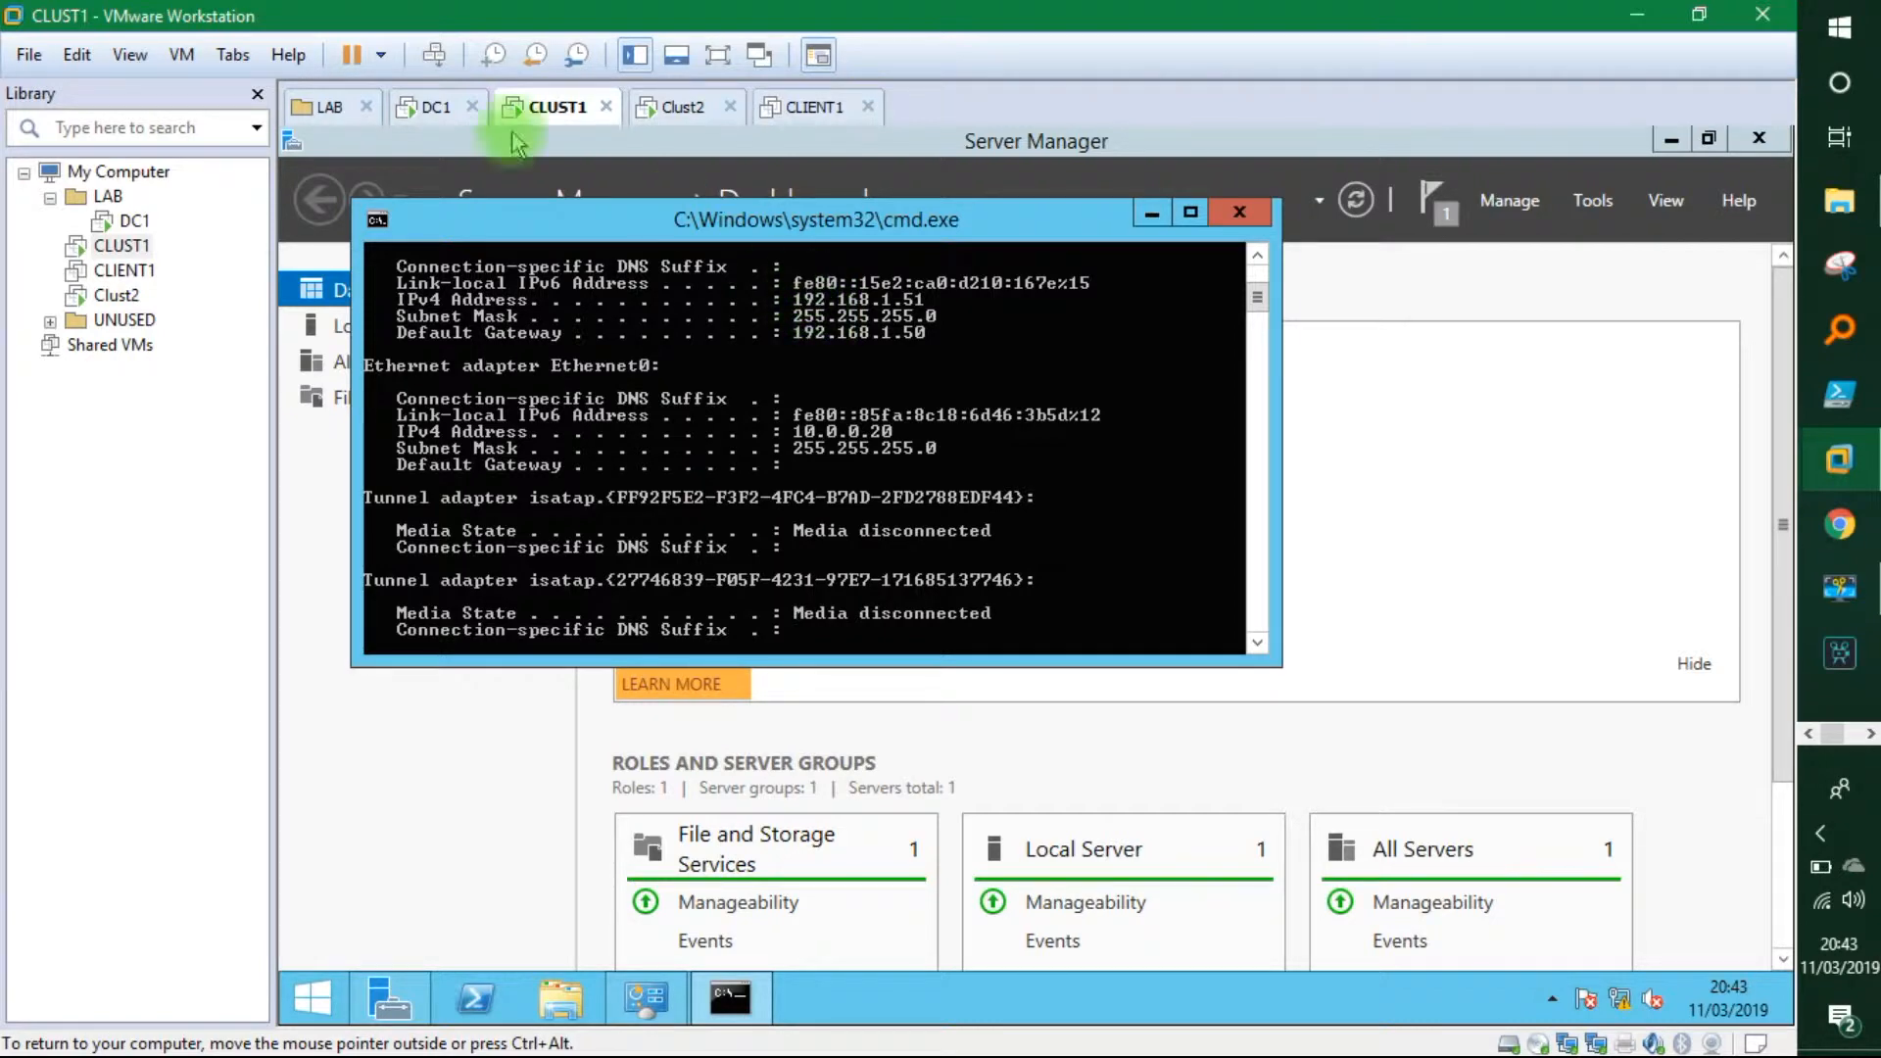
pyautogui.click(443, 108)
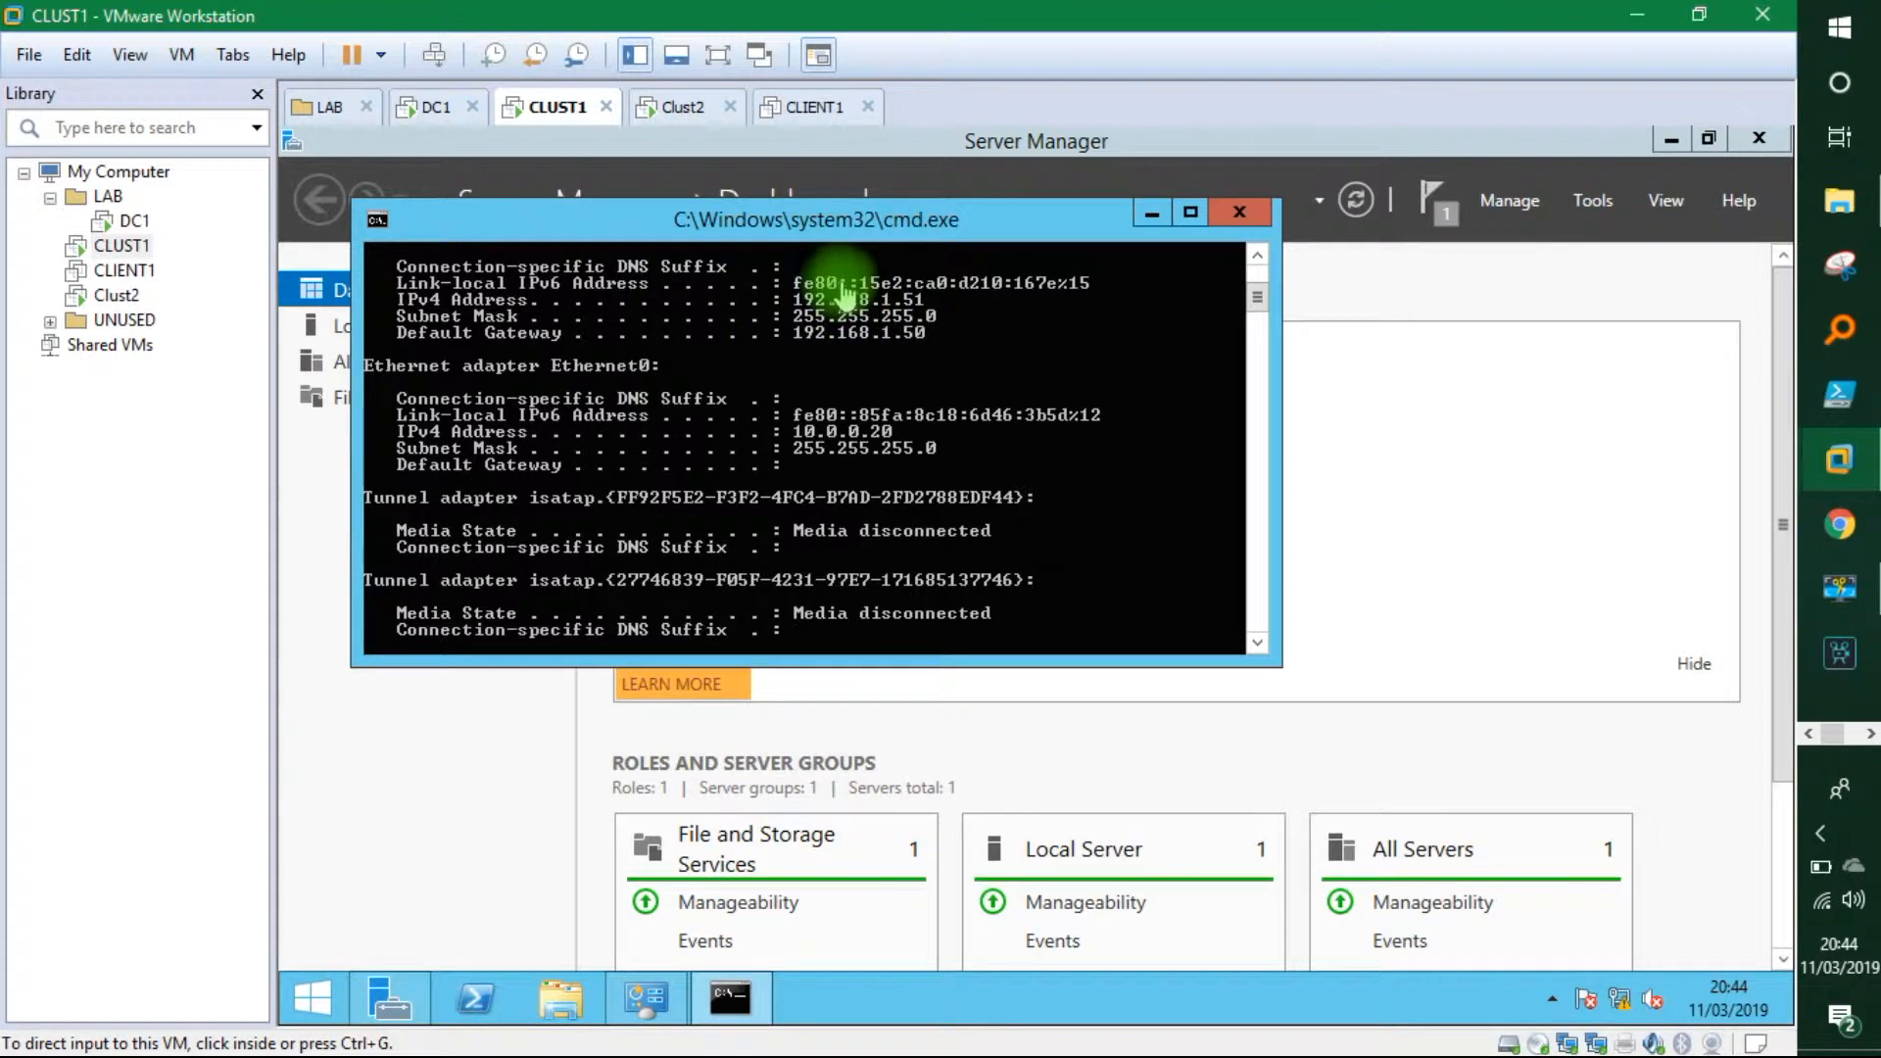
# On DC1, add 192.168.1.51 as the first IP-address initiator.
pyautogui.click(426, 110)
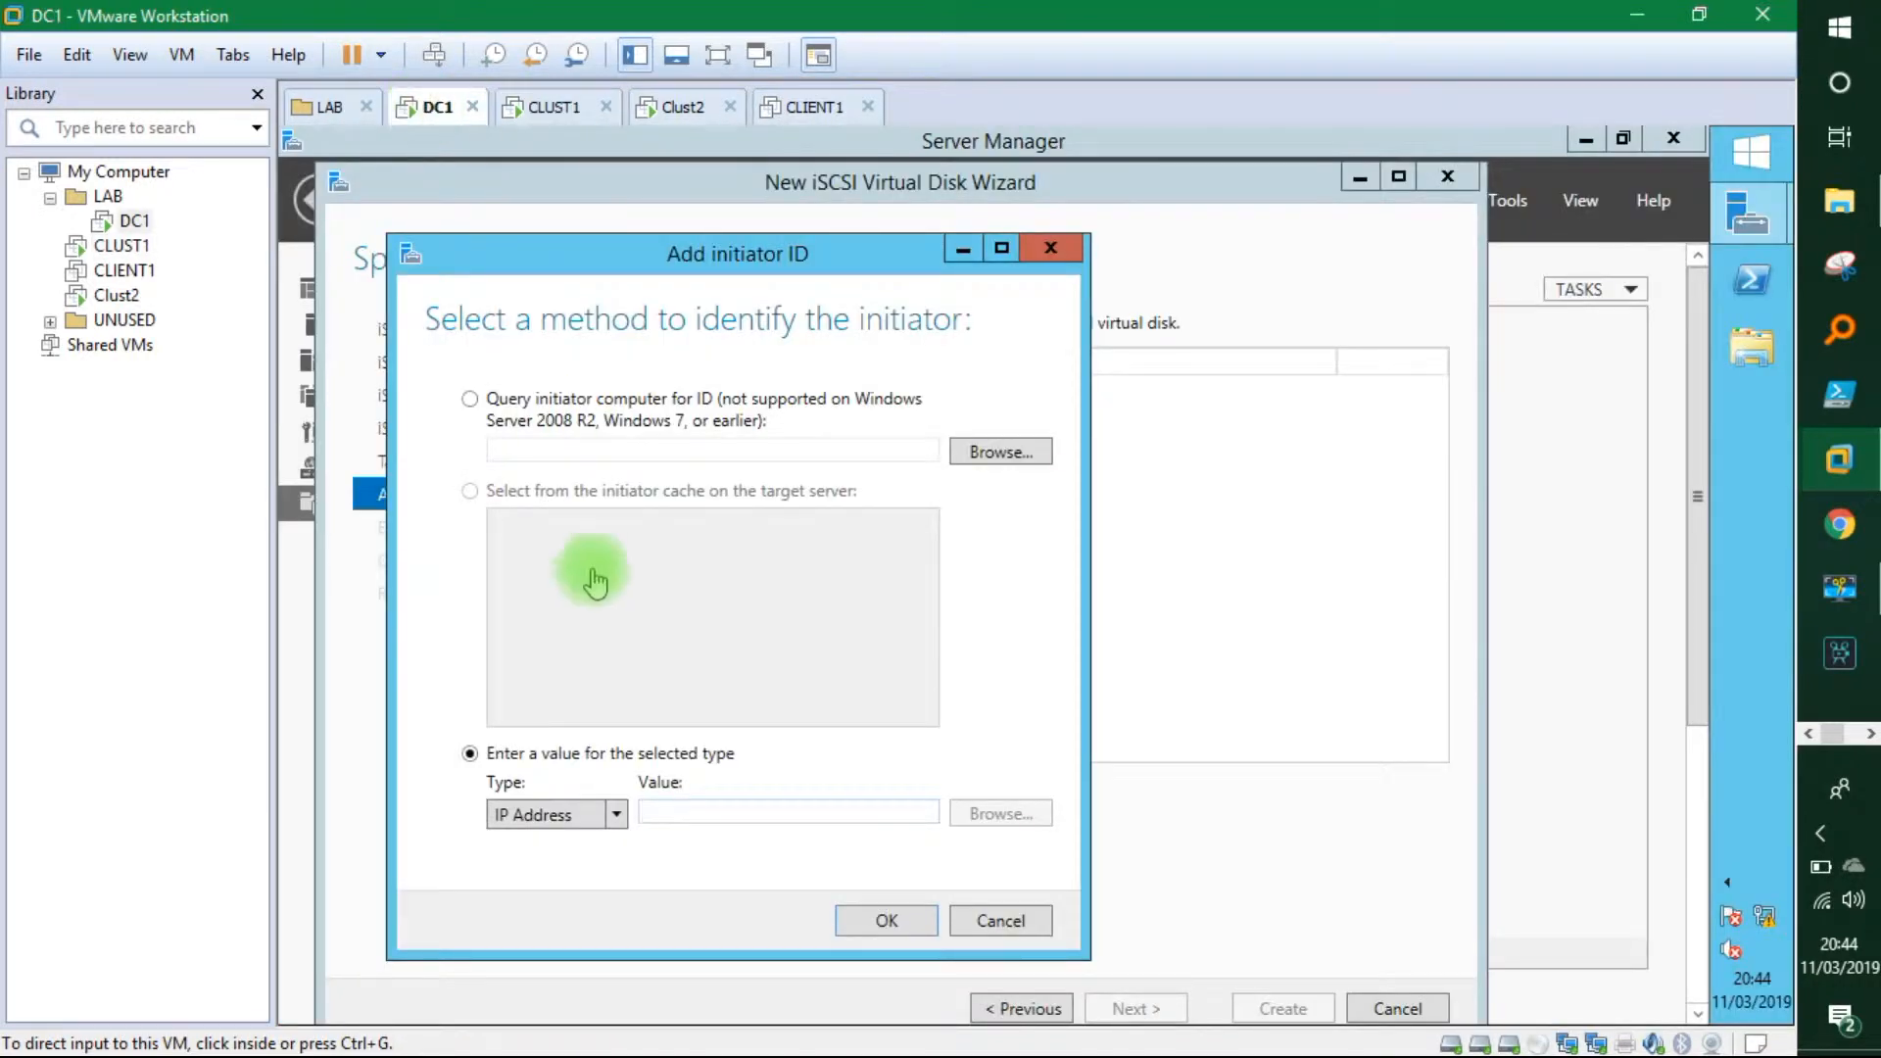
pyautogui.click(760, 811)
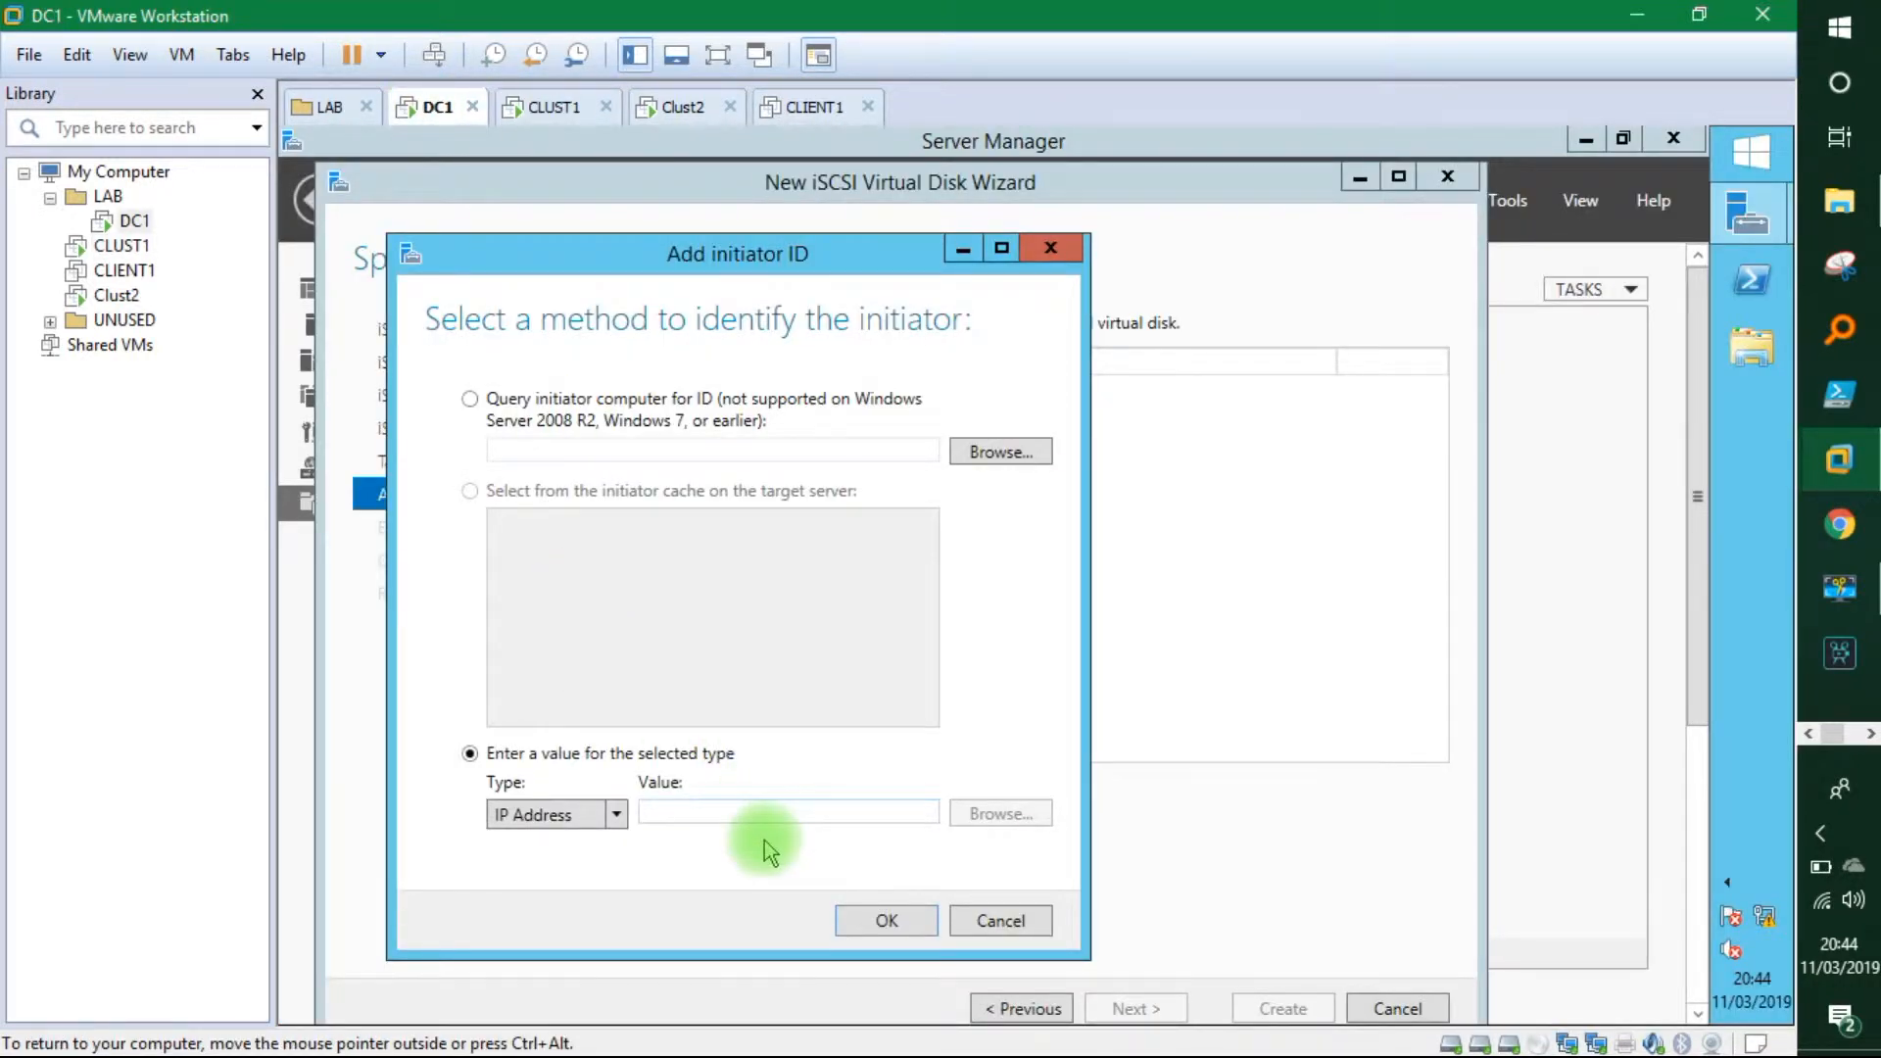
pyautogui.write('192.1')
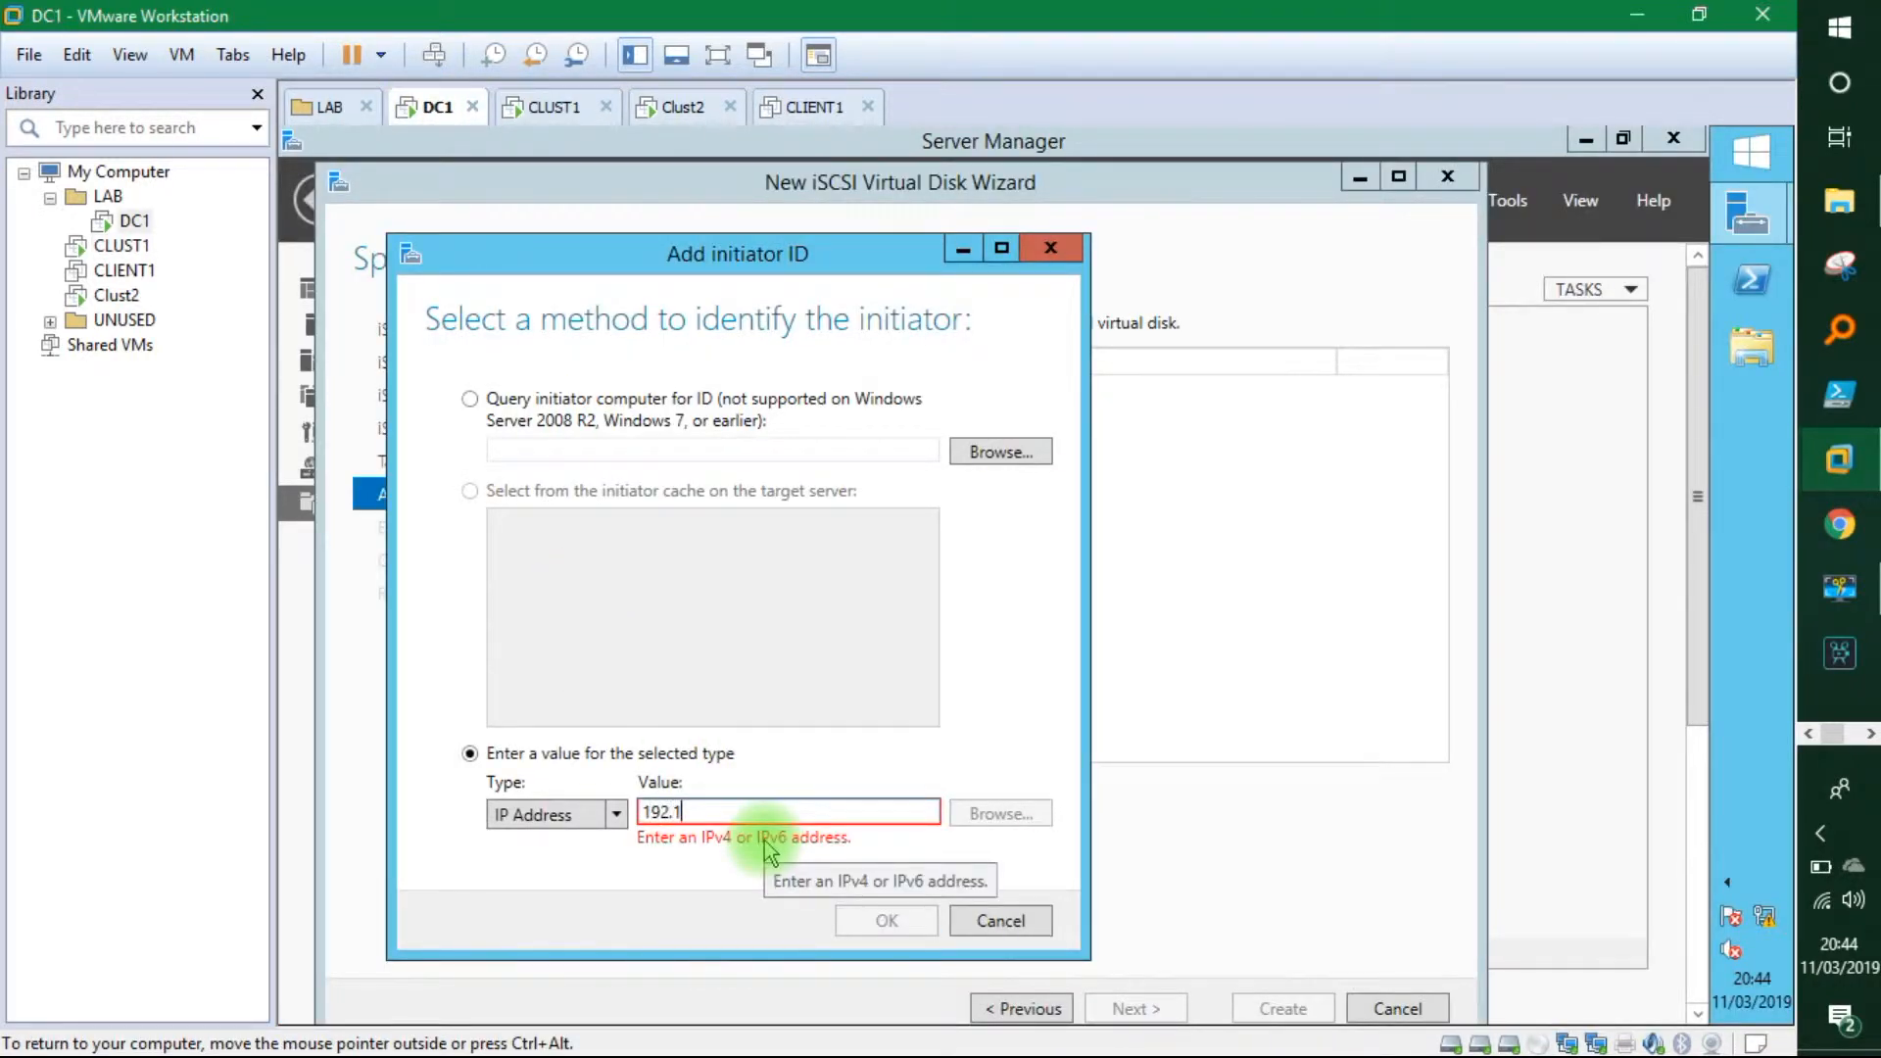
pyautogui.write('68.1.51')
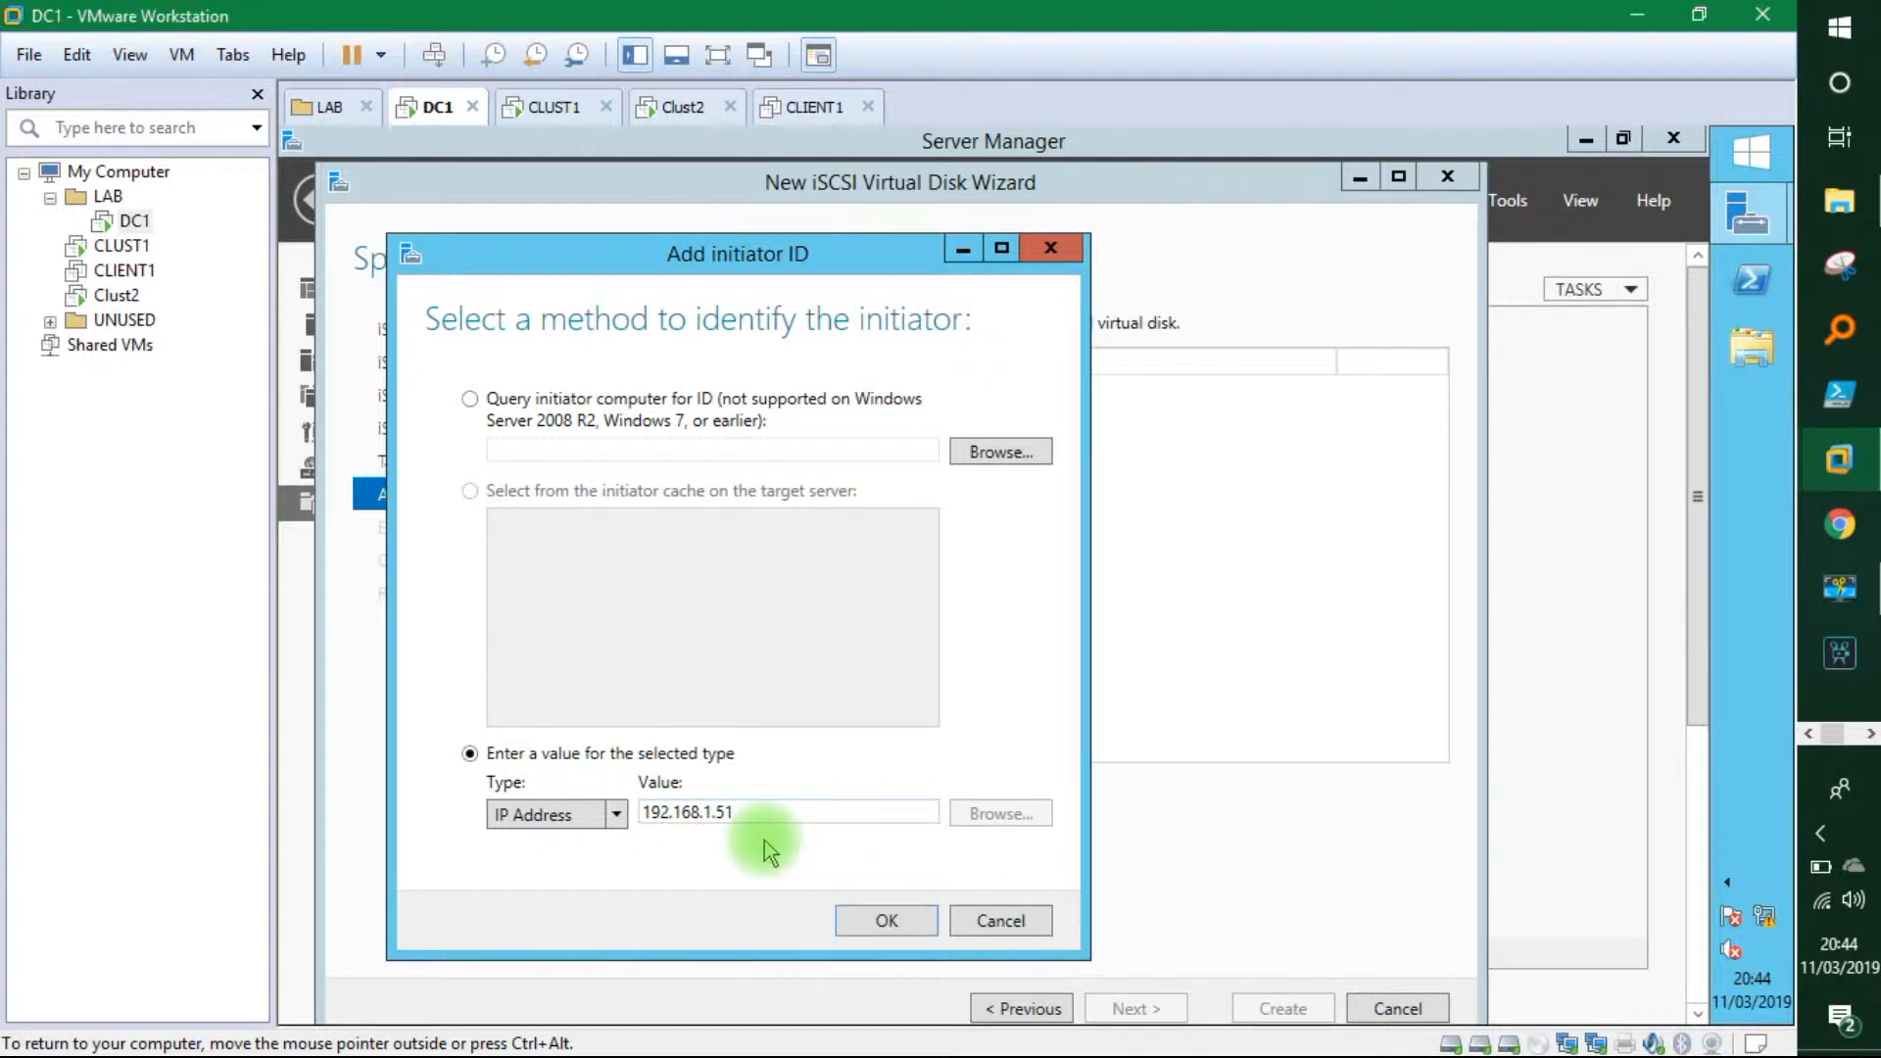
pyautogui.click(878, 911)
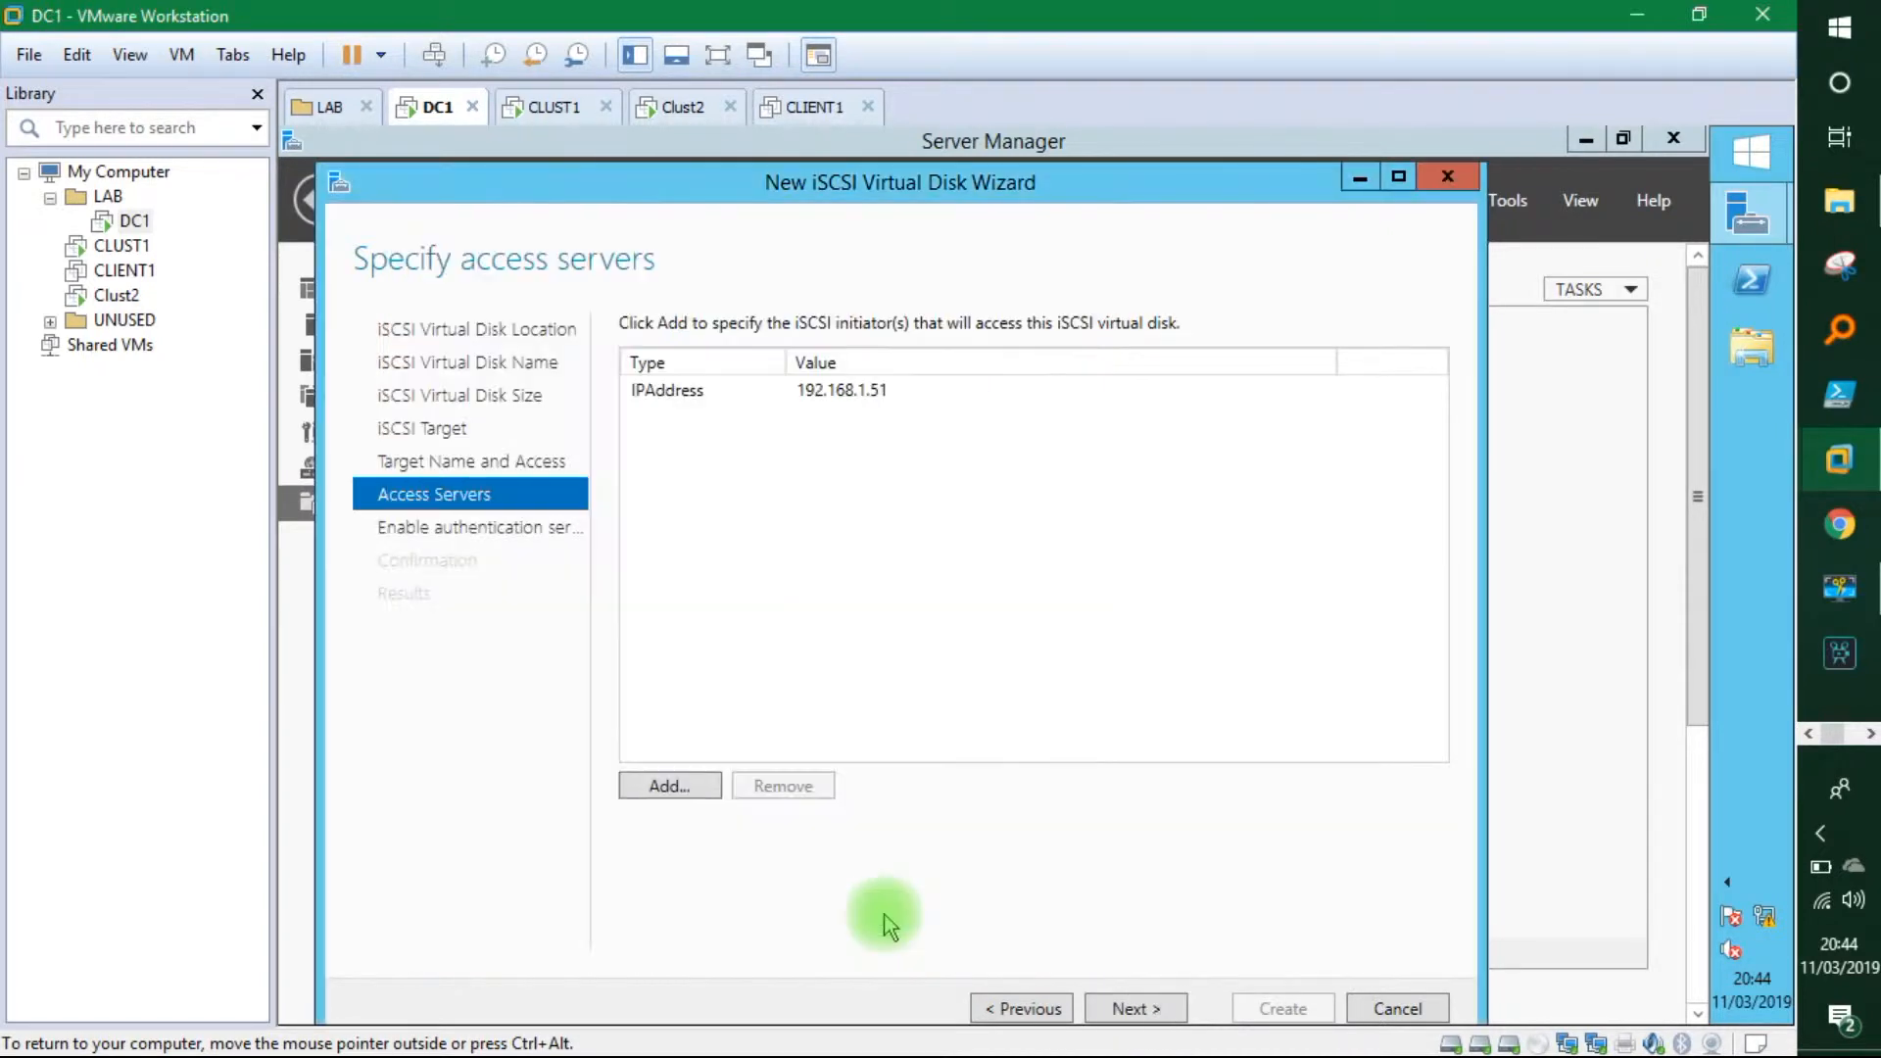
# Add a second IP-address initiator 192.168.1.52 for Clust2 and continue to authentication.
pyautogui.click(689, 787)
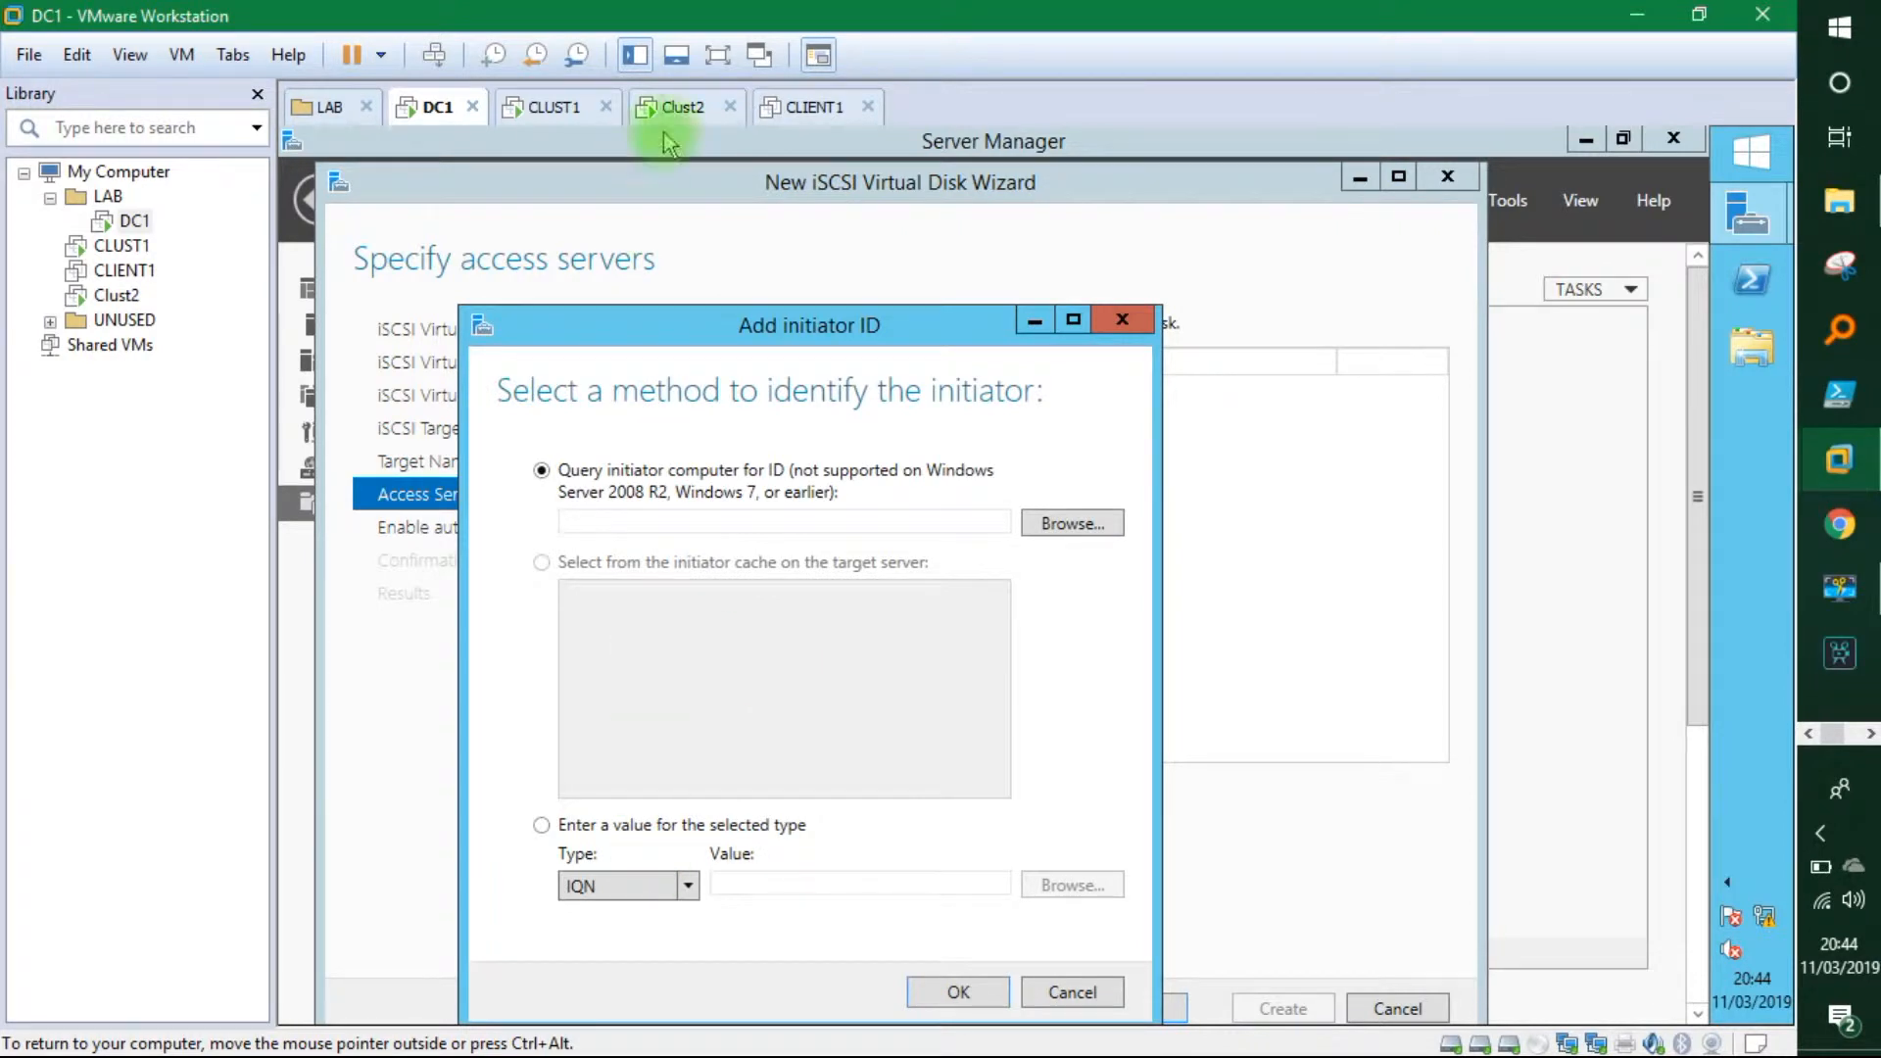
pyautogui.click(674, 886)
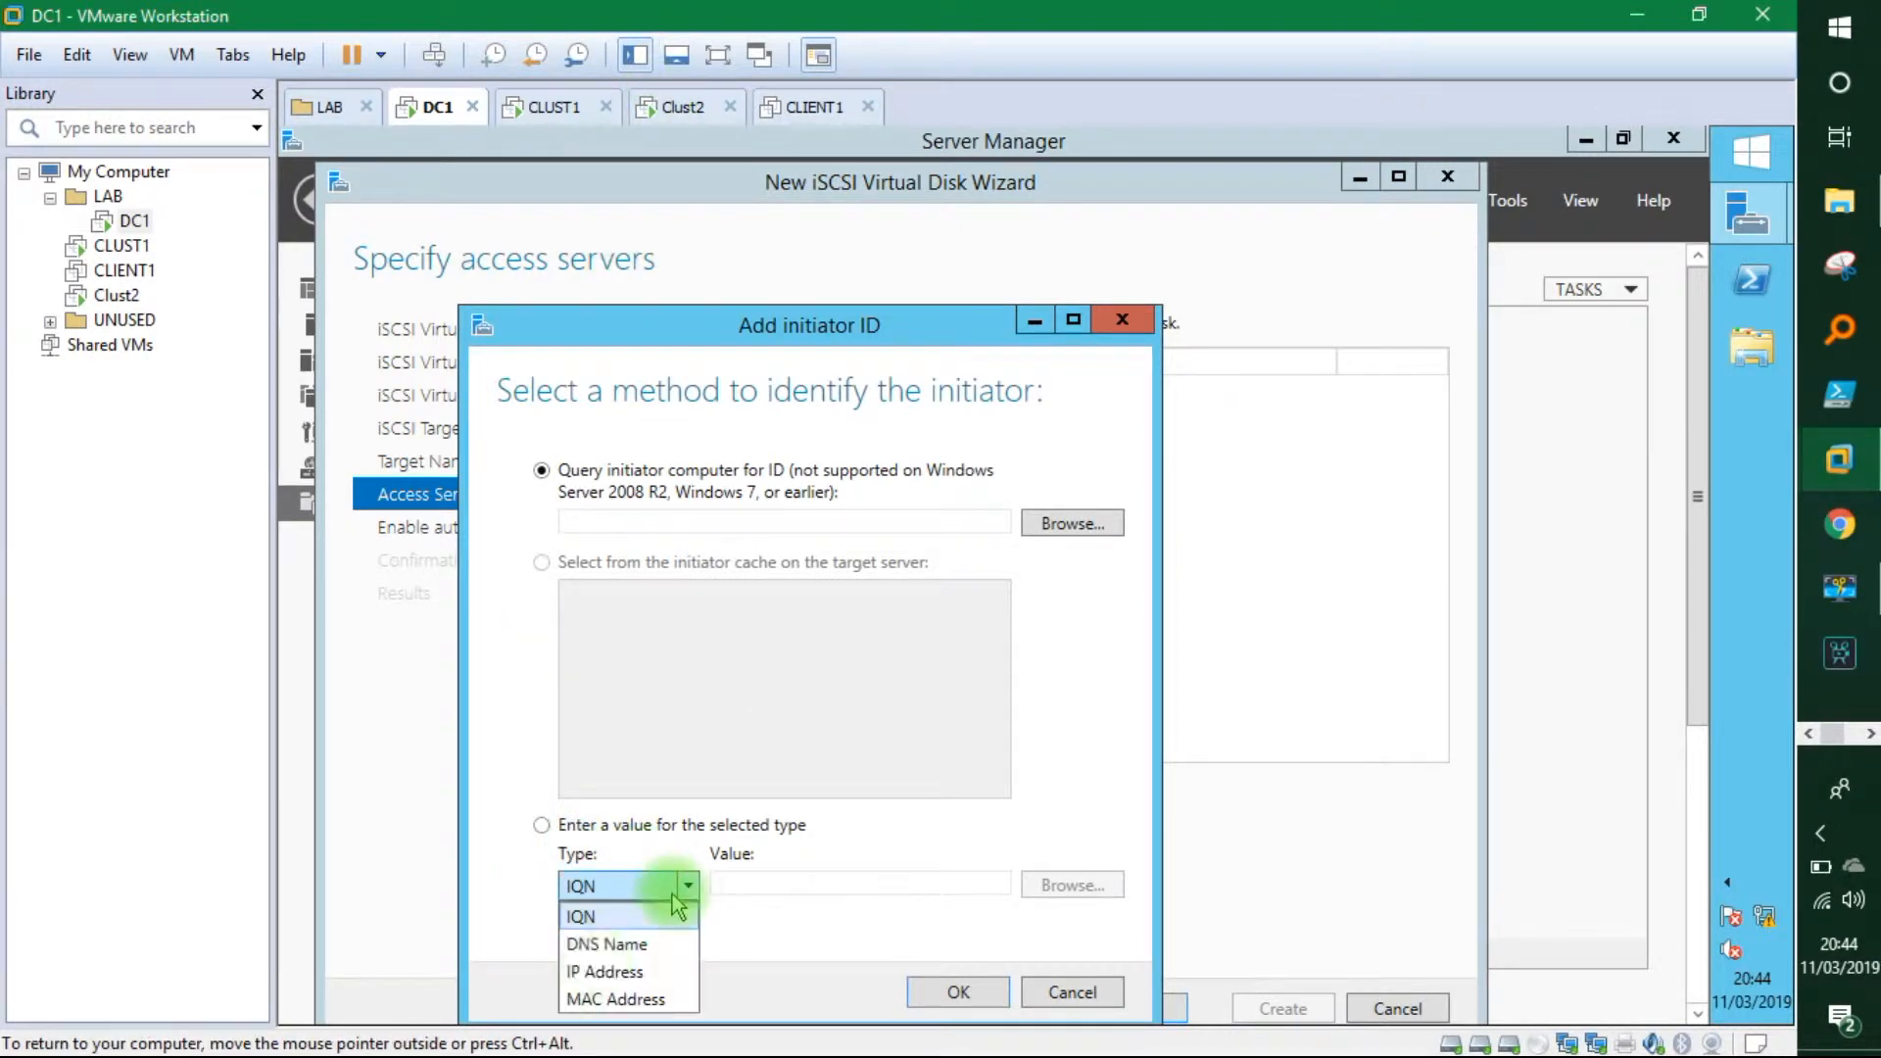
pyautogui.click(595, 973)
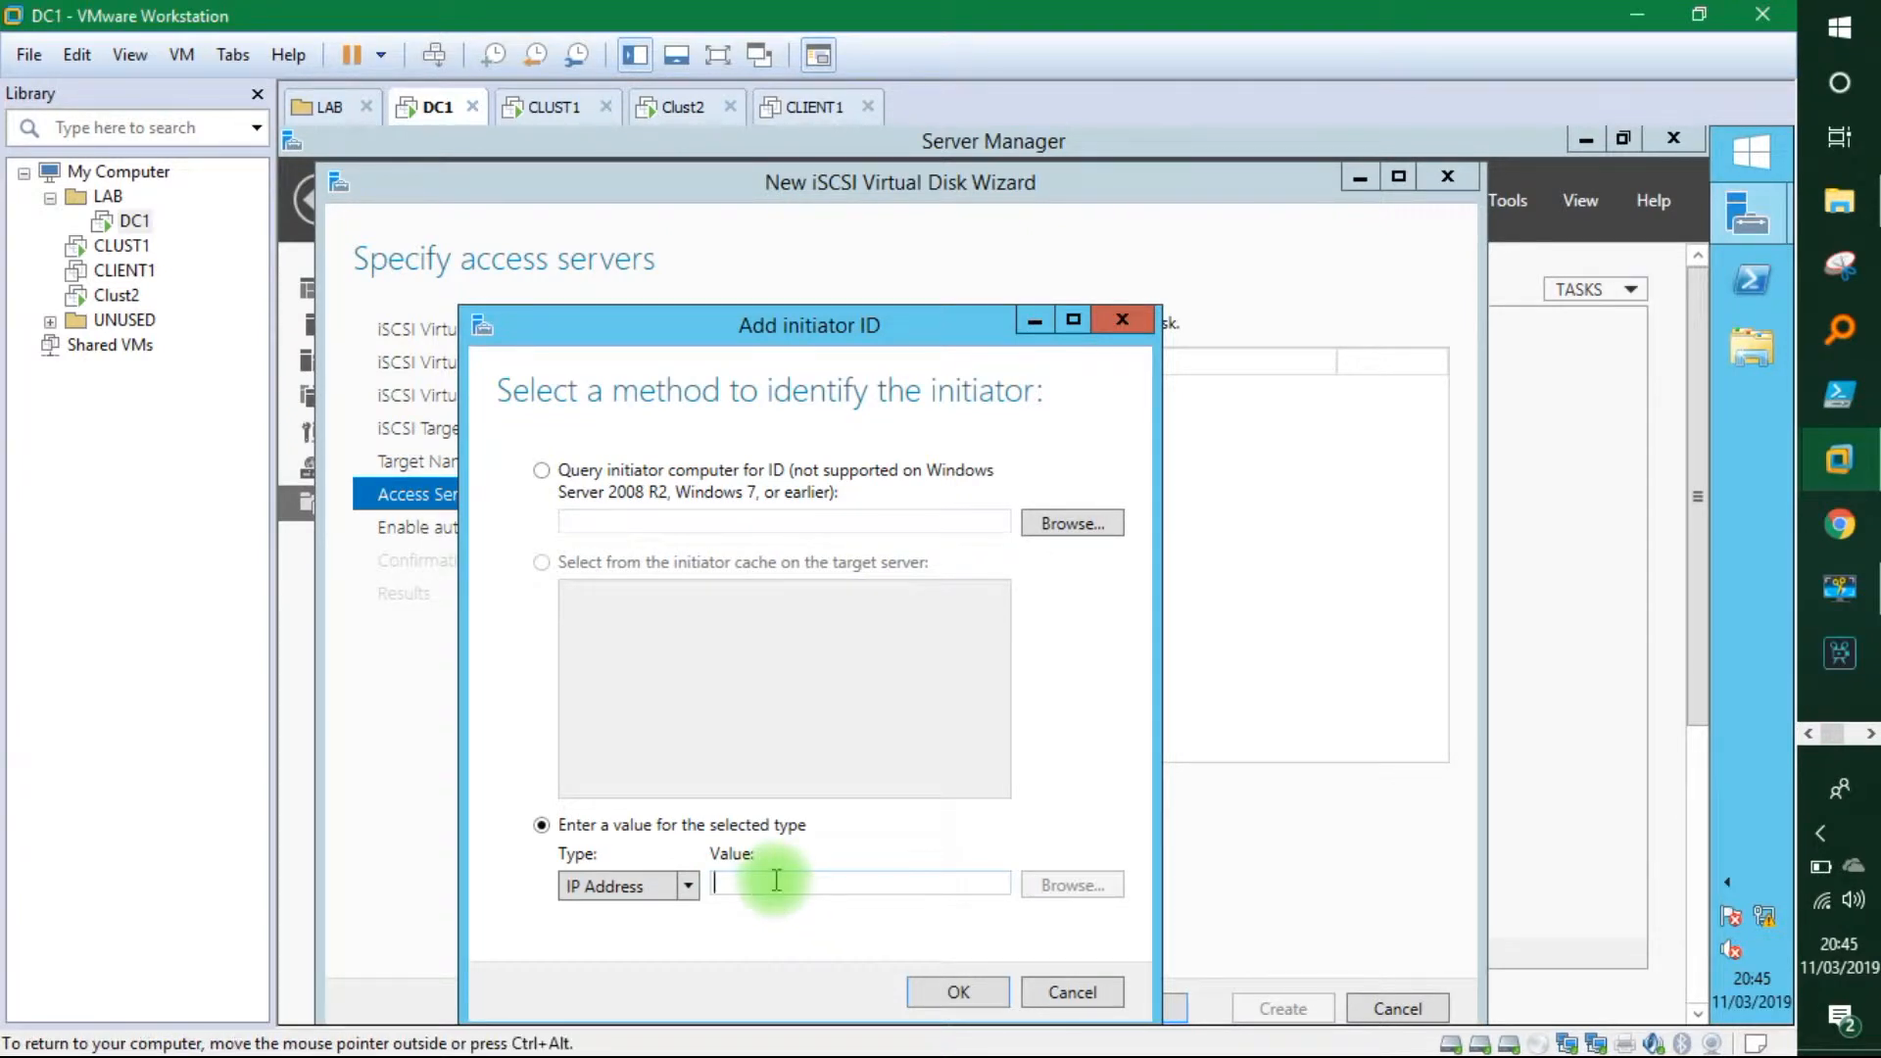
pyautogui.write('192')
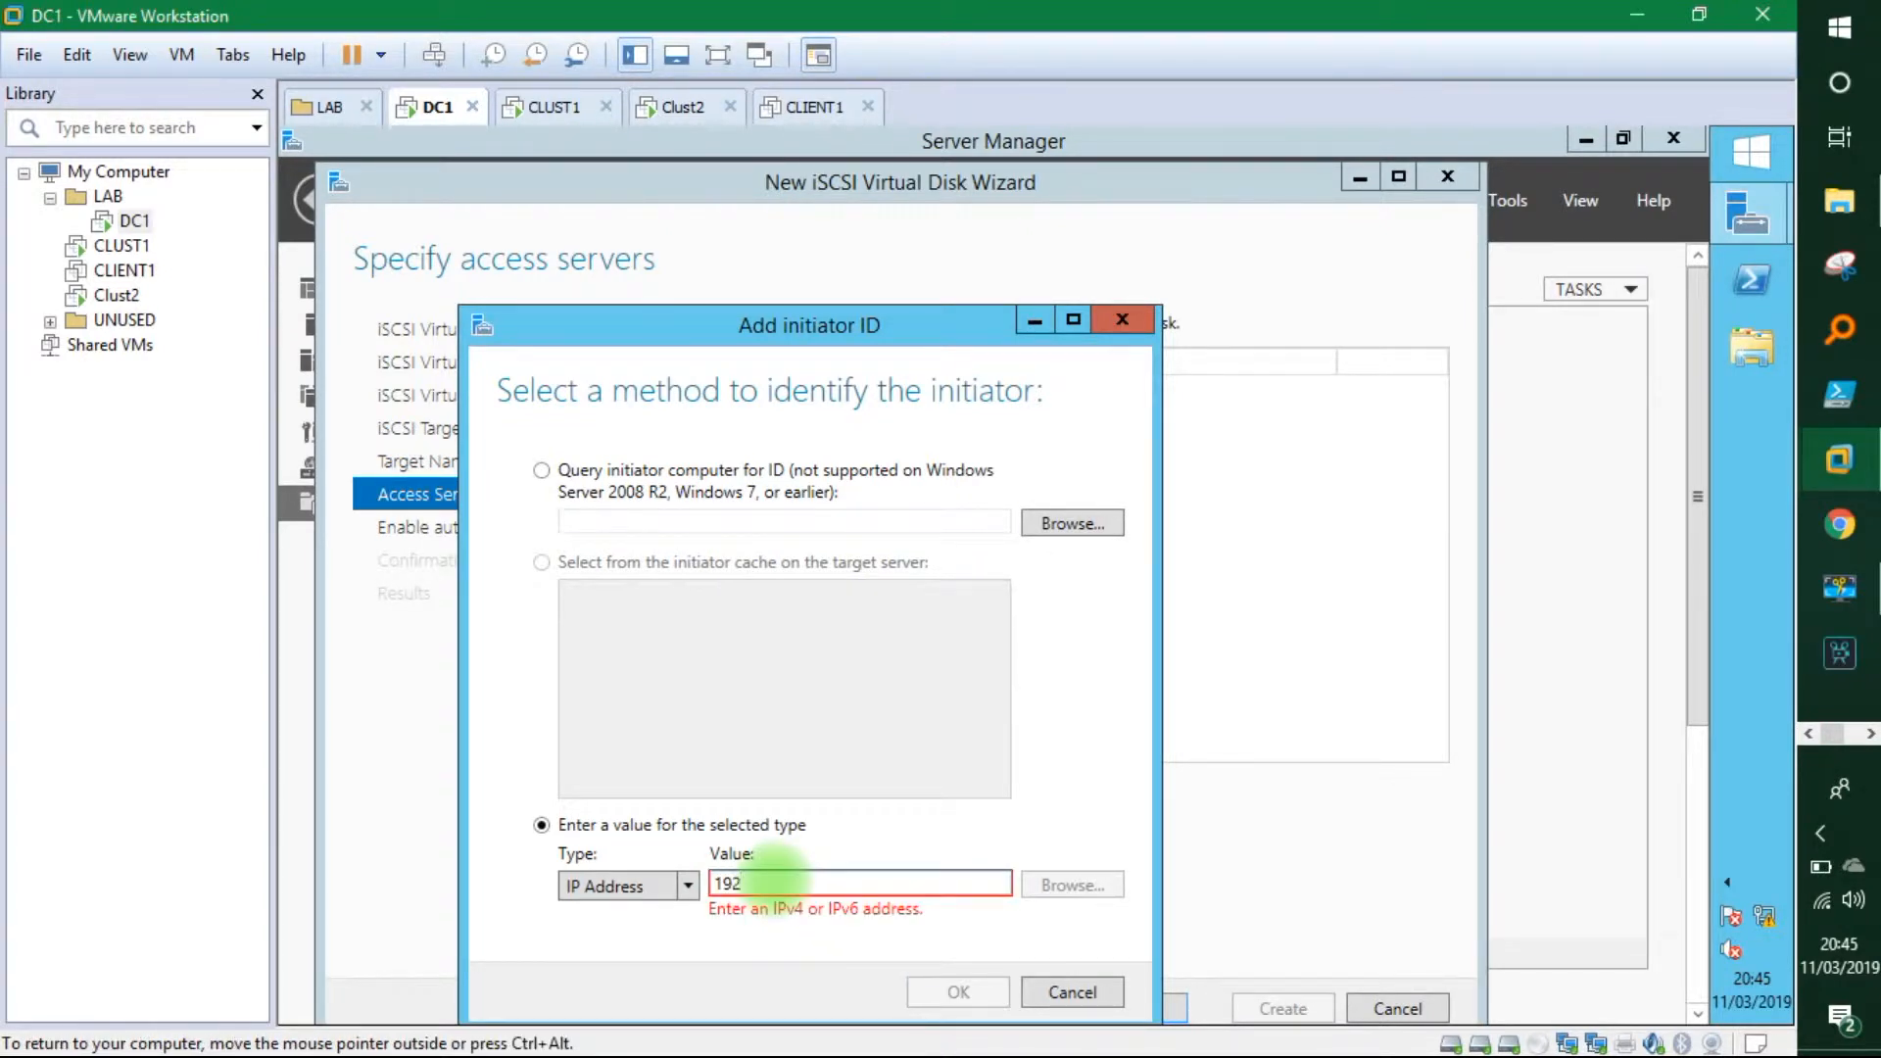
pyautogui.write('.168.1.52')
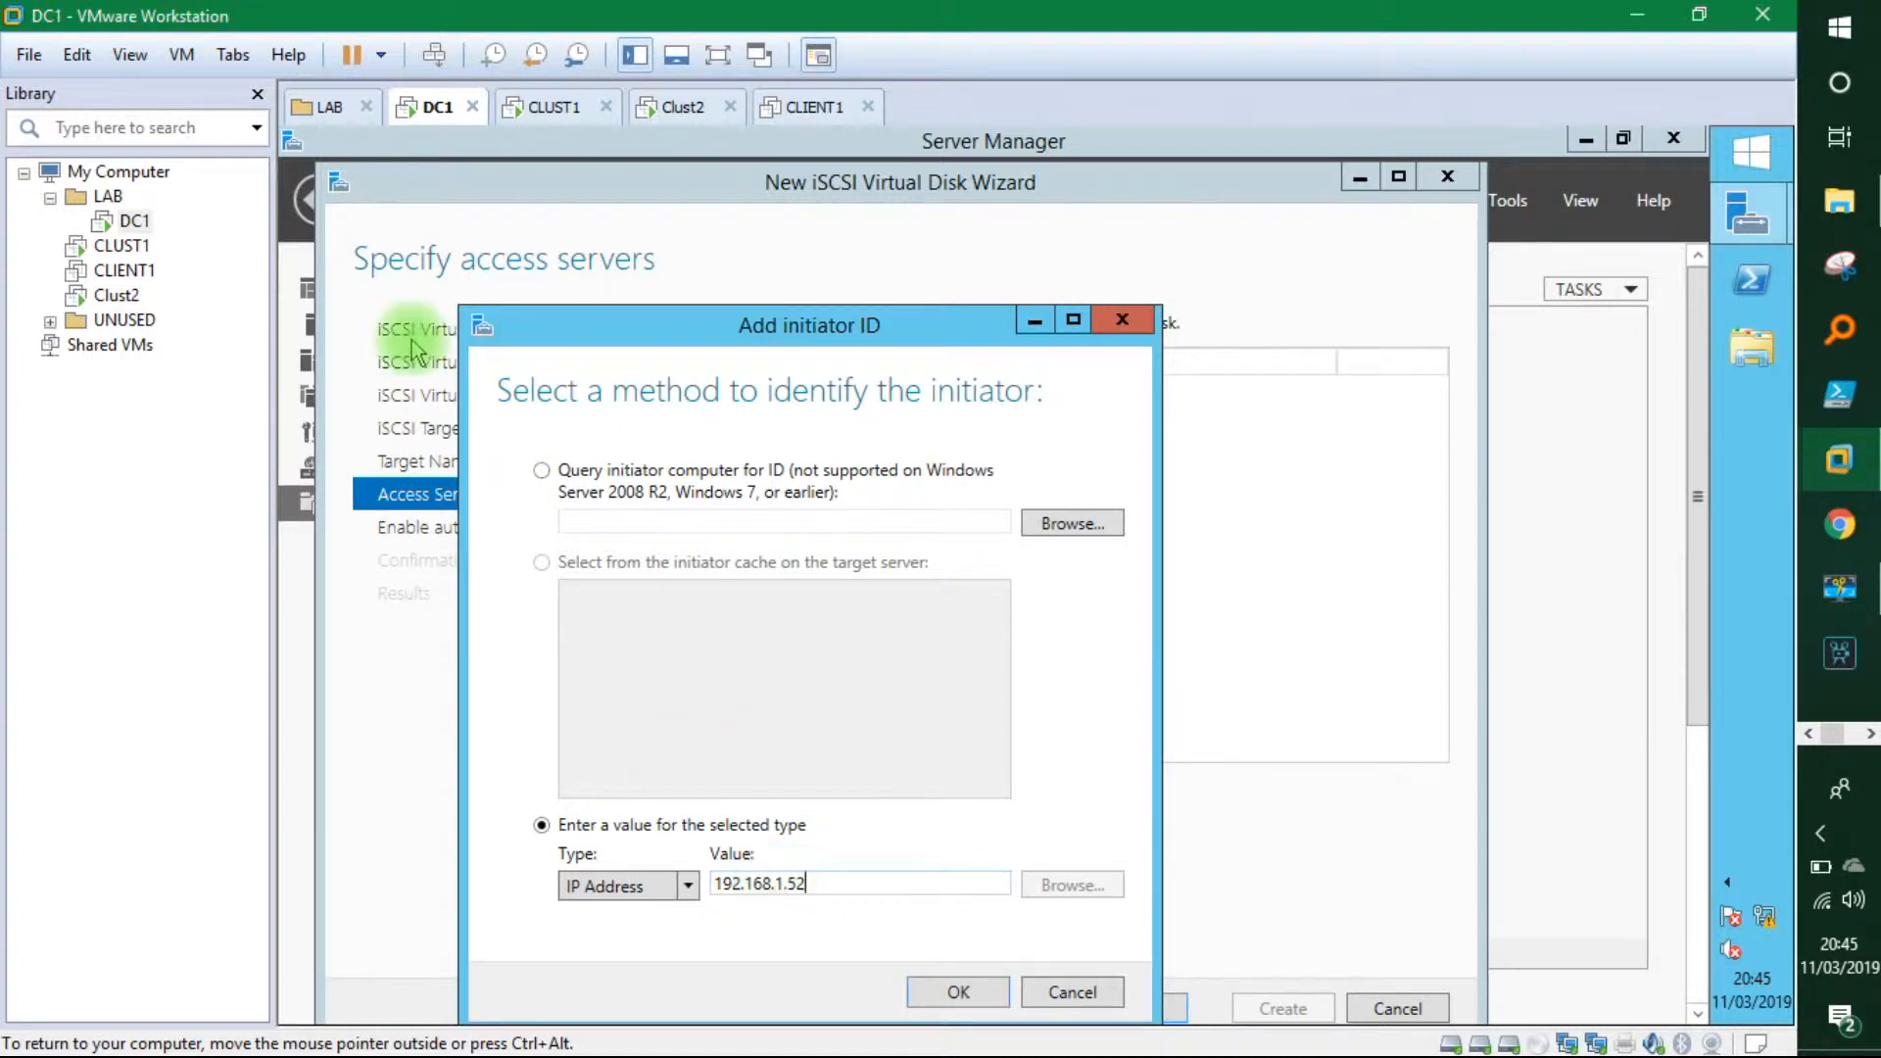
pyautogui.click(652, 106)
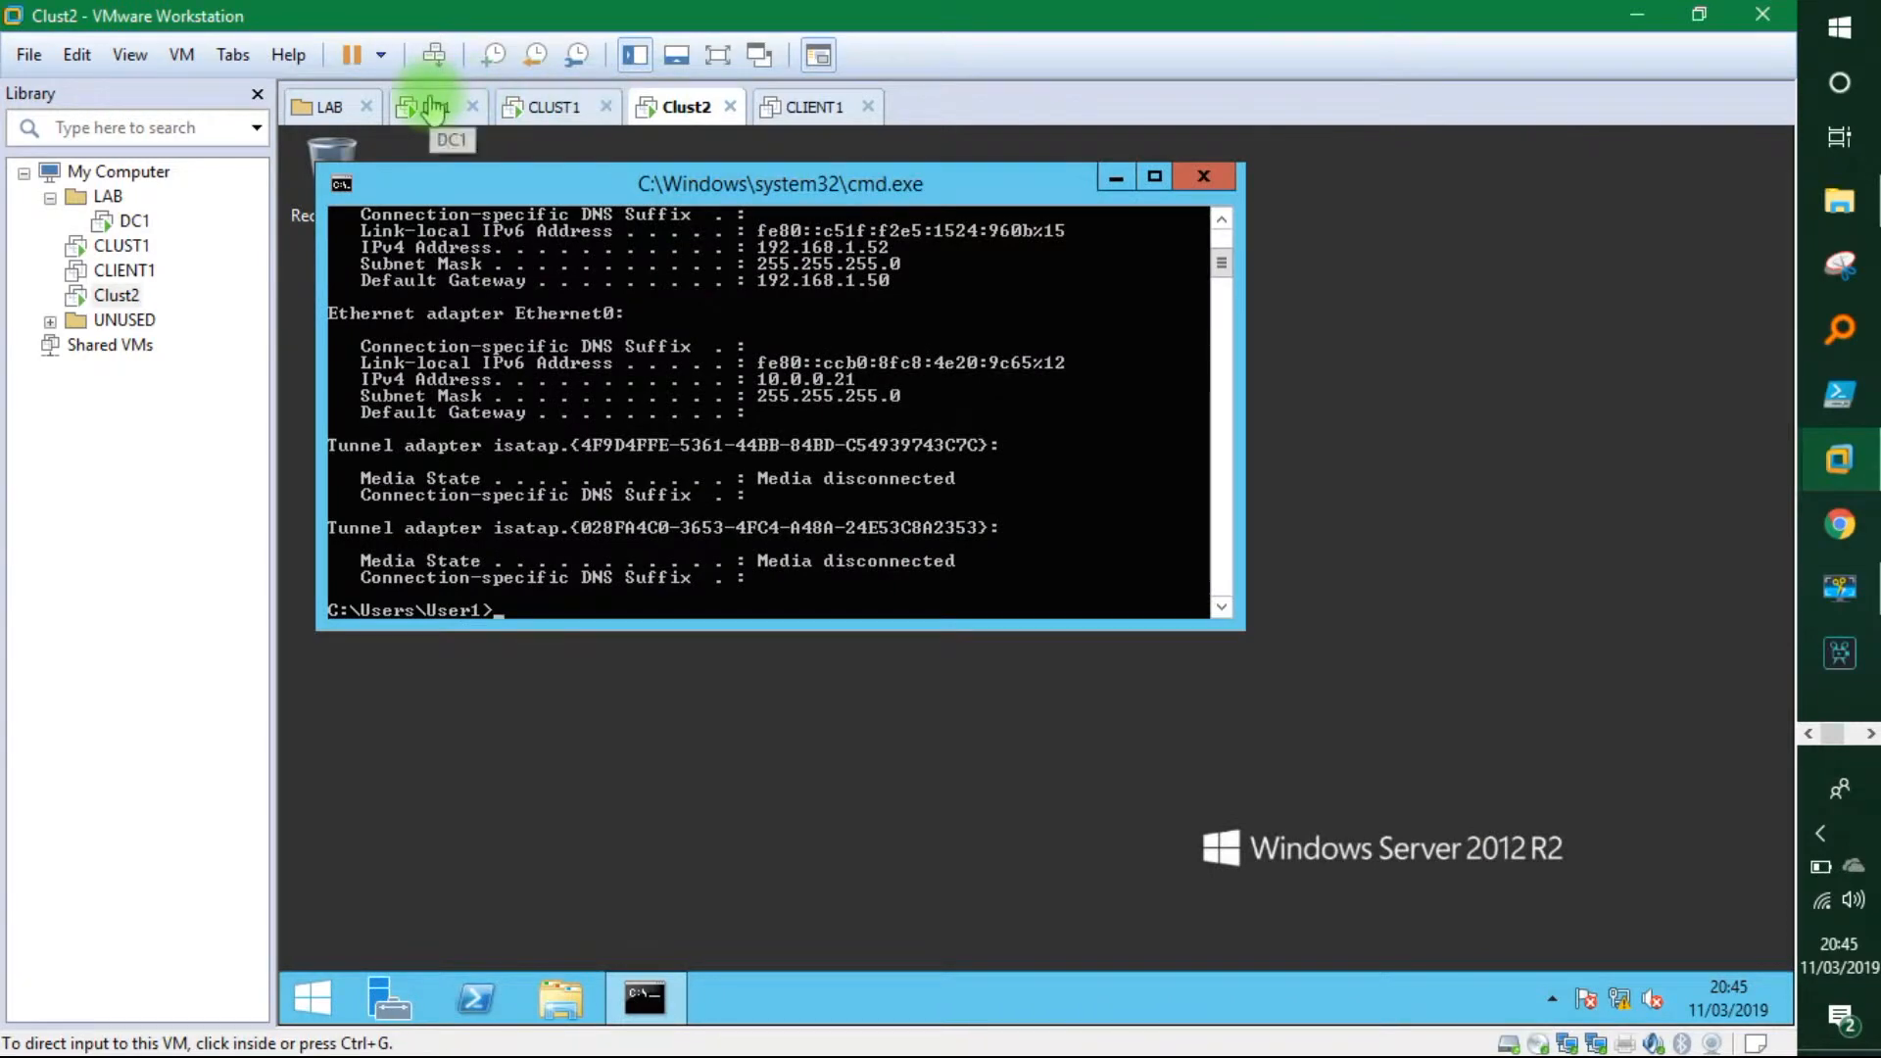
pyautogui.click(431, 106)
pyautogui.click(959, 994)
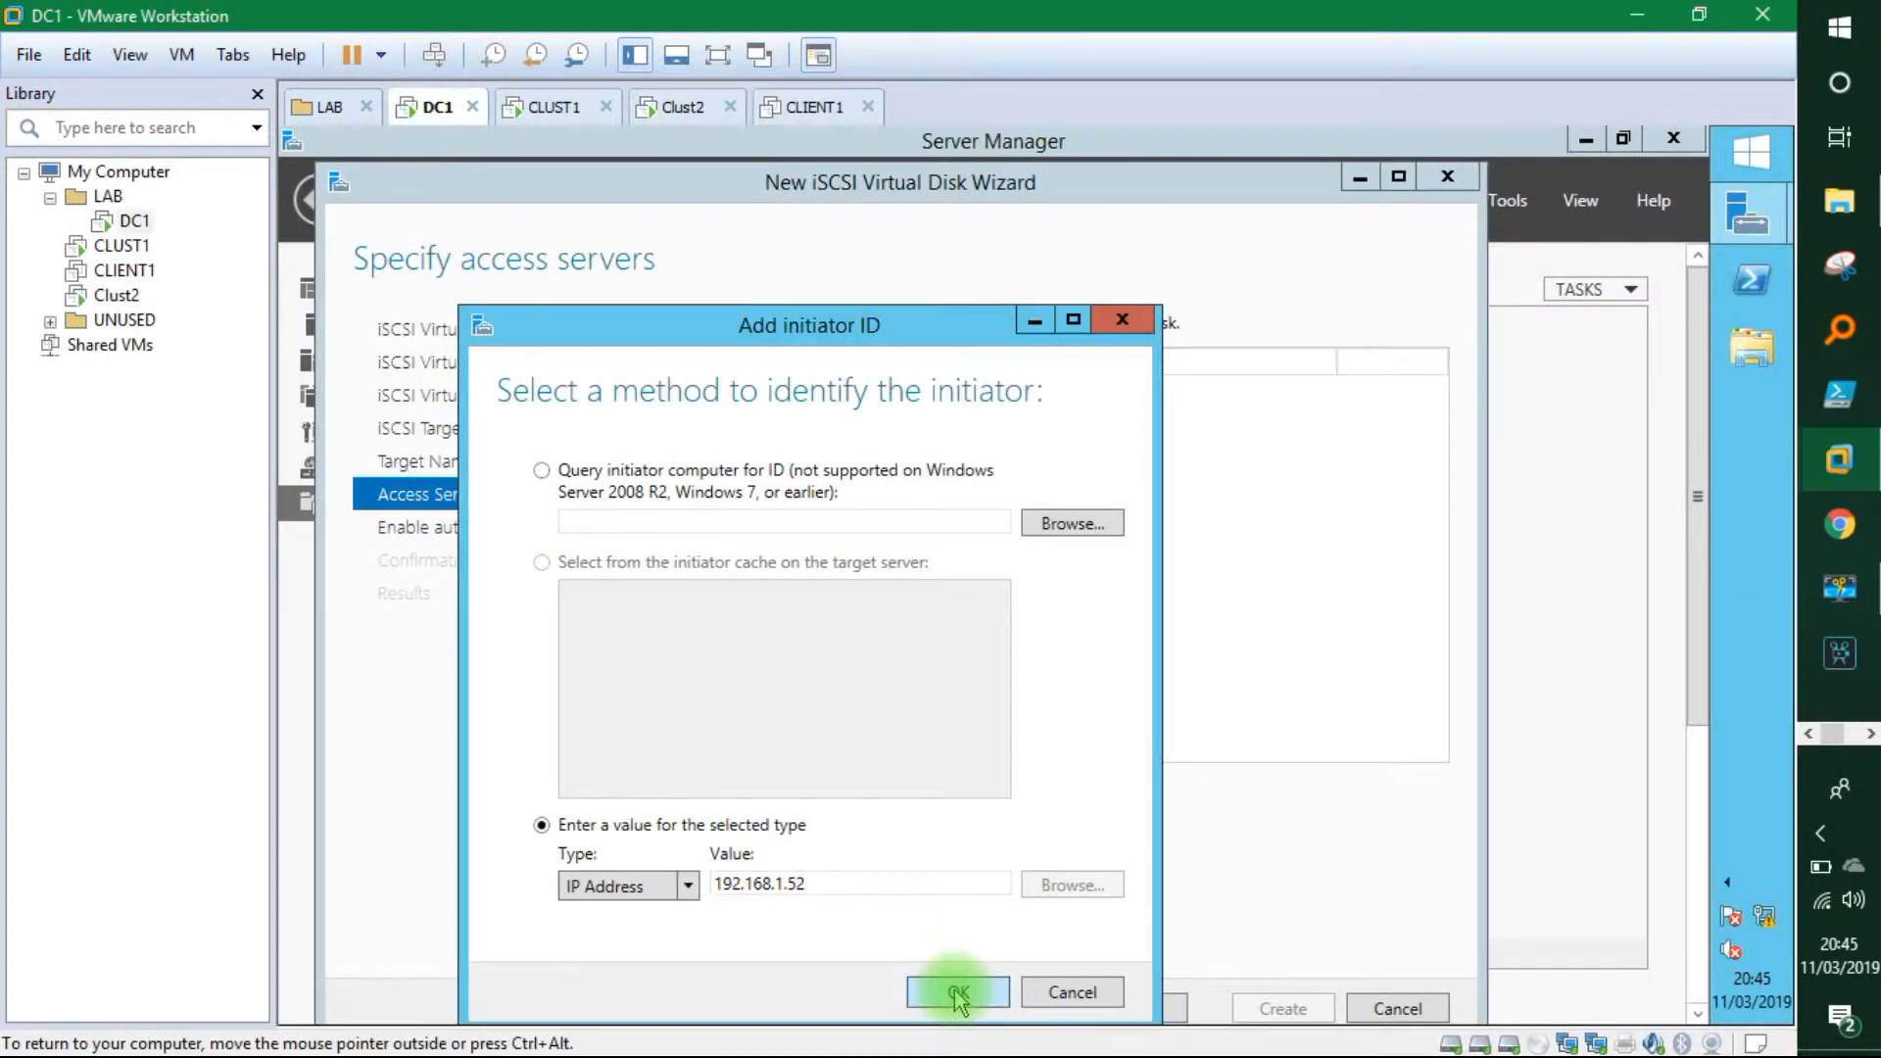
pyautogui.click(1118, 1012)
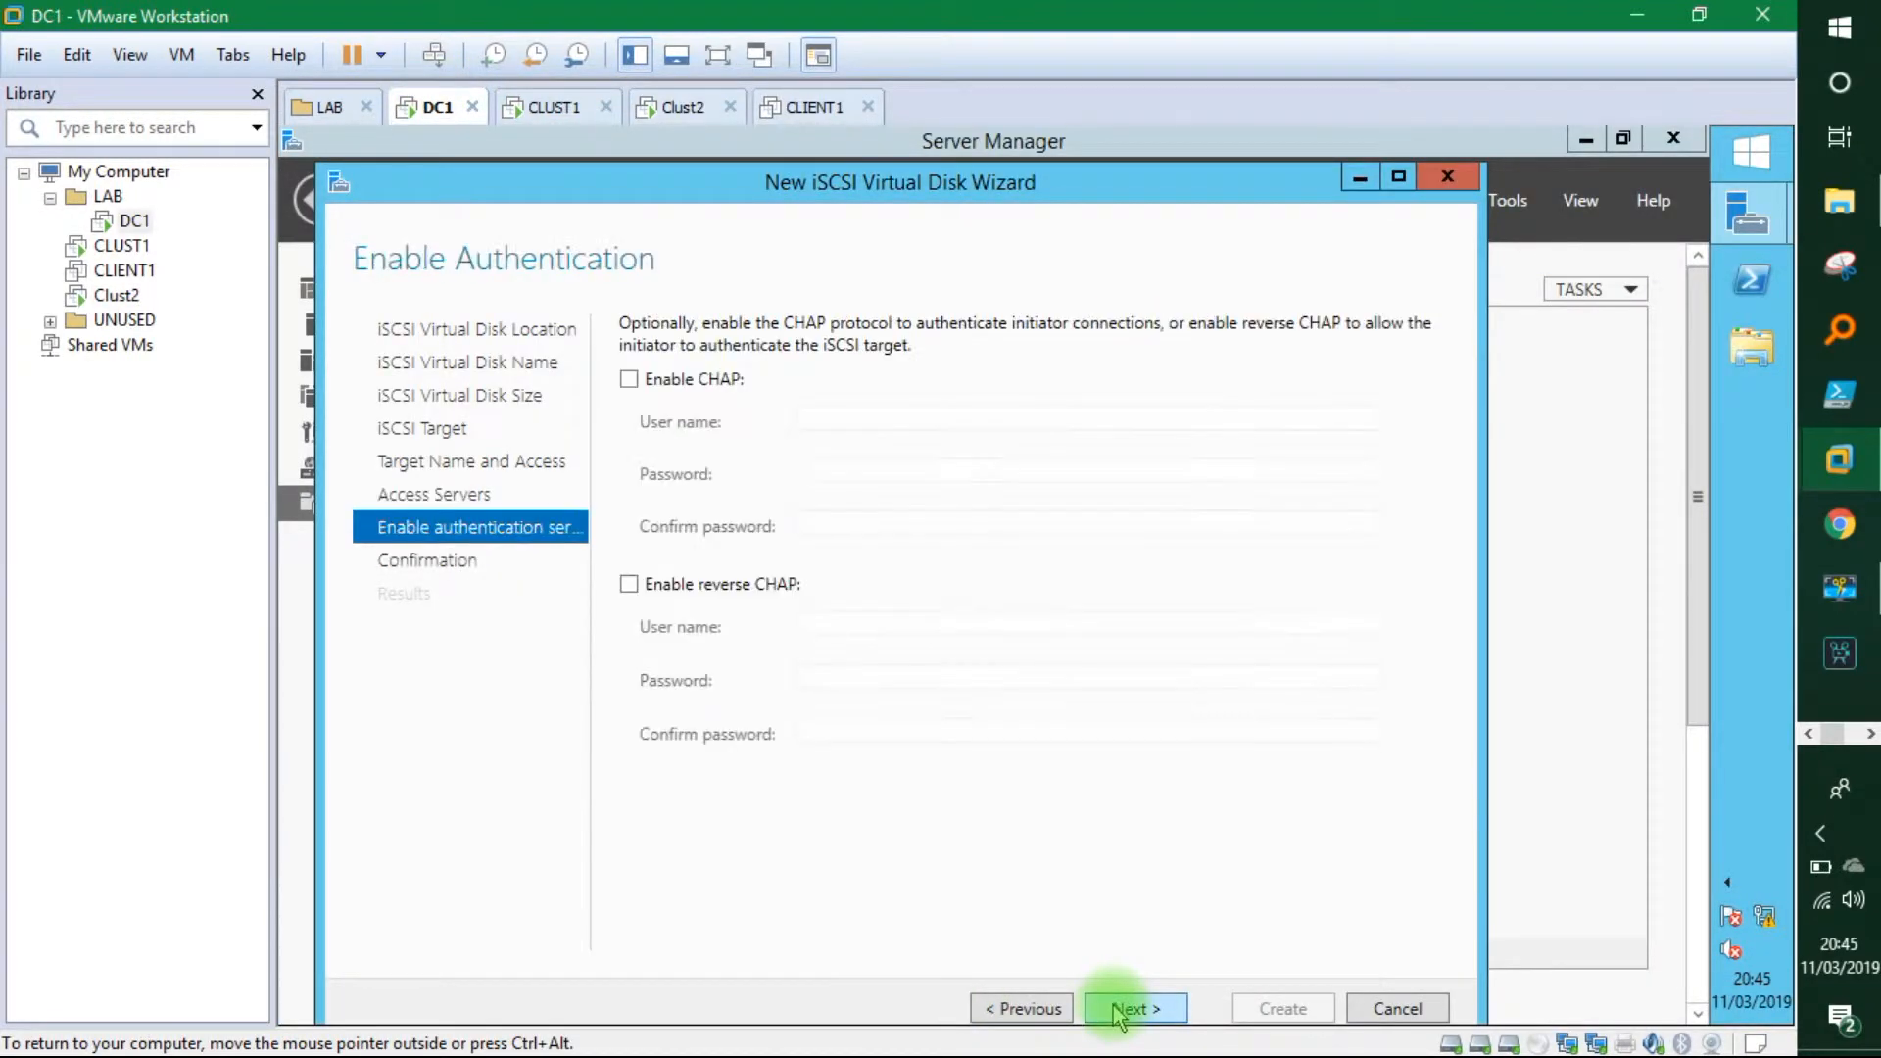
# Skip CHAP authentication and create shared1.vhdx under target node1andnode2.
pyautogui.click(1125, 1012)
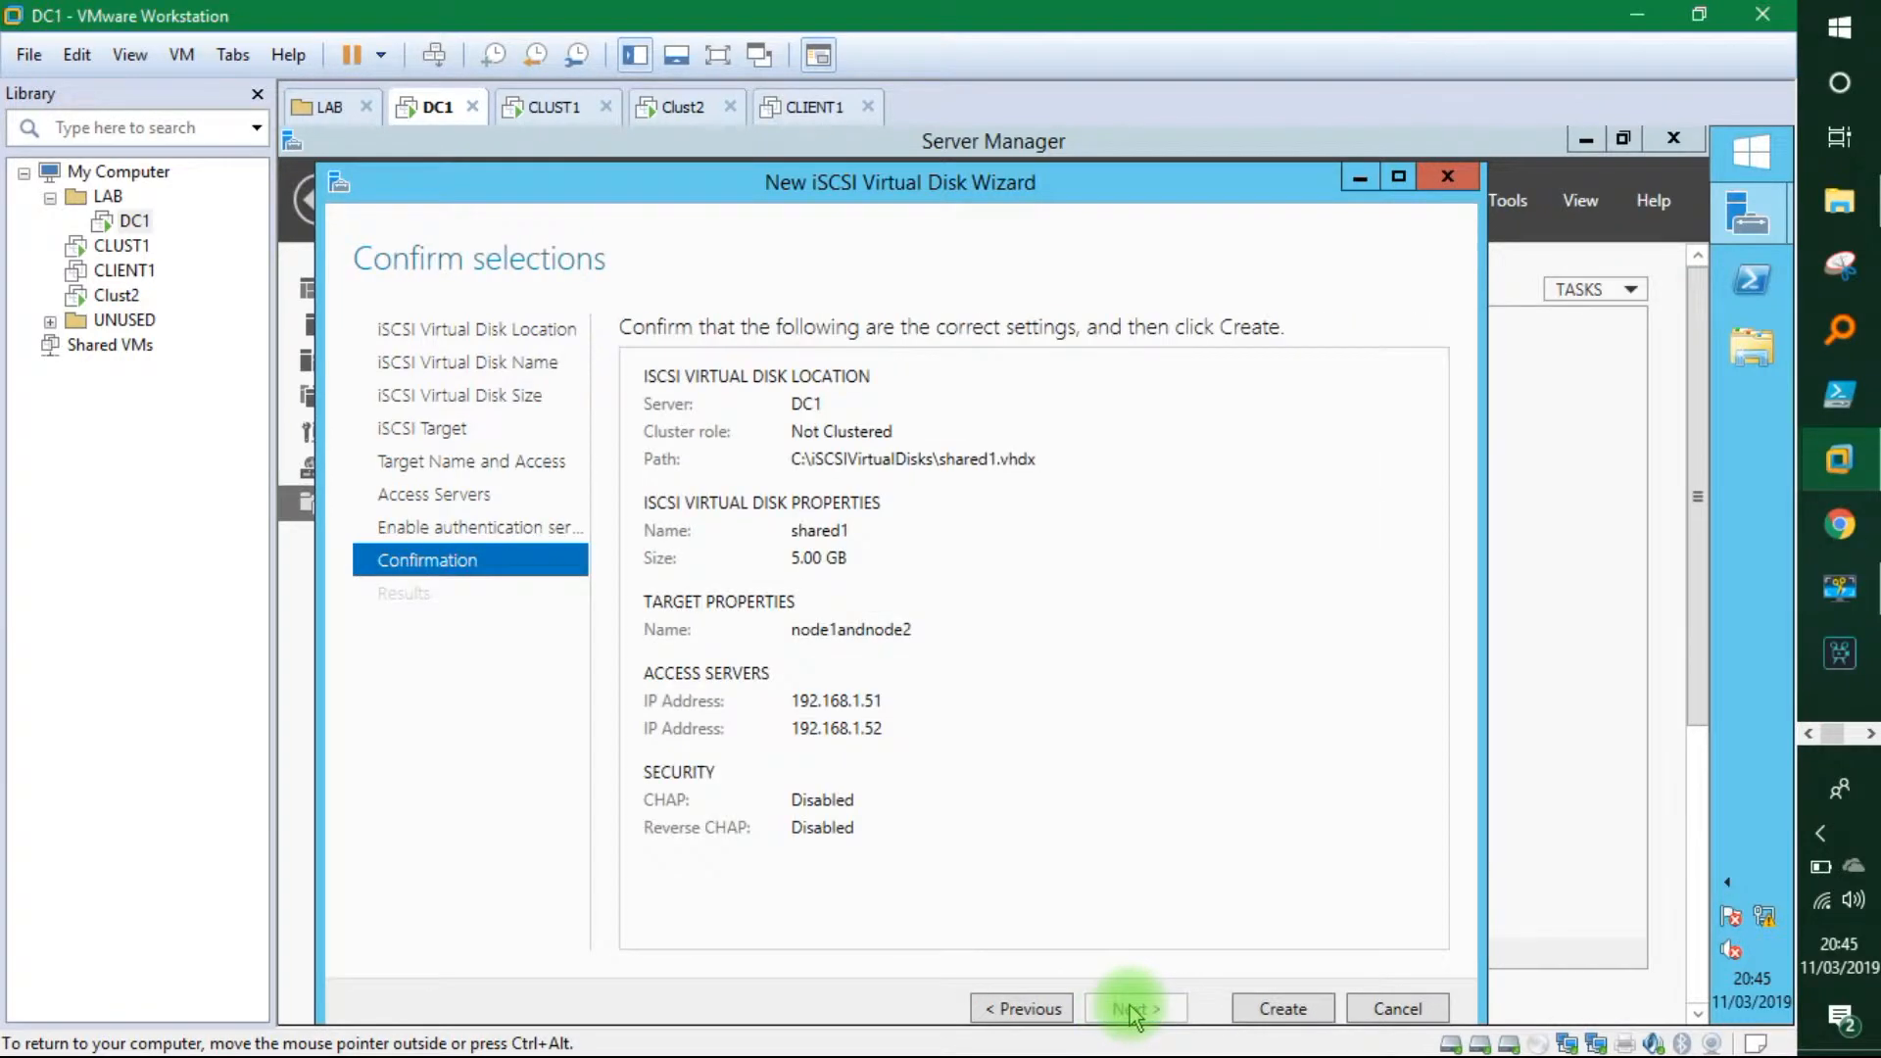
pyautogui.click(1281, 1010)
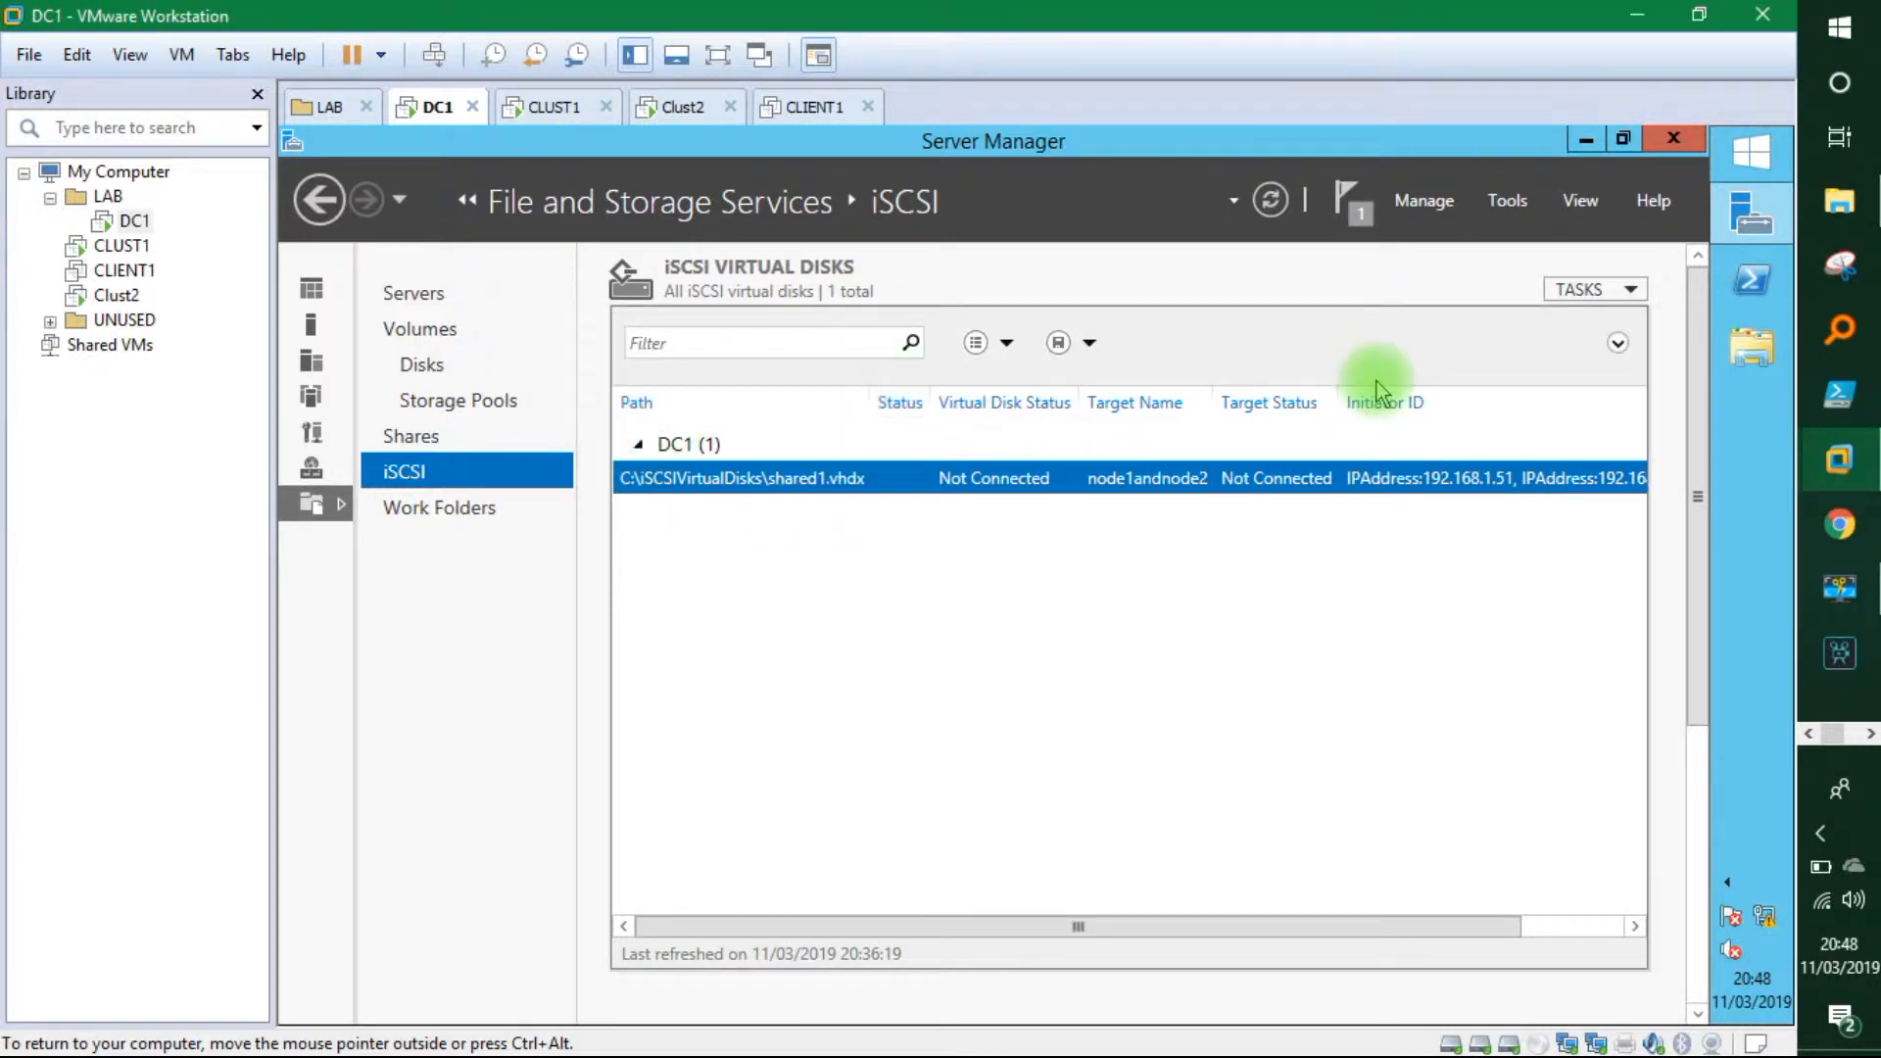
# Start a new iSCSI virtual disk on DC1, stored on volume C:.
pyautogui.click(1577, 290)
pyautogui.click(1574, 320)
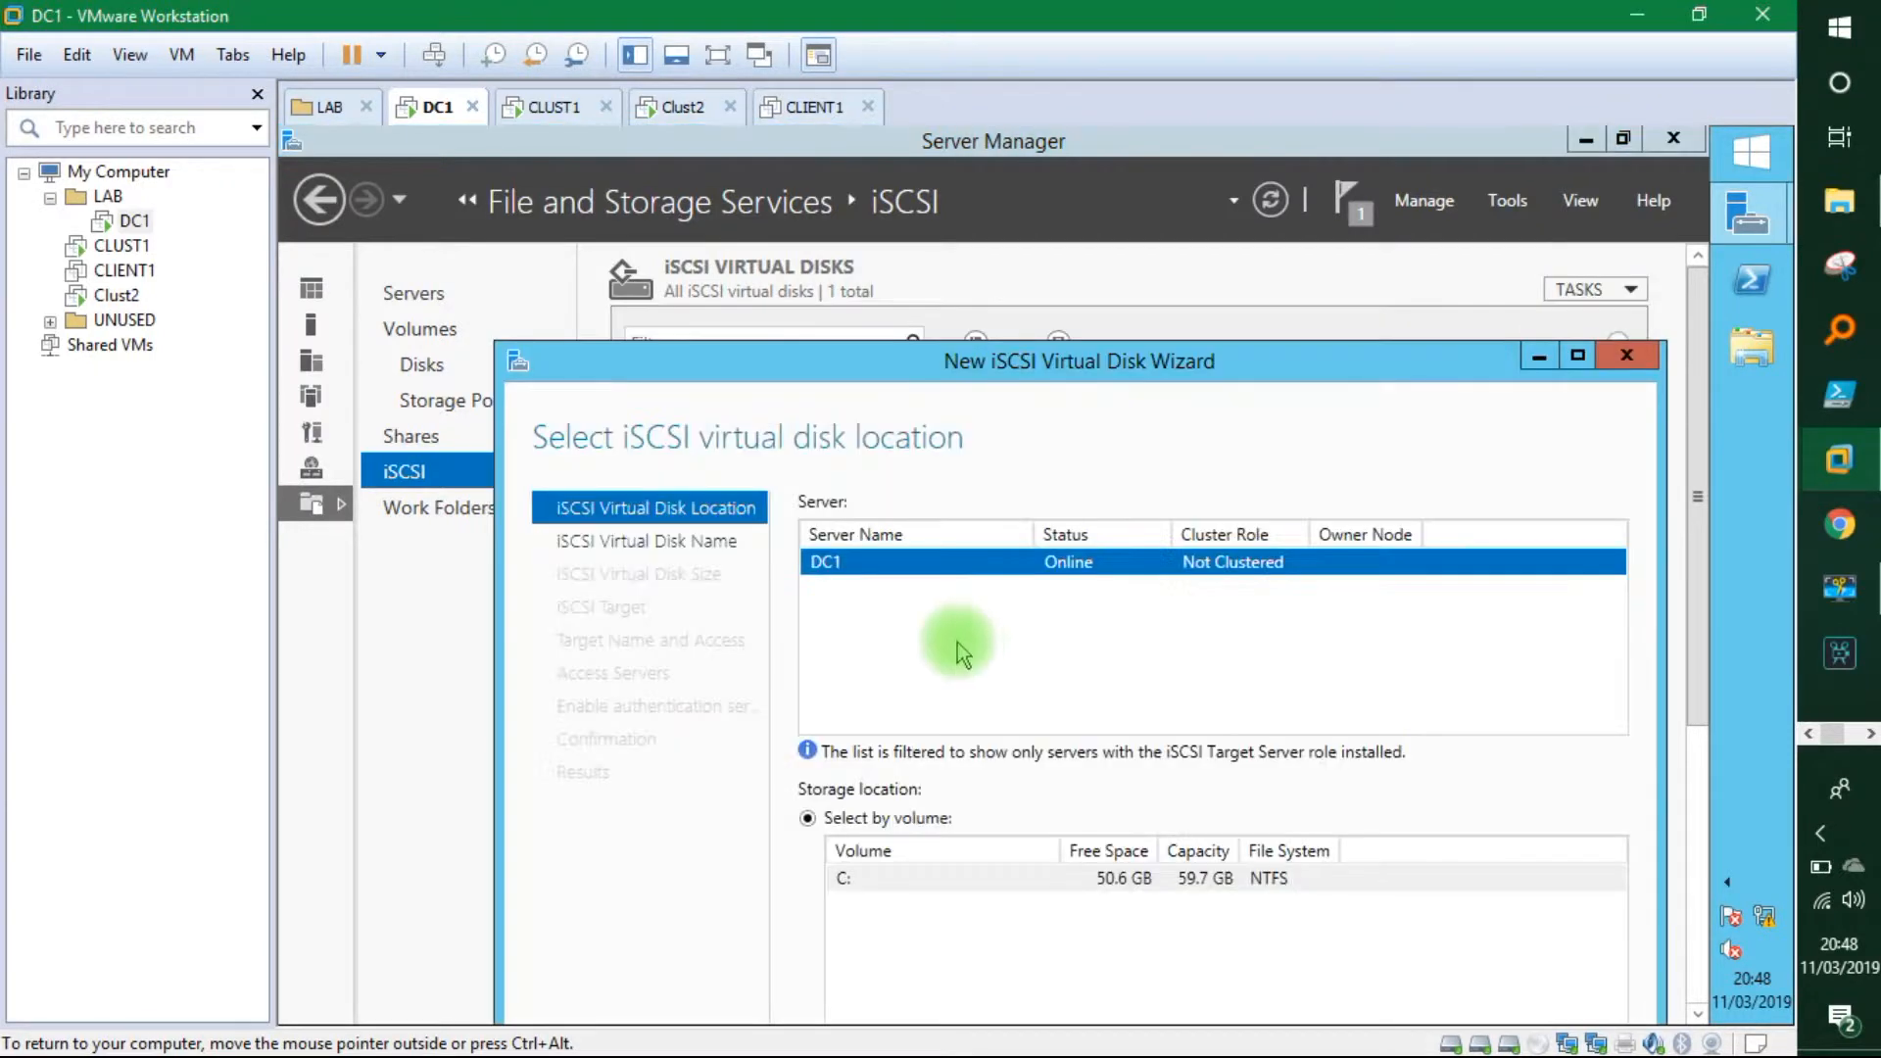
pyautogui.moveTo(1075, 366); pyautogui.dragTo(1075, 294)
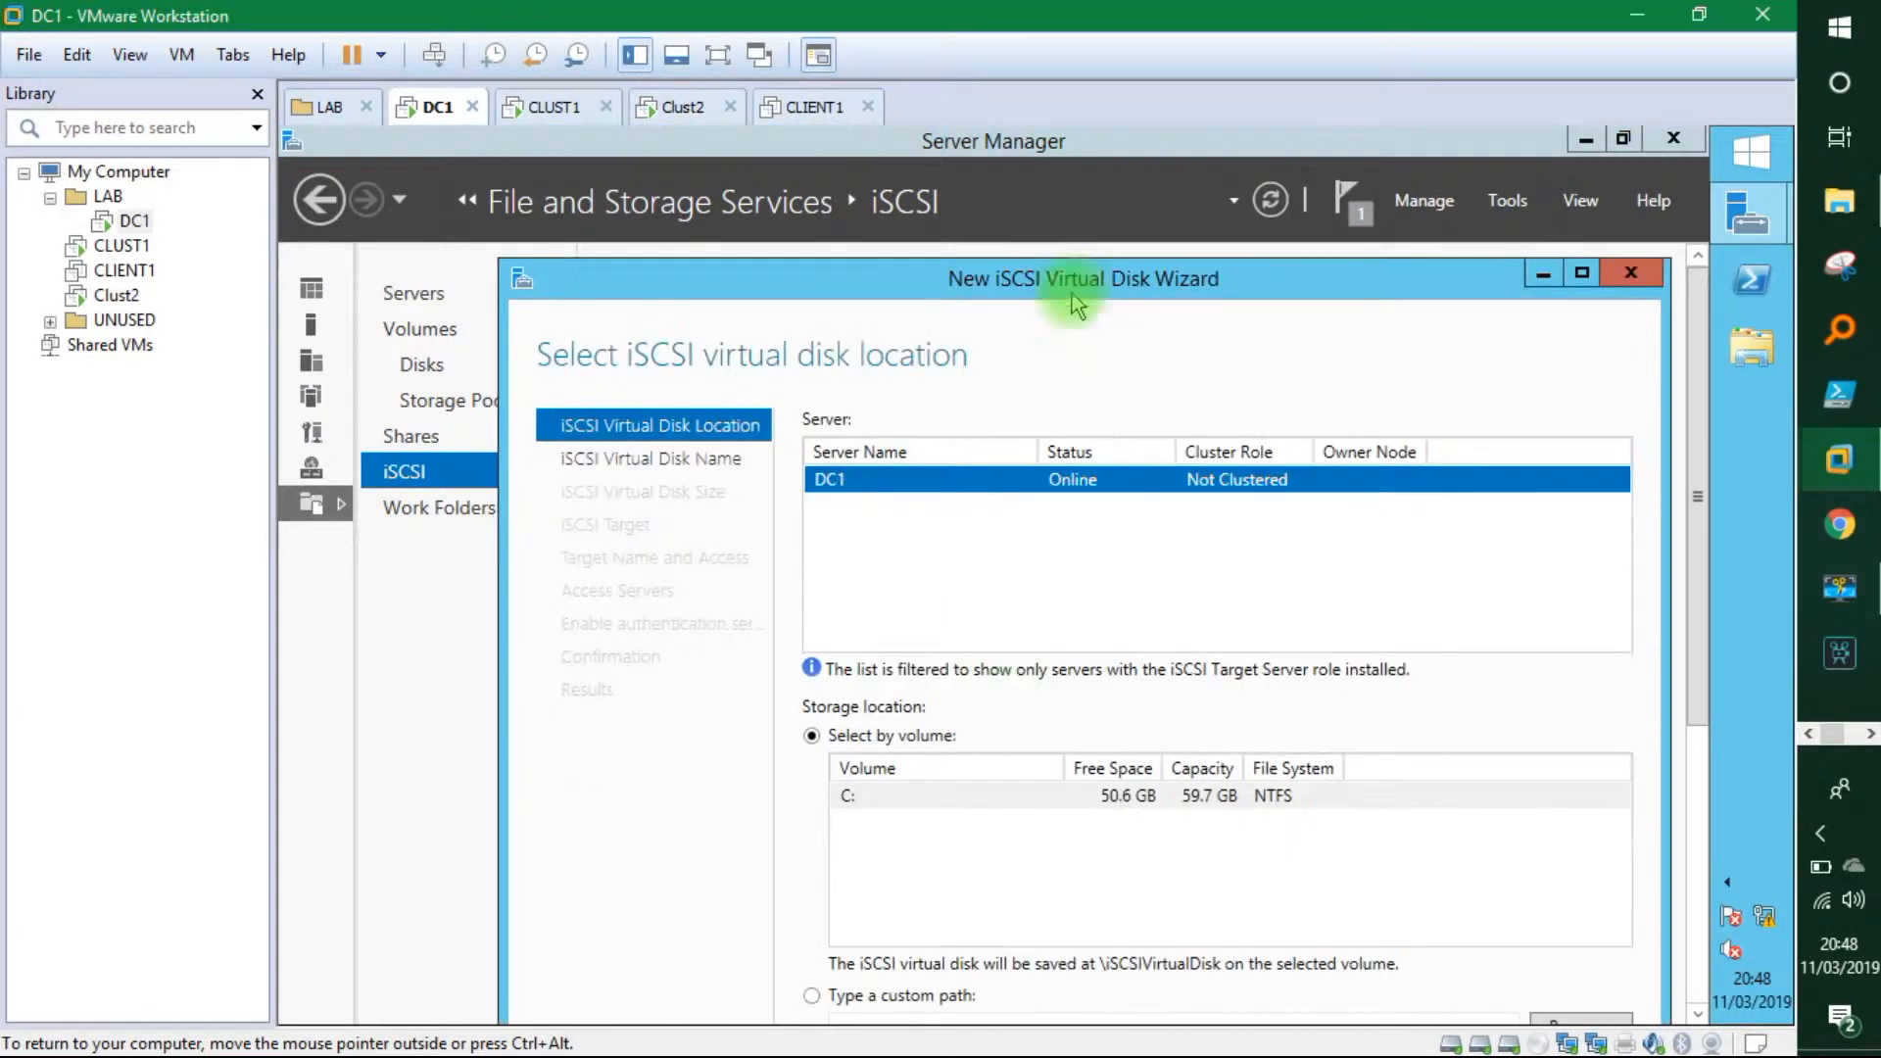
pyautogui.click(1024, 796)
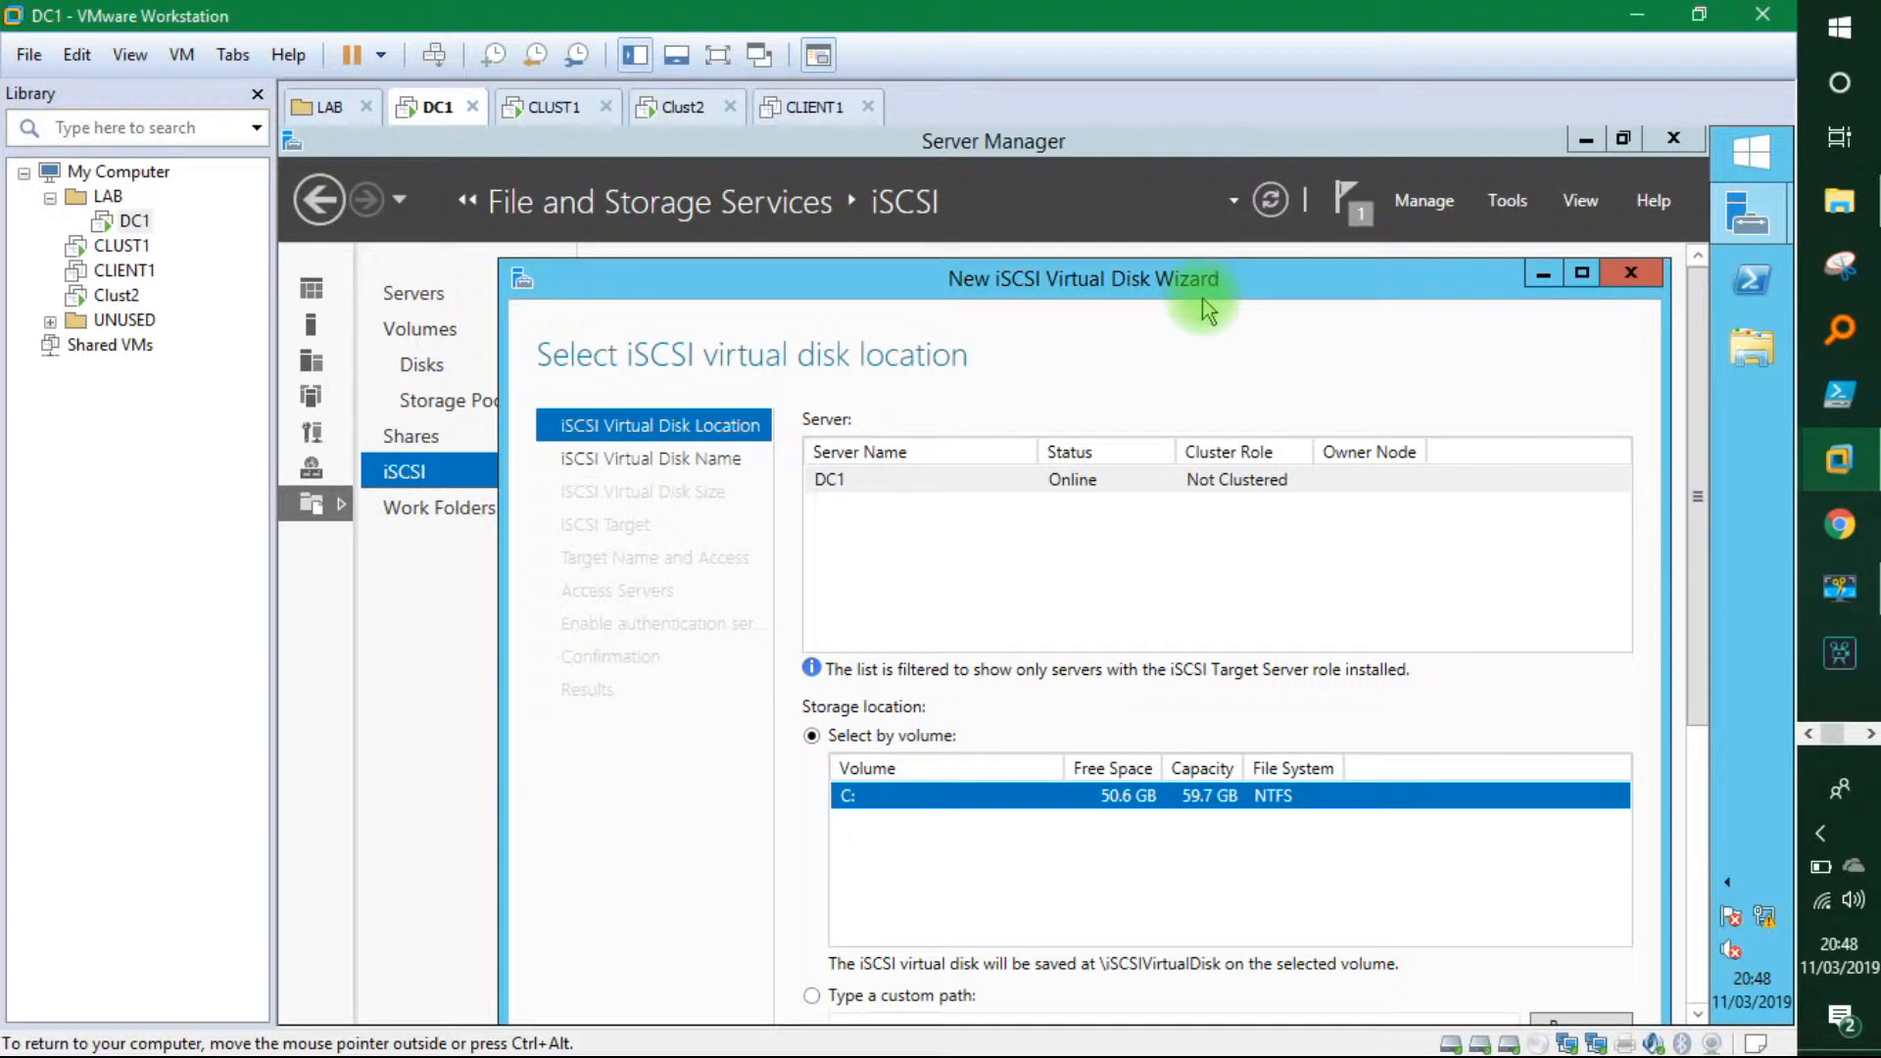
pyautogui.moveTo(1205, 281); pyautogui.dragTo(1203, 201)
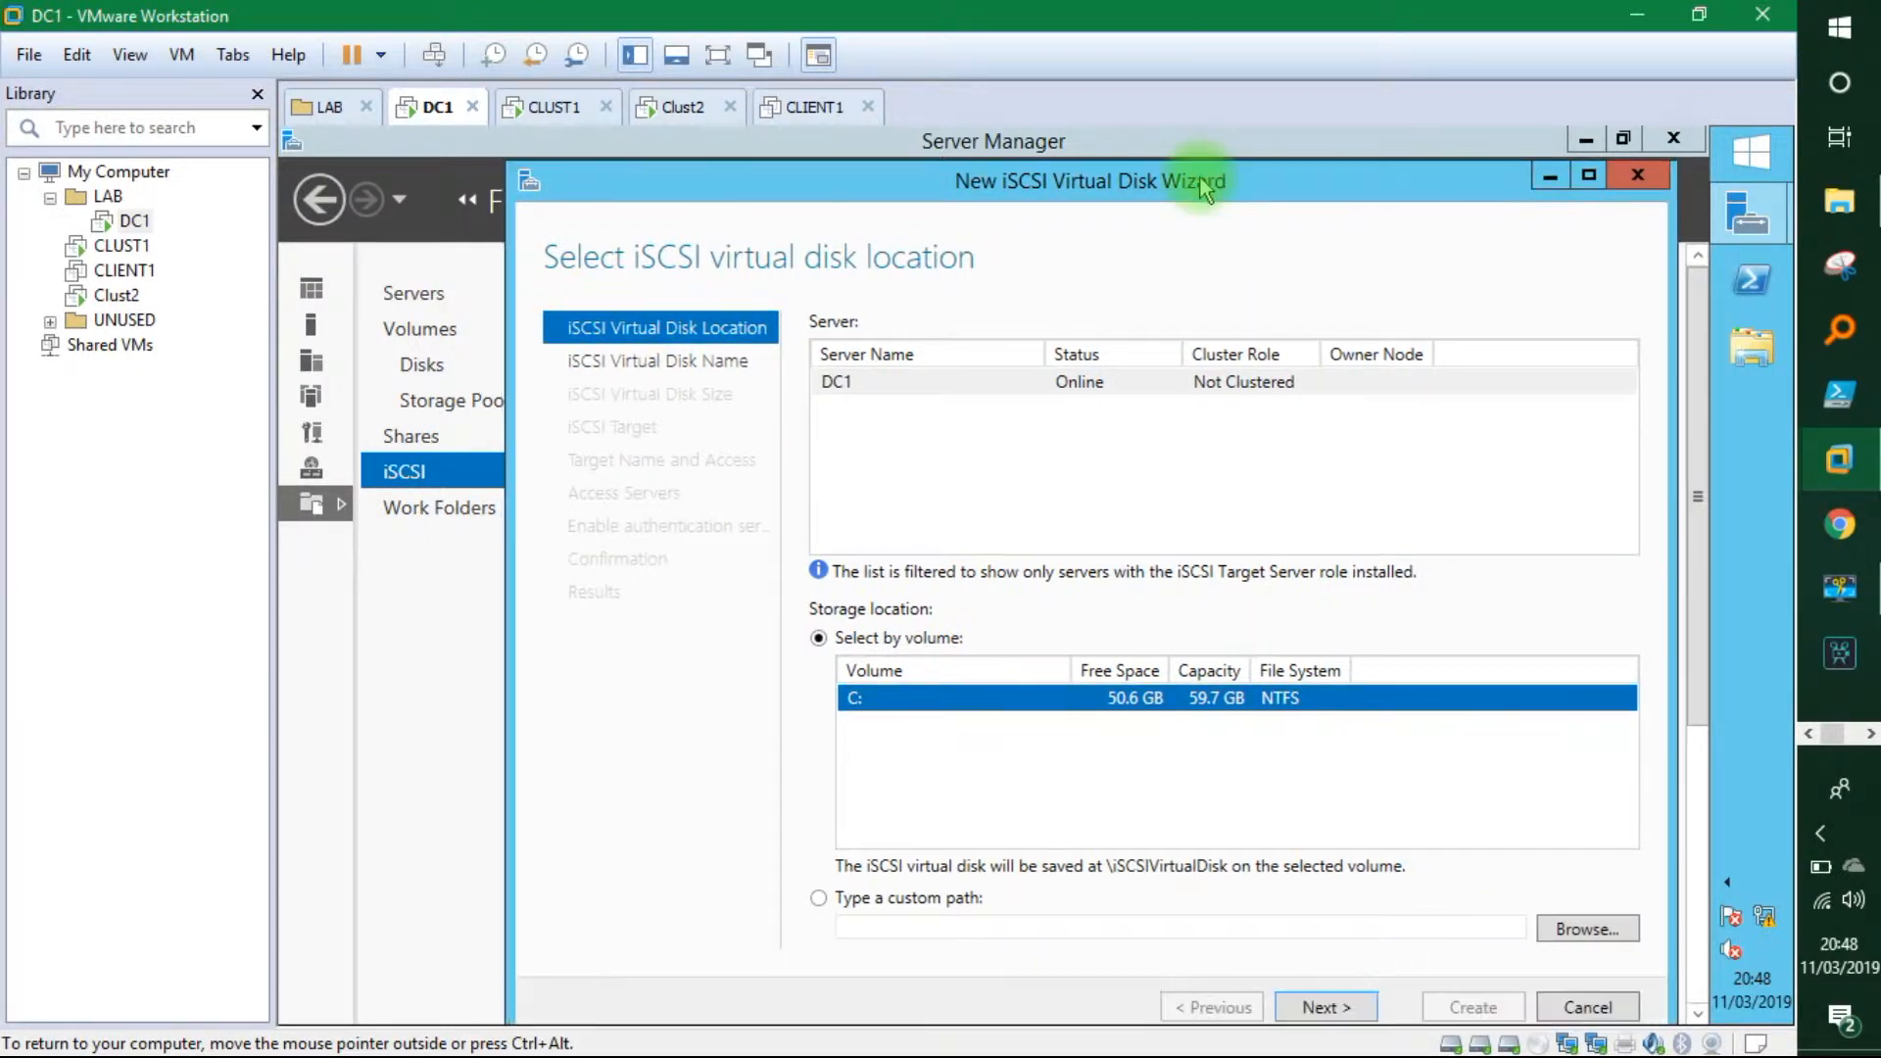
pyautogui.click(1333, 1007)
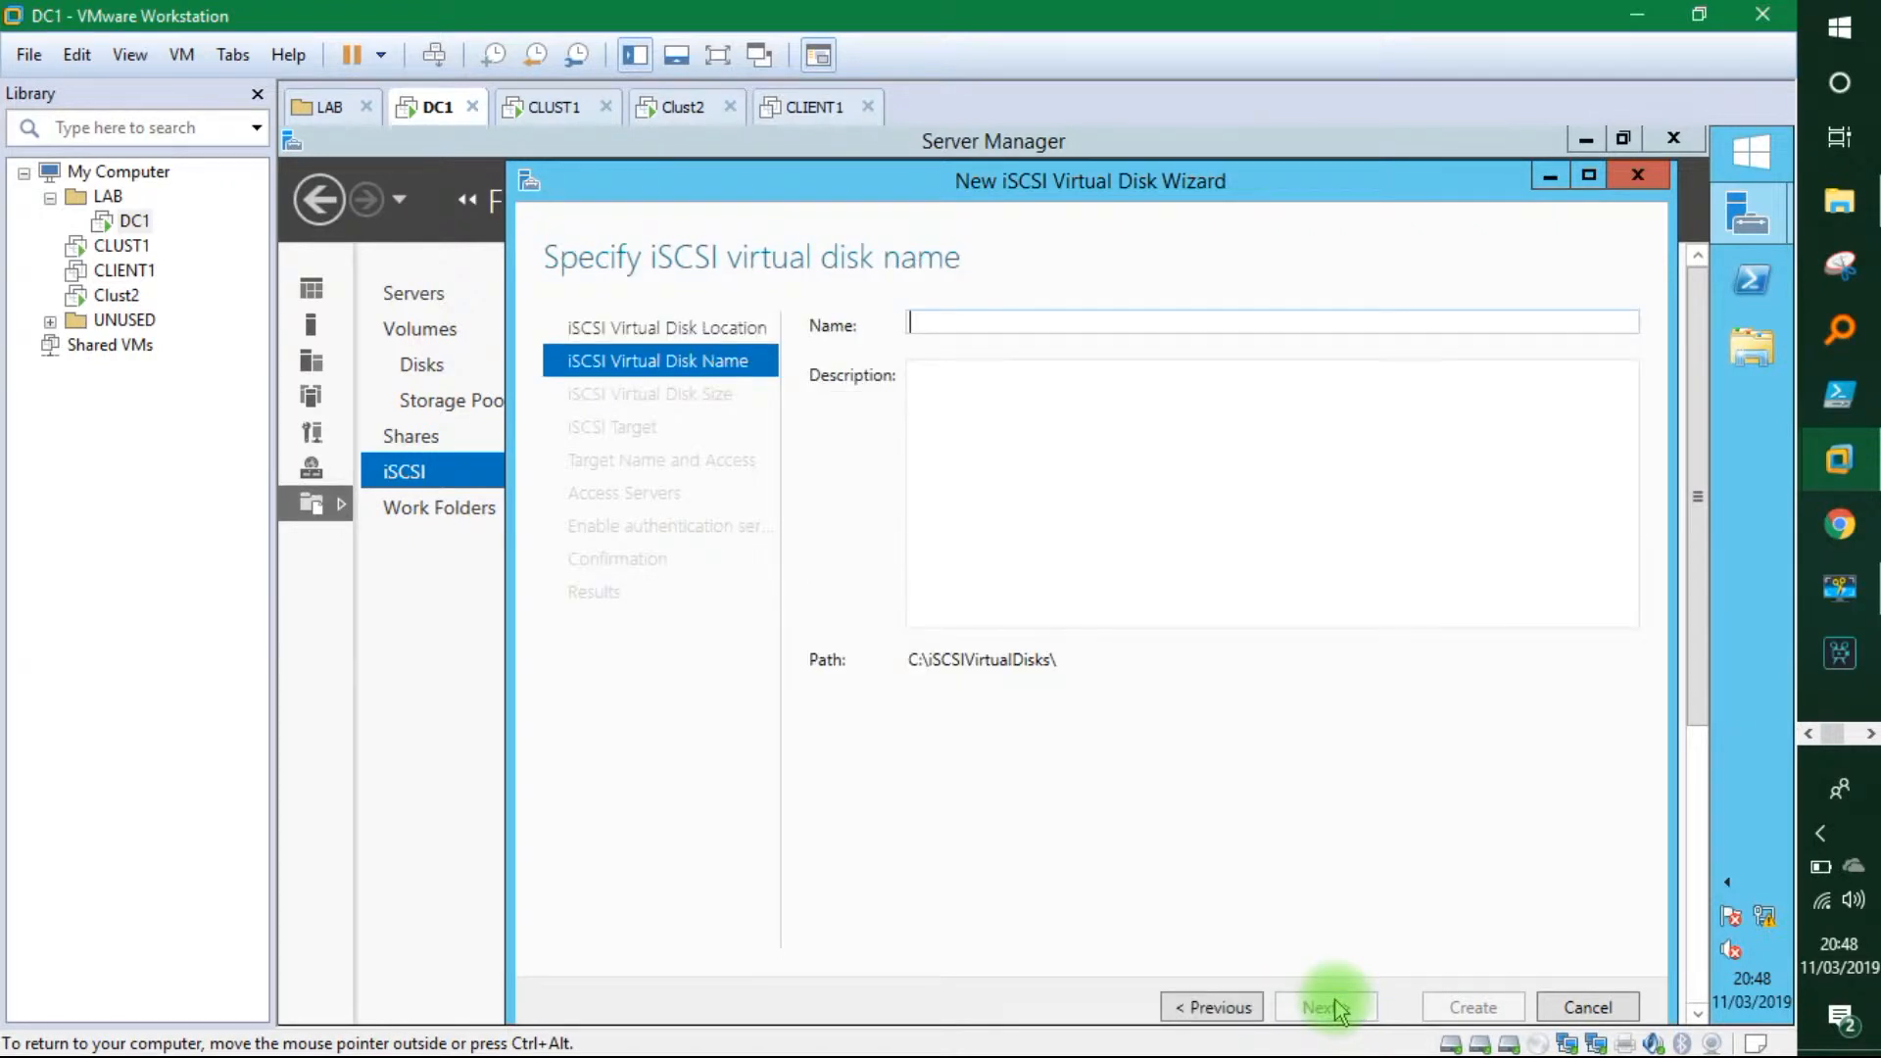
# Create disk shared2, 5 GB dynamically expanding, assigned to the node1andnode2 target.
pyautogui.write('shared2')
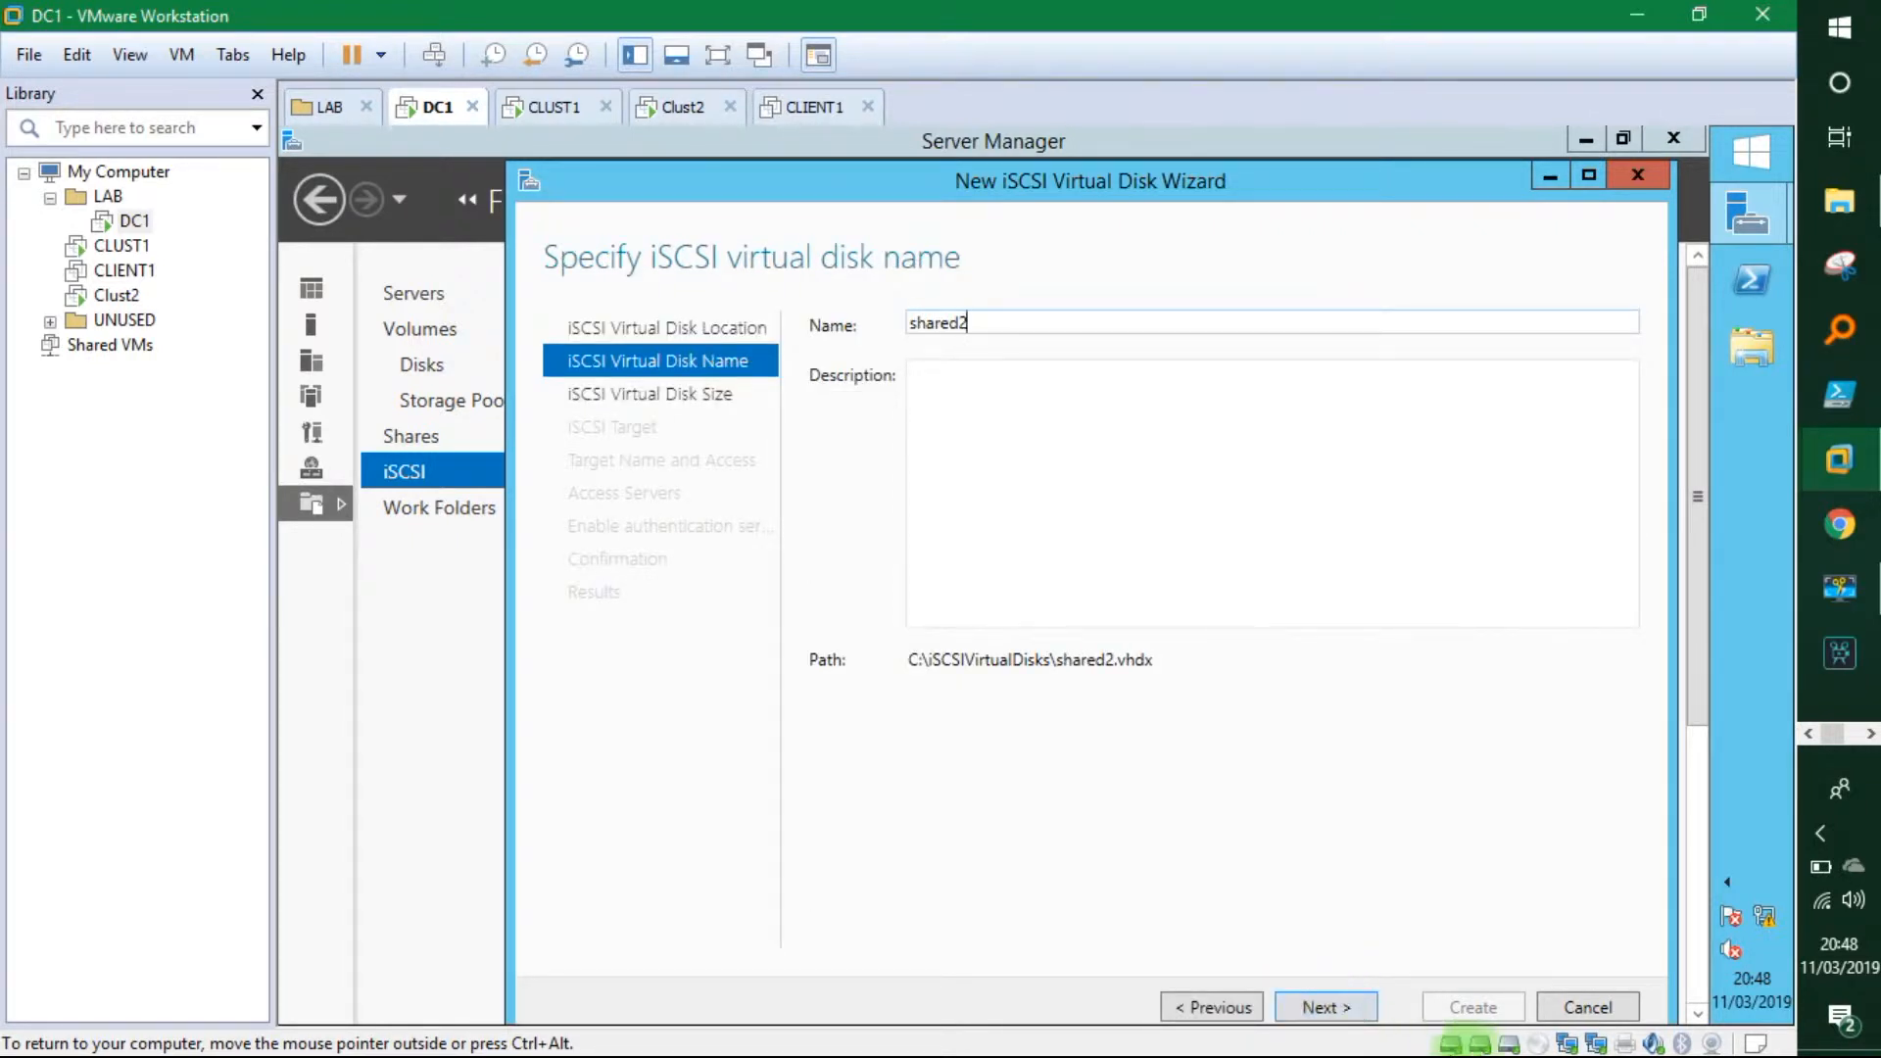
pyautogui.click(1337, 1007)
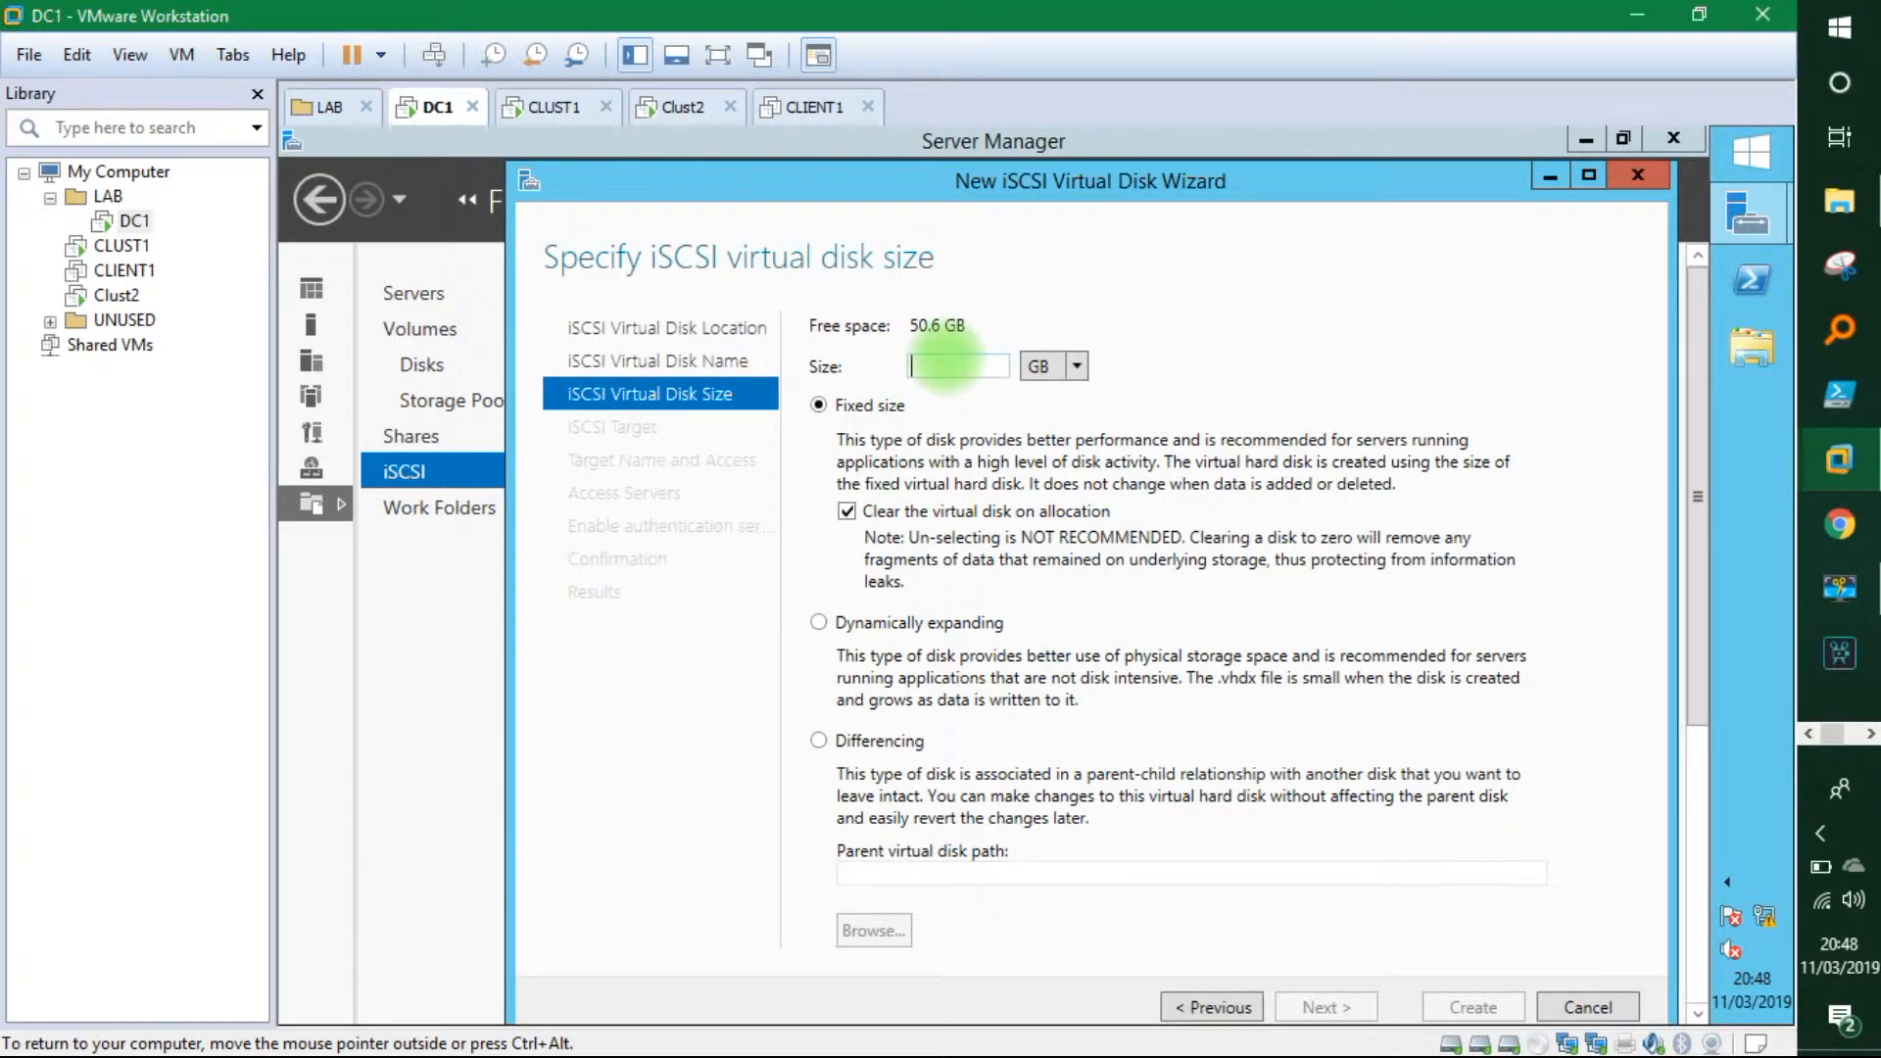
pyautogui.write('5')
pyautogui.click(821, 622)
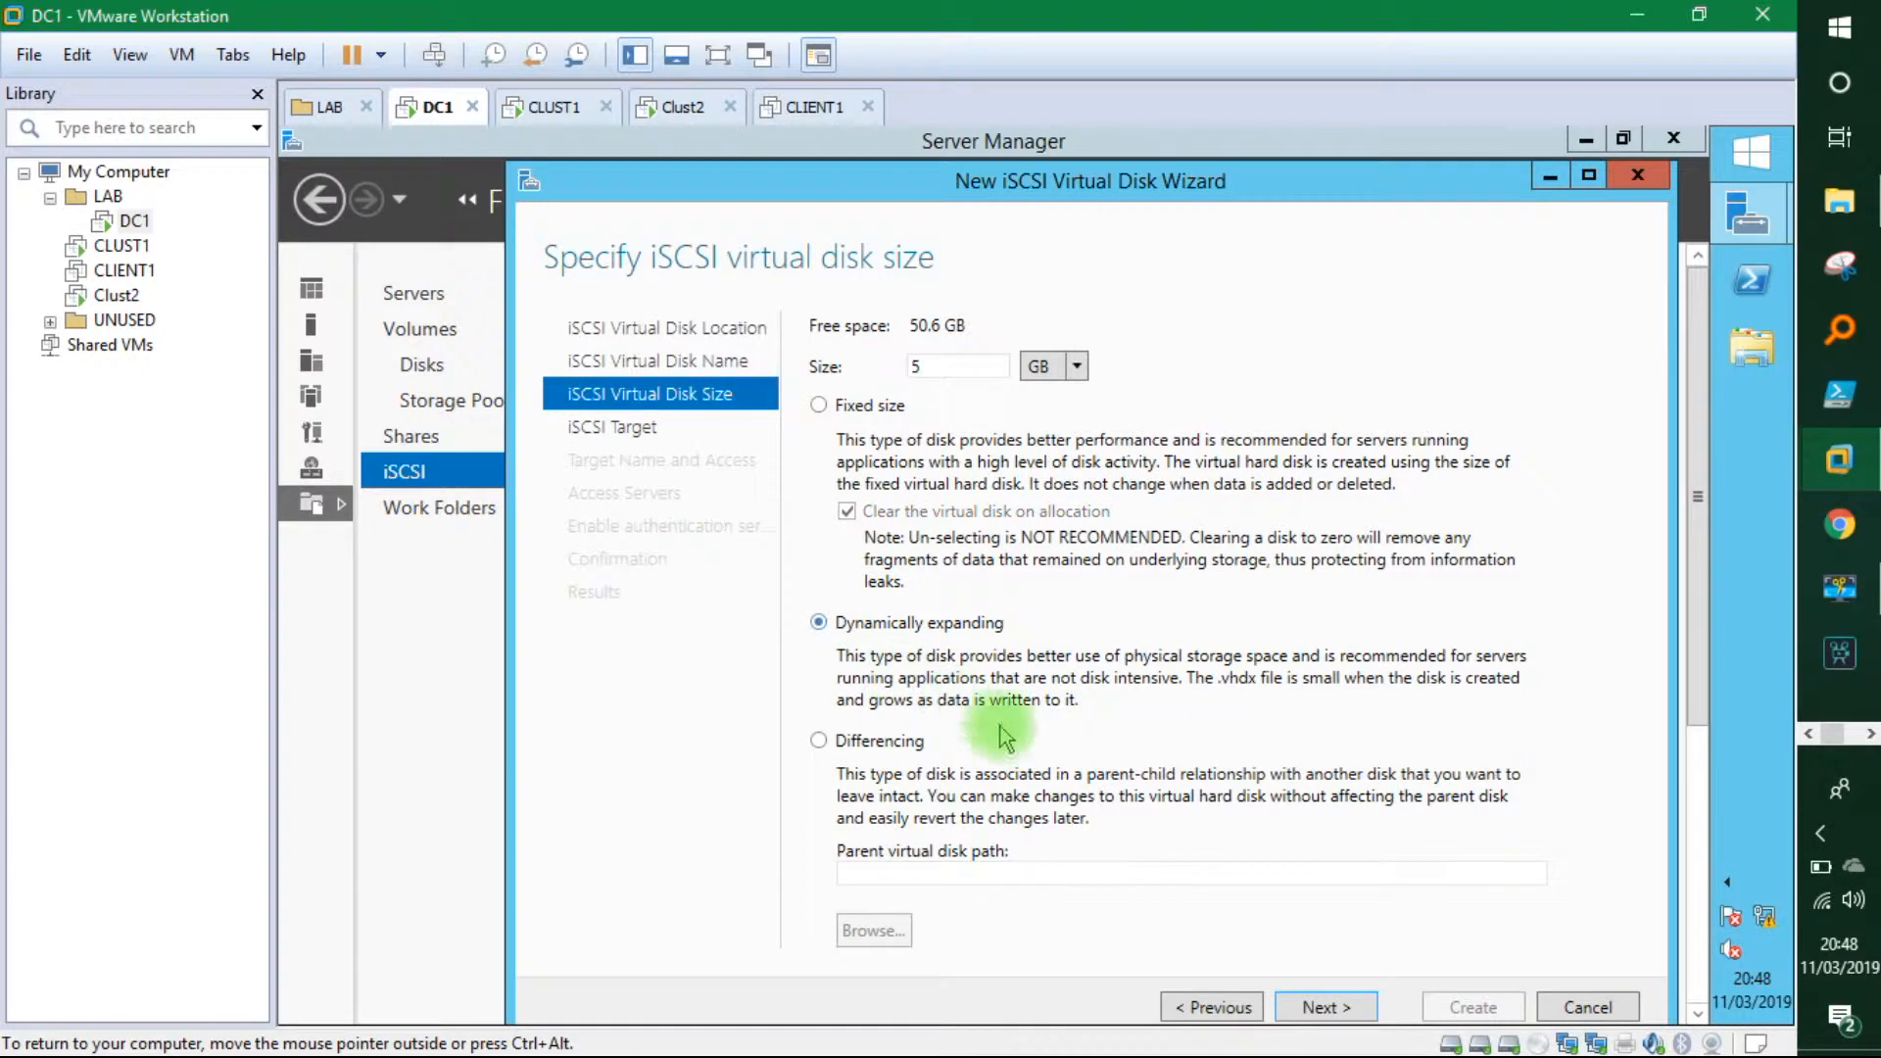
pyautogui.click(1327, 1007)
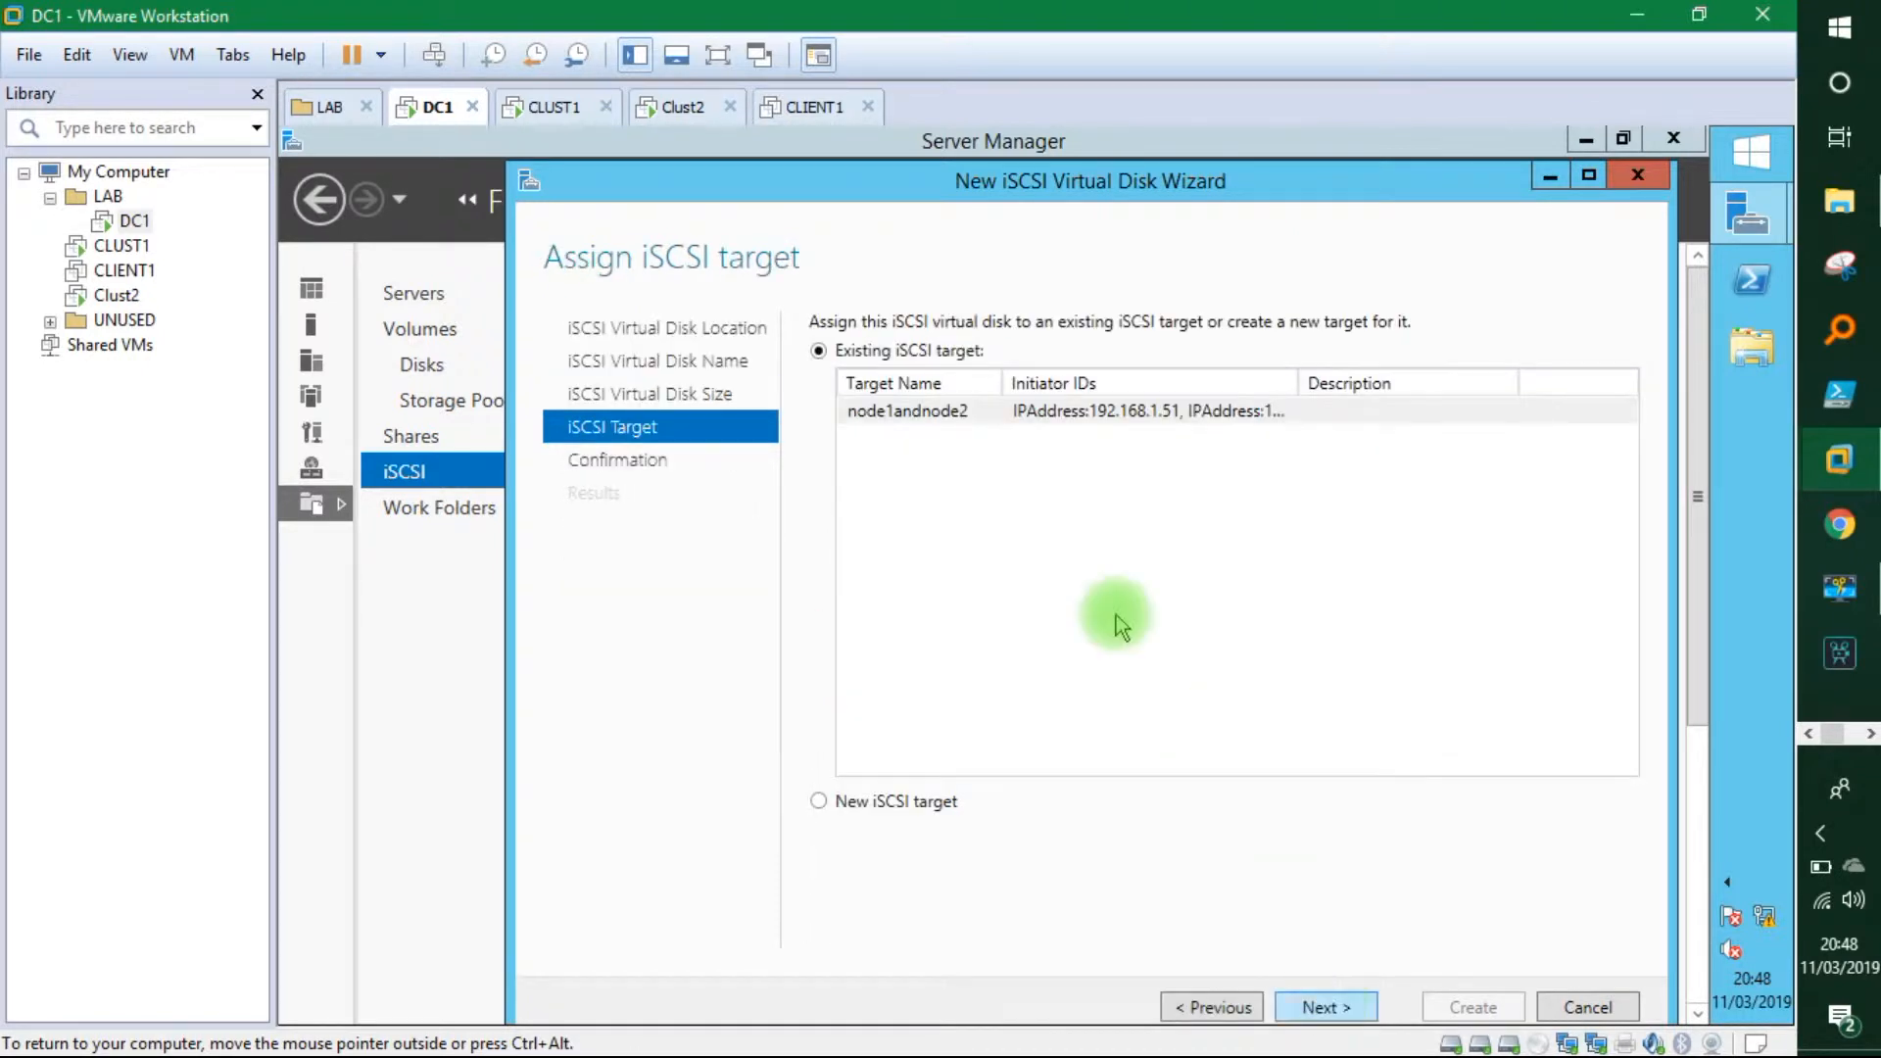
pyautogui.click(991, 416)
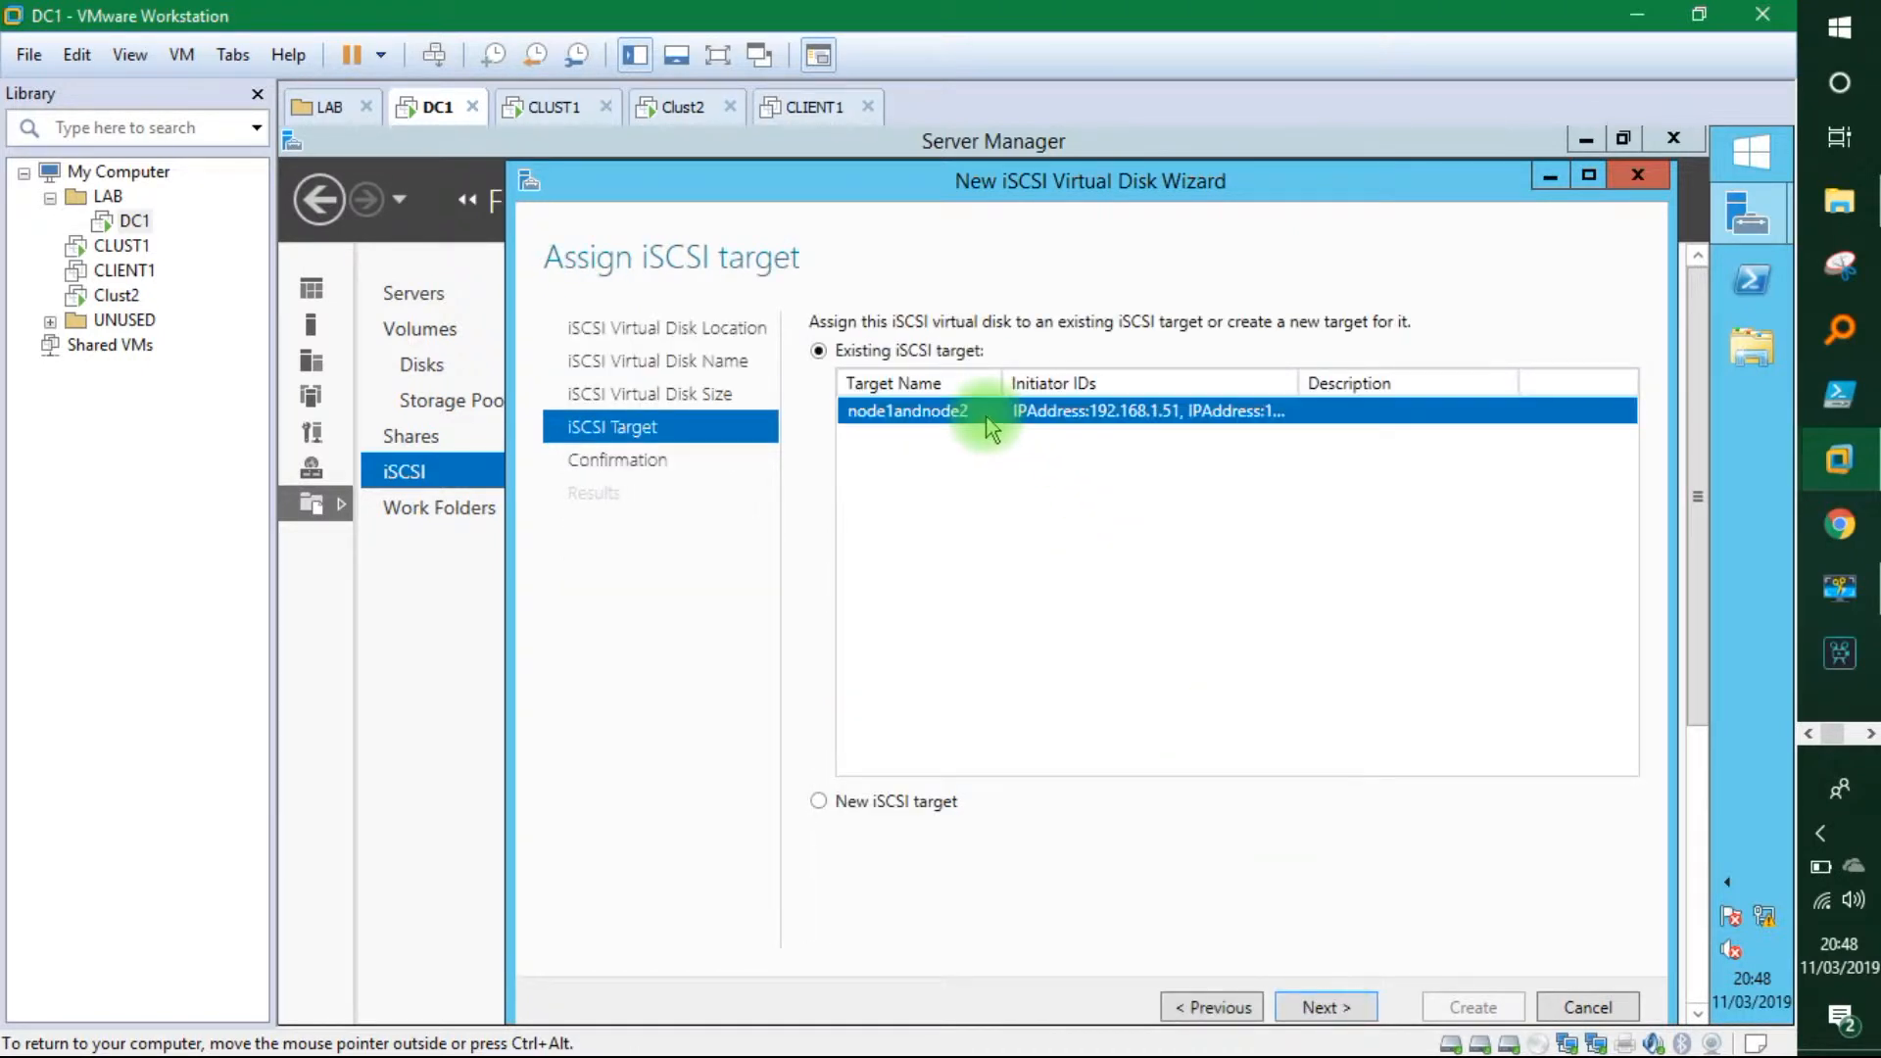
pyautogui.click(1338, 1010)
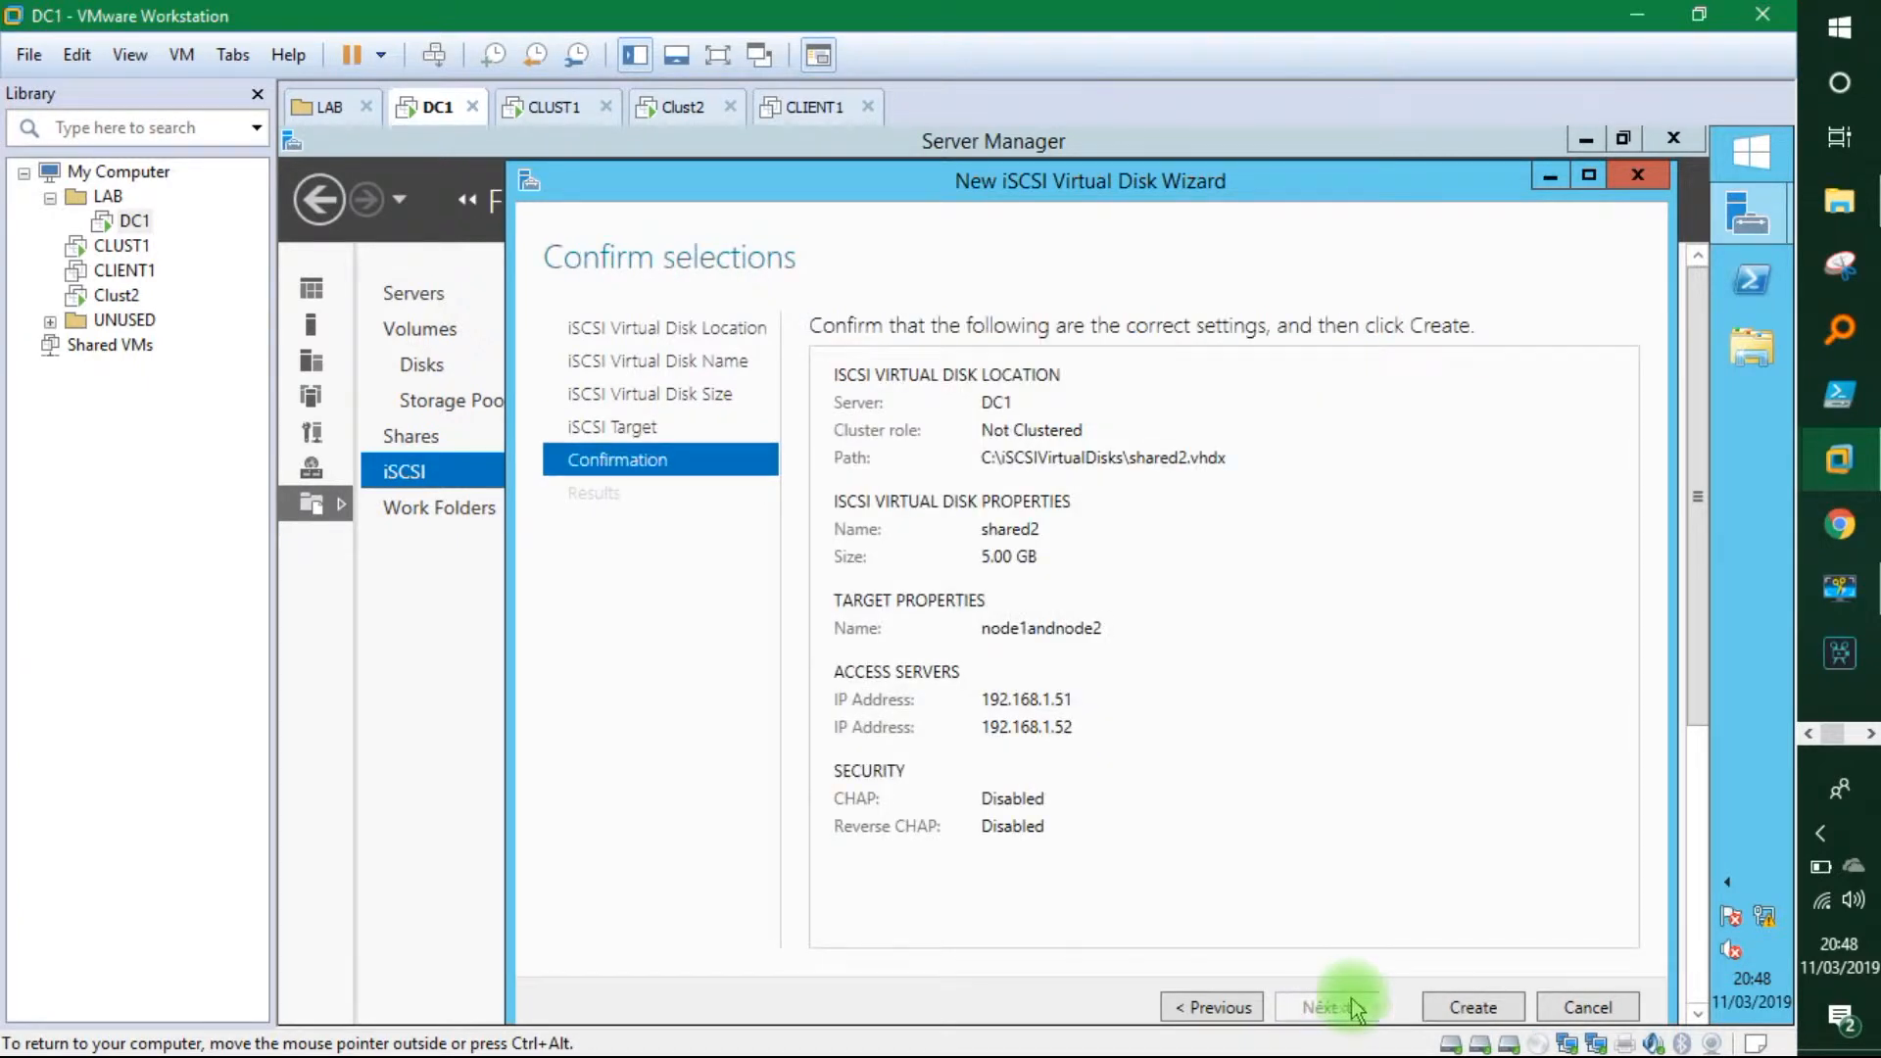
pyautogui.click(1470, 1007)
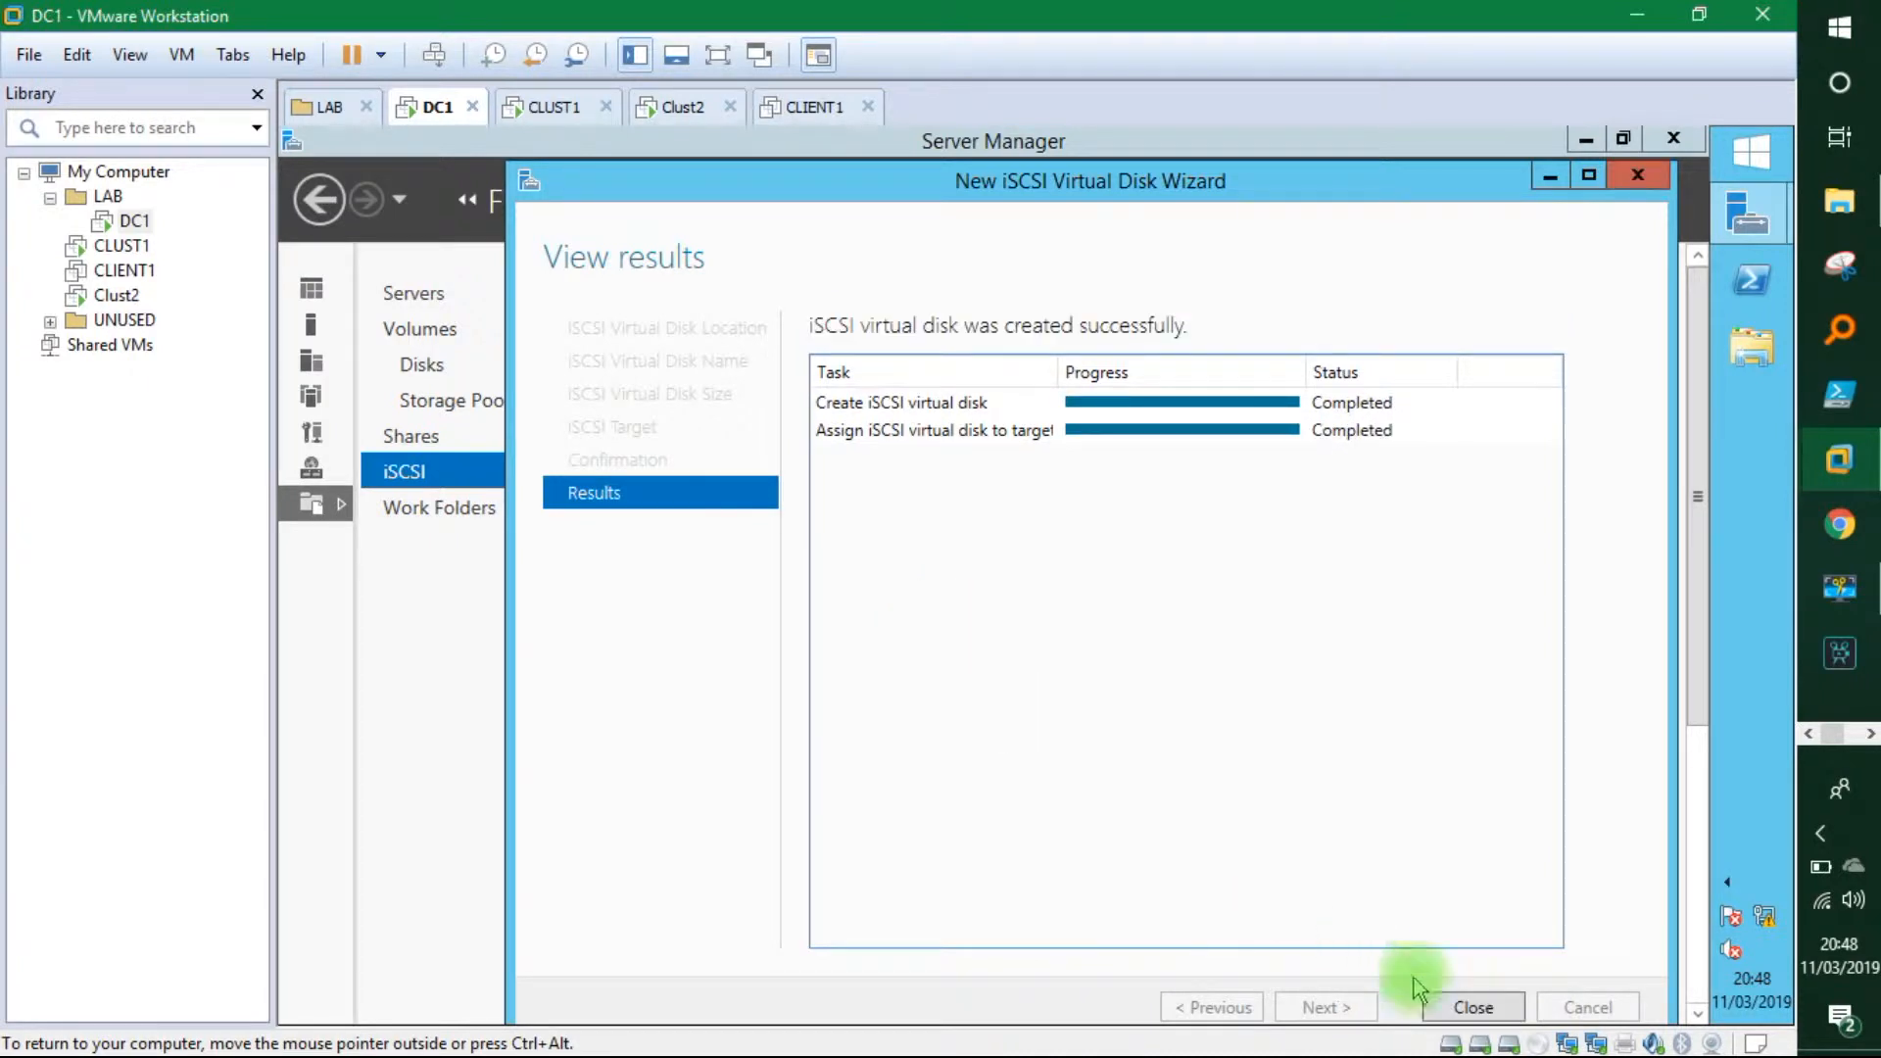
pyautogui.click(1466, 1007)
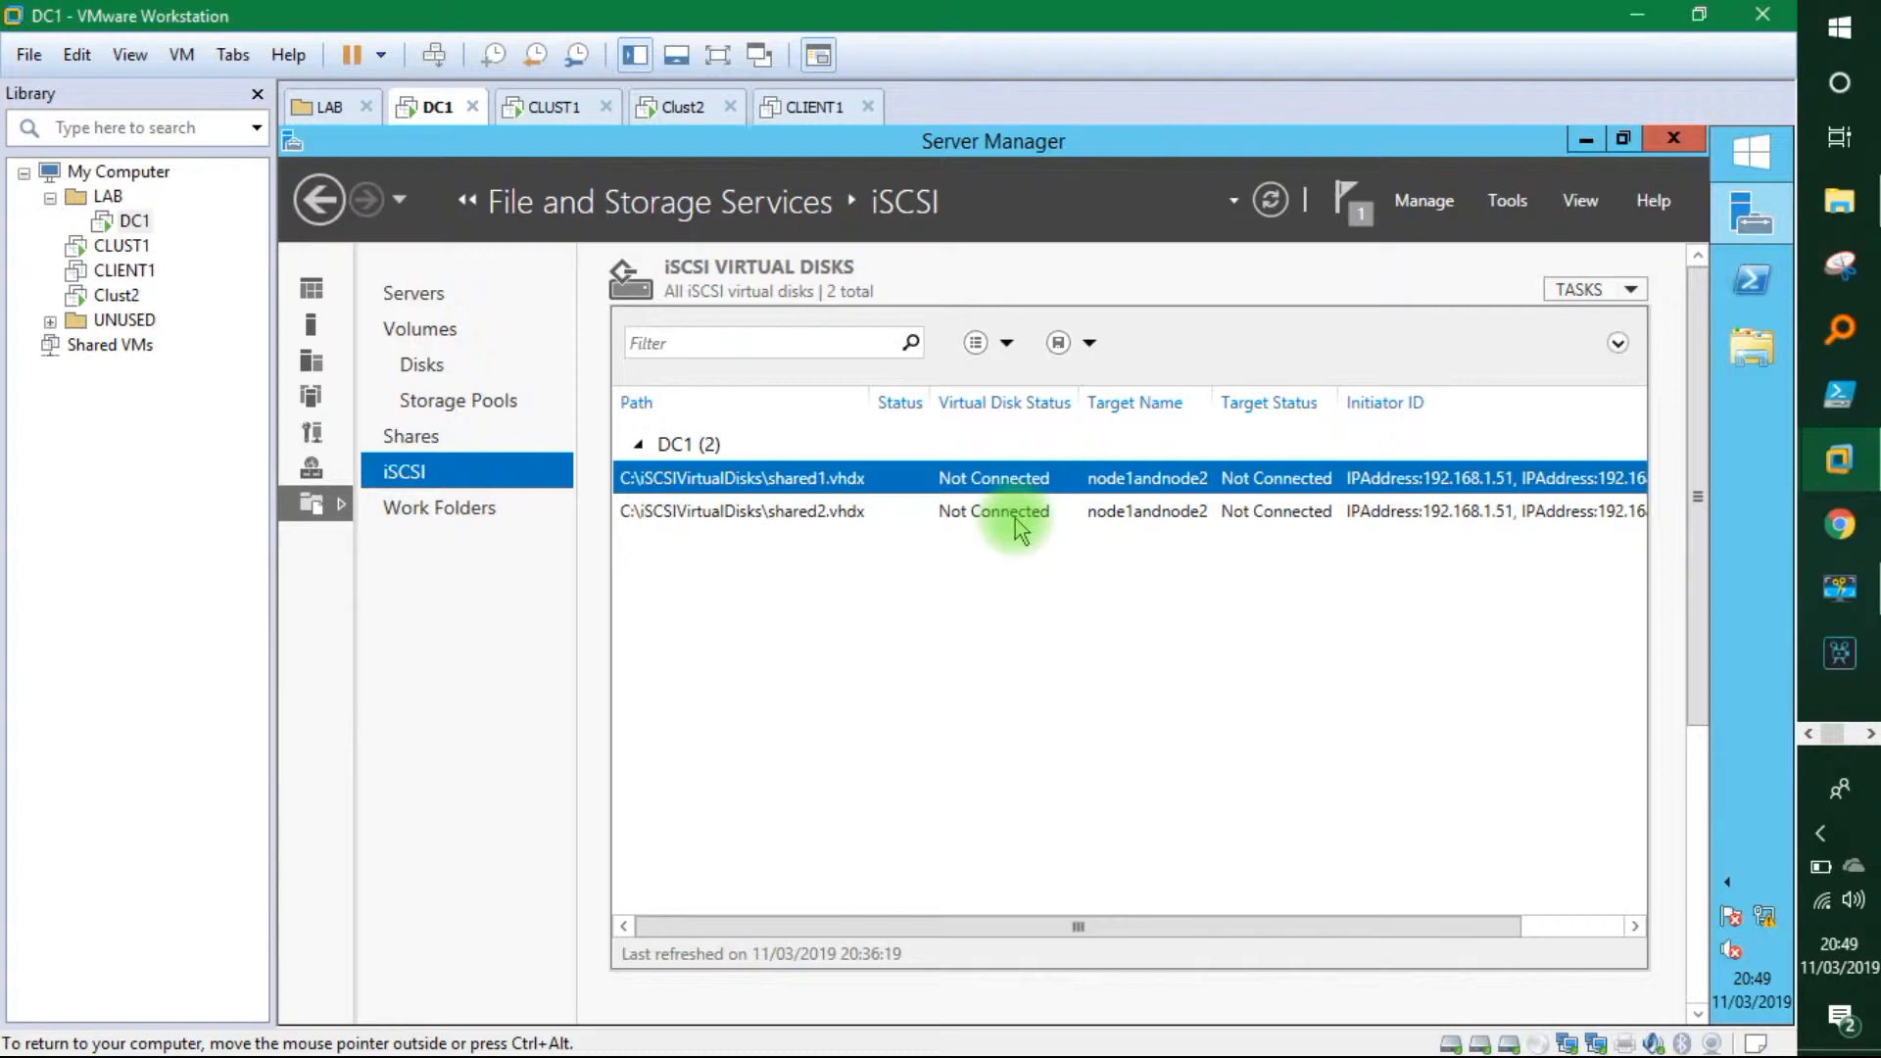
# Close CLUST1's ipconfig command window, check DC1, then return to CLUST1.
pyautogui.click(545, 108)
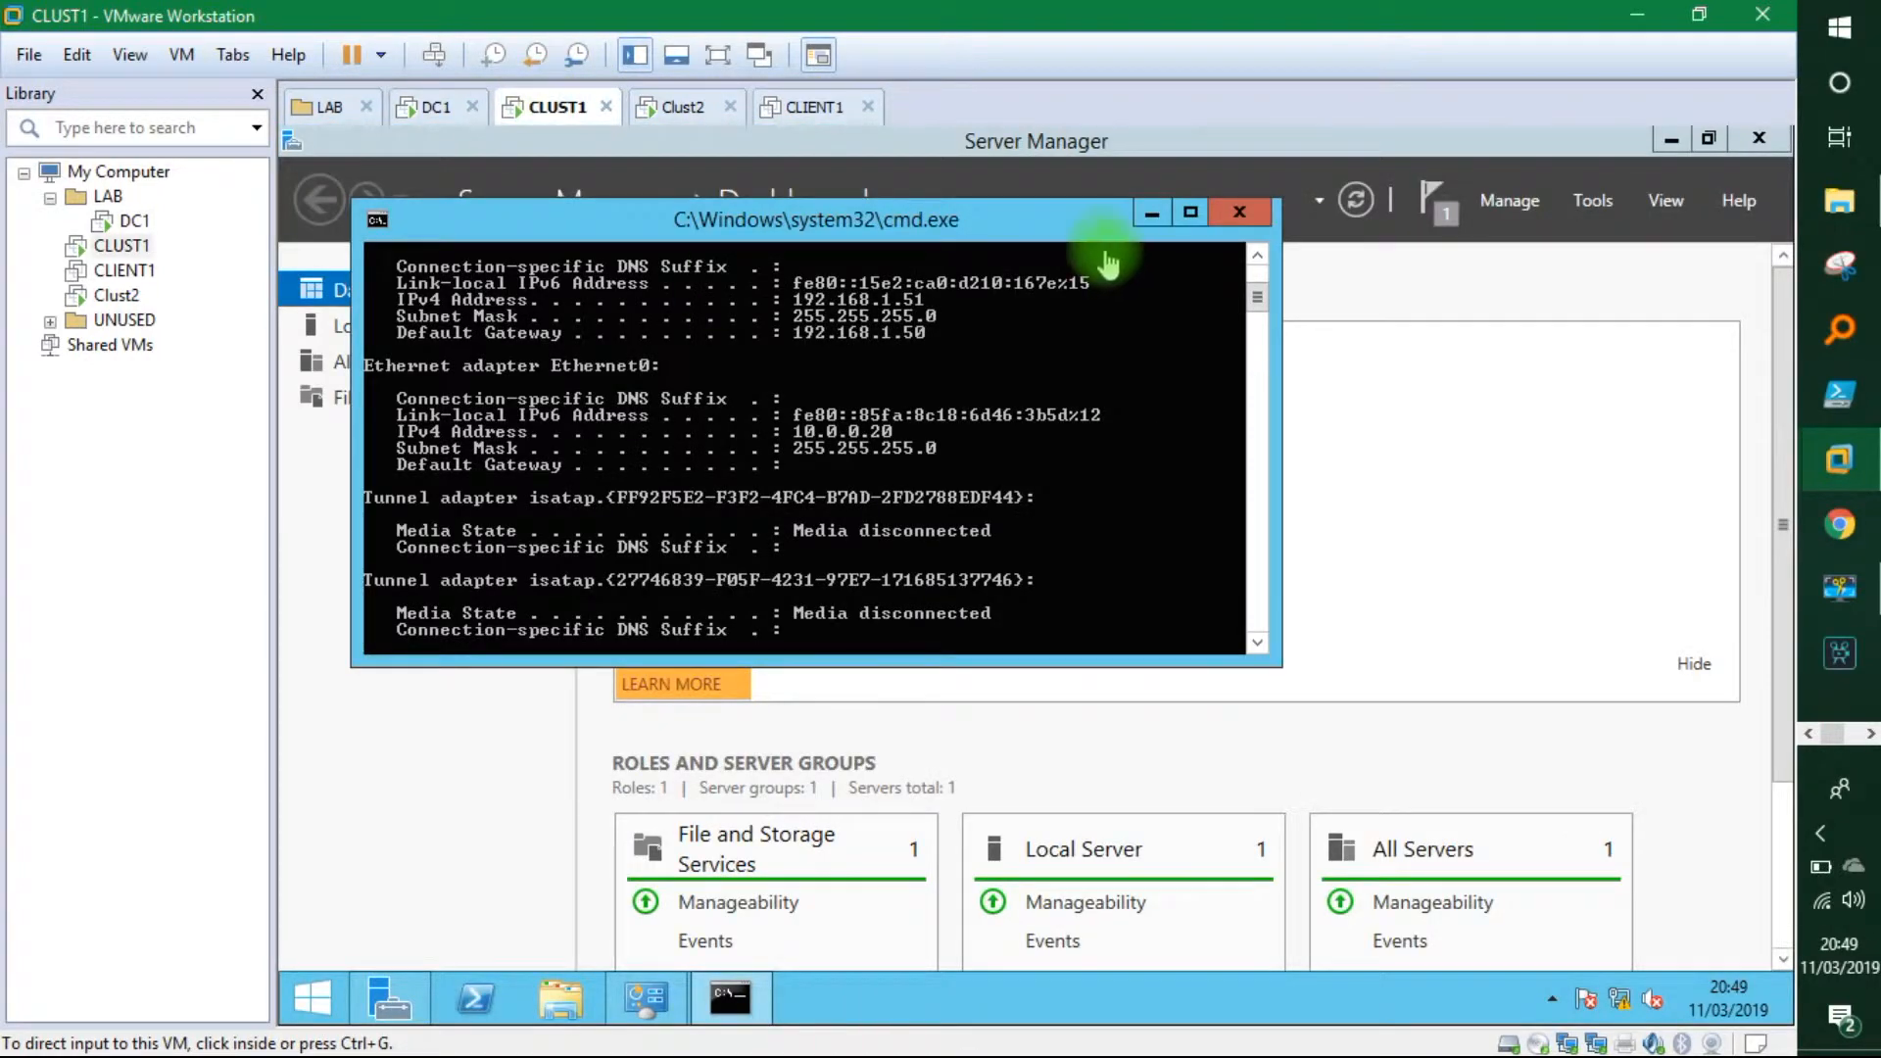
pyautogui.click(1240, 213)
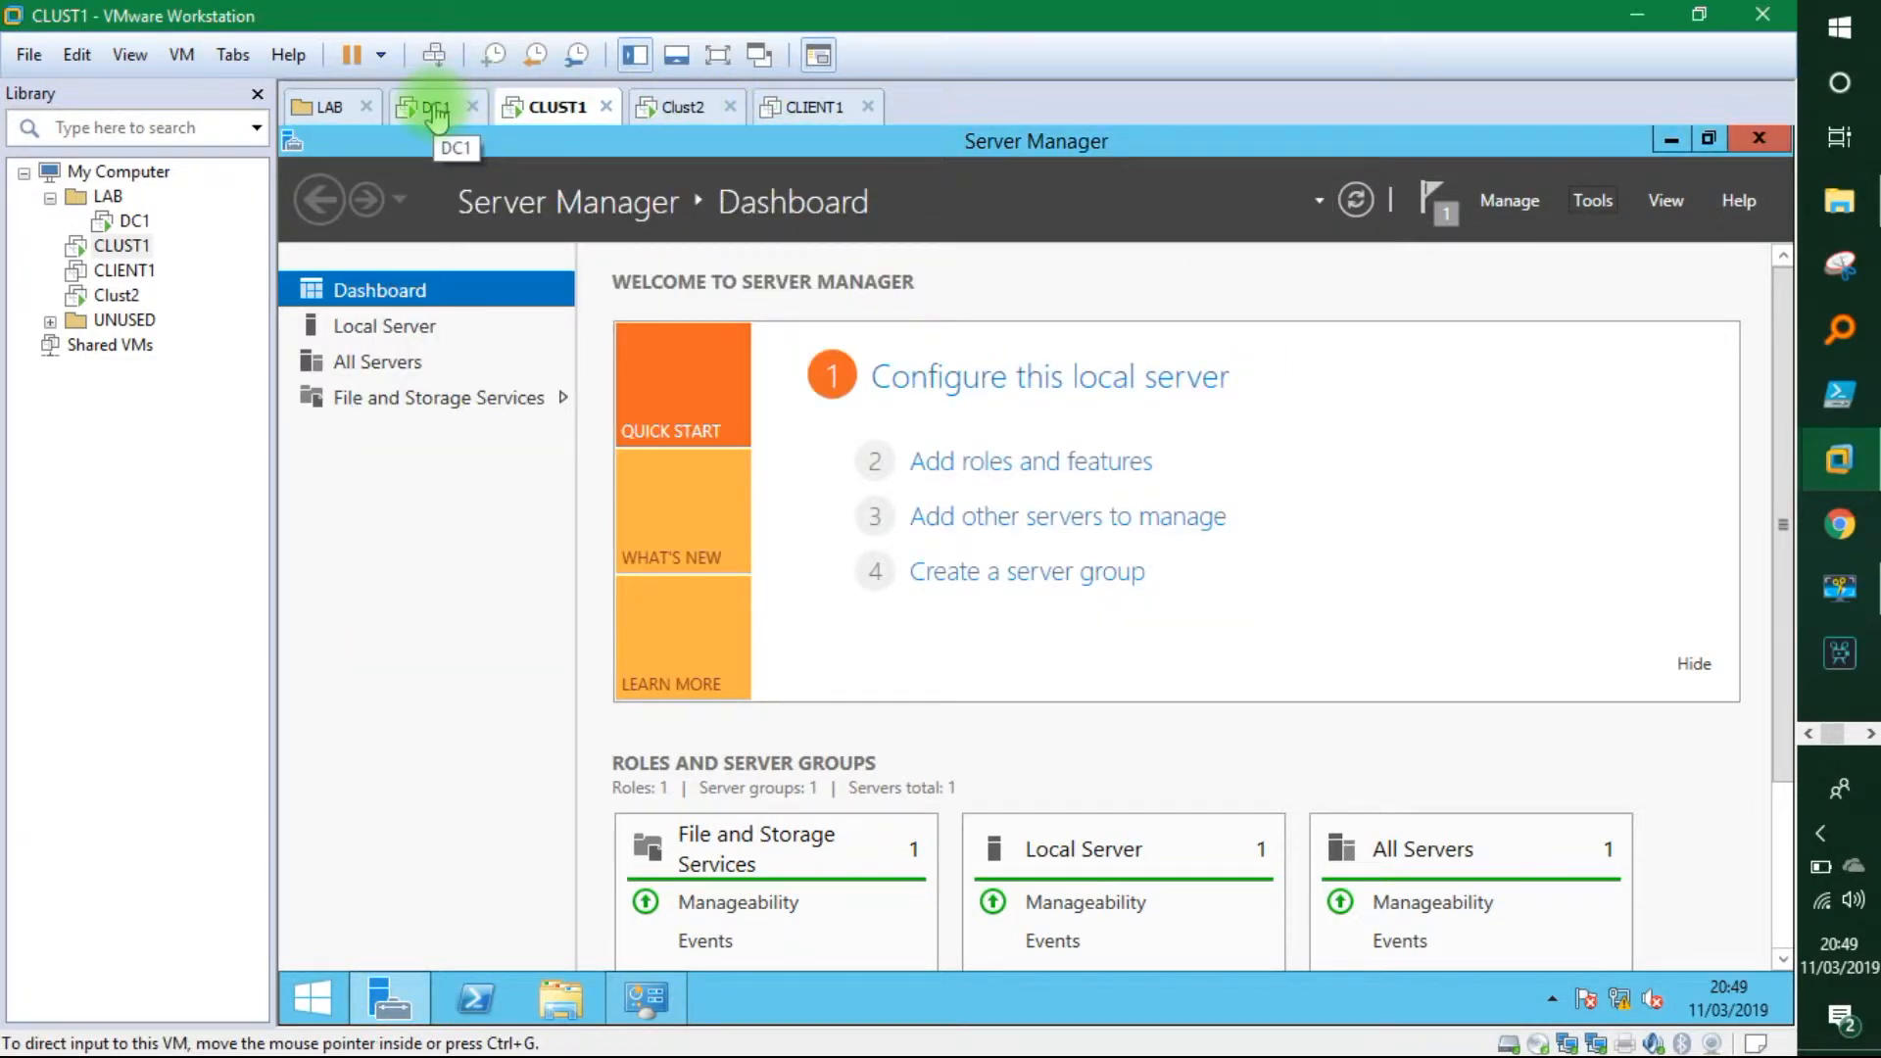
pyautogui.click(435, 110)
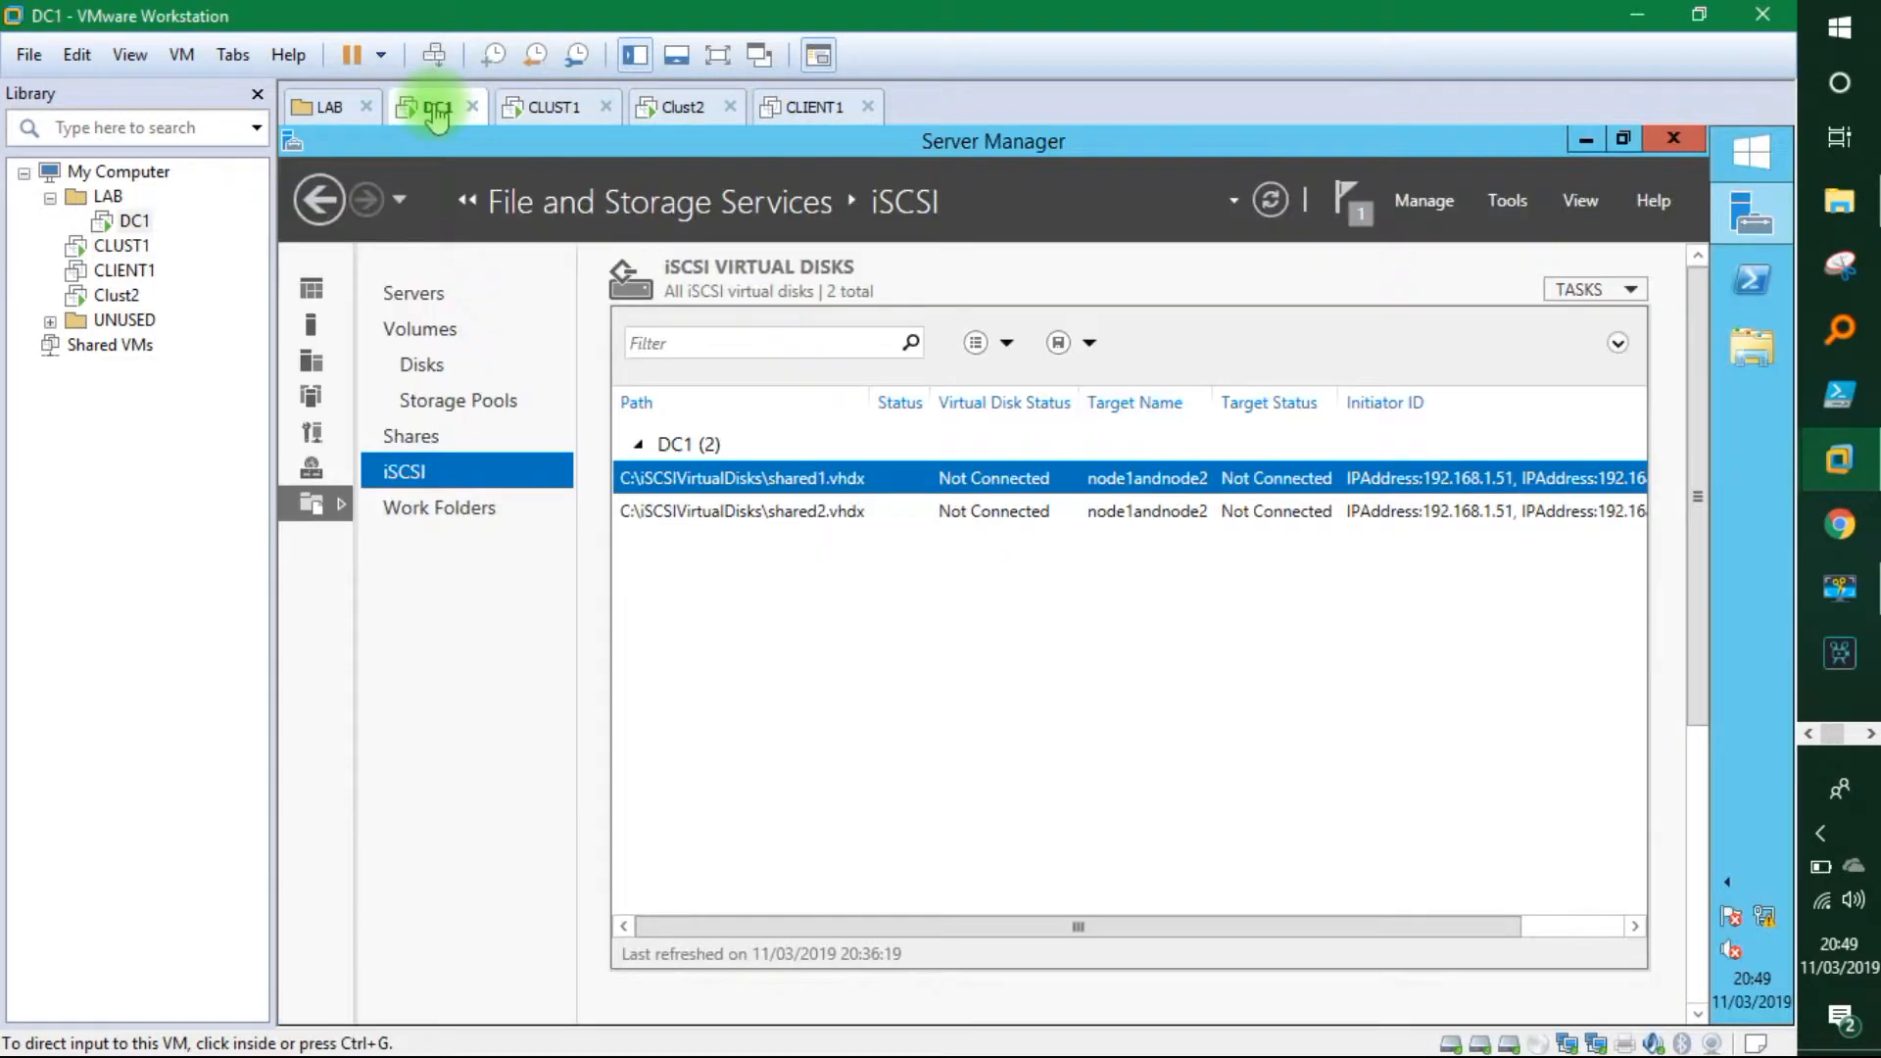
pyautogui.click(551, 111)
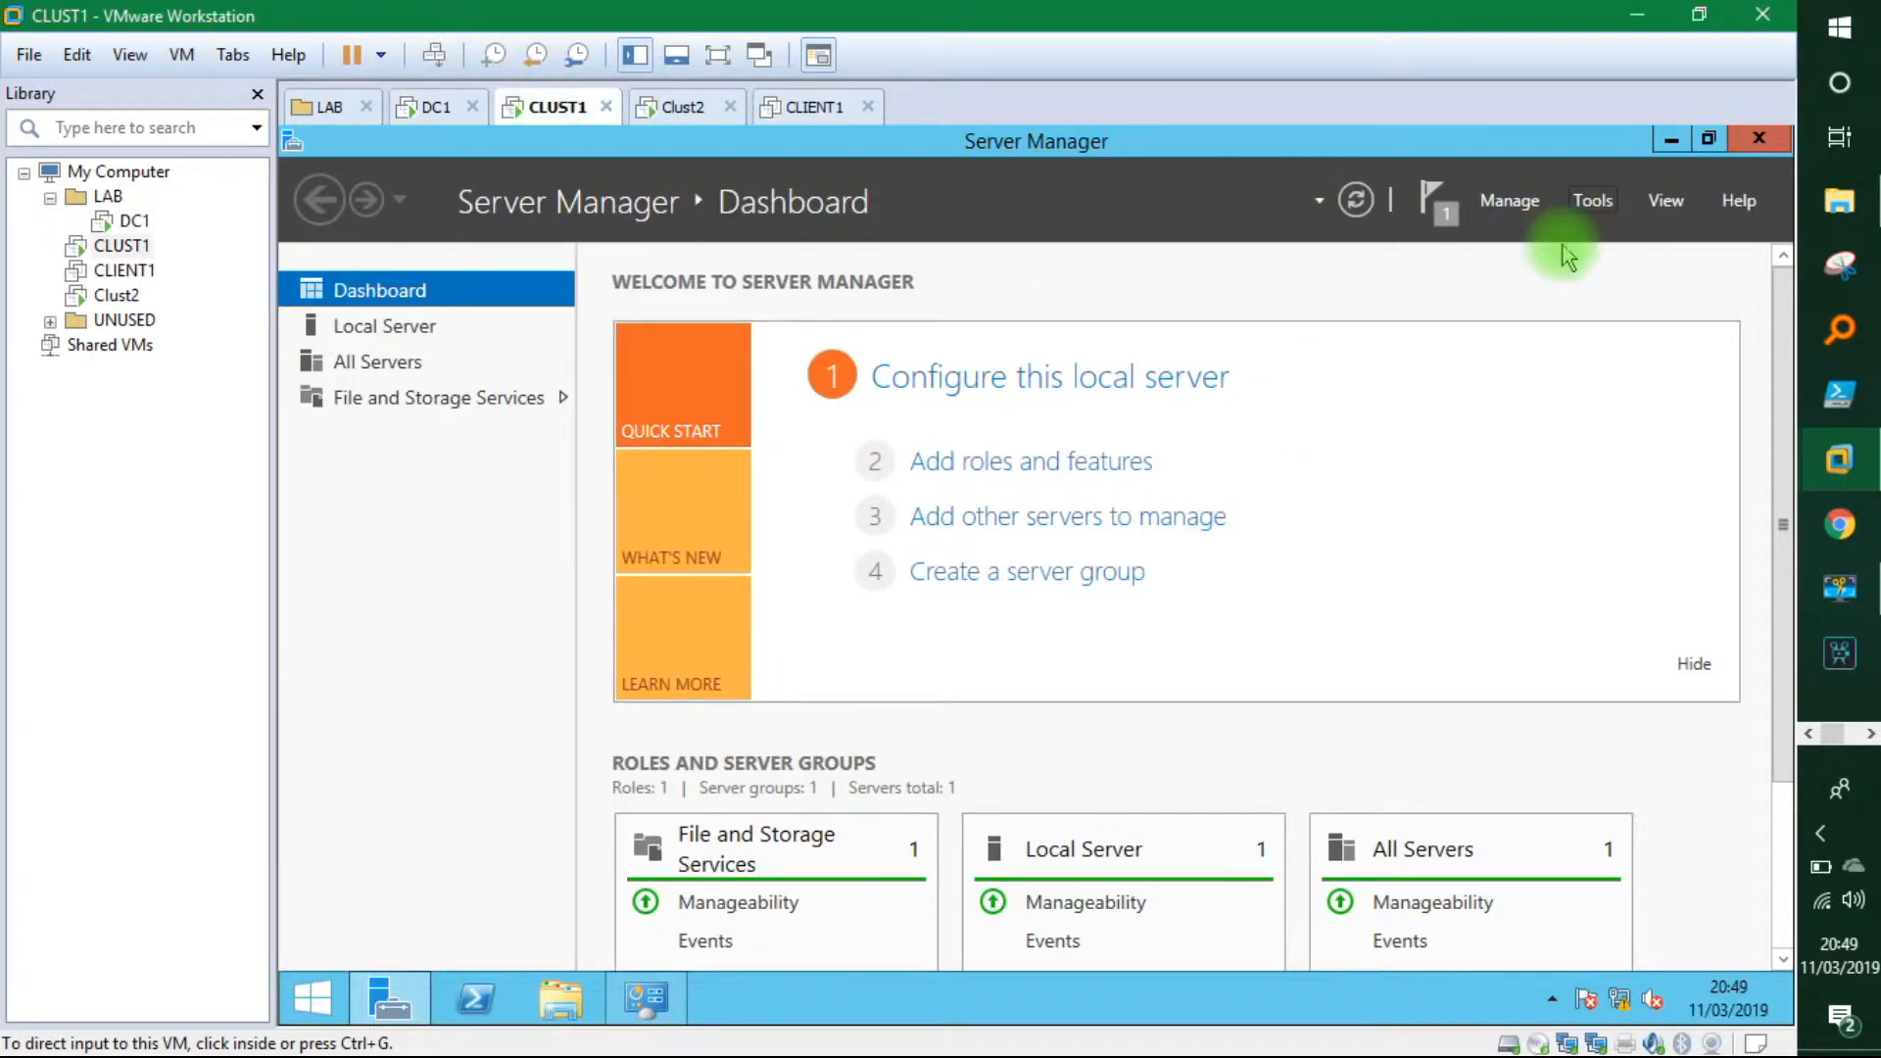
# Launch iSCSI Initiator on CLUST1 and start the Microsoft iSCSI service.
pyautogui.click(1590, 207)
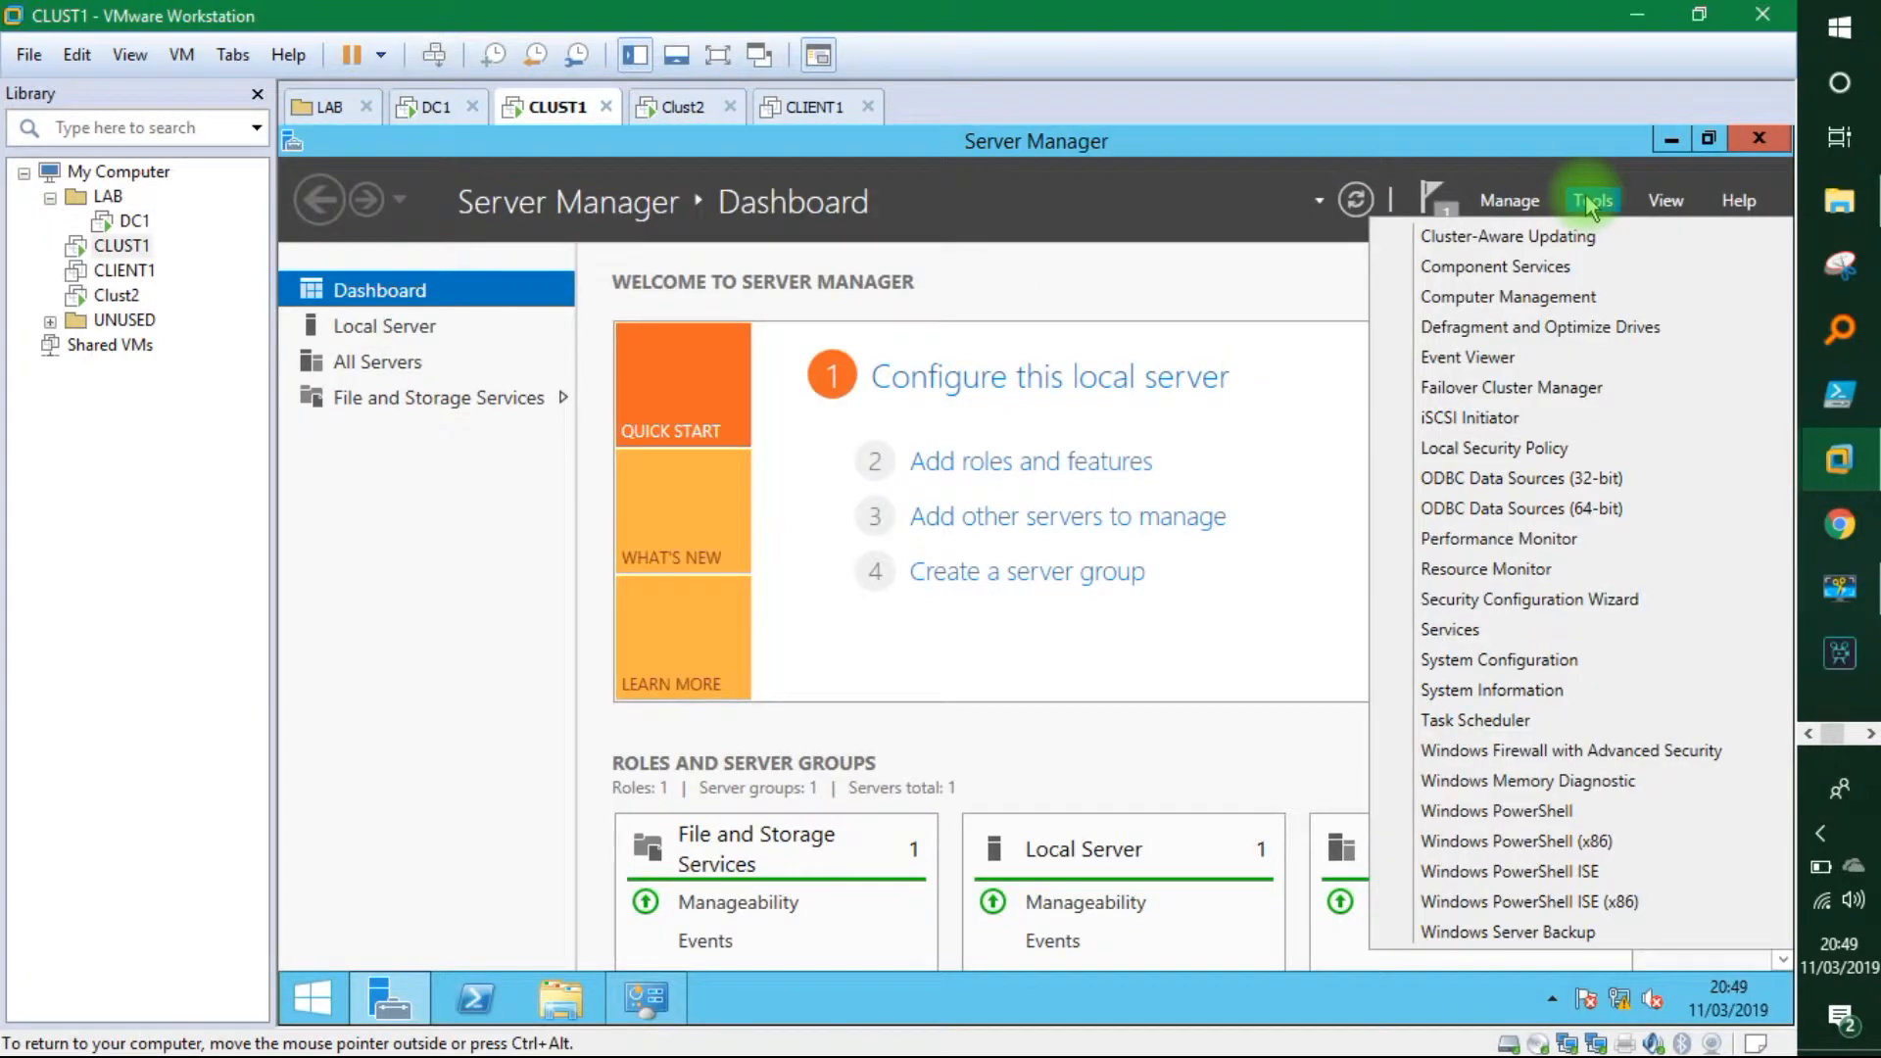
pyautogui.click(1490, 419)
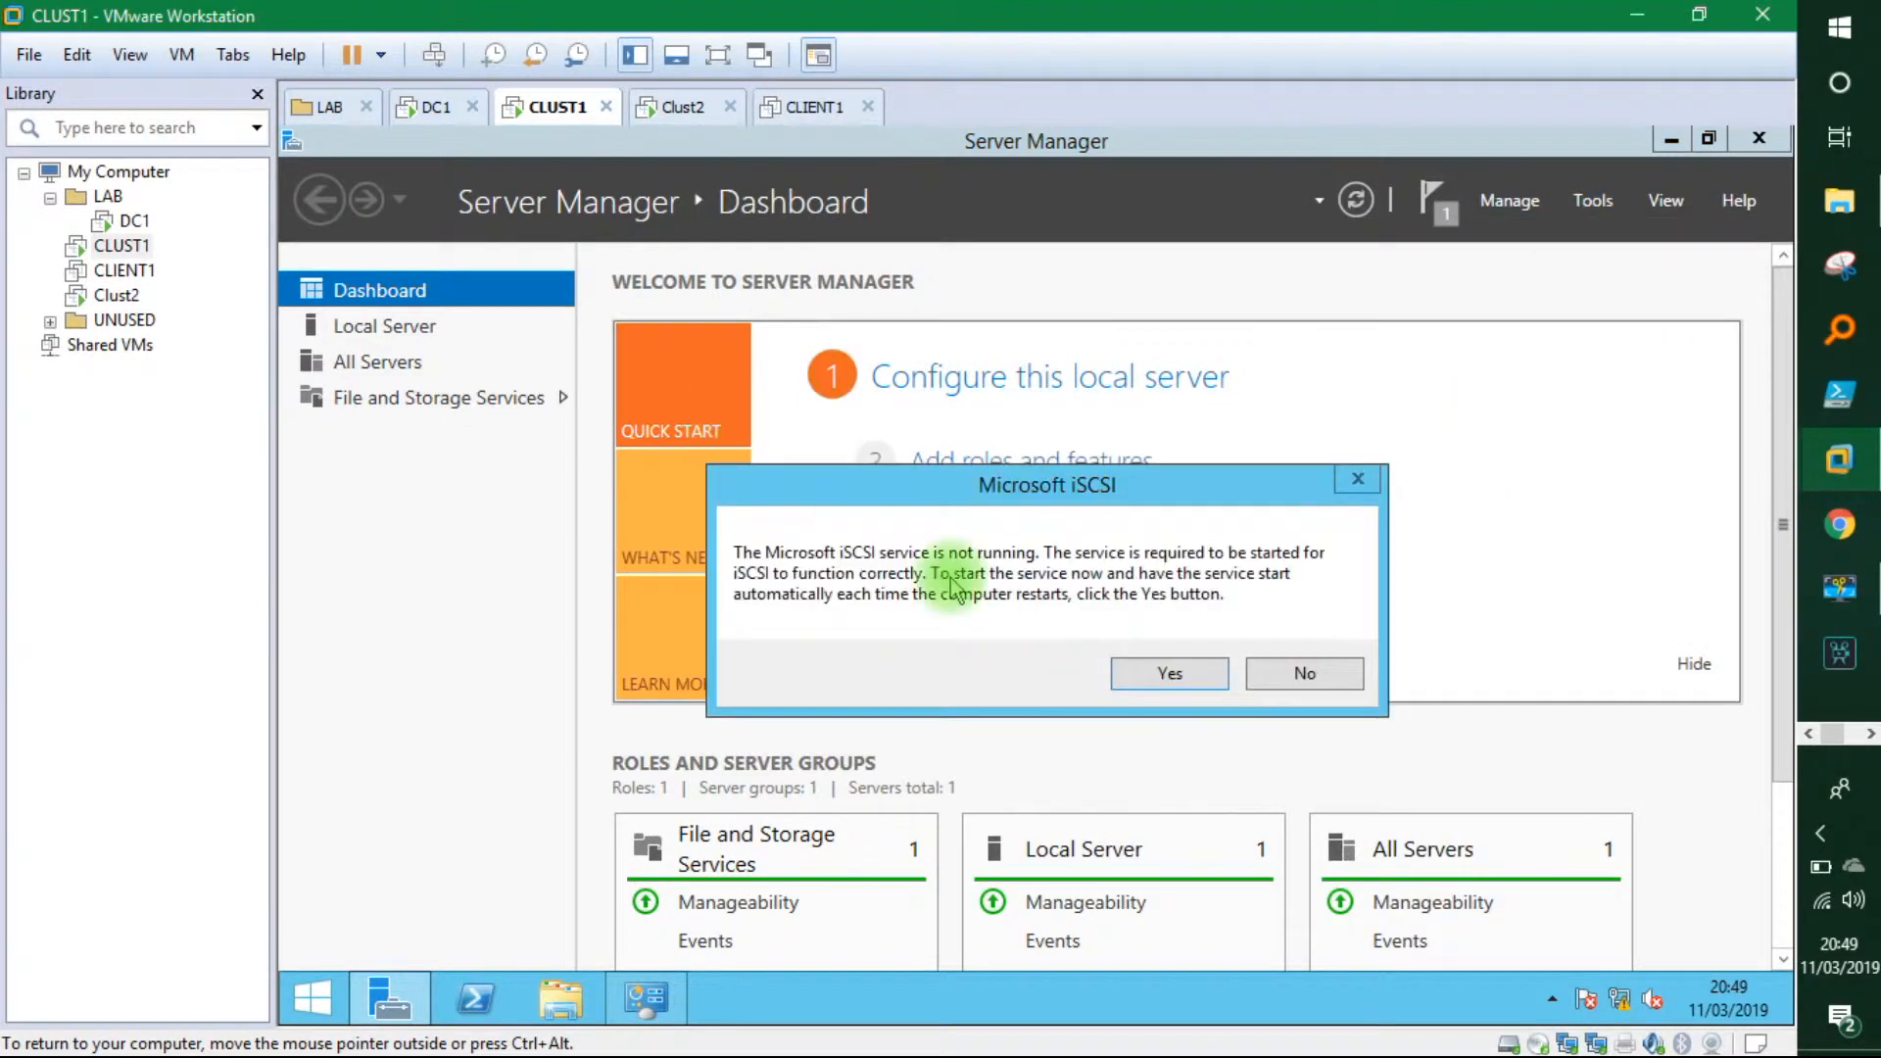
pyautogui.click(1169, 673)
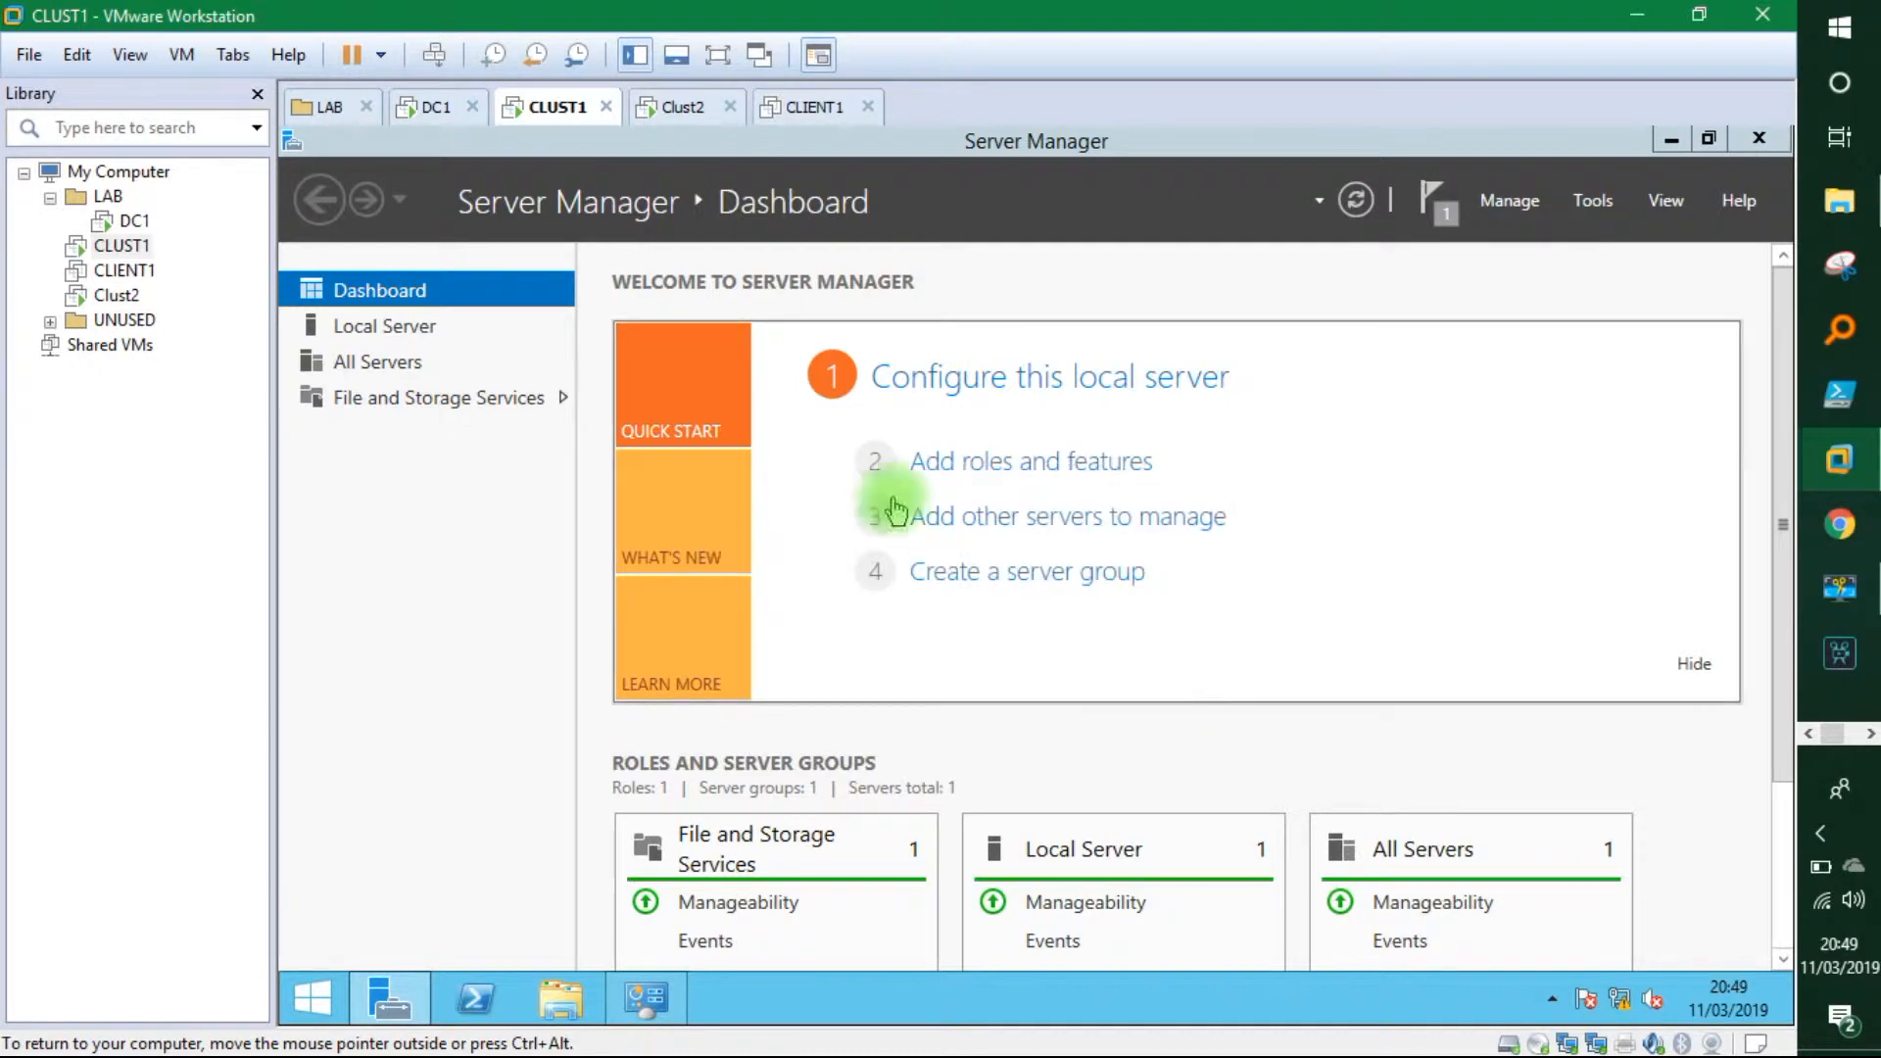
# Launch iSCSI Initiator on Clust2 and start its iSCSI service too.
pyautogui.click(678, 106)
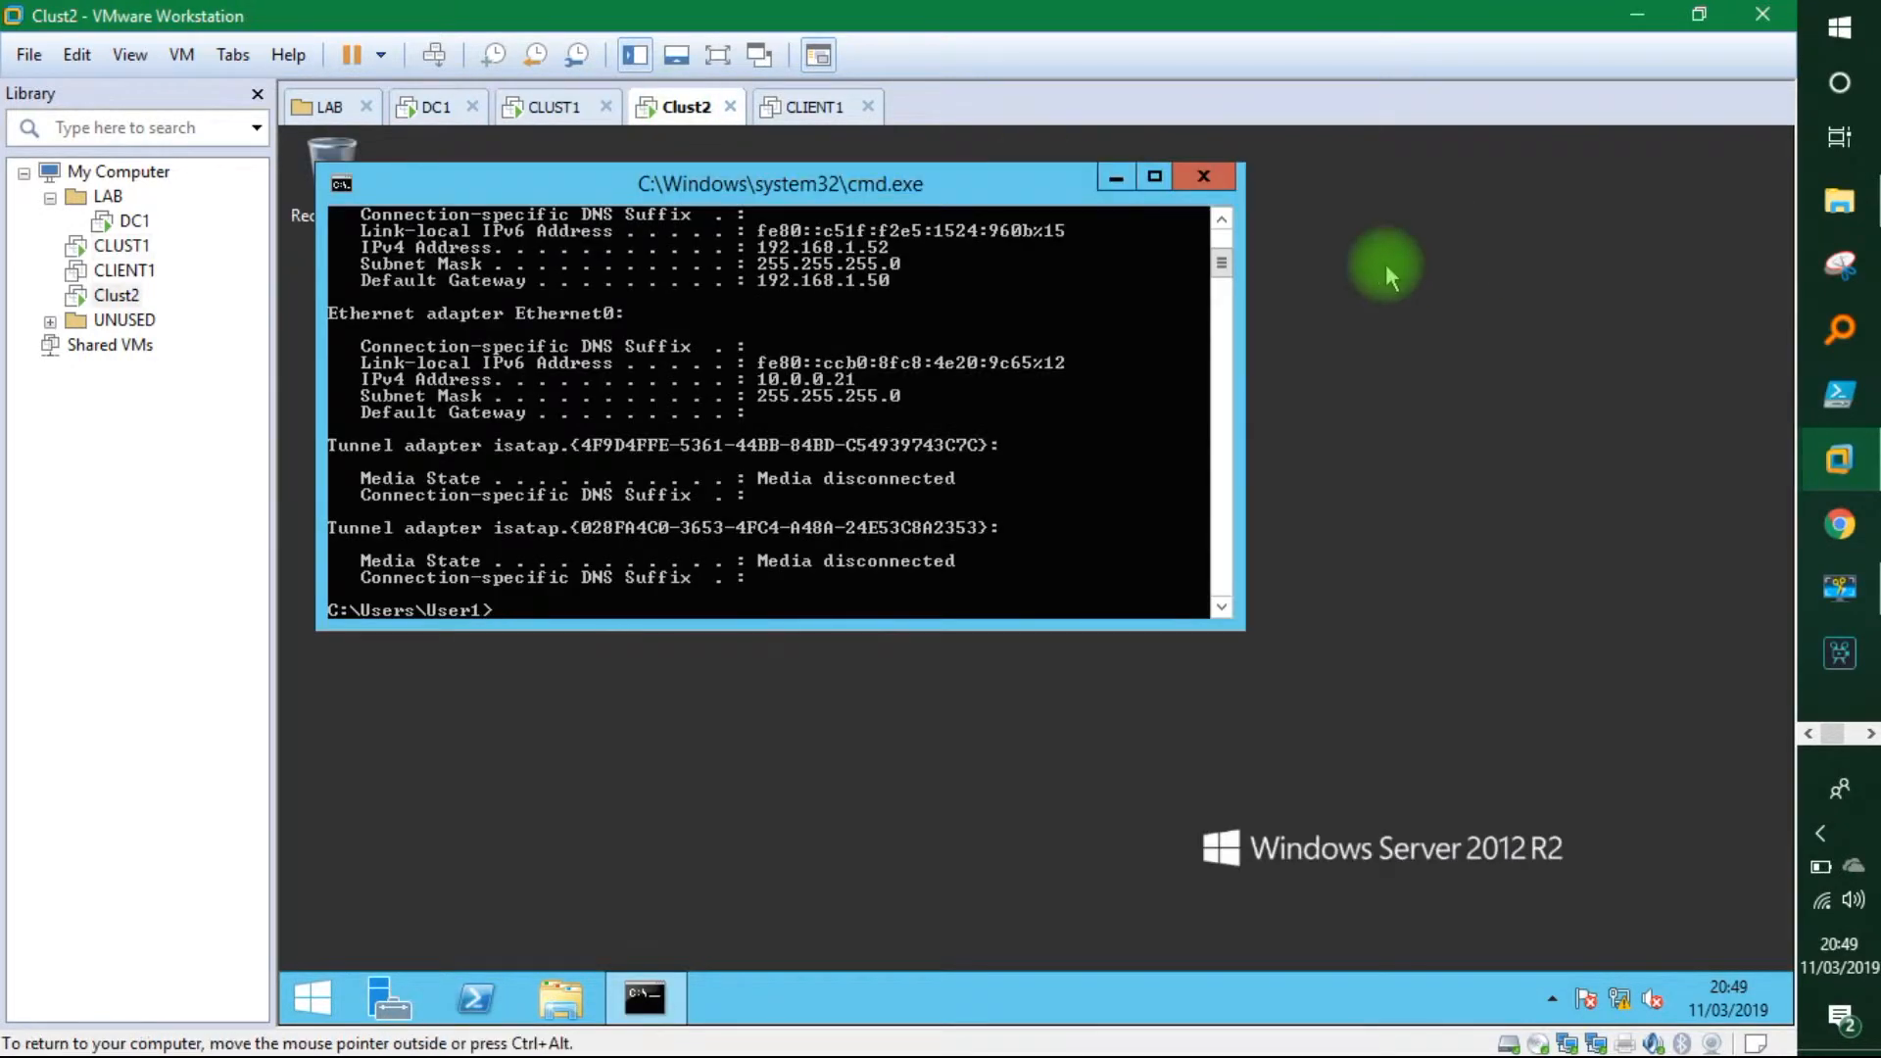
pyautogui.click(392, 996)
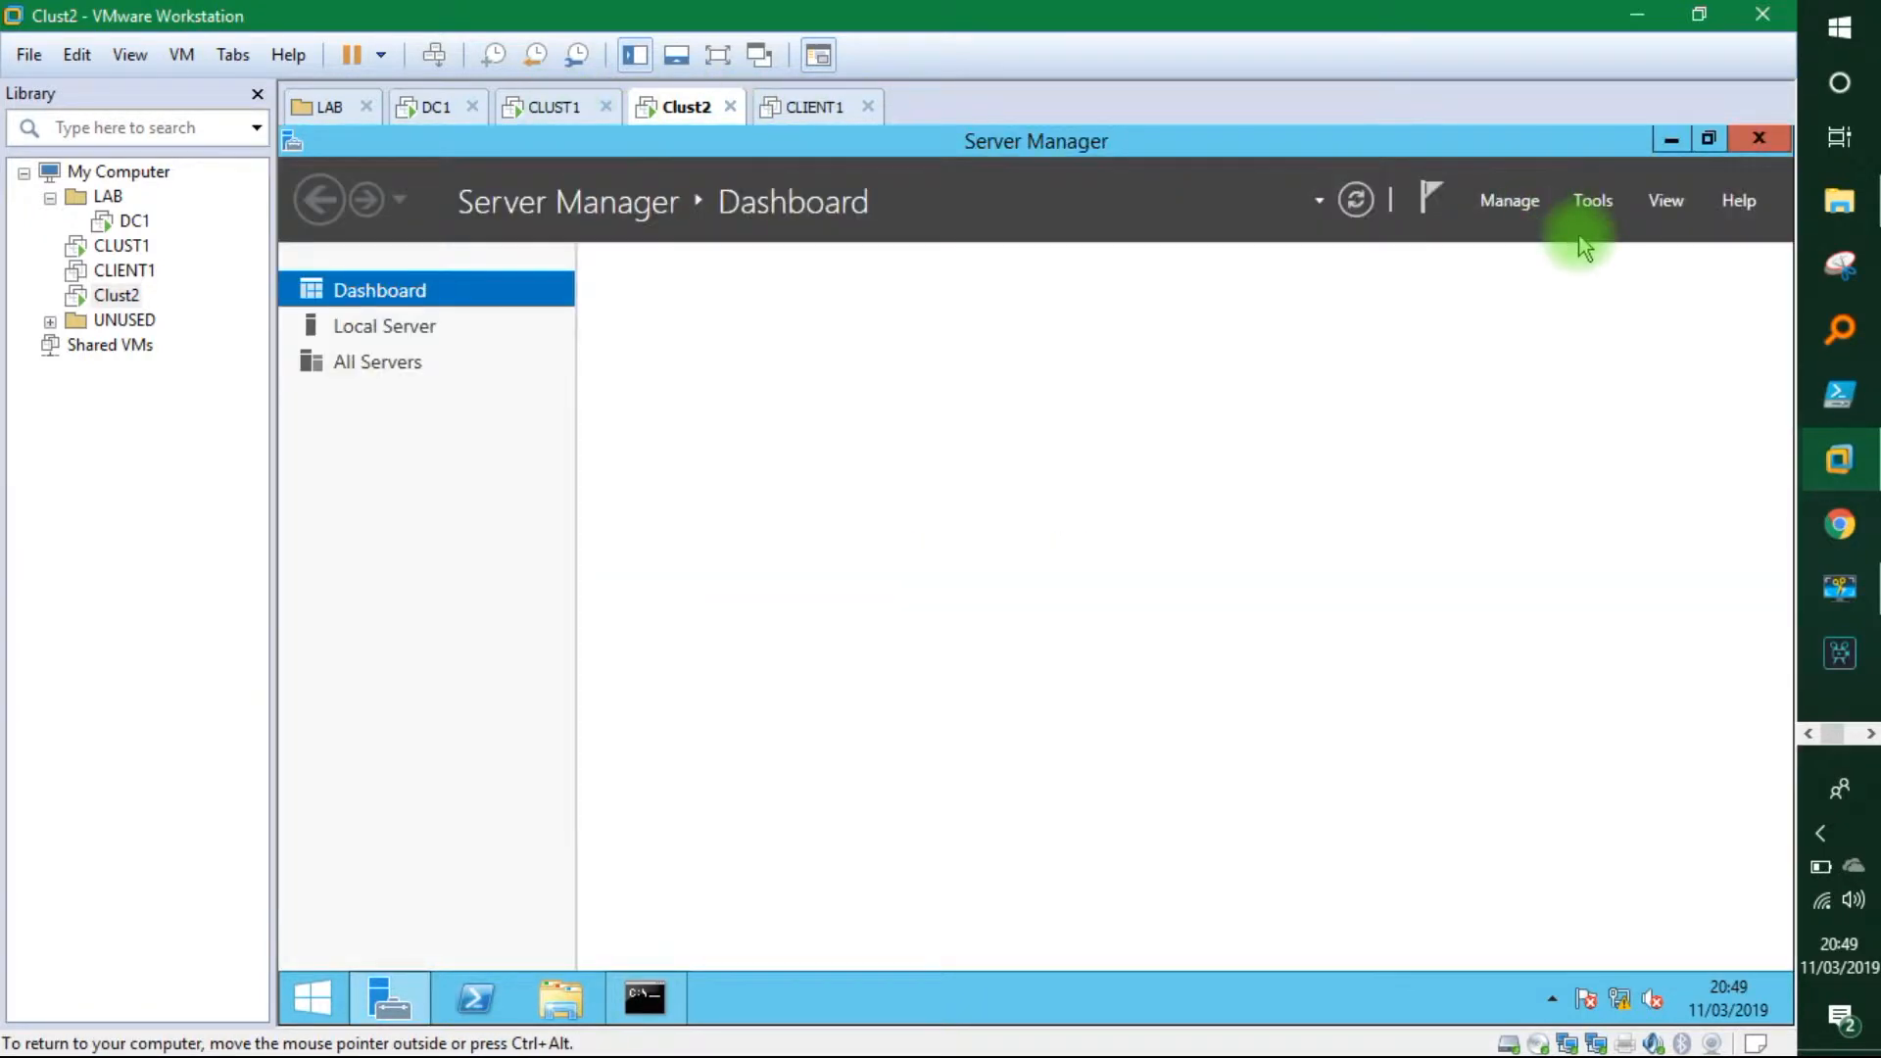
pyautogui.click(1591, 200)
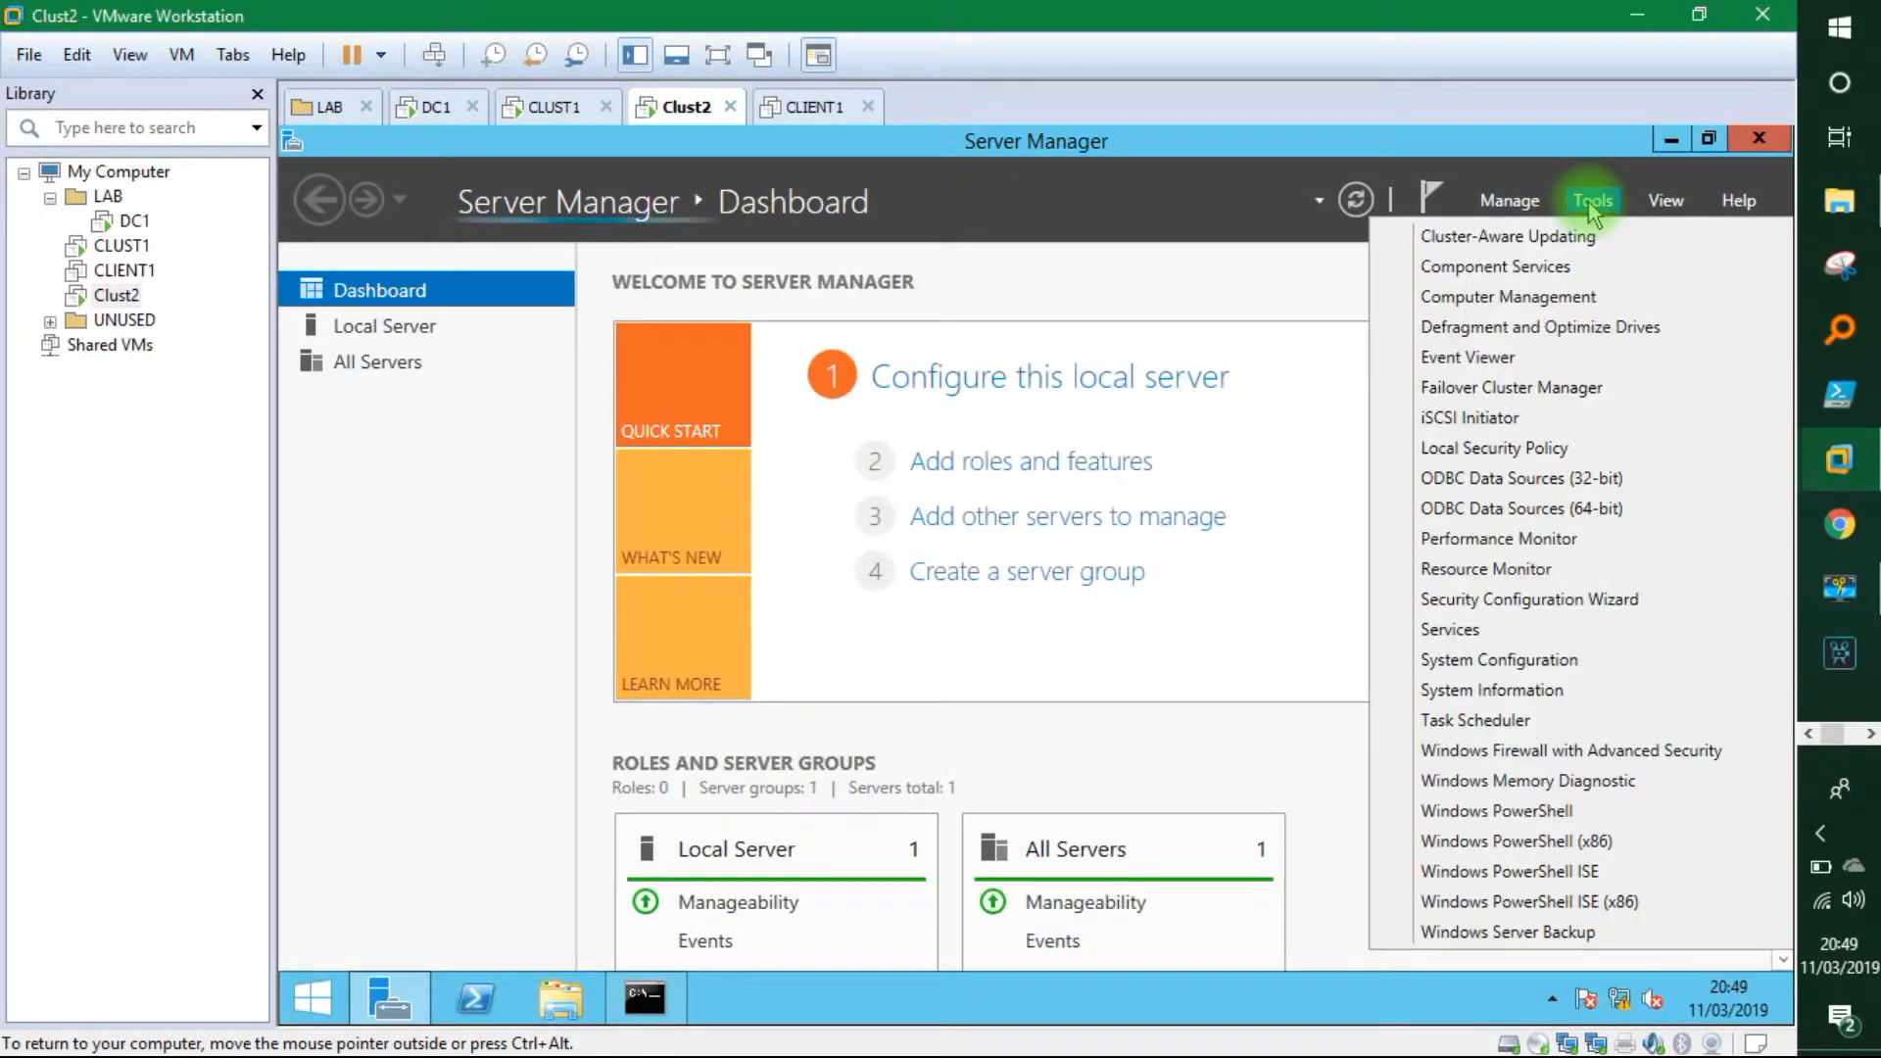
pyautogui.click(1488, 418)
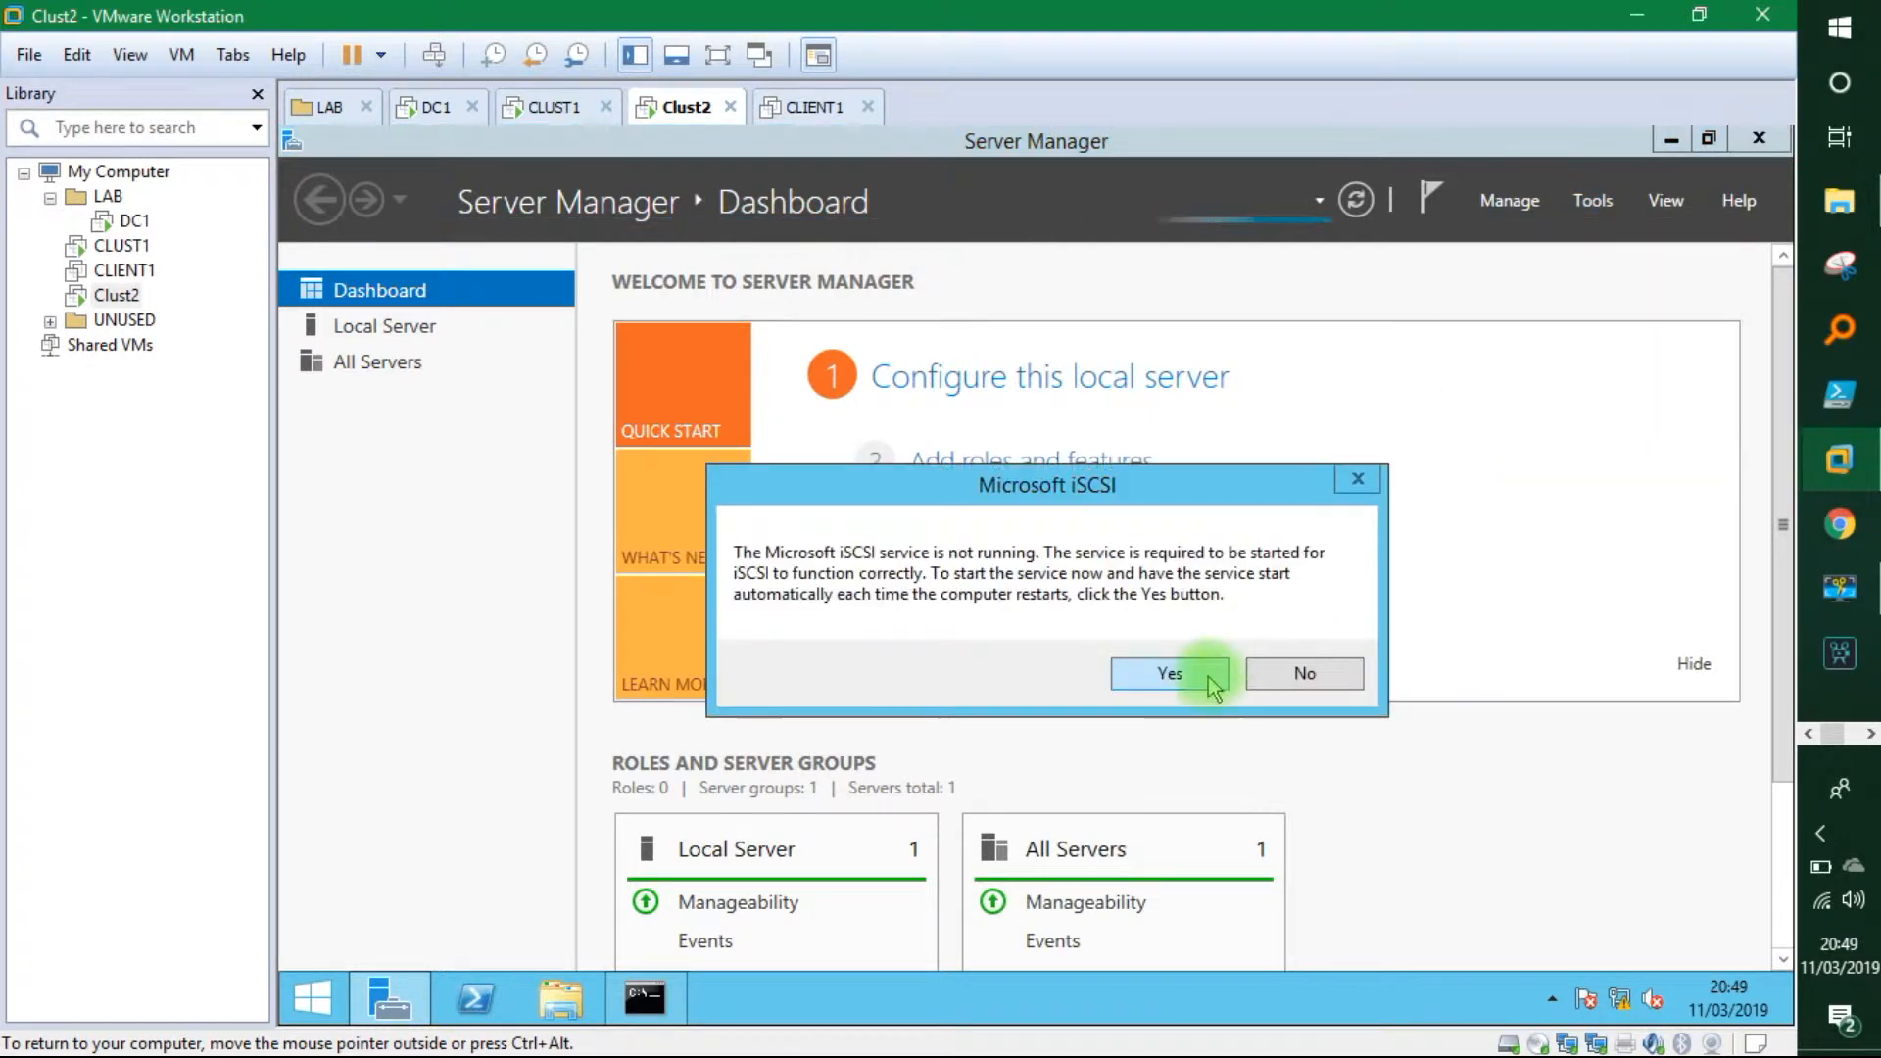
pyautogui.click(1211, 683)
# Select CLUST1's target address field, then switch over to DC1.
pyautogui.click(546, 106)
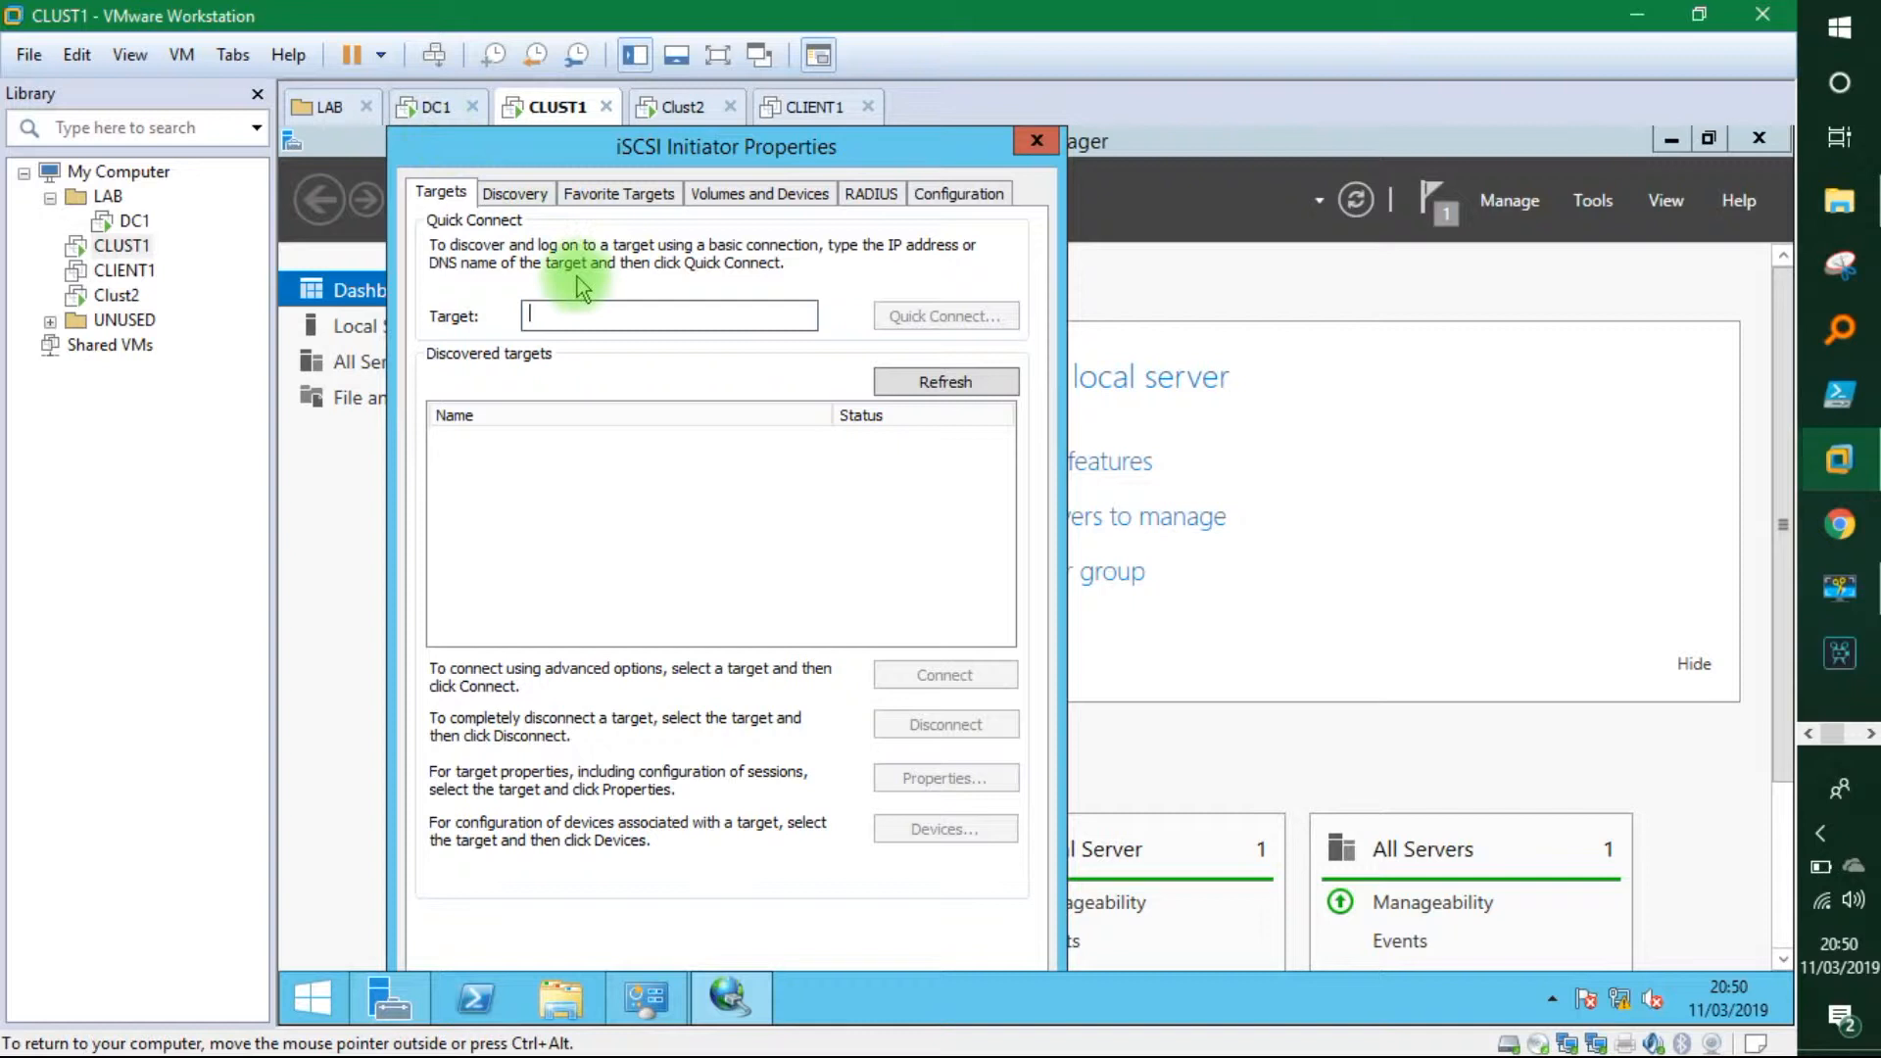
pyautogui.click(625, 307)
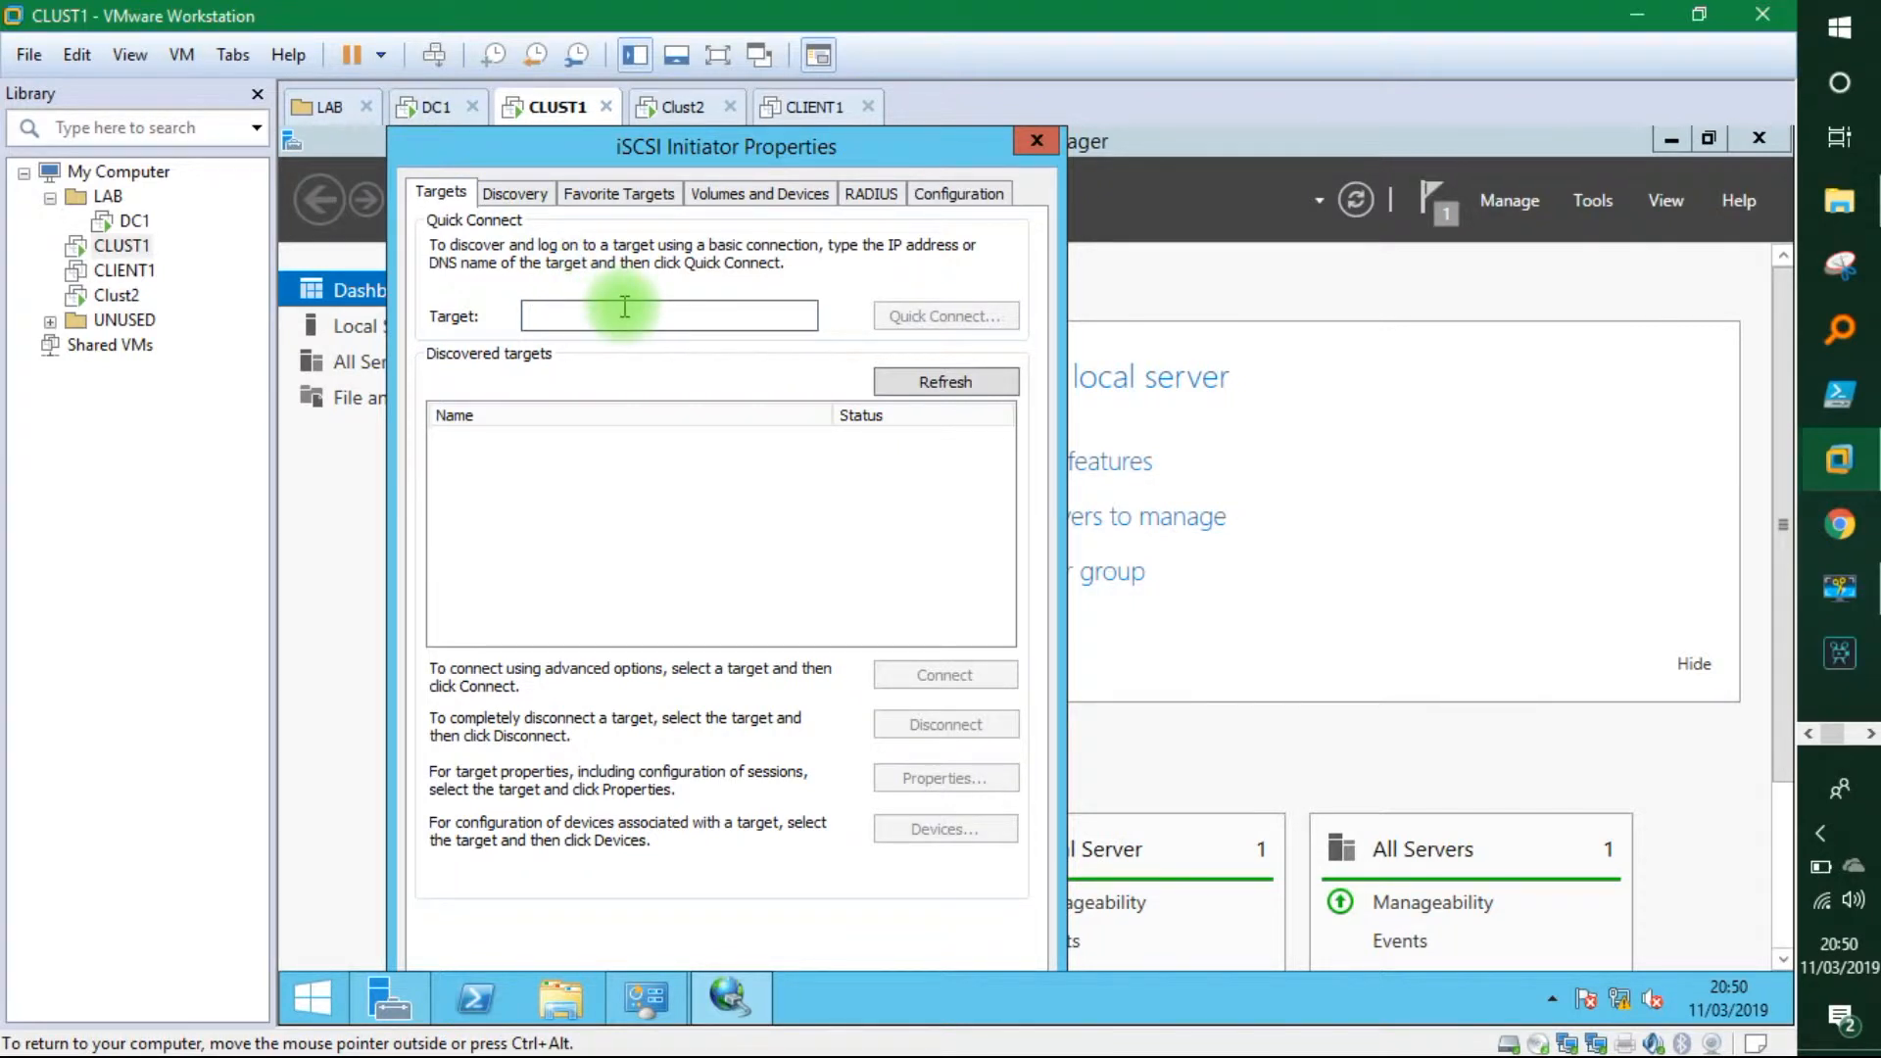
pyautogui.click(434, 108)
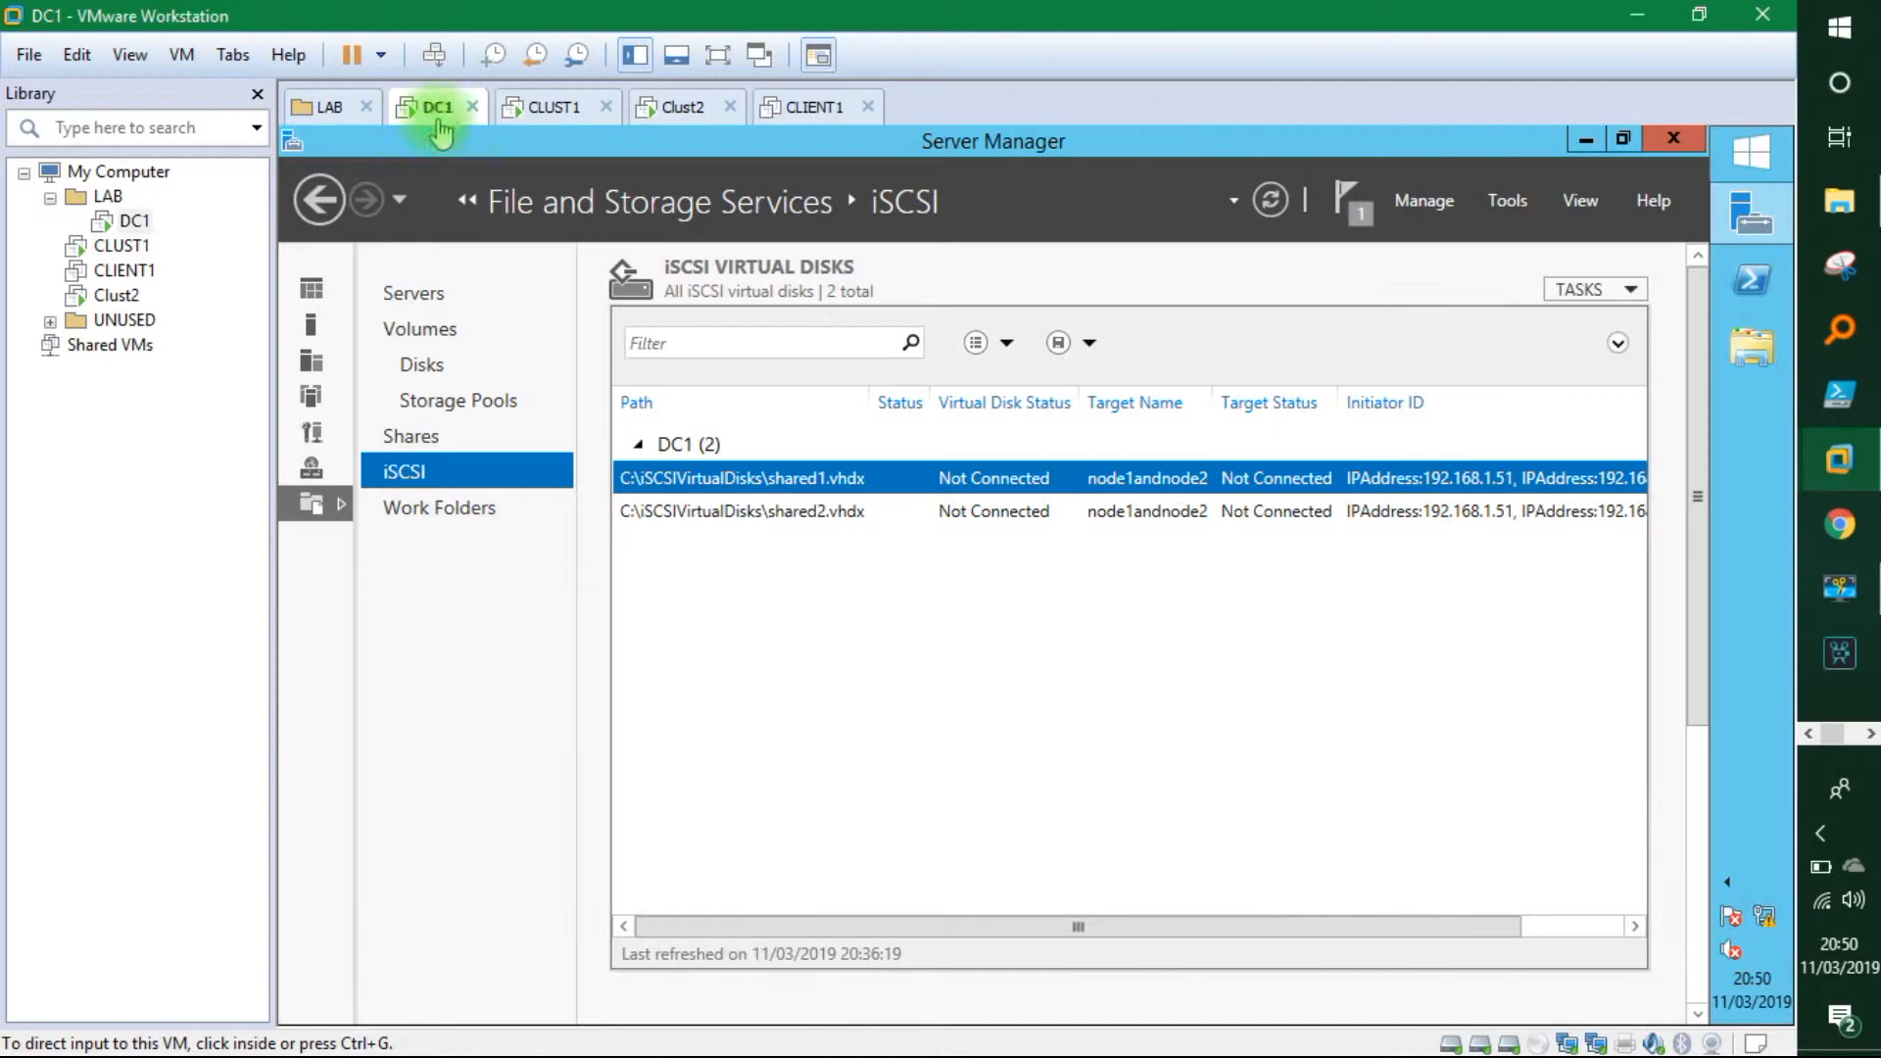
# Run ipconfig in a command prompt on DC1 to check its IP address.
pyautogui.click(829, 760)
pyautogui.press('super+r')
pyautogui.write('cmd')
pyautogui.press('Return')
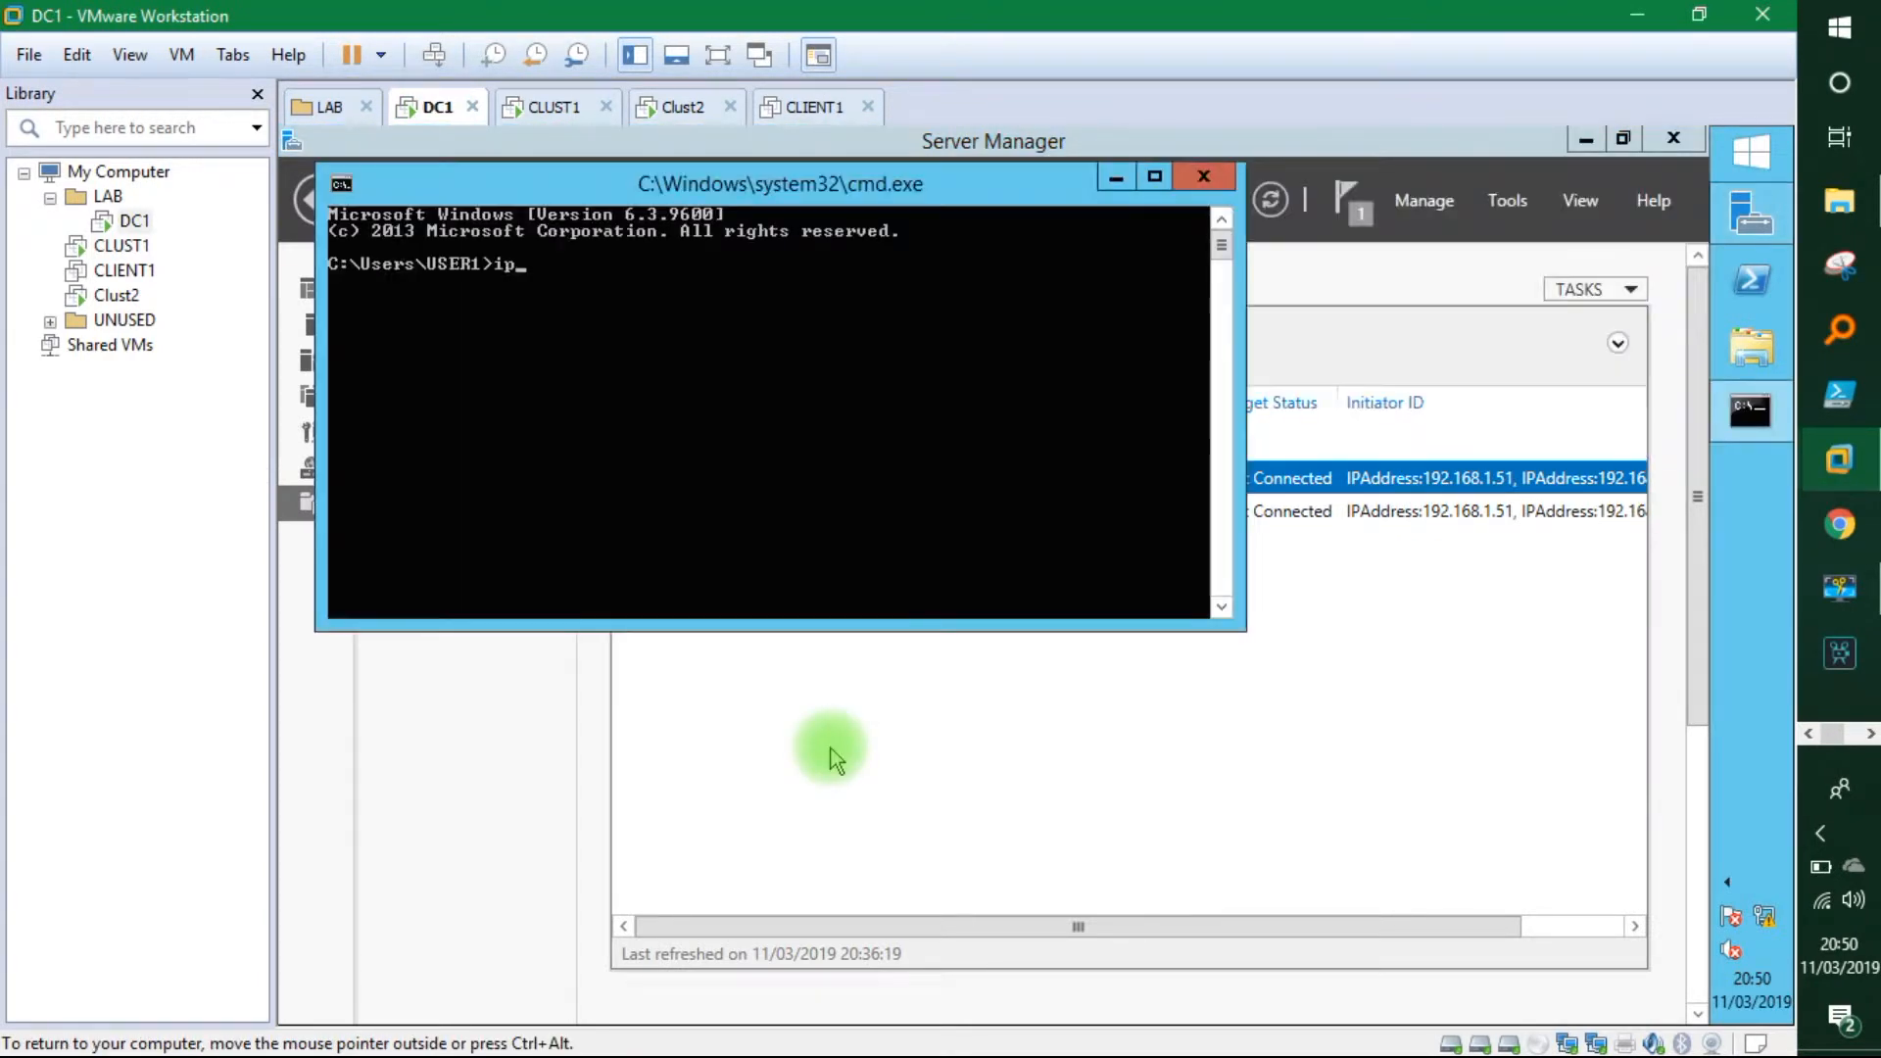
pyautogui.write('ipconfig')
pyautogui.press('Return')
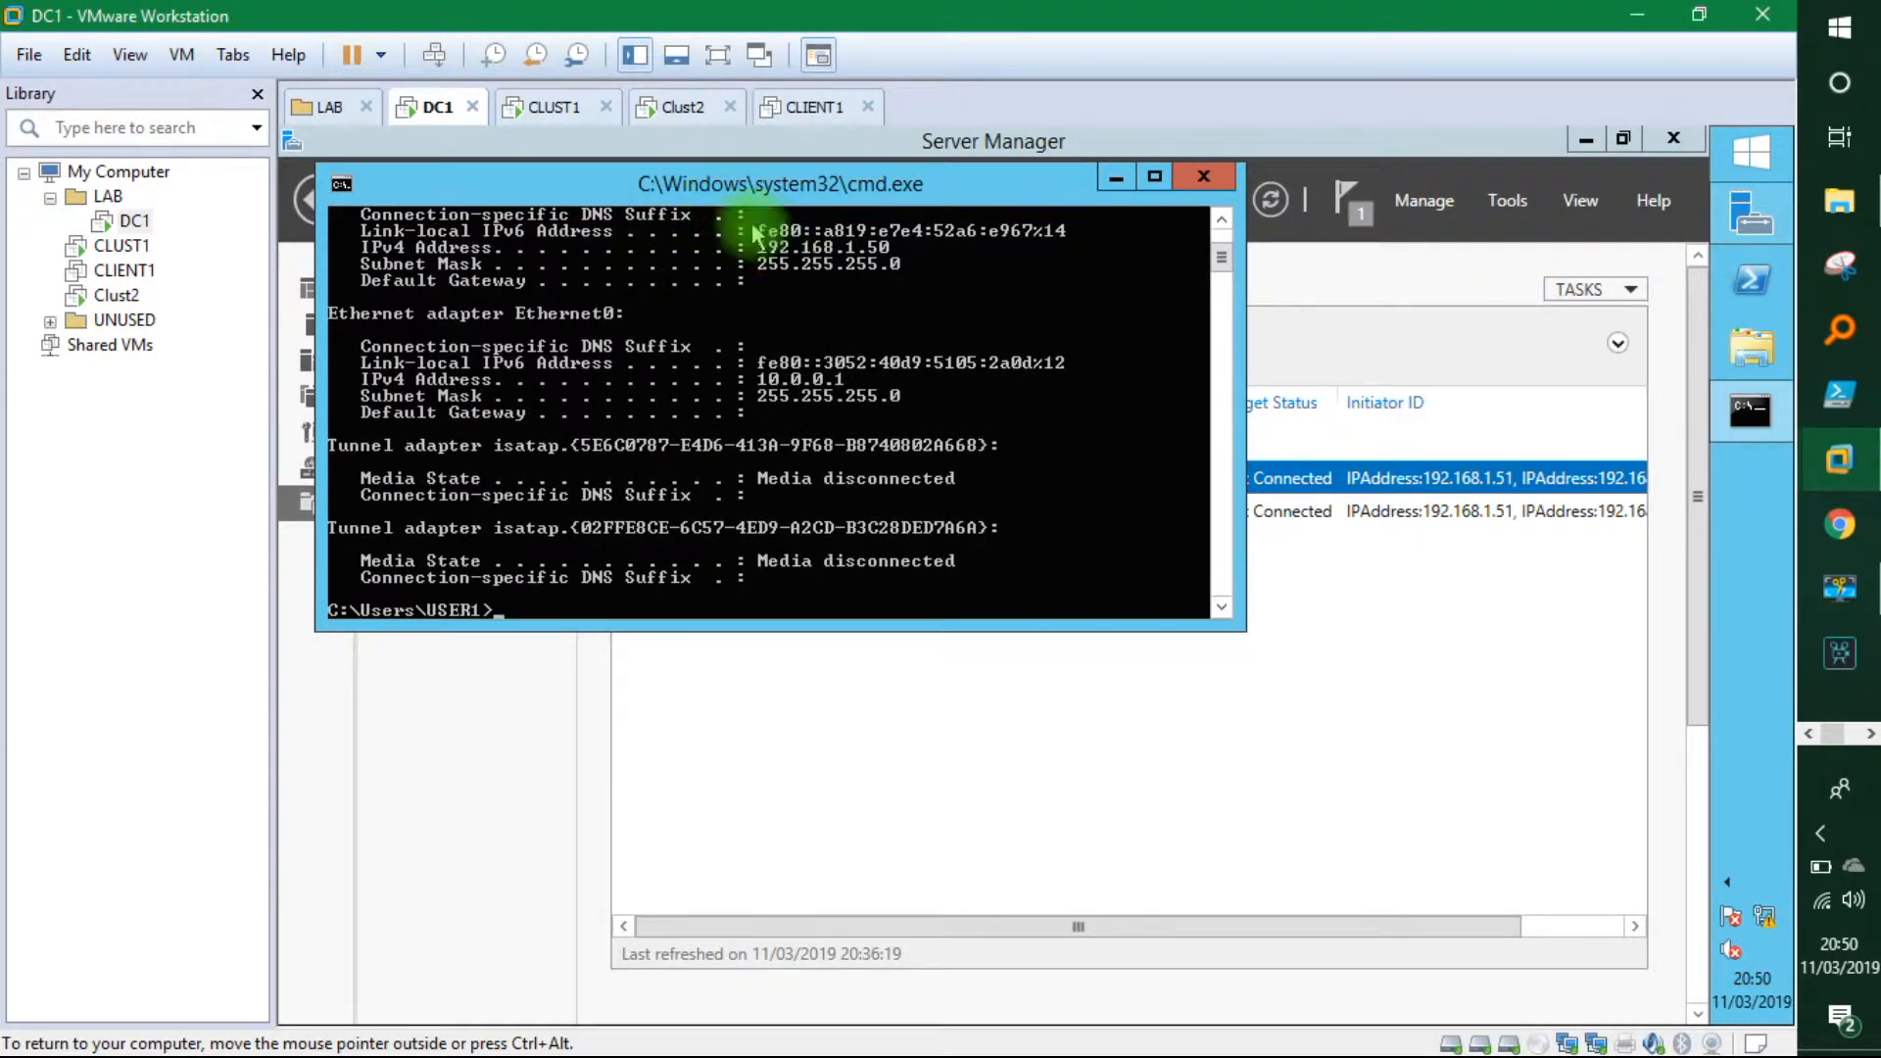
# On CLUST1, Quick Connect to target 192.168.1.50 and dismiss the login-succeeded message.
pyautogui.click(549, 107)
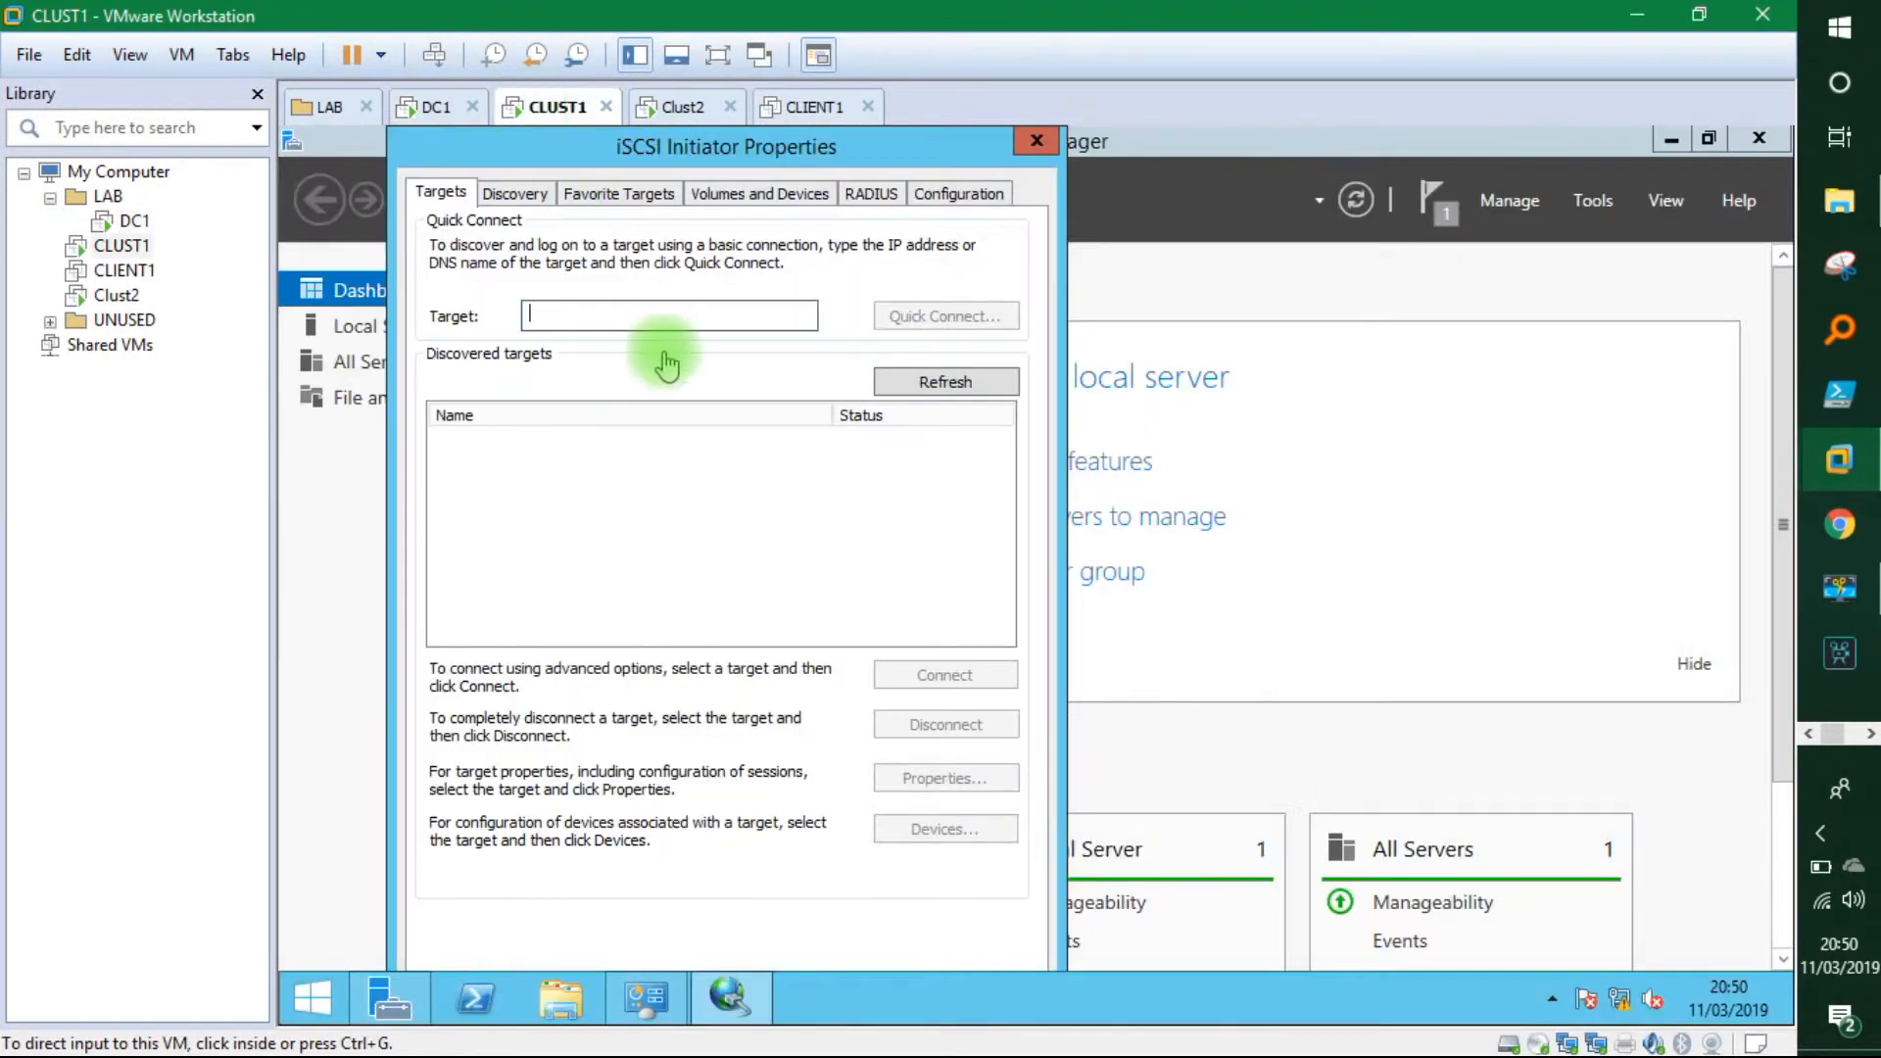
pyautogui.click(609, 317)
pyautogui.write('192.168.1.50')
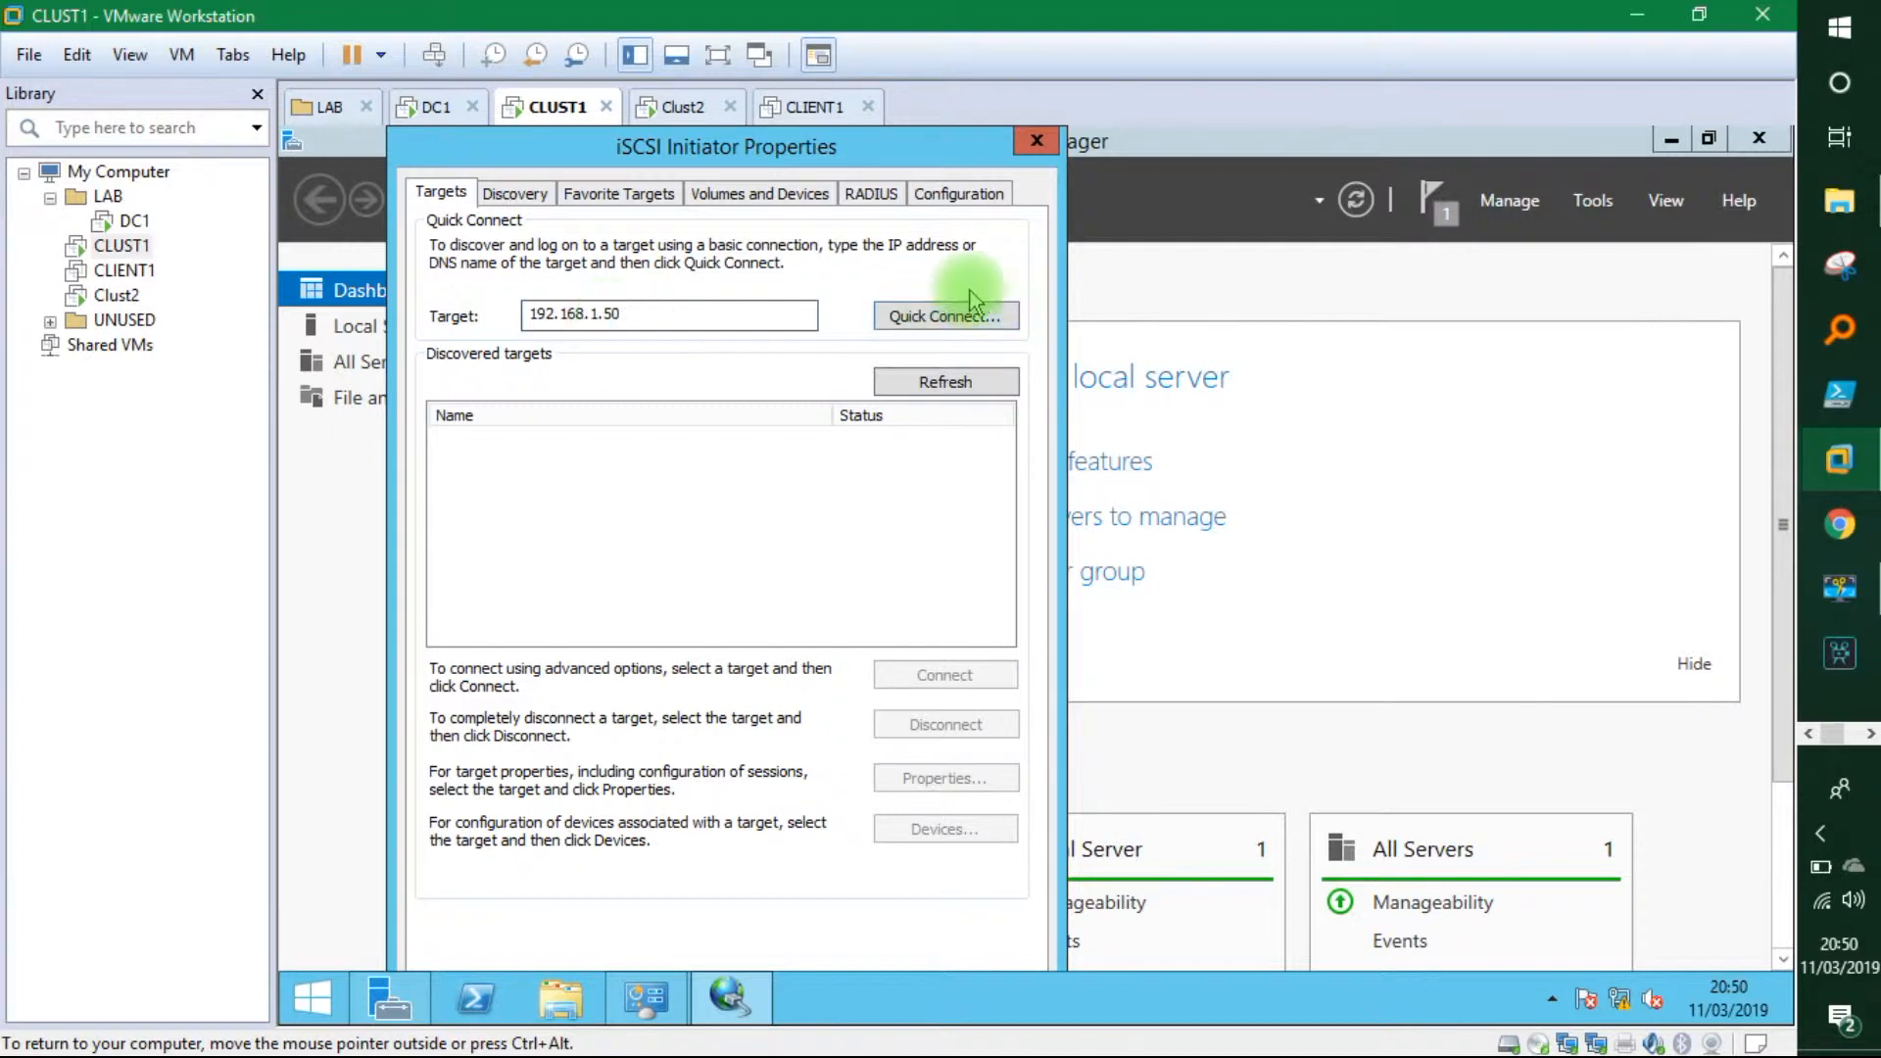
pyautogui.click(946, 315)
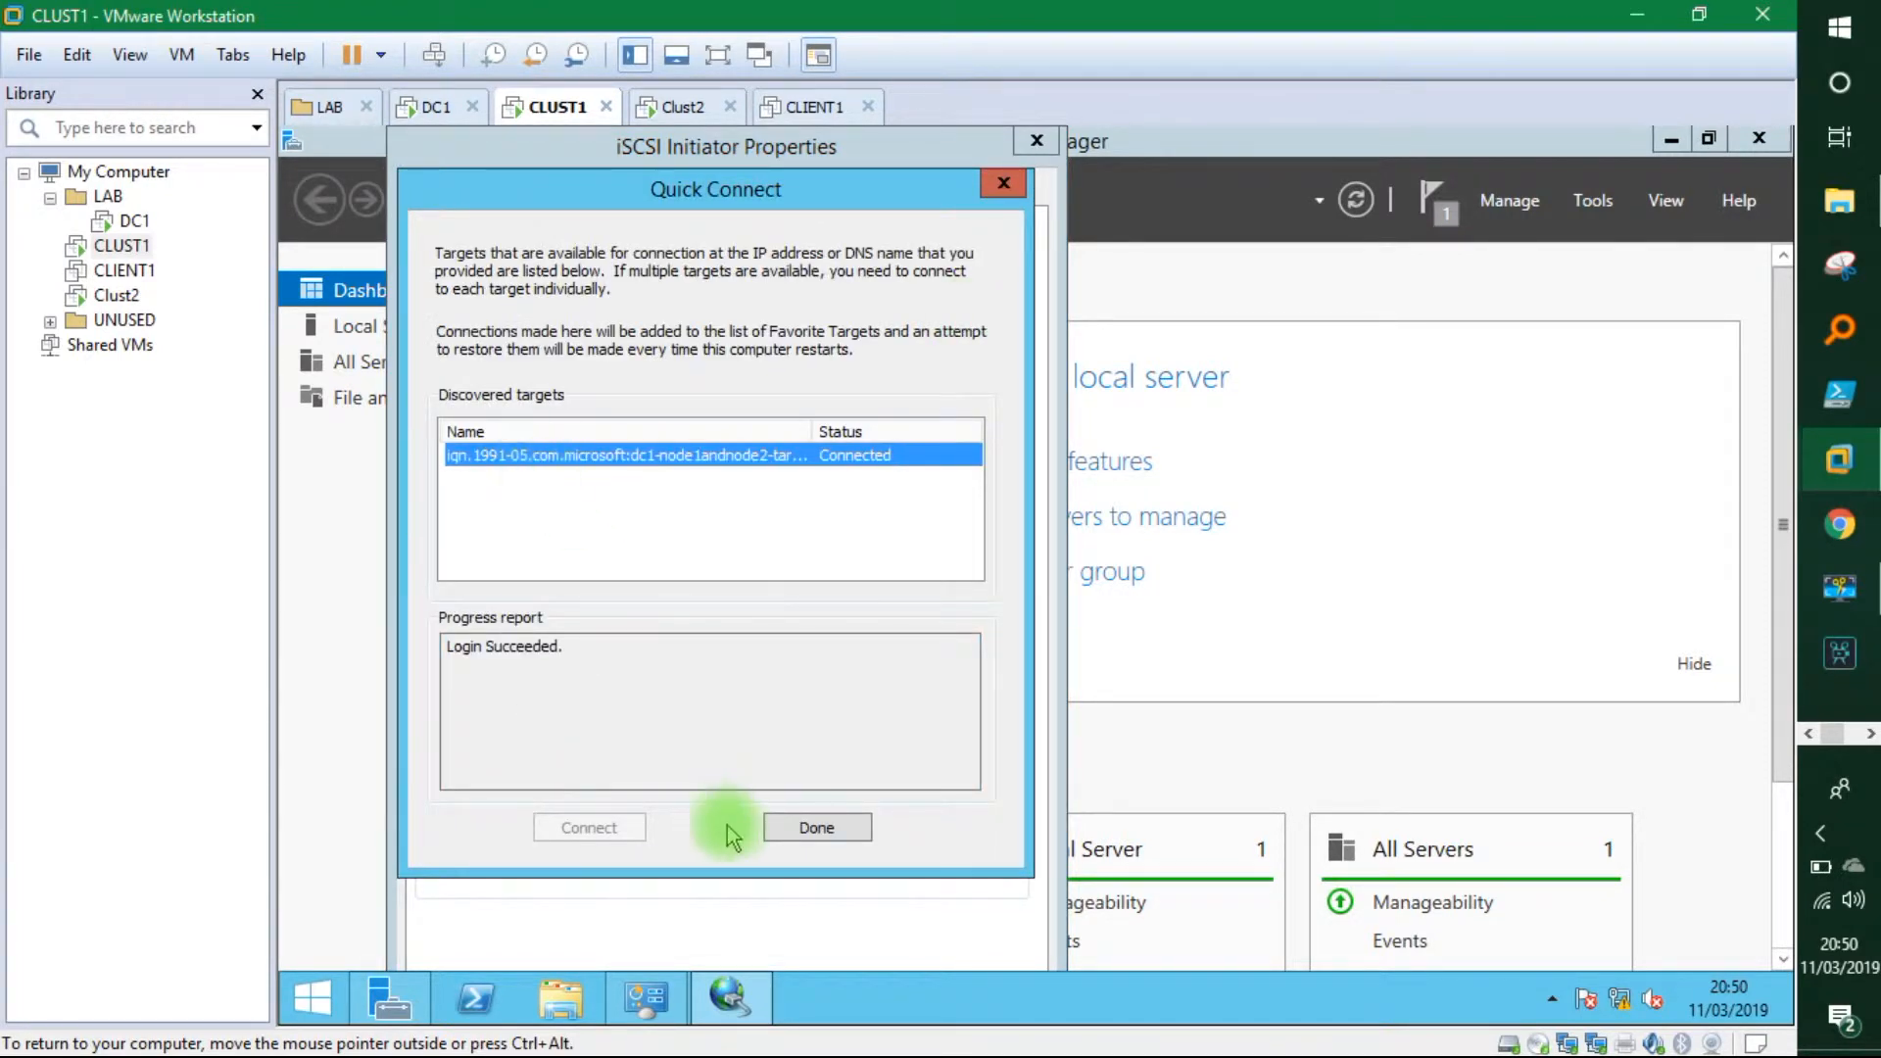
pyautogui.click(809, 828)
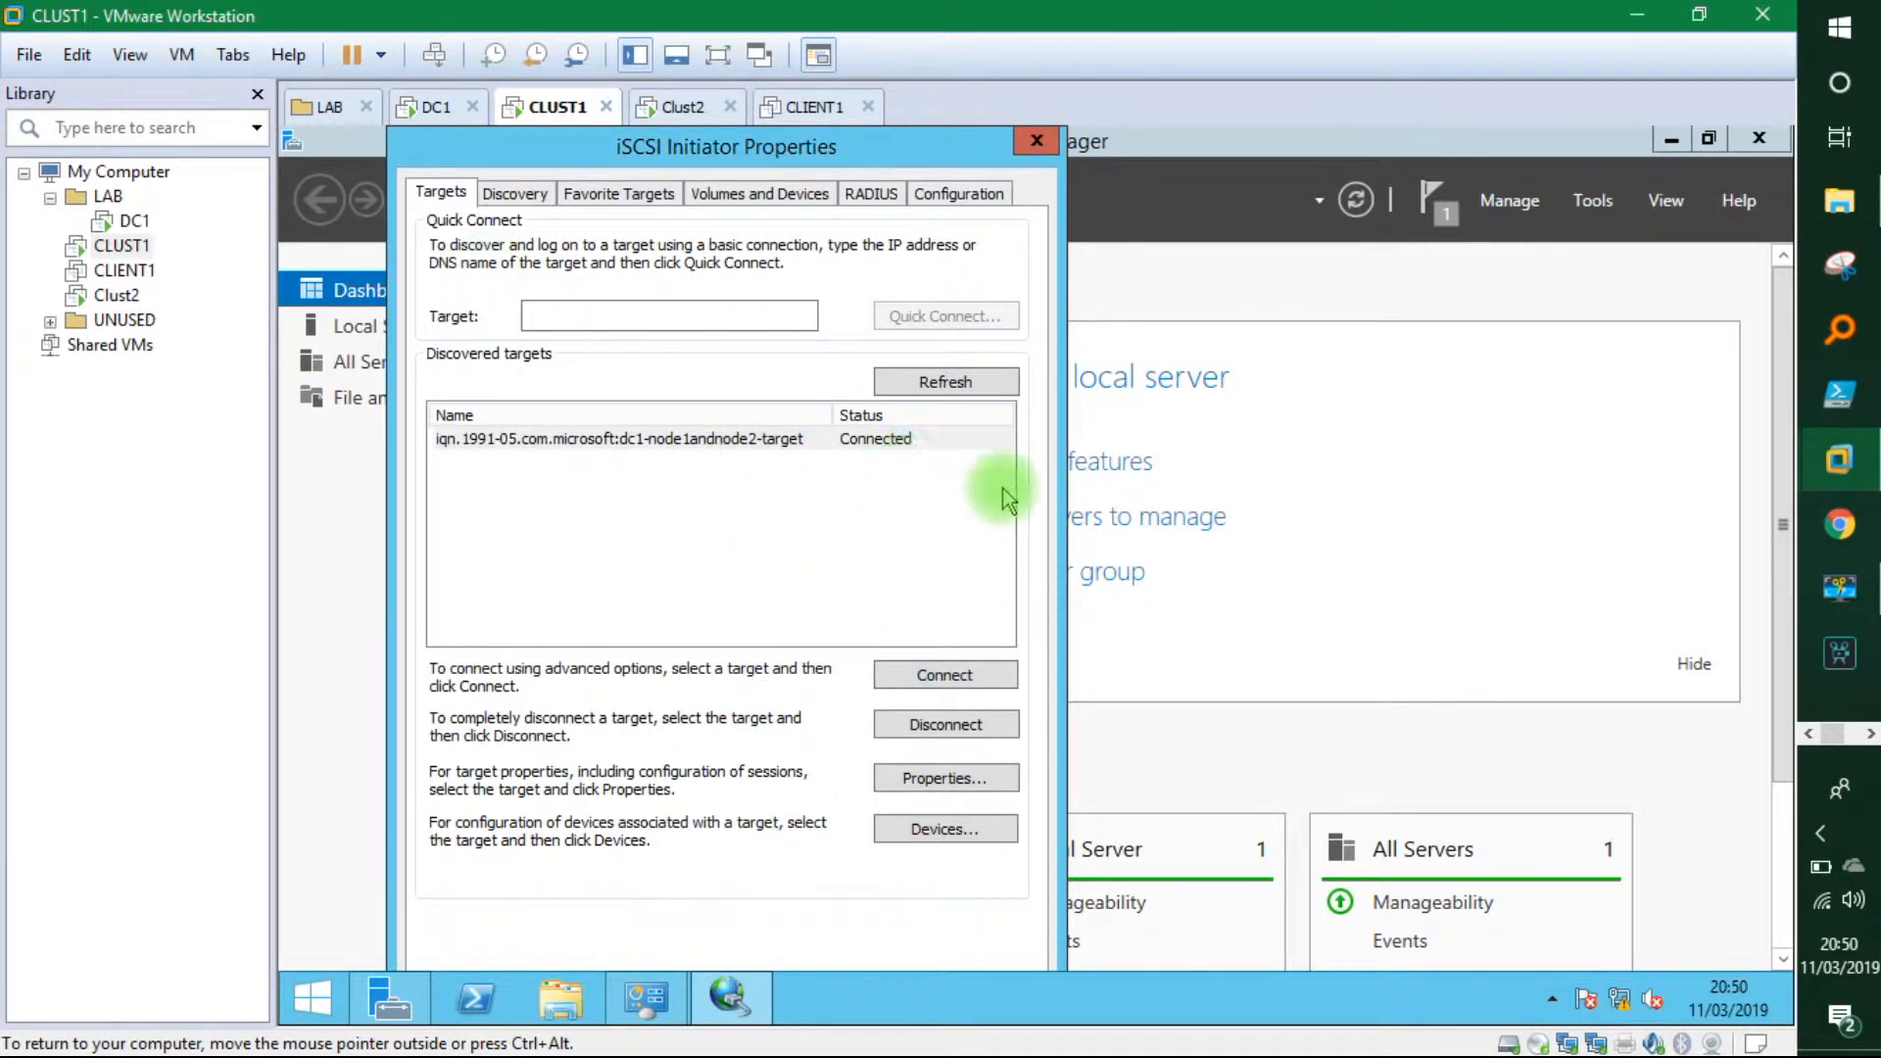
# Quick Connect Clust2 to target 192.168.1.50, then return to CLUST1.
pyautogui.click(678, 106)
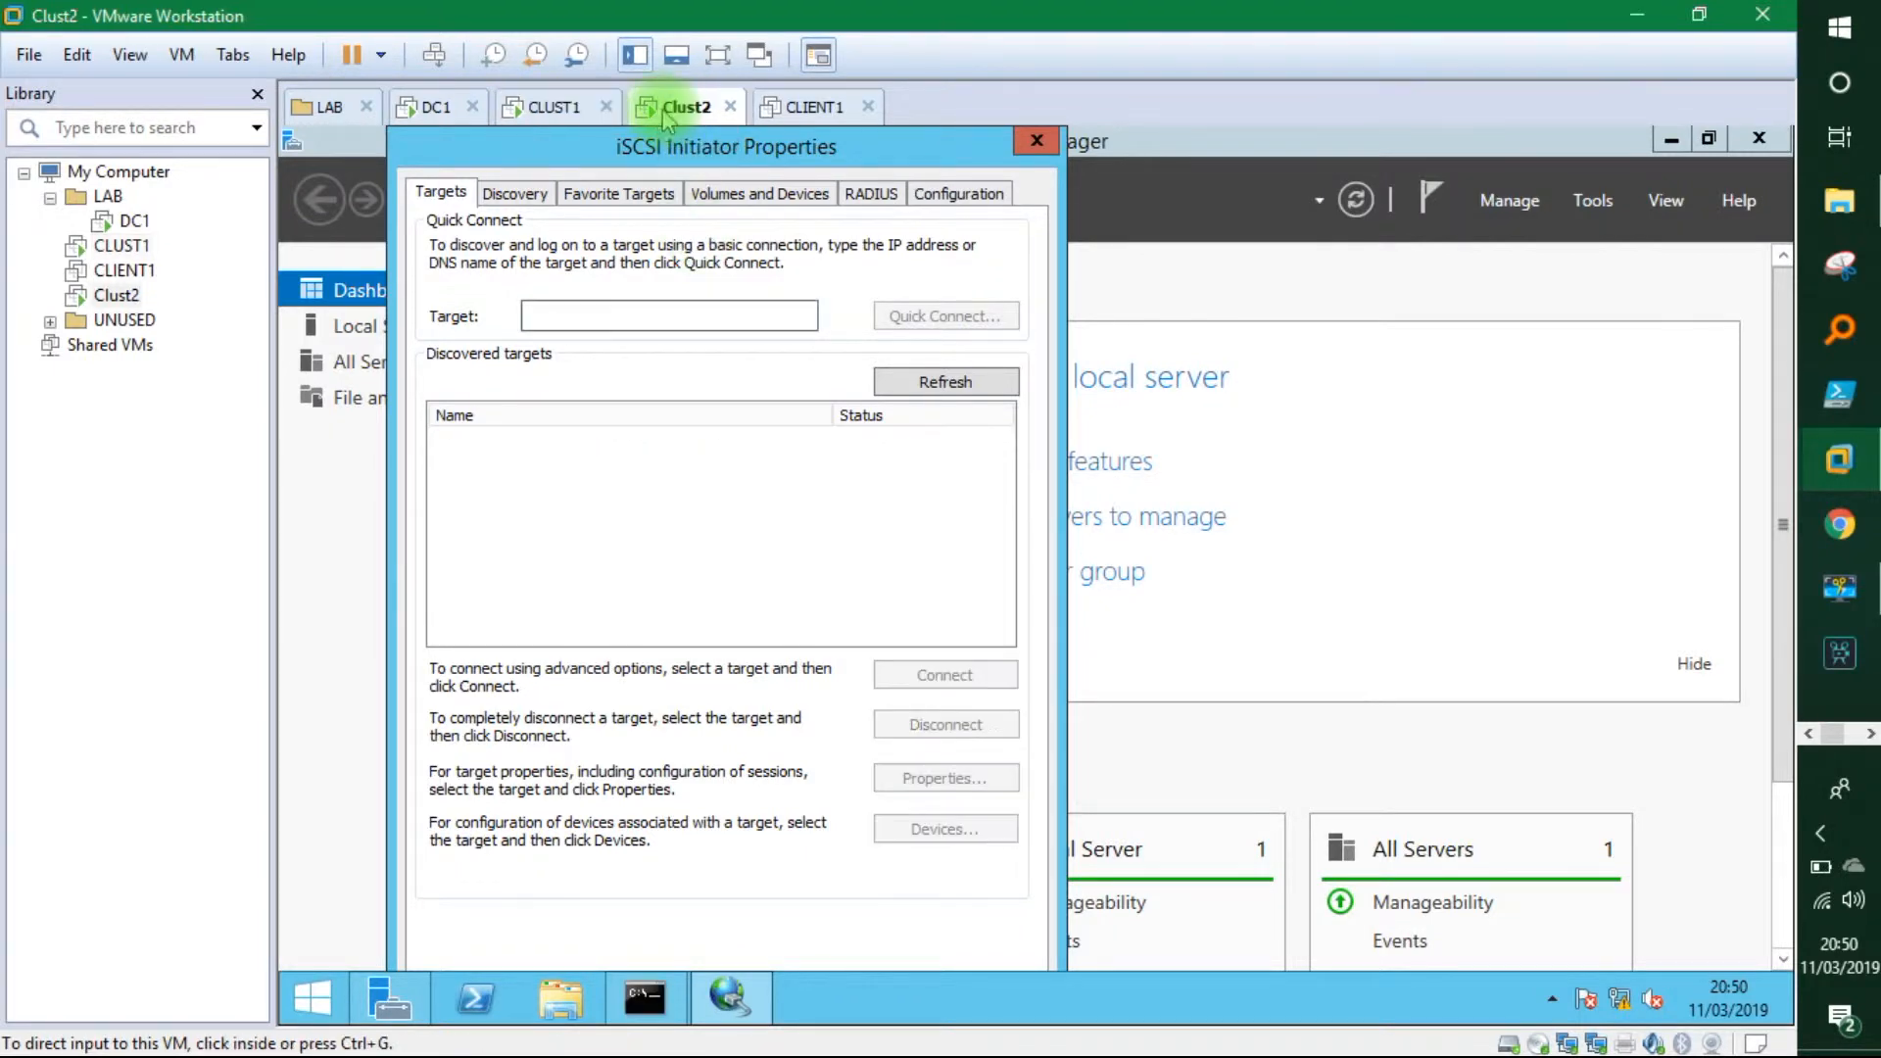
pyautogui.click(683, 507)
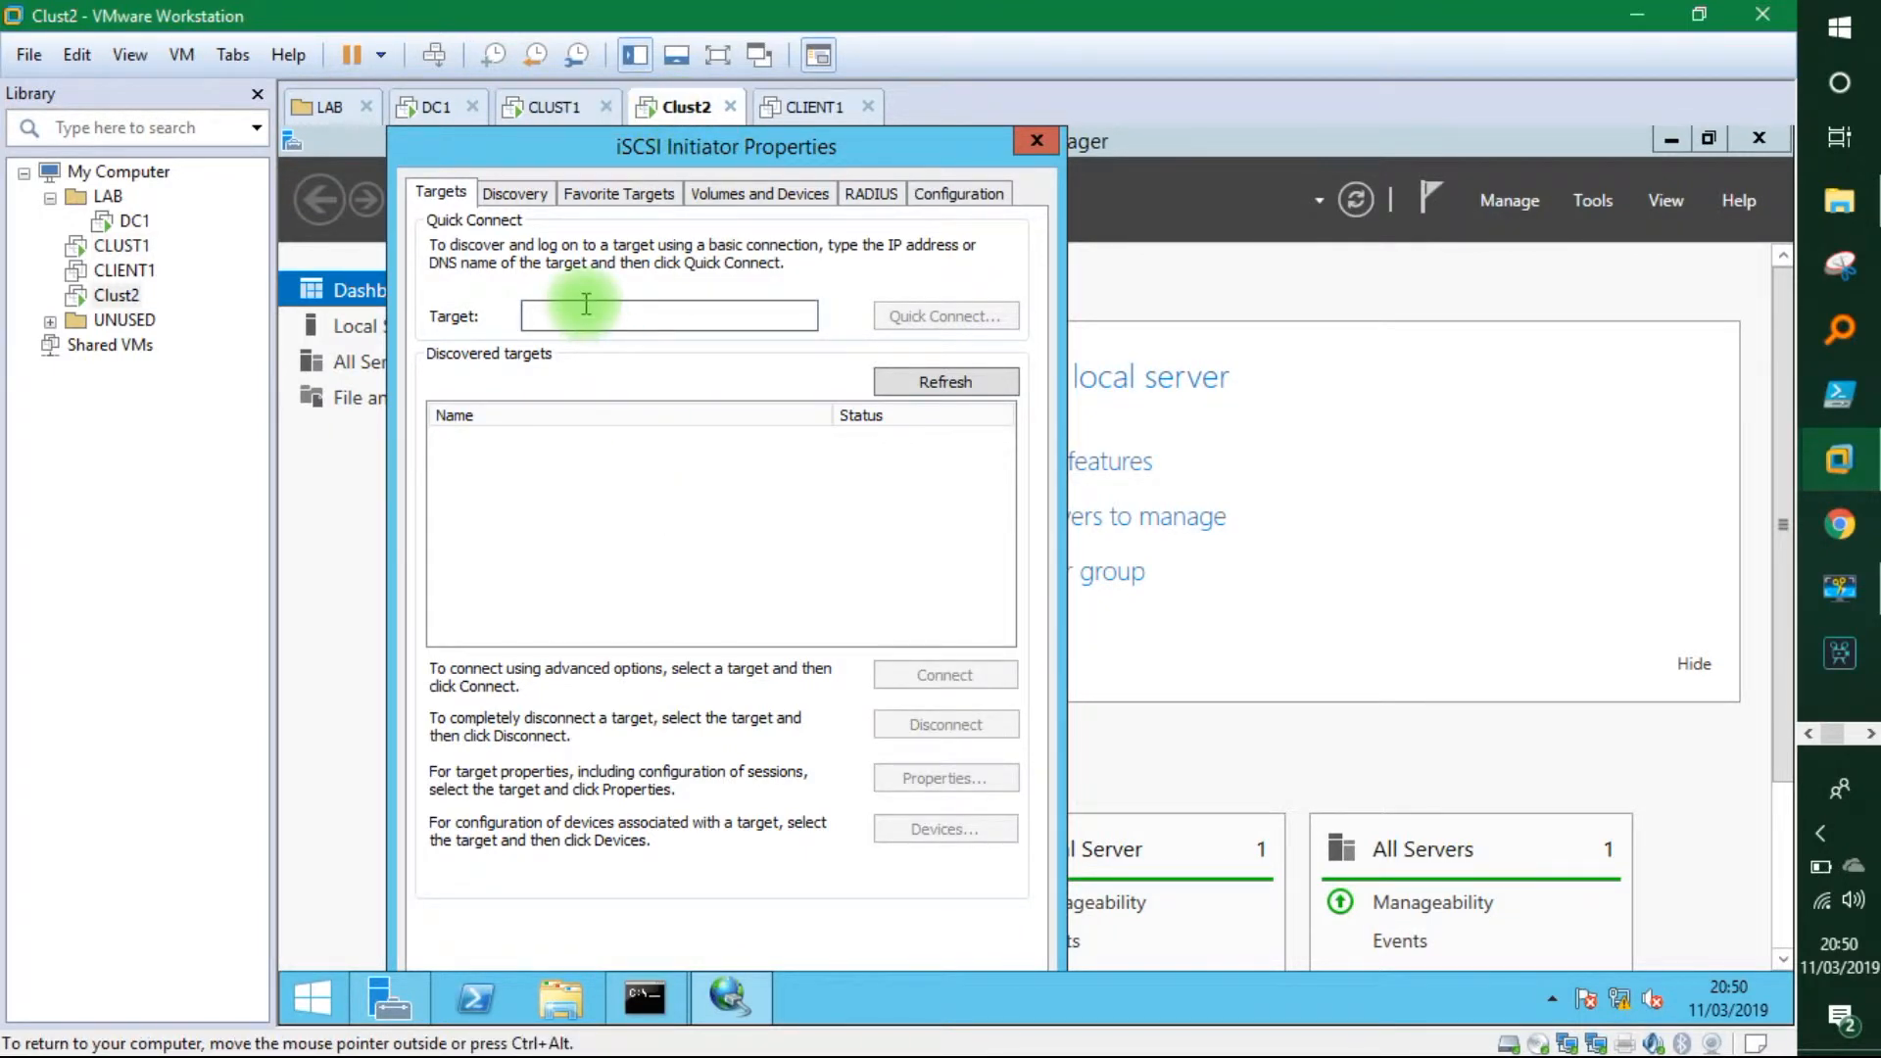
pyautogui.write('192.168.1.50')
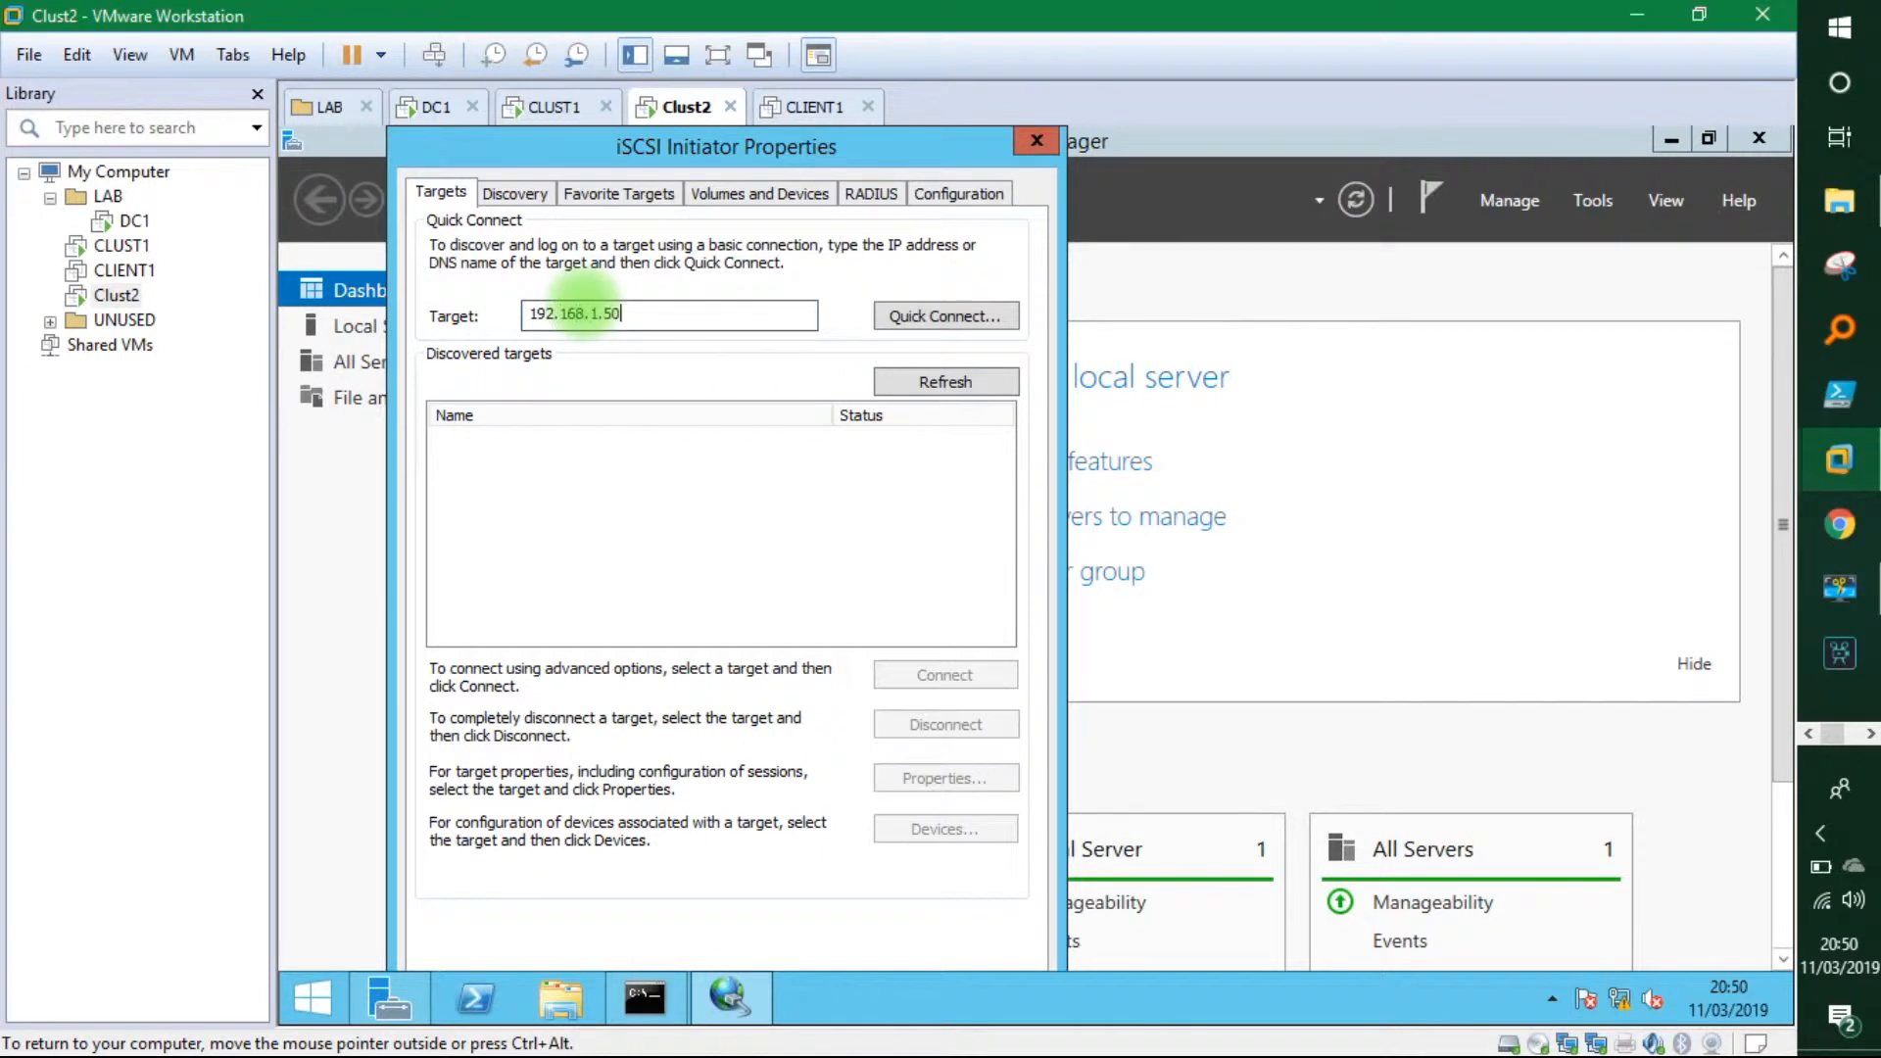
pyautogui.click(909, 319)
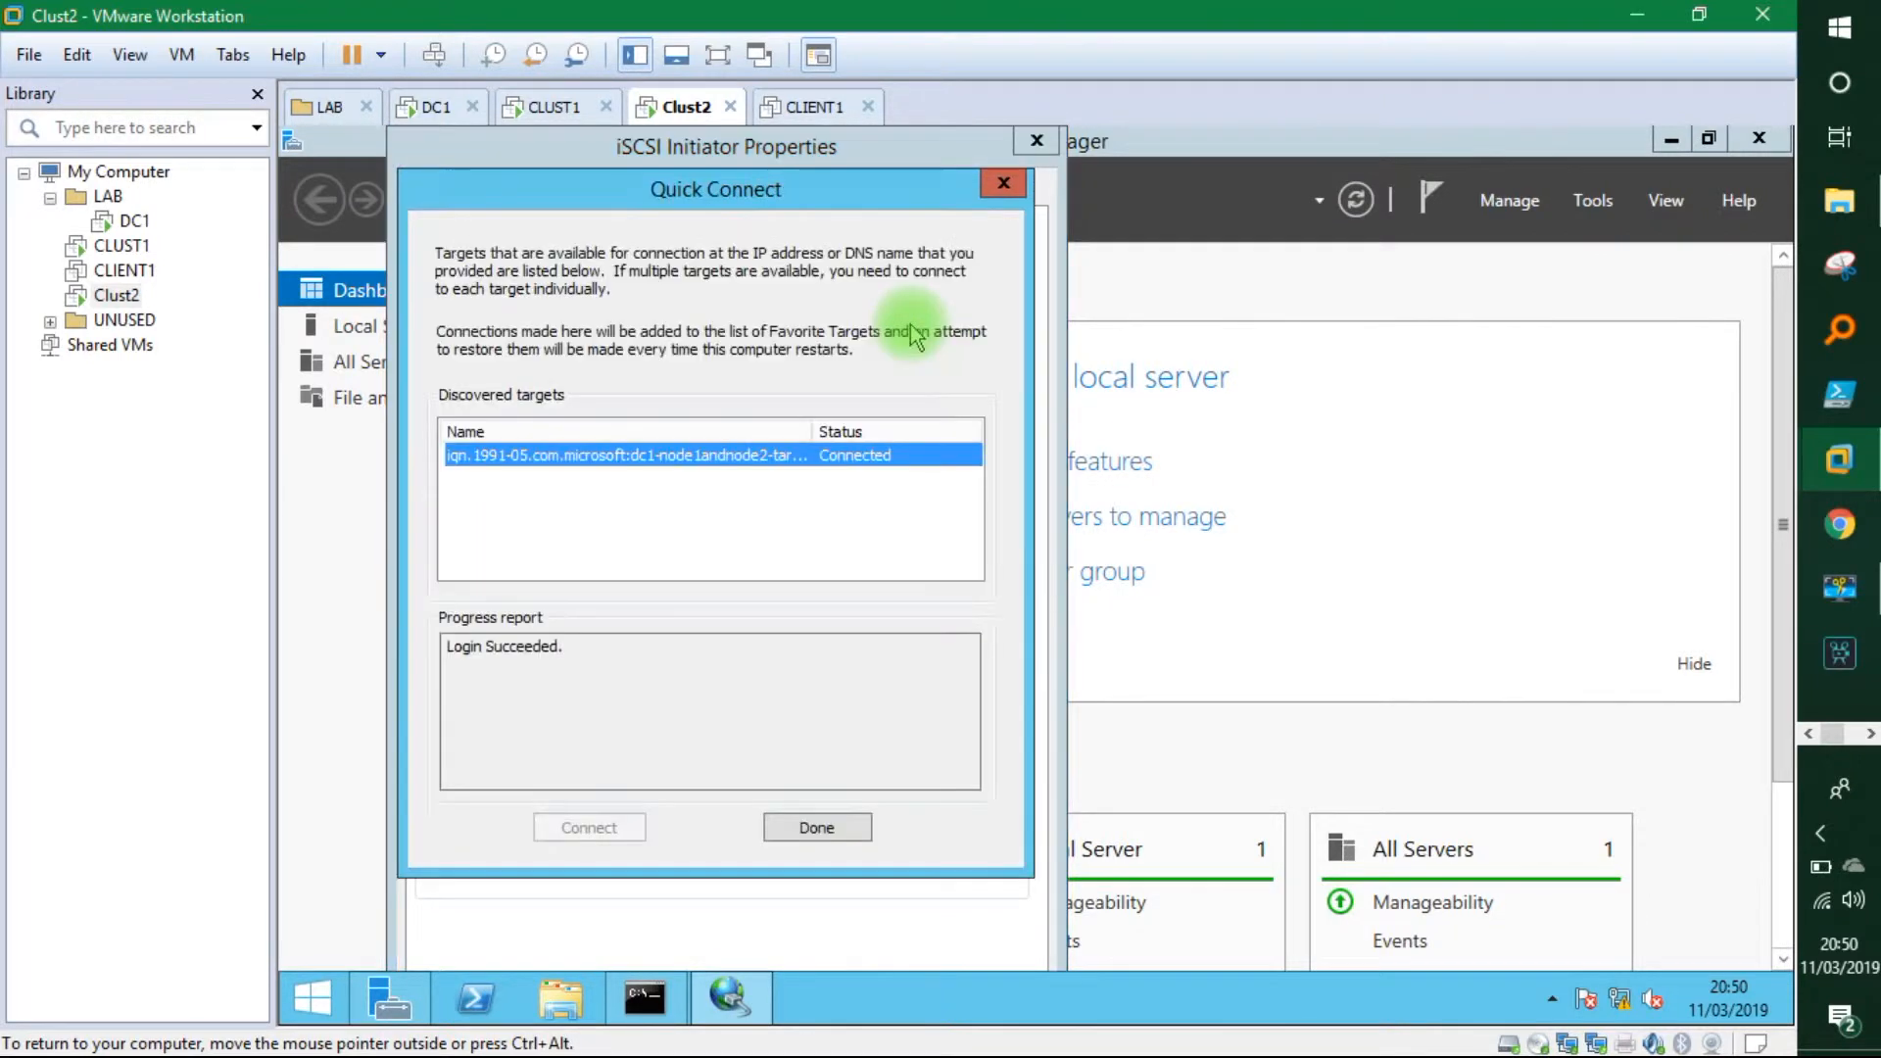
pyautogui.click(798, 828)
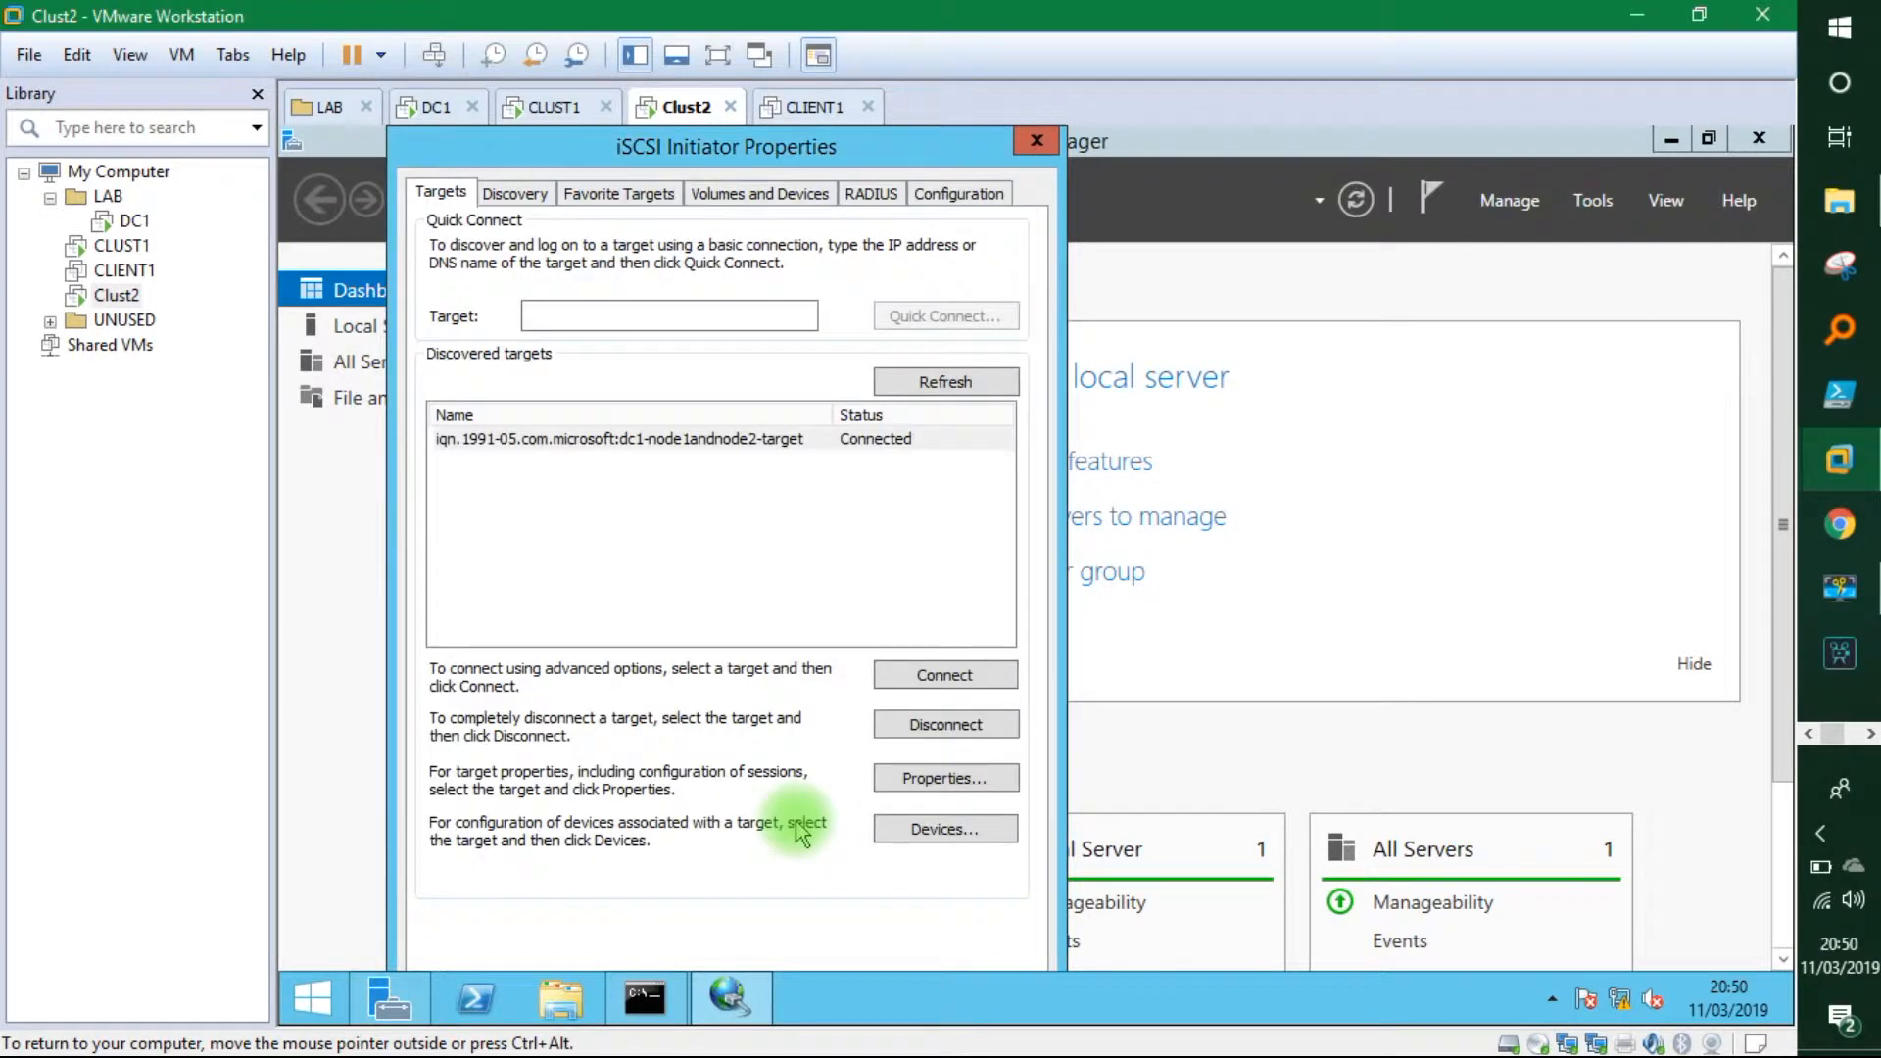
pyautogui.moveTo(726, 164); pyautogui.dragTo(744, 163)
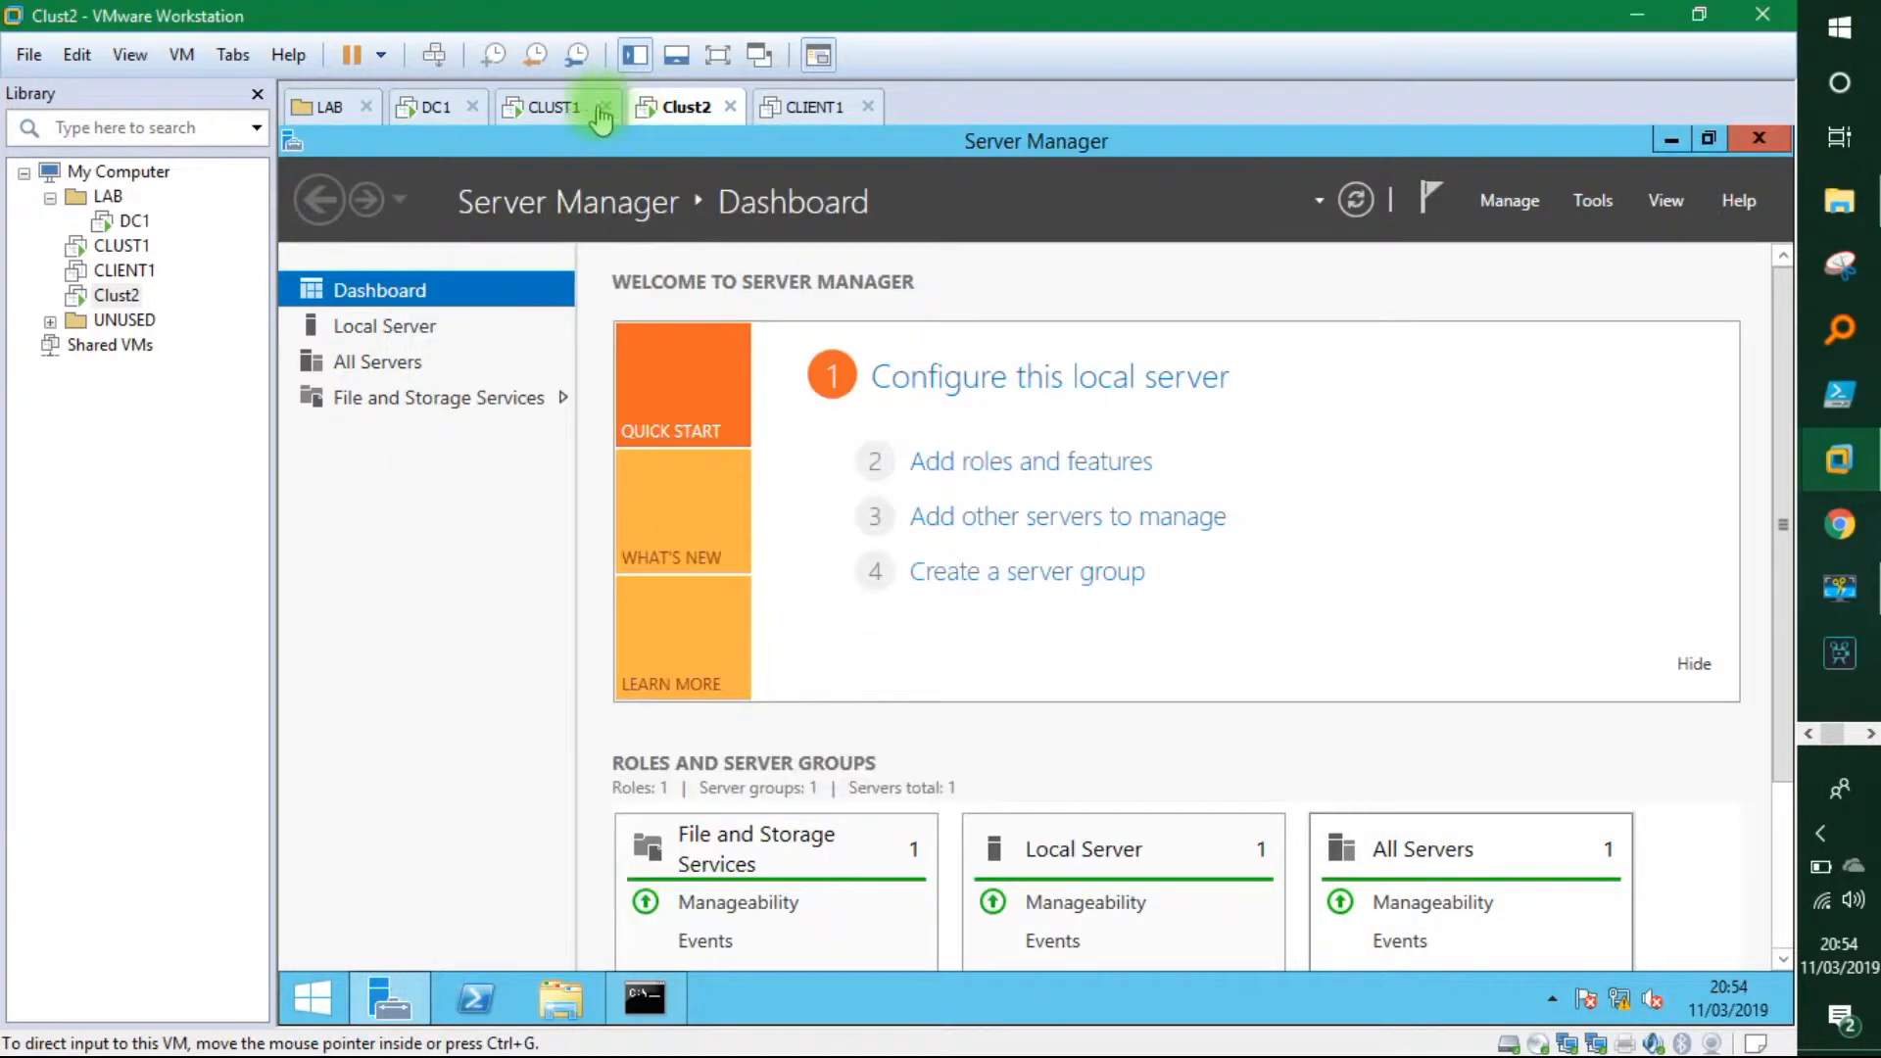
pyautogui.click(555, 108)
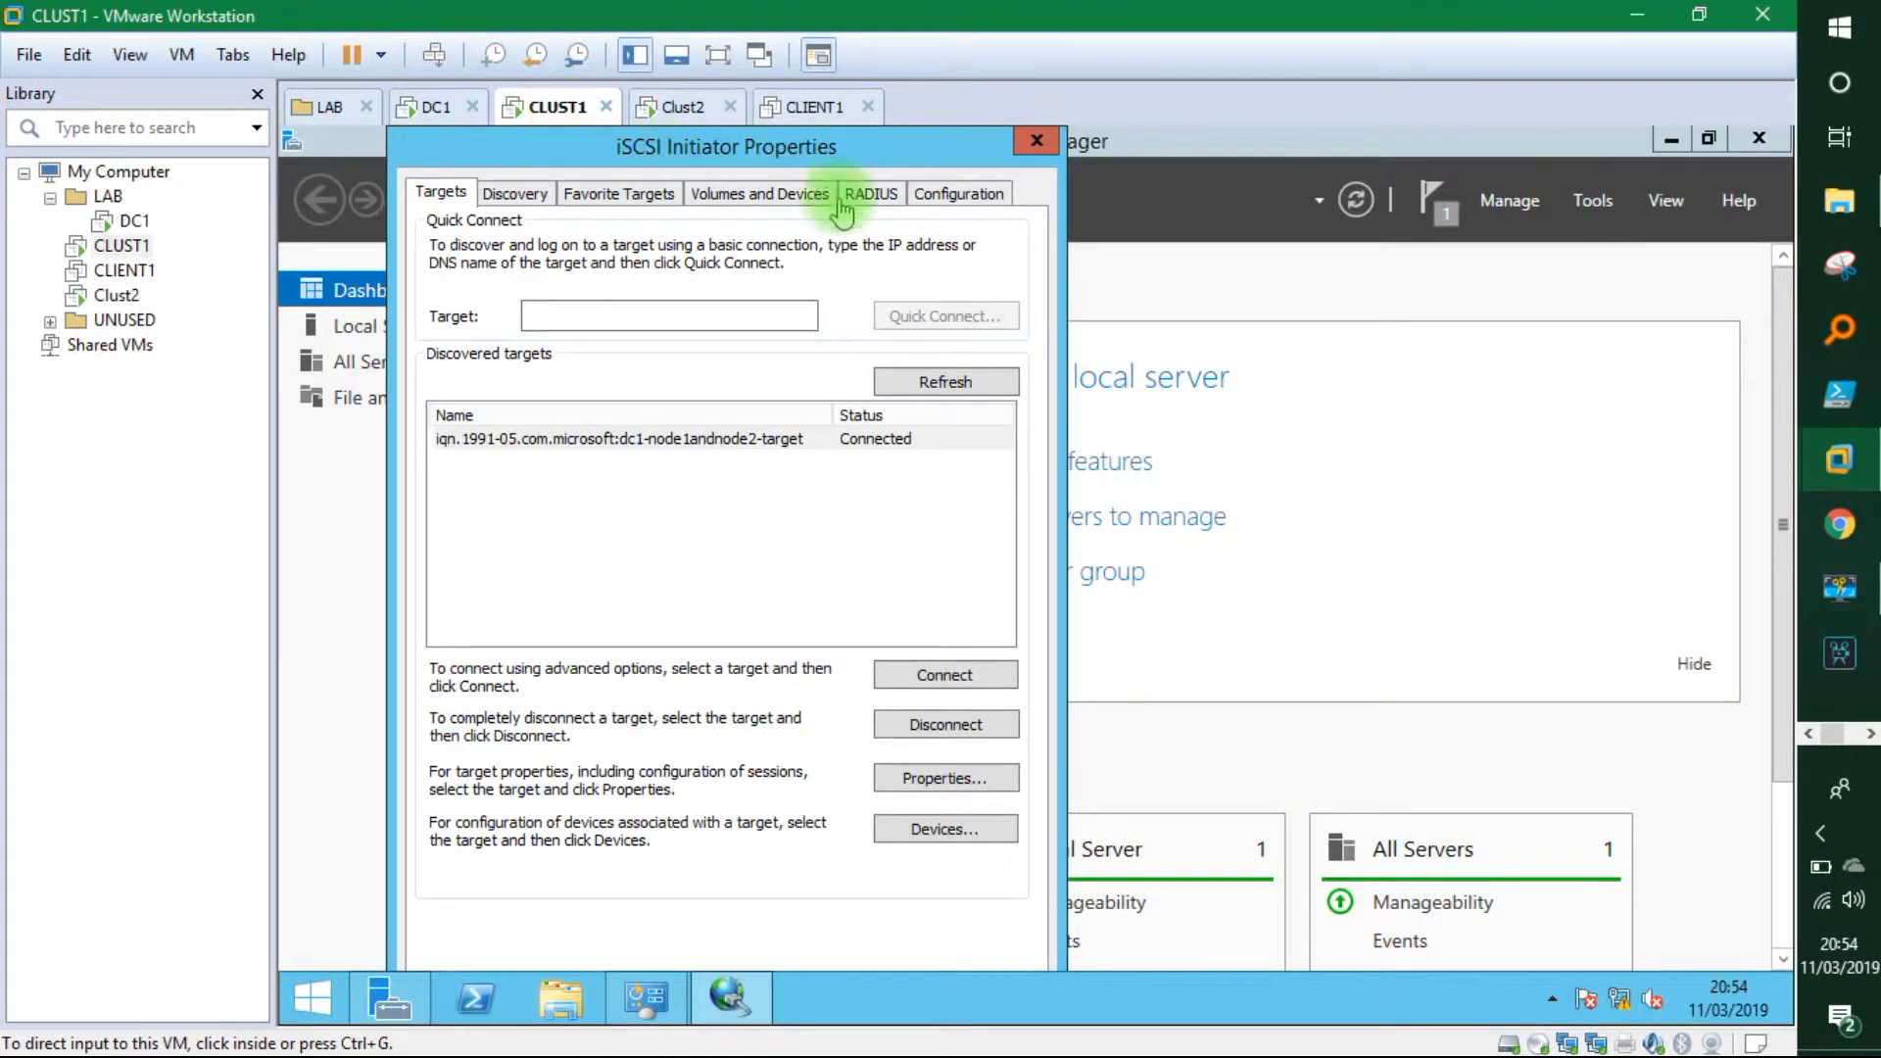
pyautogui.click(912, 147)
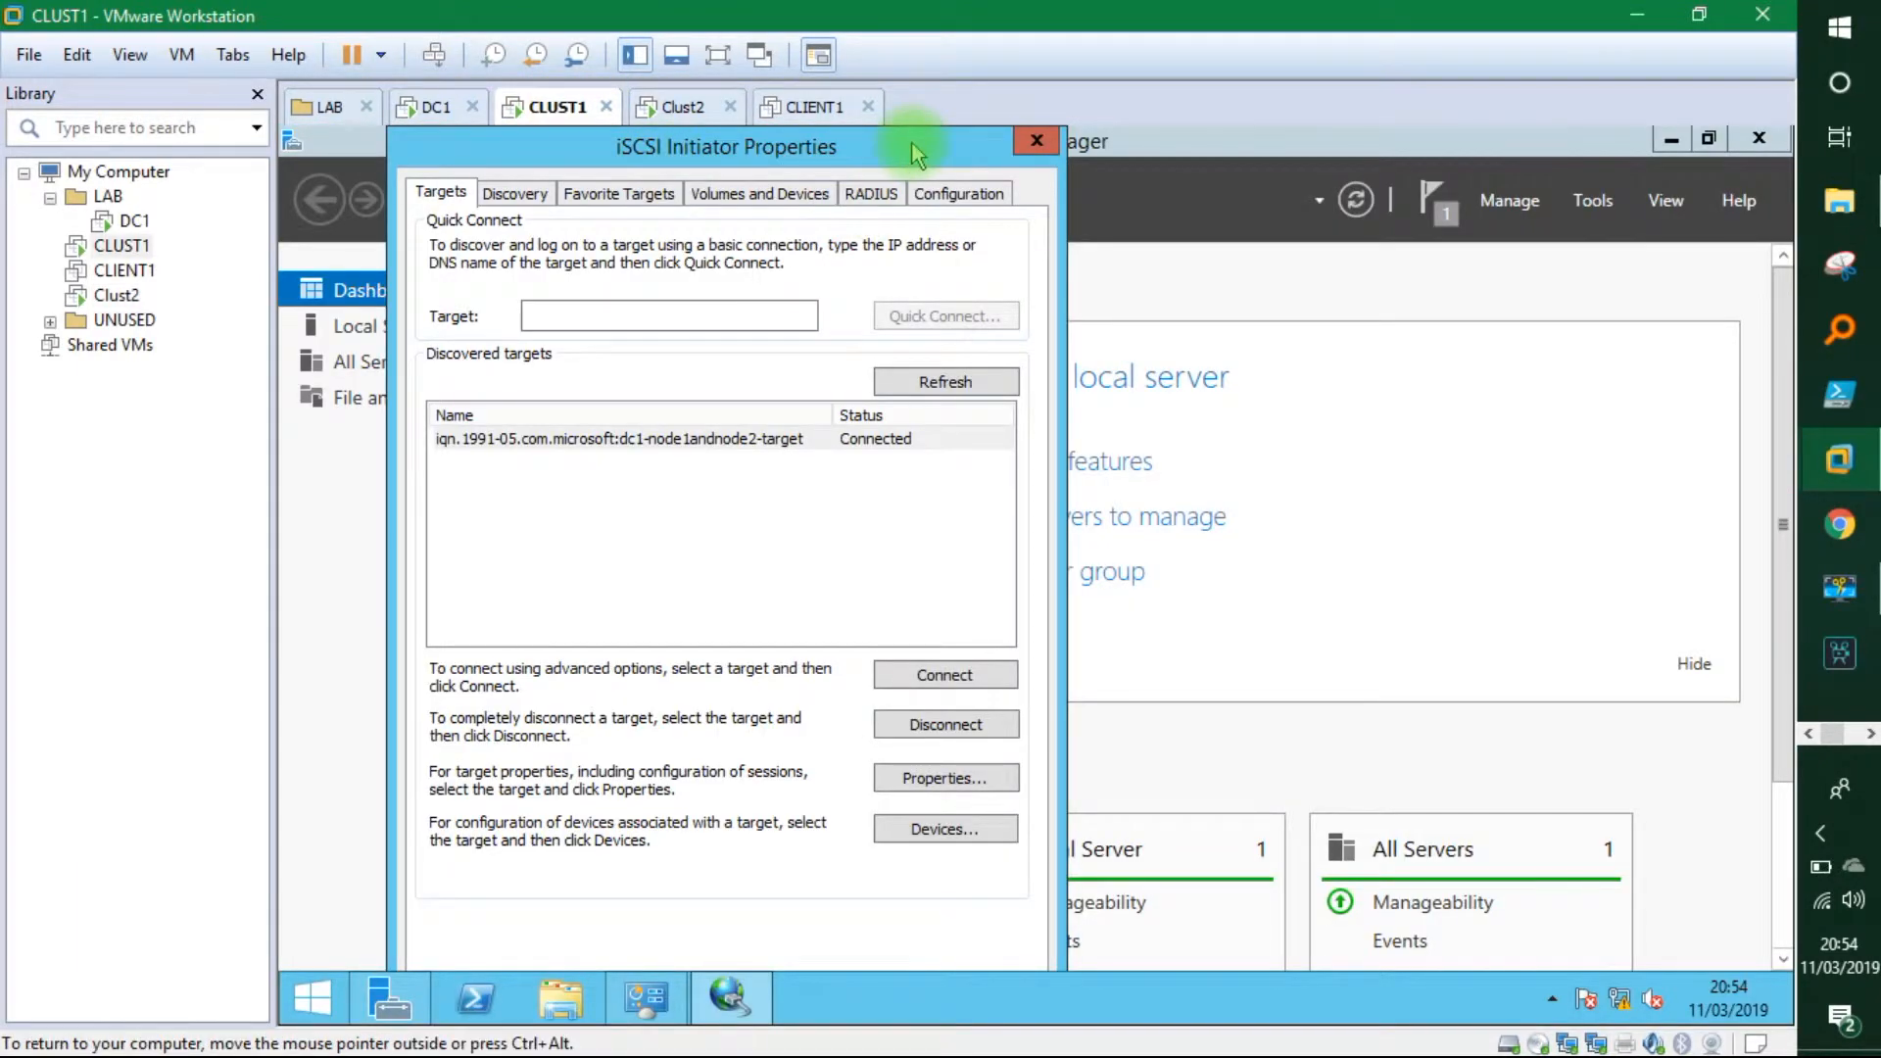
# Close iSCSI Initiator and open Disk Management in CLUST1's Computer Management.
pyautogui.click(1048, 149)
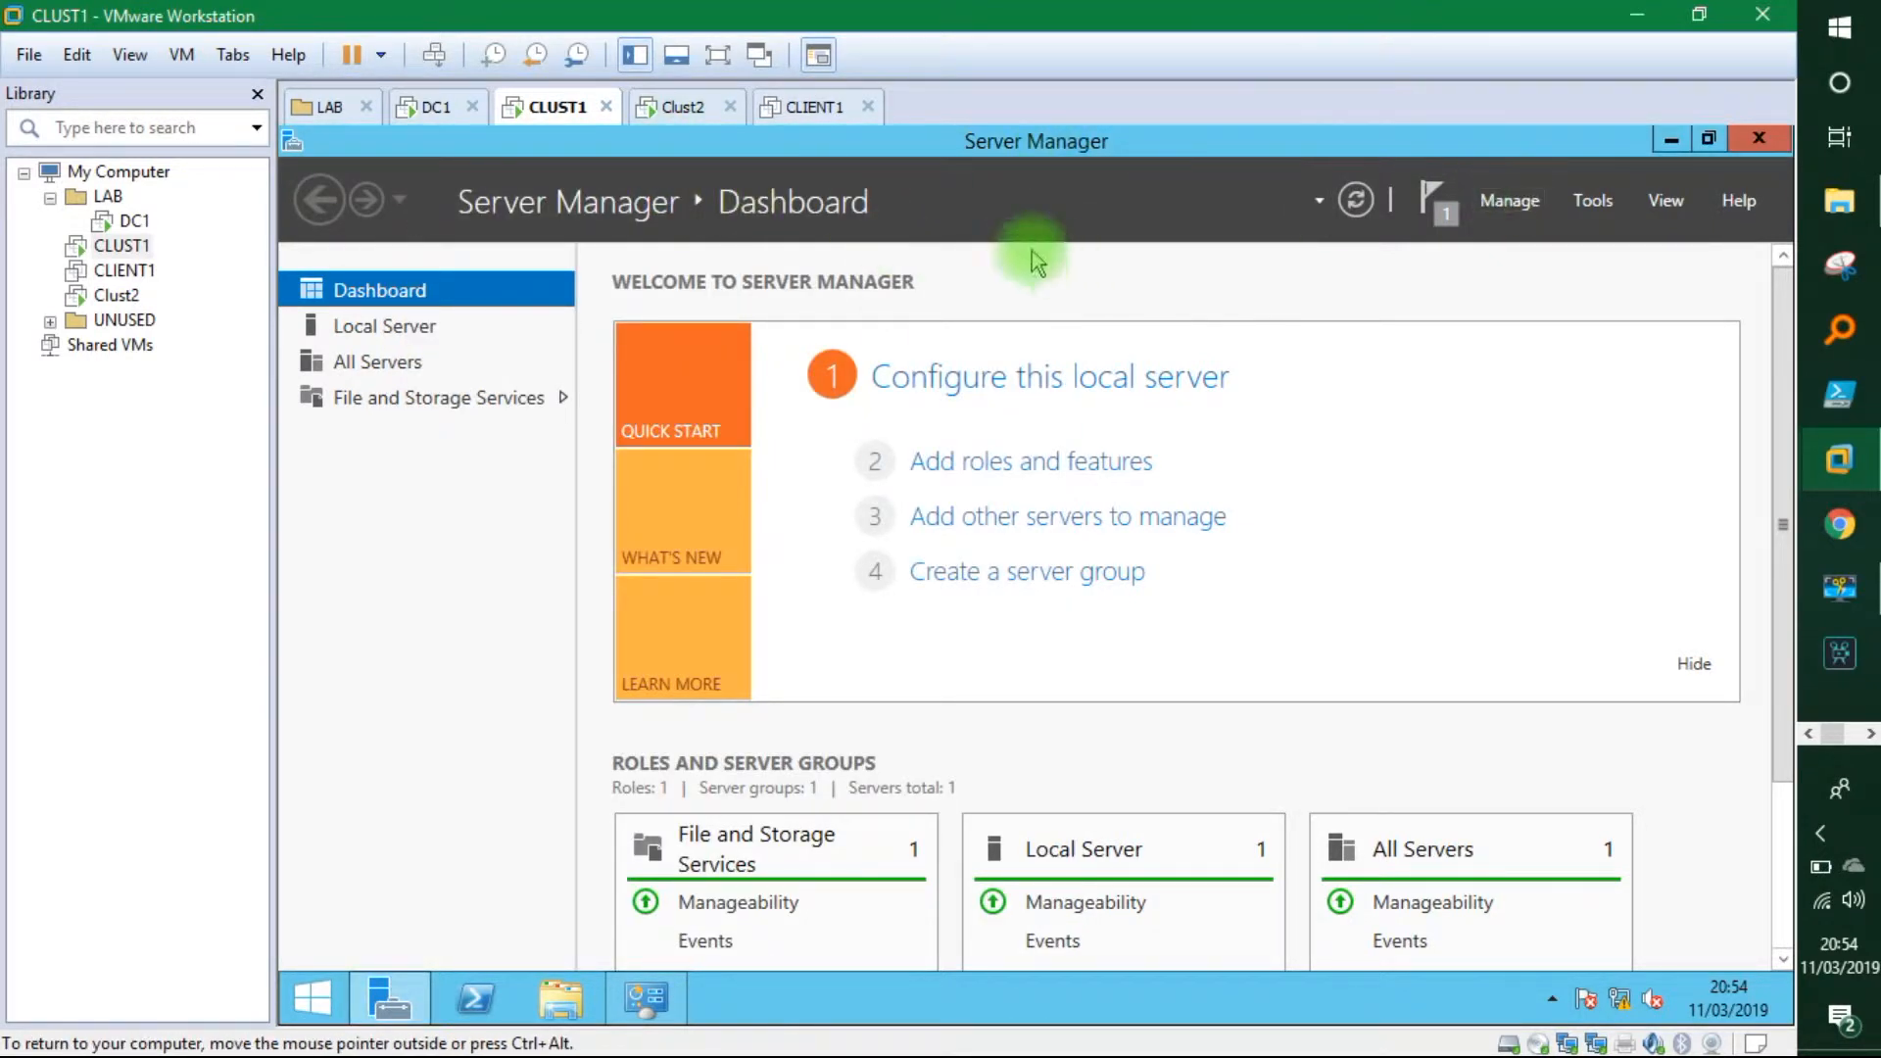
pyautogui.click(1593, 200)
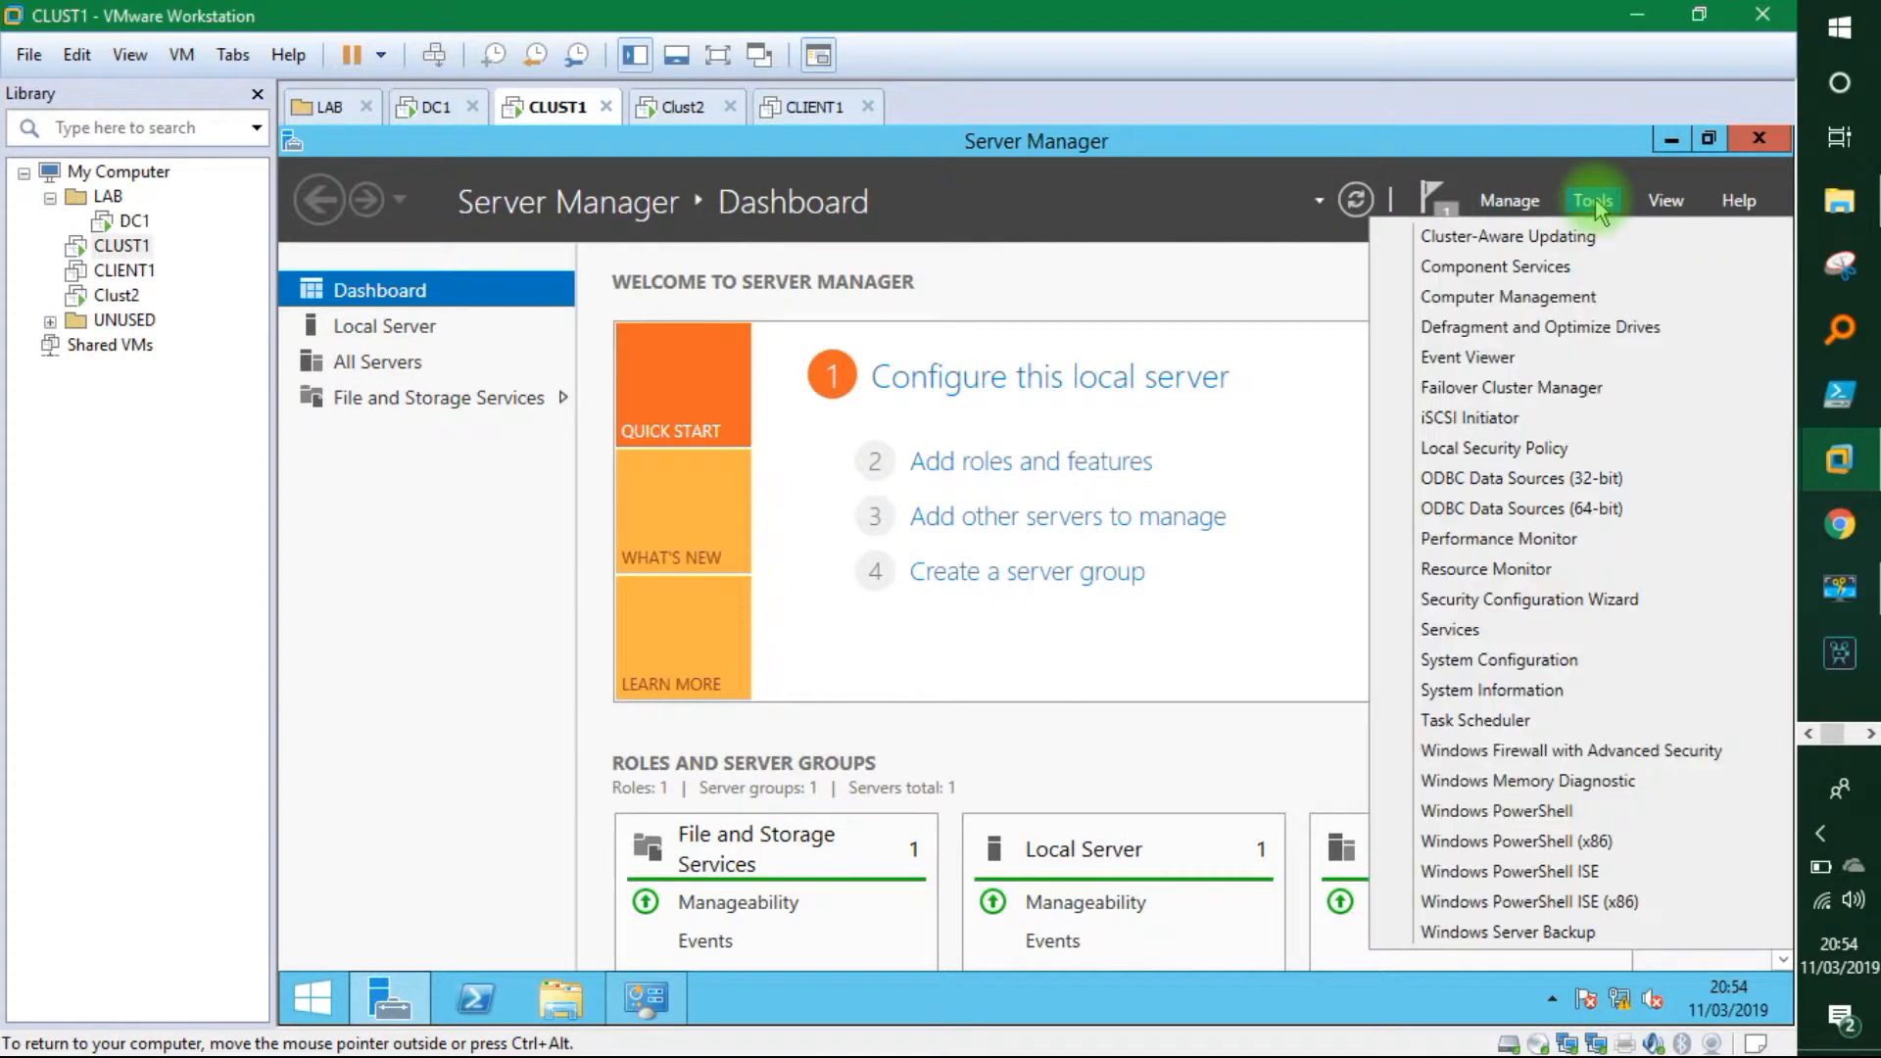
pyautogui.click(1541, 287)
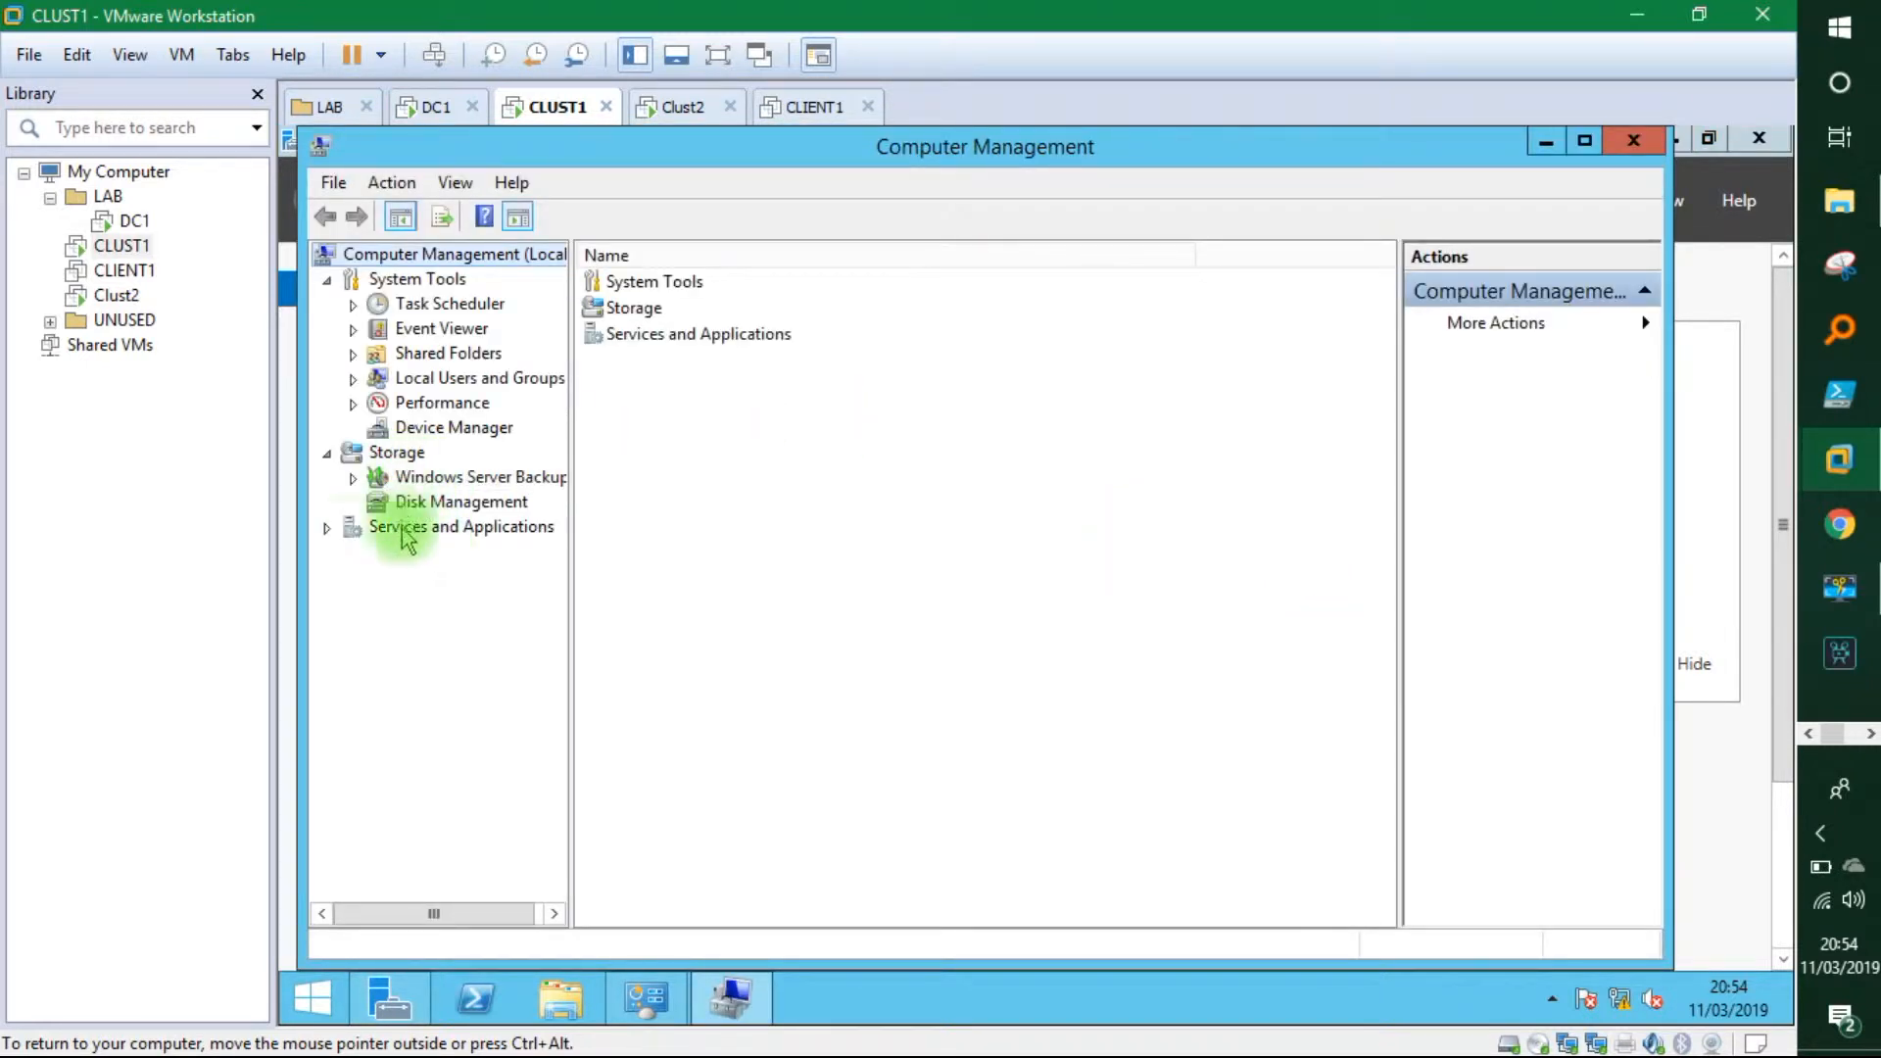
pyautogui.click(327, 528)
pyautogui.click(407, 505)
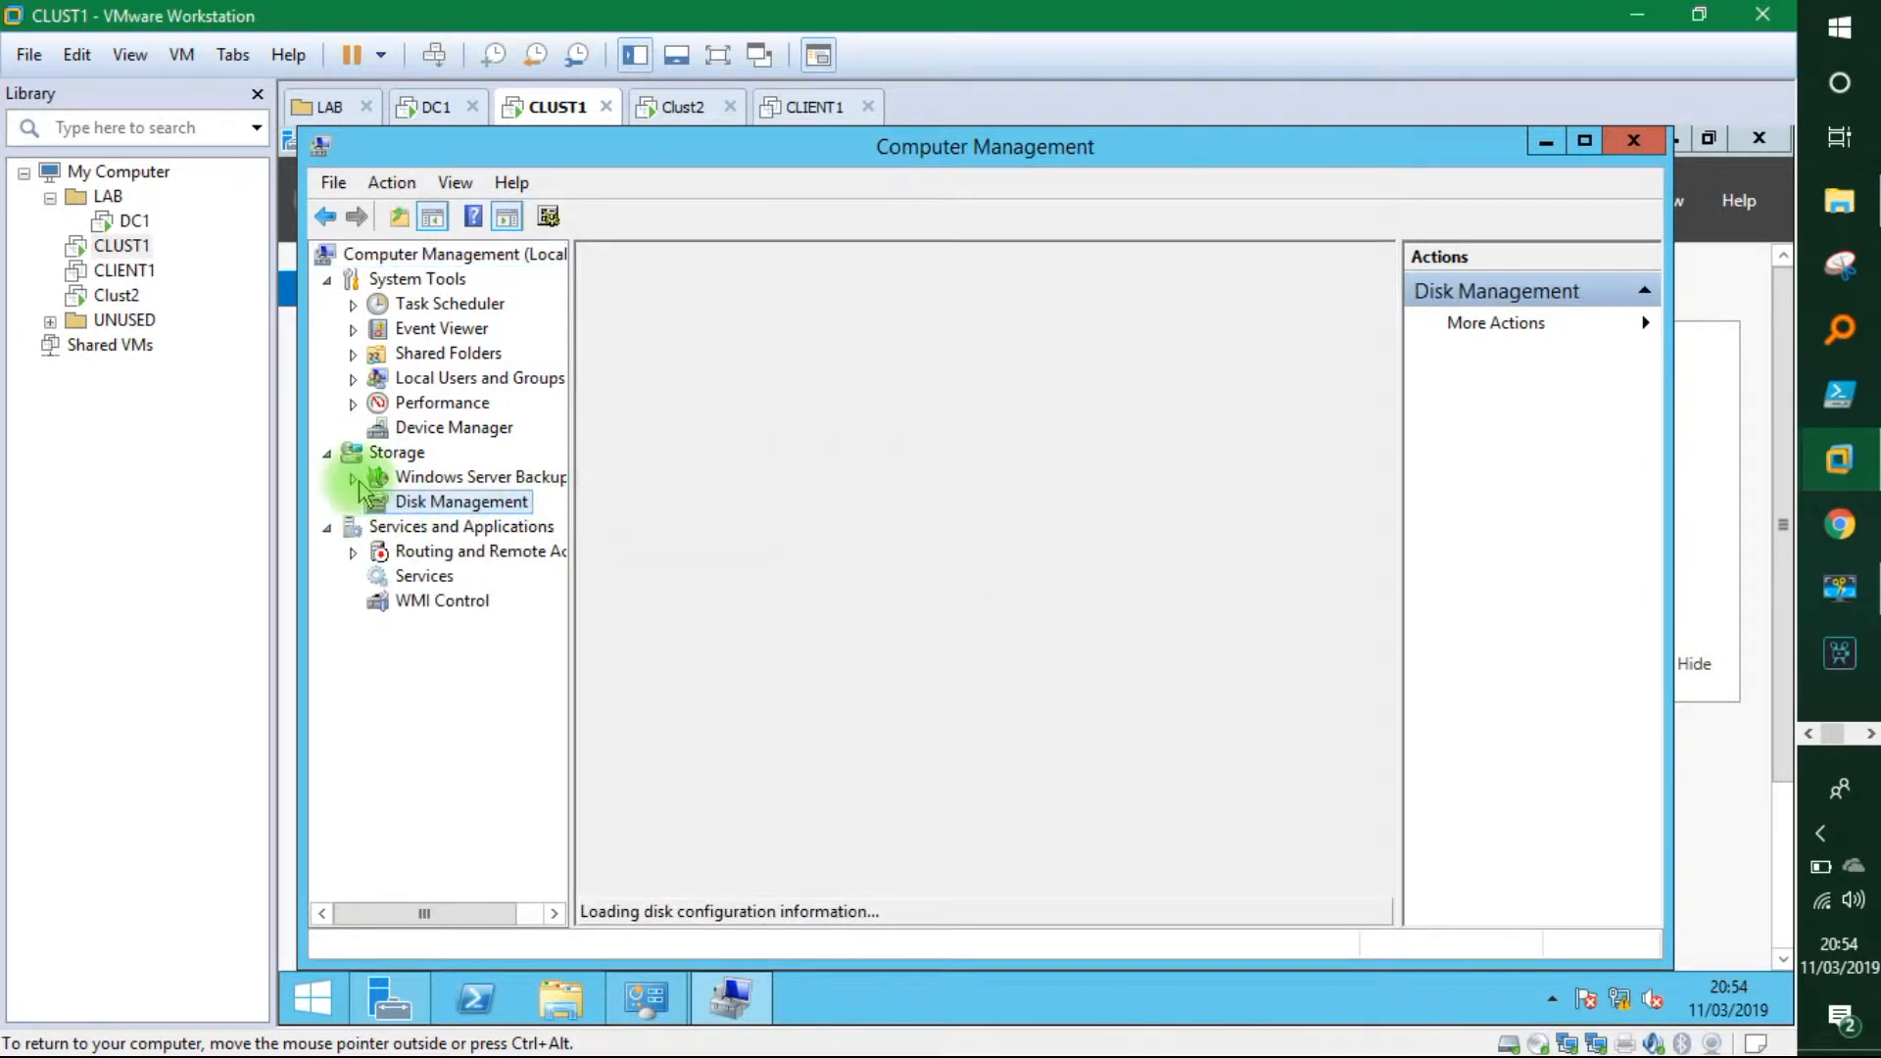
pyautogui.click(328, 529)
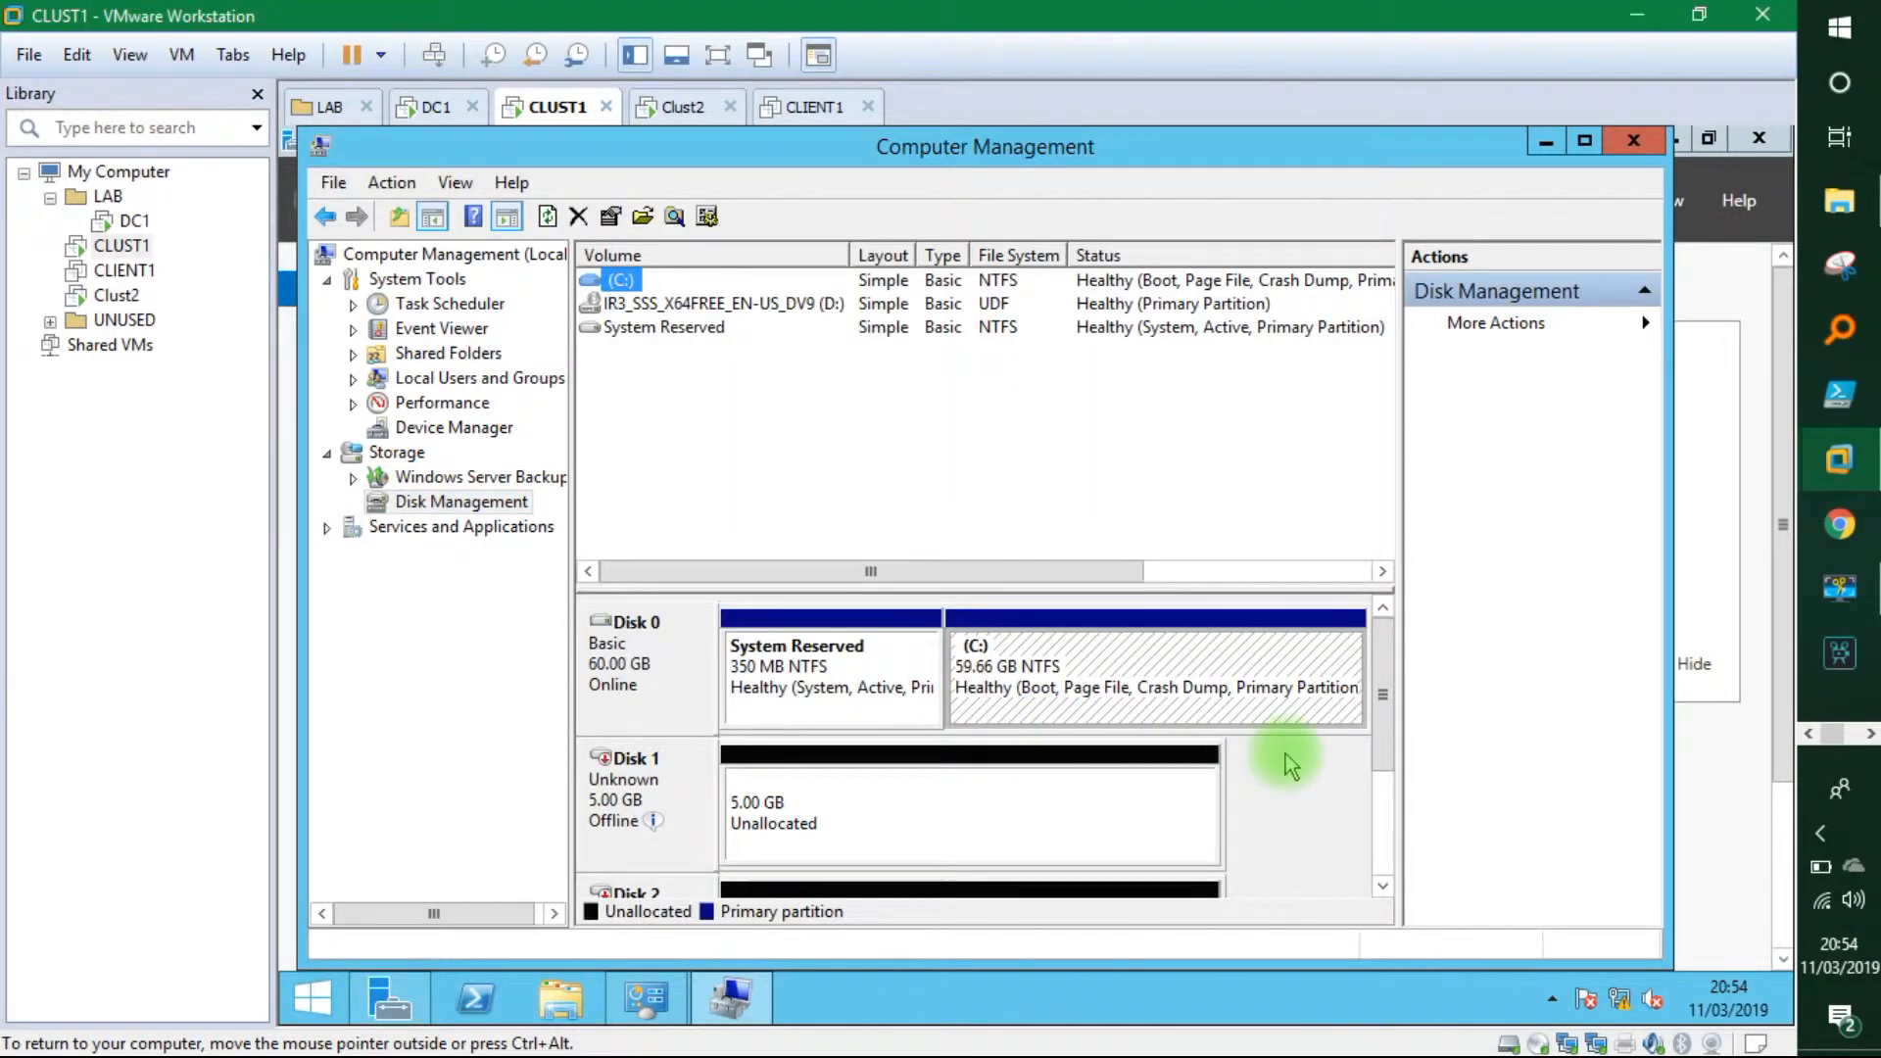
pyautogui.moveTo(1386, 725); pyautogui.dragTo(1380, 767)
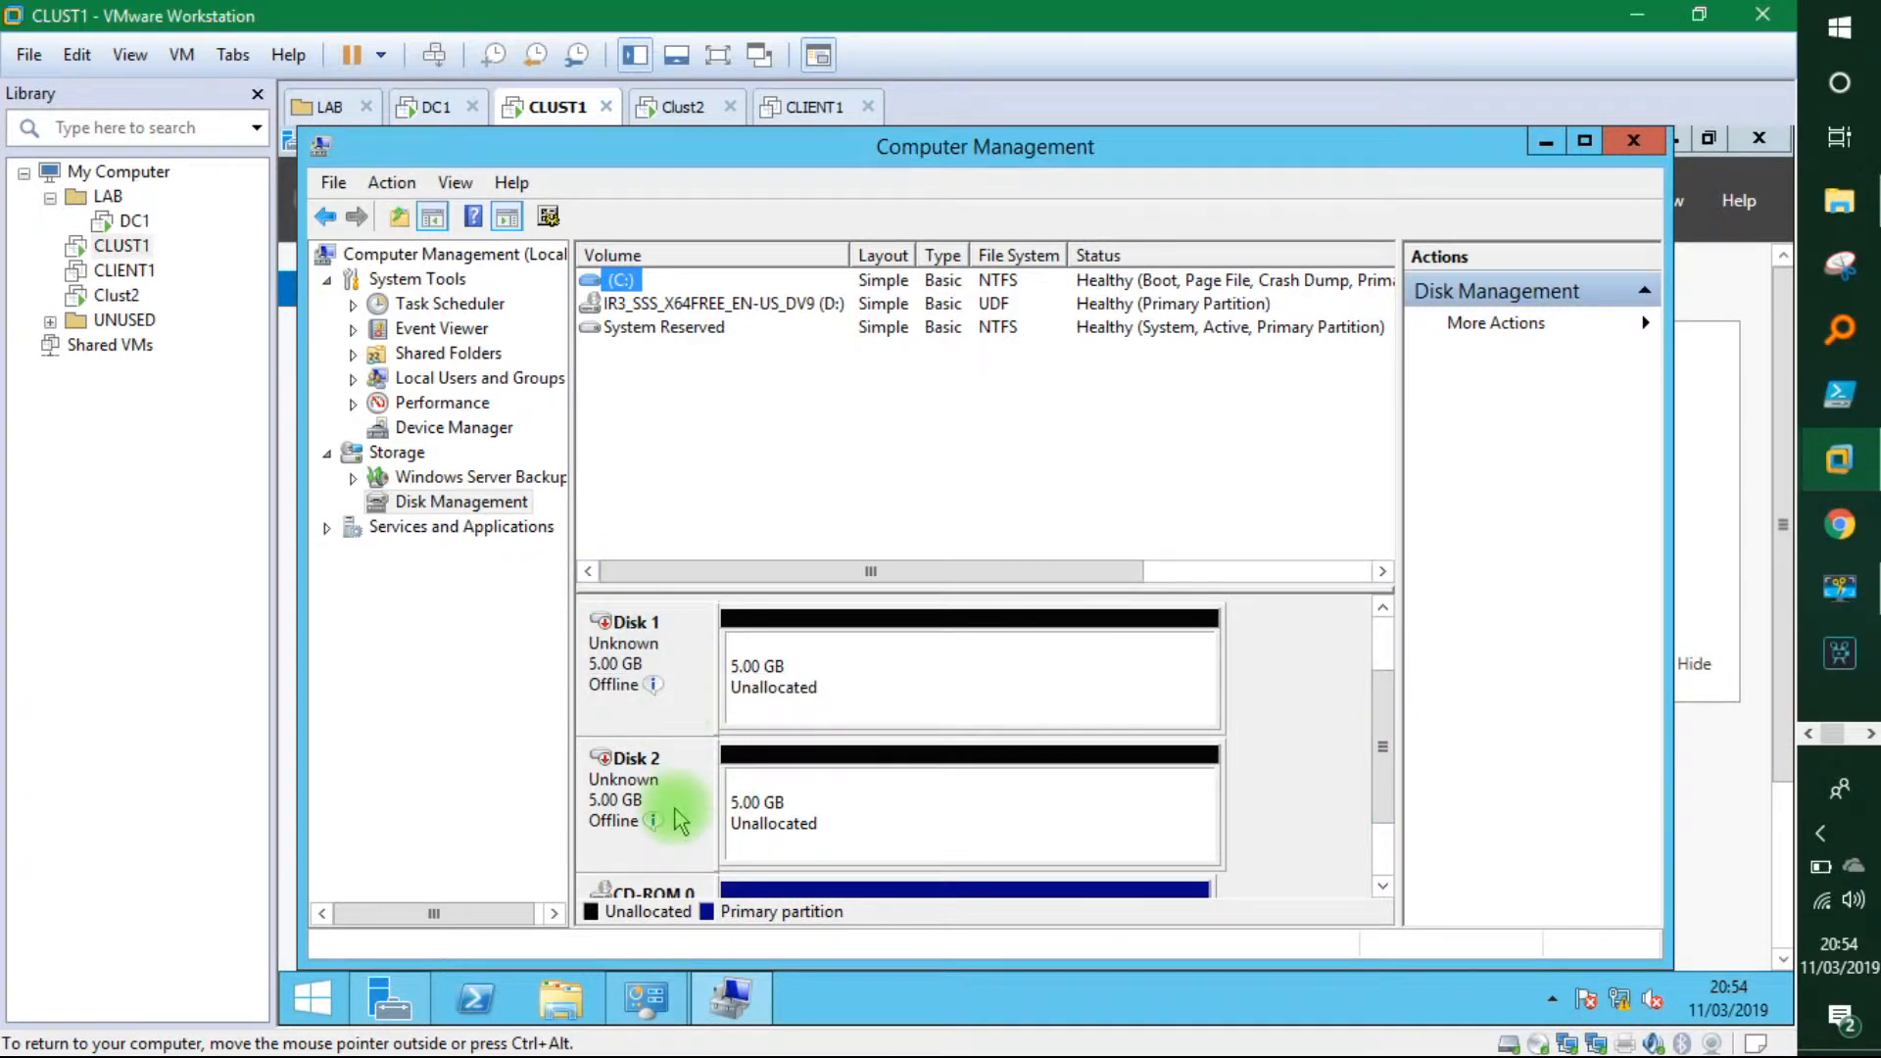
# Bring Disk 1 and Disk 2 online and initialize both as MBR.
pyautogui.moveTo(652, 684)
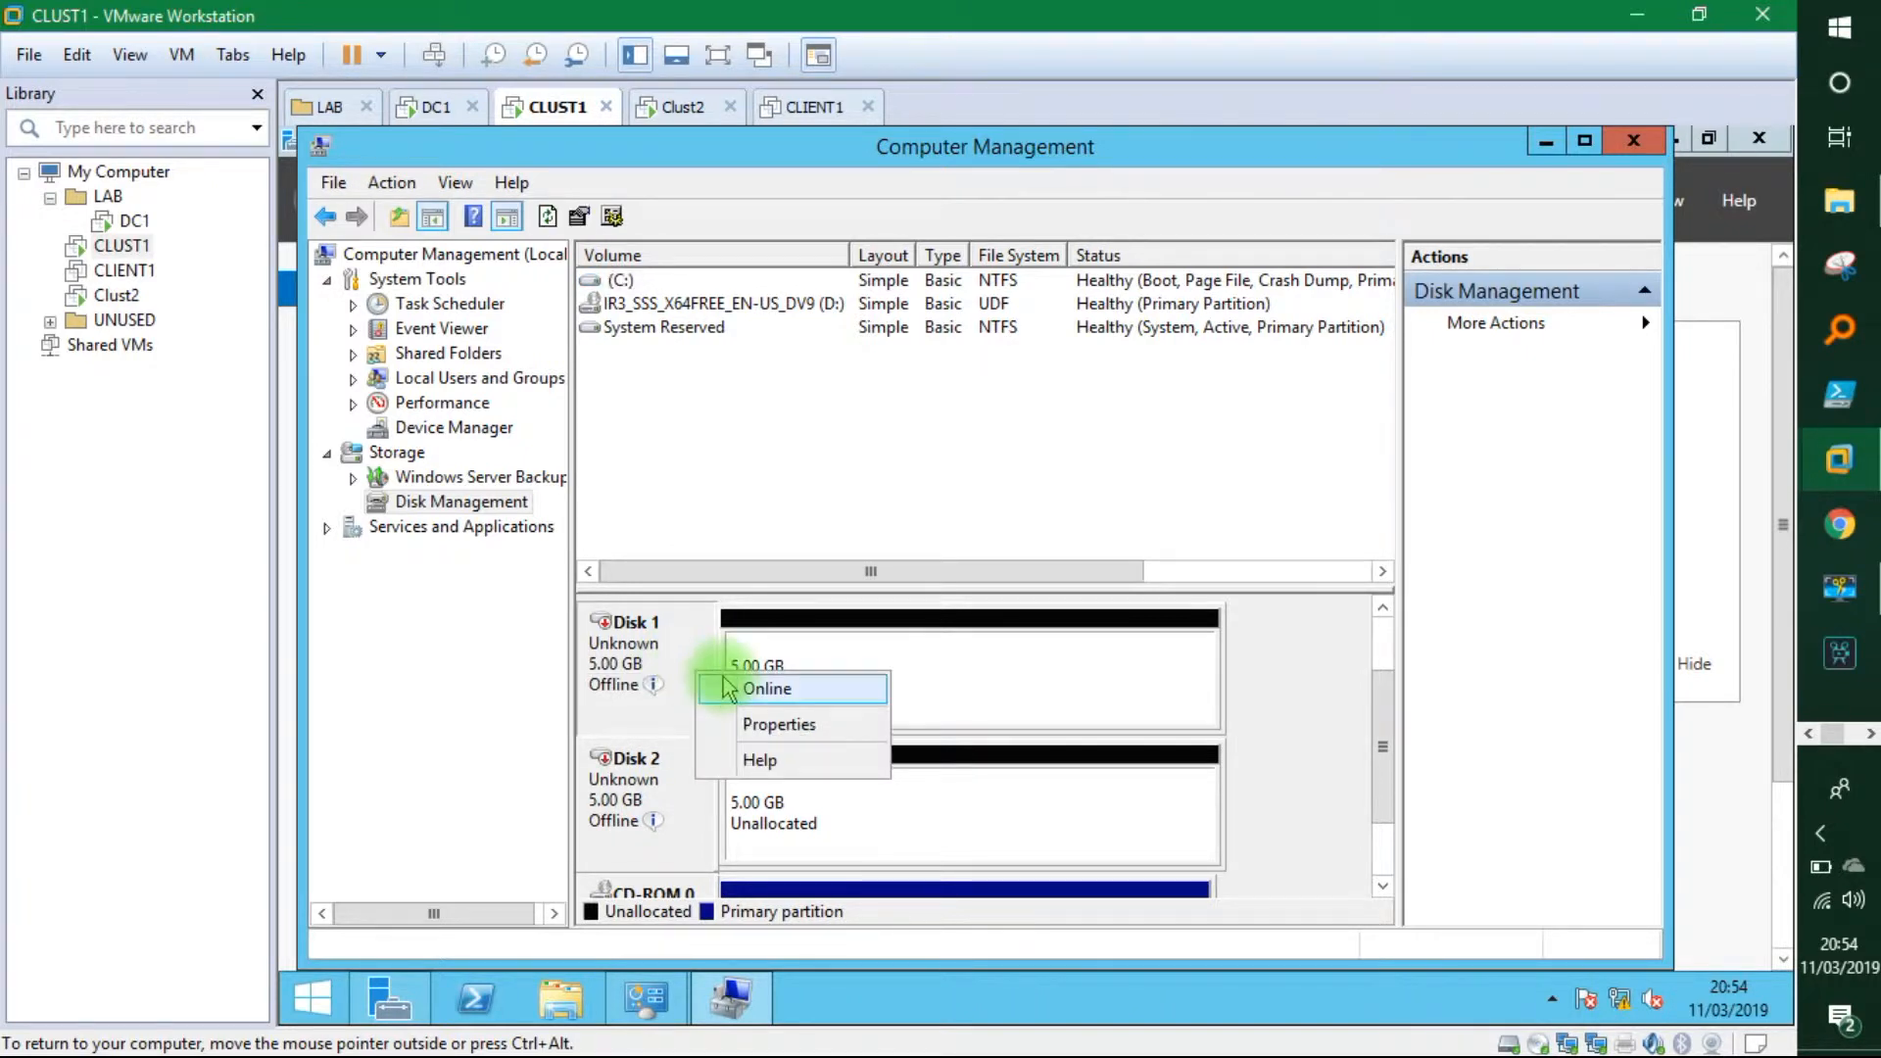
pyautogui.click(723, 688)
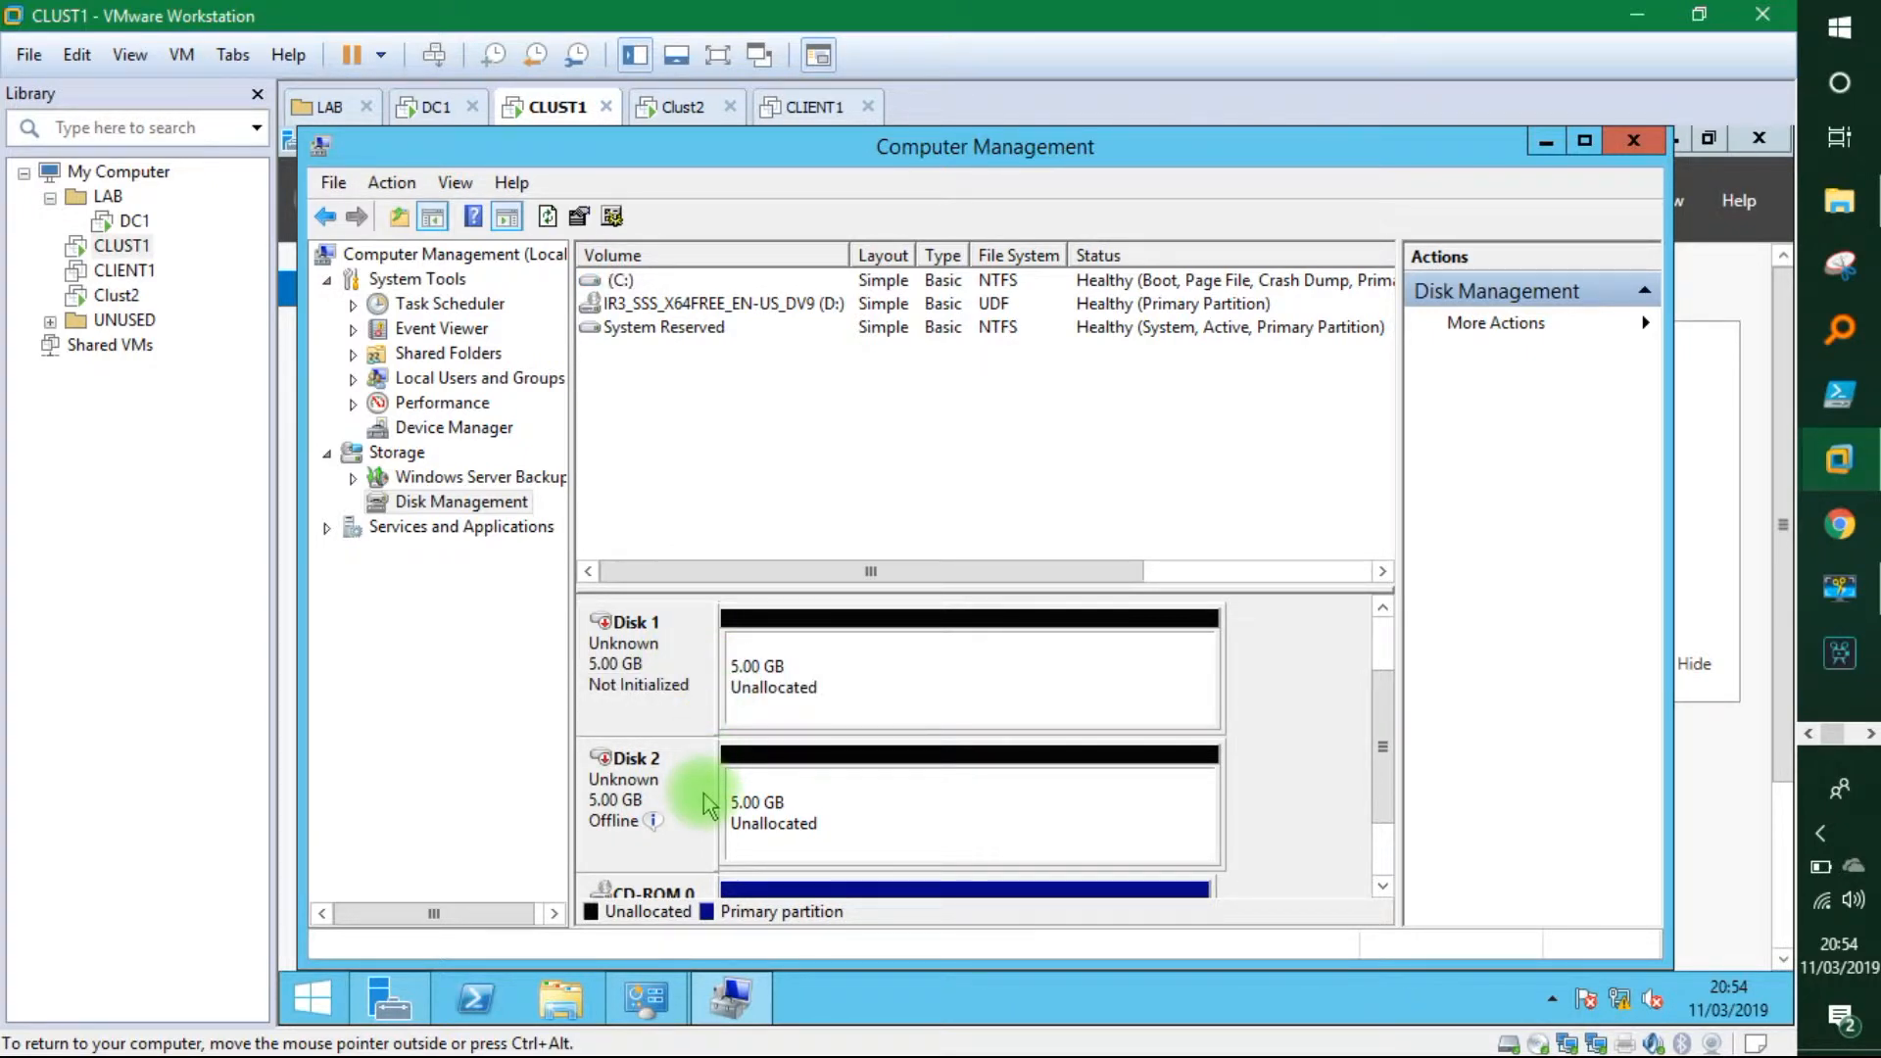
pyautogui.rightClick(709, 802)
pyautogui.click(757, 810)
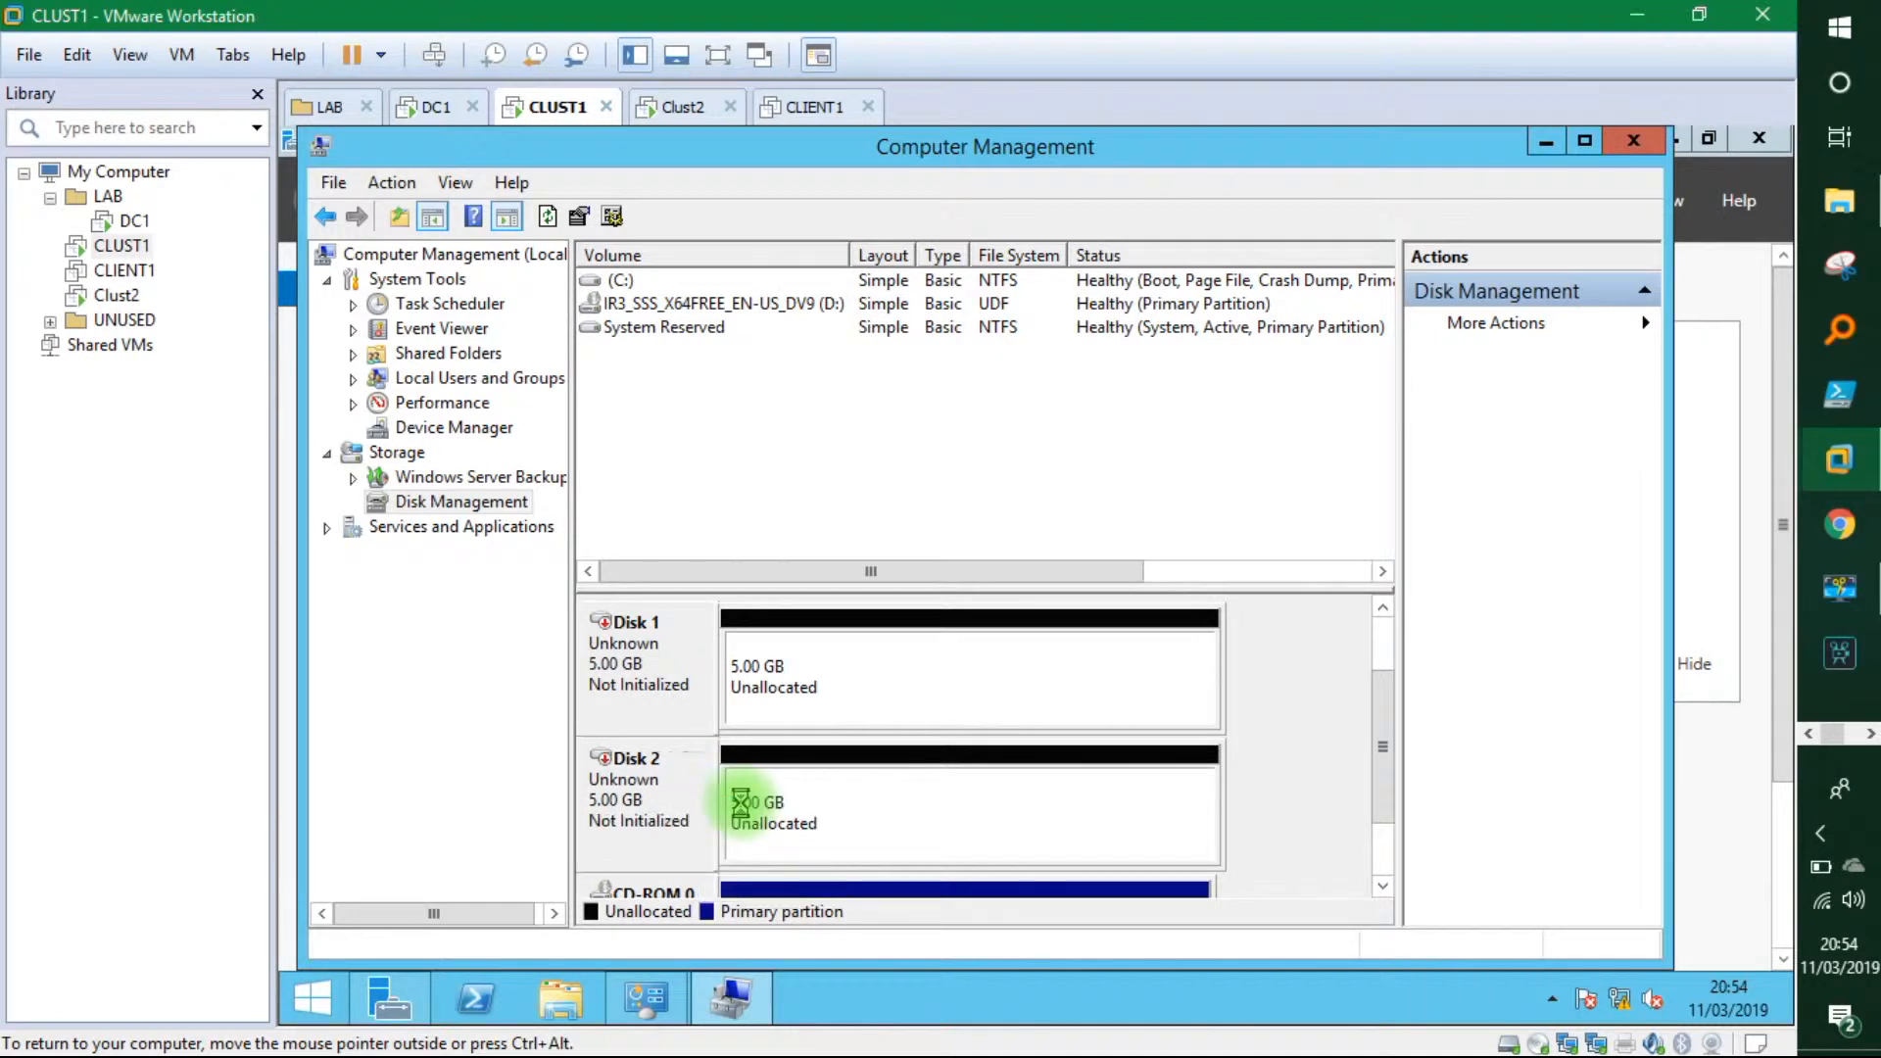
pyautogui.rightClick(696, 674)
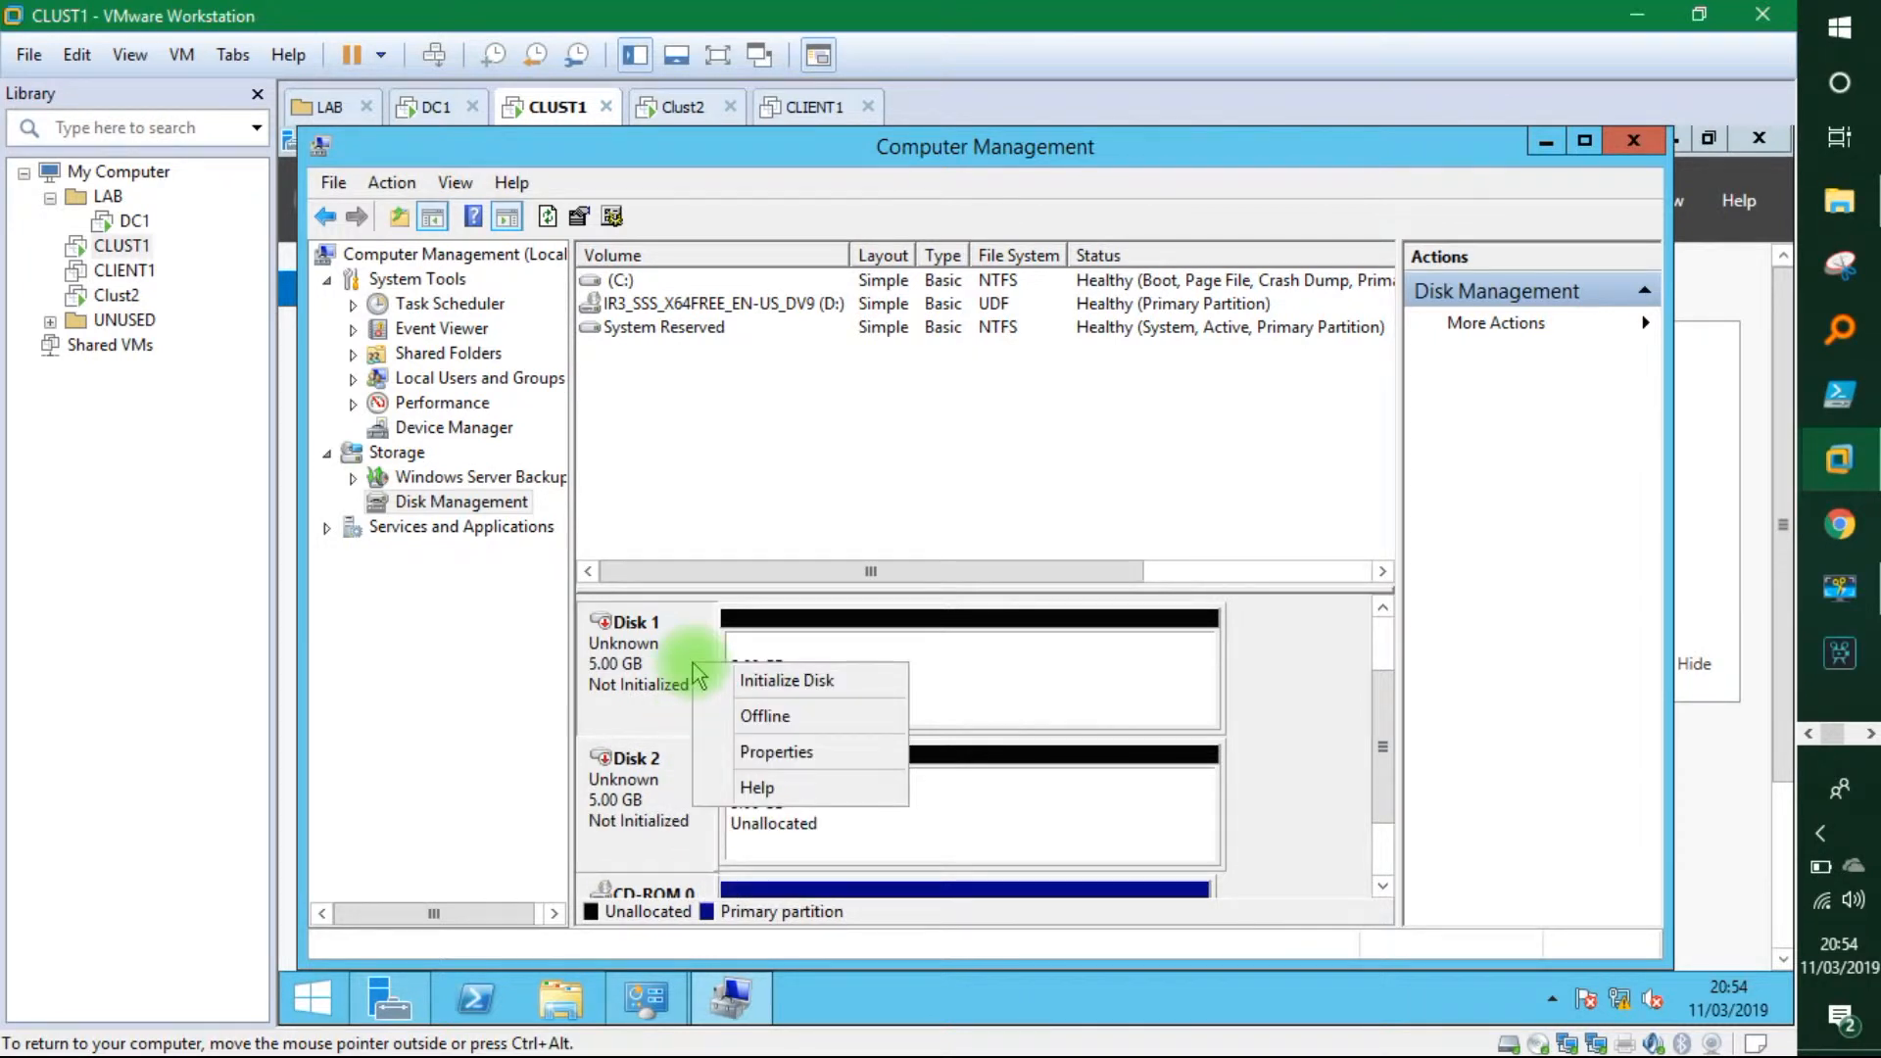
pyautogui.click(749, 679)
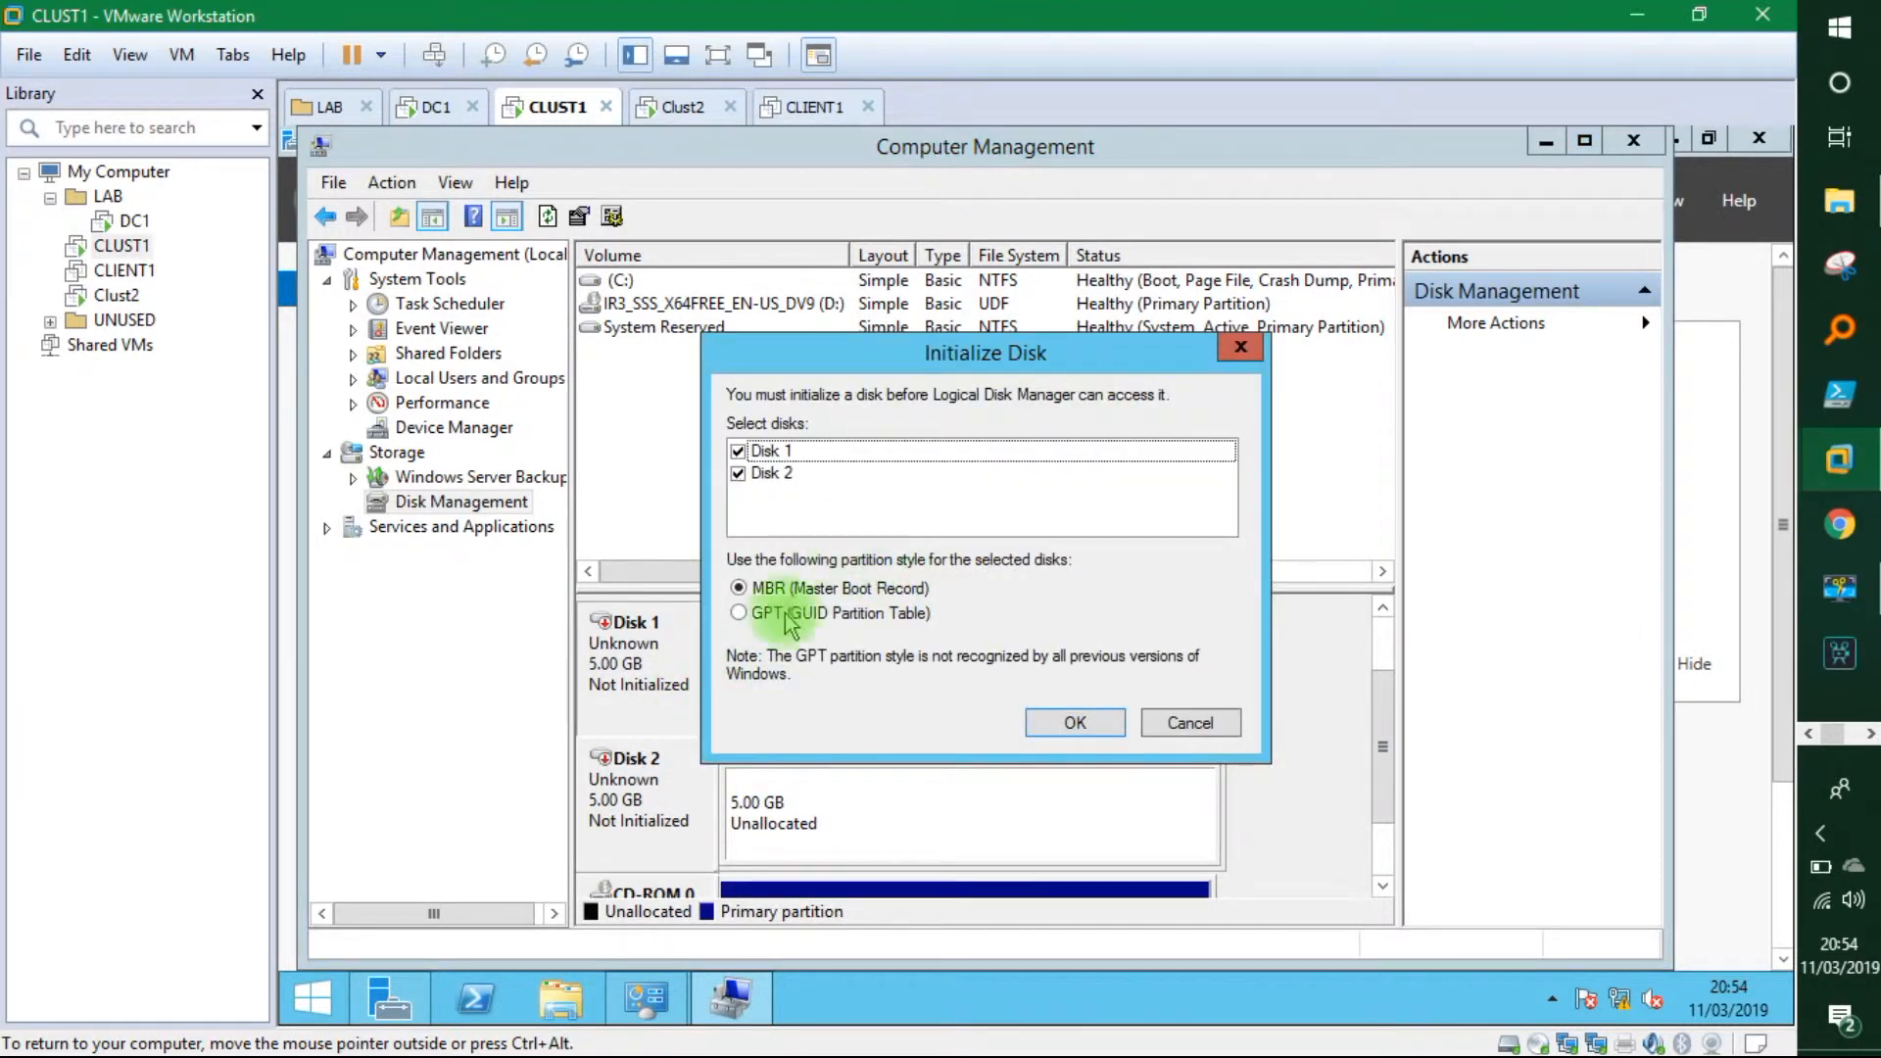
pyautogui.click(1073, 724)
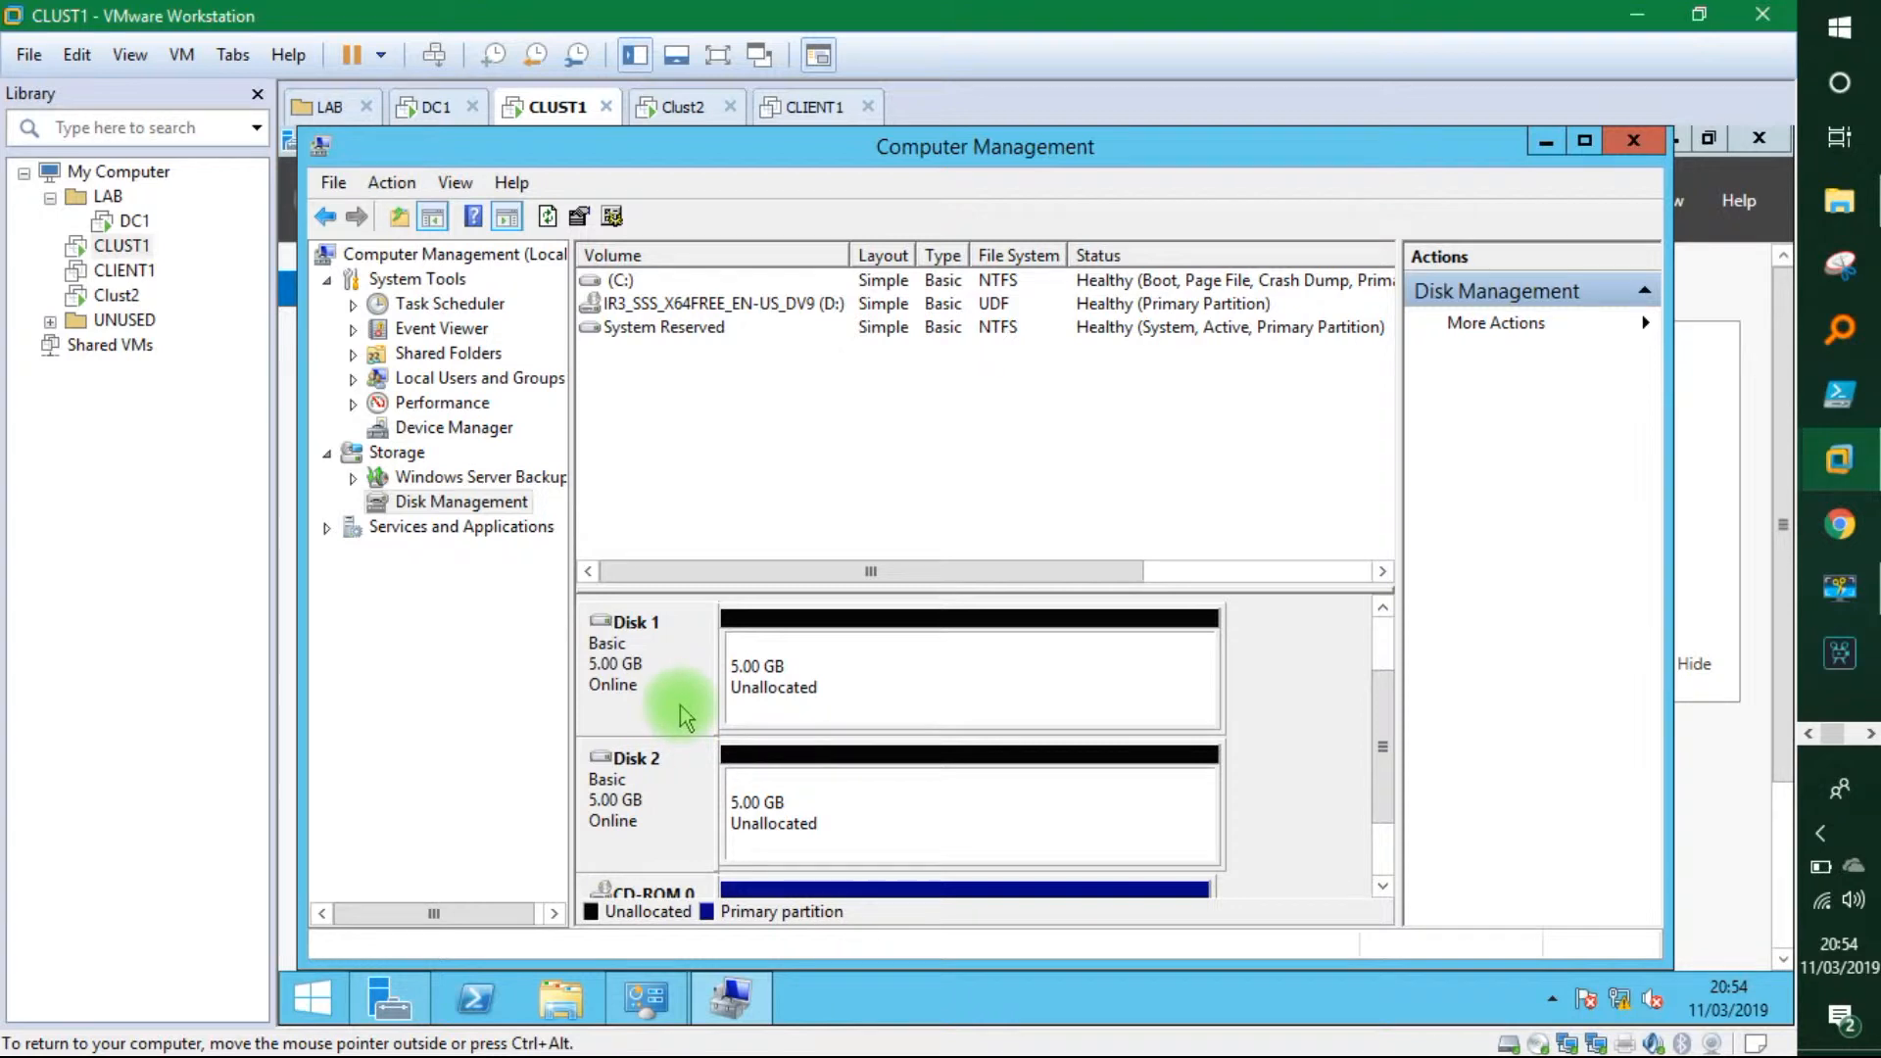
# Create a 5117 MB NTFS simple volume E: on Disk 1.
pyautogui.rightClick(790, 665)
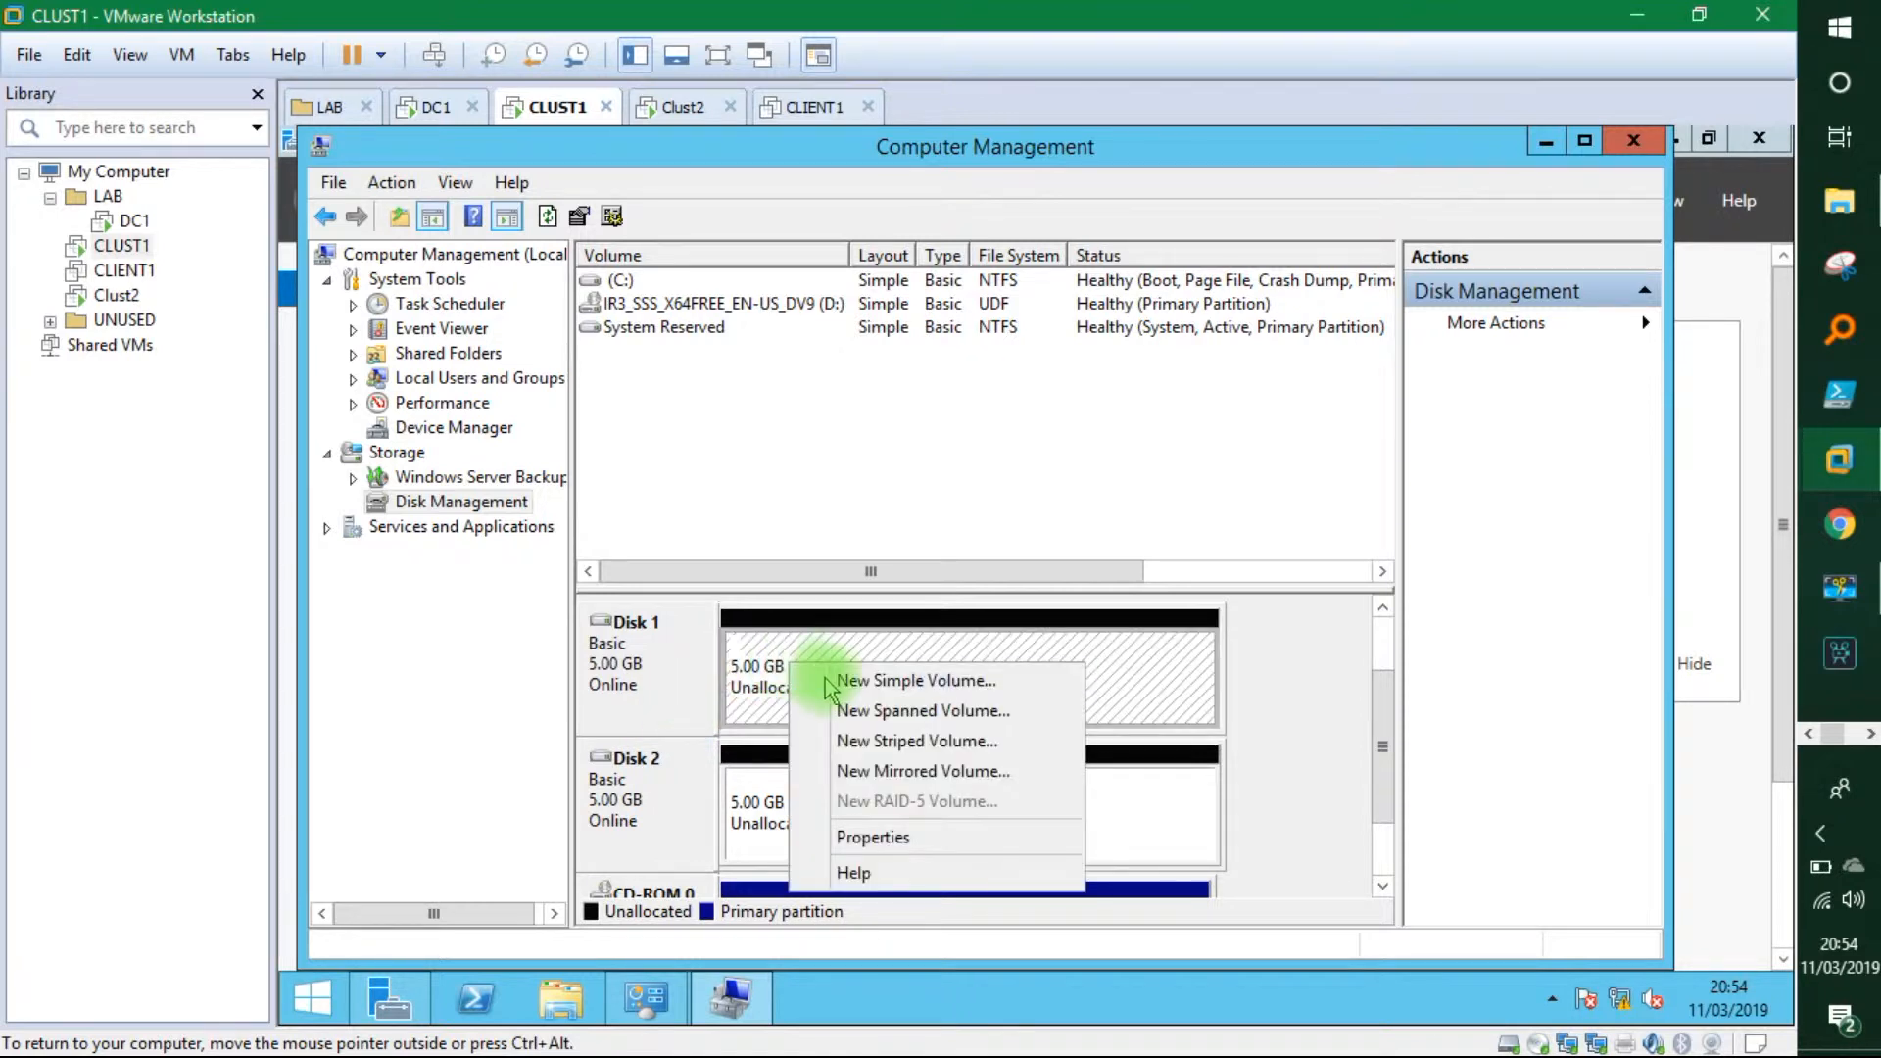
pyautogui.click(828, 682)
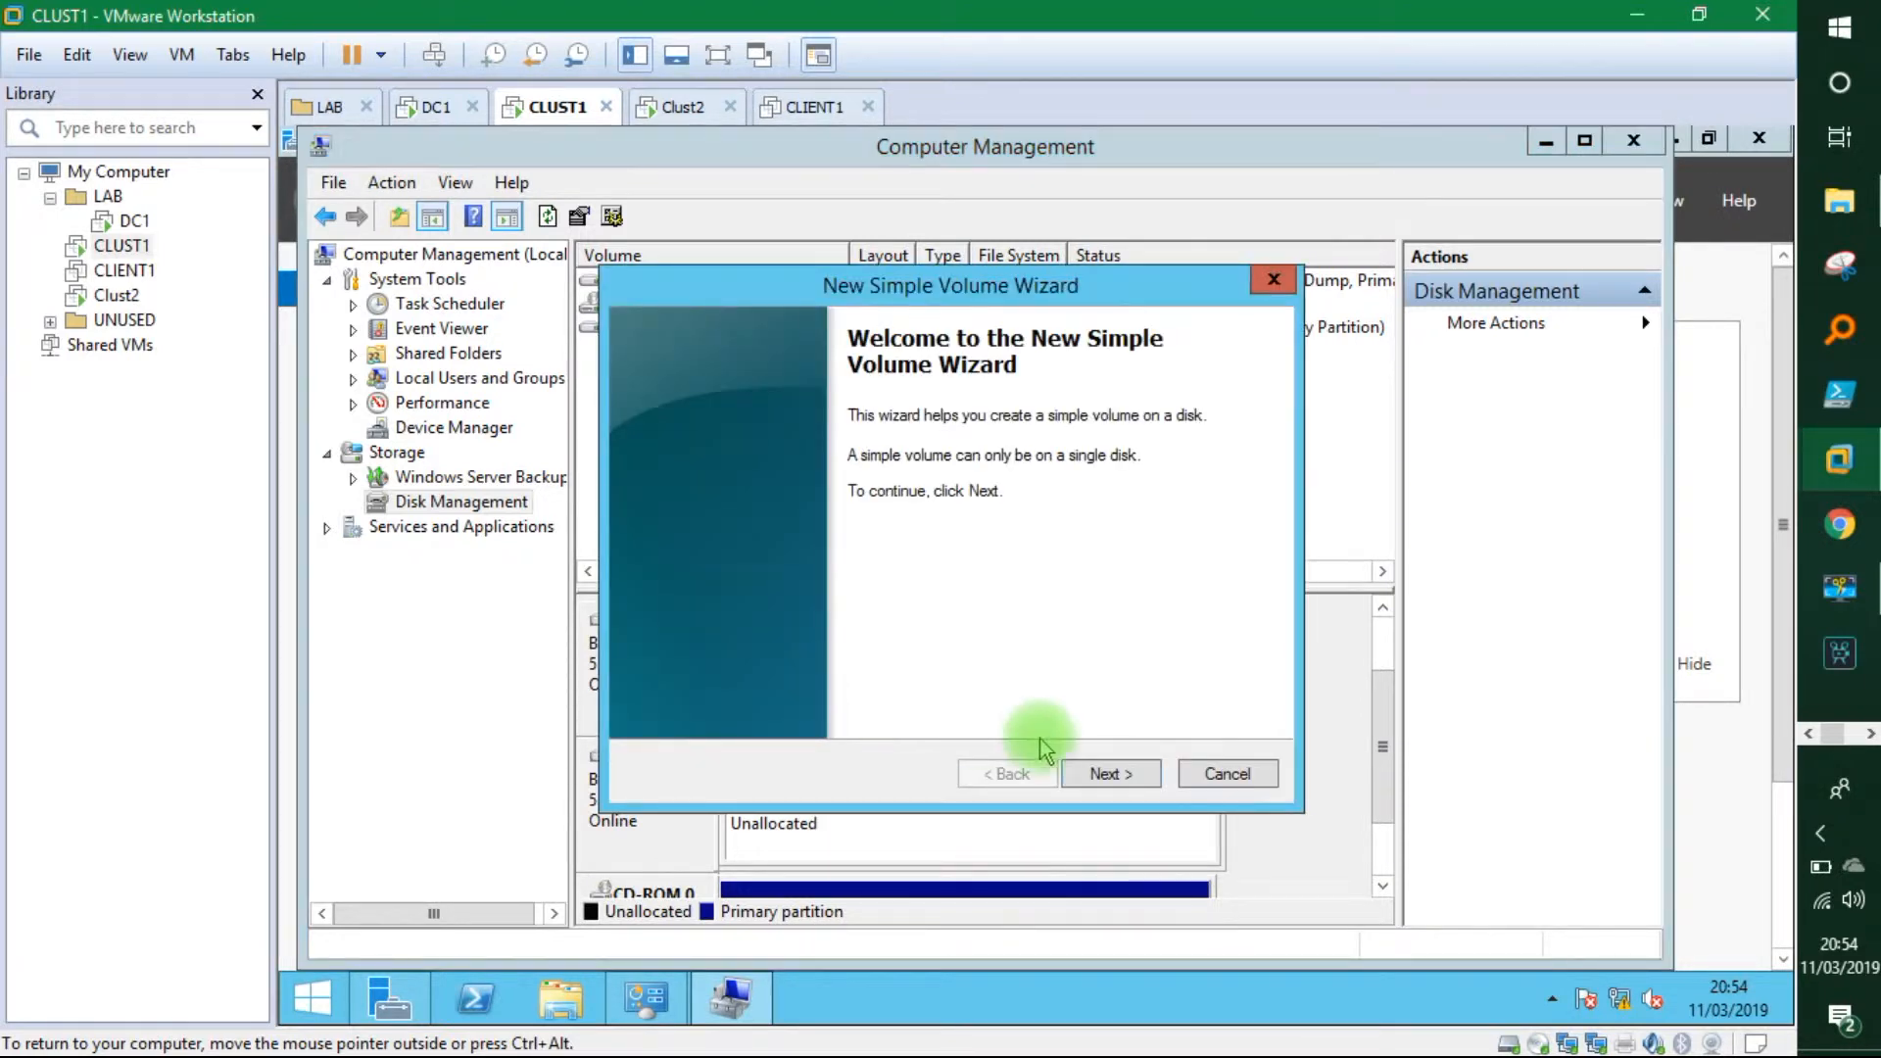
pyautogui.click(1089, 773)
pyautogui.click(1089, 773)
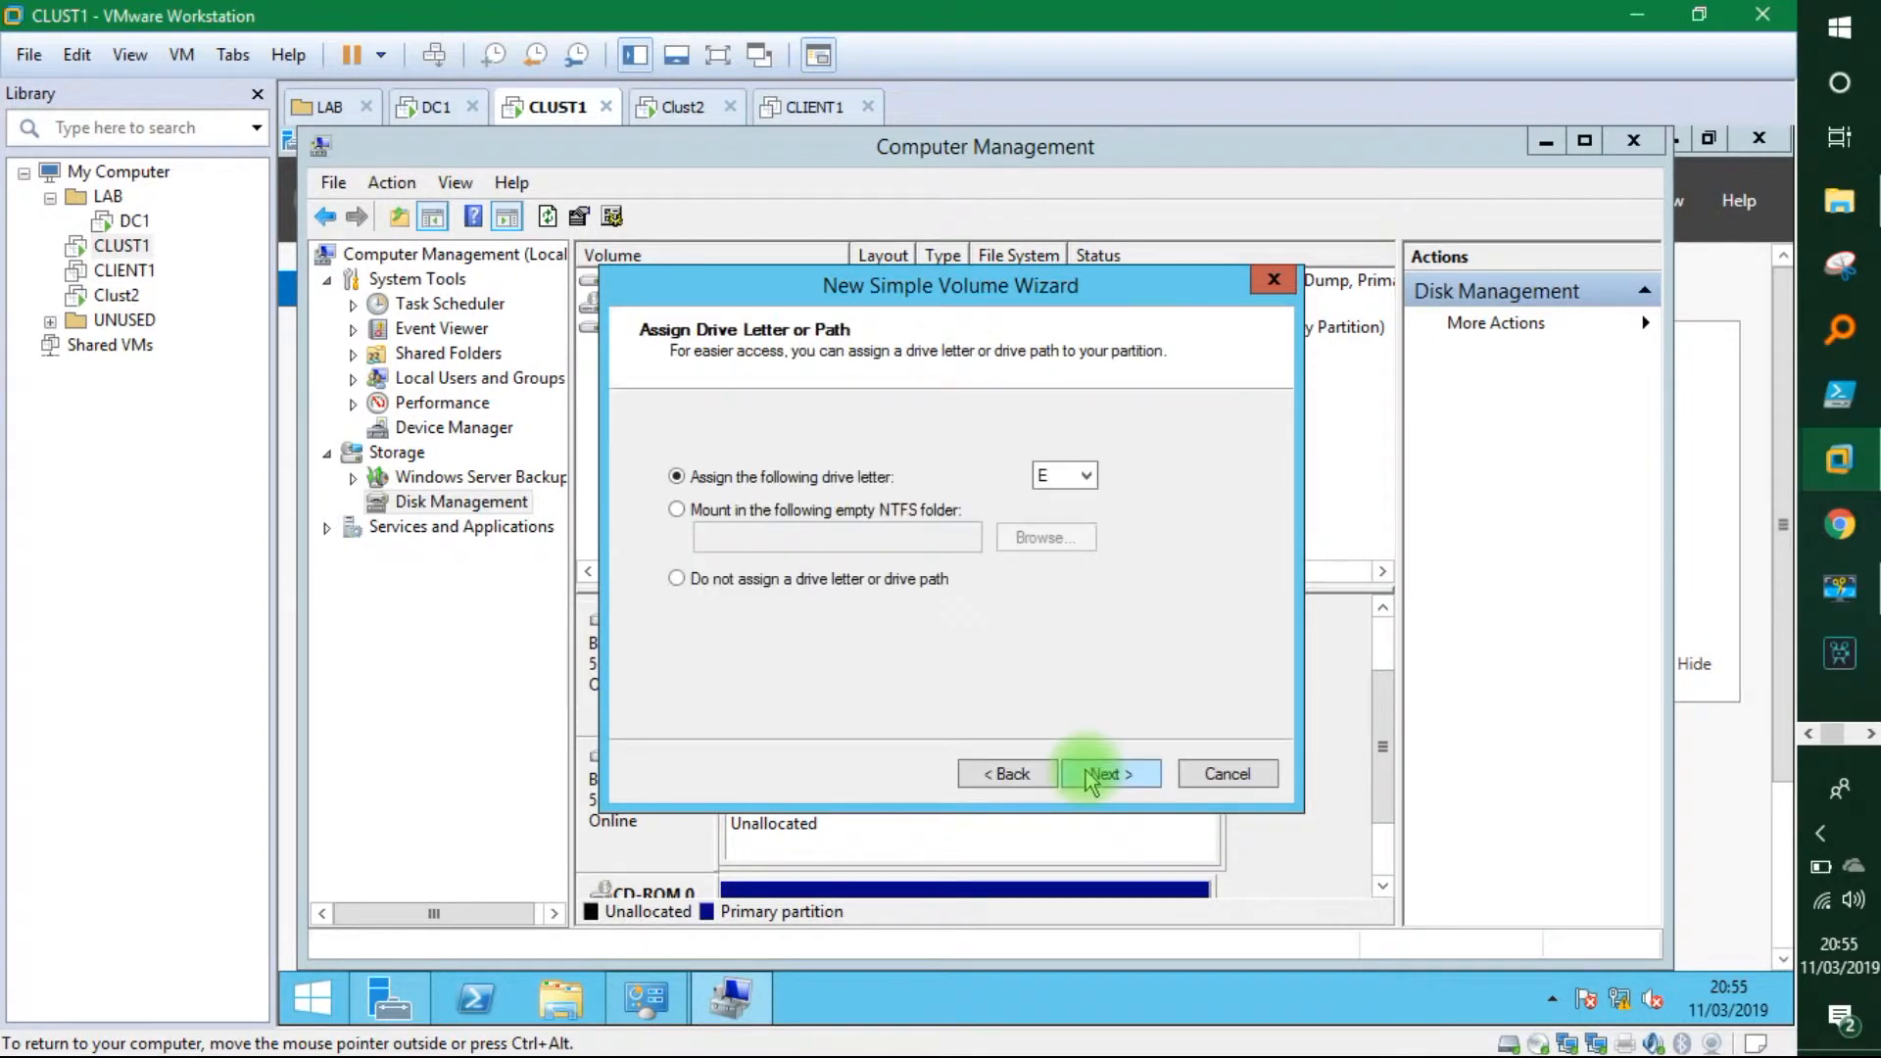
pyautogui.click(1089, 773)
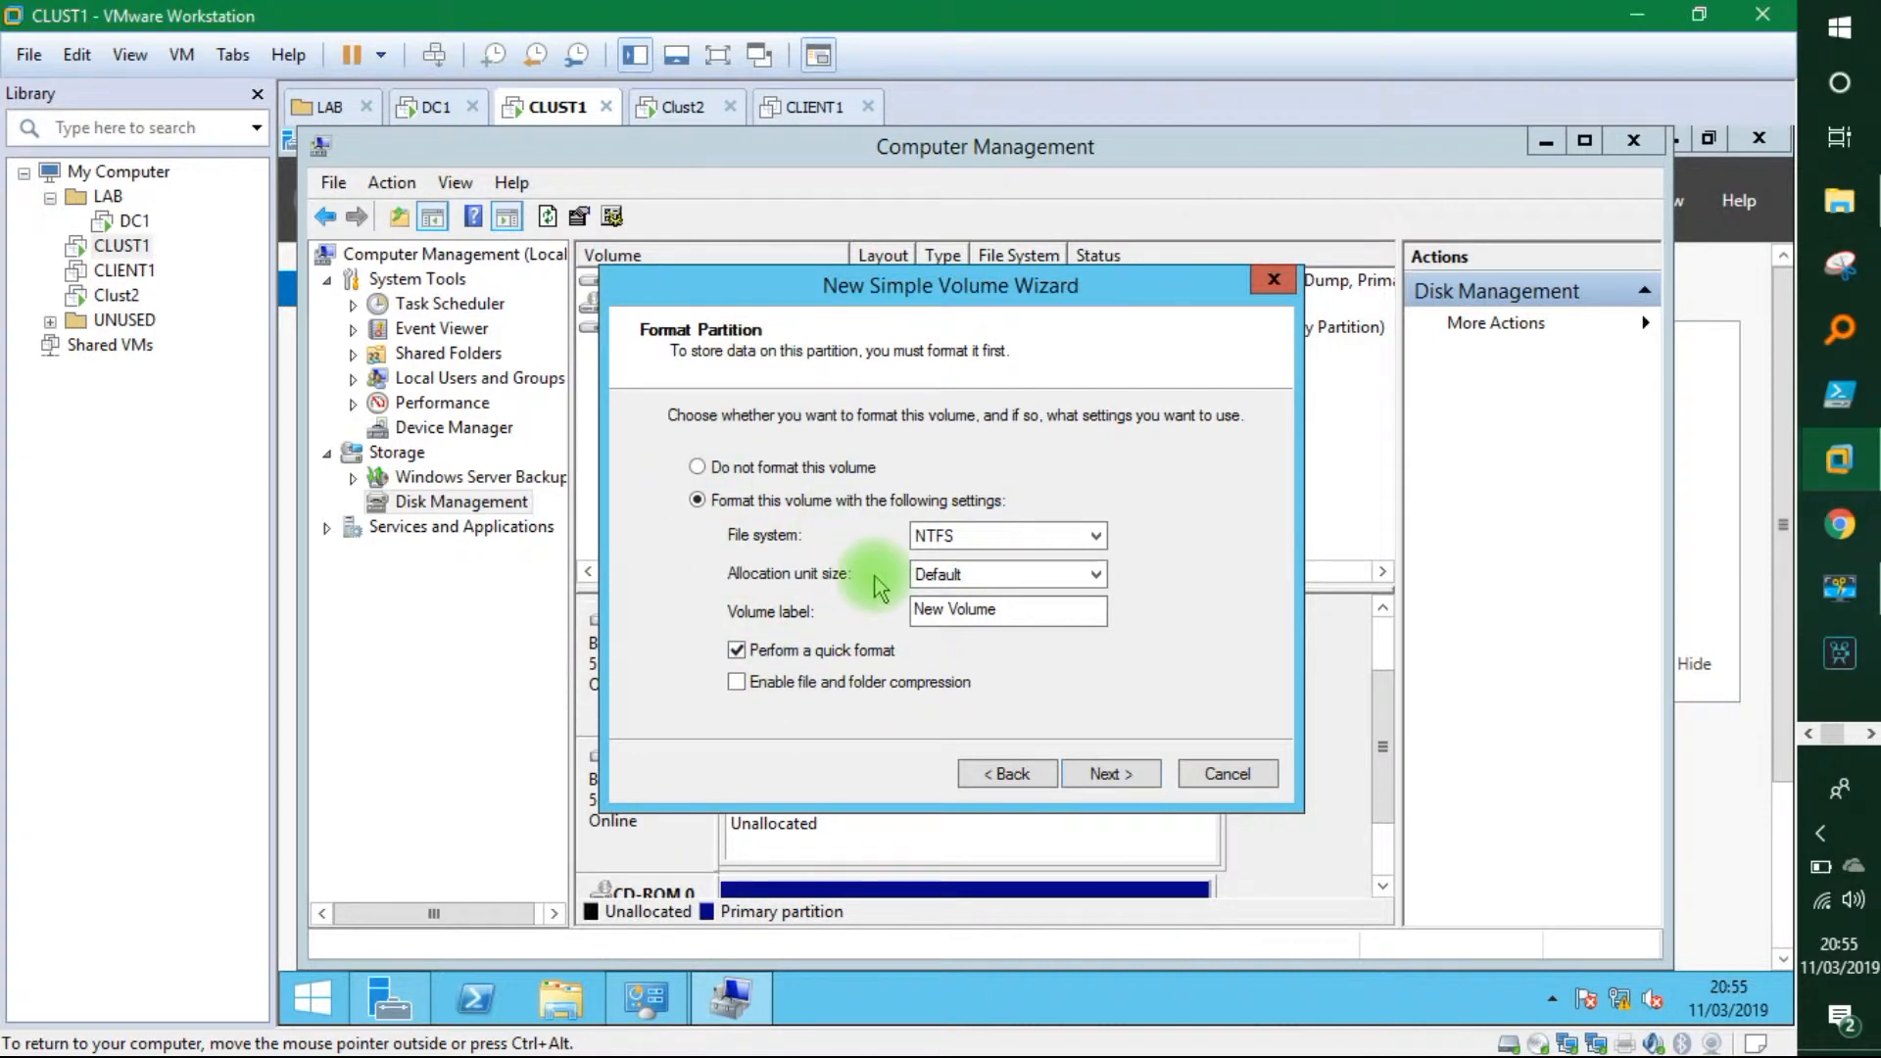
pyautogui.click(1095, 774)
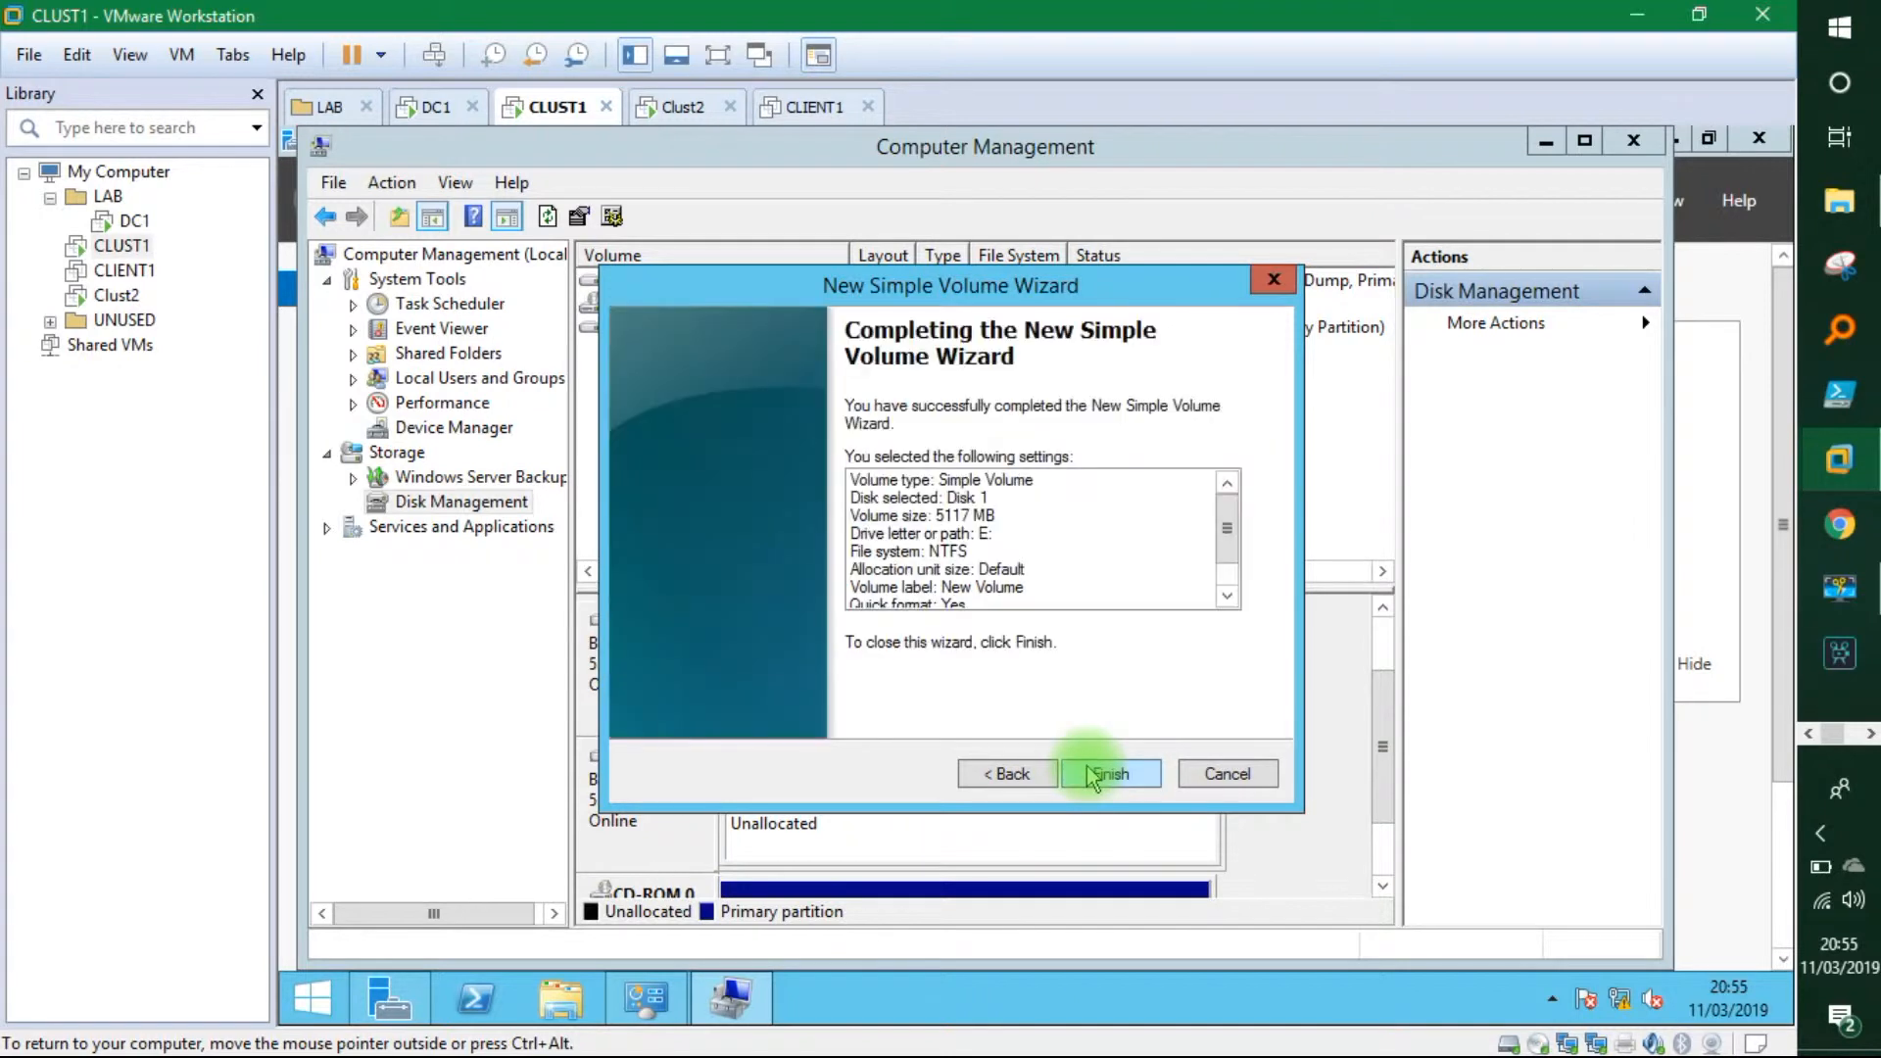
pyautogui.click(1096, 774)
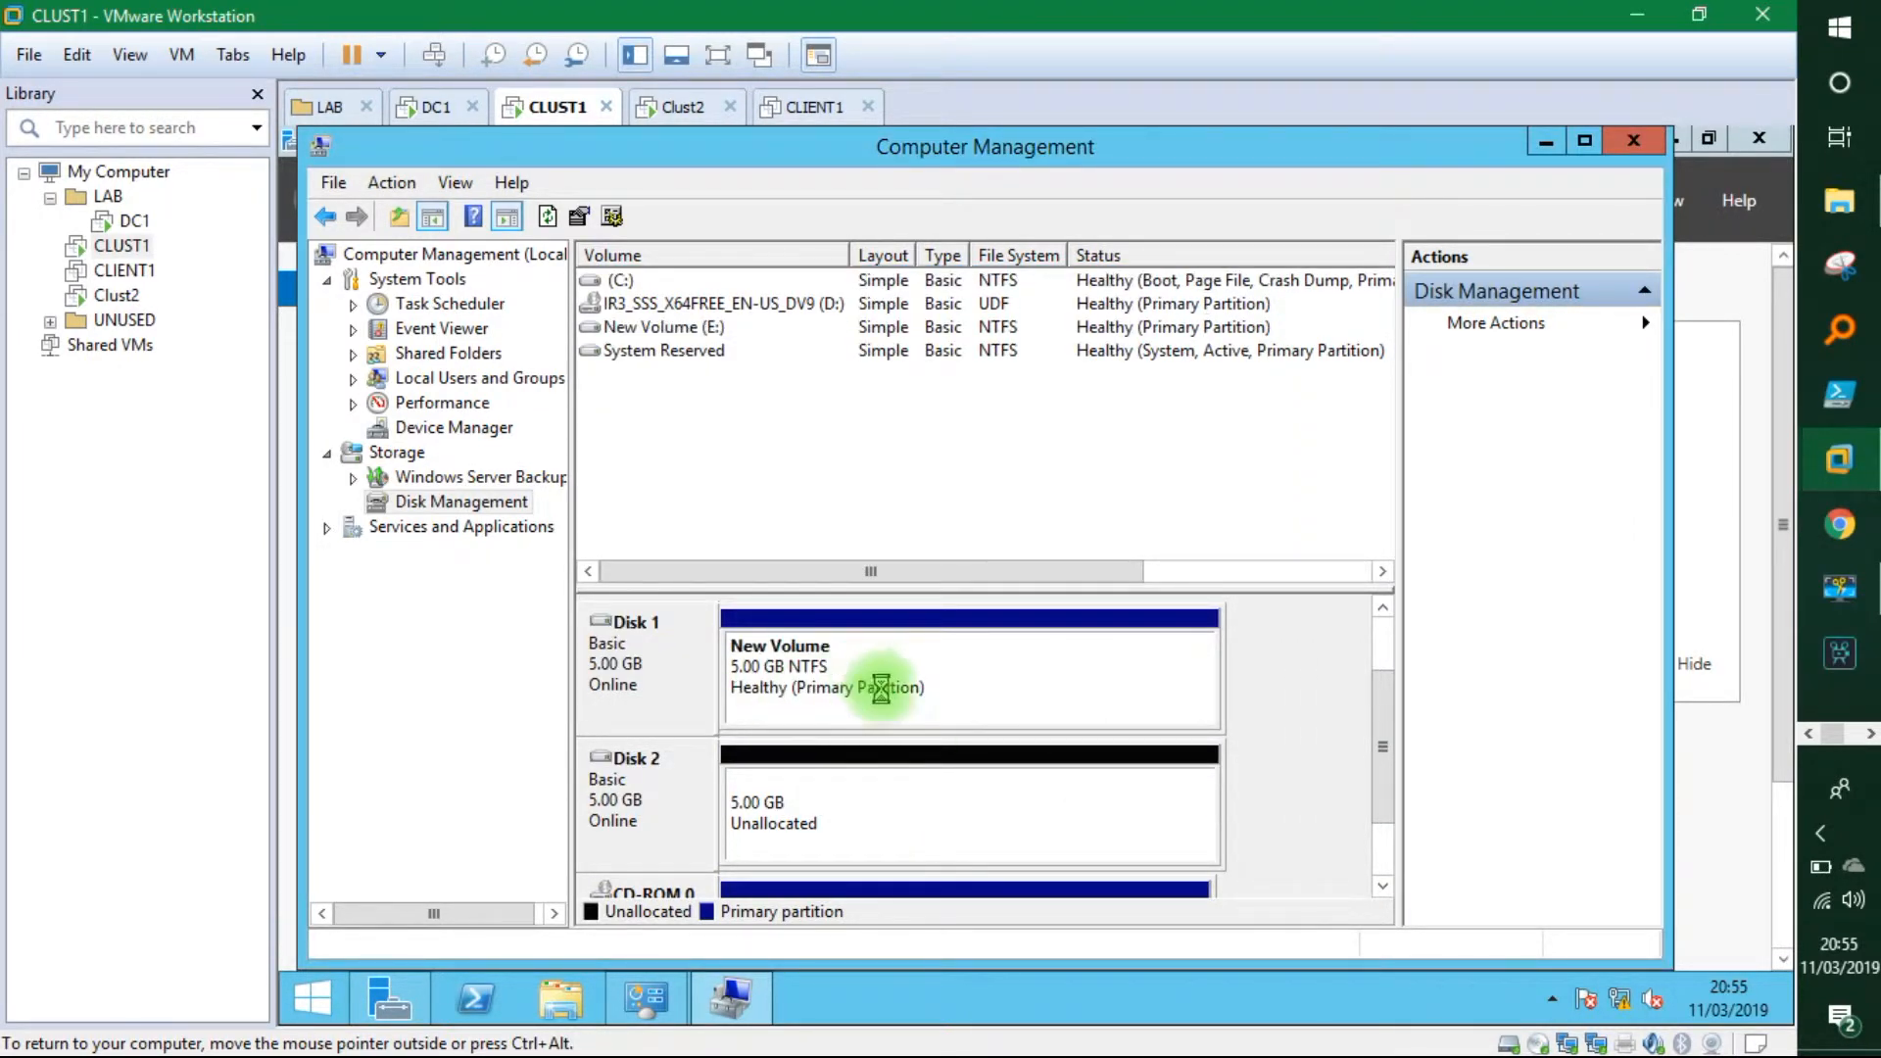
# Create a full-size NTFS simple volume on Disk 2 with drive letter Q.
pyautogui.rightClick(819, 816)
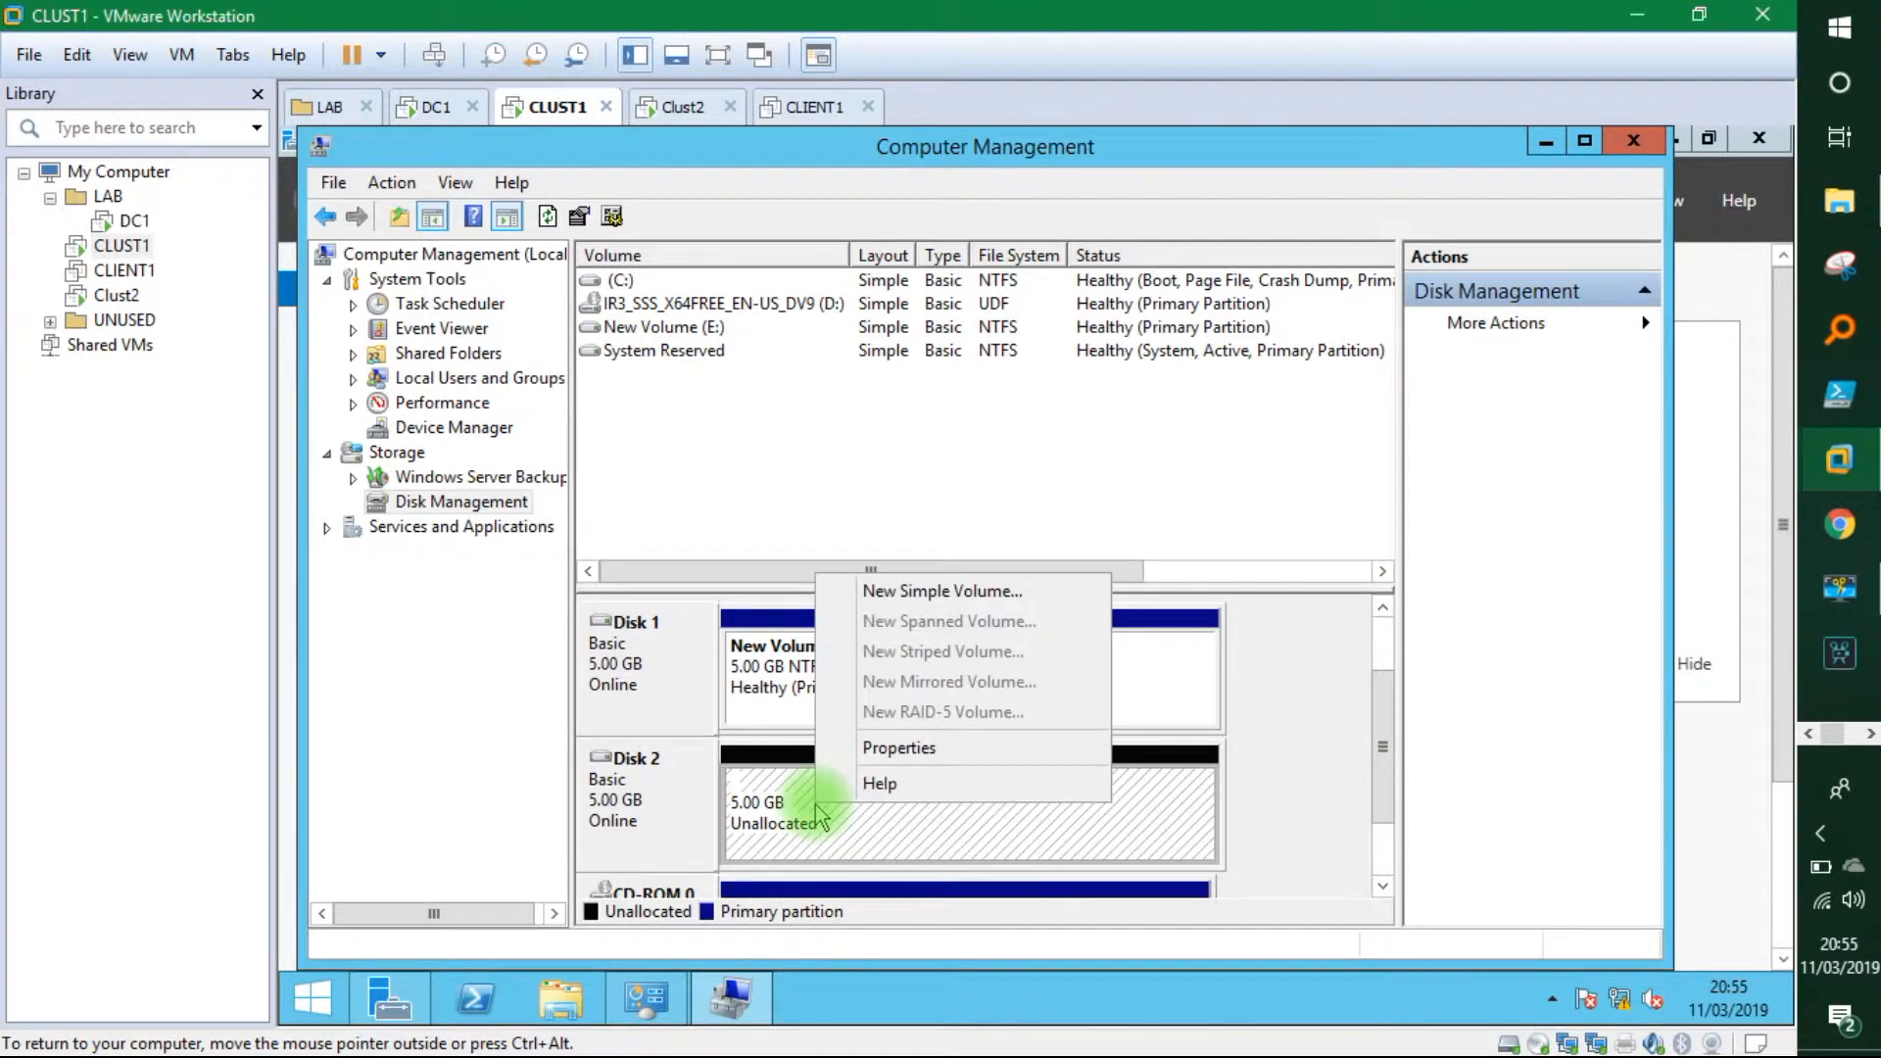
pyautogui.click(903, 593)
pyautogui.click(1102, 774)
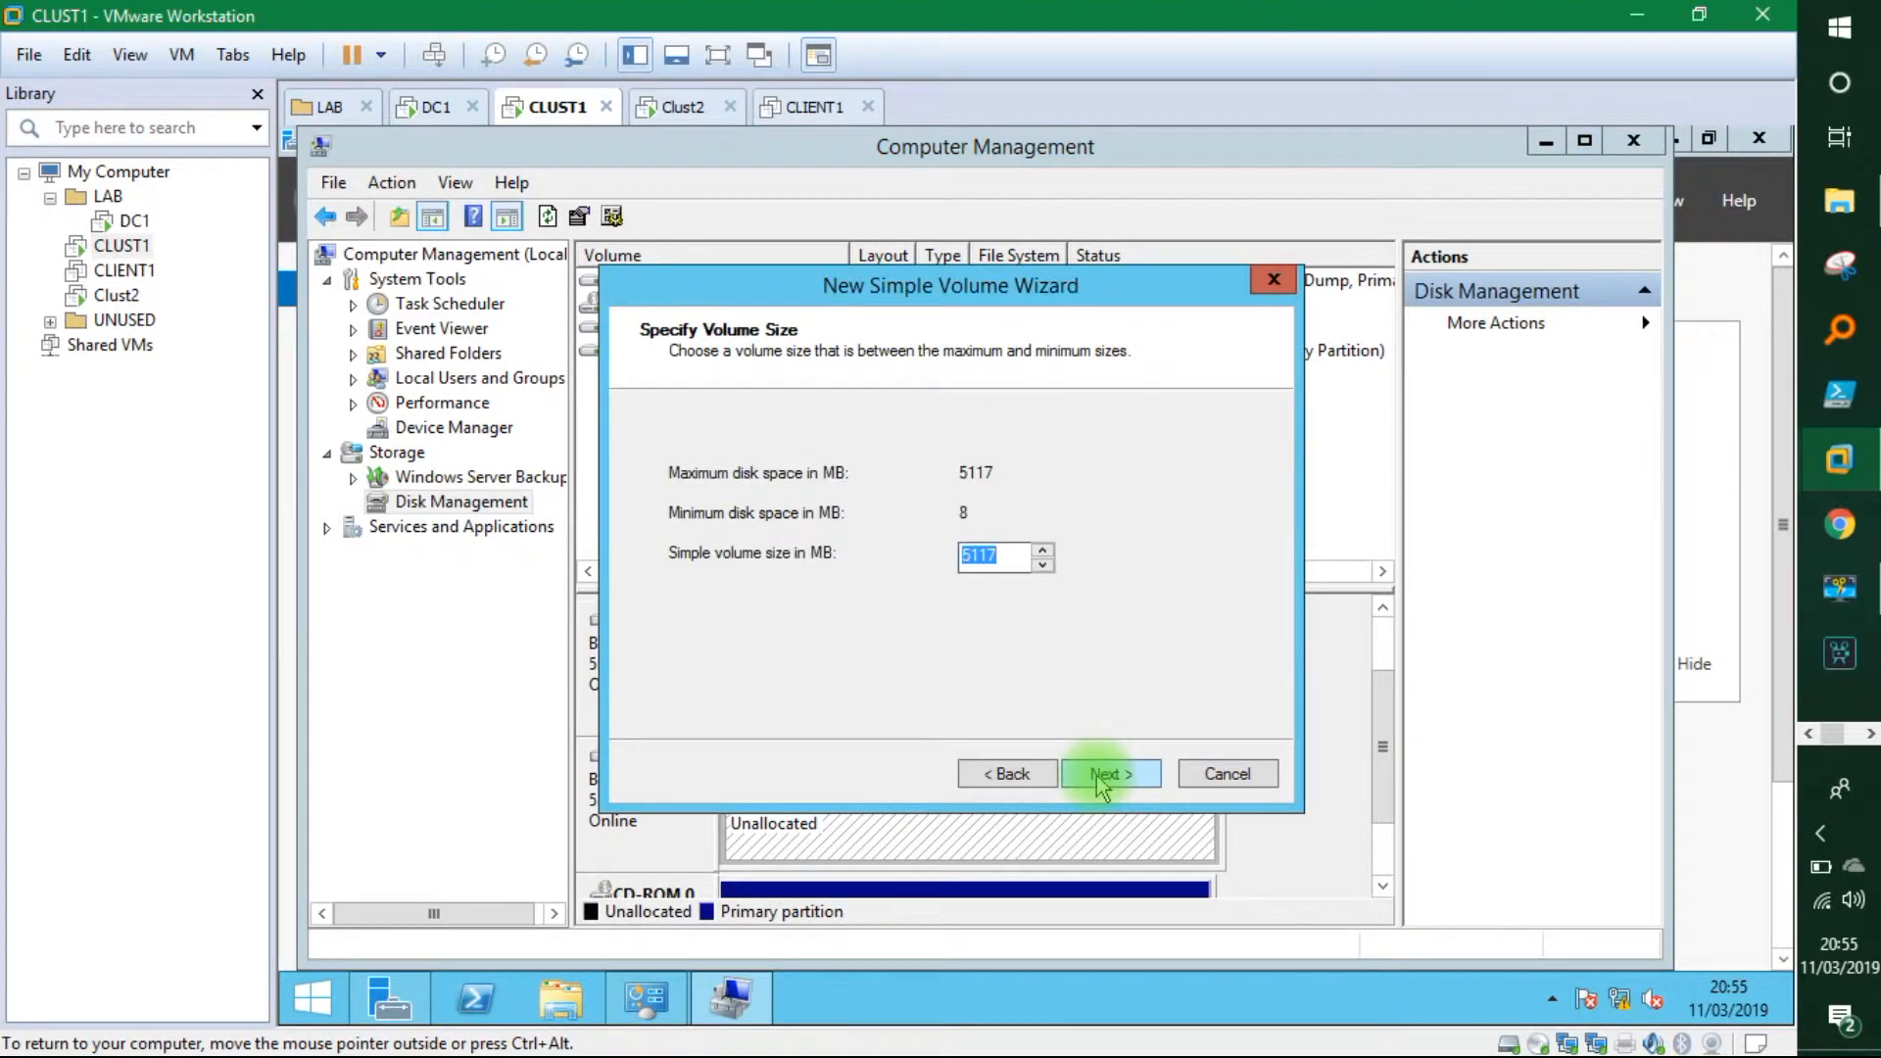
pyautogui.click(1102, 775)
pyautogui.click(1083, 475)
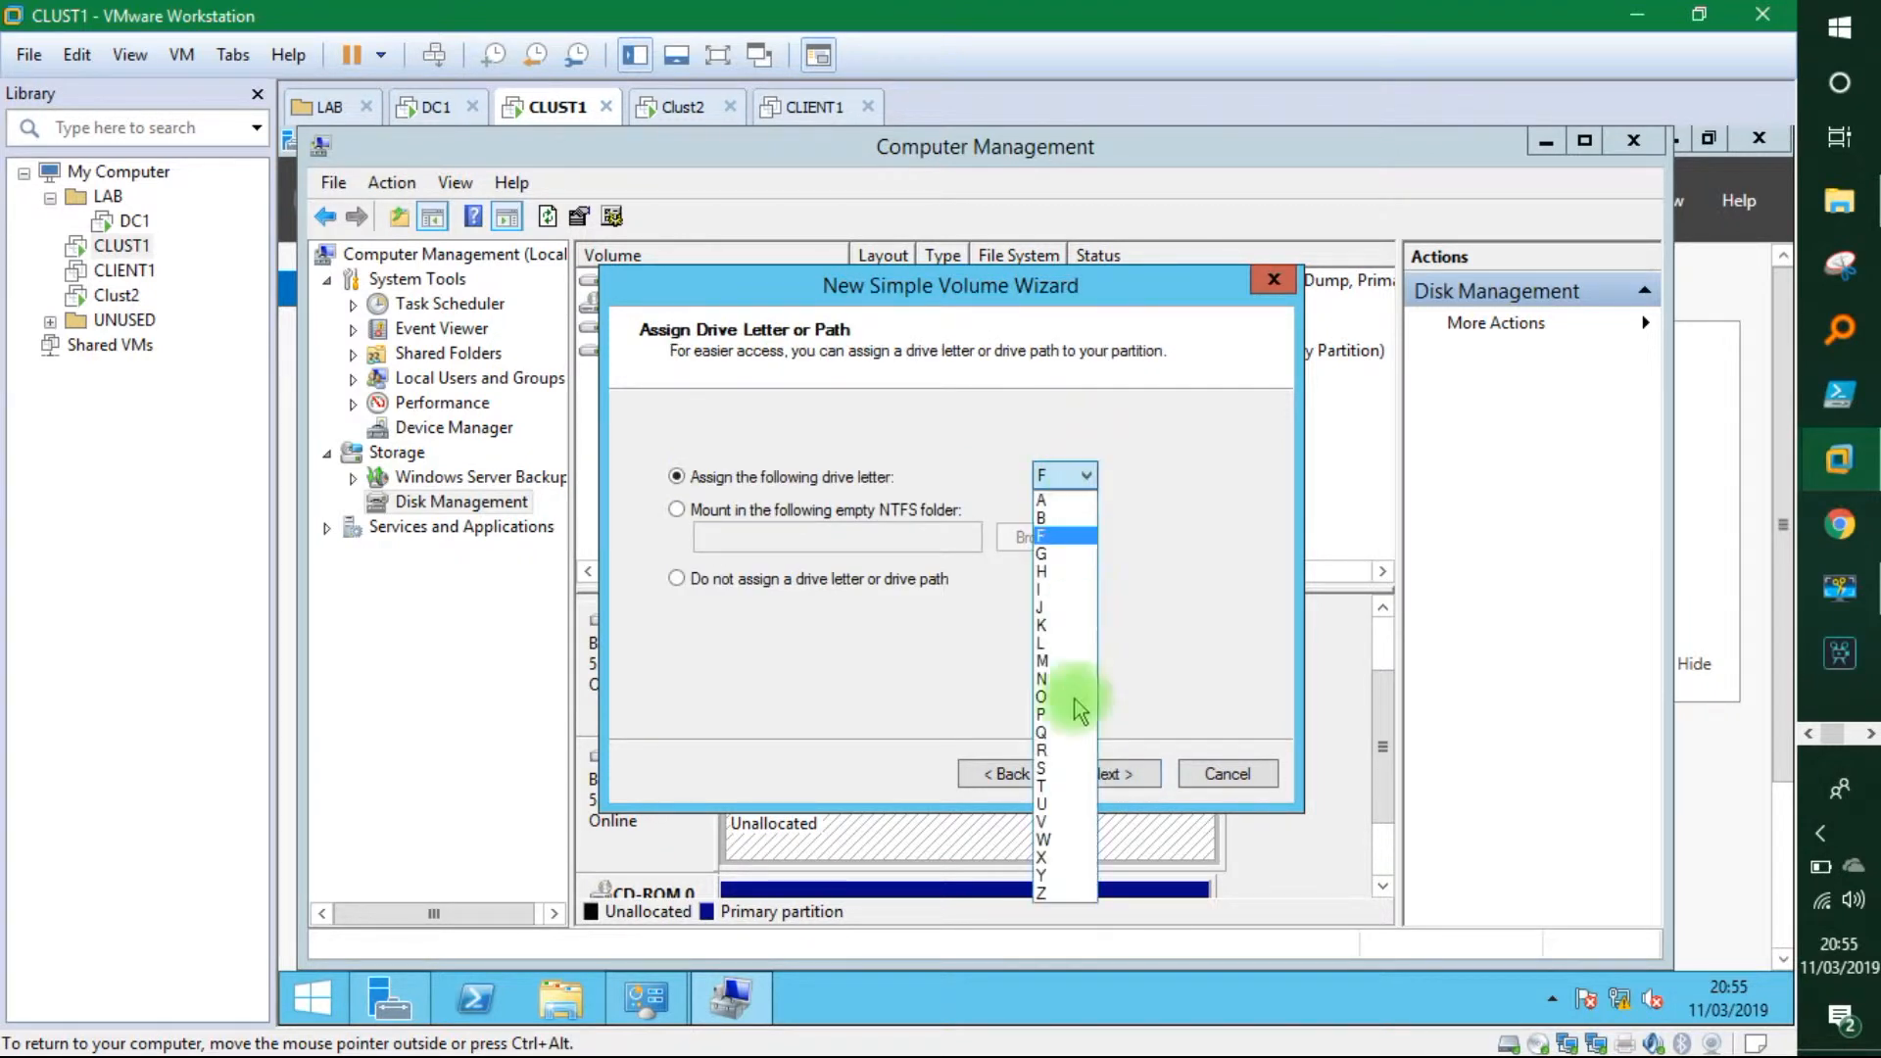
pyautogui.click(1063, 734)
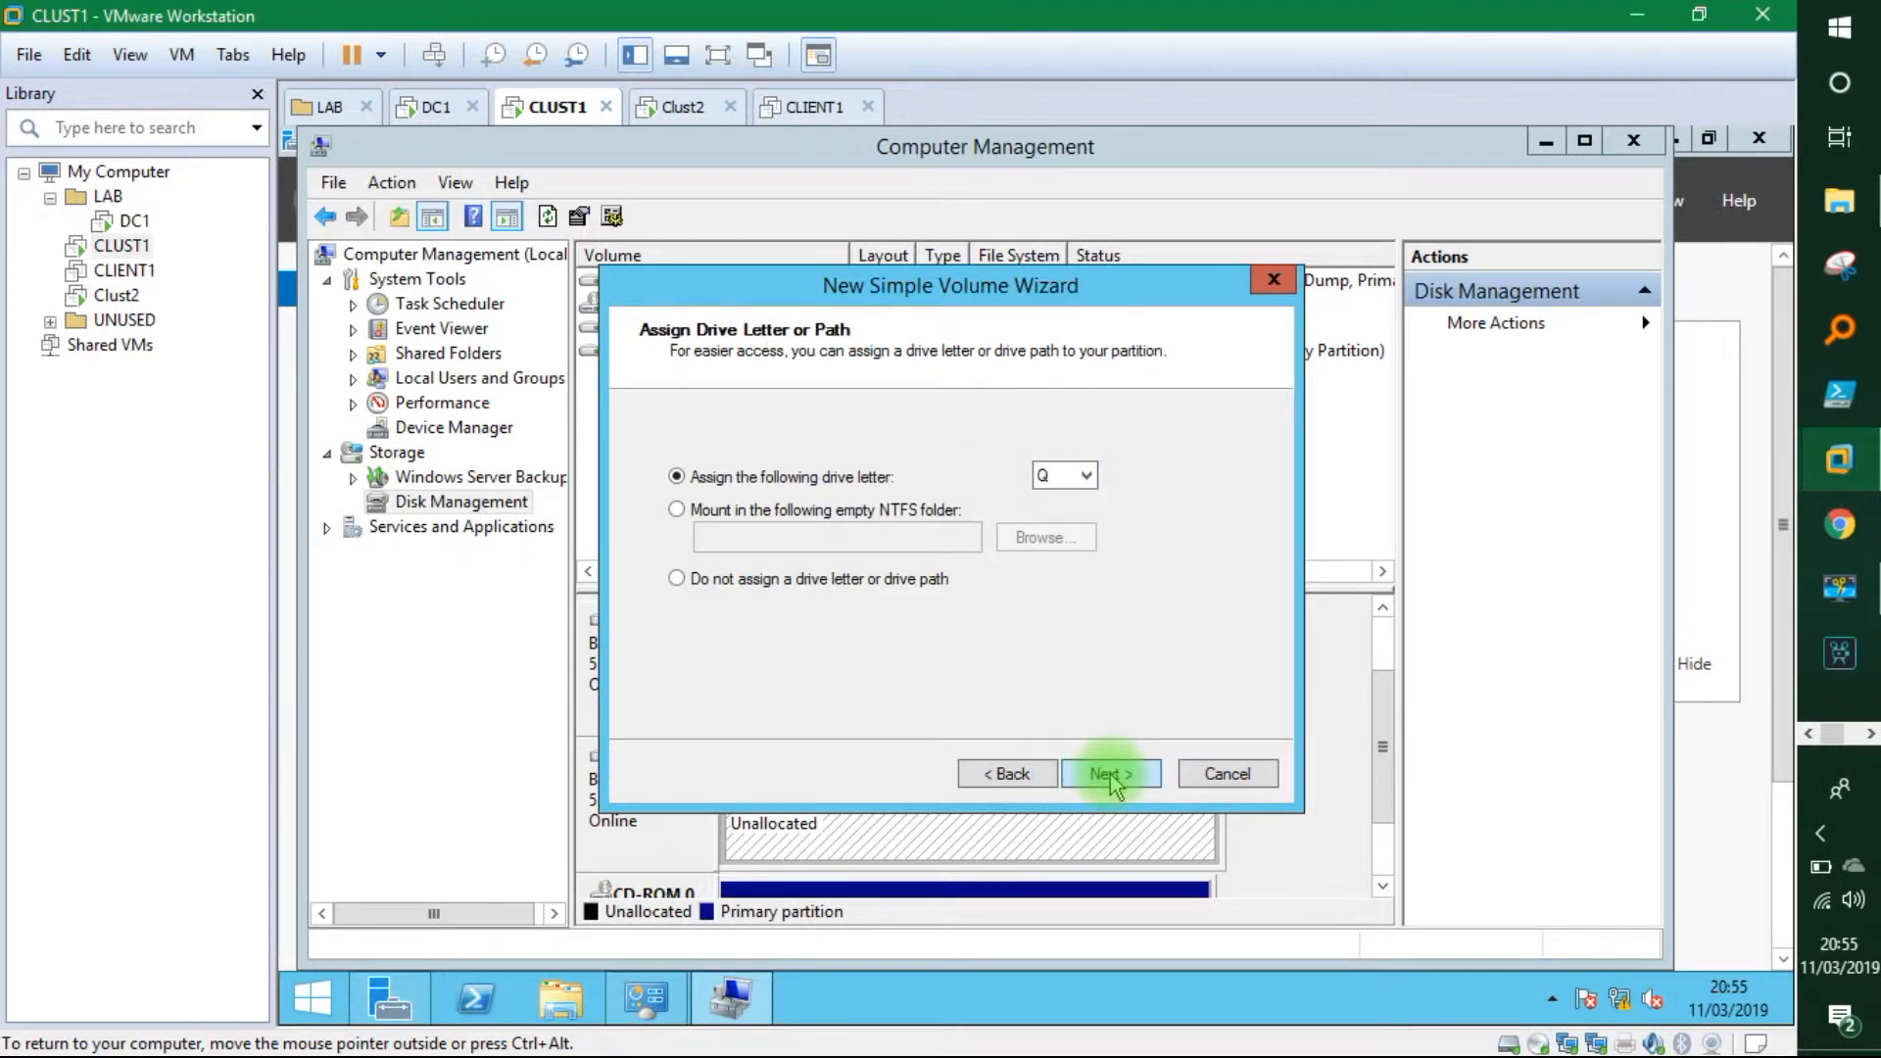
pyautogui.click(1110, 776)
pyautogui.click(1111, 776)
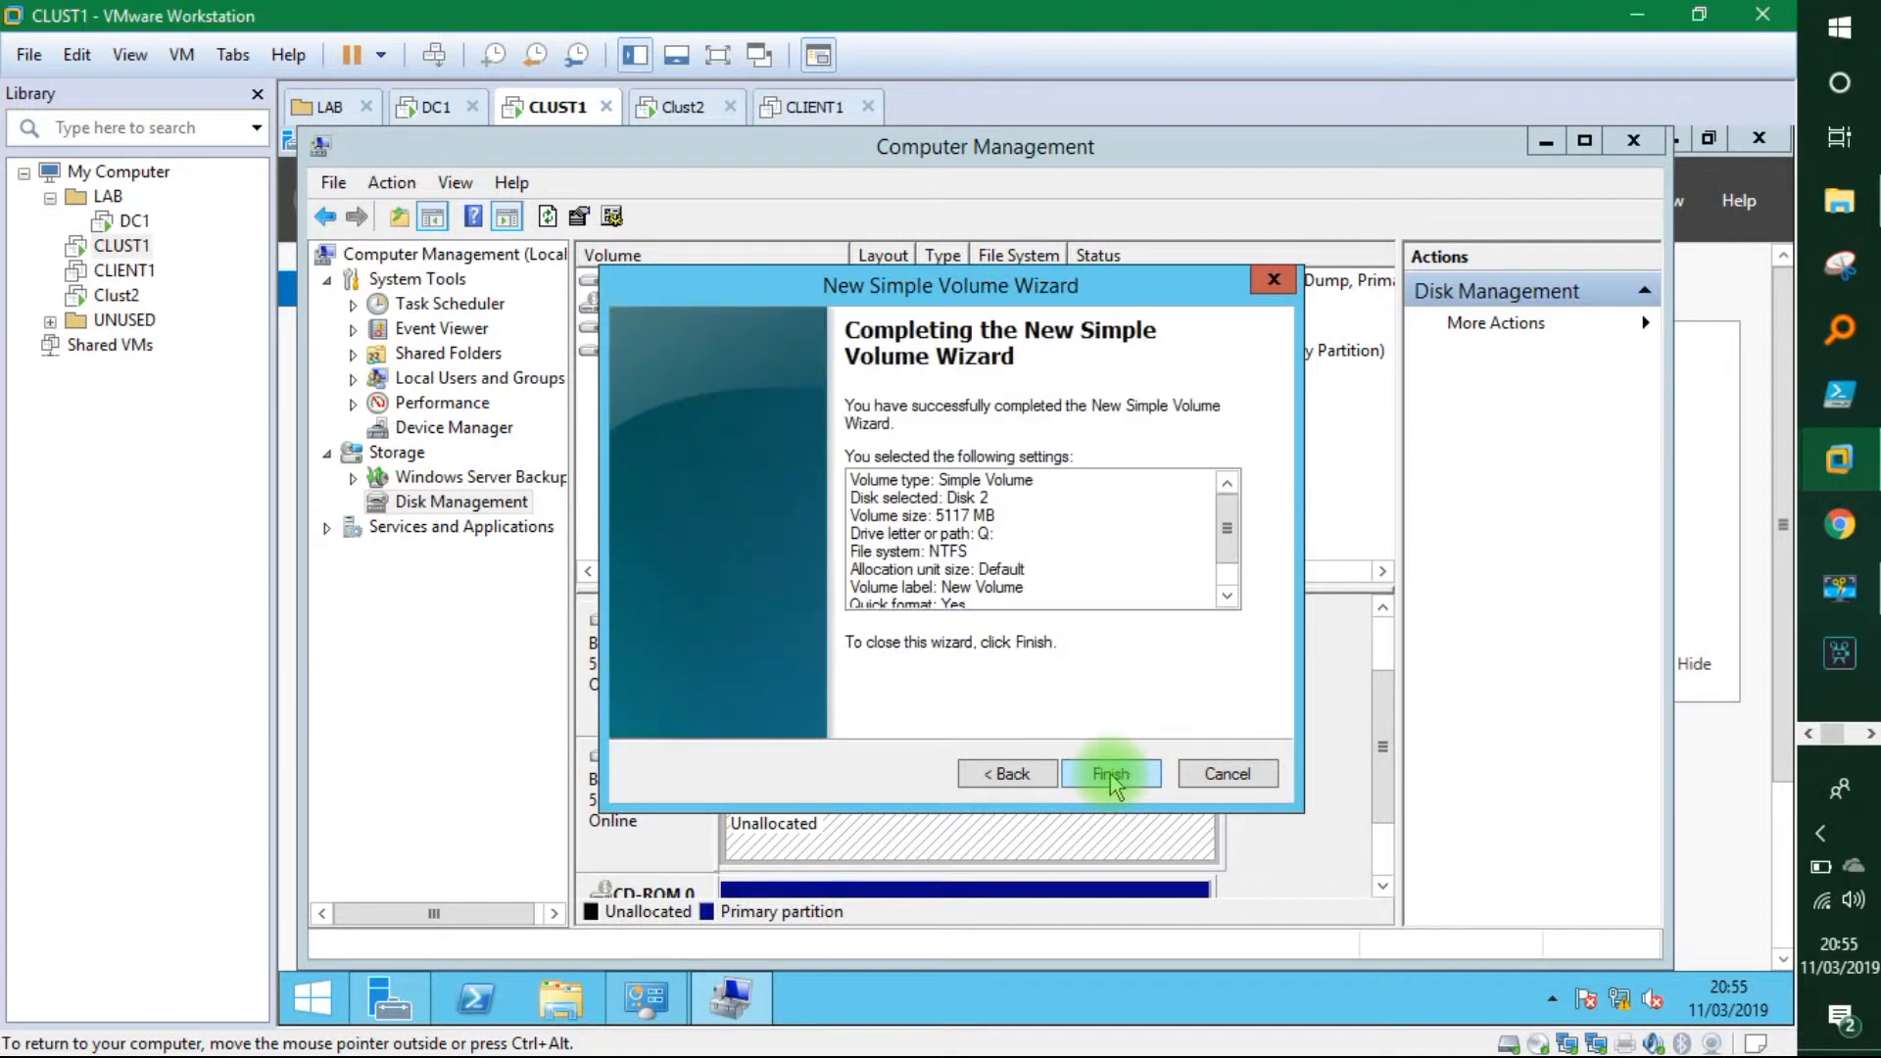
pyautogui.click(1110, 776)
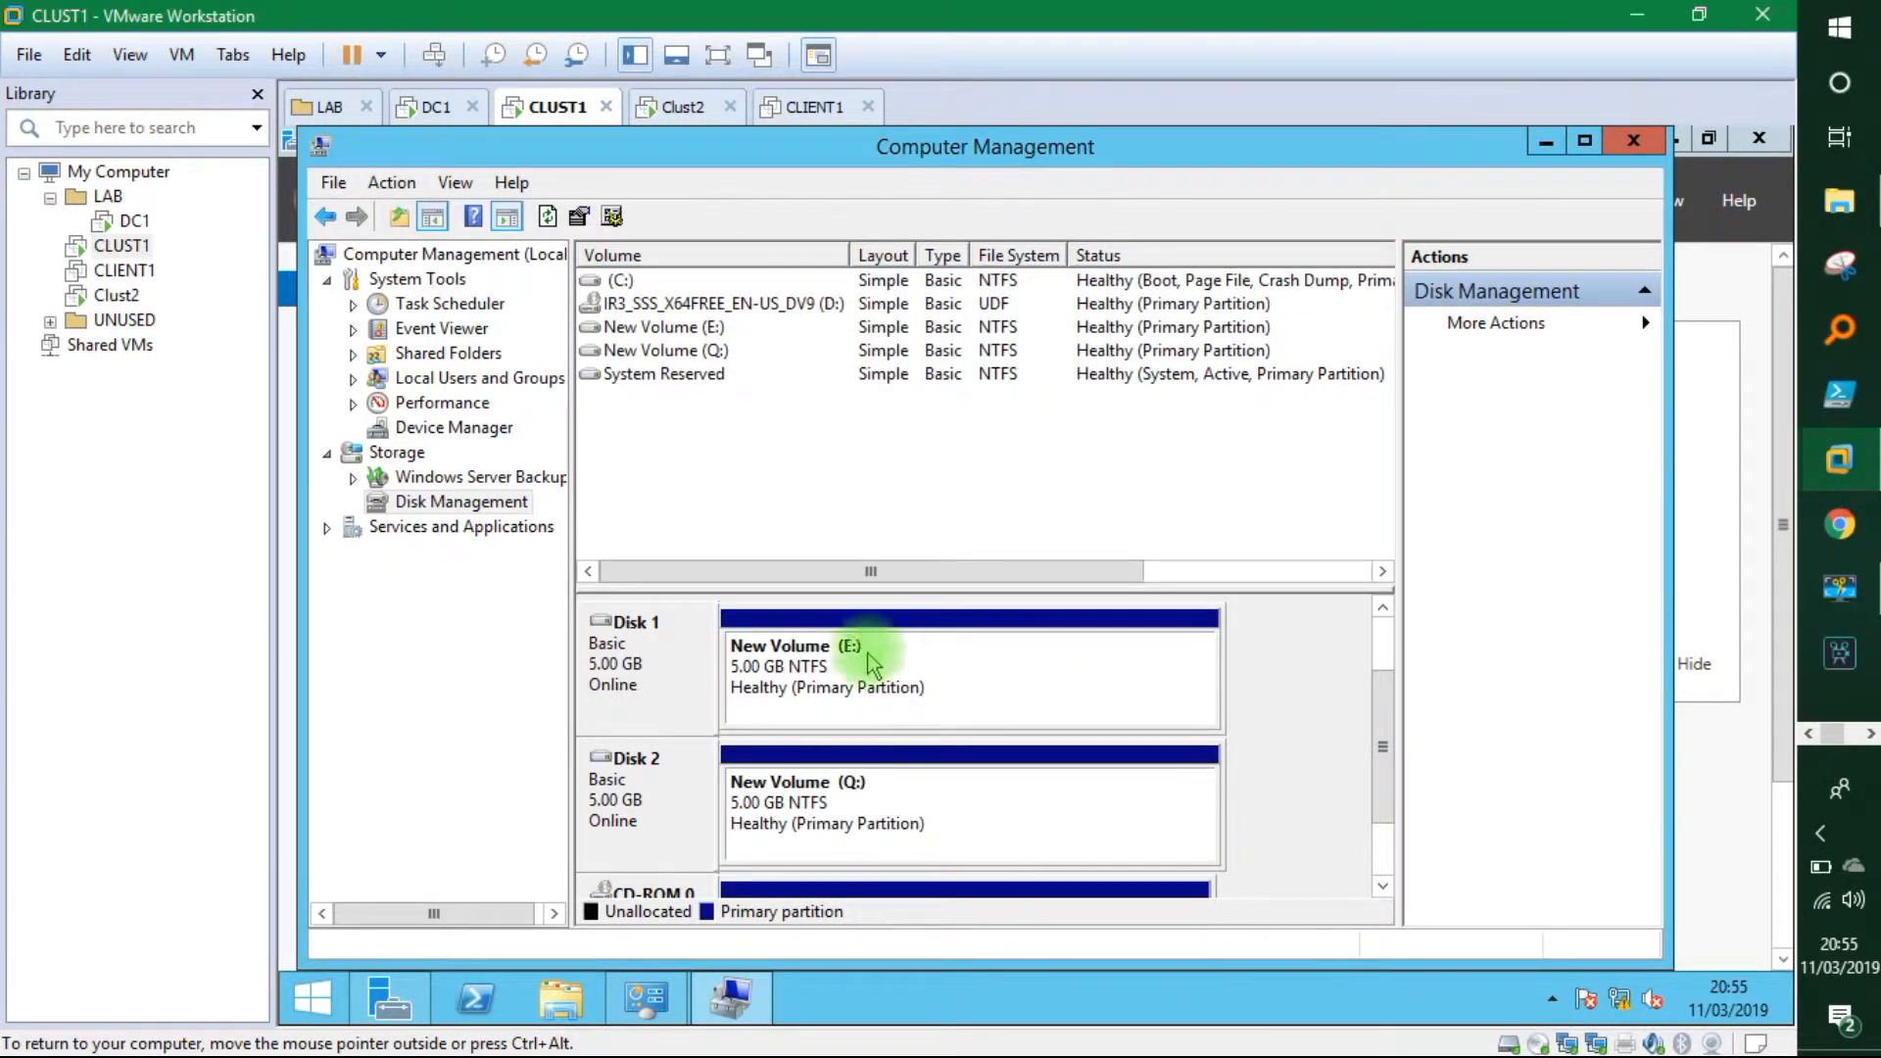
# Open Disk Management in Computer Management on Clust2.
pyautogui.click(676, 106)
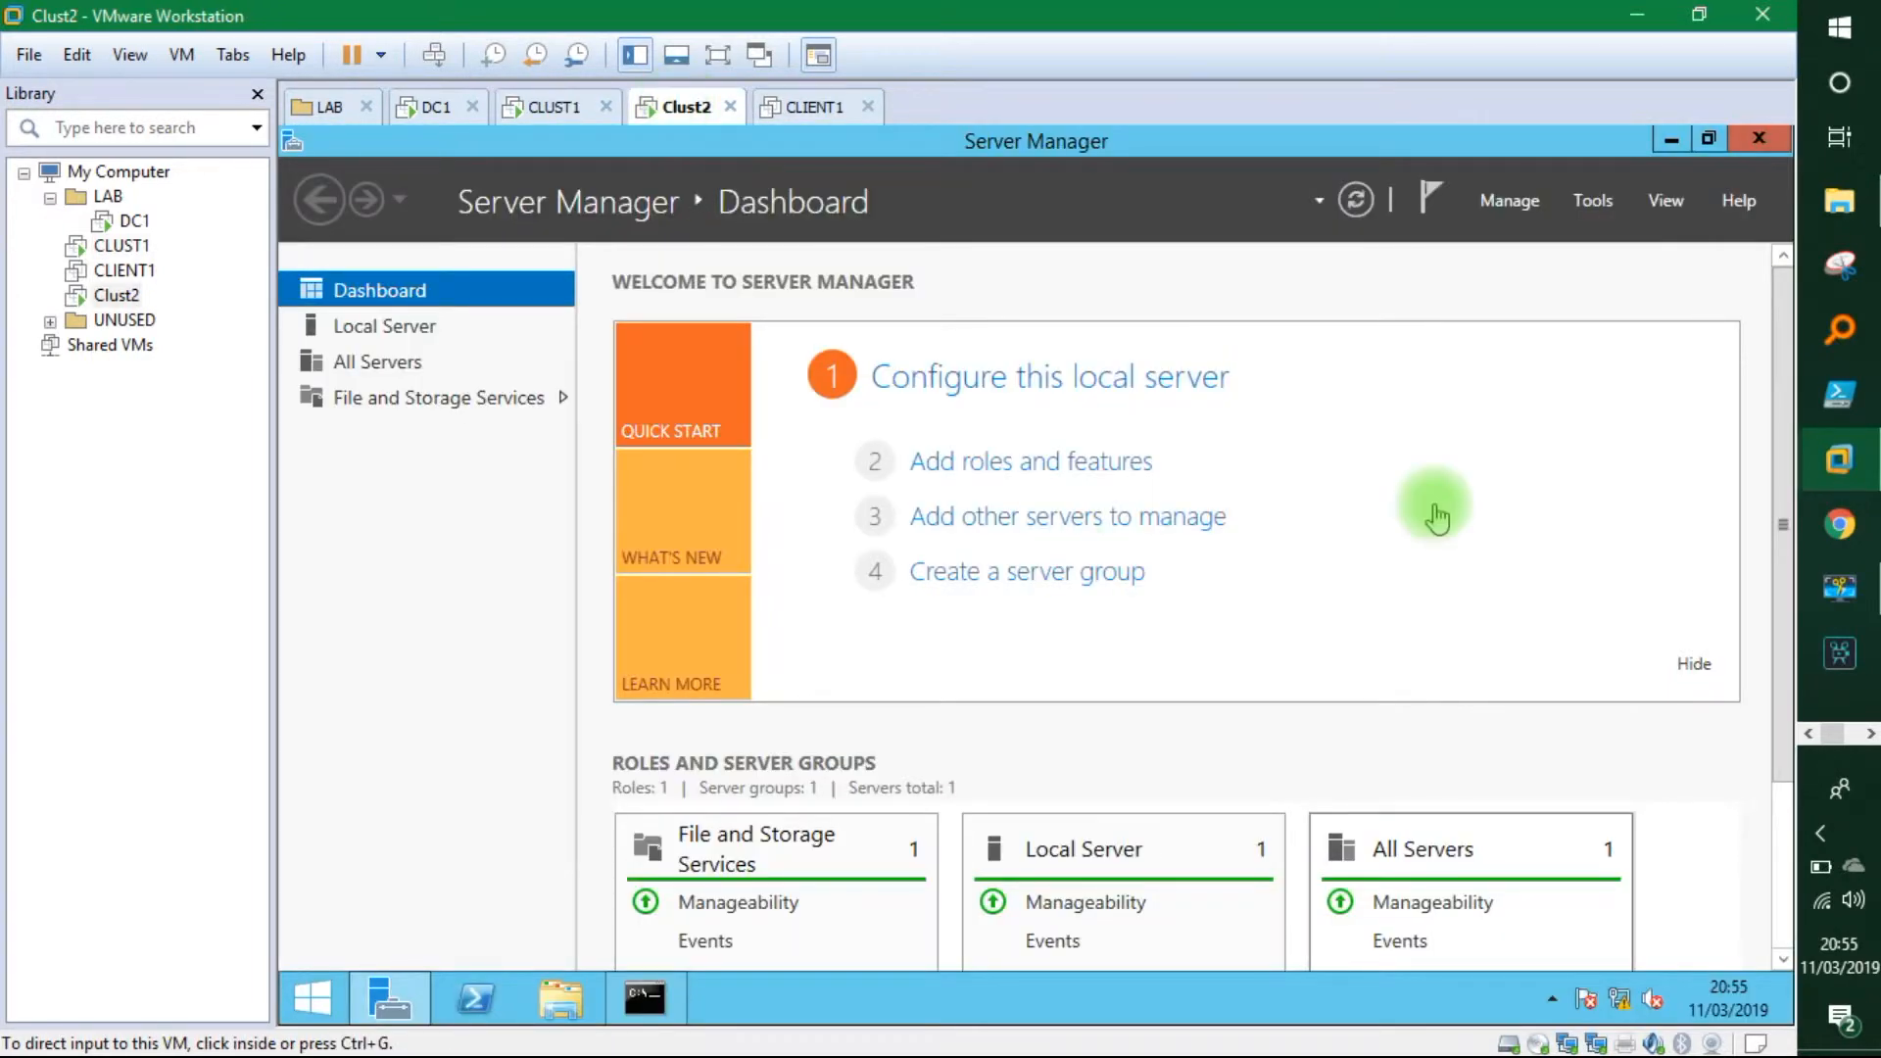
pyautogui.click(1592, 200)
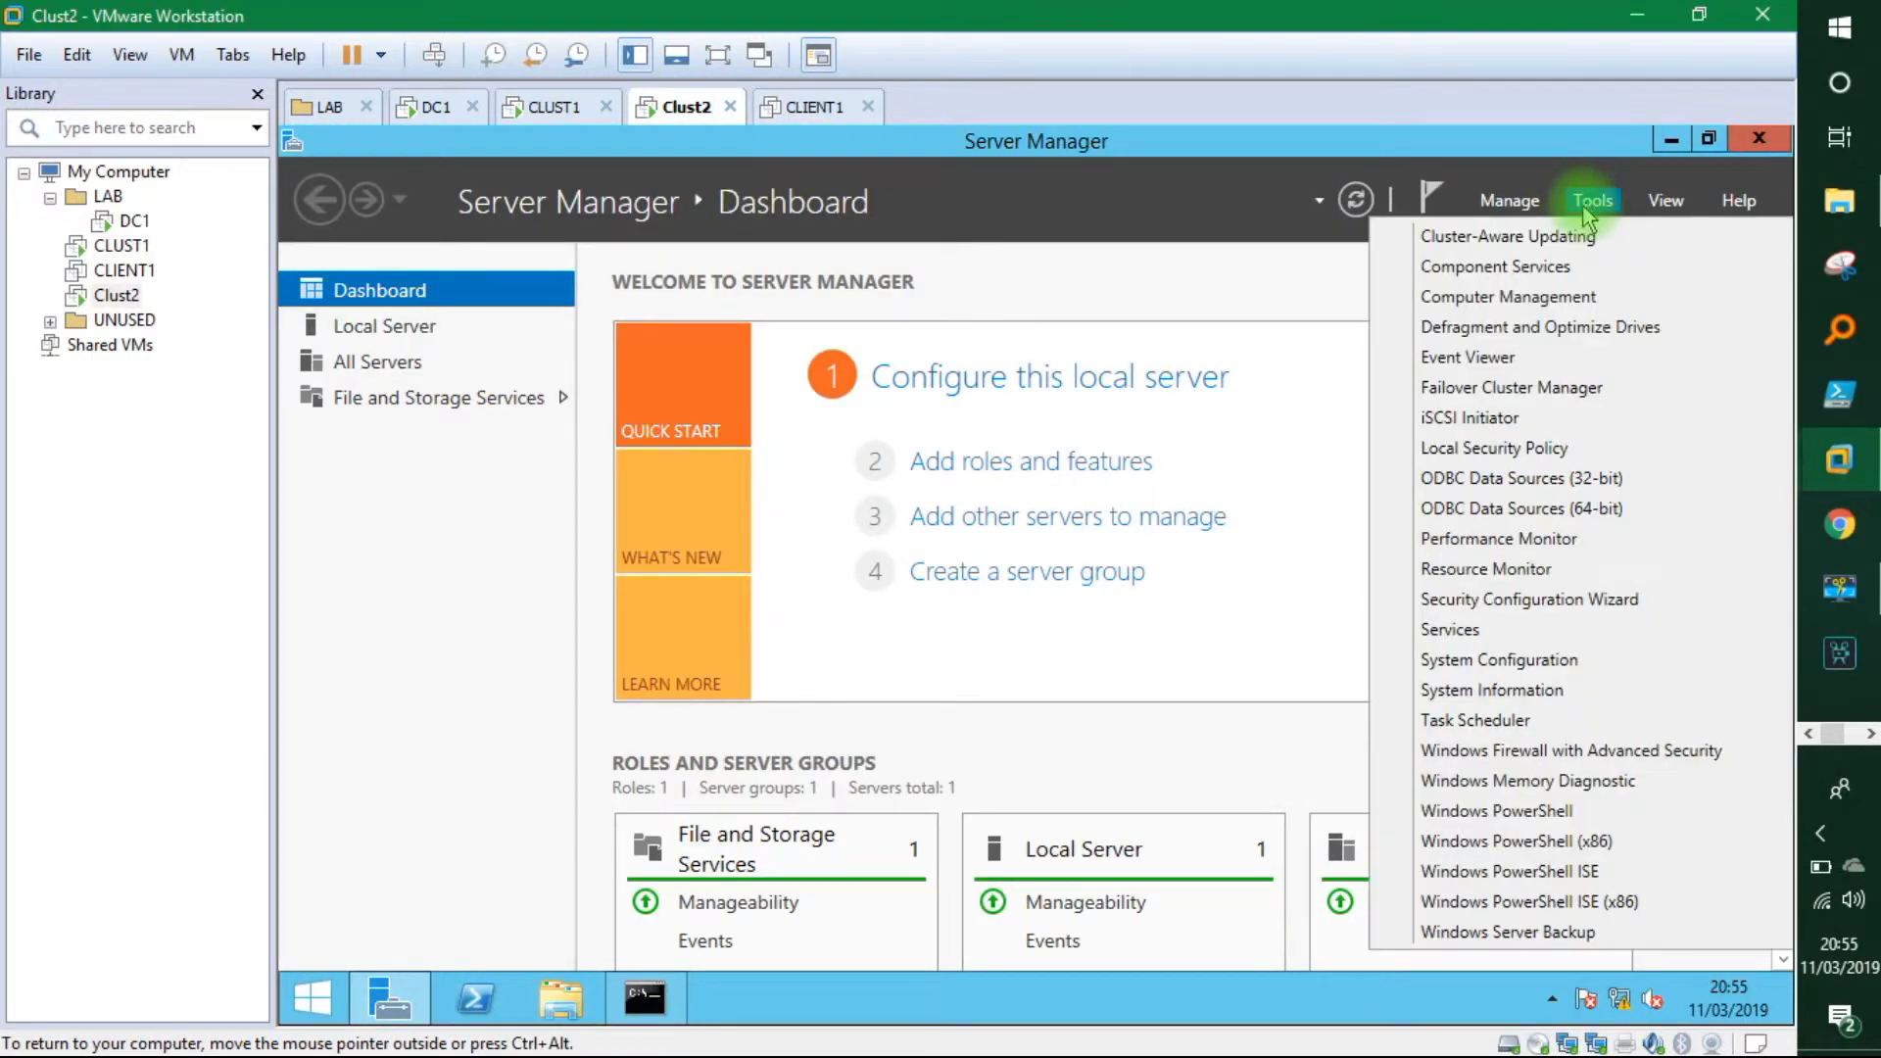
pyautogui.click(1496, 299)
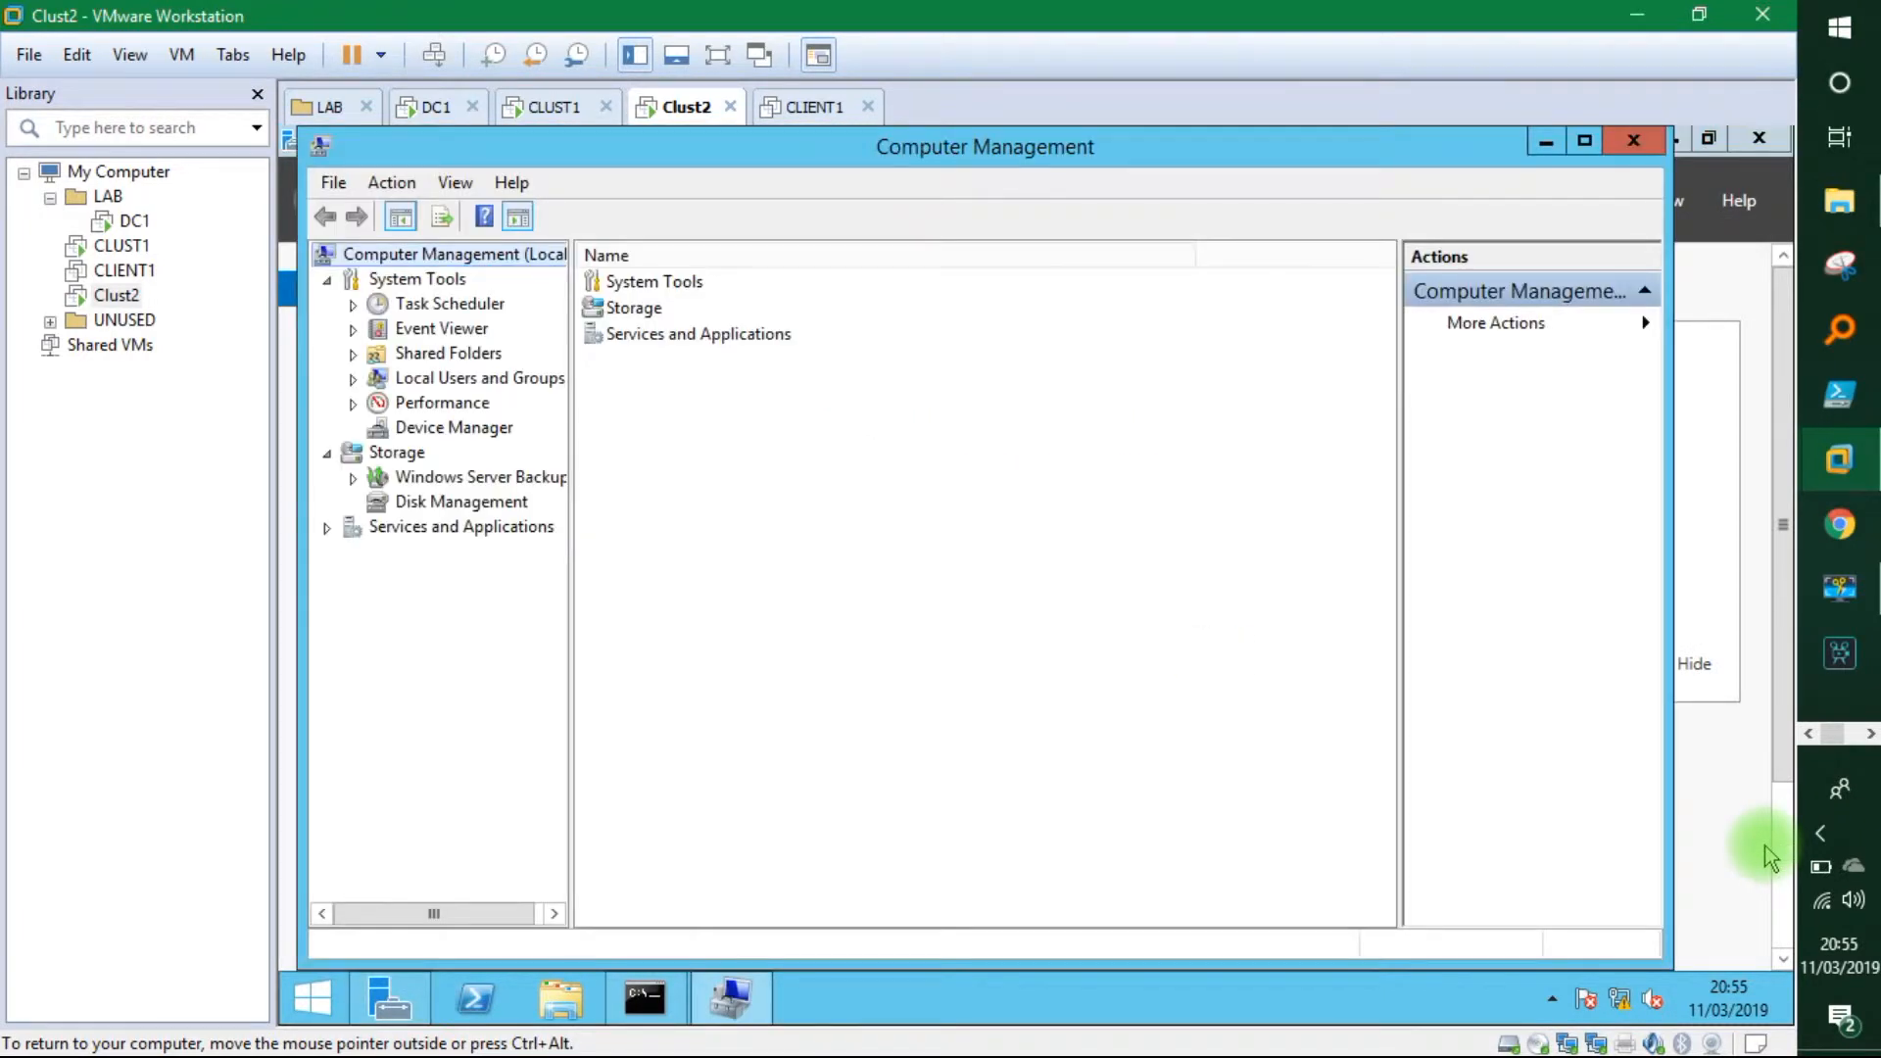
pyautogui.click(459, 502)
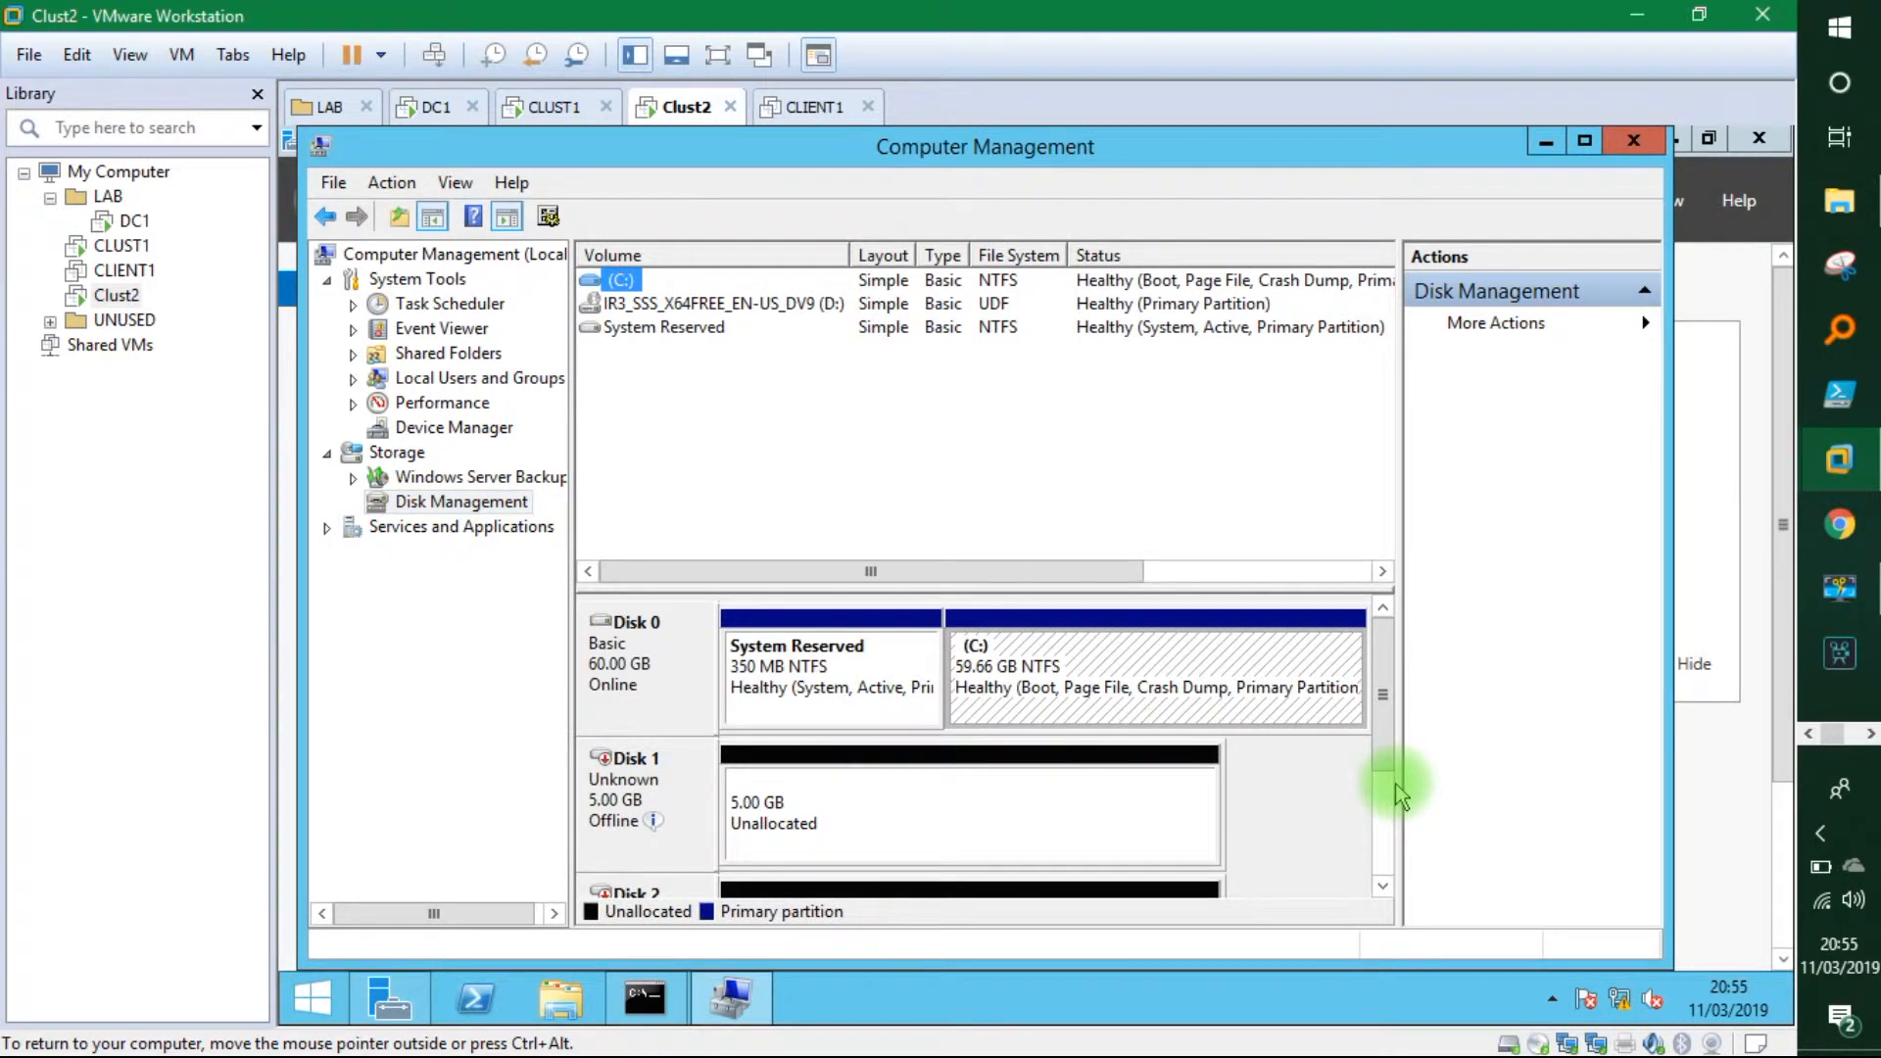
pyautogui.scroll(-2, 1395, 784)
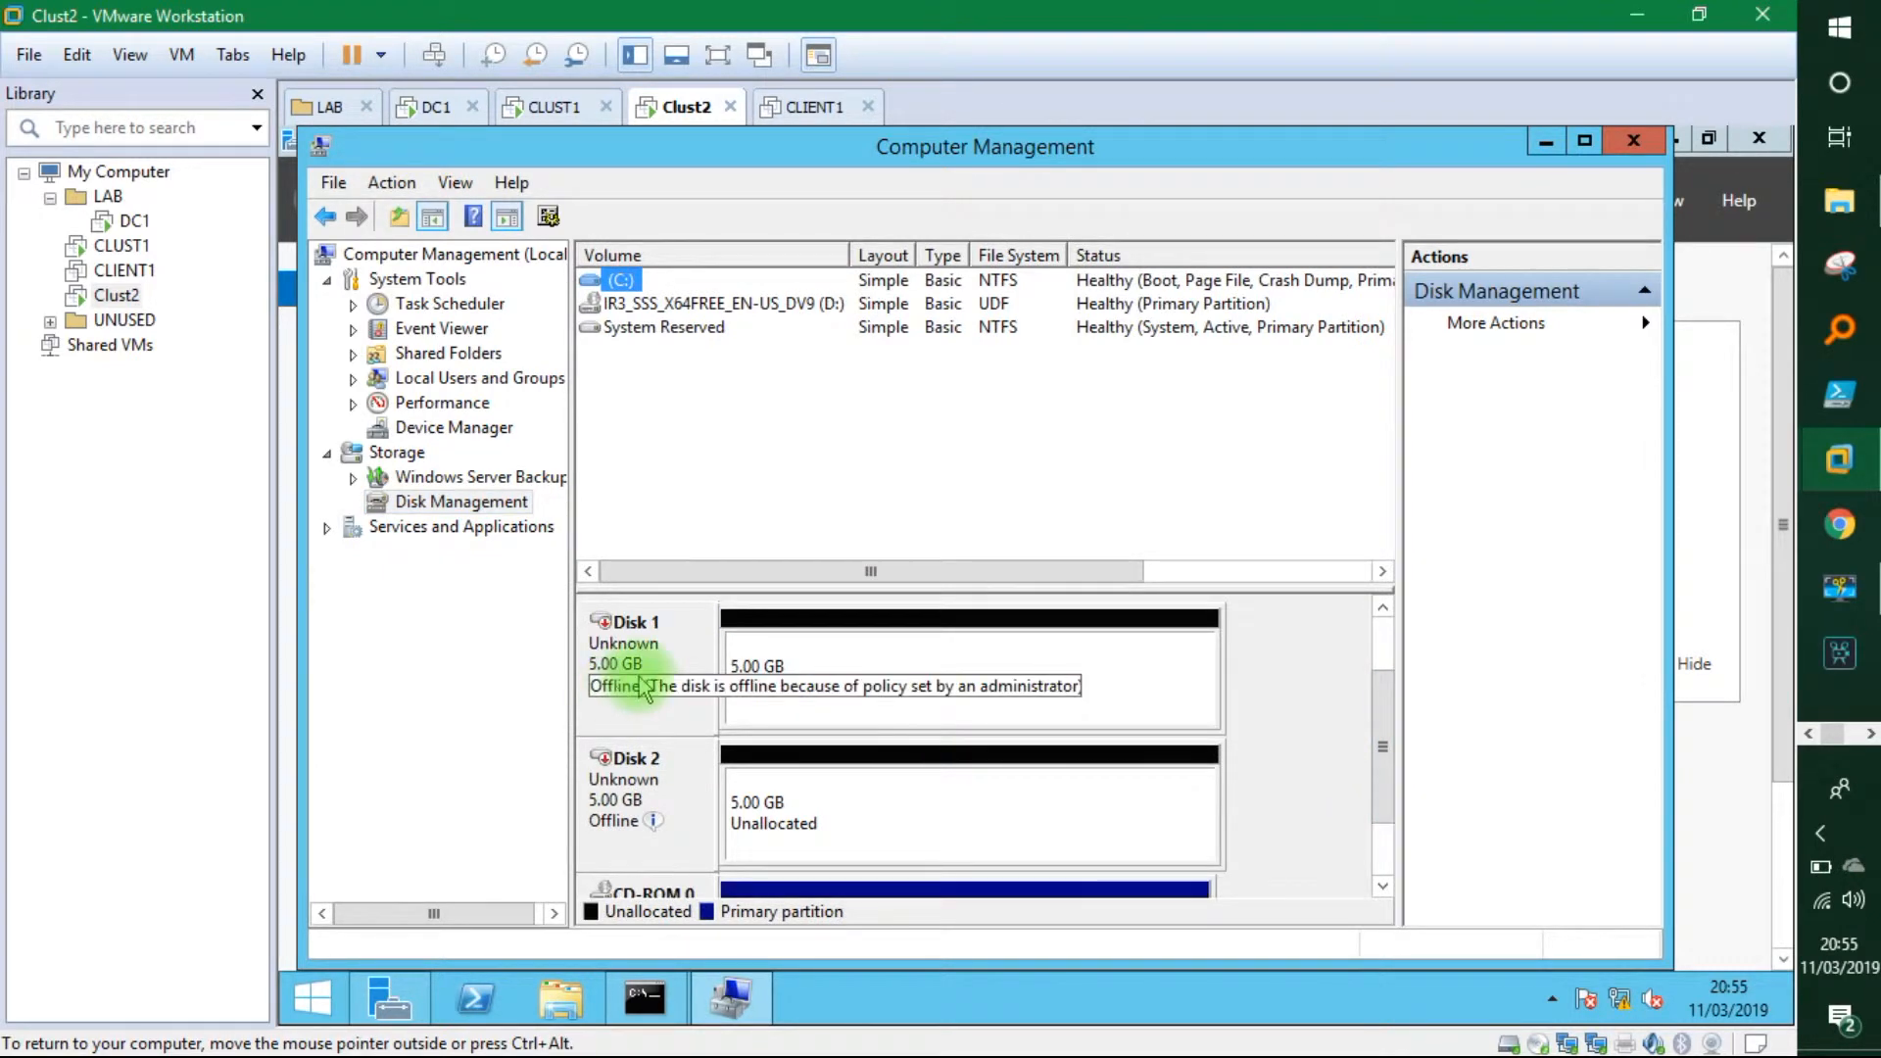
# Bring Disk 1 and Disk 2 online, retrying past the out-of-date view errors.
pyautogui.rightClick(617, 692)
pyautogui.click(686, 697)
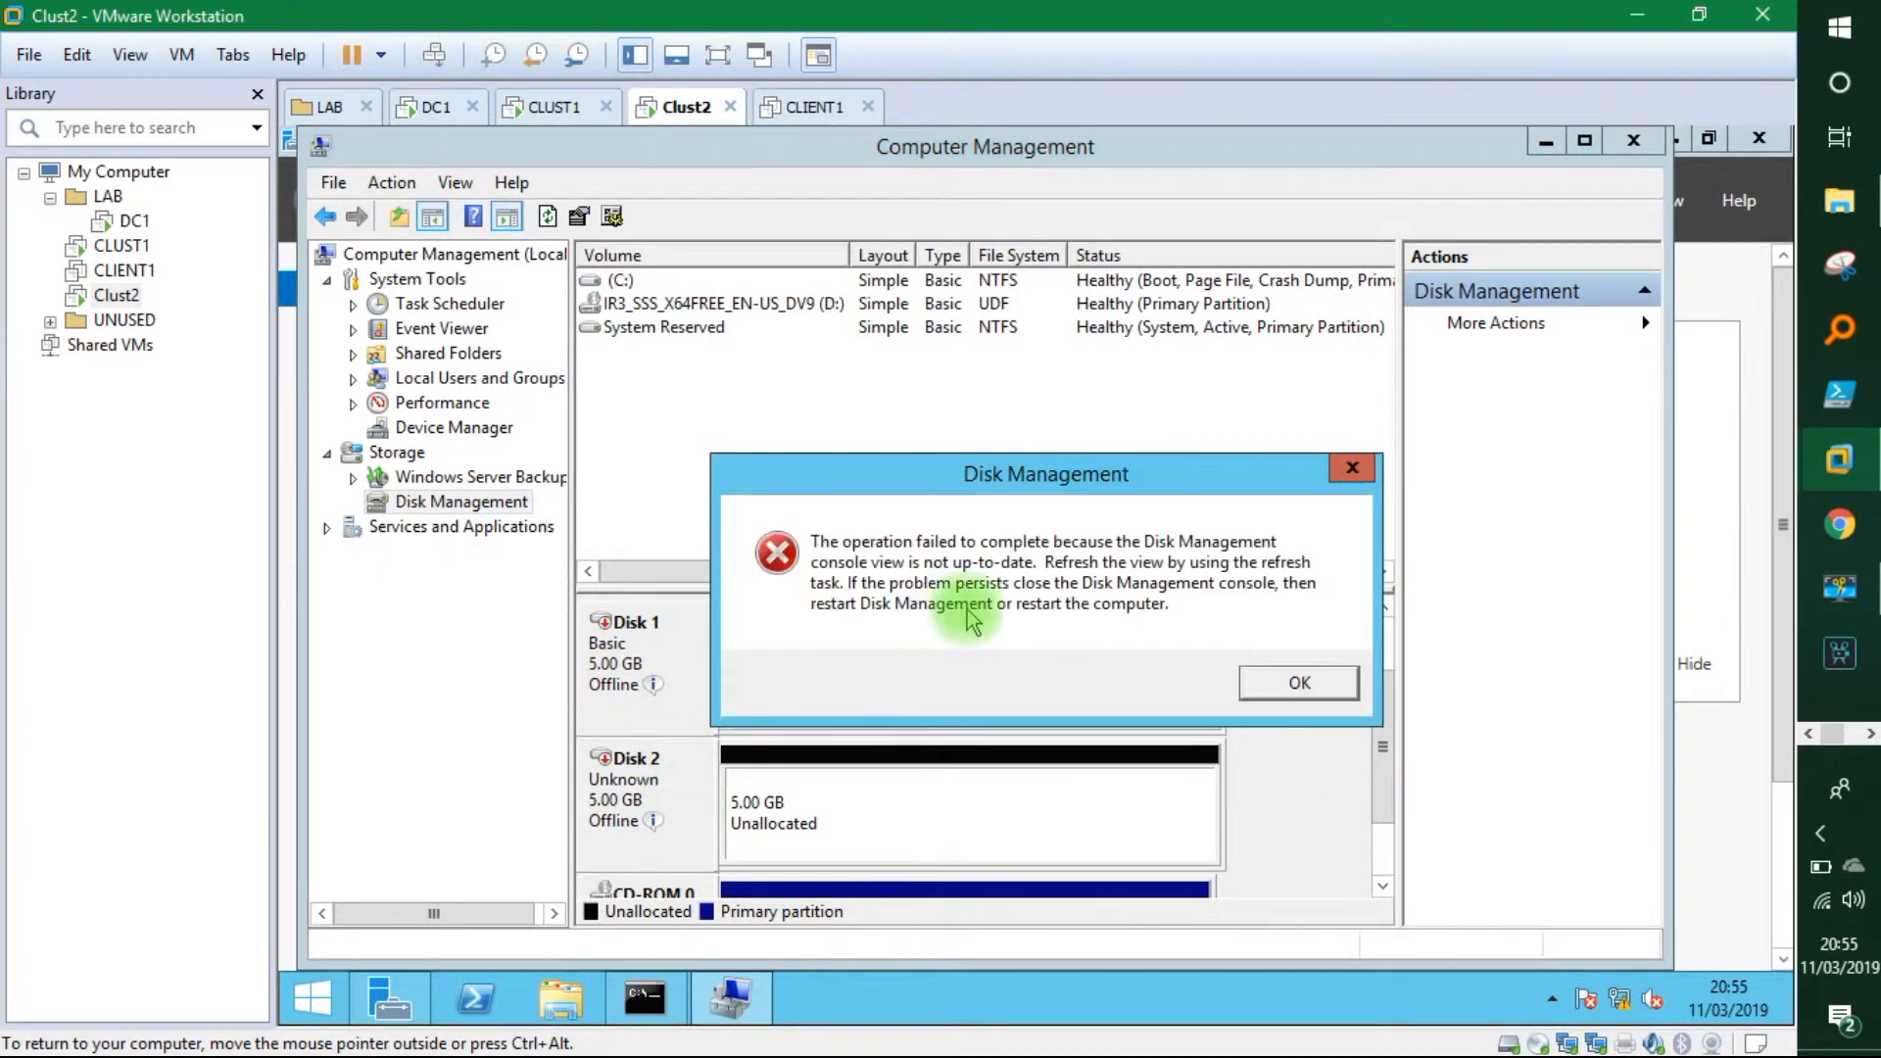
pyautogui.click(1264, 686)
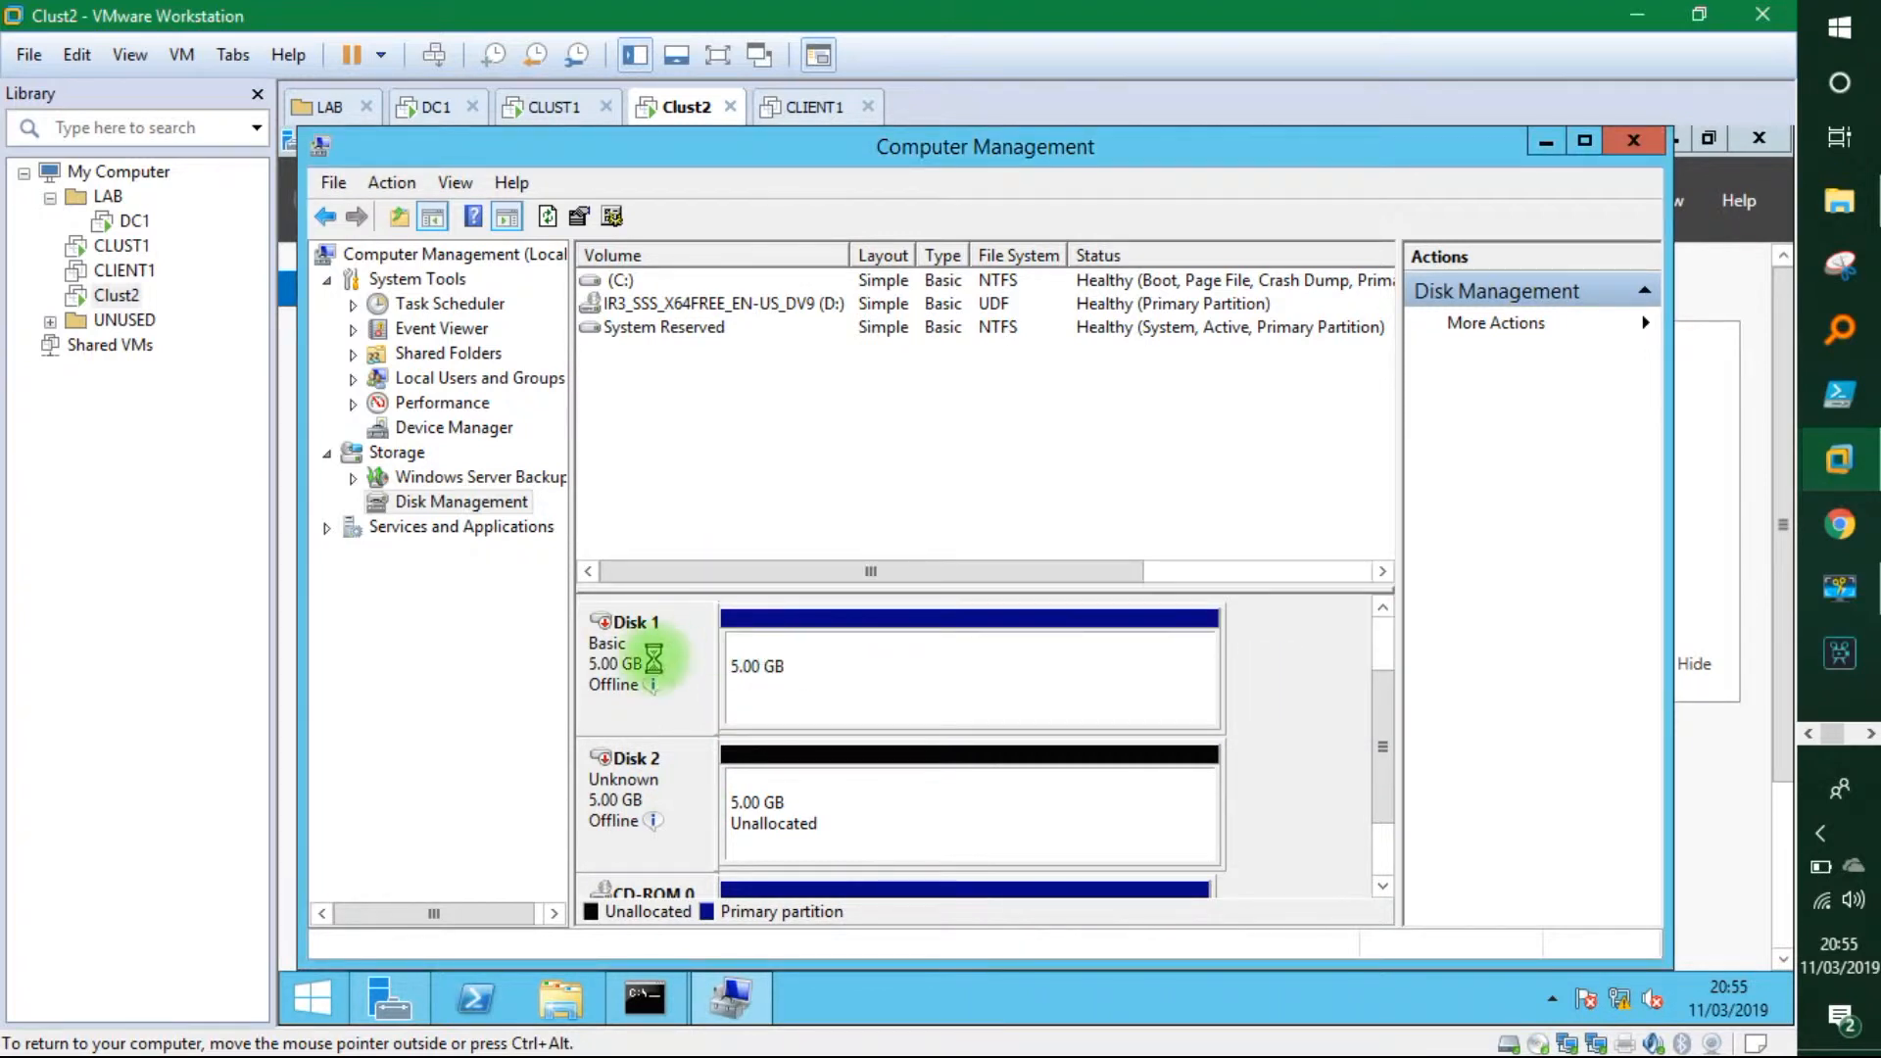
pyautogui.rightClick(678, 662)
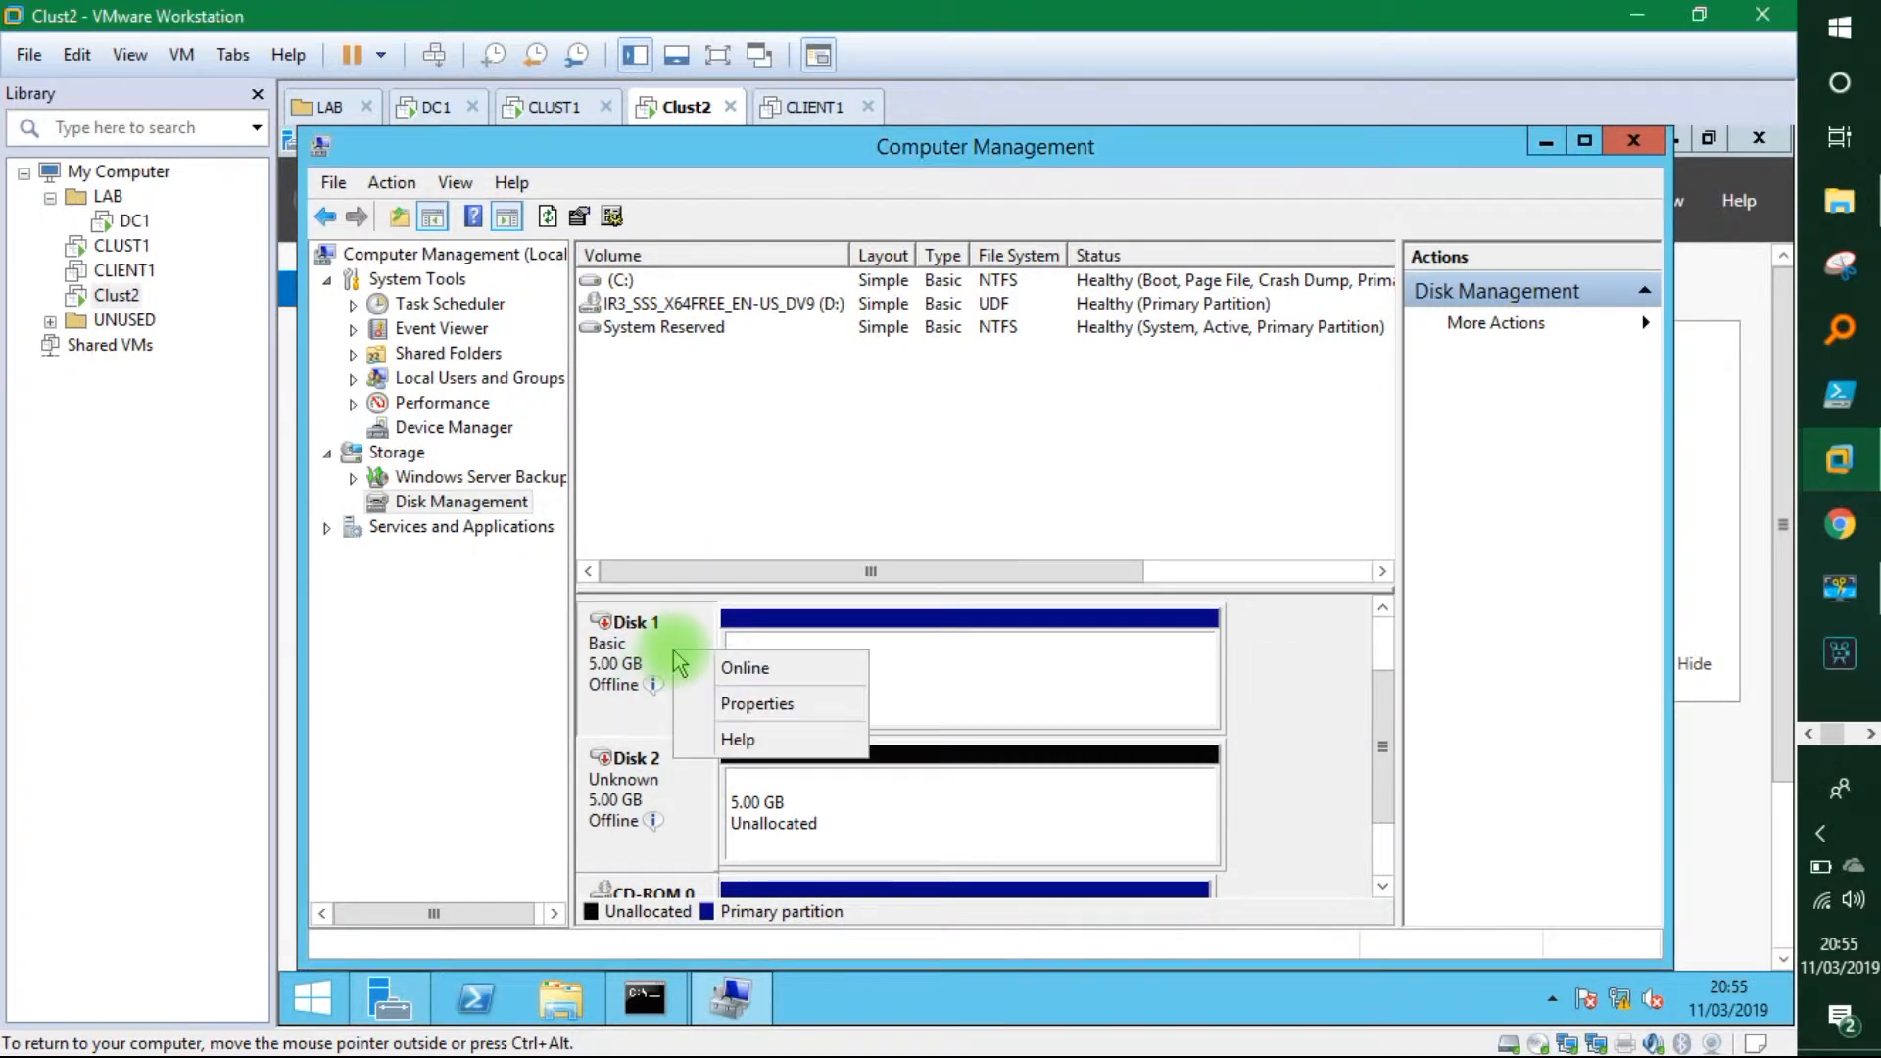
pyautogui.click(723, 664)
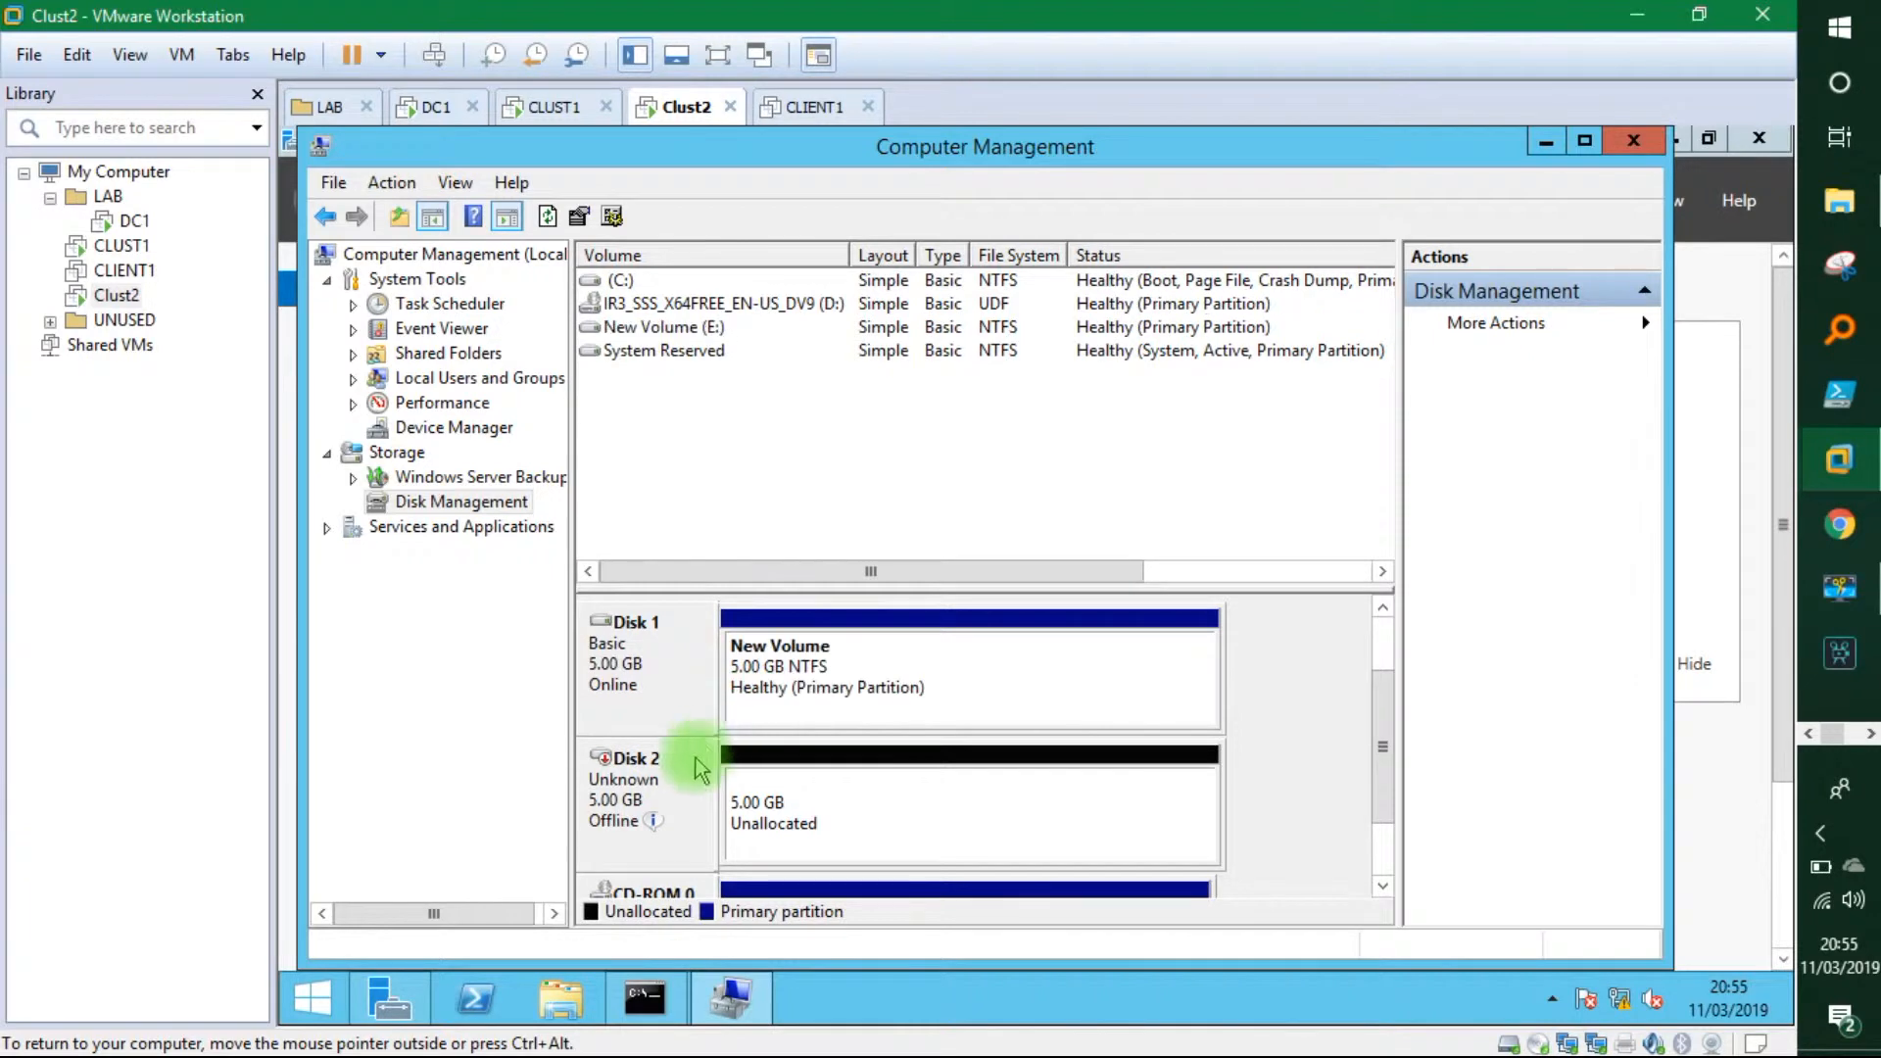
pyautogui.rightClick(691, 789)
pyautogui.click(749, 787)
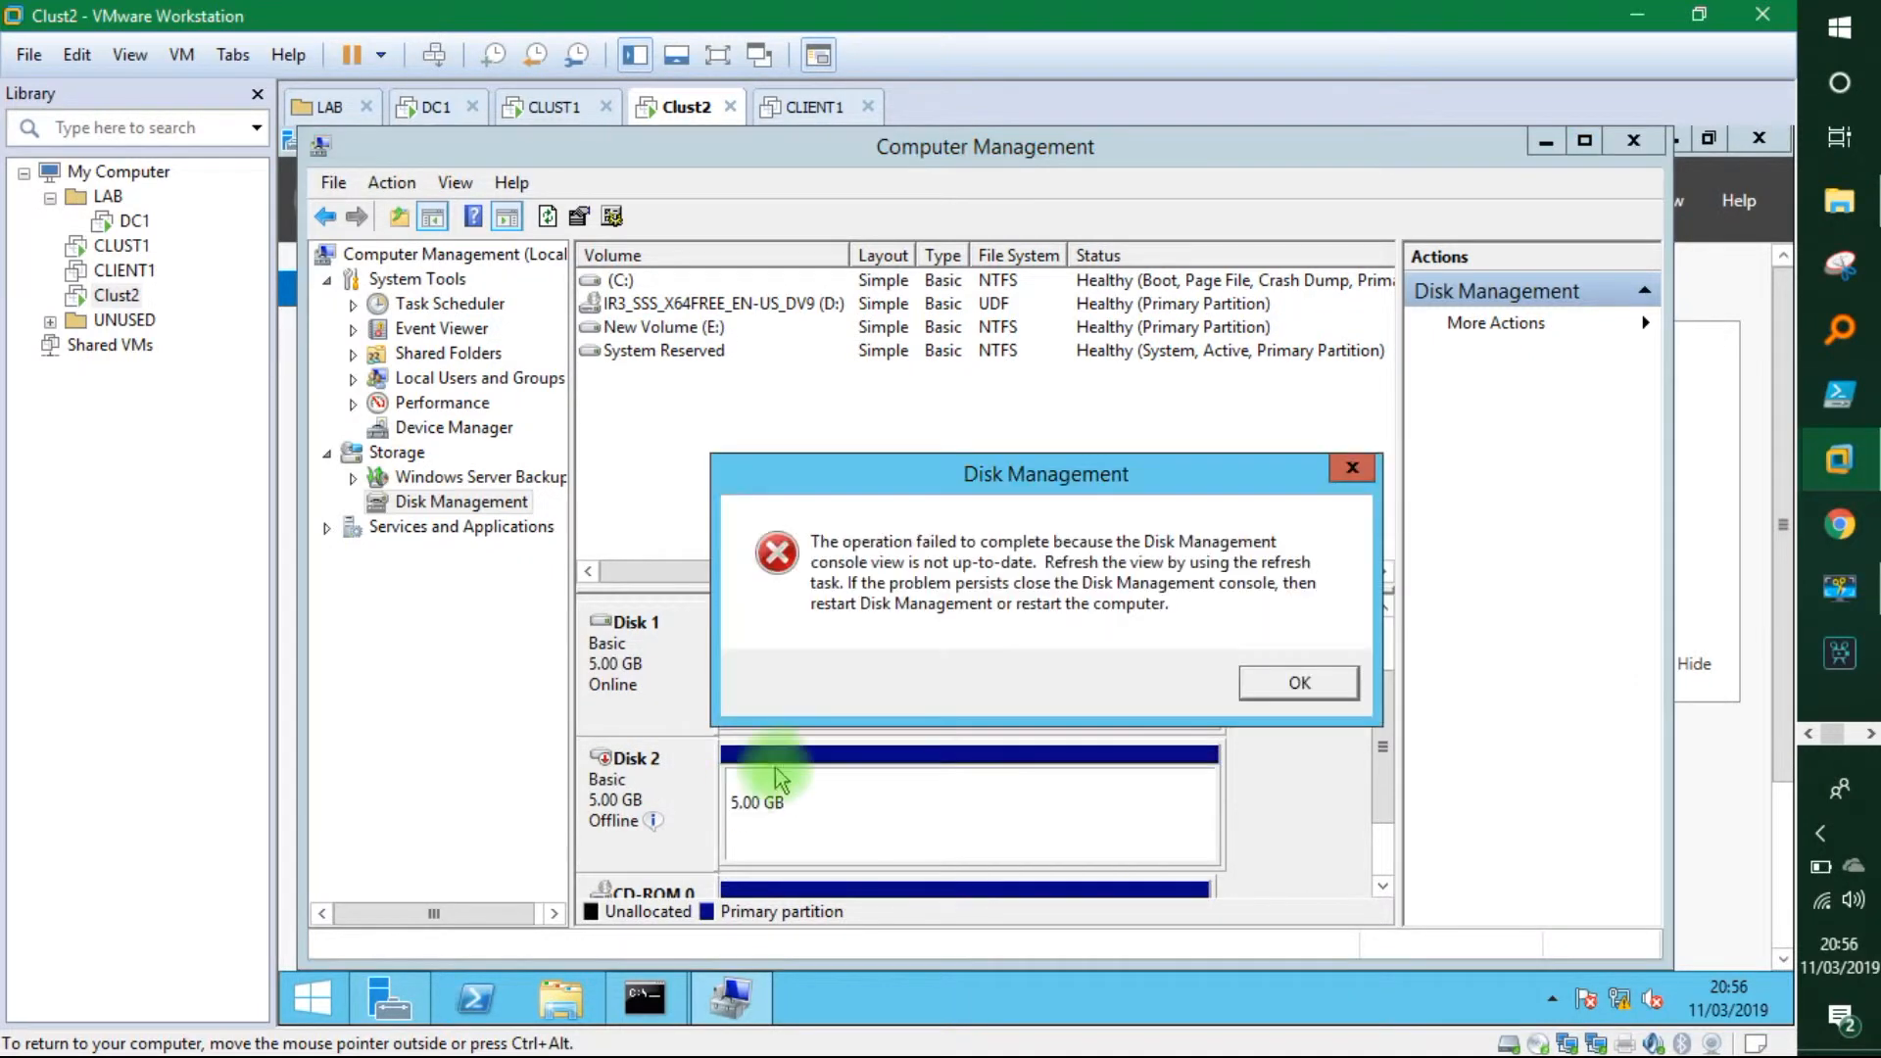
pyautogui.click(1271, 685)
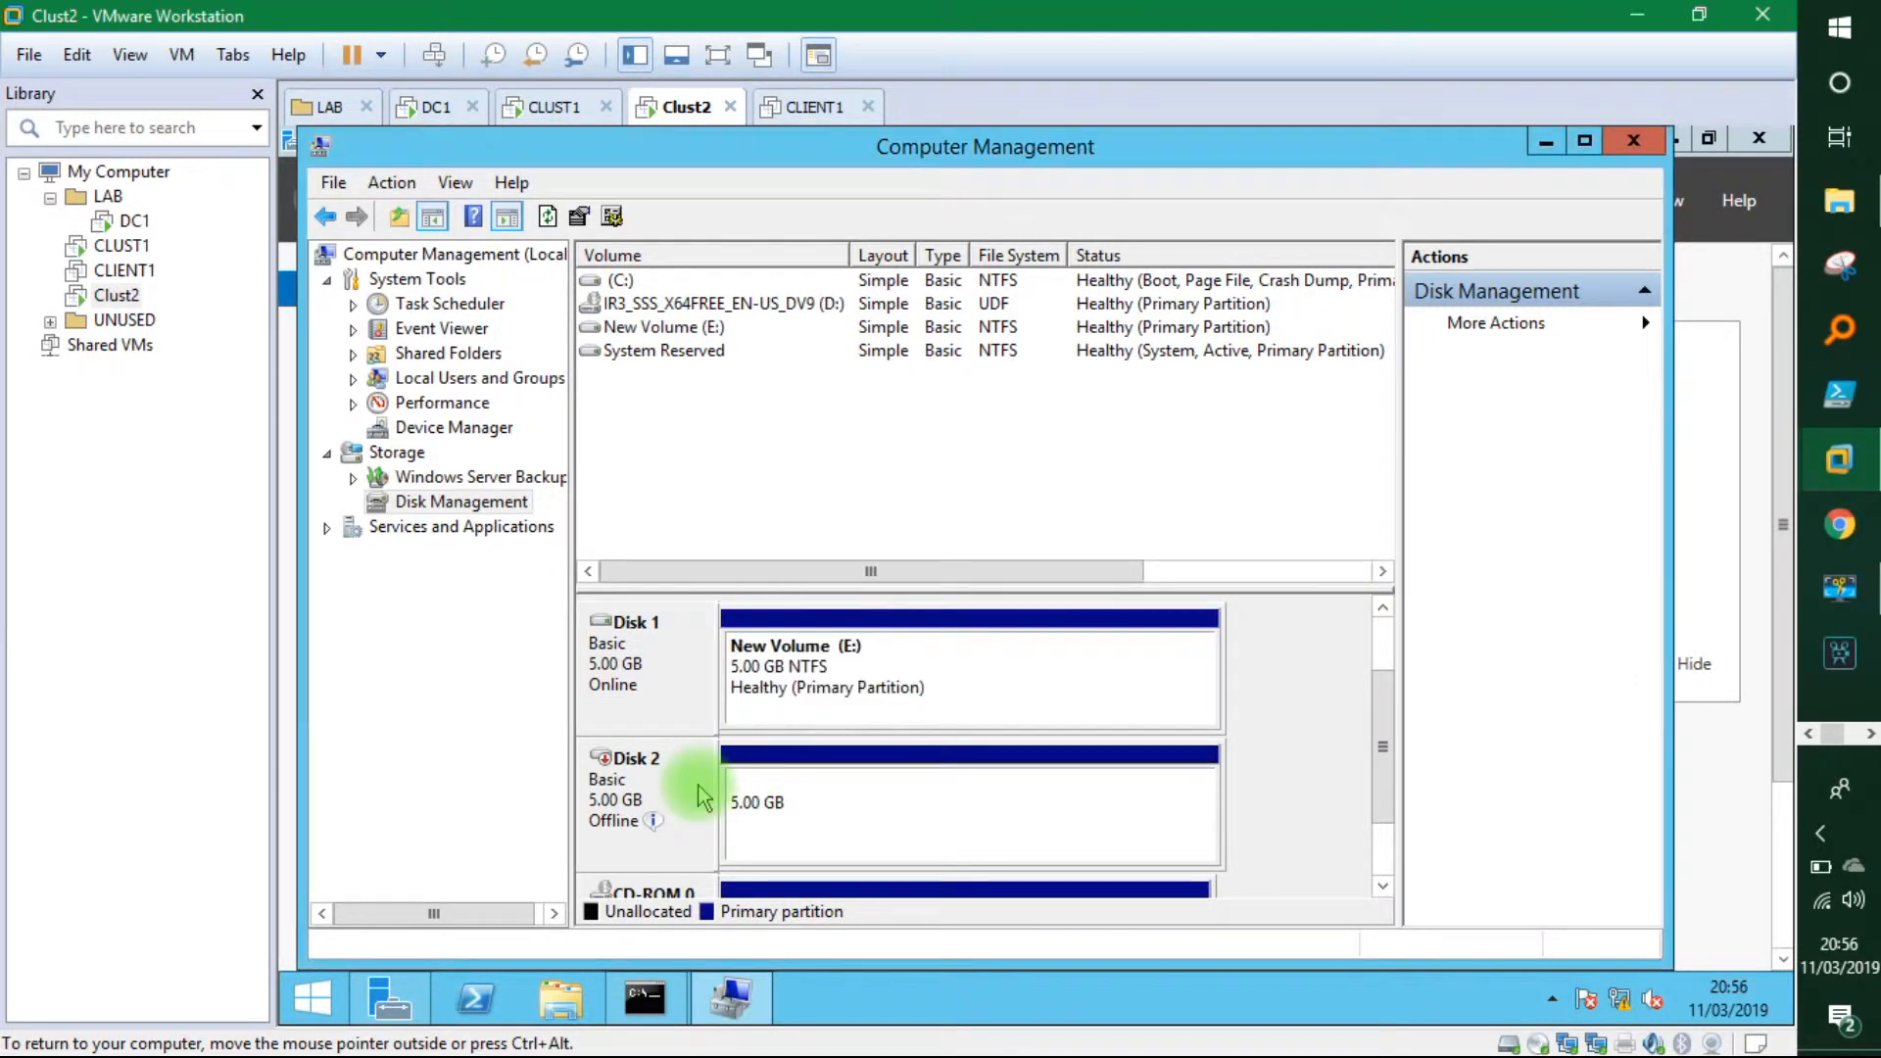
pyautogui.rightClick(701, 796)
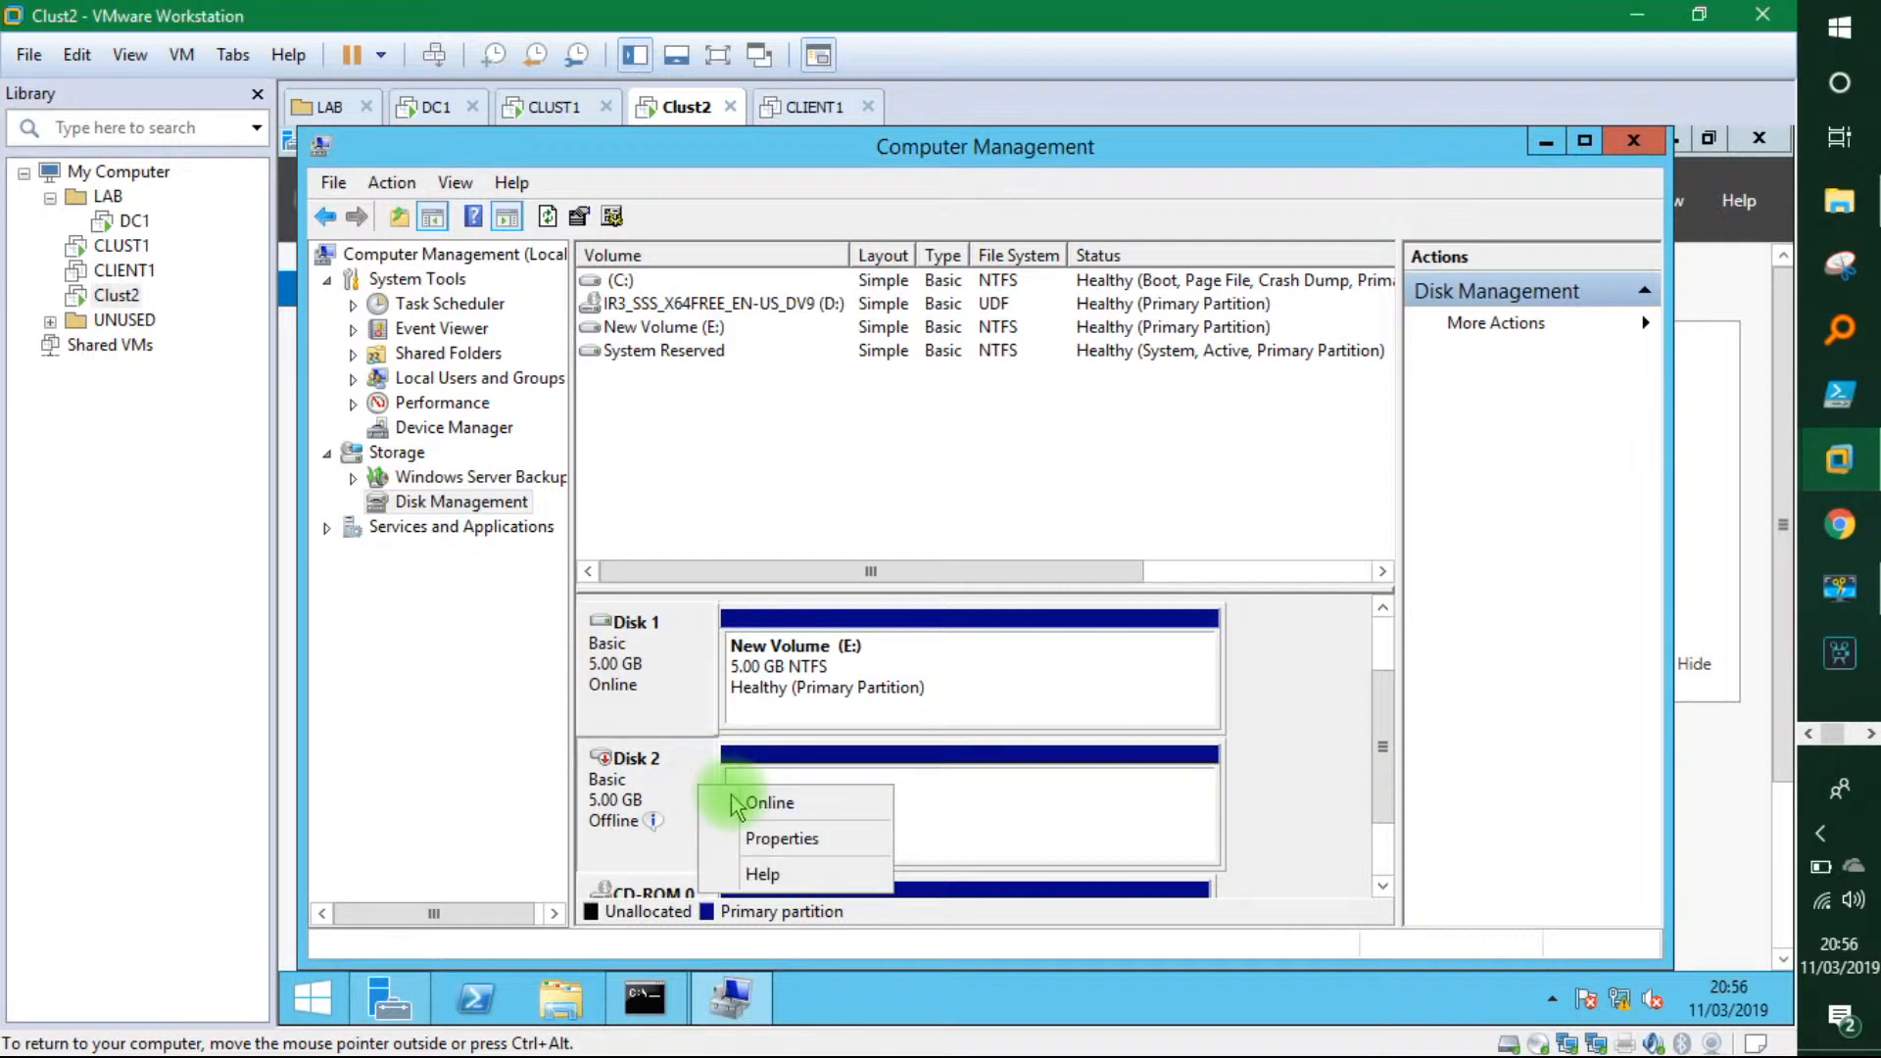
pyautogui.click(744, 796)
pyautogui.click(930, 682)
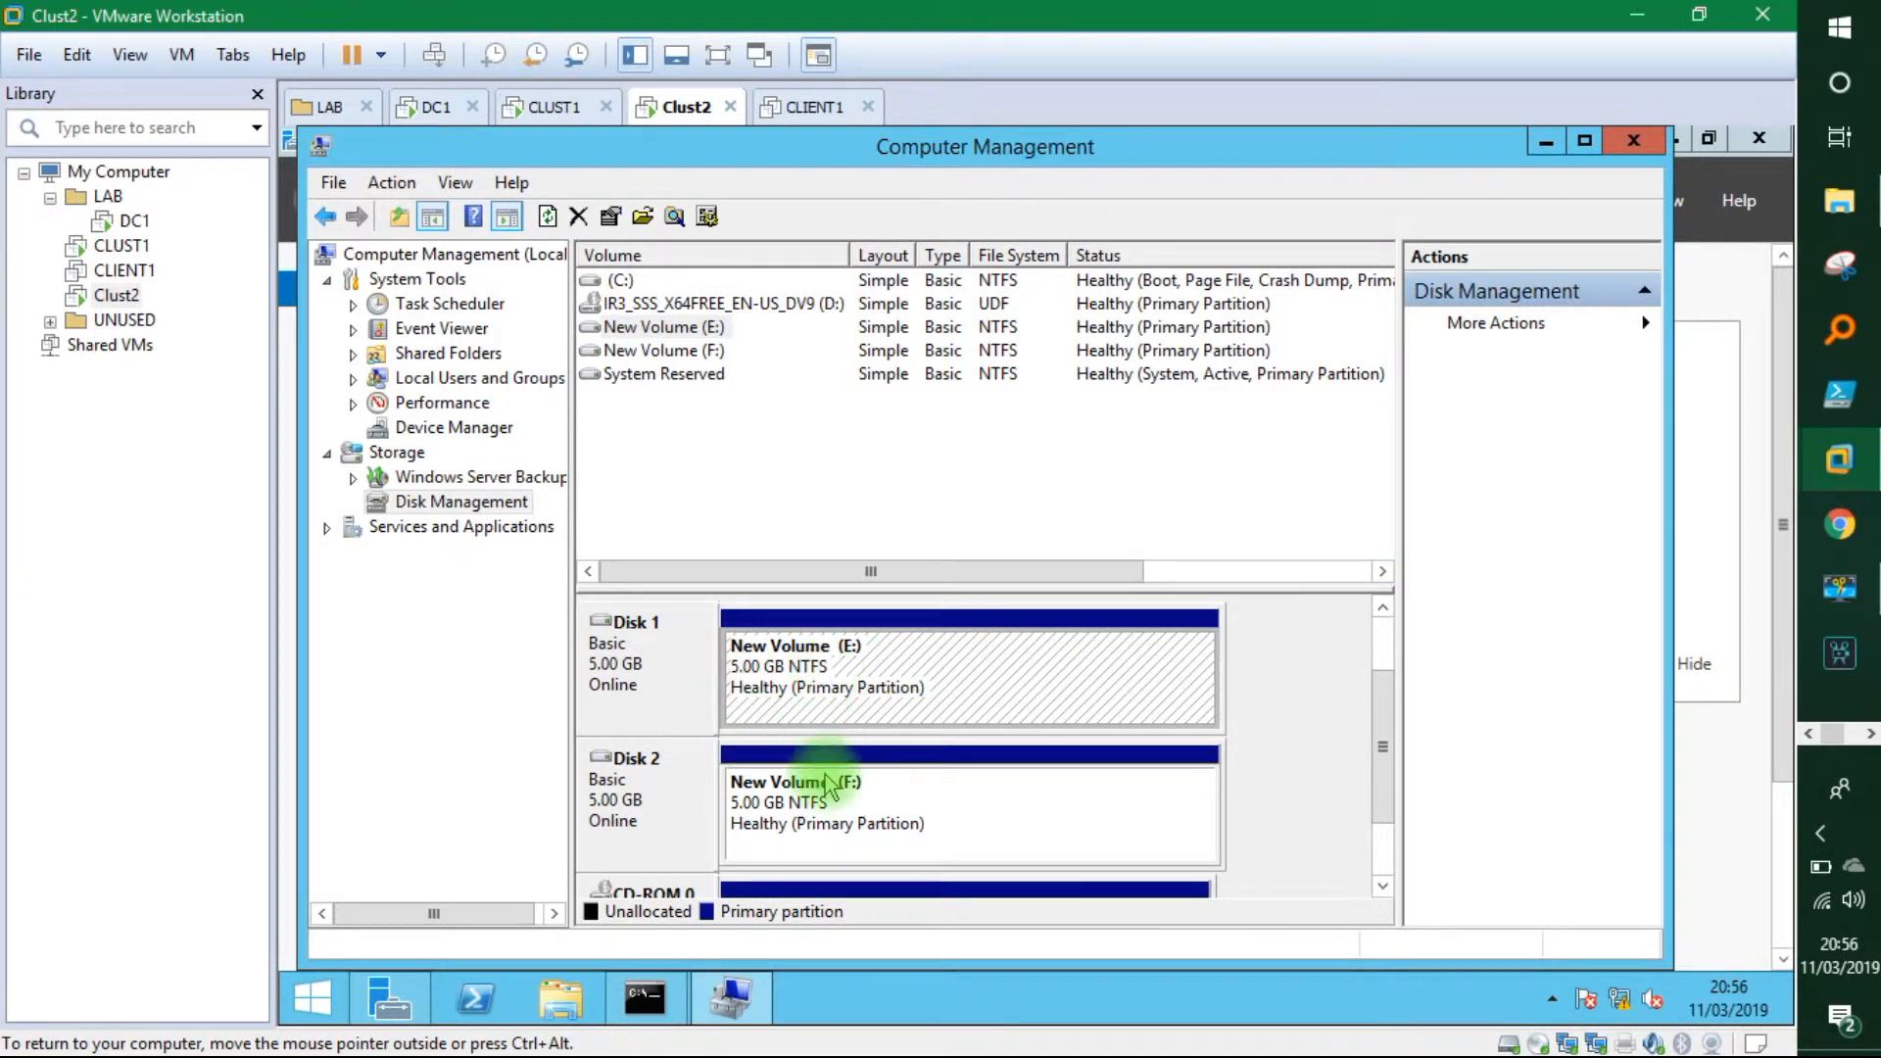
# Change Clust2's Disk 2 volume from F: to Q: and accept the warning.
pyautogui.rightClick(886, 848)
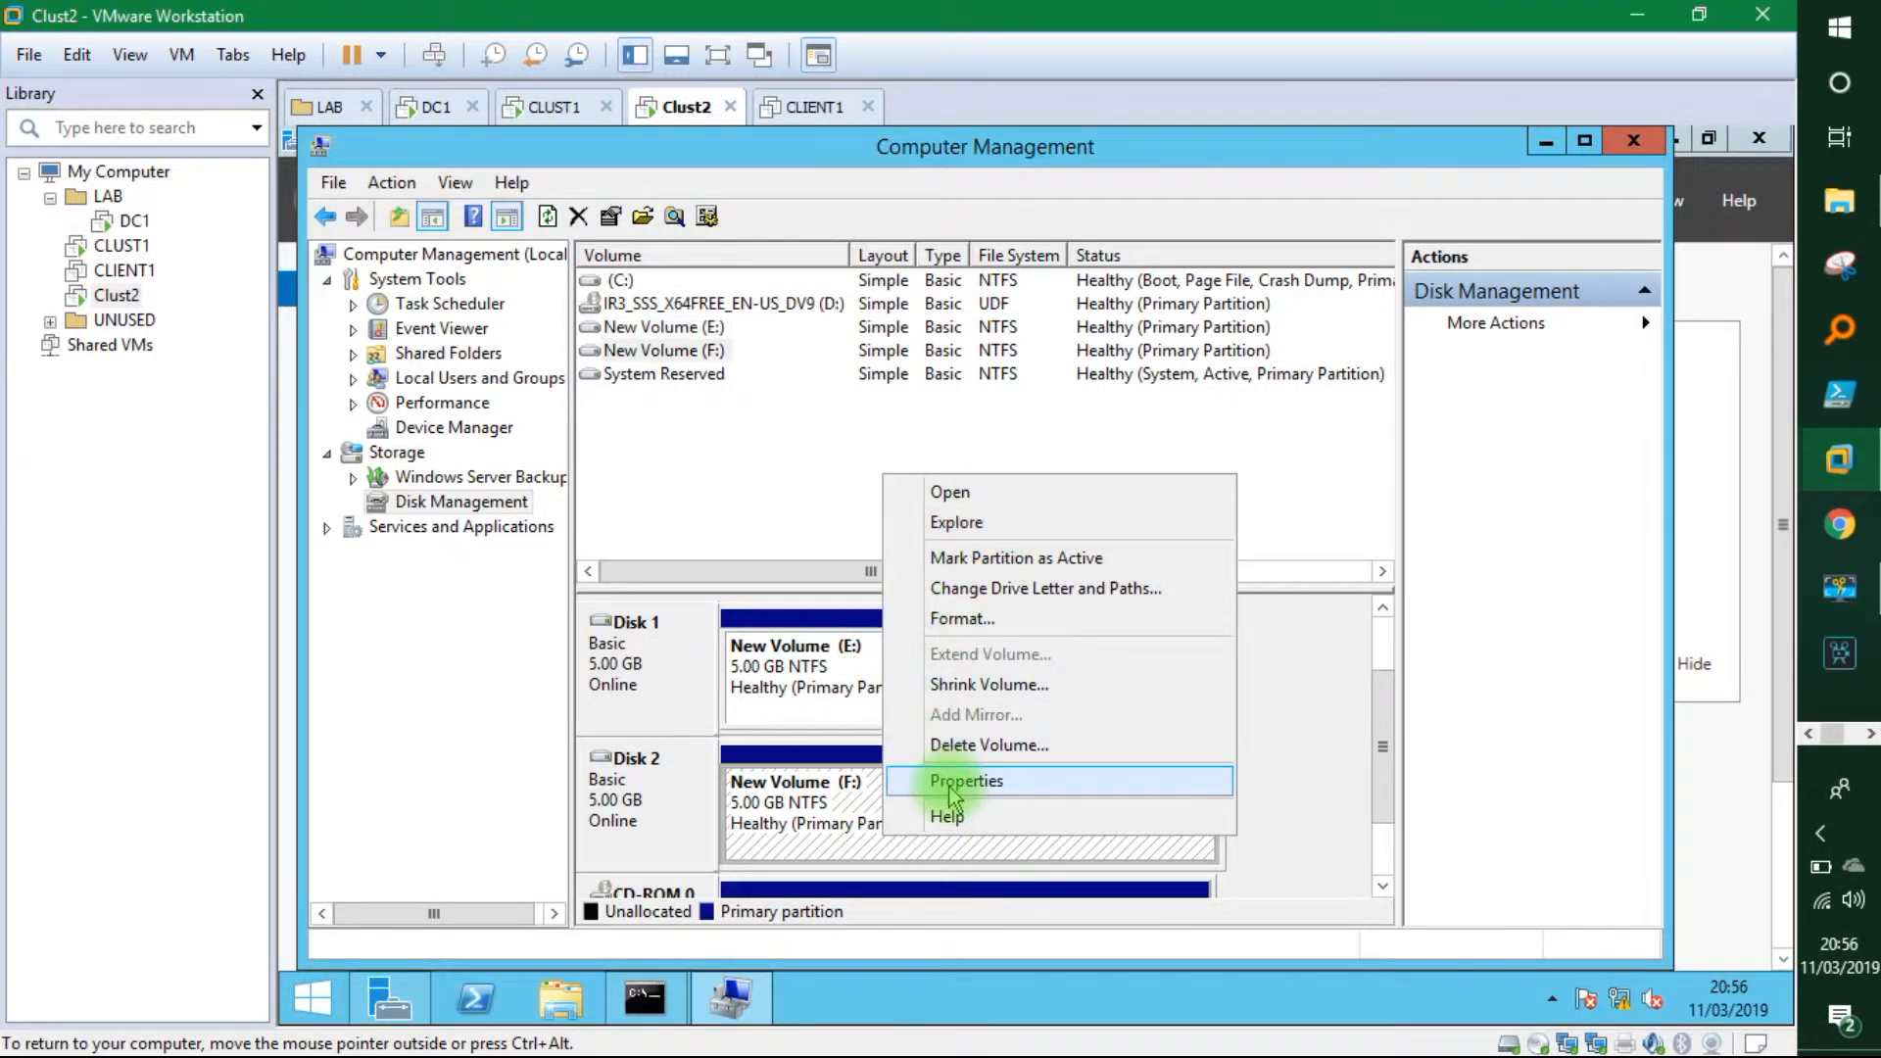
pyautogui.click(997, 590)
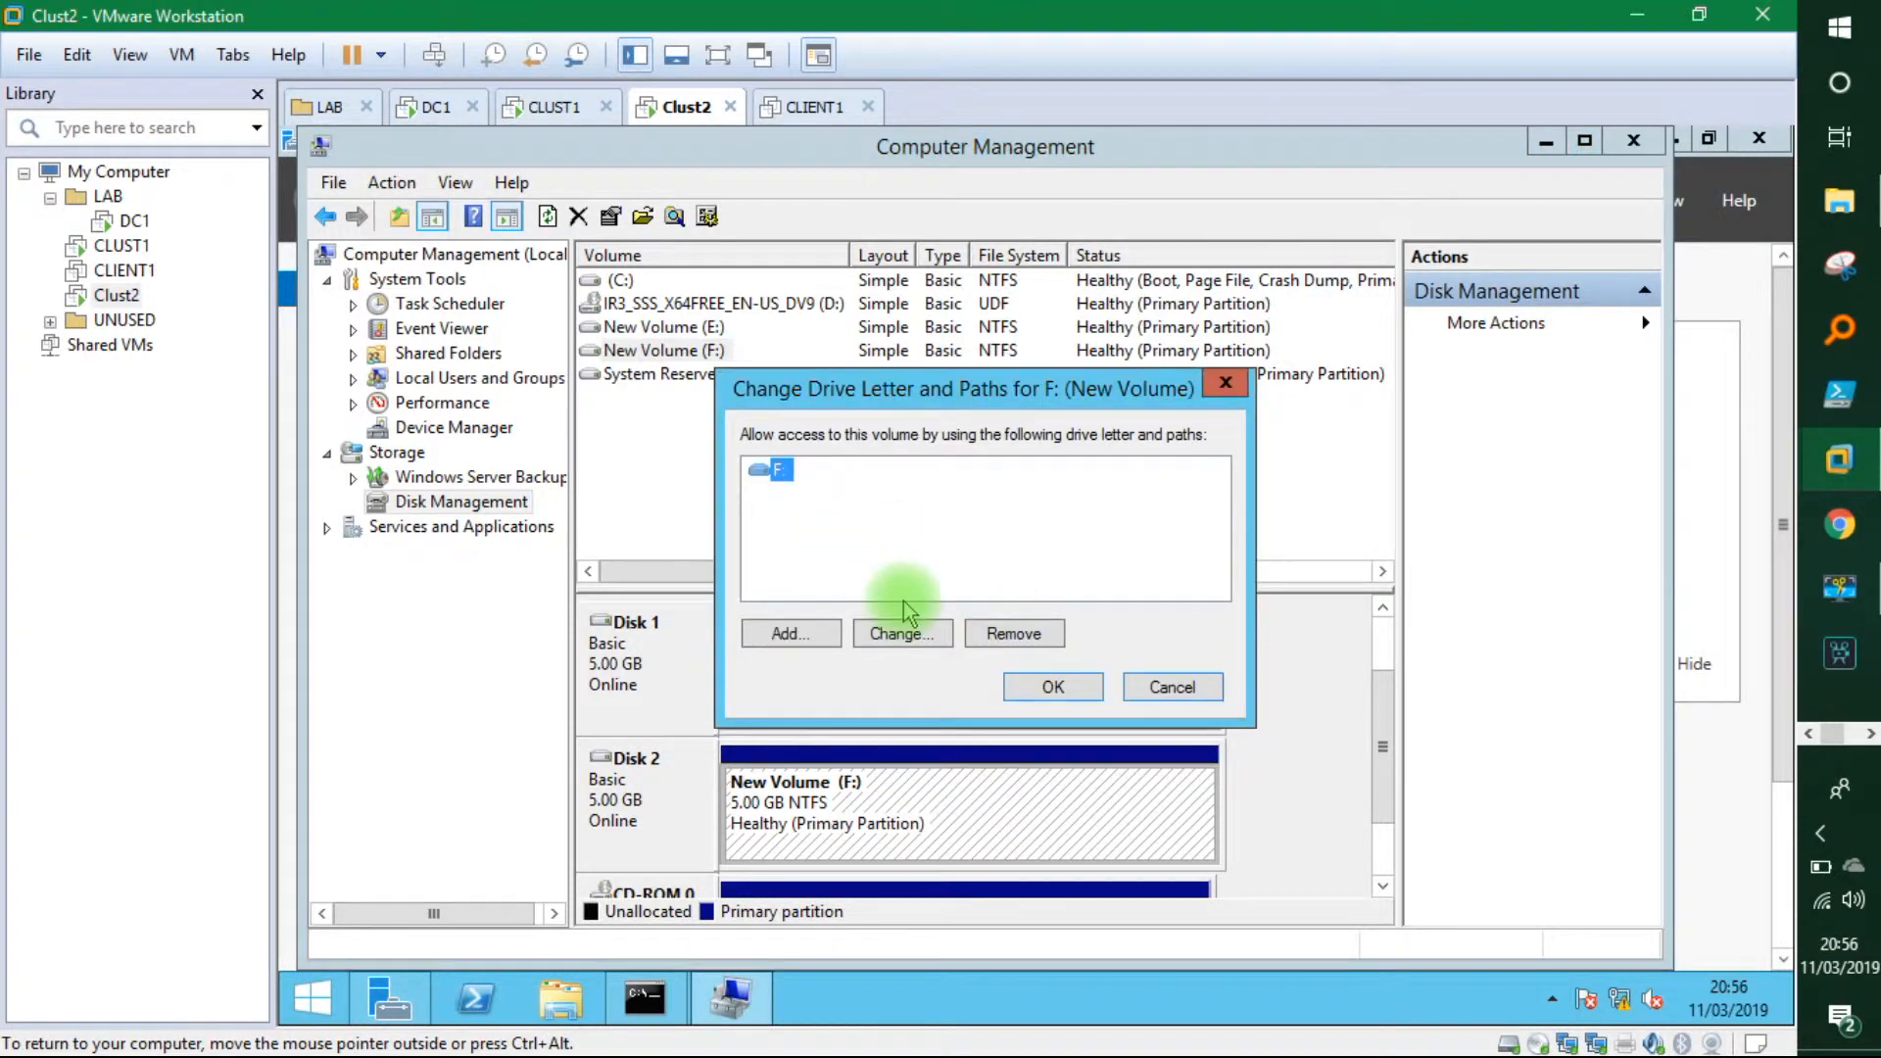
pyautogui.click(867, 635)
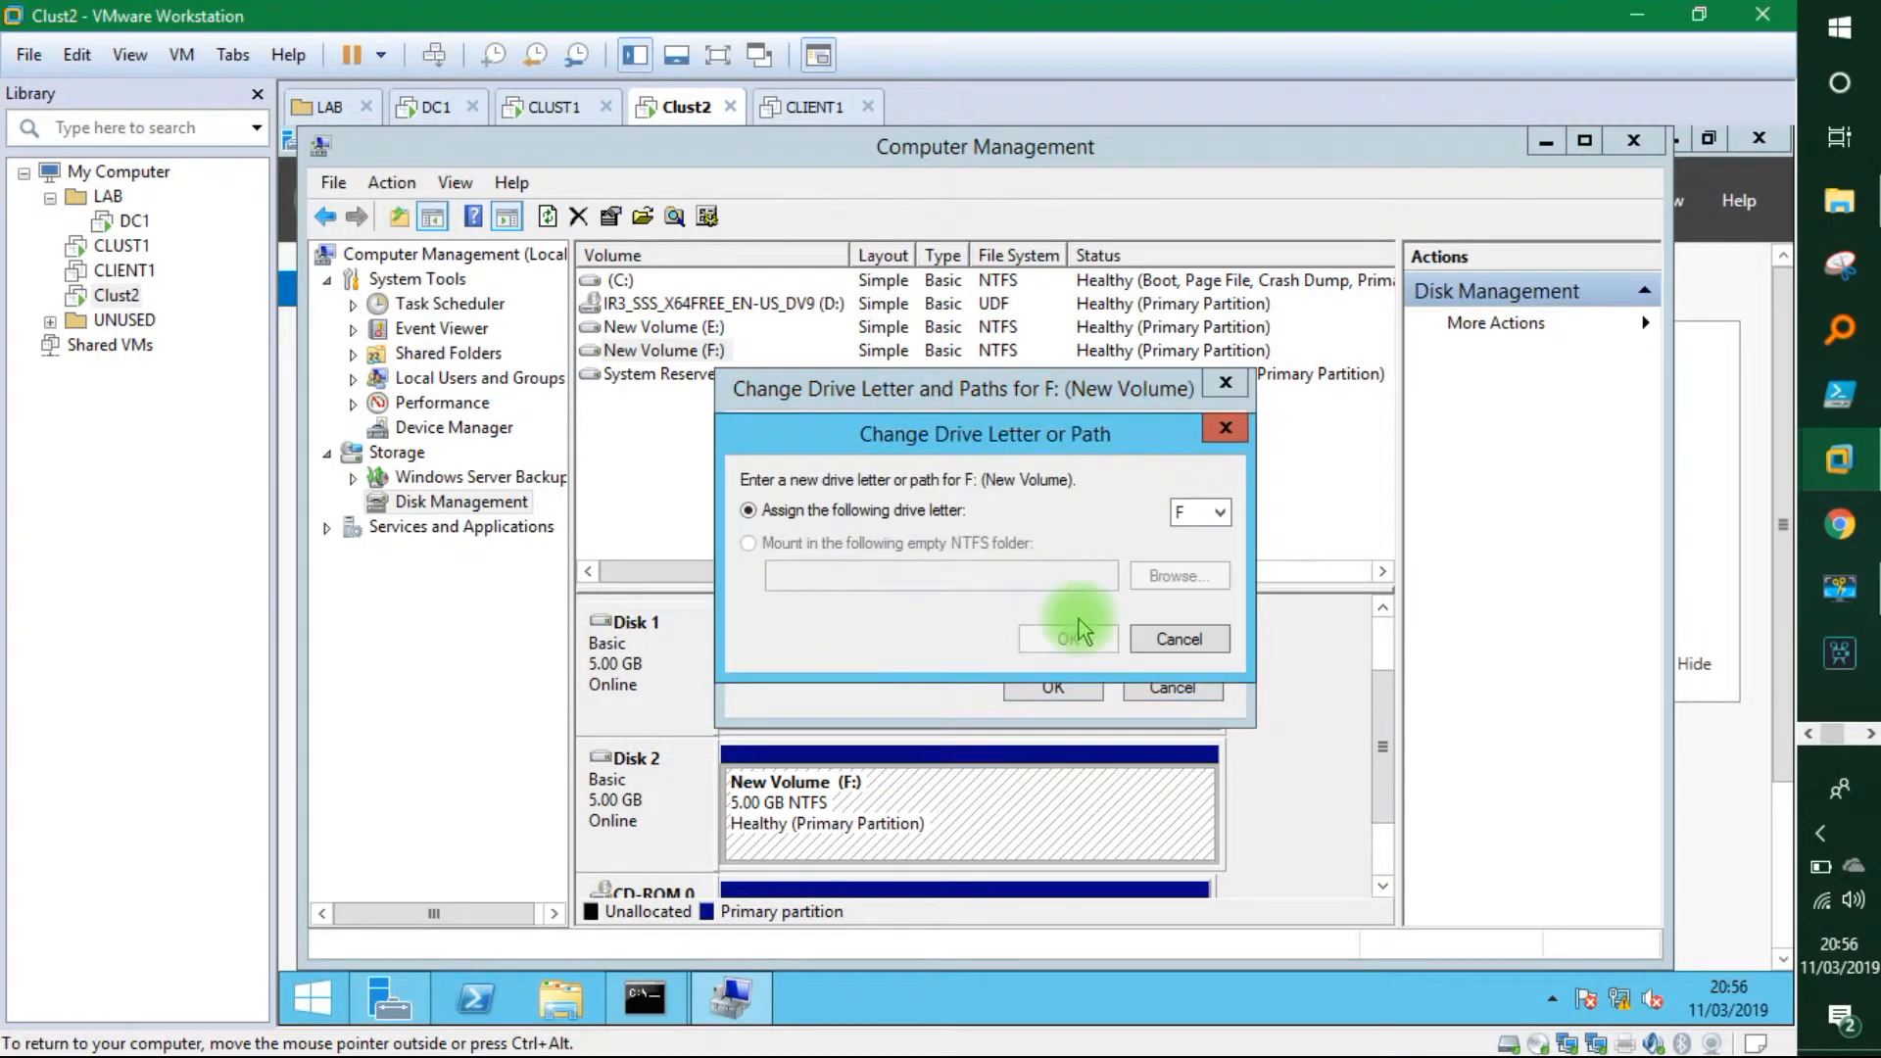
pyautogui.click(1213, 514)
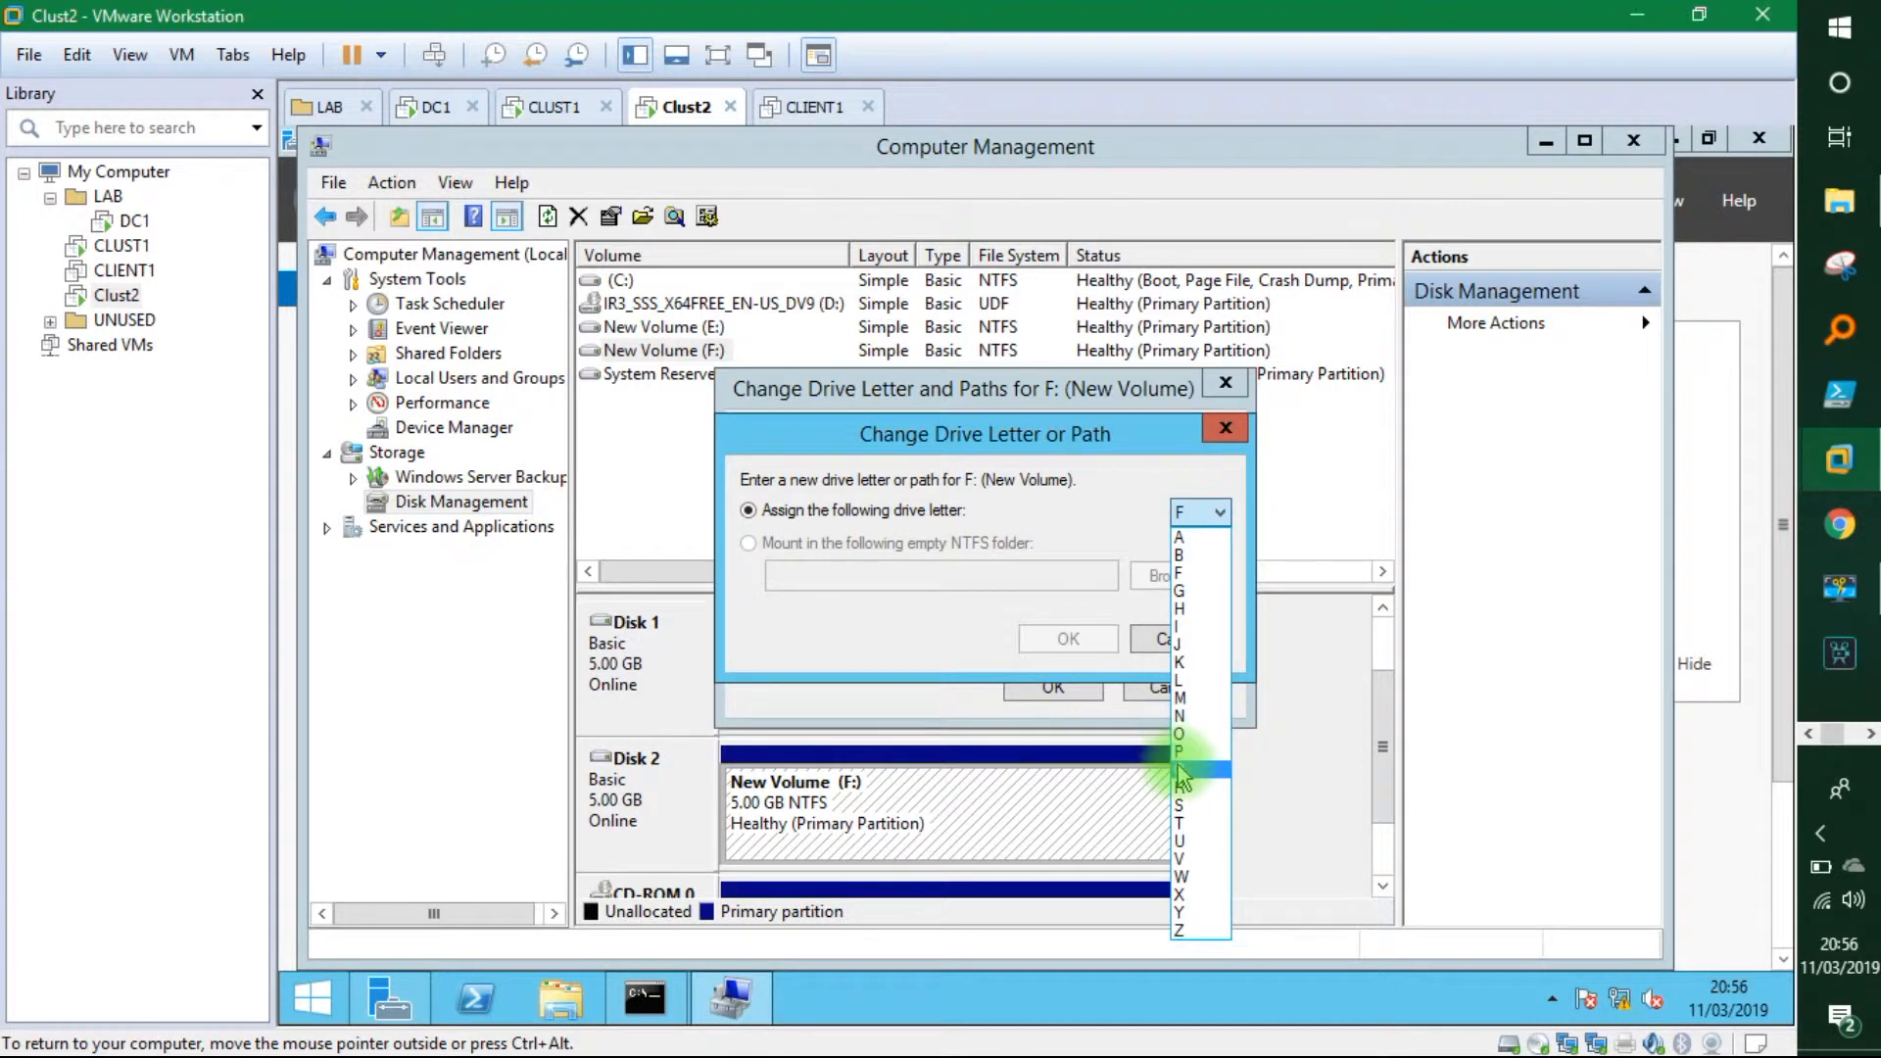
pyautogui.click(1184, 757)
pyautogui.click(1070, 639)
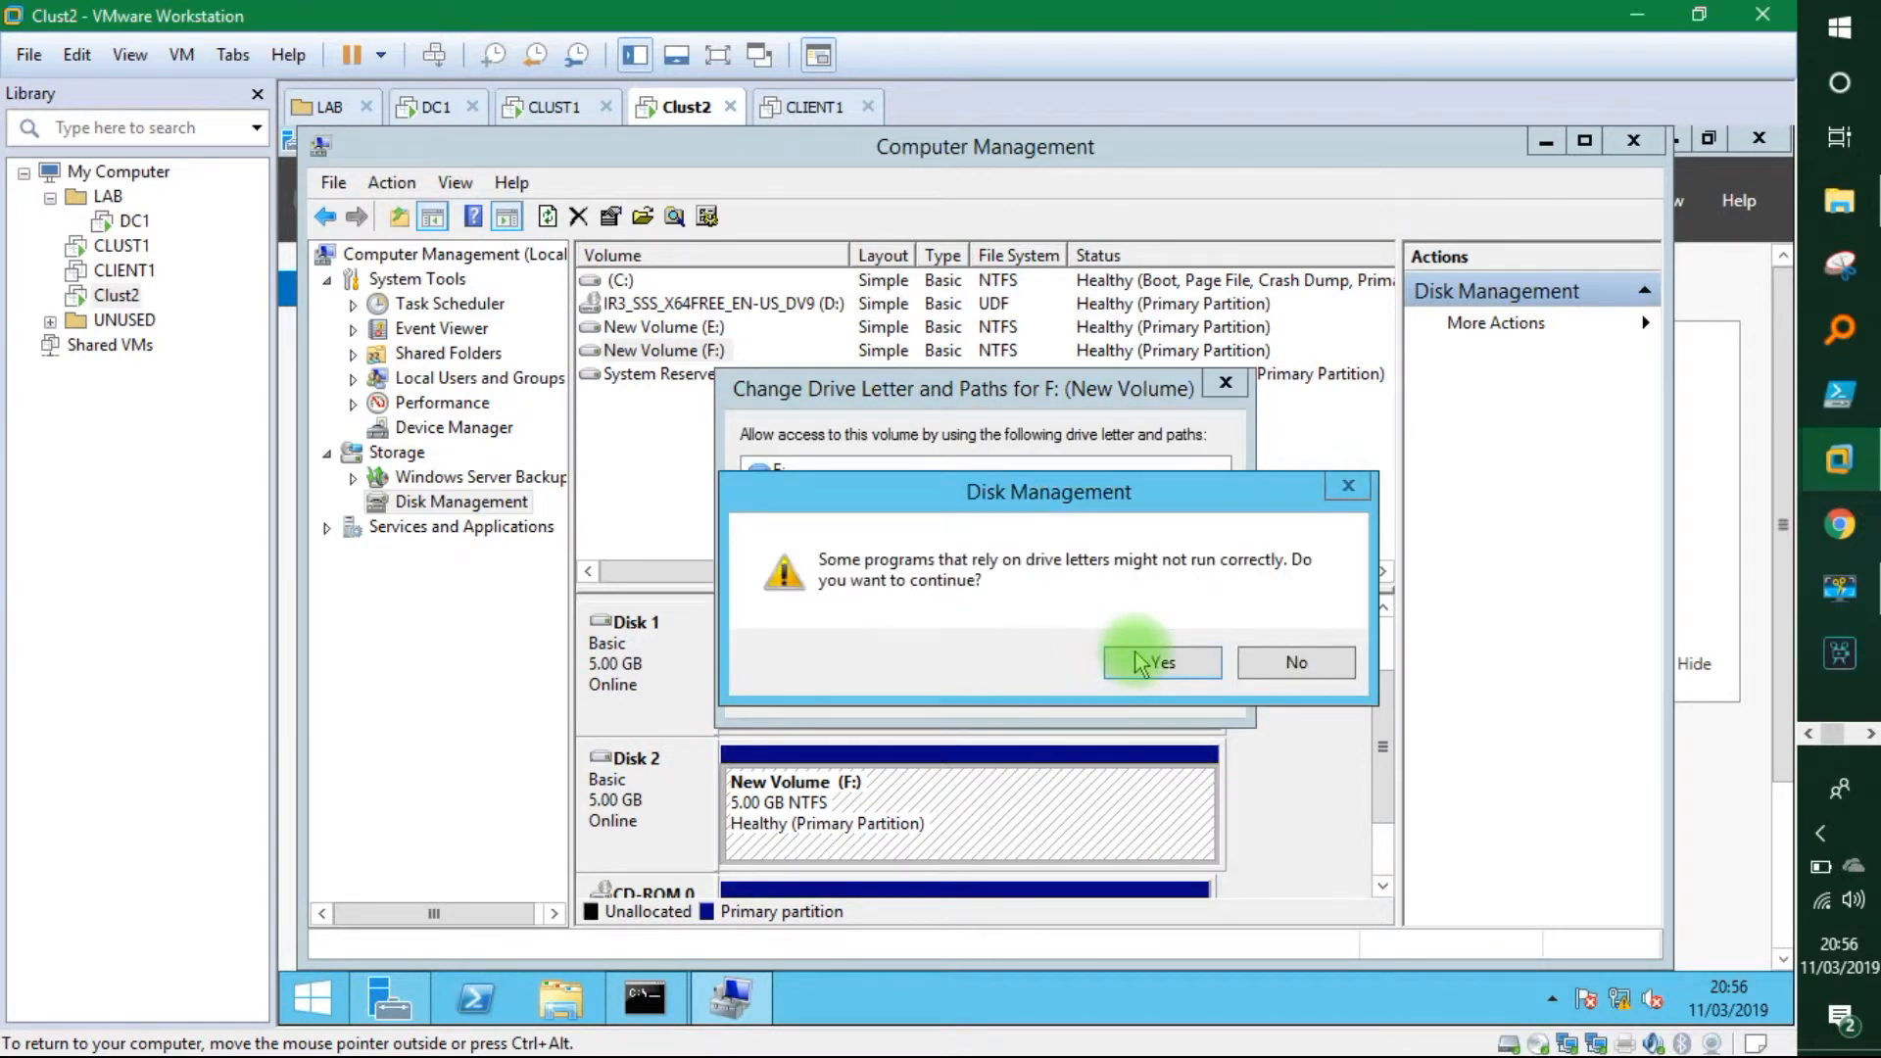
pyautogui.click(1156, 661)
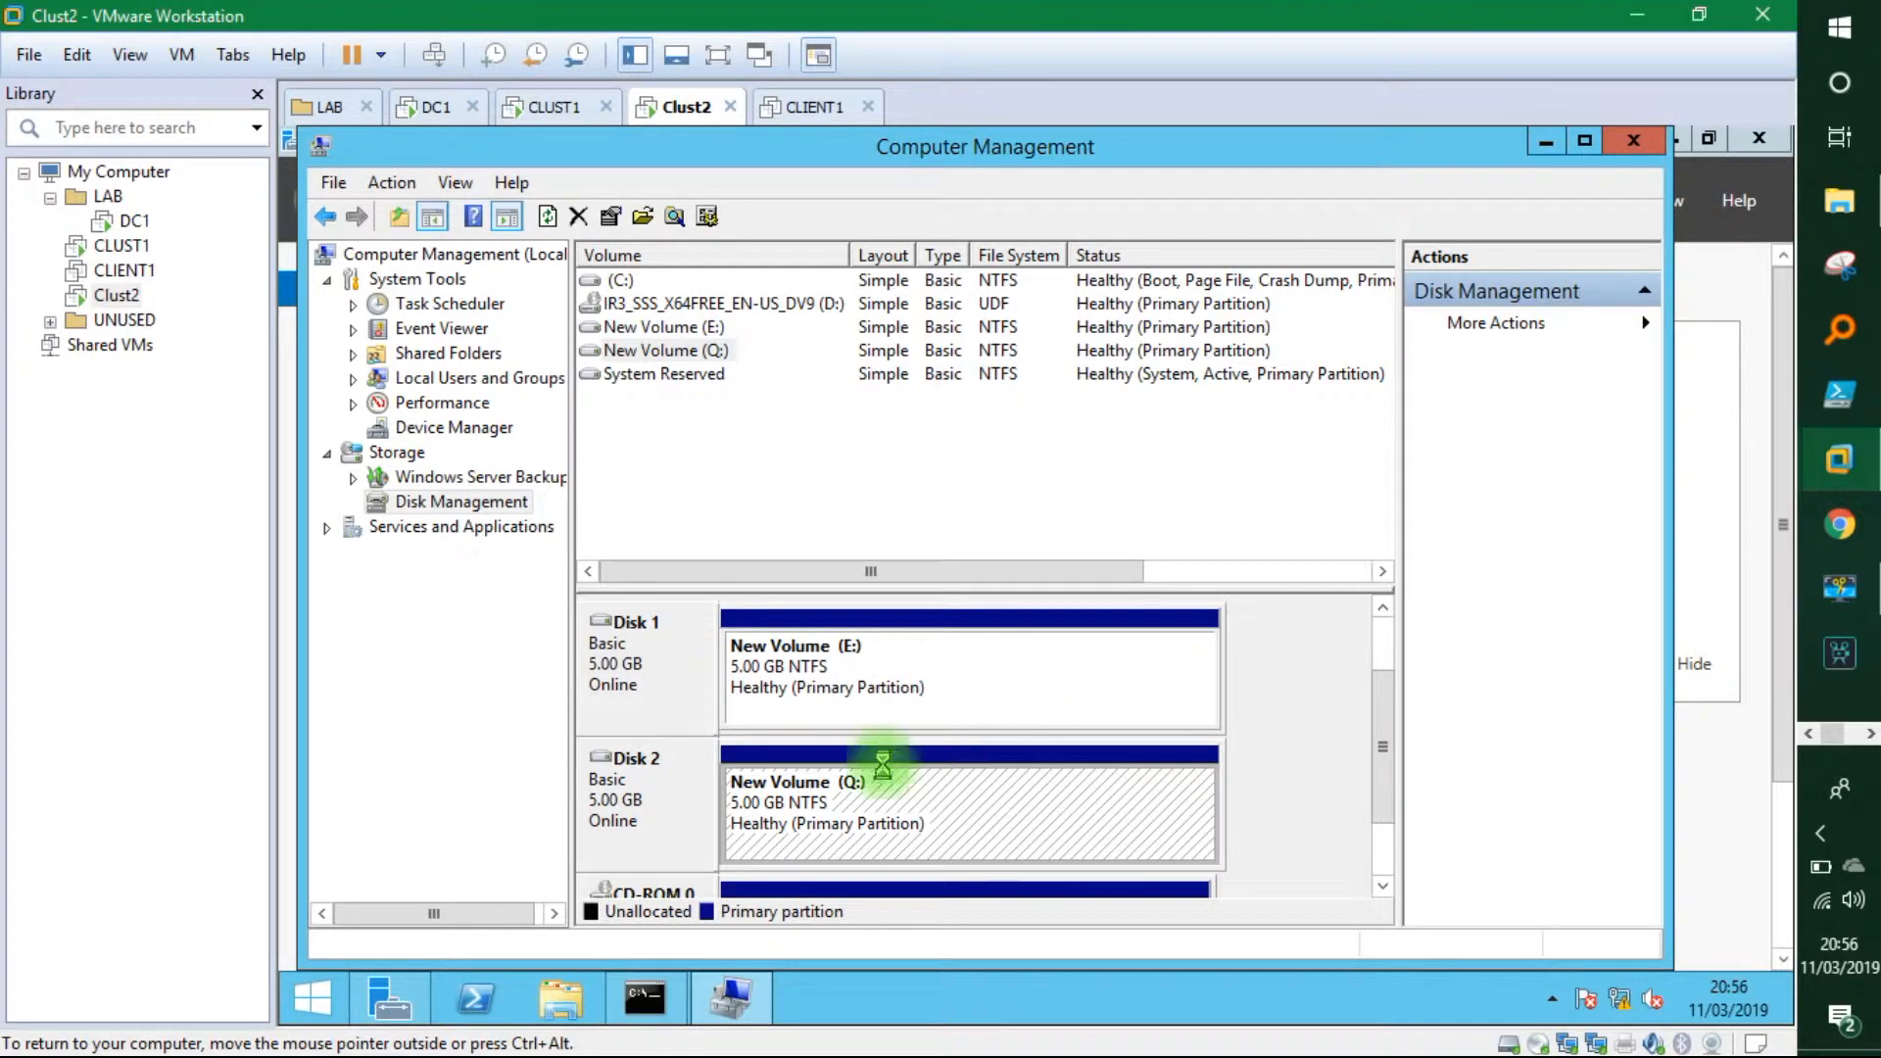
pyautogui.click(774, 678)
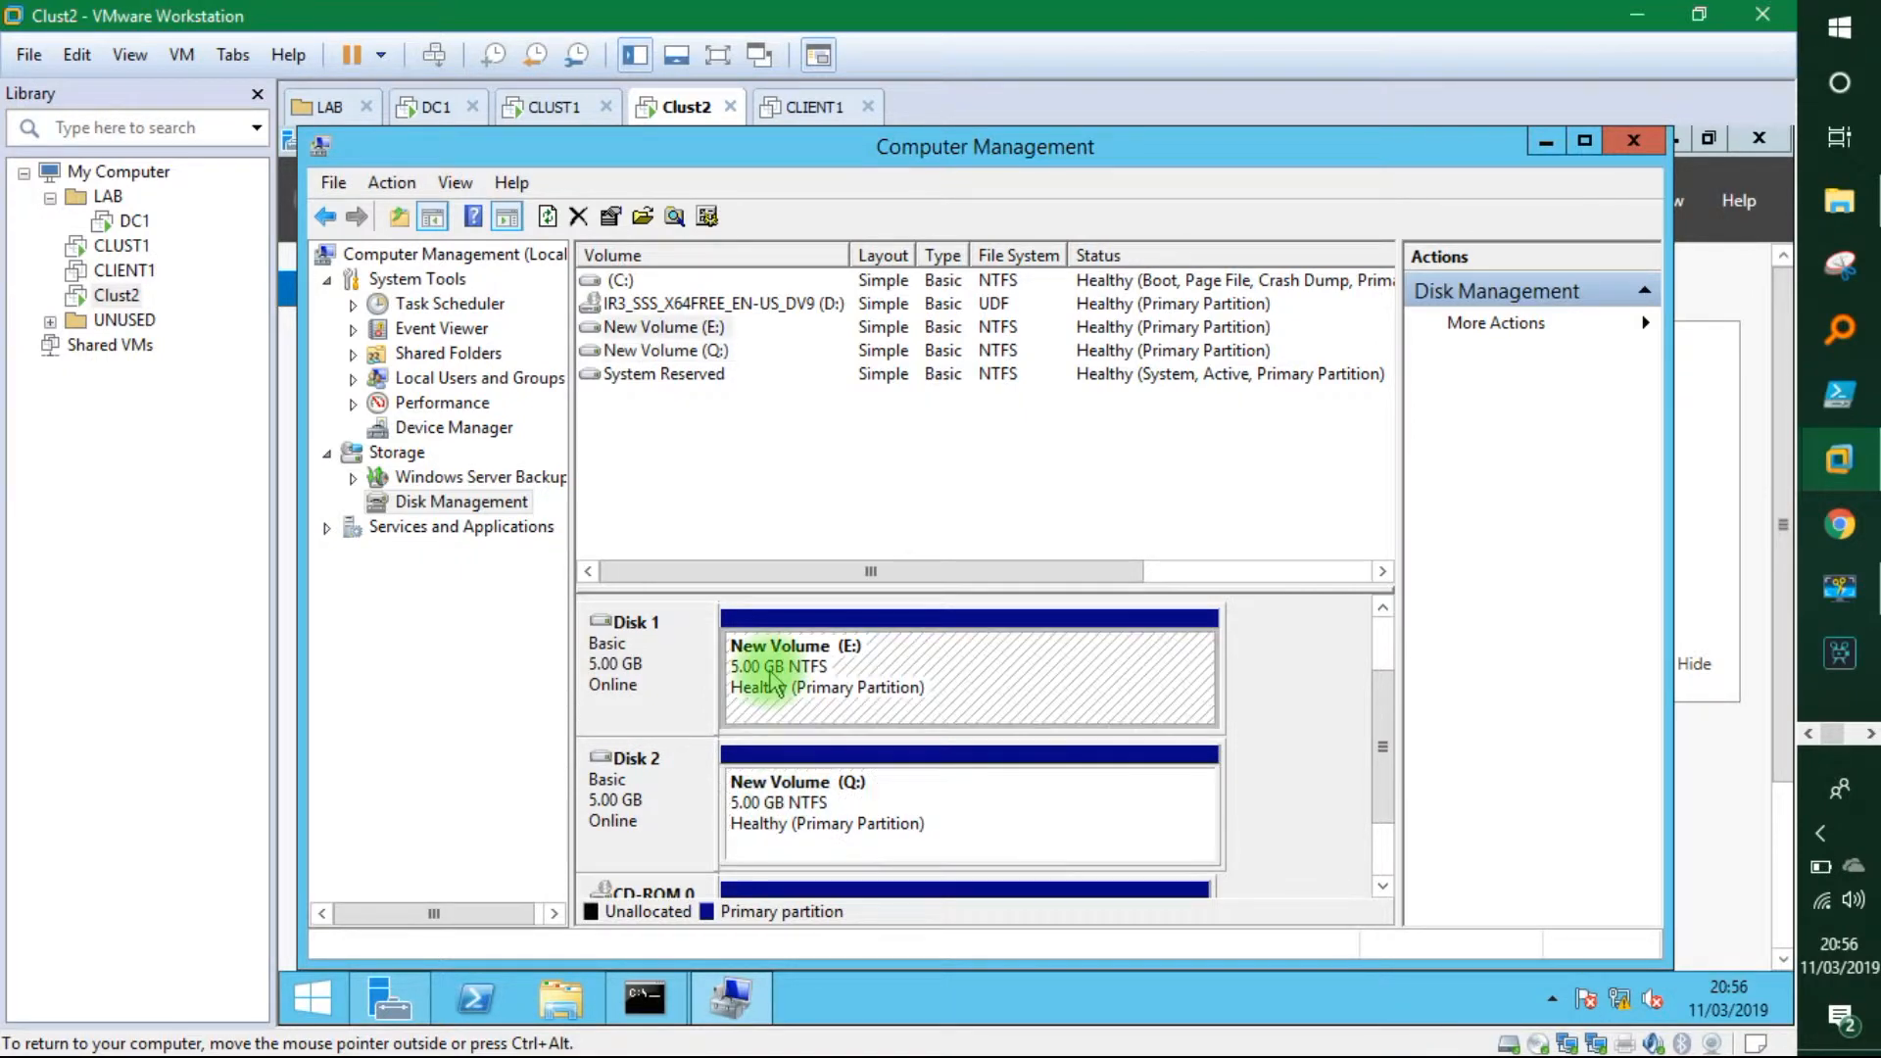
pyautogui.click(813, 789)
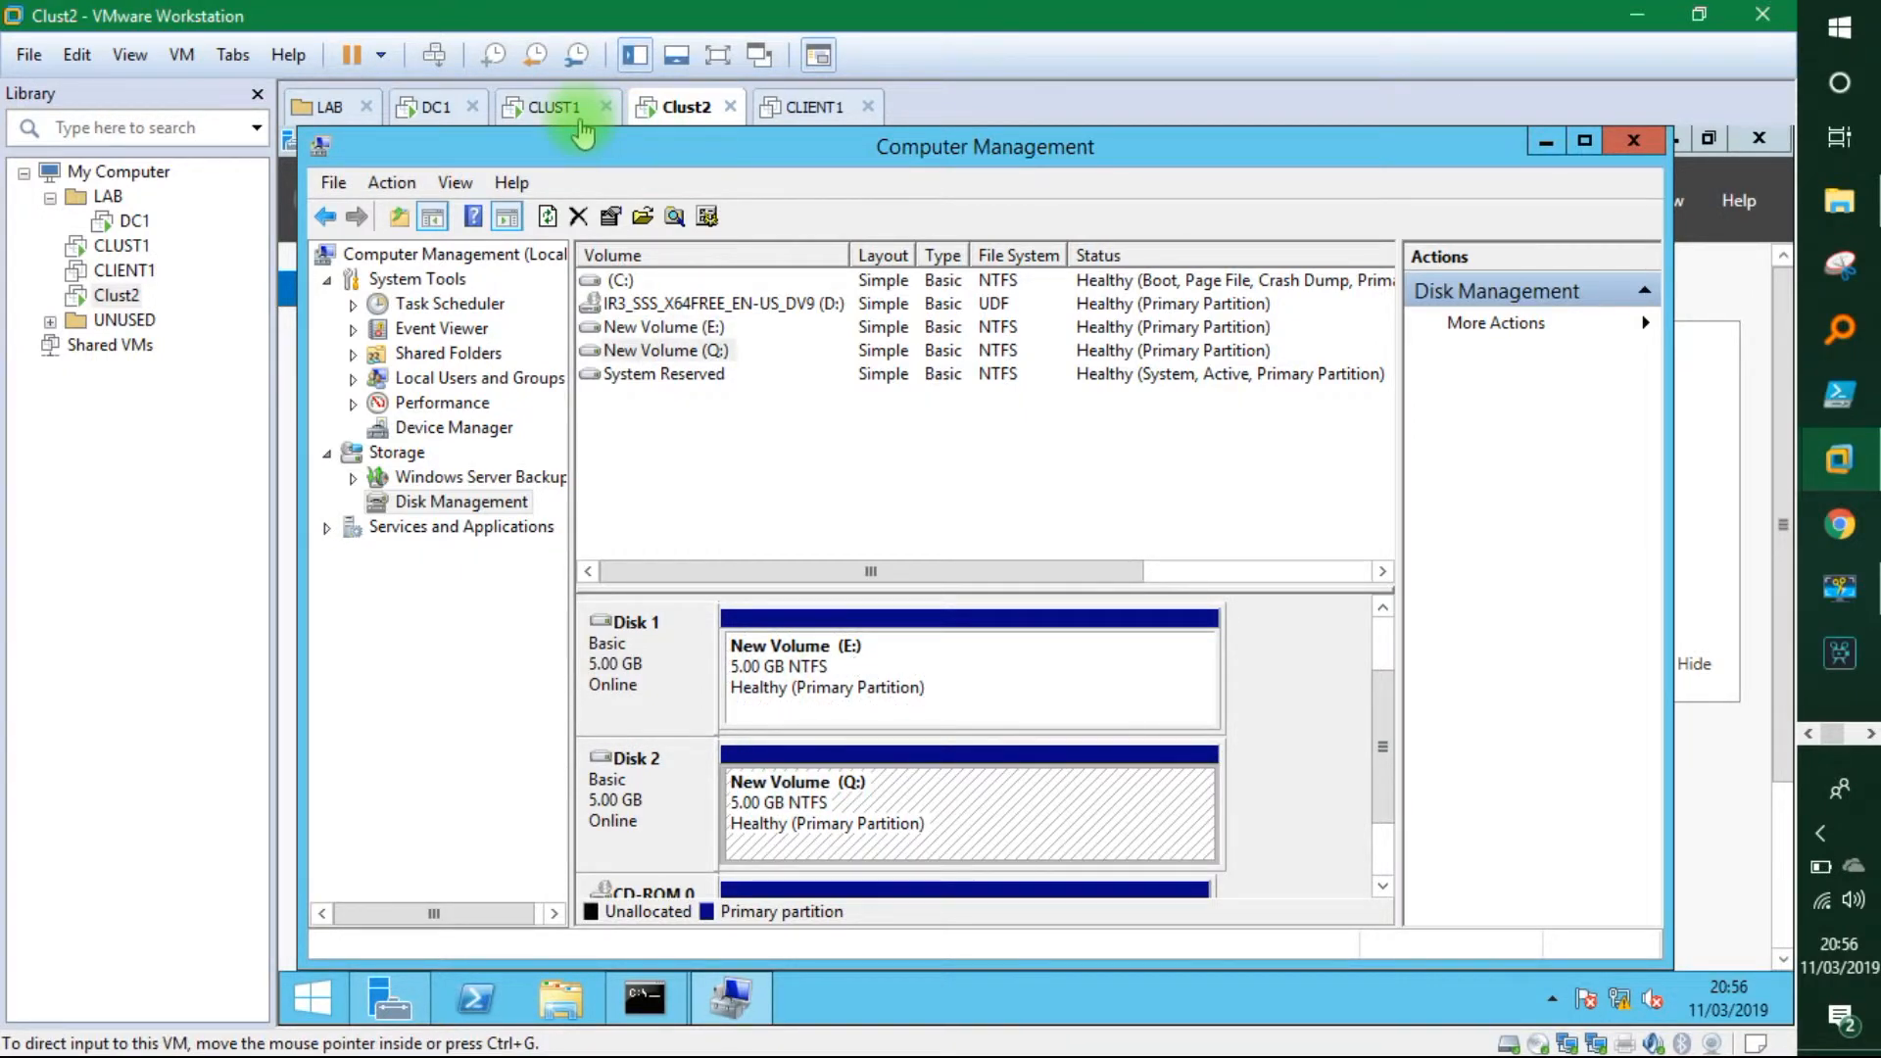
# Compare the E: and Q: volumes on CLUST1 and Clust2, then close CLUST1's Computer Management.
pyautogui.click(573, 110)
pyautogui.click(790, 658)
pyautogui.click(835, 792)
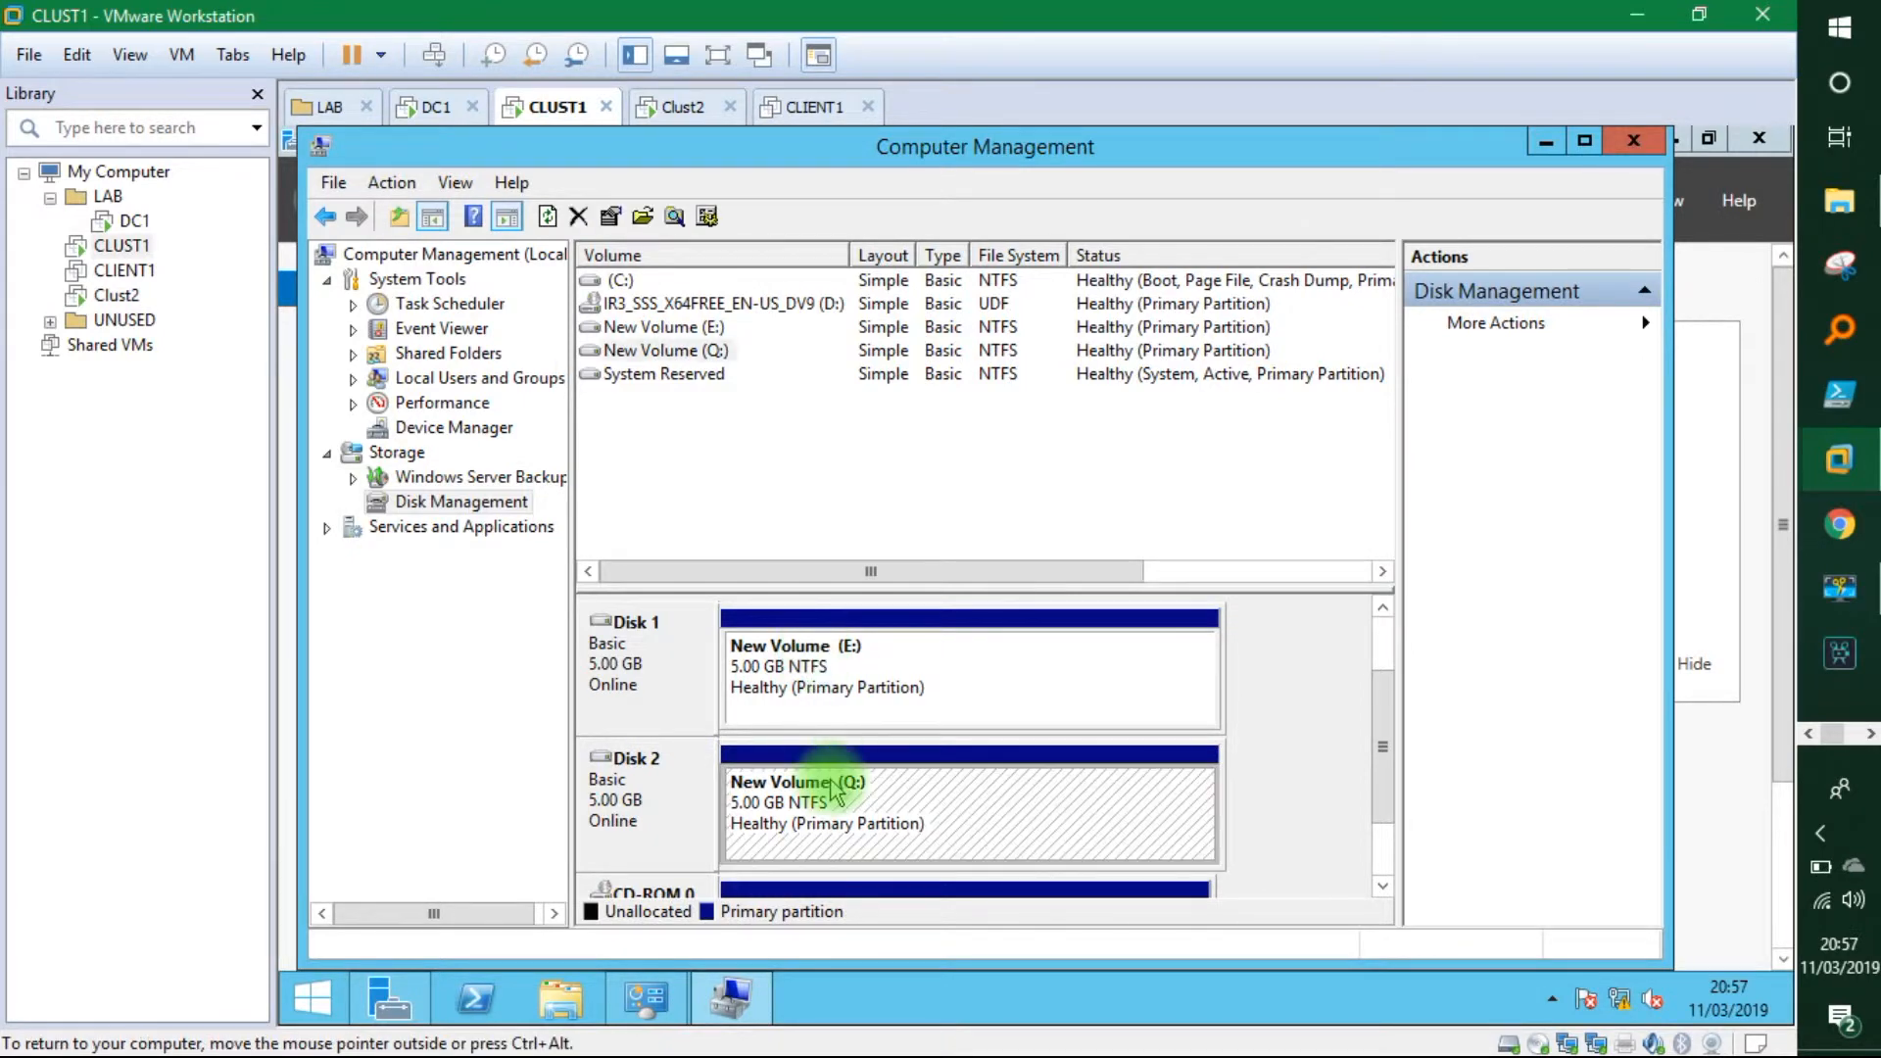
pyautogui.click(772, 648)
pyautogui.click(681, 110)
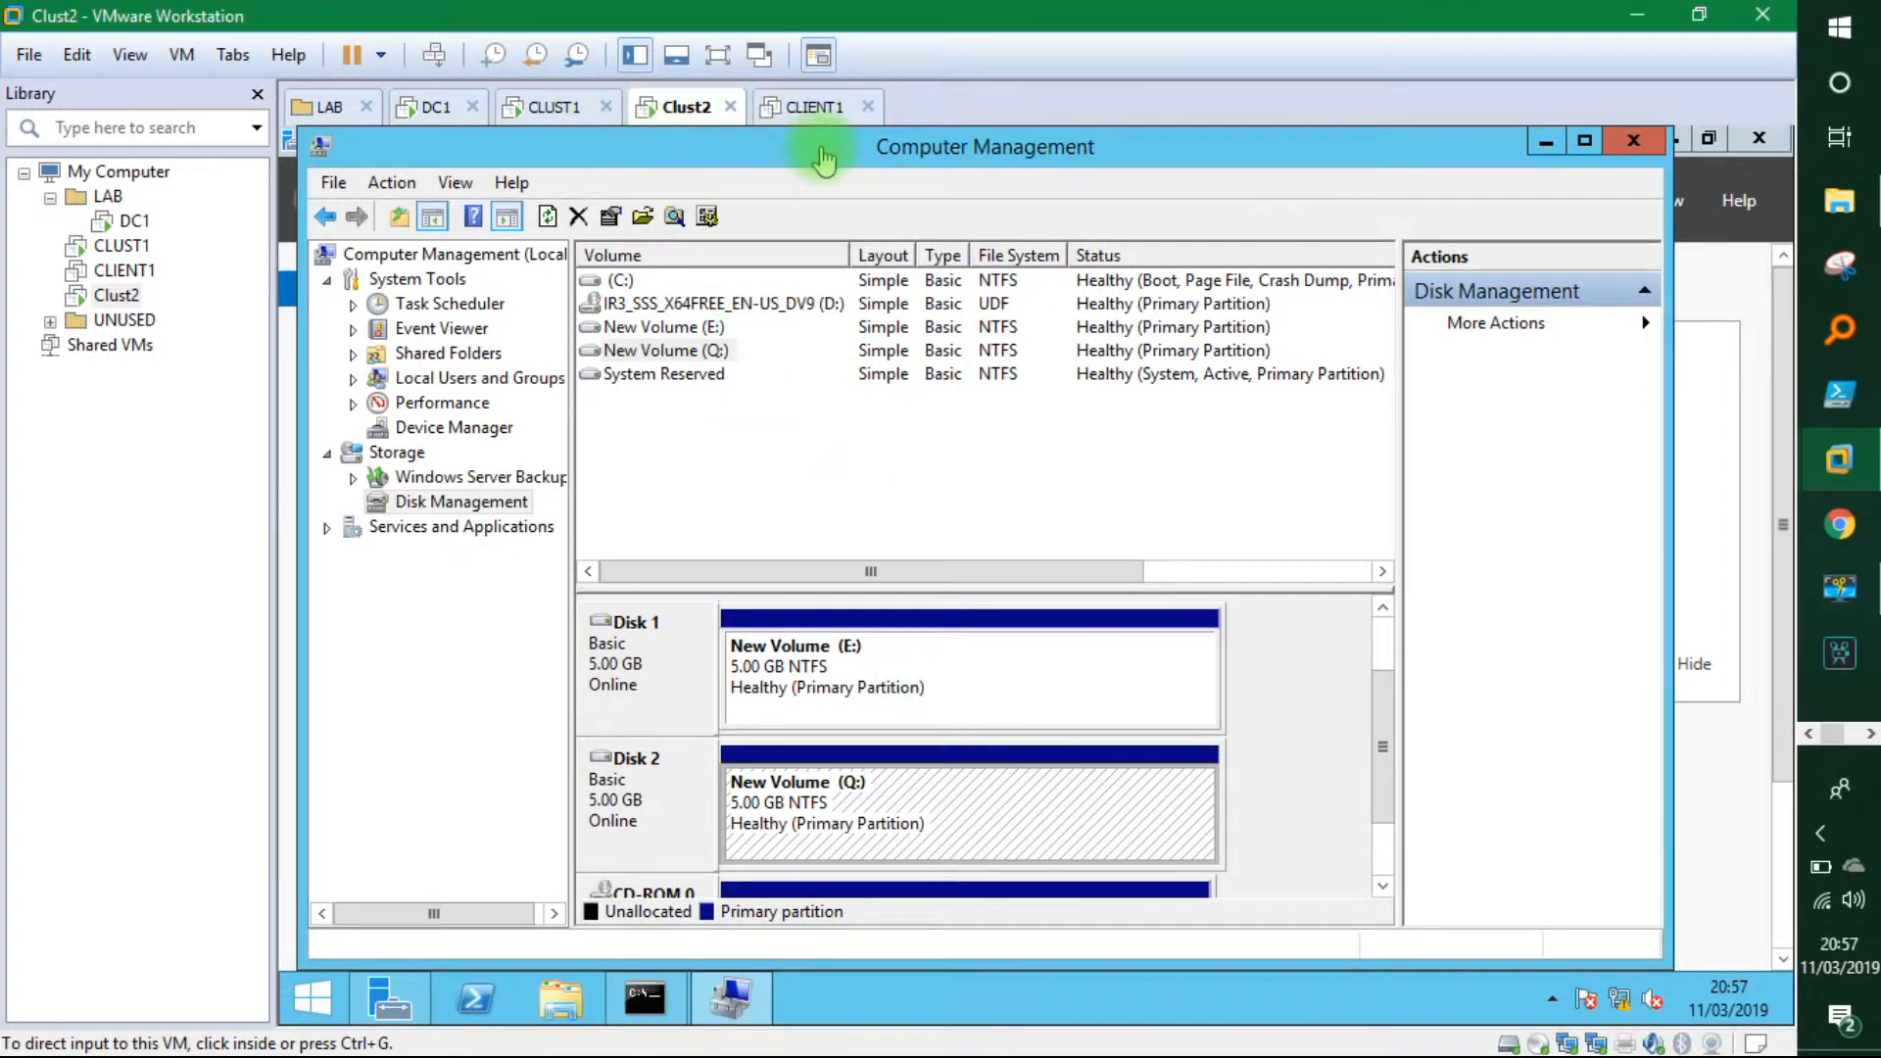
pyautogui.click(551, 107)
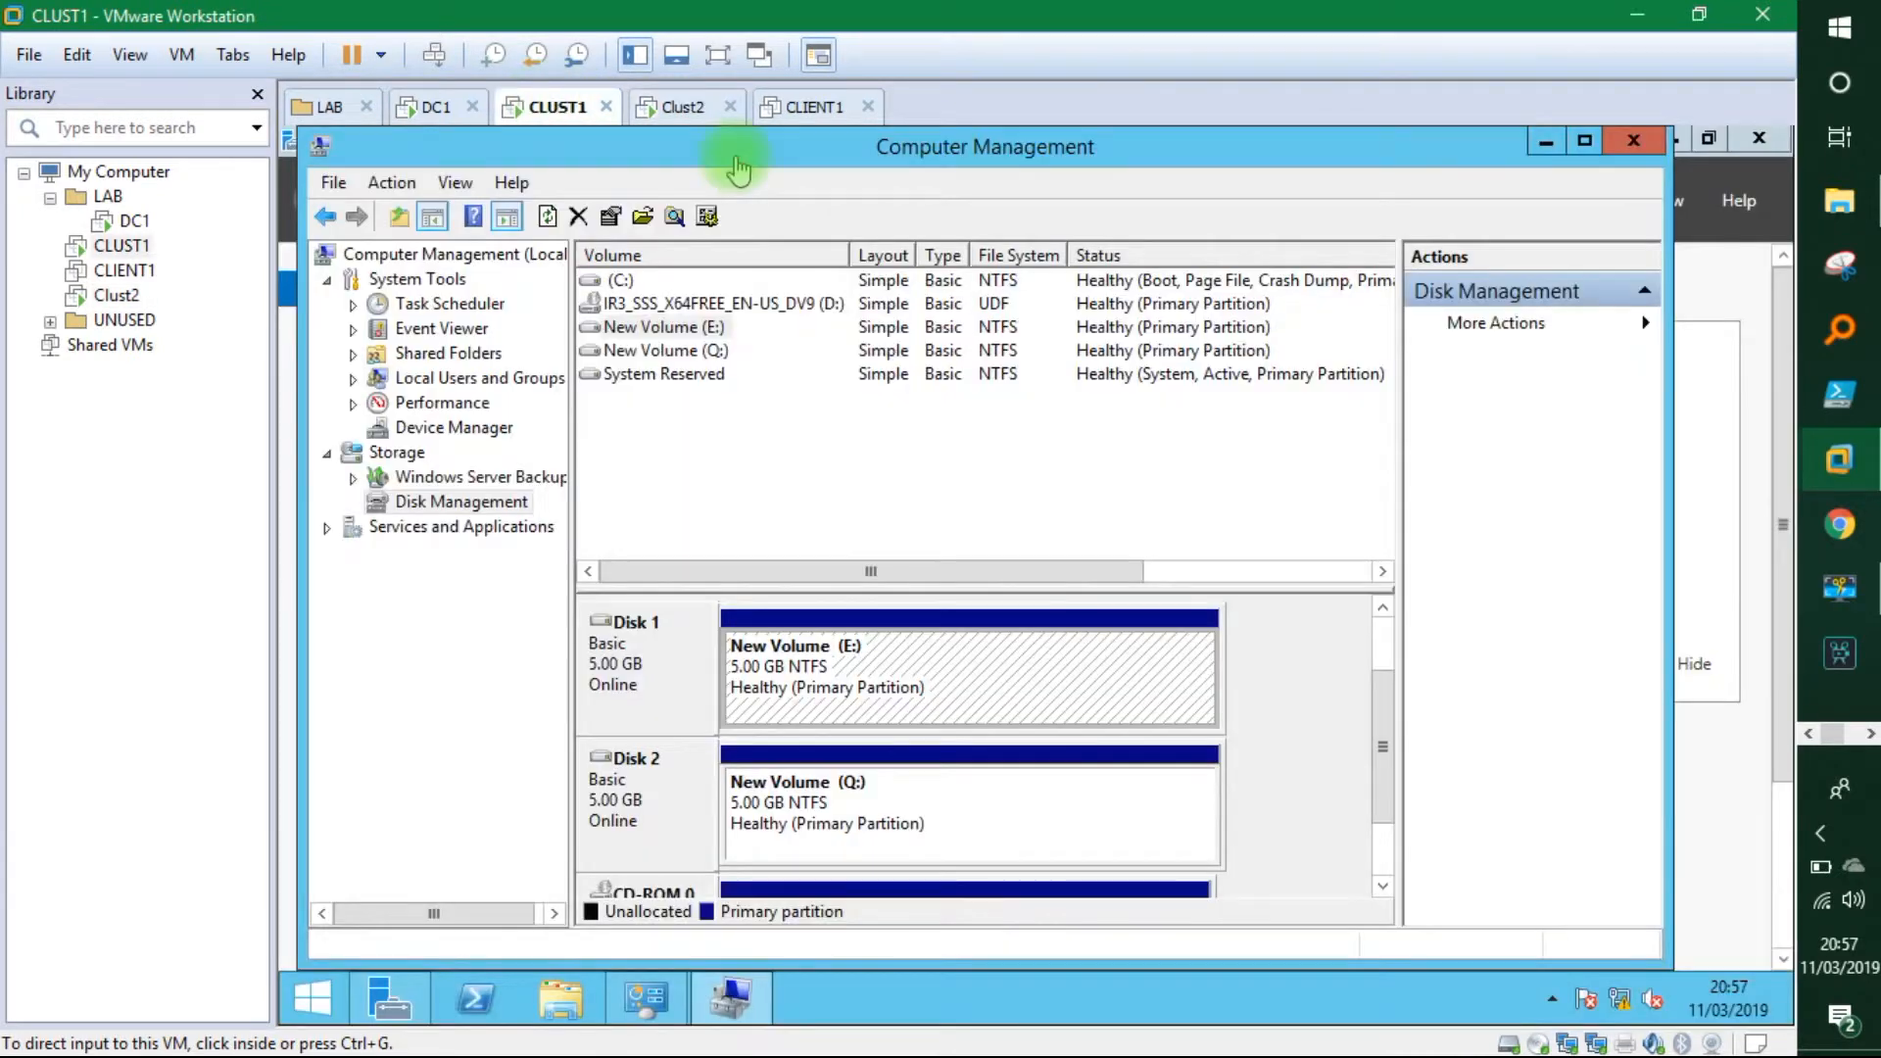
pyautogui.click(1634, 140)
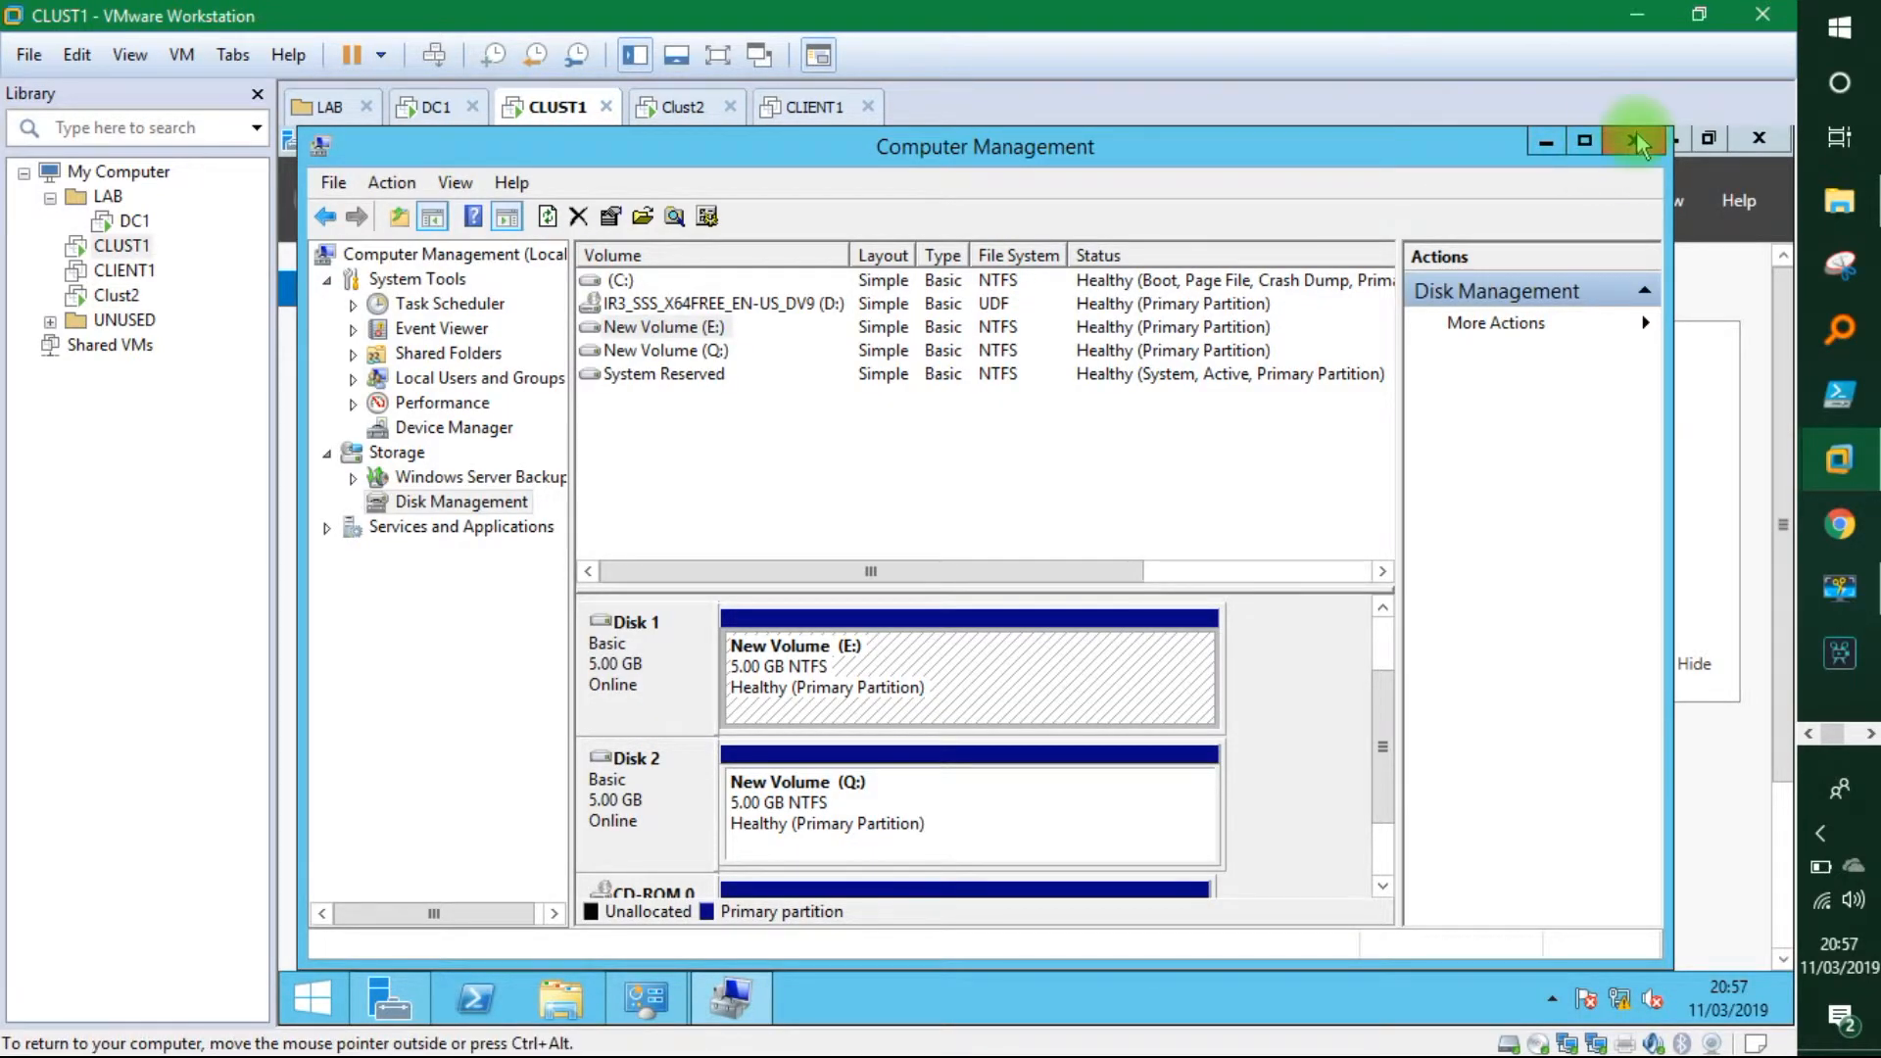
# On CLUST1, launch Failover Cluster Manager and start Validate a Configuration, advancing to Select Servers.
pyautogui.click(1593, 200)
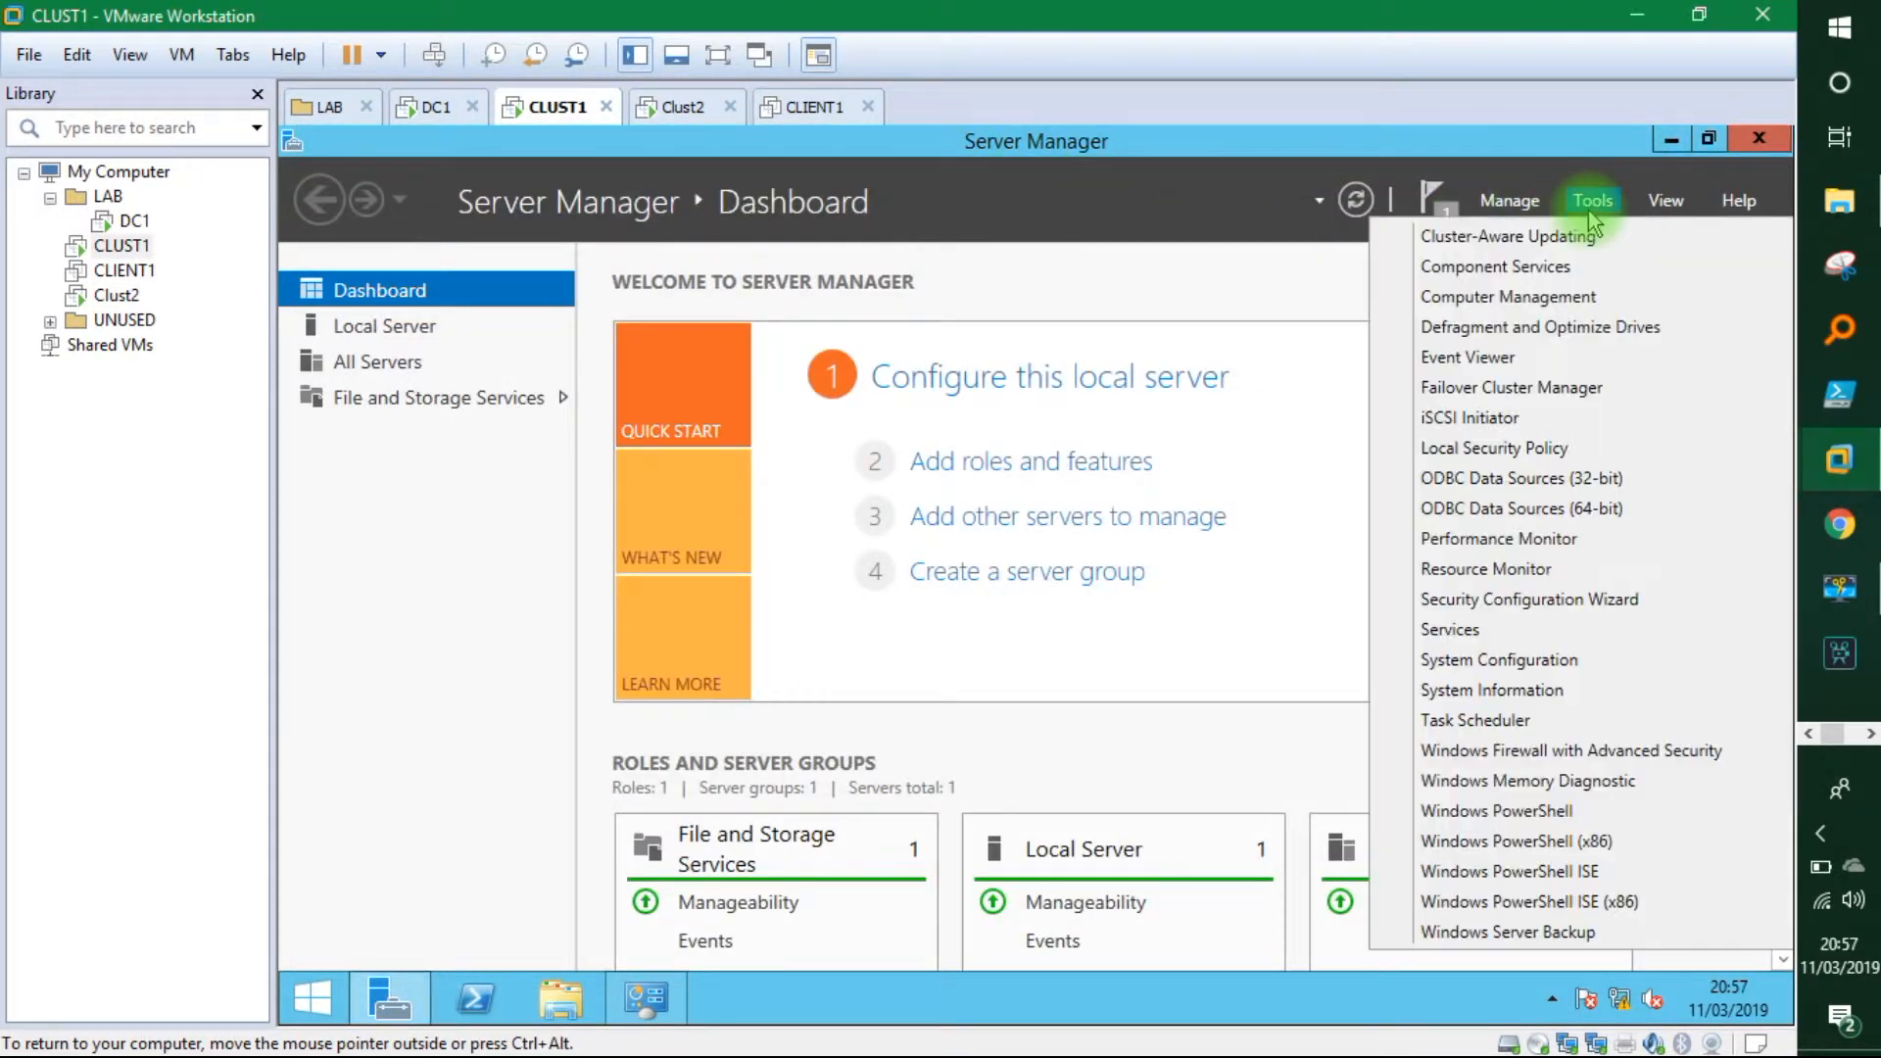
pyautogui.click(1516, 388)
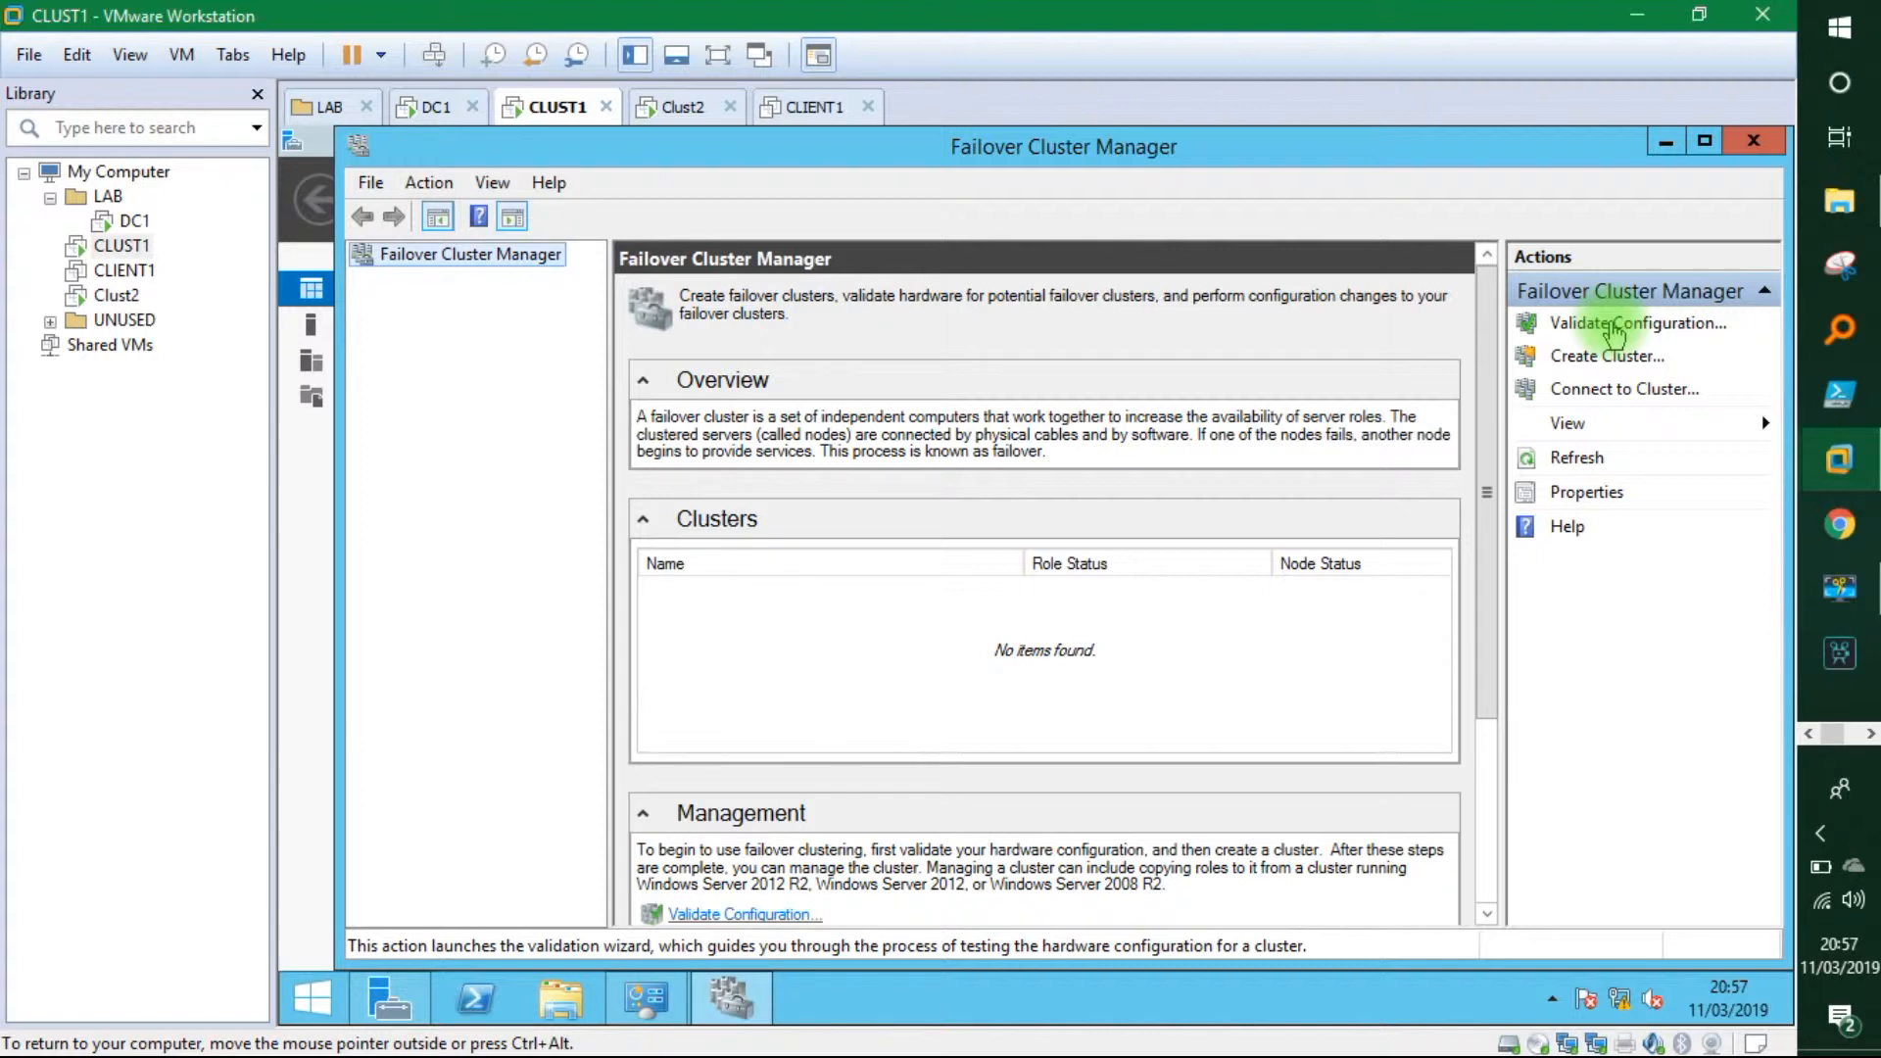
pyautogui.click(1613, 333)
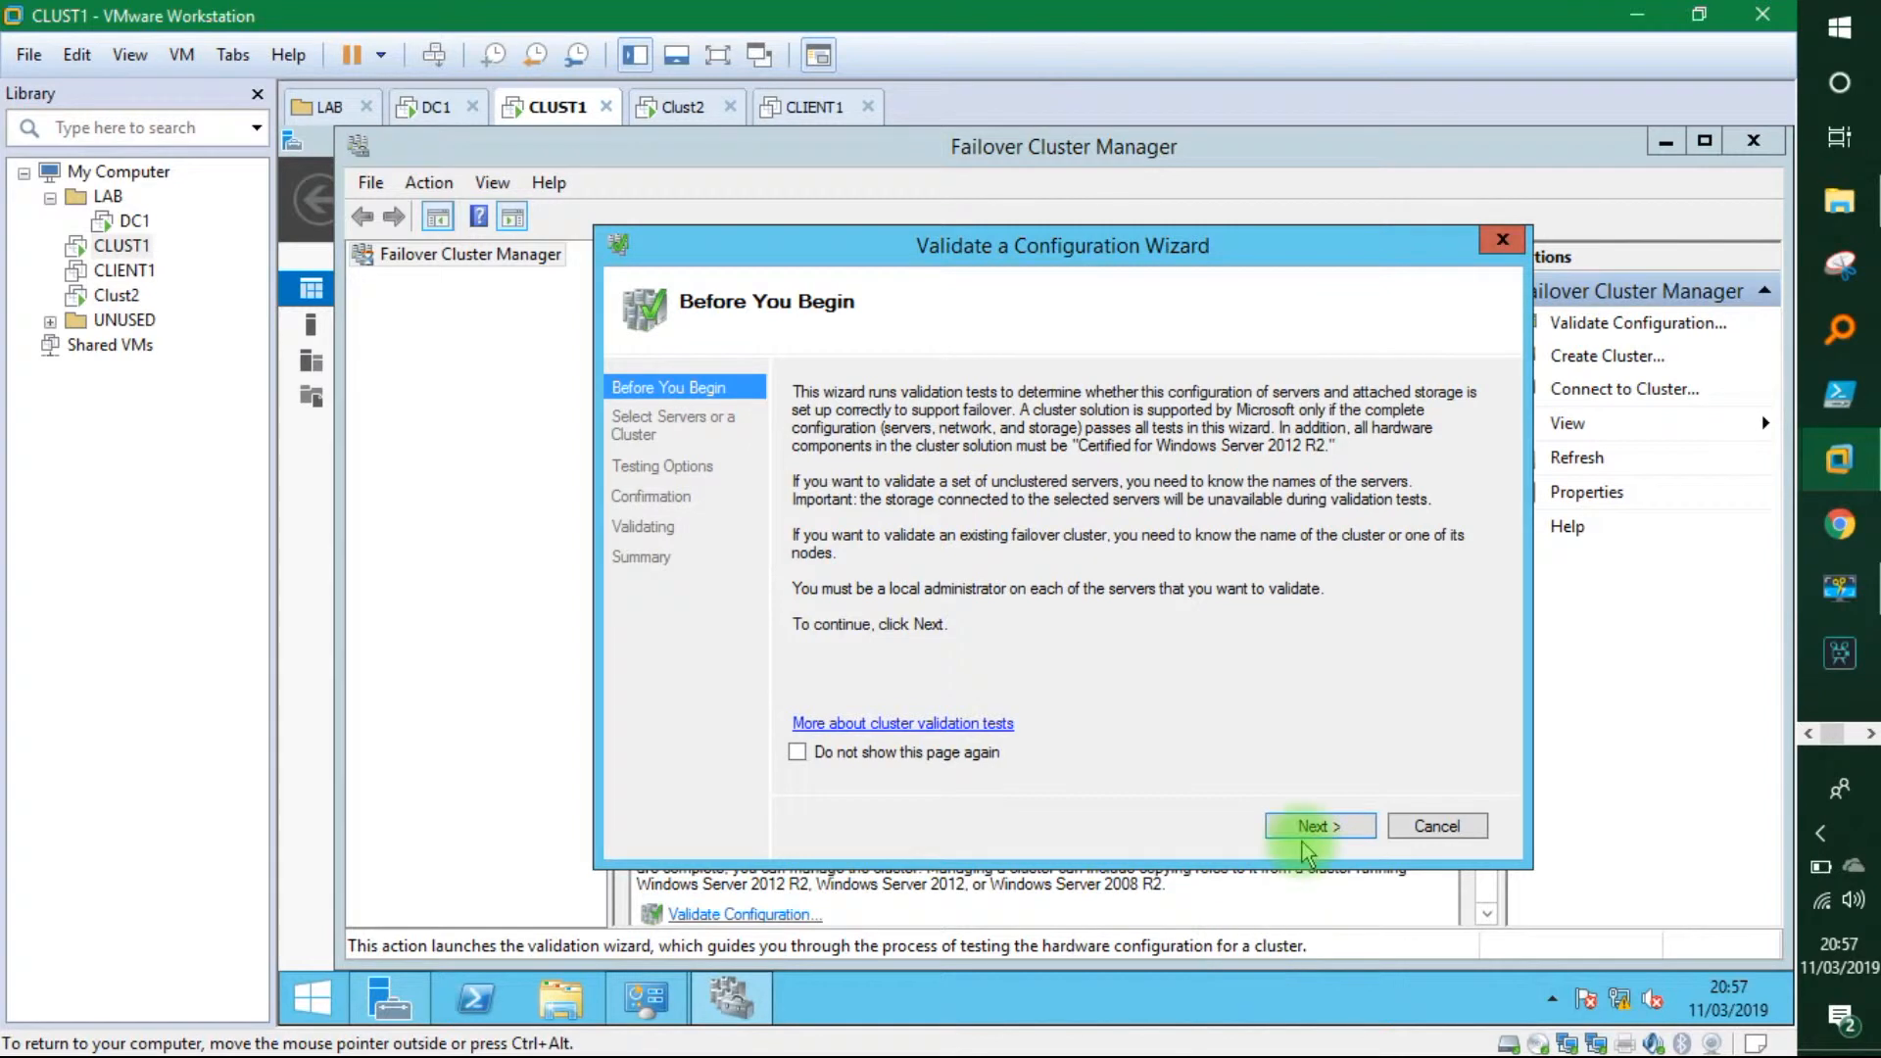
pyautogui.click(1304, 827)
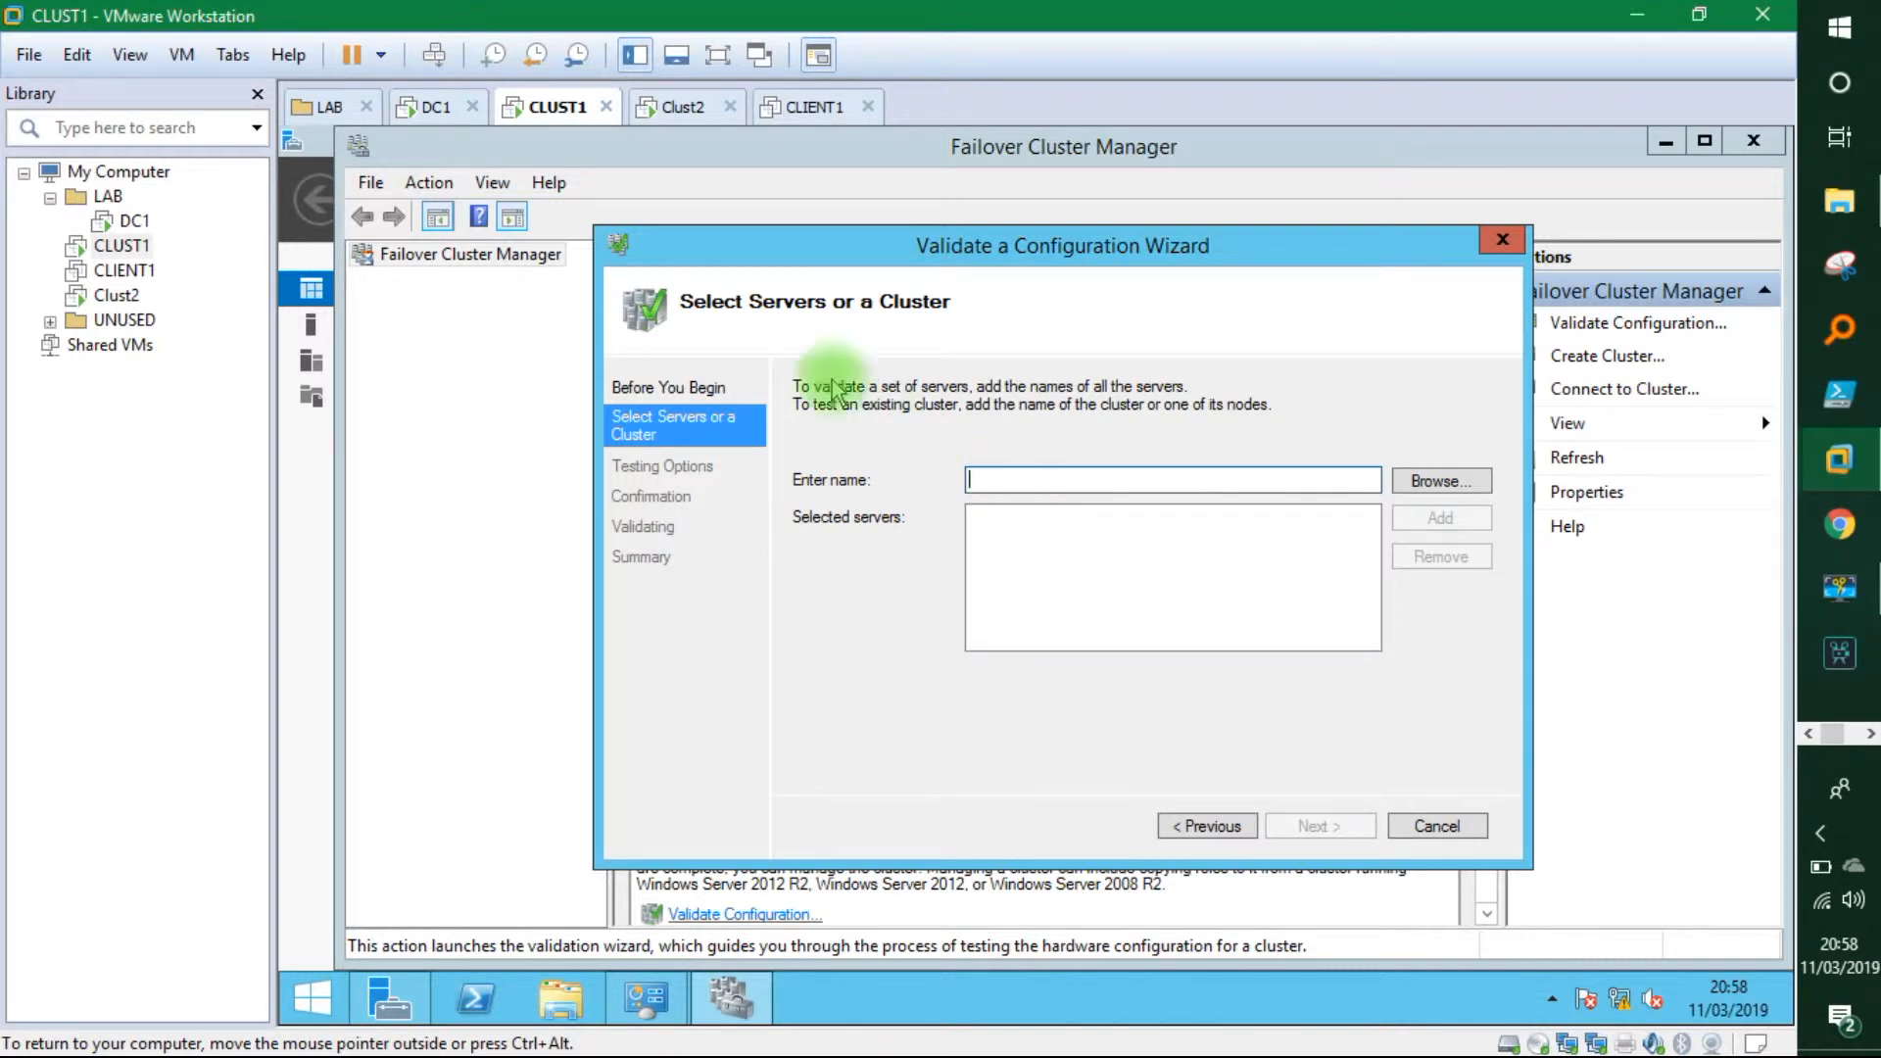
# Add clust1 and clust2 as servers and run all validation tests through to the summary.
pyautogui.click(993, 482)
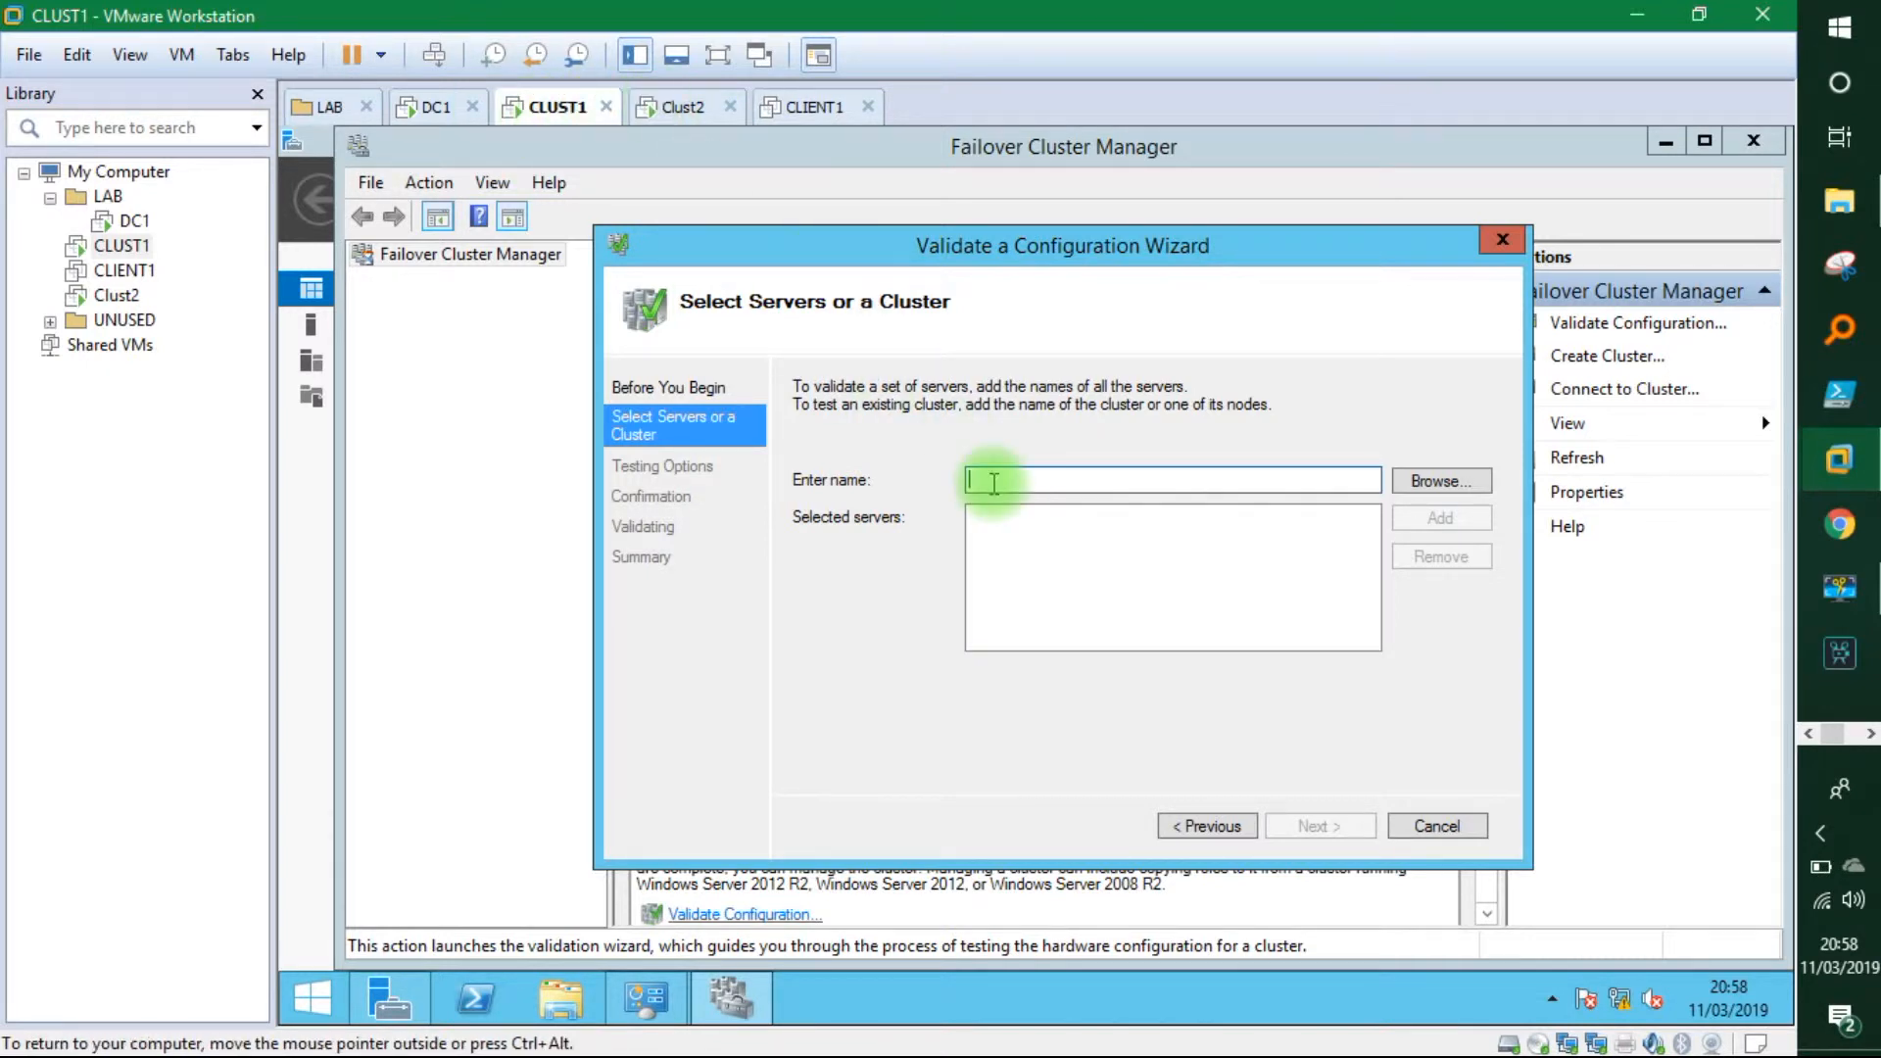
pyautogui.write('clust1,clust2')
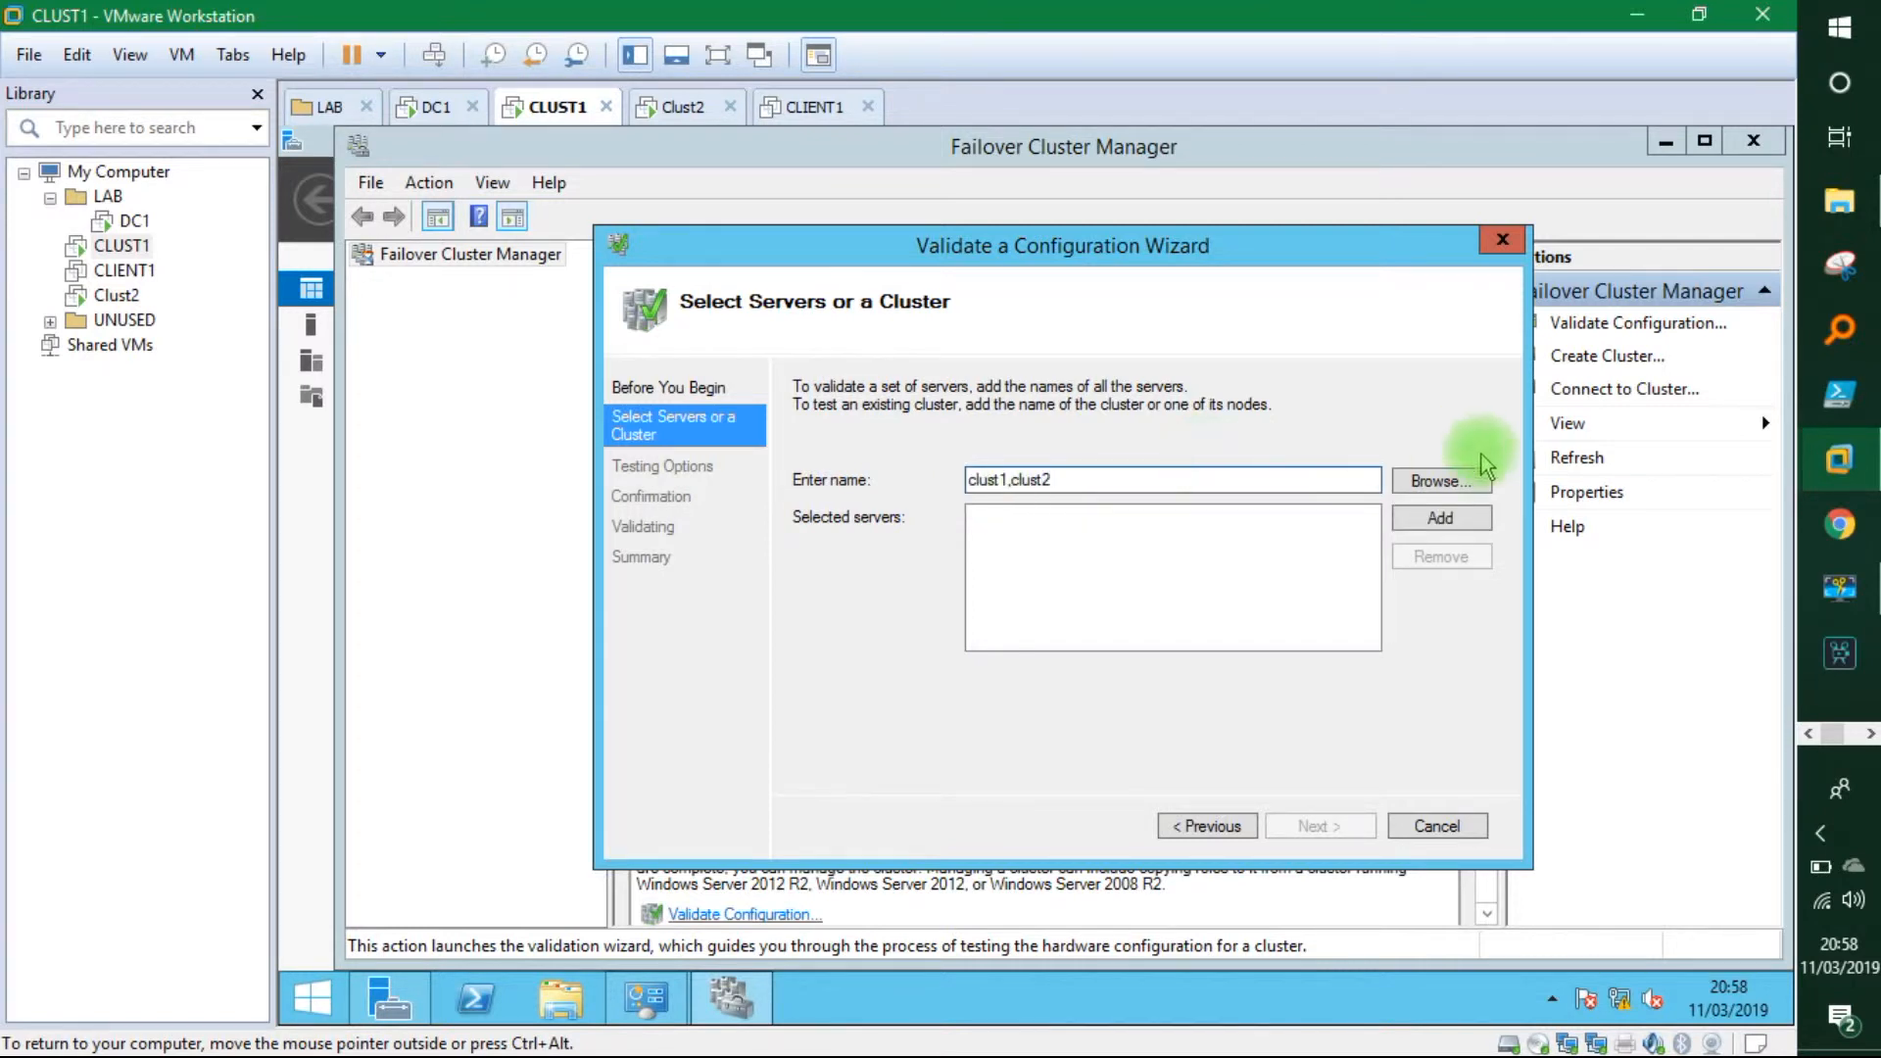
pyautogui.click(1422, 514)
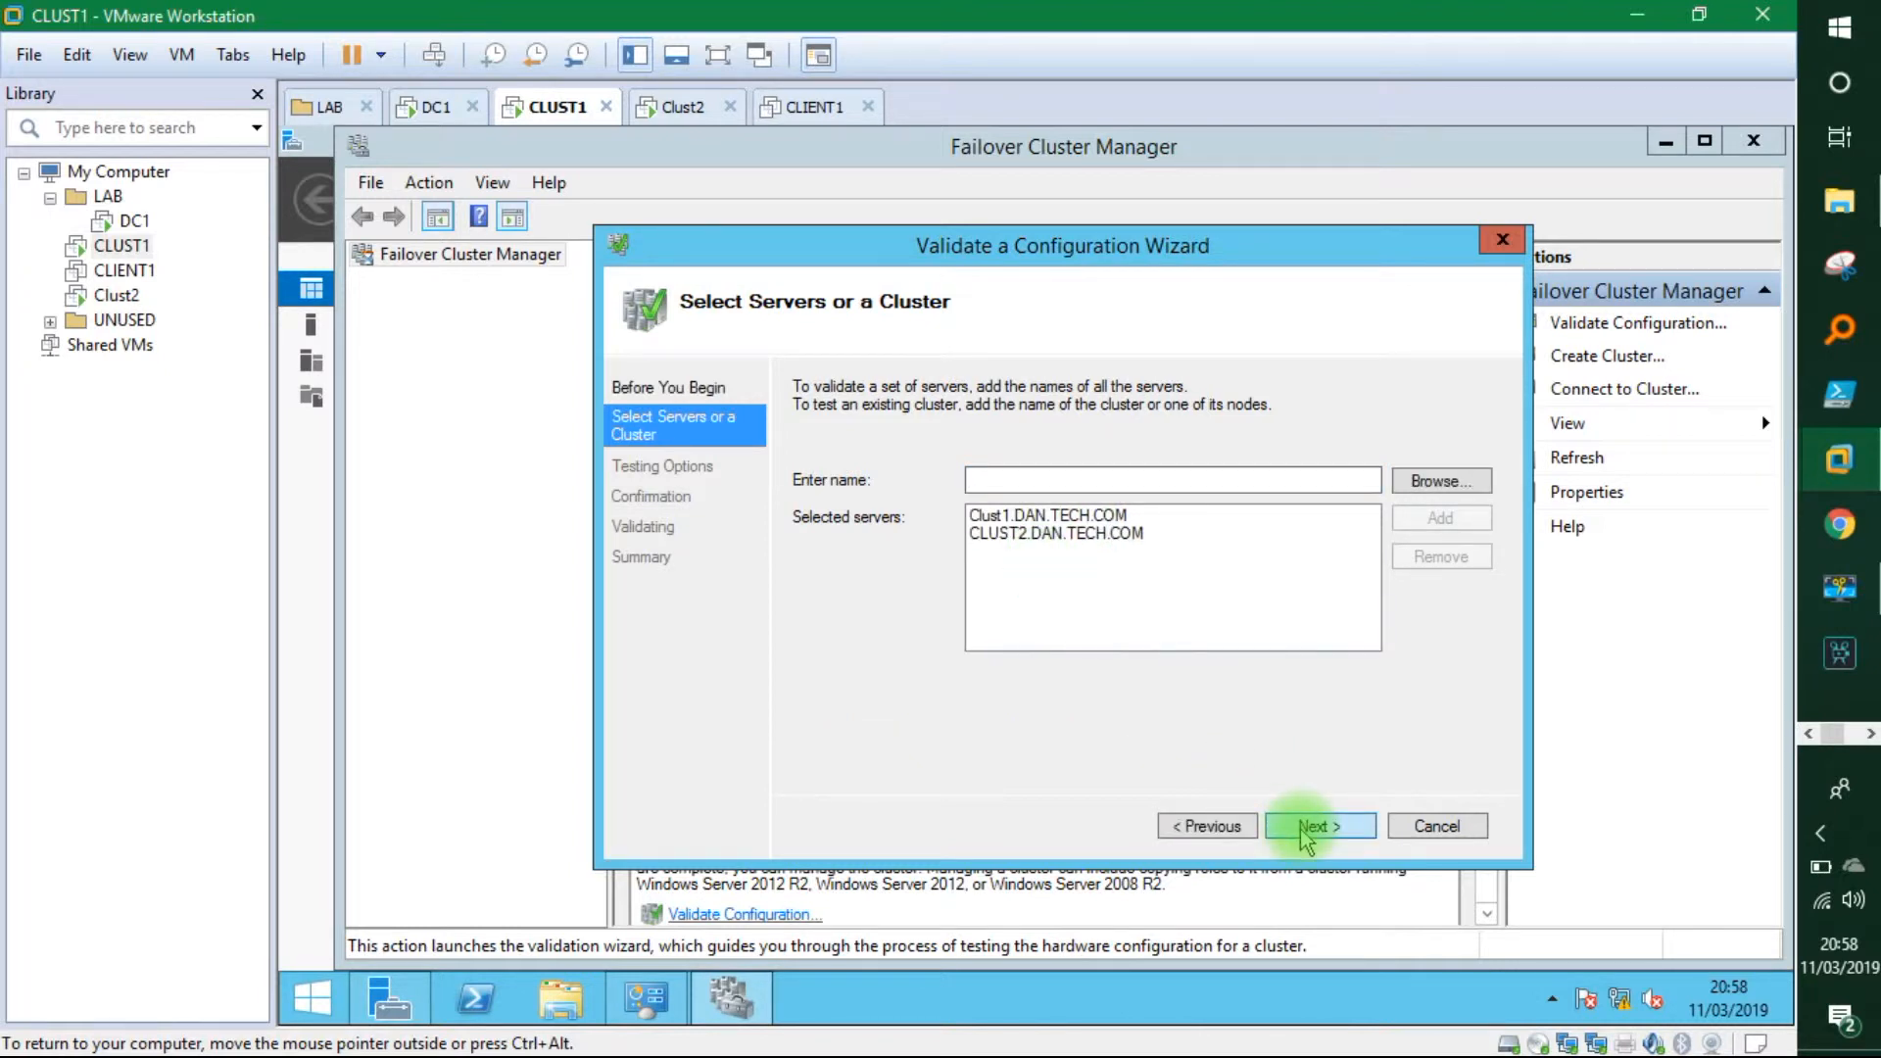
pyautogui.click(1318, 826)
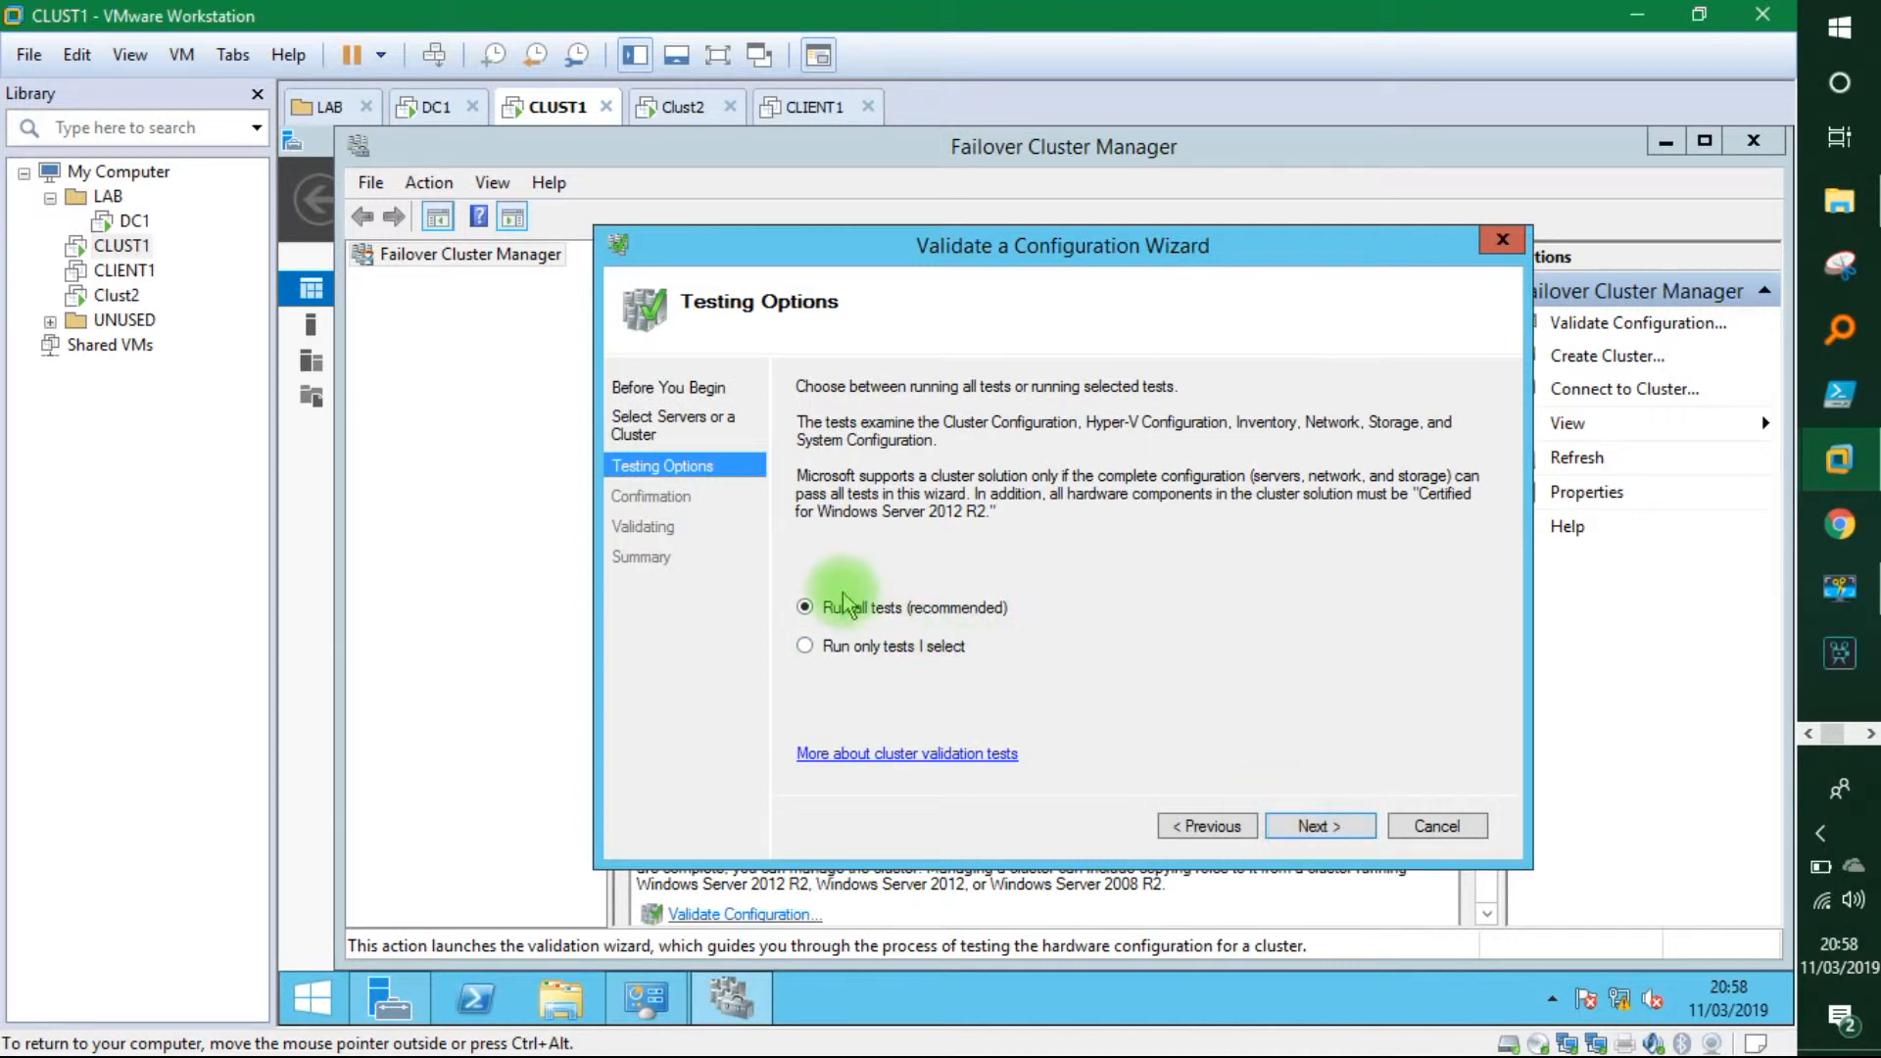
pyautogui.click(1320, 826)
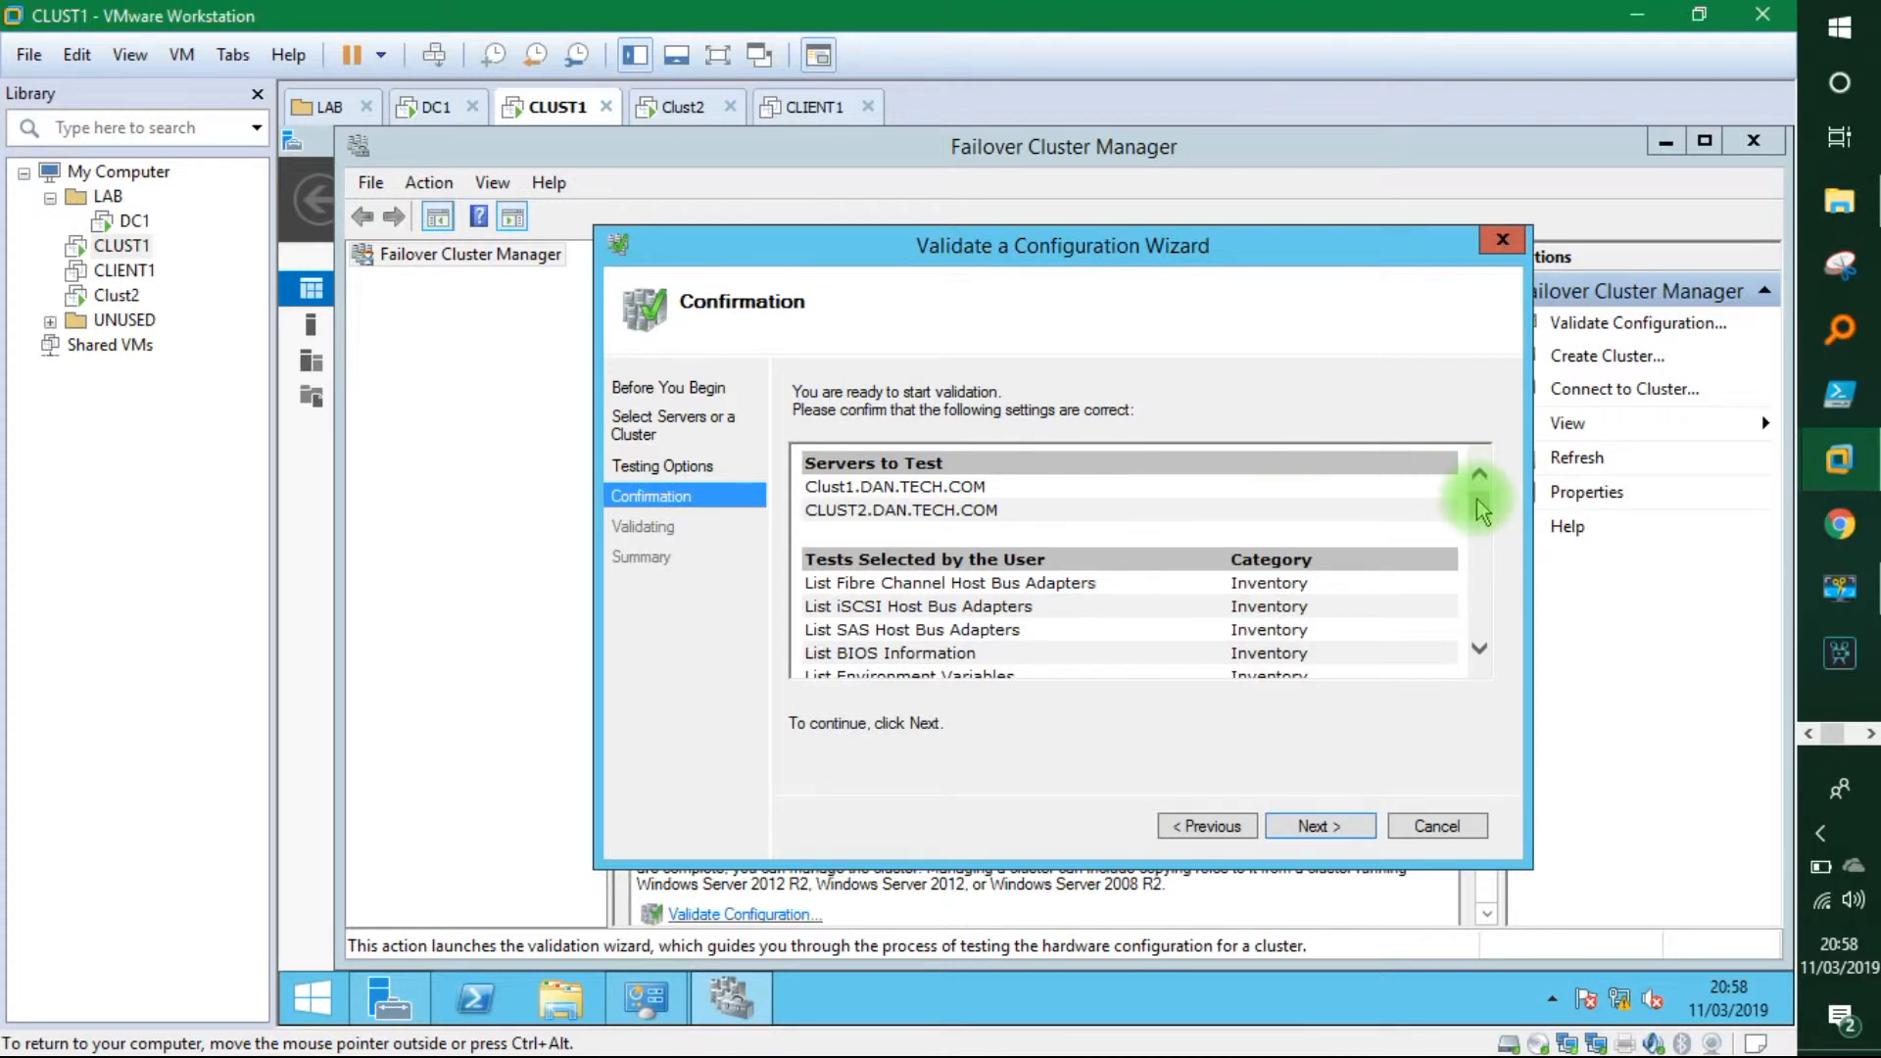
pyautogui.moveTo(1481, 509); pyautogui.dragTo(1477, 627)
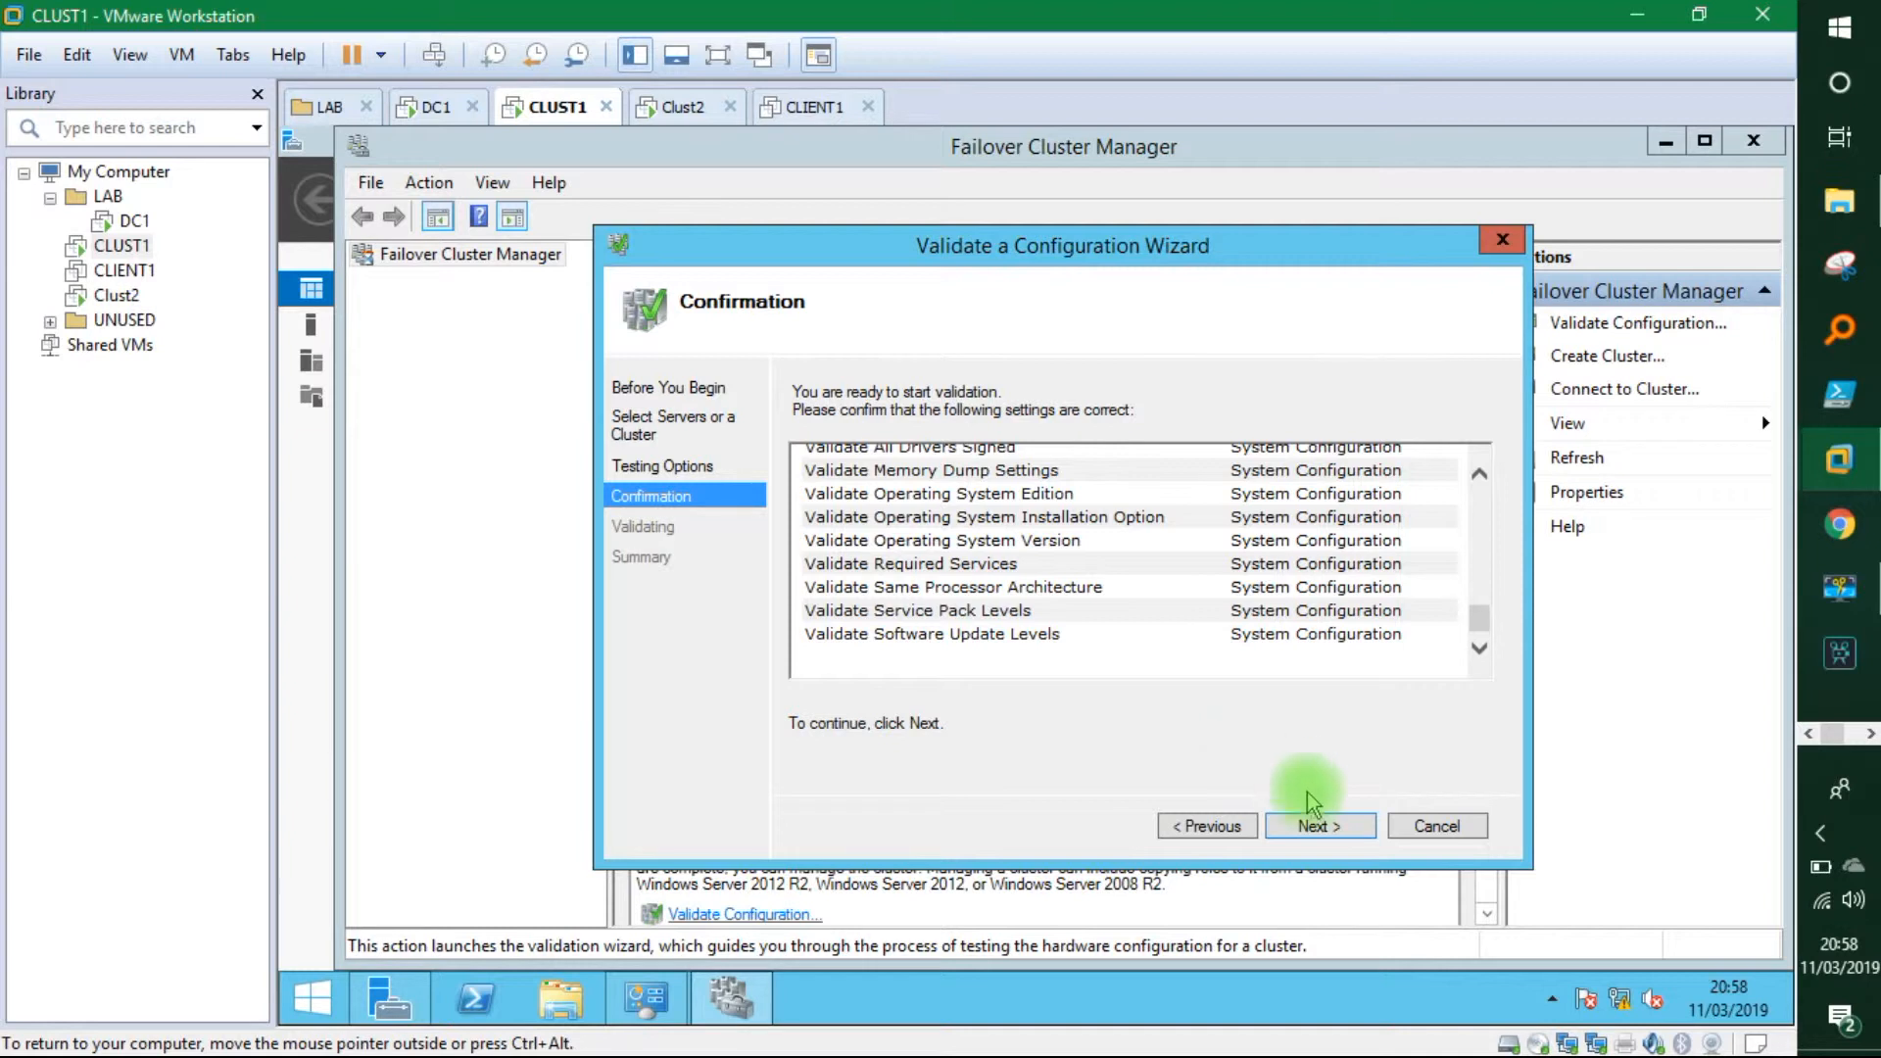
pyautogui.click(1323, 826)
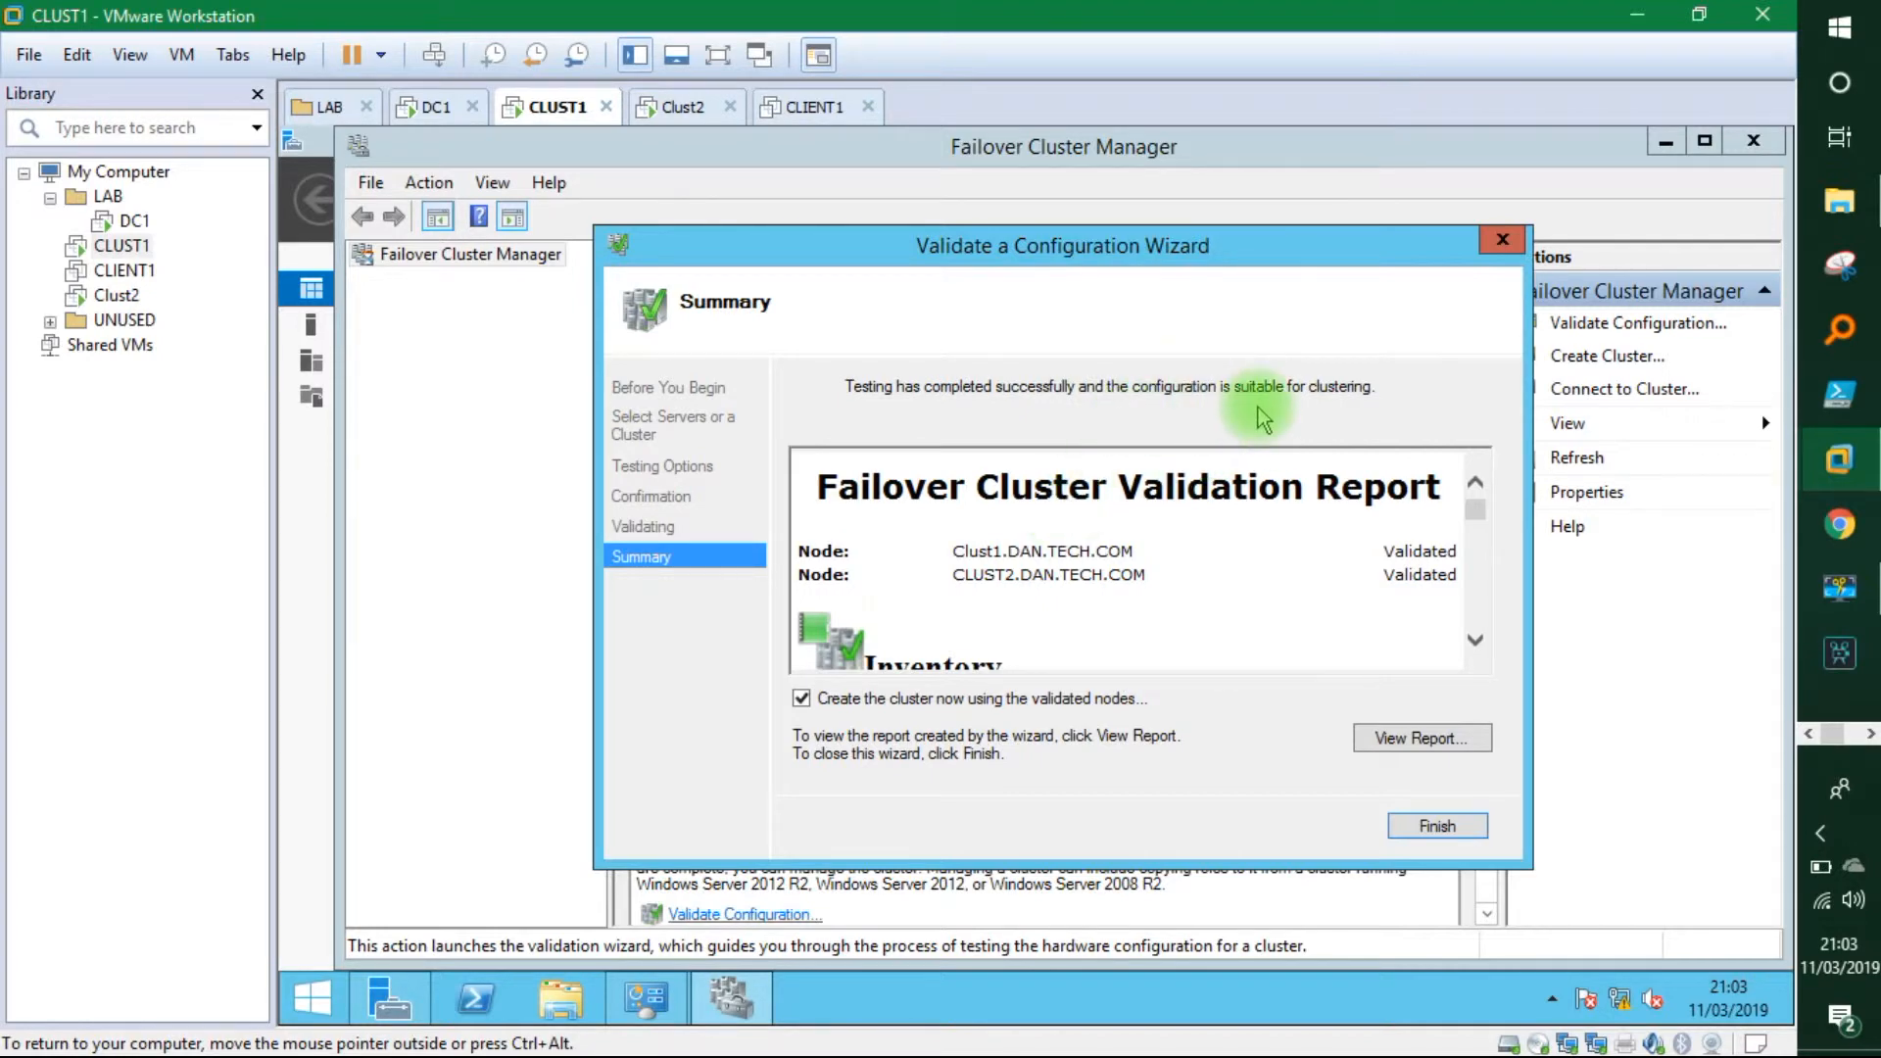
# Start the Create Cluster Wizard with name cluster1 and access point address 192.168.1.60.
pyautogui.click(1438, 821)
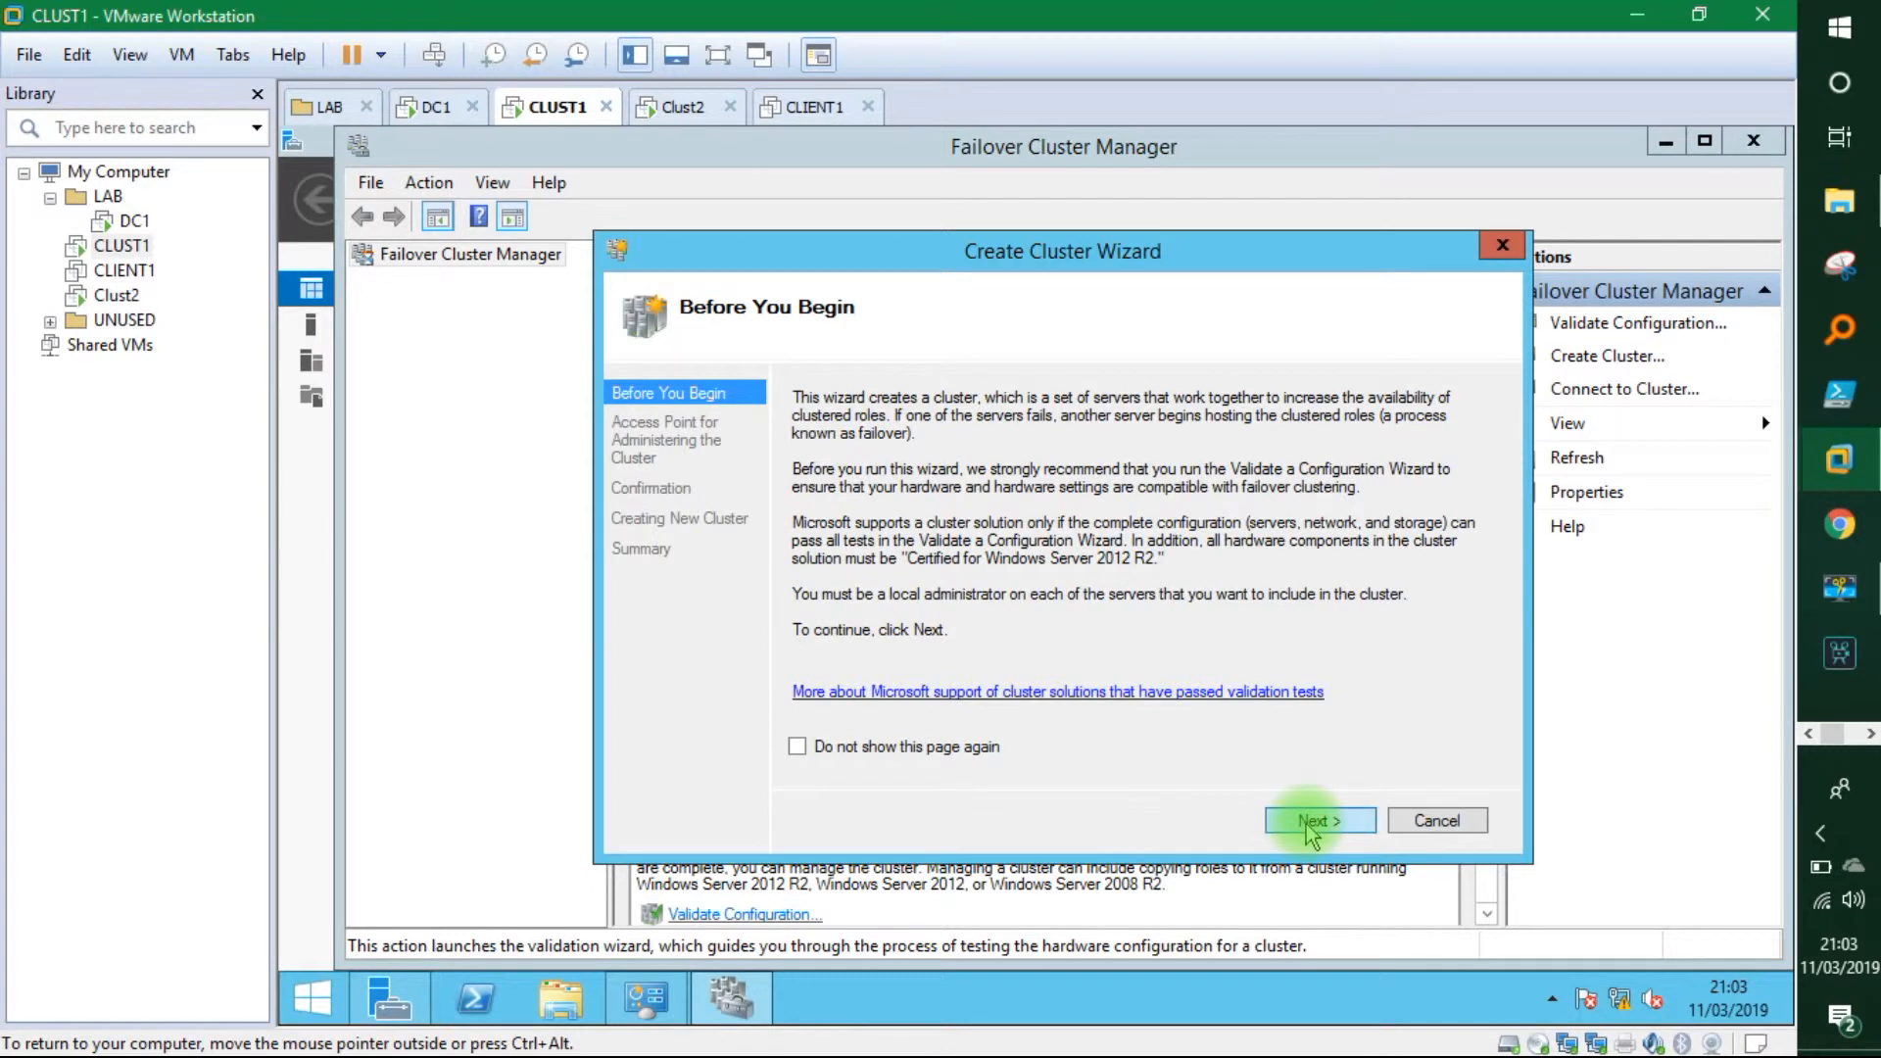
pyautogui.click(1313, 823)
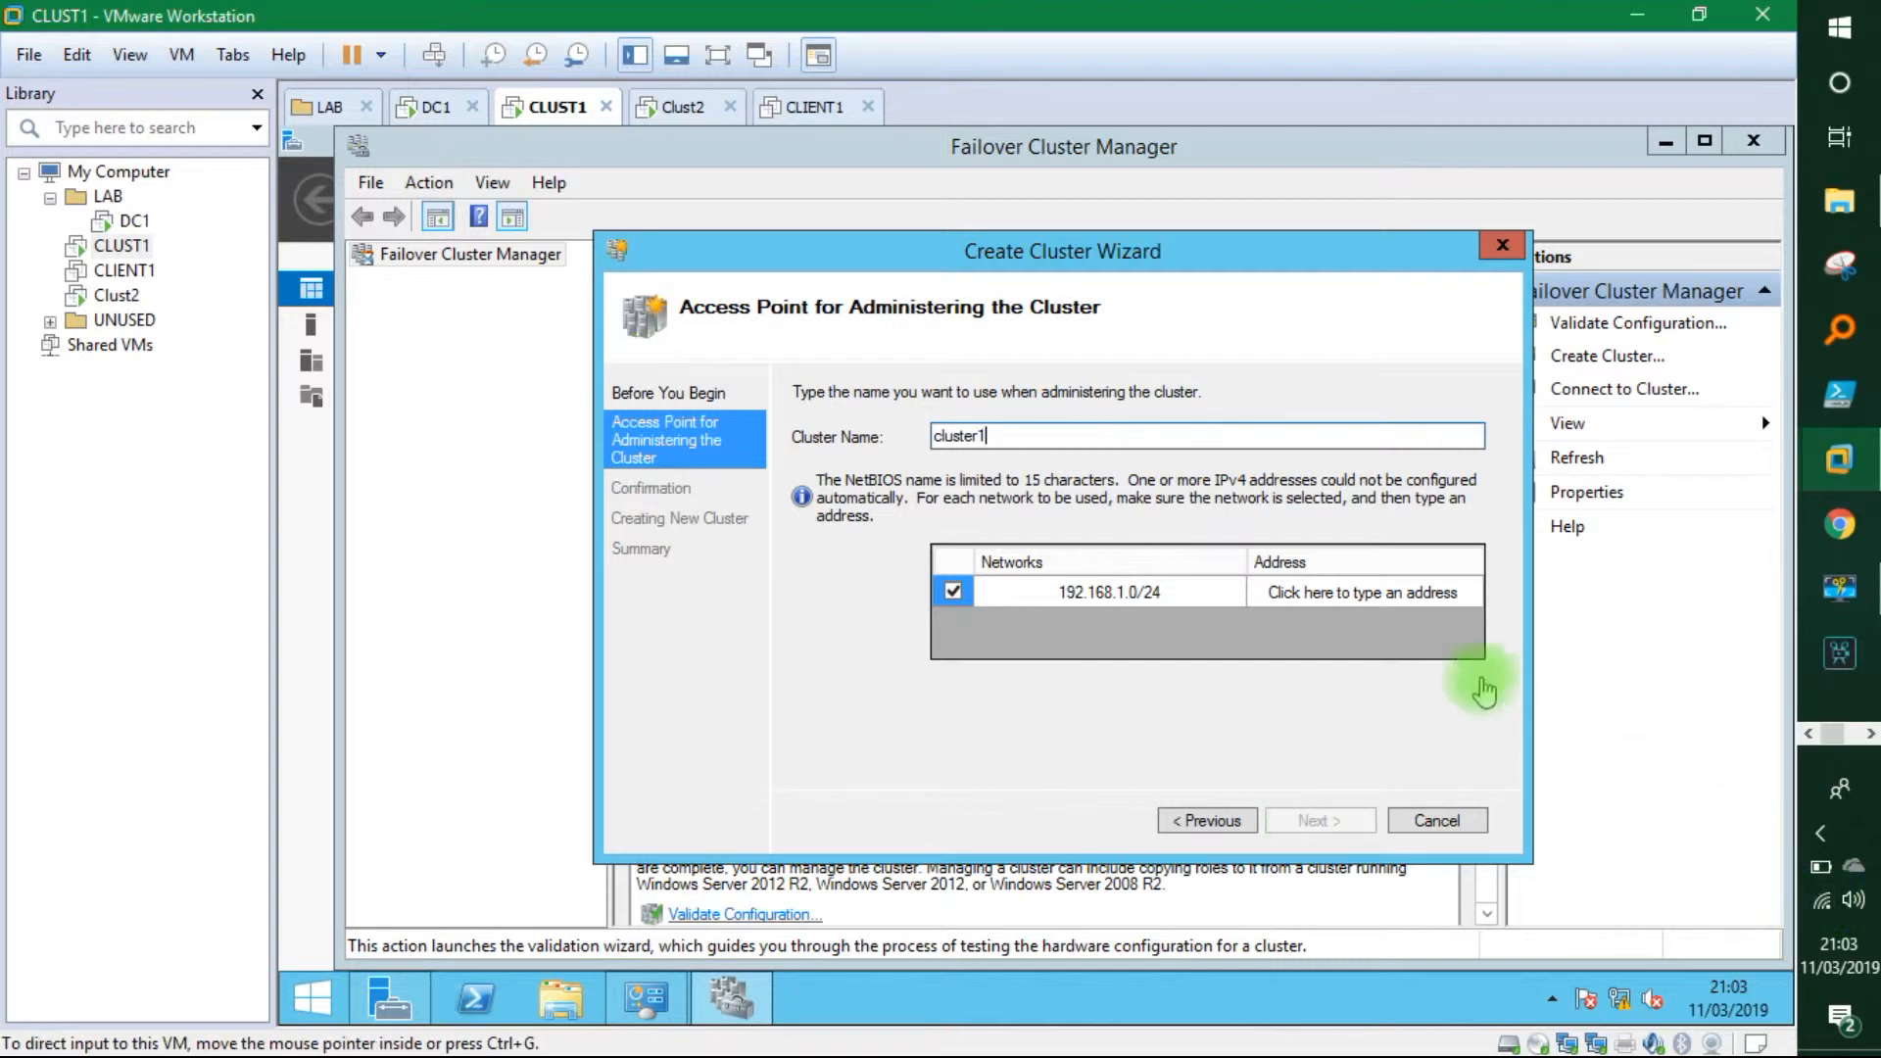
pyautogui.click(1357, 600)
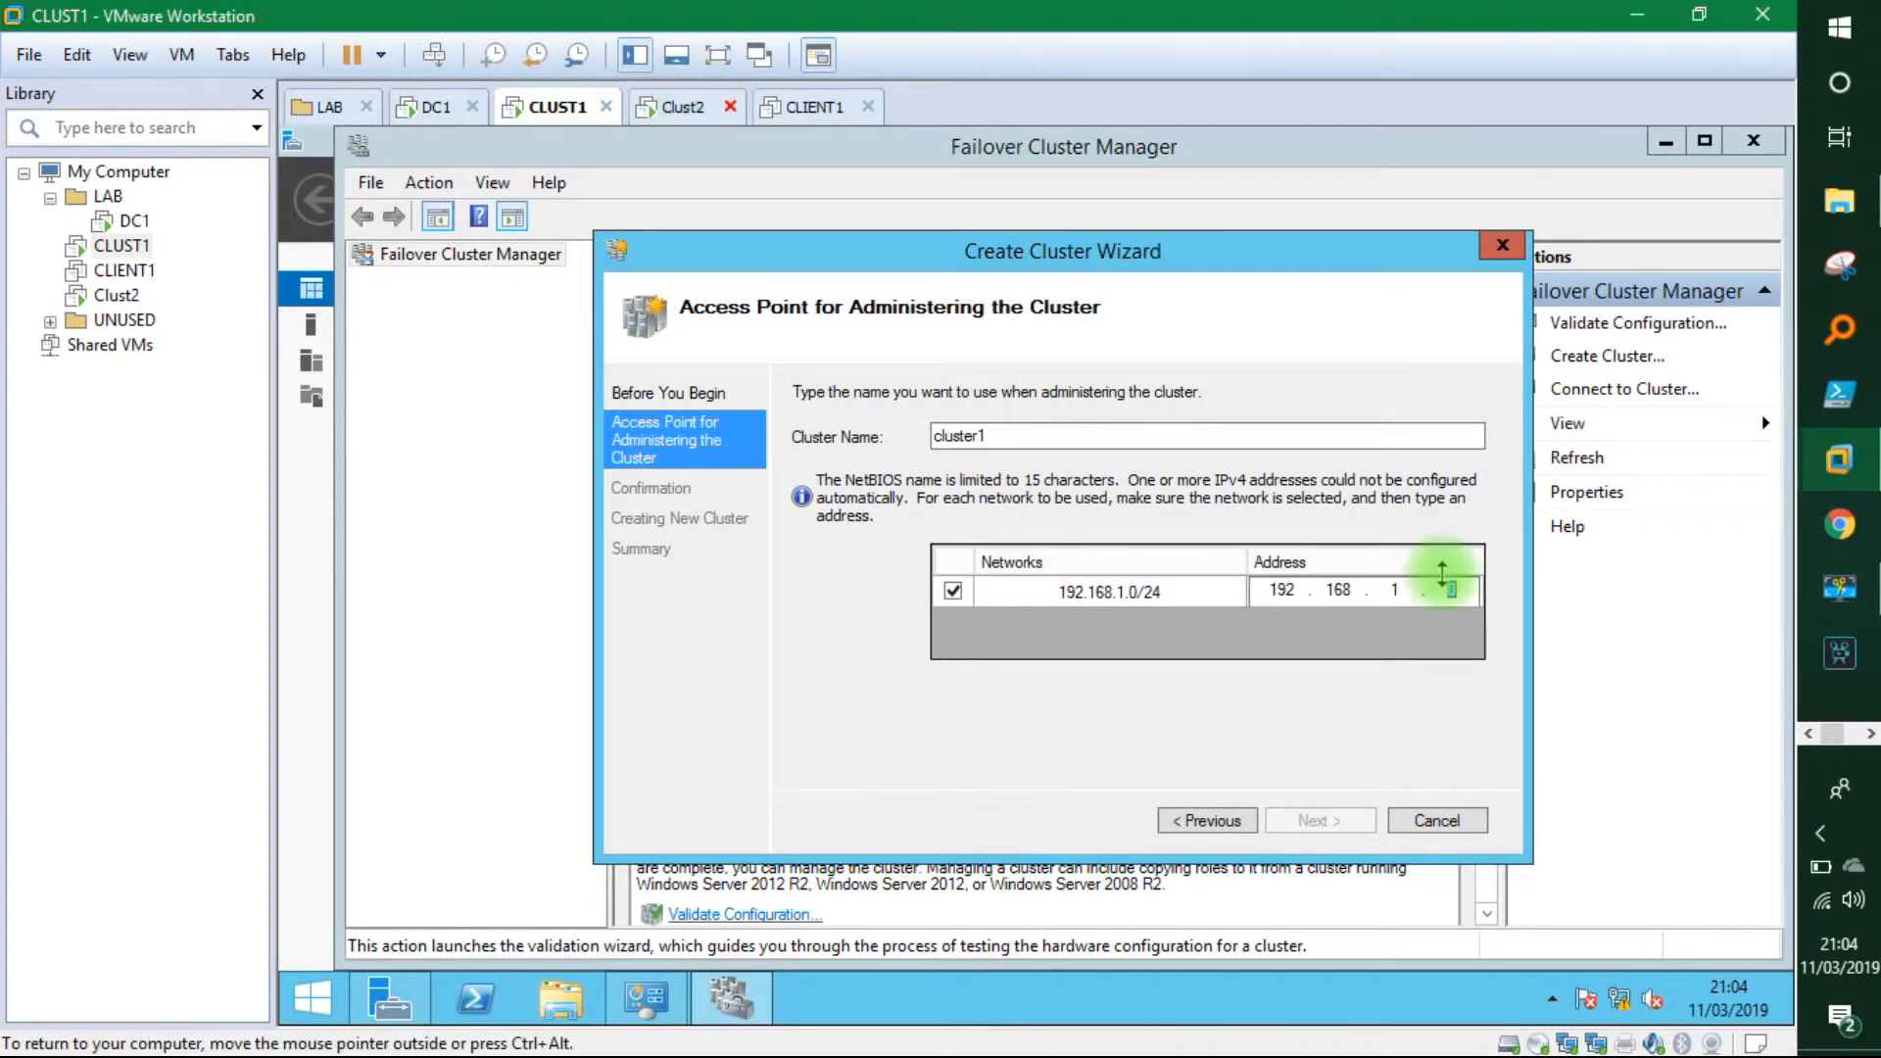
pyautogui.click(1457, 591)
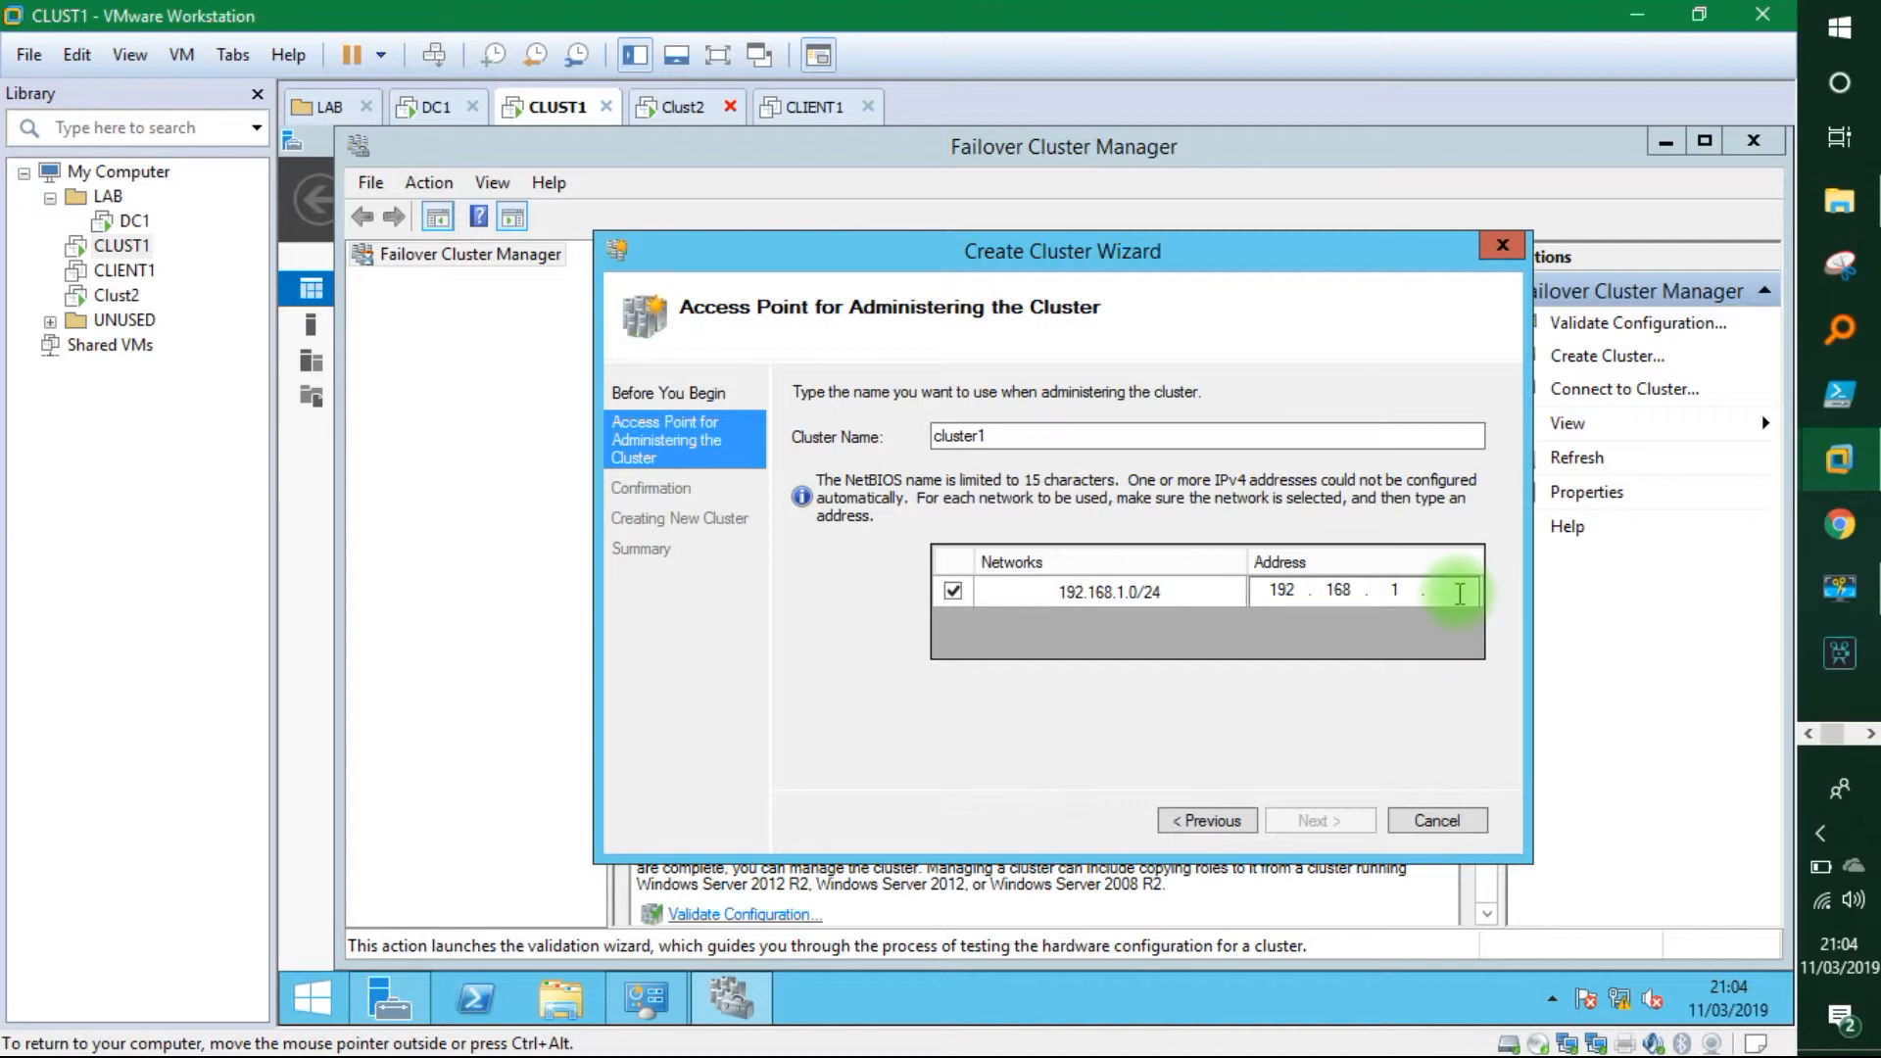
pyautogui.write('60')
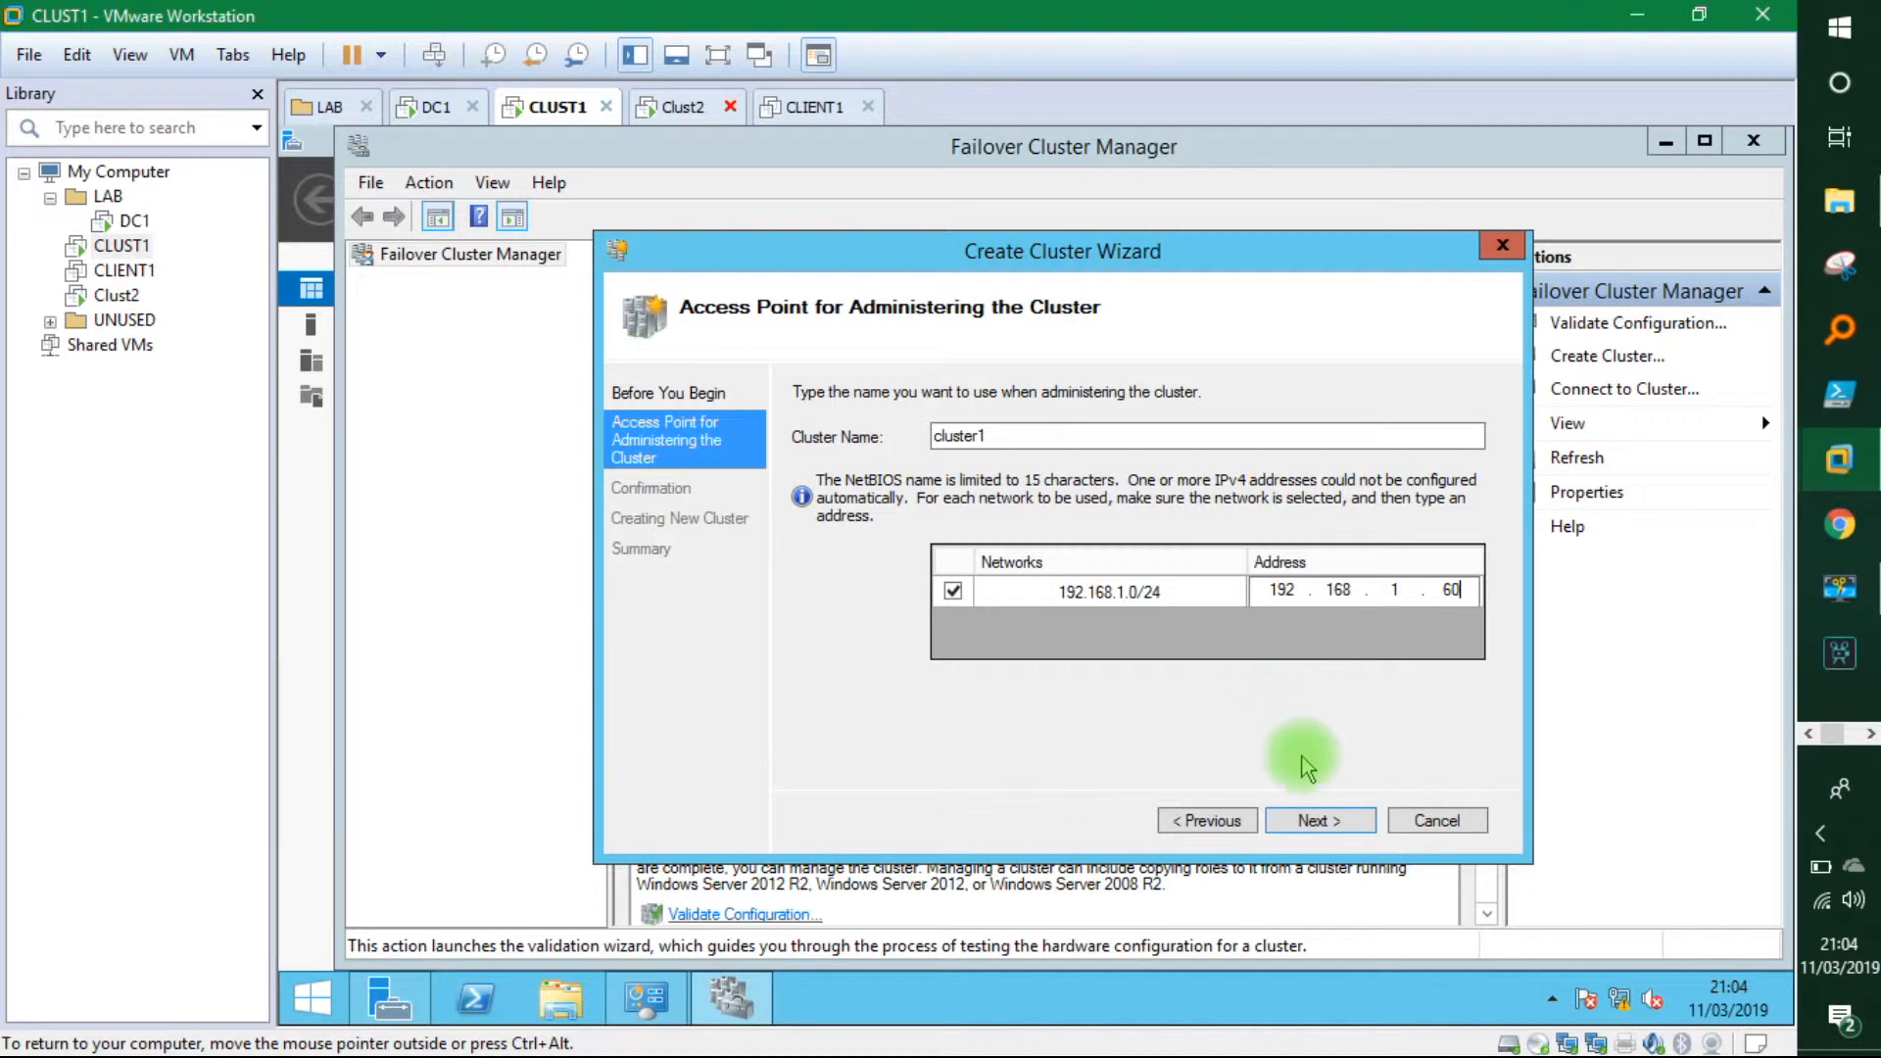
pyautogui.click(1335, 821)
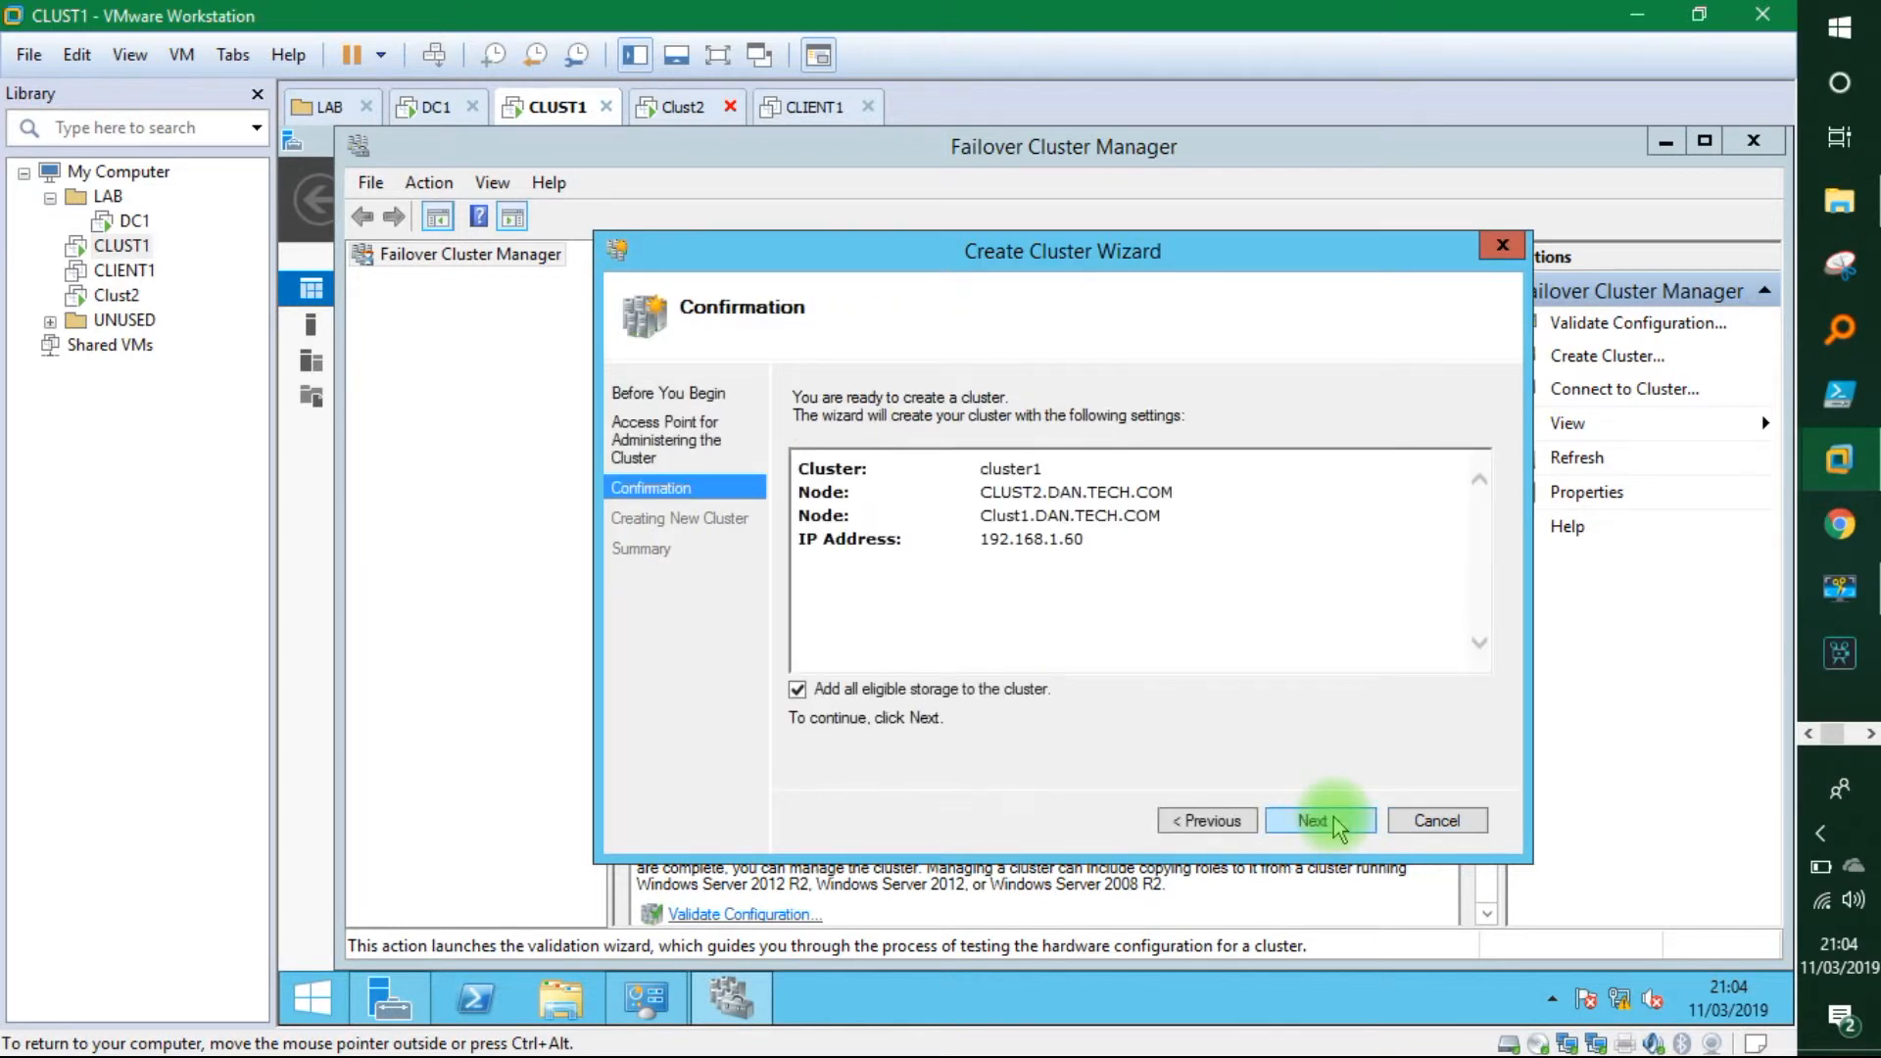
# Create cluster1, then check its Nodes and Storage views to confirm Clust1 and CLUST2 are Up.
pyautogui.click(1335, 821)
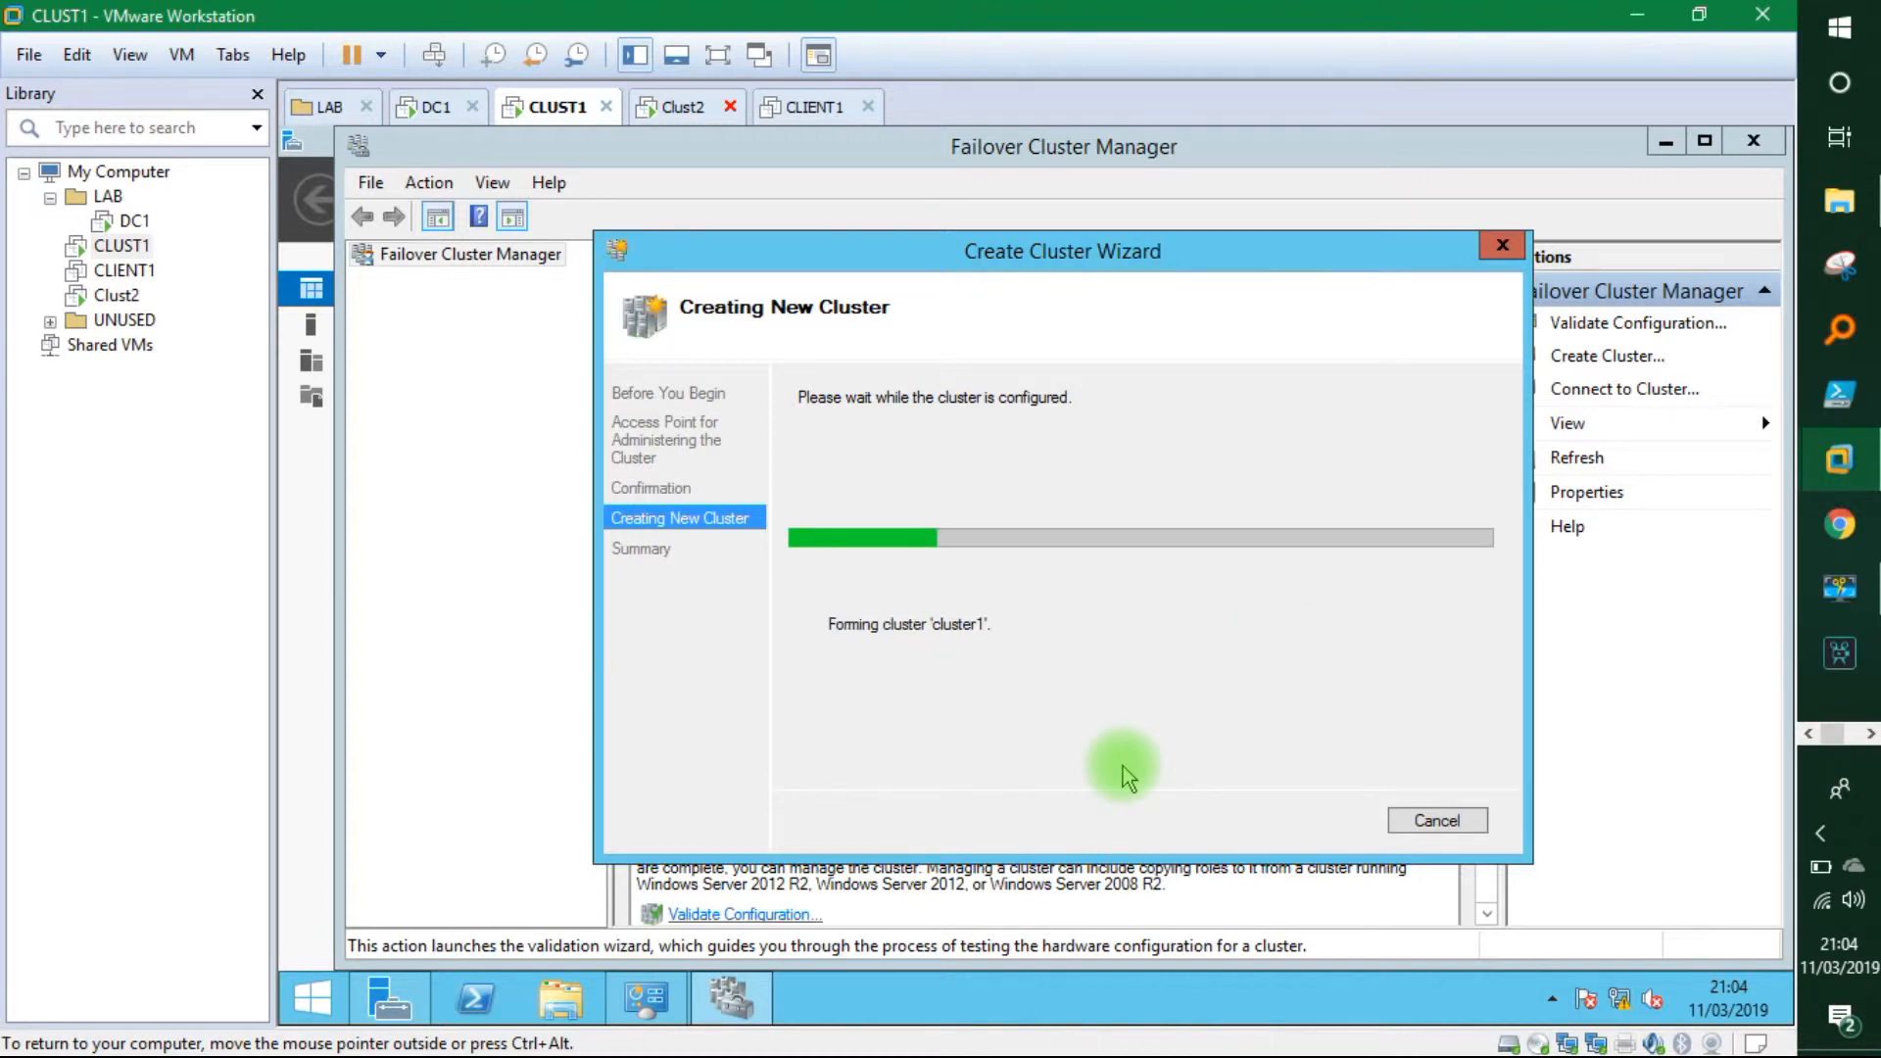
pyautogui.click(1433, 820)
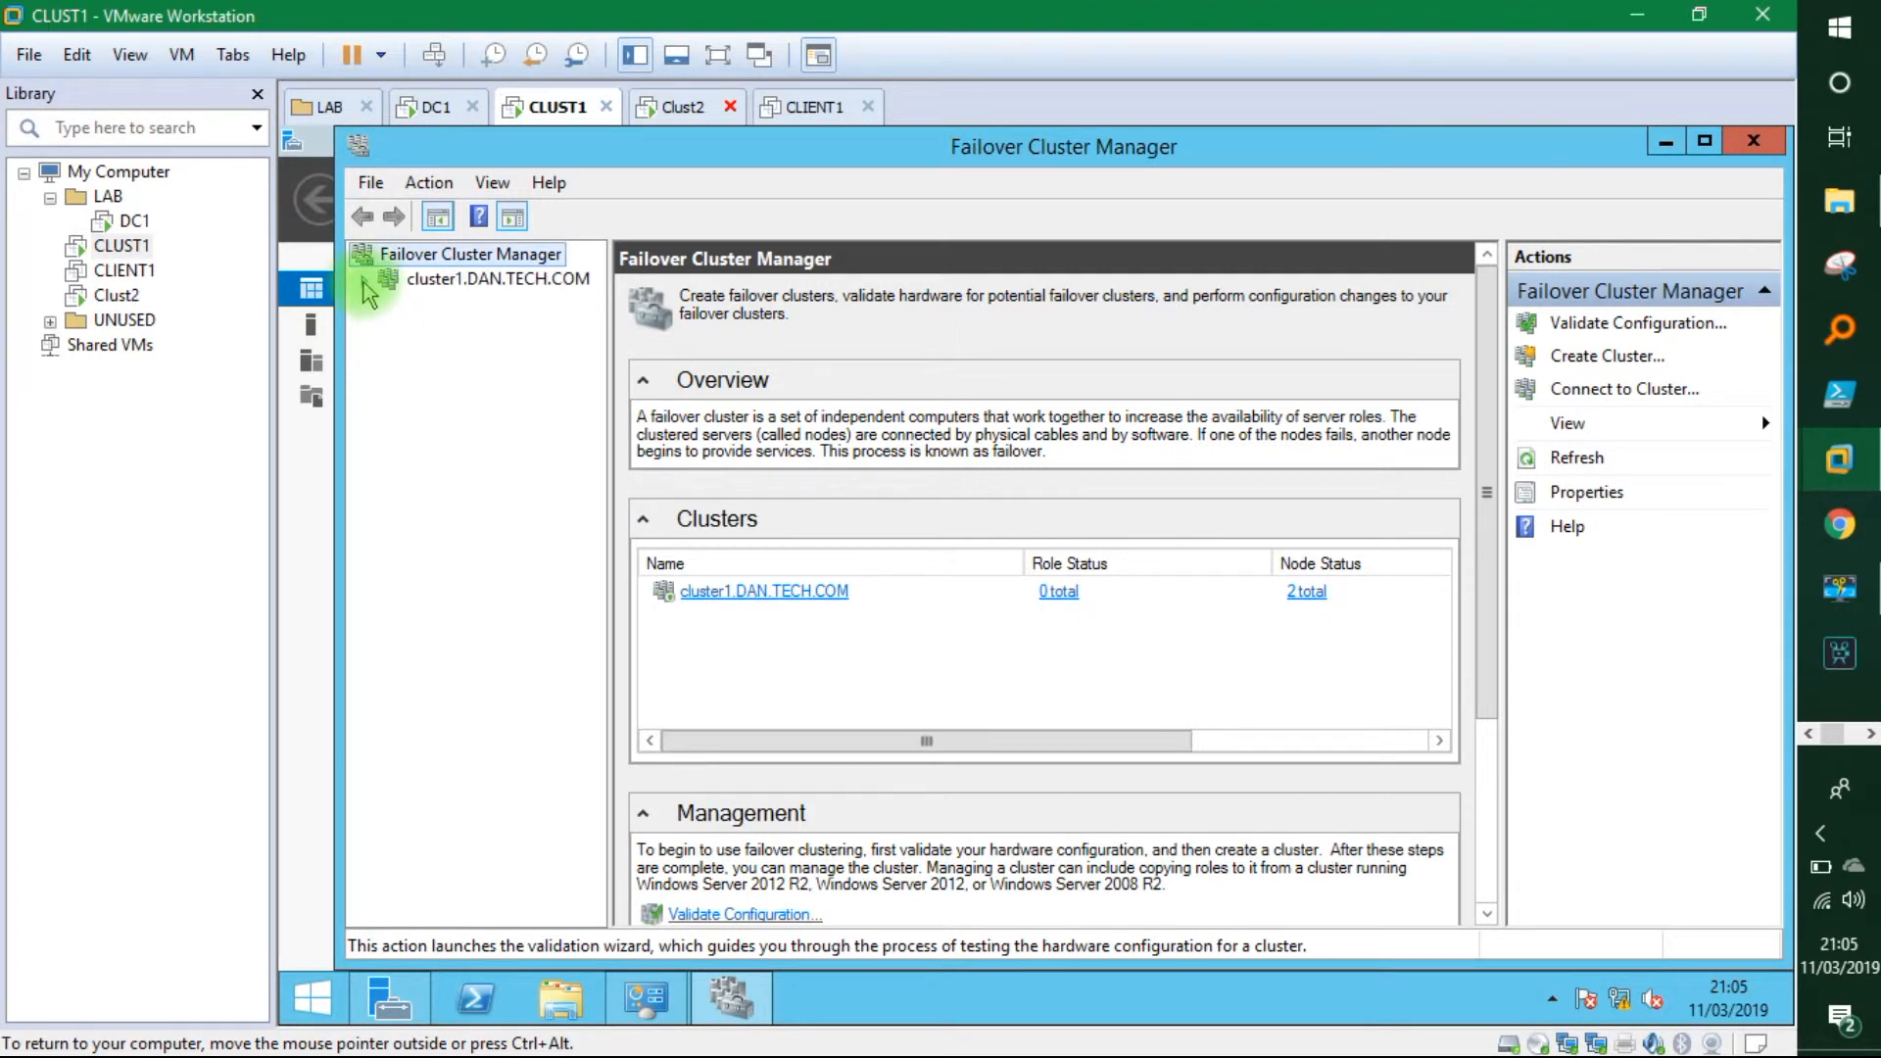
pyautogui.click(364, 282)
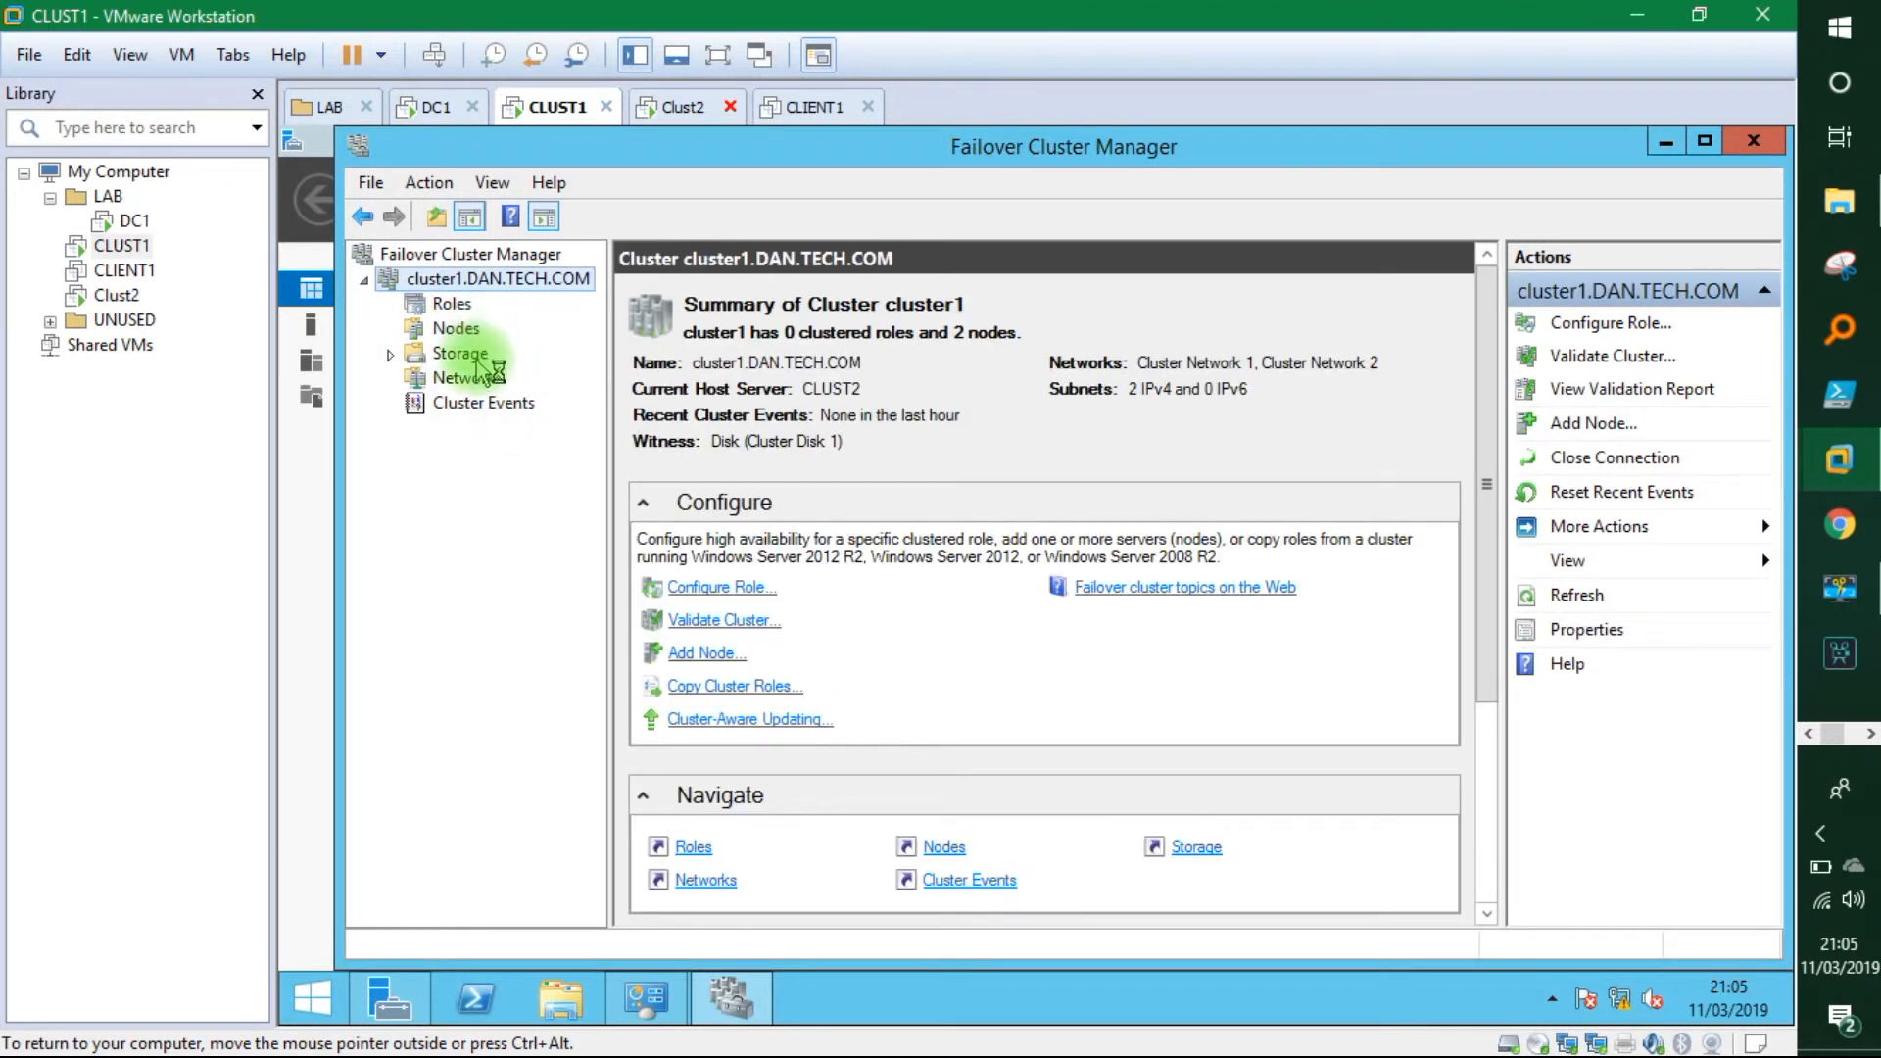
pyautogui.click(443, 355)
pyautogui.click(451, 328)
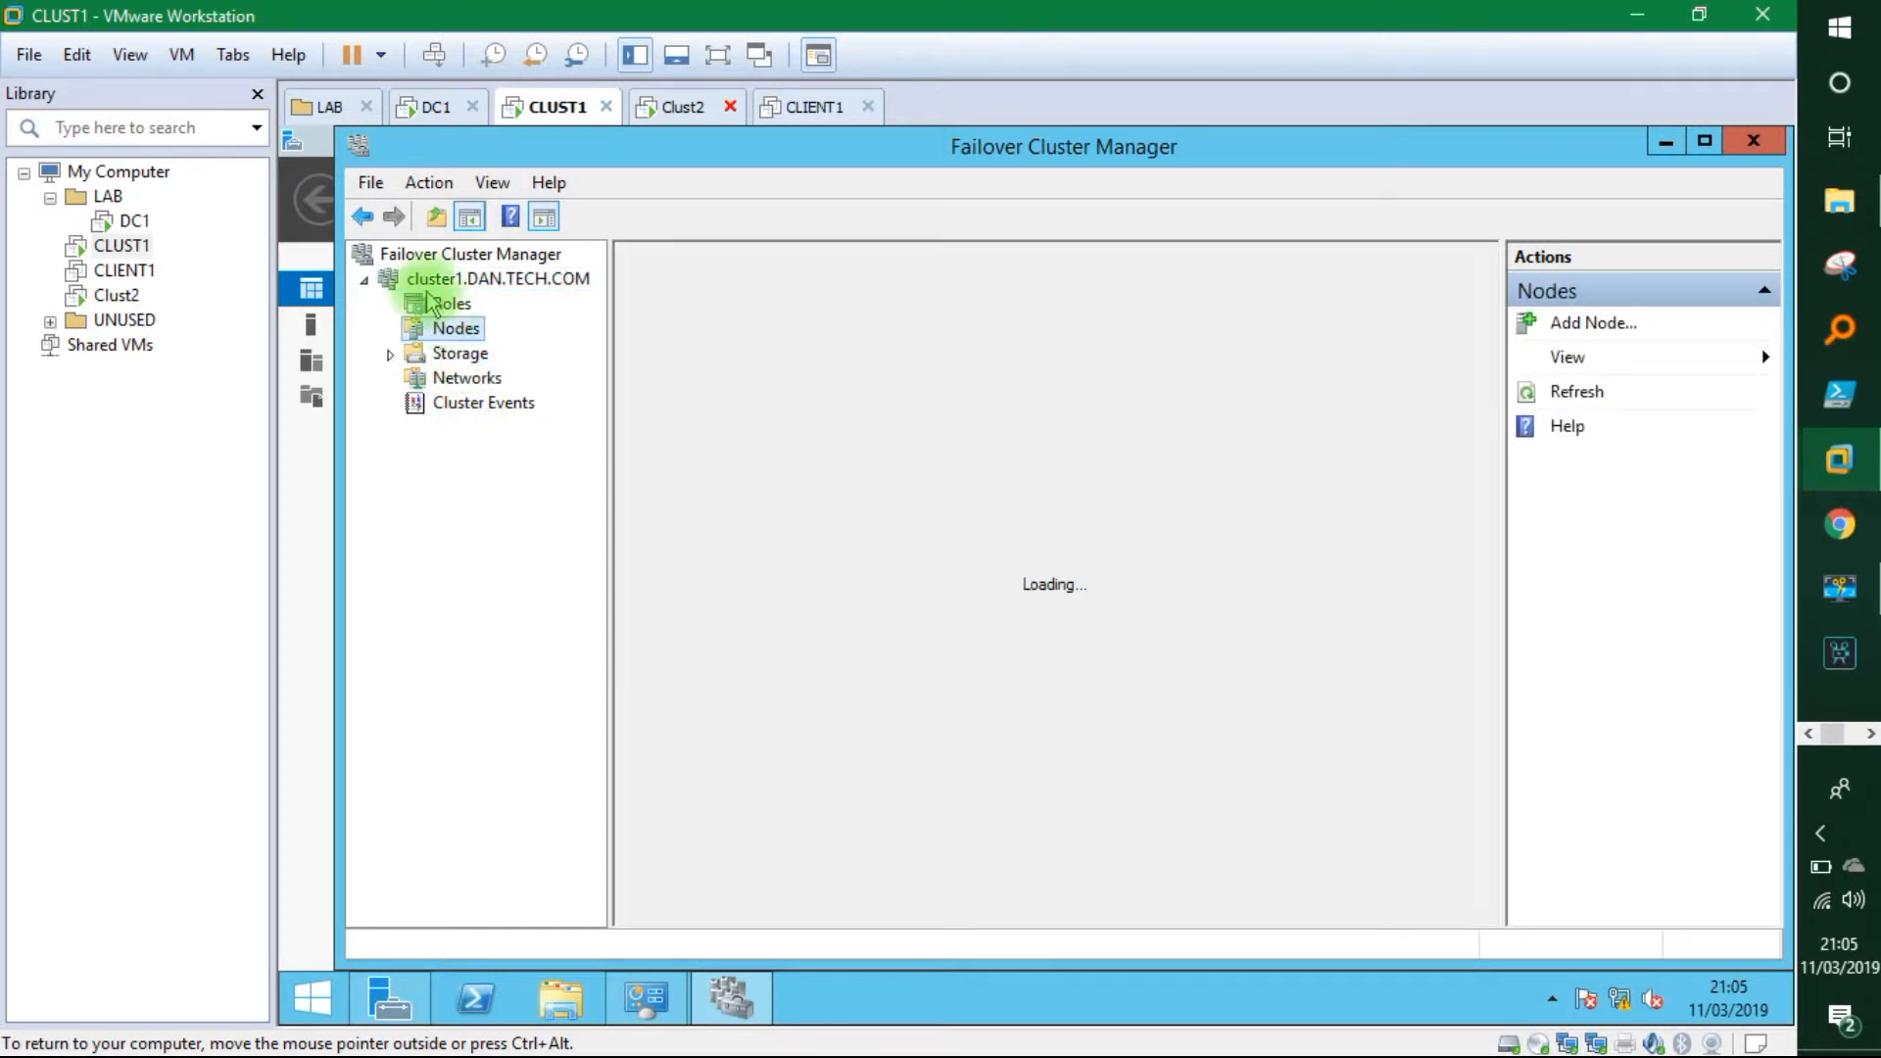
pyautogui.click(419, 282)
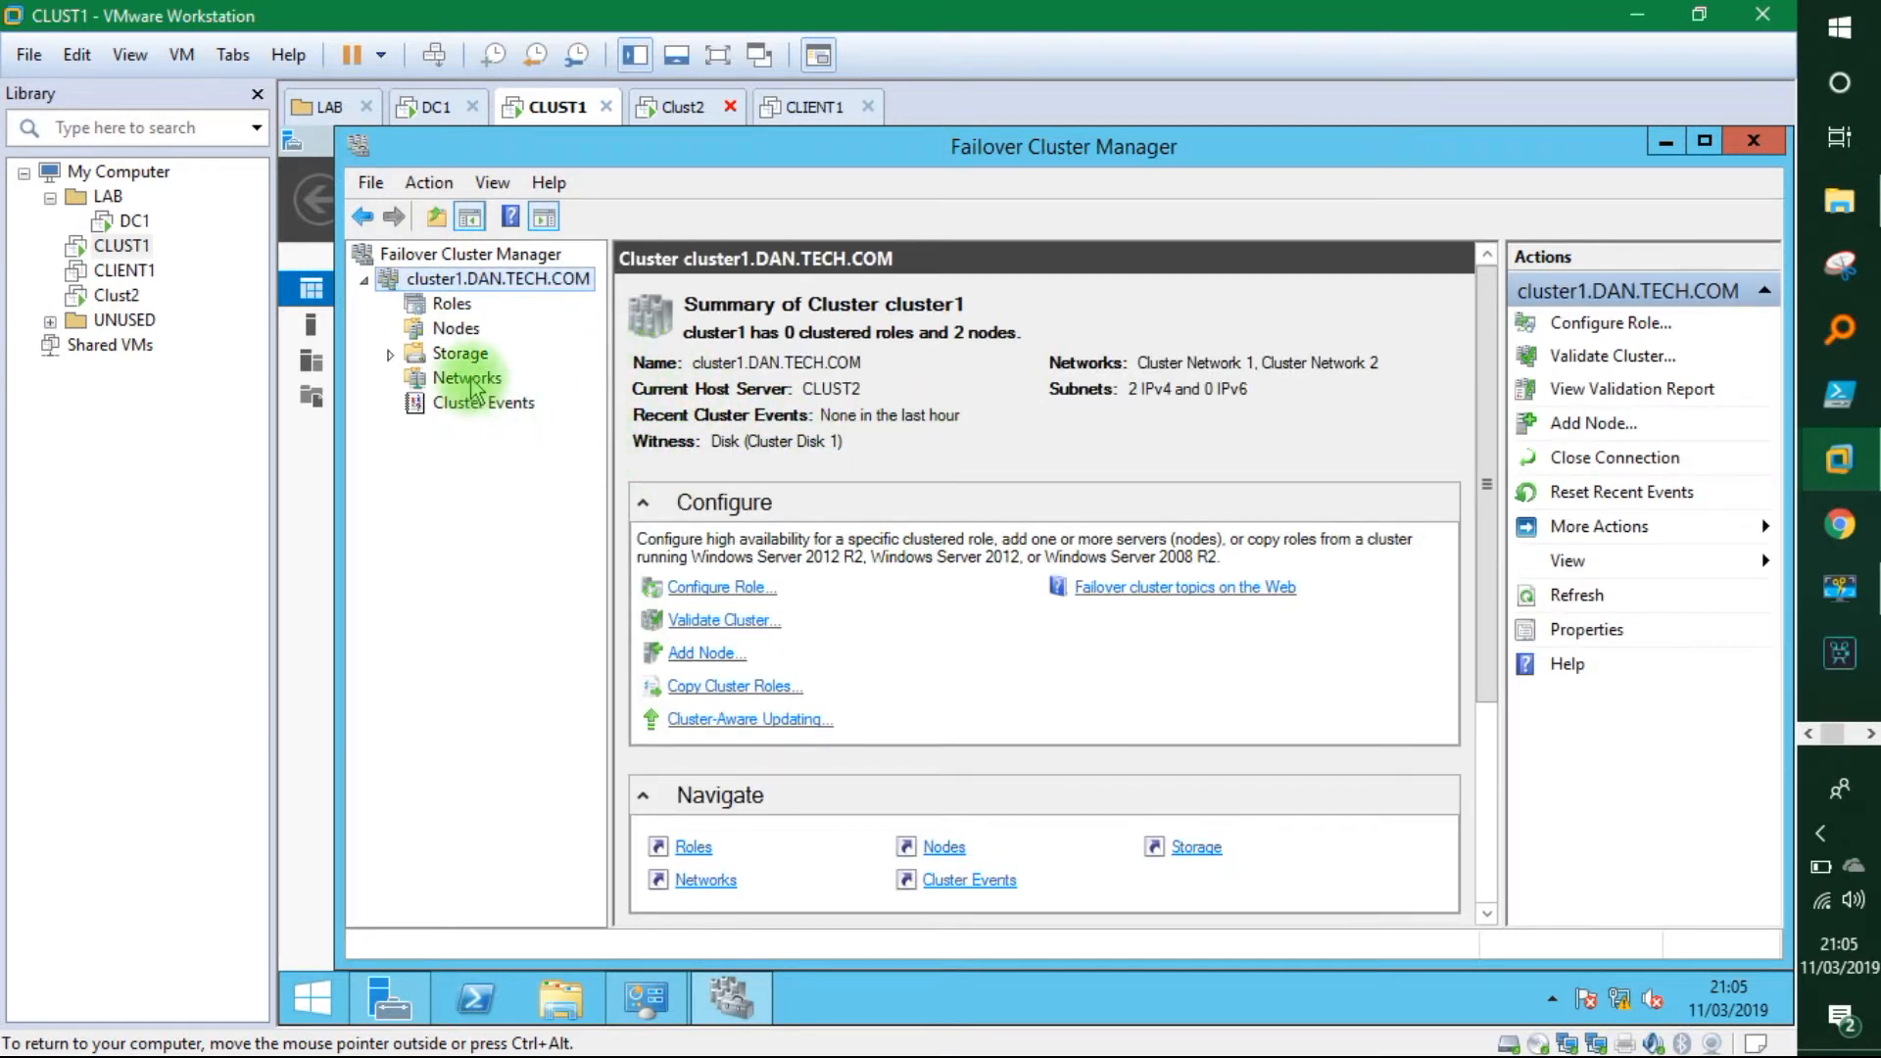
pyautogui.click(392, 355)
pyautogui.click(448, 334)
pyautogui.click(667, 397)
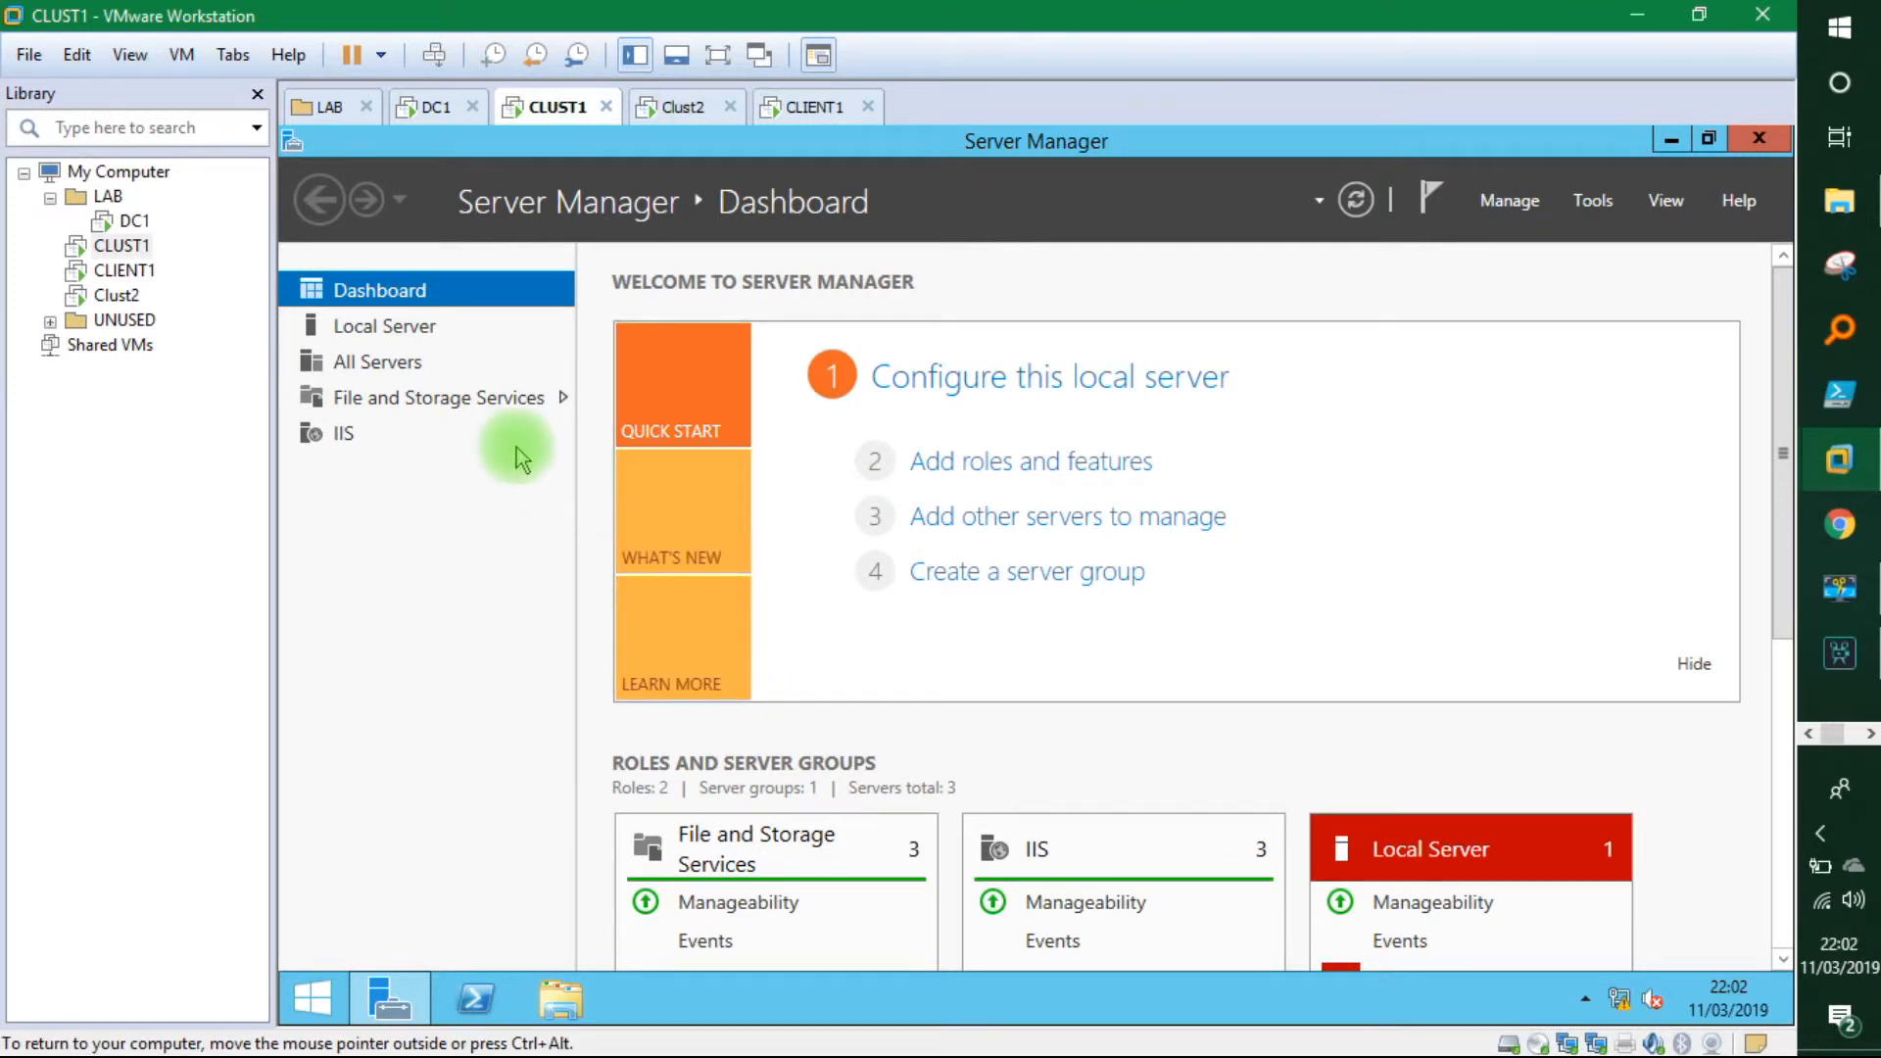
# On CLIENT1, load the IIS welcome page at 192.168.1.51 in Edge.
pyautogui.click(805, 109)
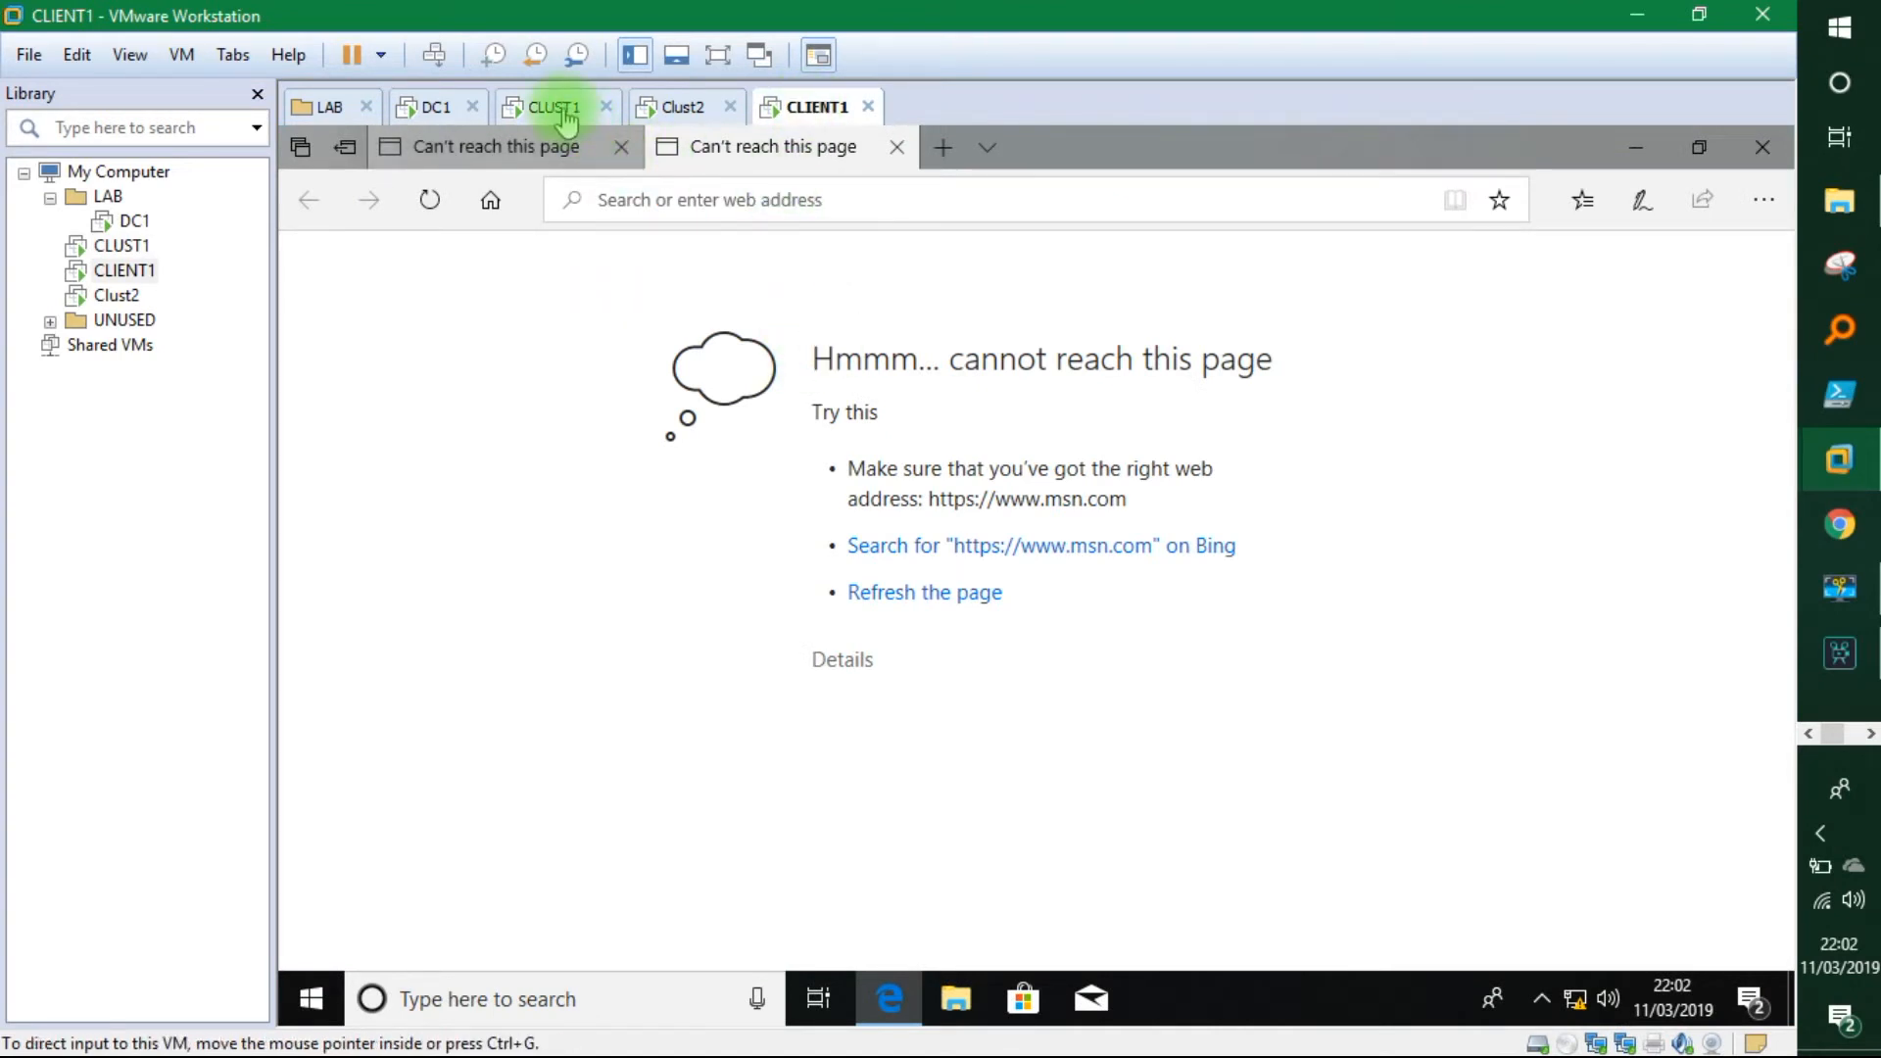
pyautogui.click(840, 197)
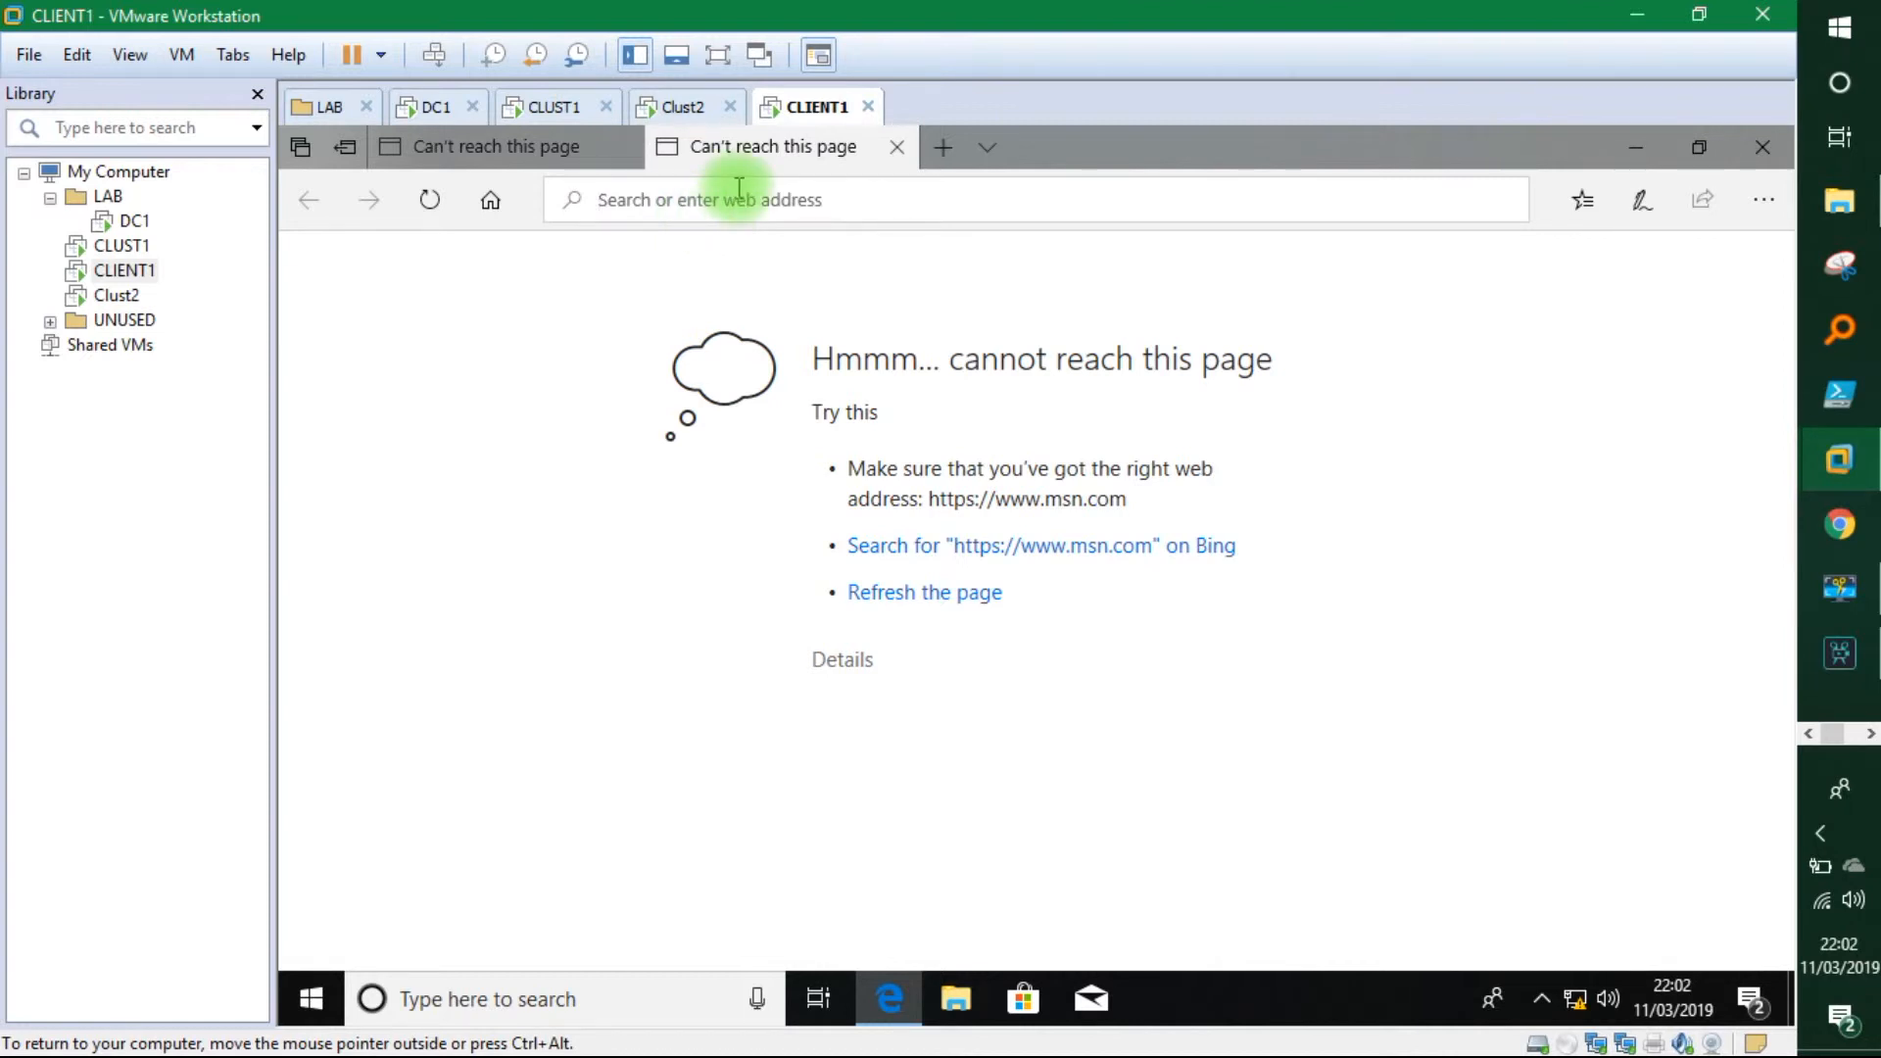
pyautogui.write('192.168.1.51/')
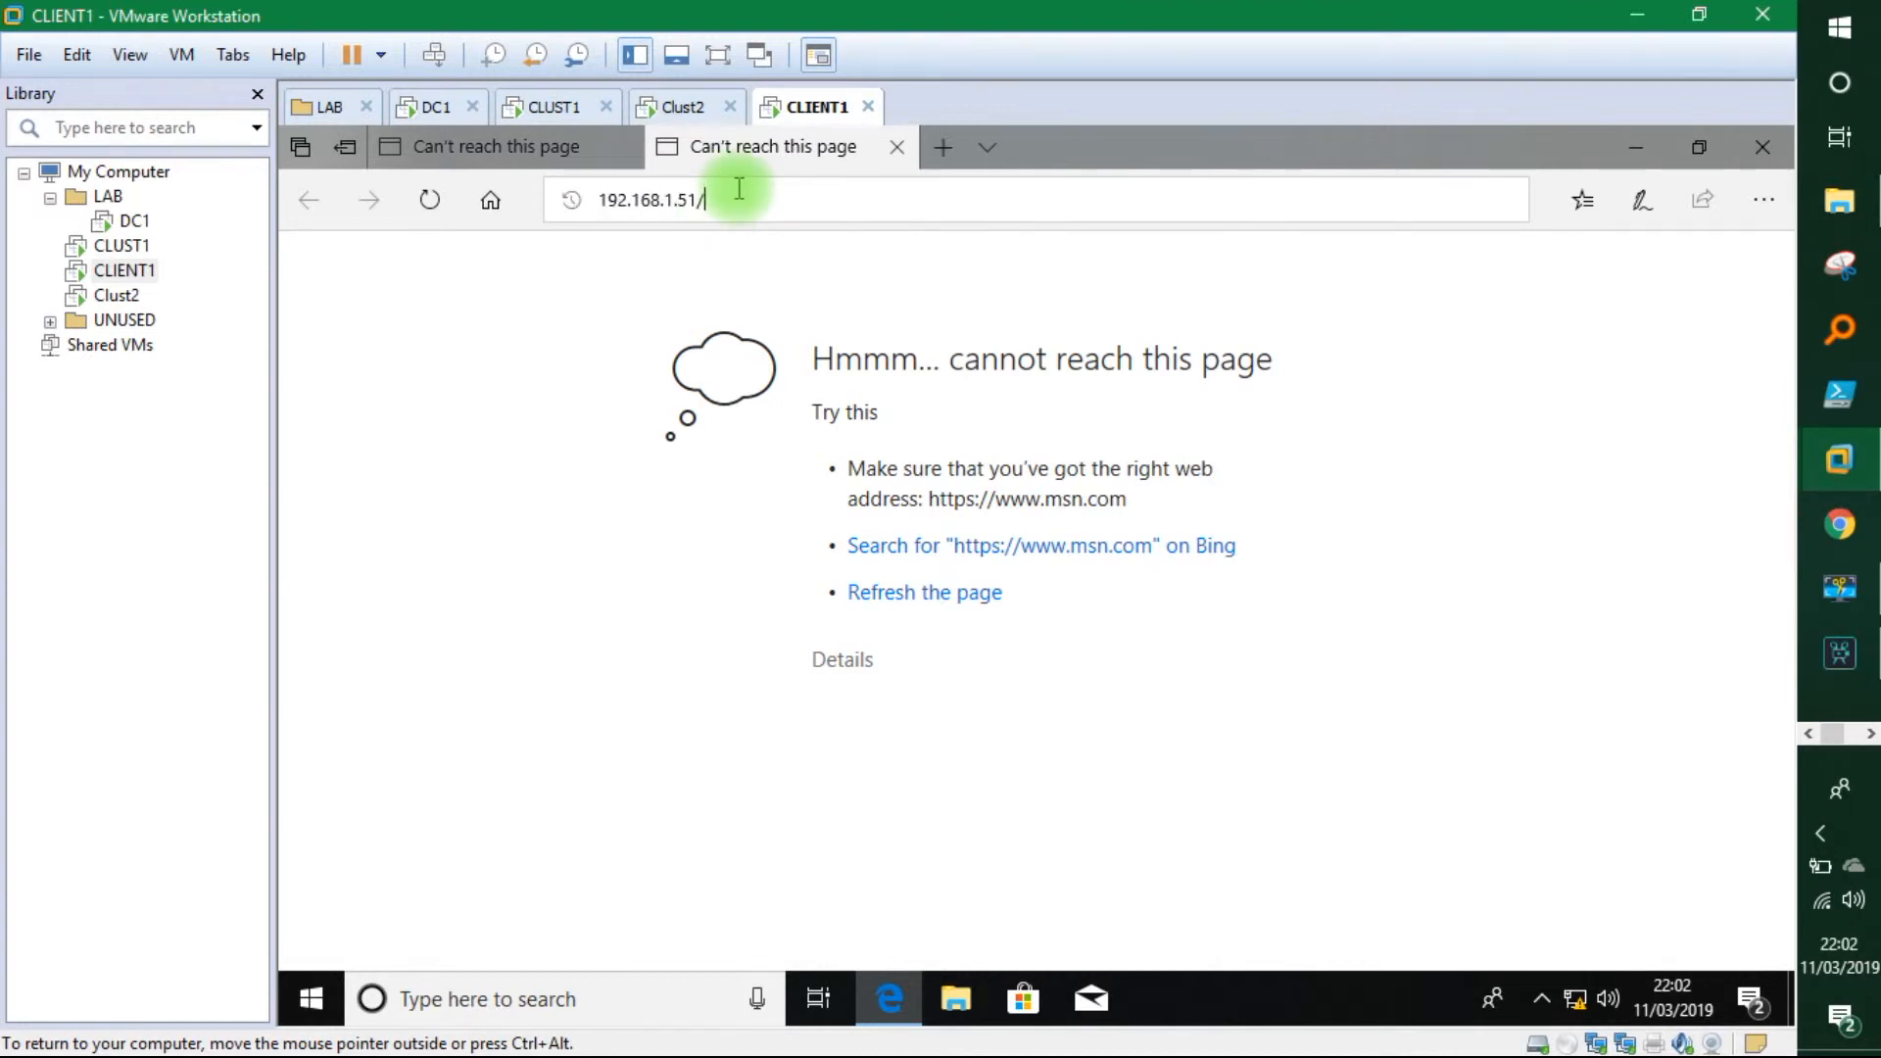
pyautogui.press('Return')
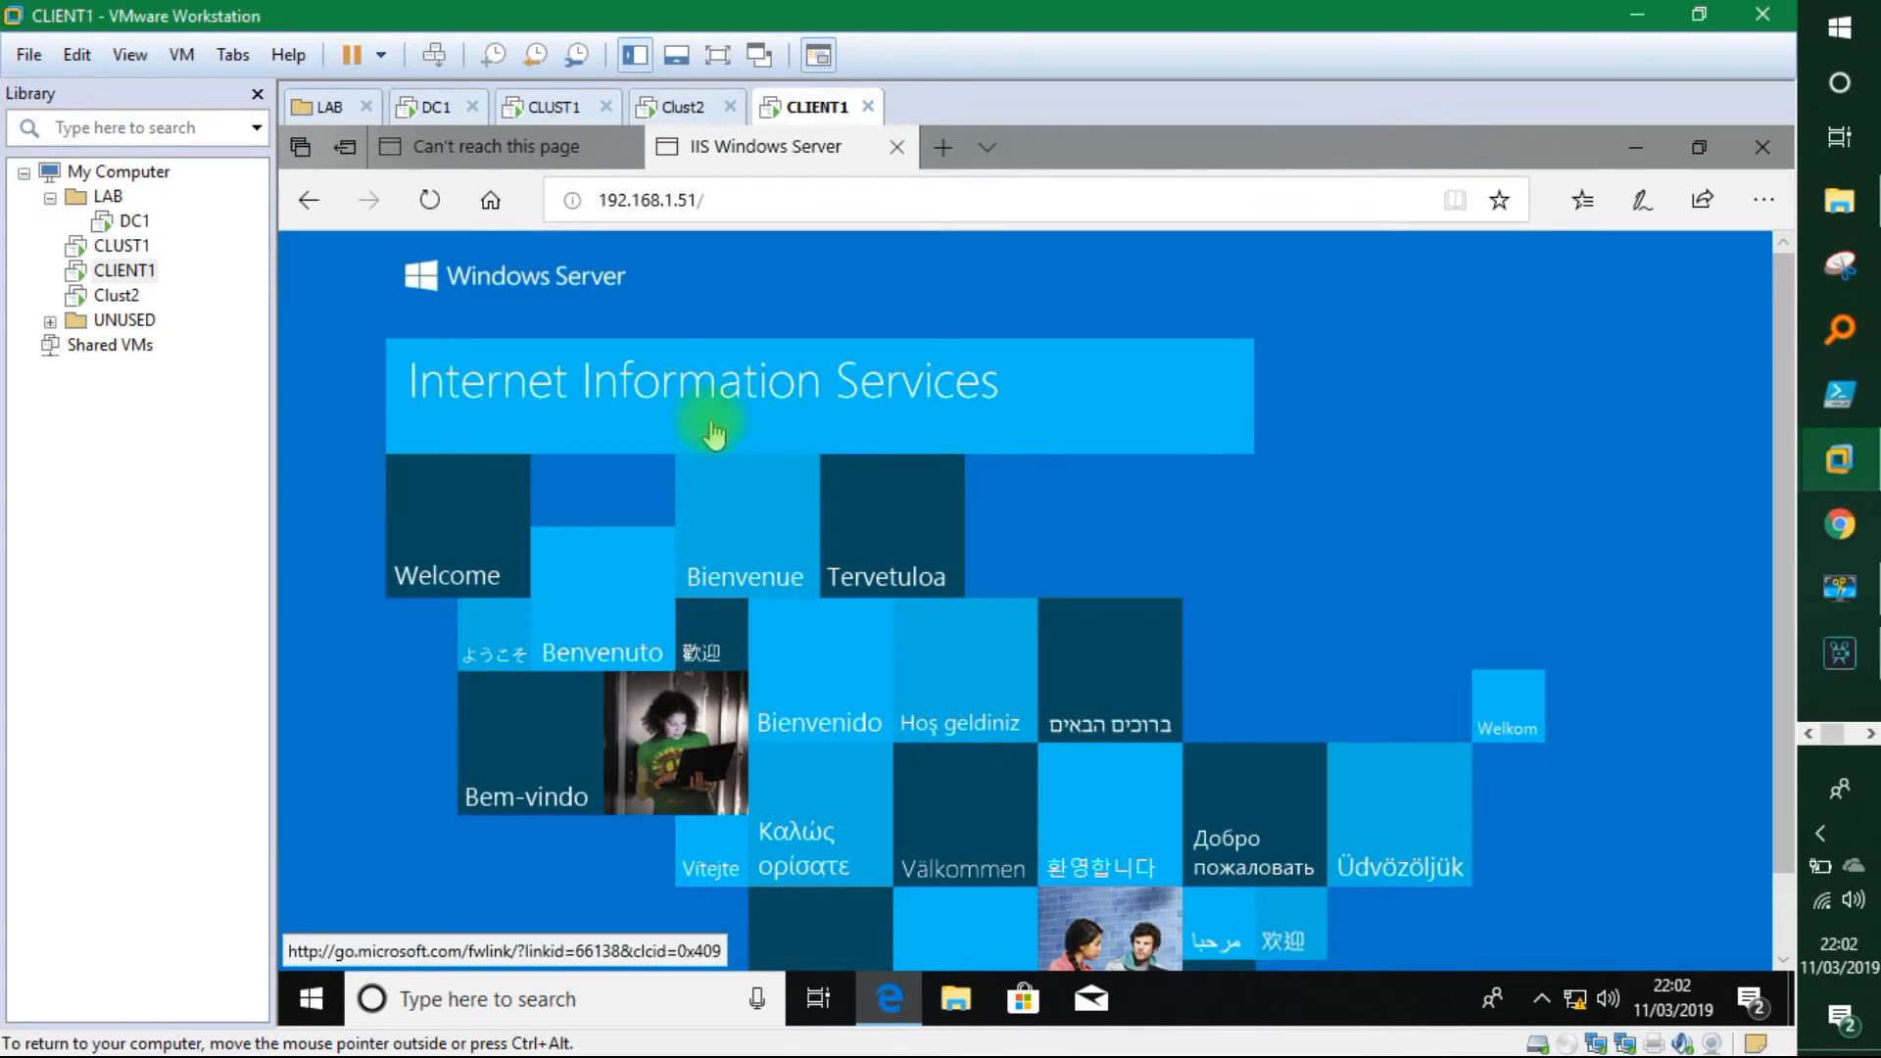
# Change the address to 192.168.1.52 and load that server's IIS welcome page.
pyautogui.click(693, 193)
pyautogui.click(701, 196)
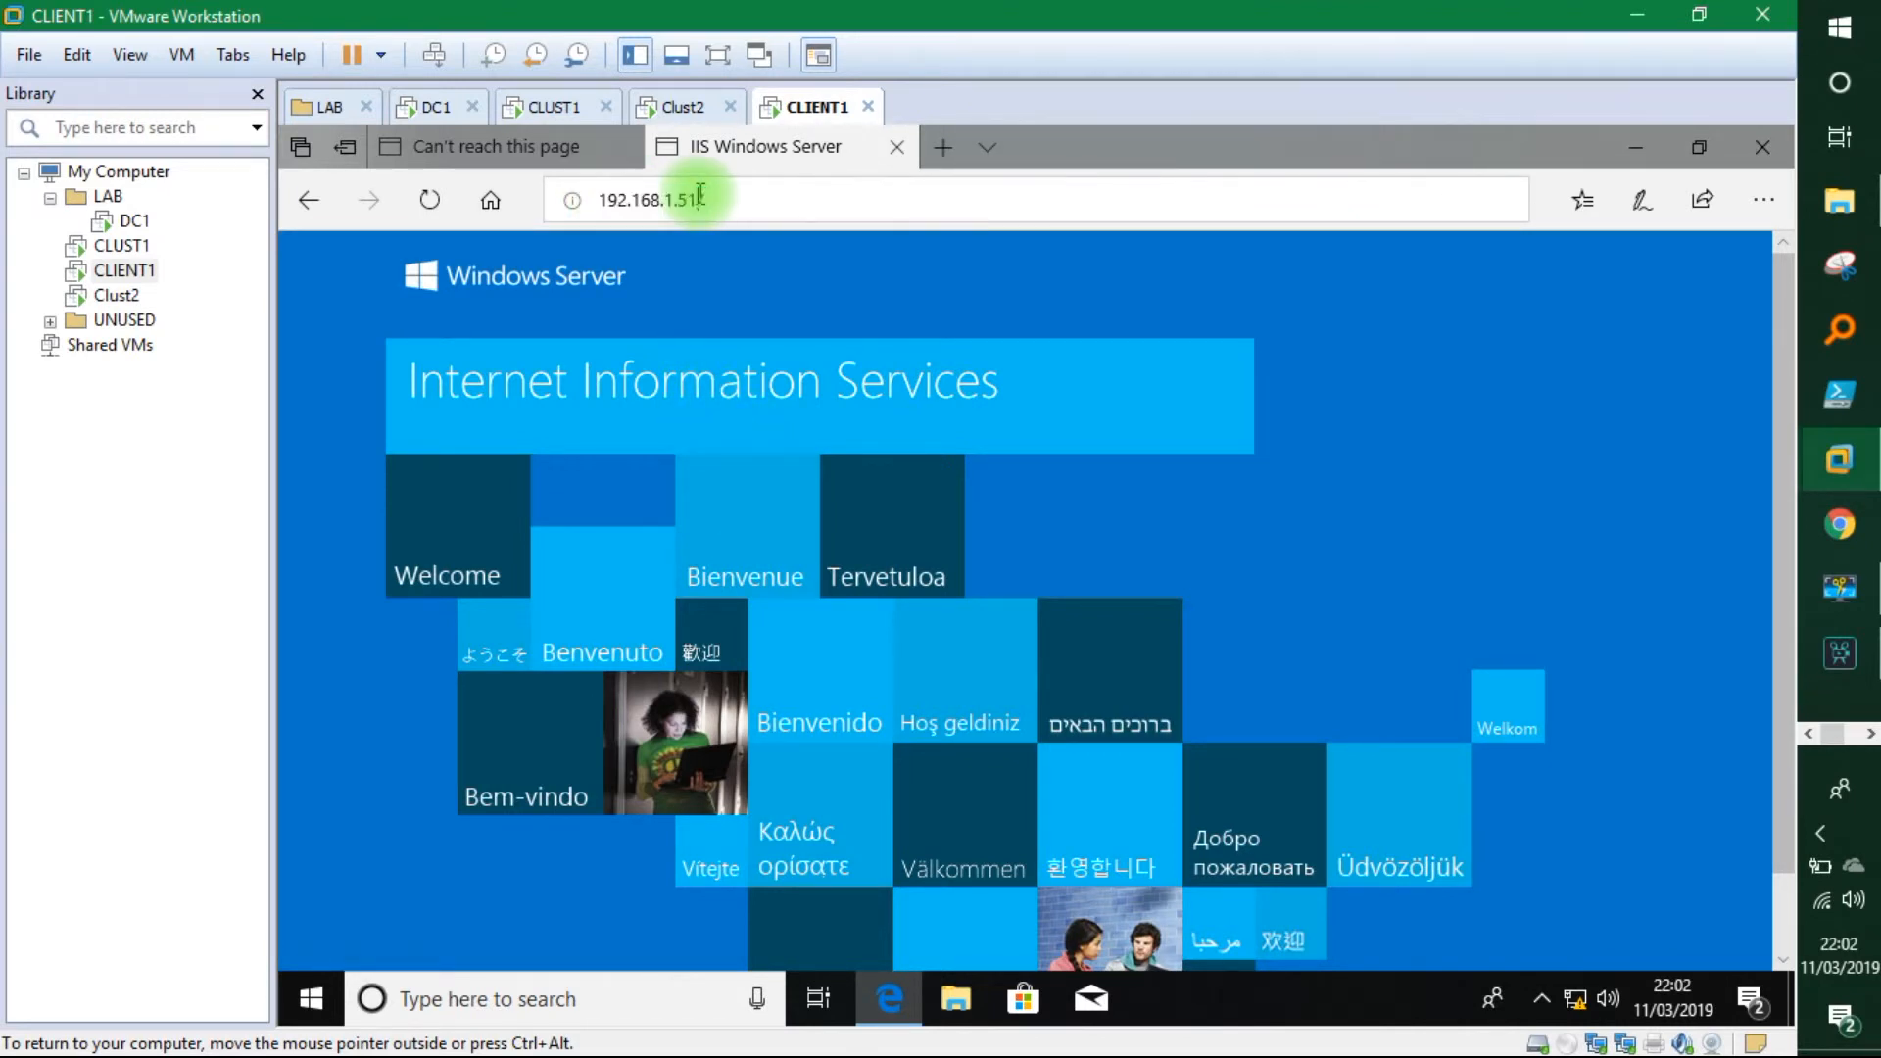
pyautogui.write('2')
pyautogui.press('Return')
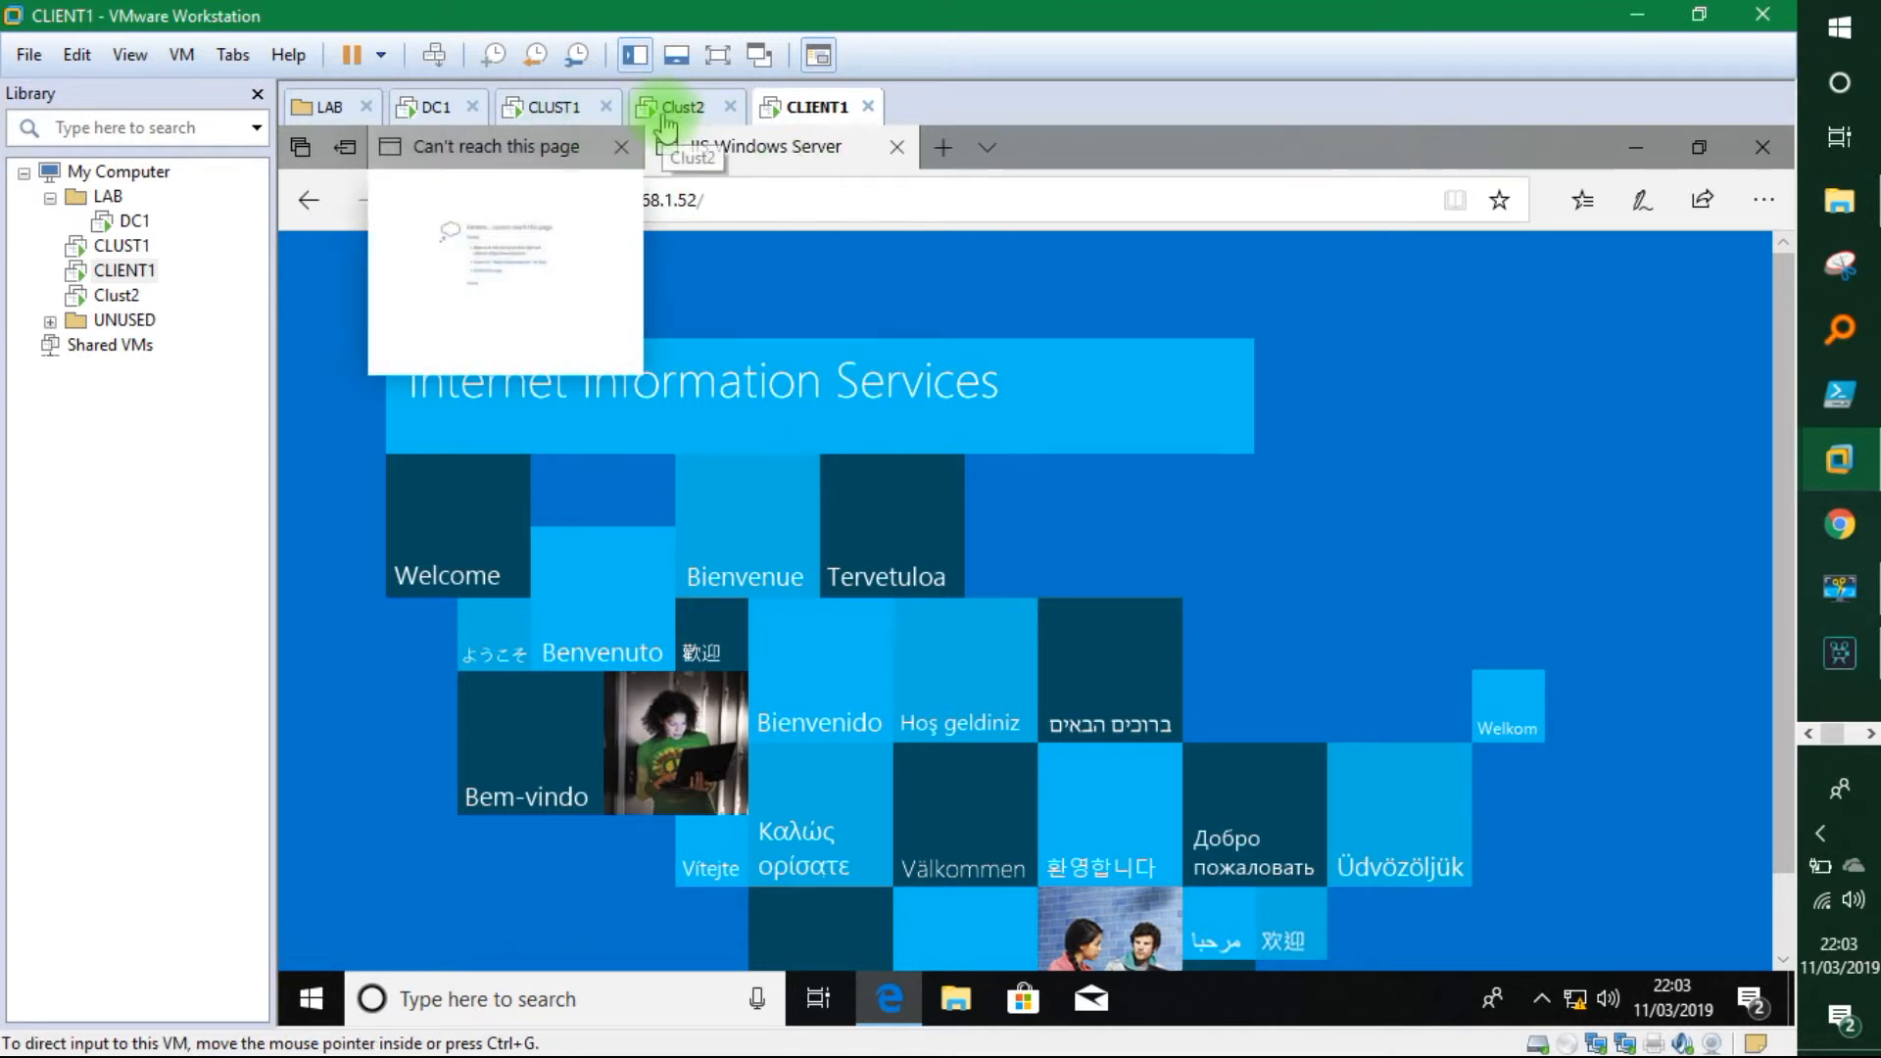
# Edit Edge's address to 192.168.1.60 and load the IIS page via the cluster address.
pyautogui.click(778, 191)
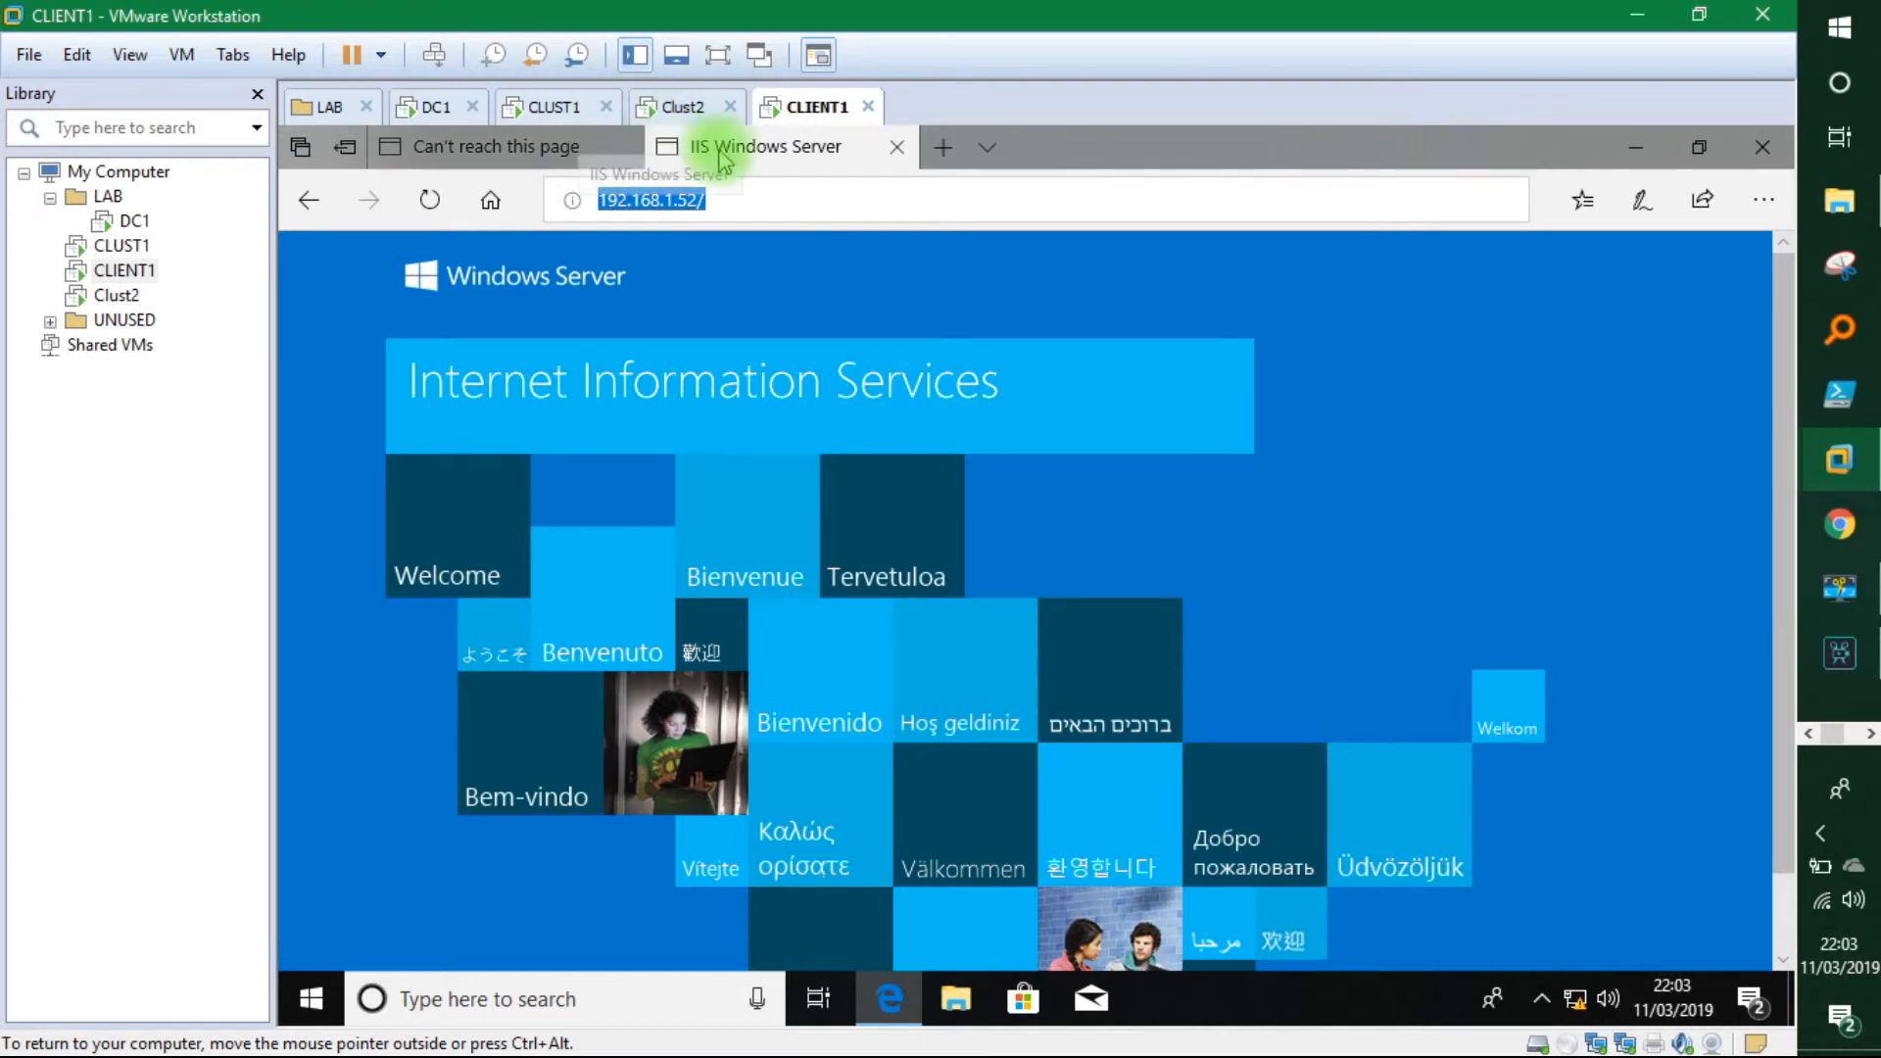
pyautogui.click(796, 197)
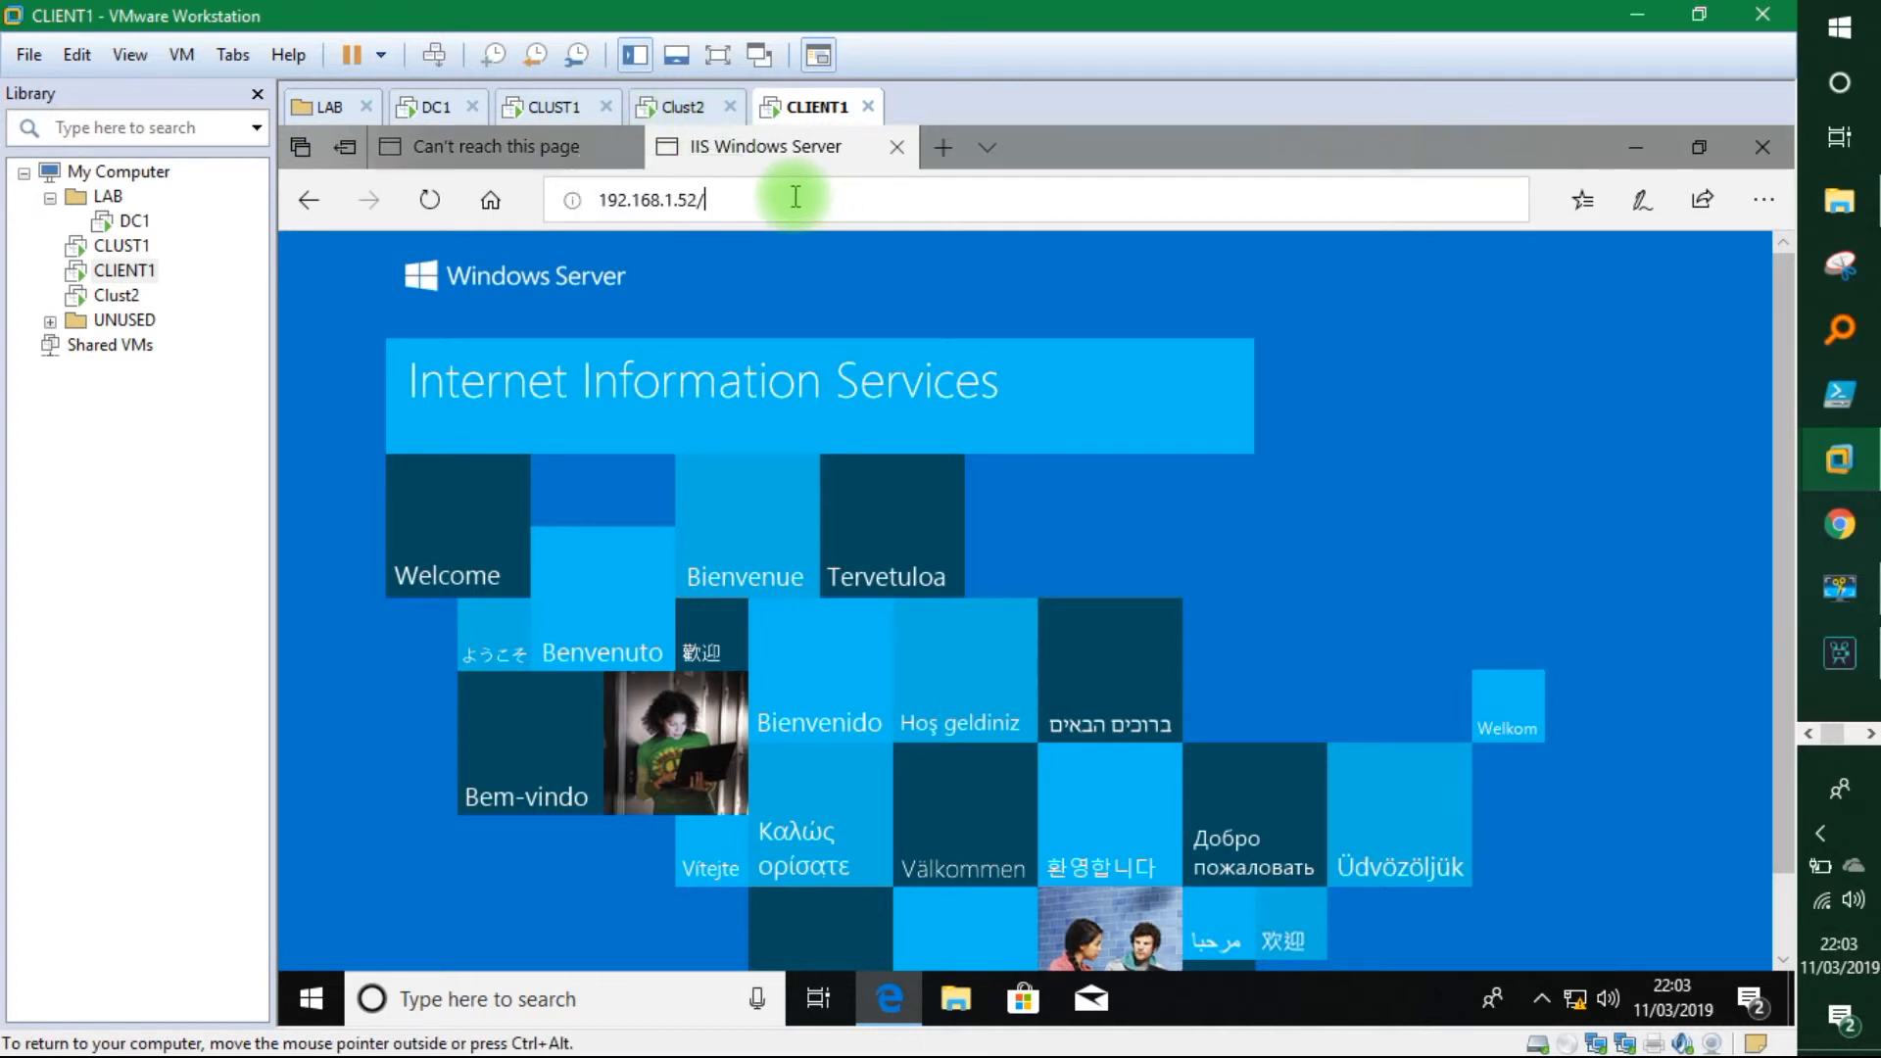
pyautogui.press('BackSpace')
pyautogui.press('BackSpace')
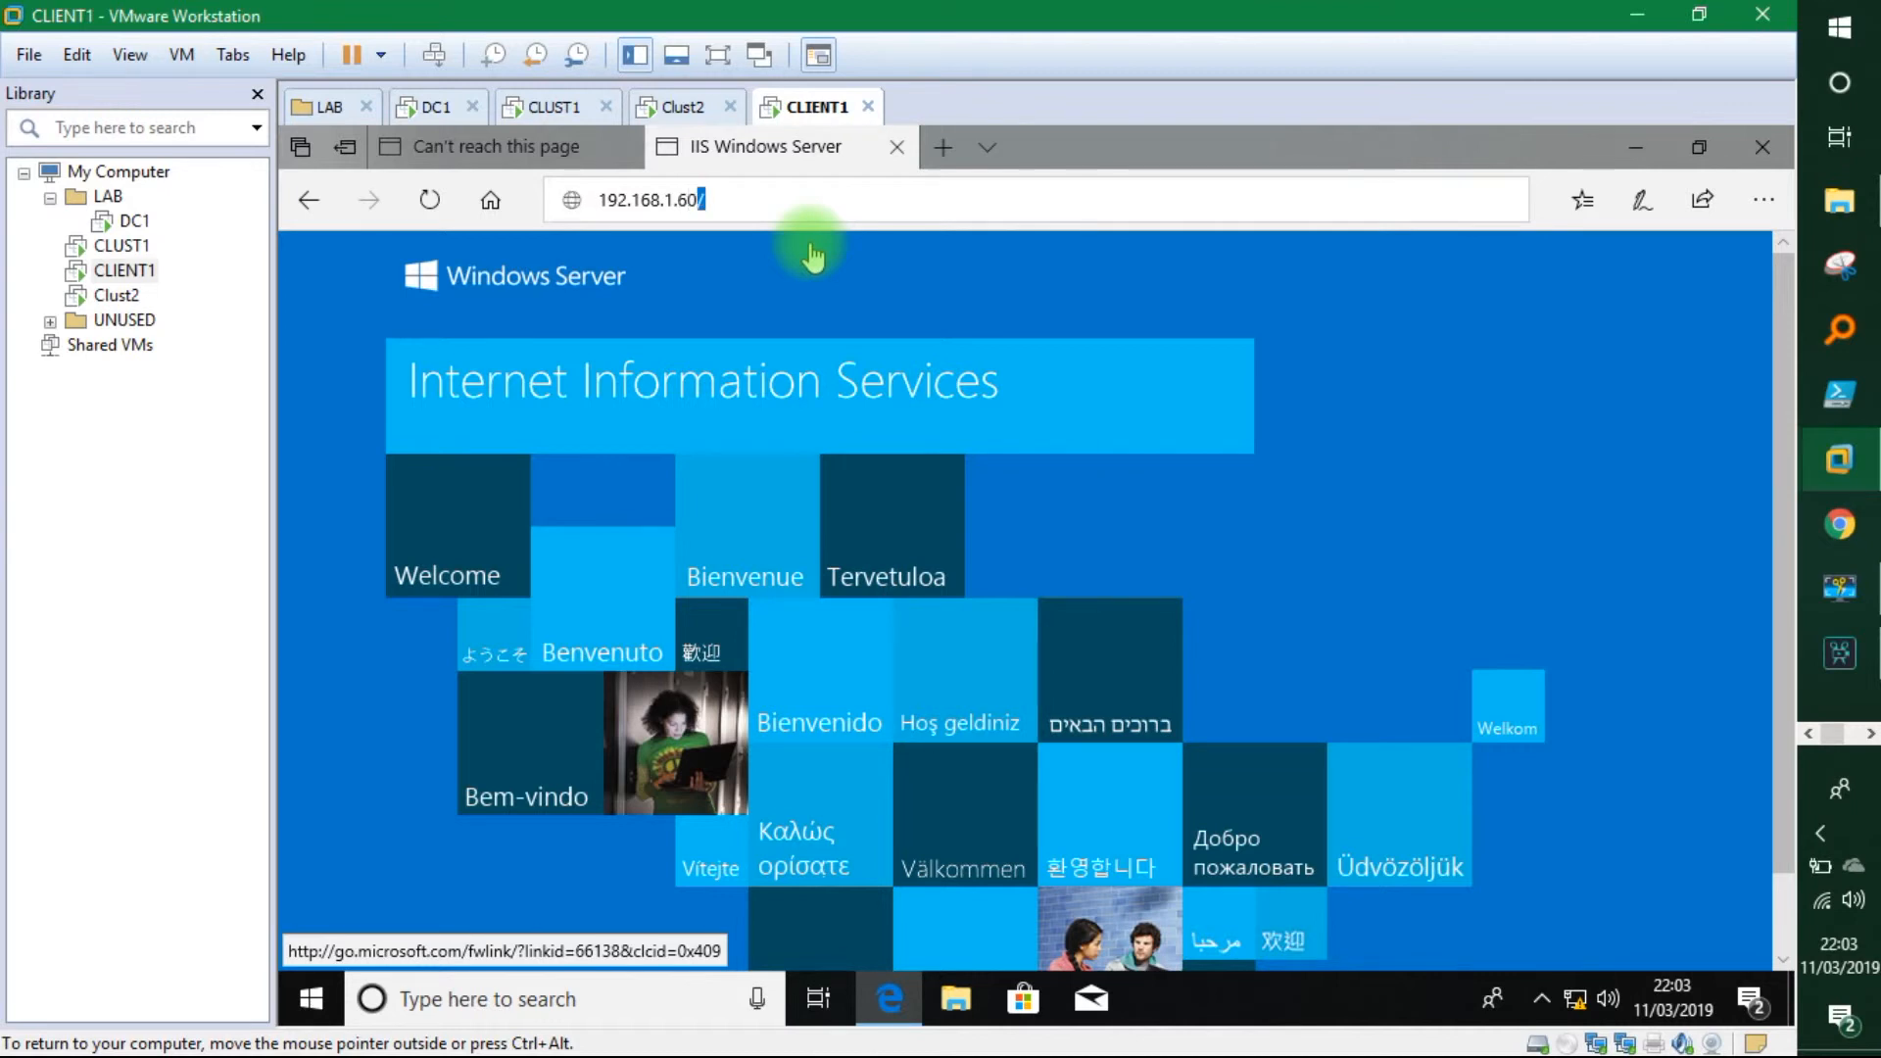
pyautogui.press('Return')
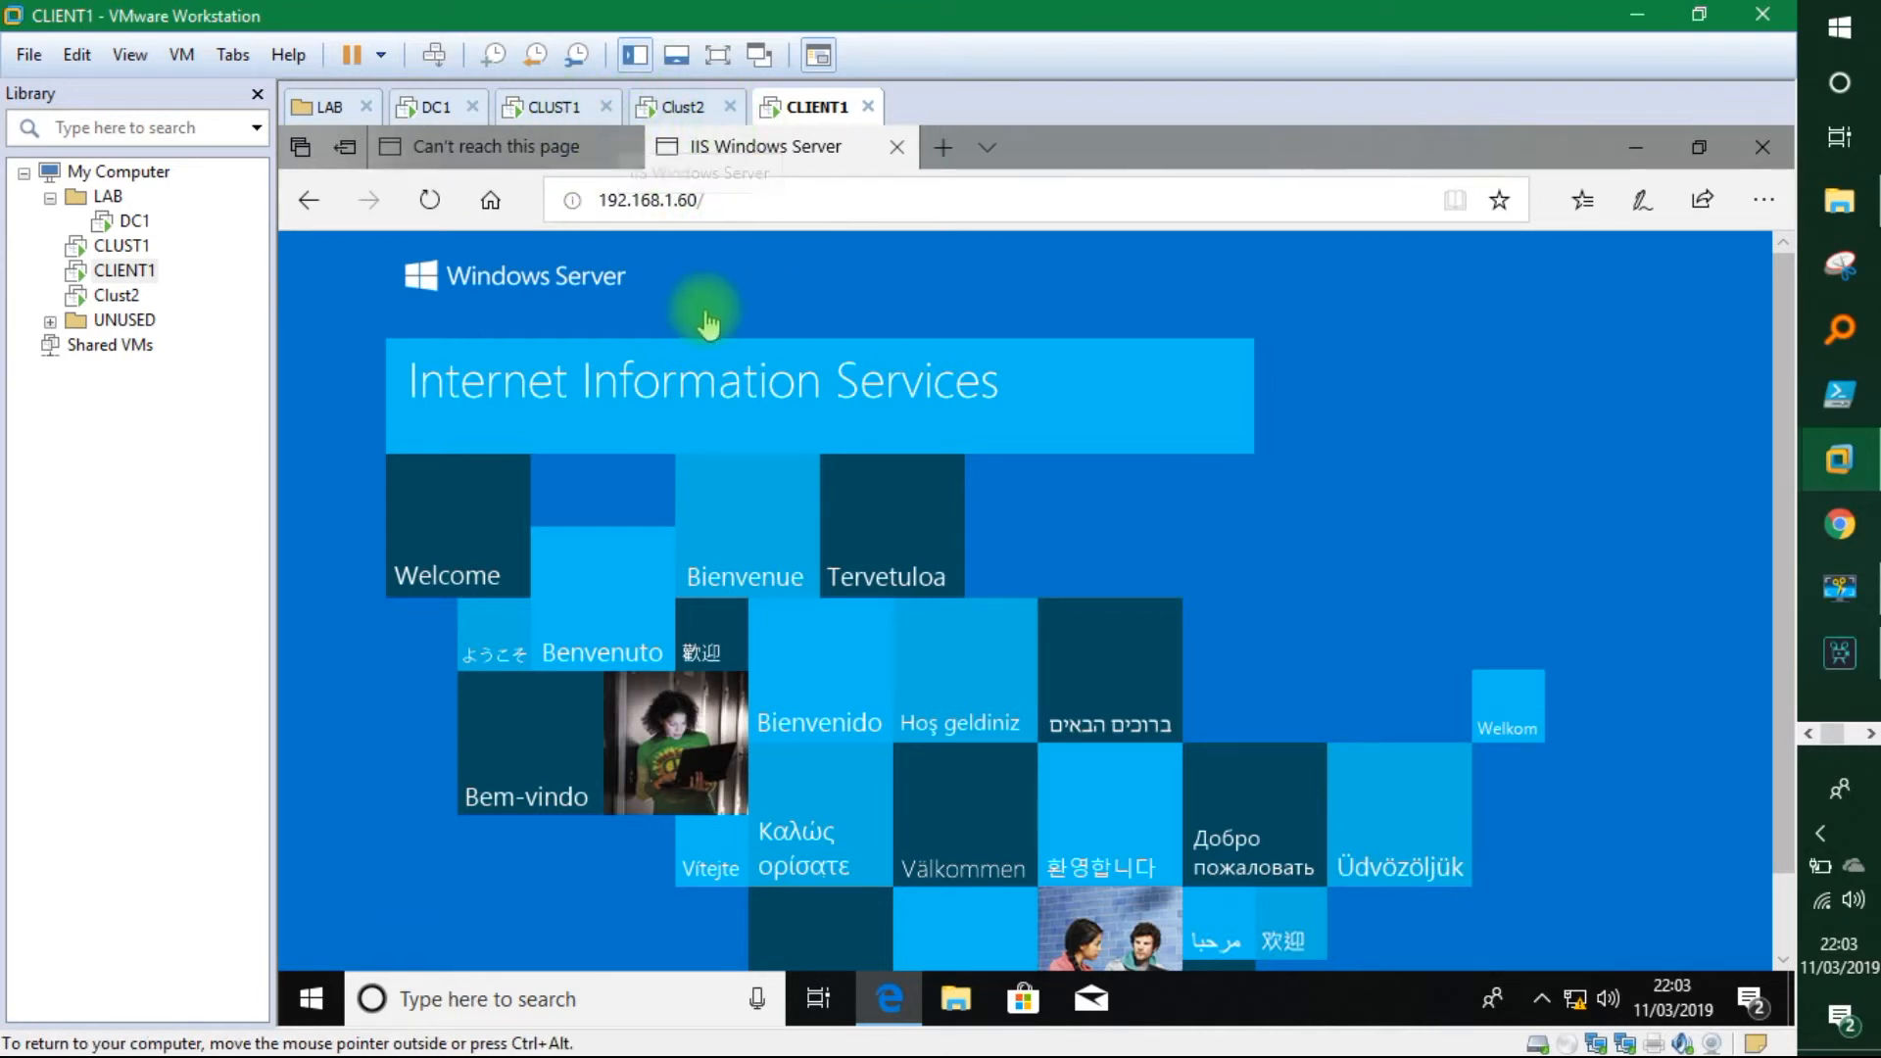
# On CLUST1, search for Paint and run it as administrator, approving the UAC prompt.
pyautogui.click(555, 113)
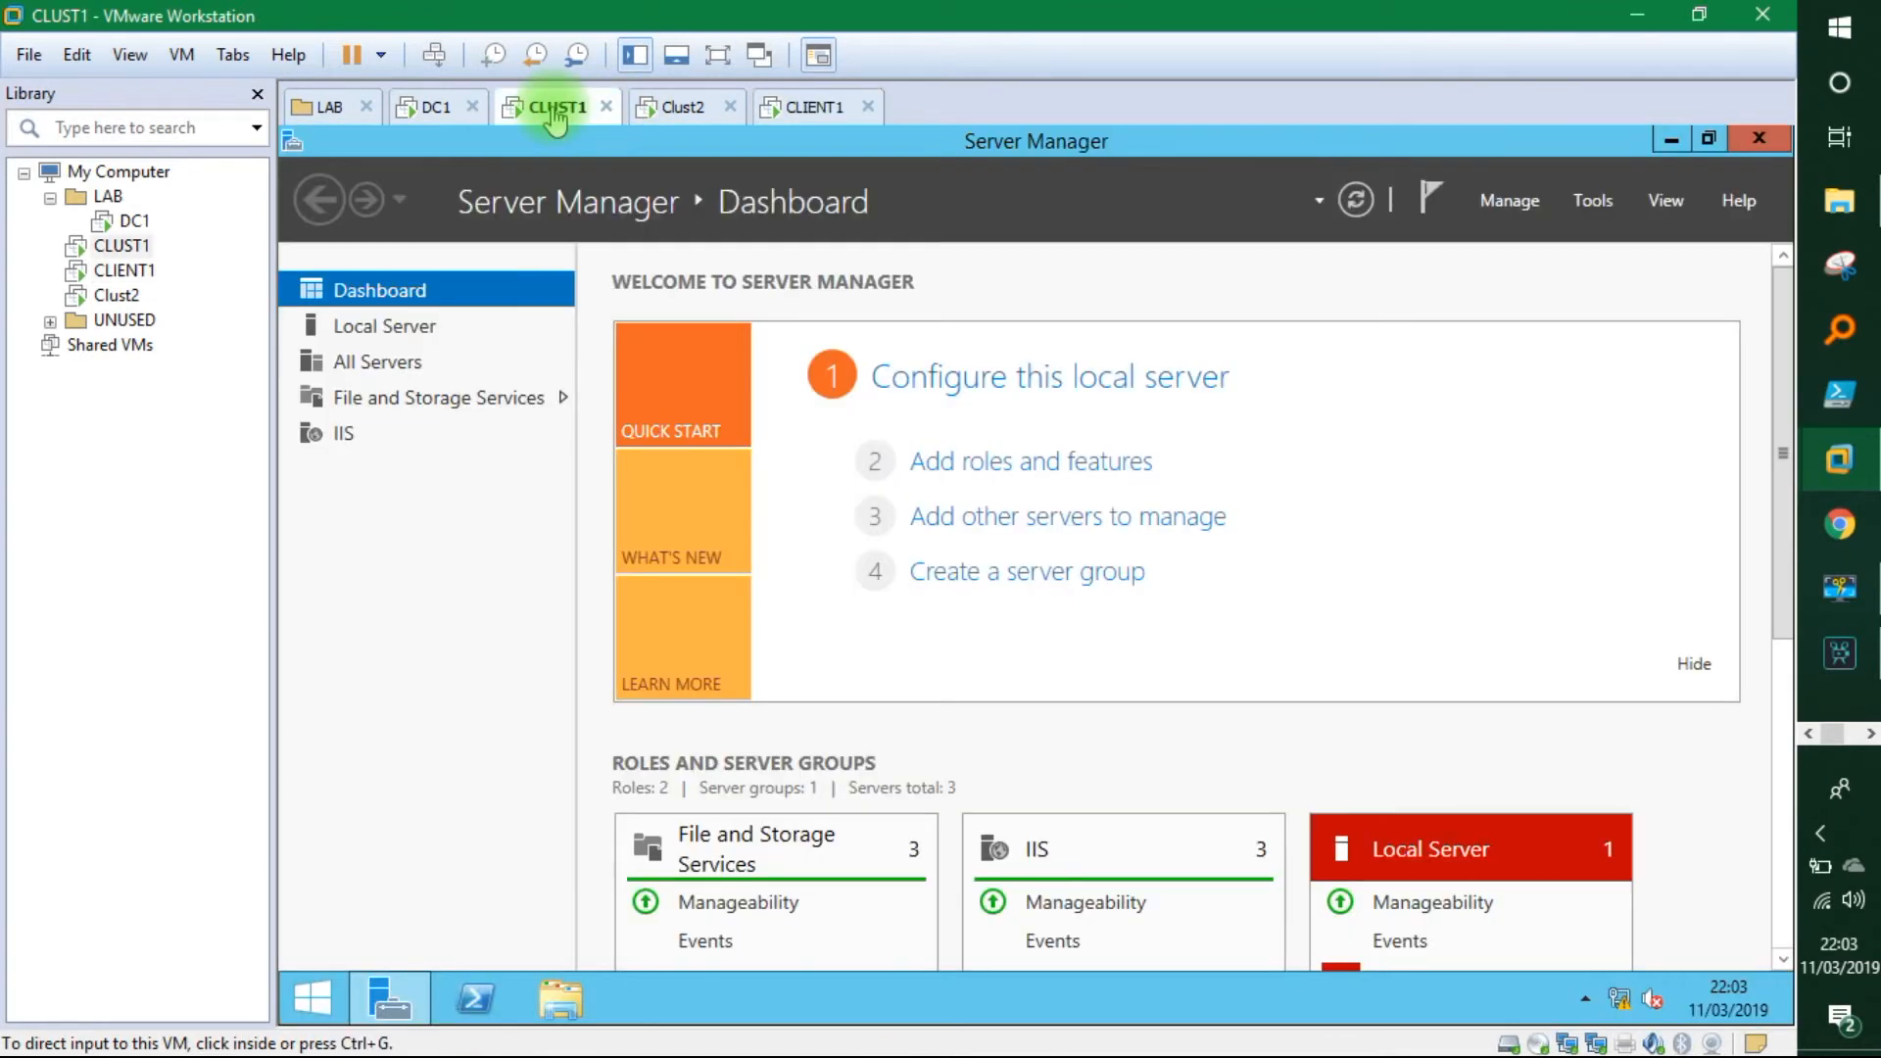
pyautogui.click(1588, 204)
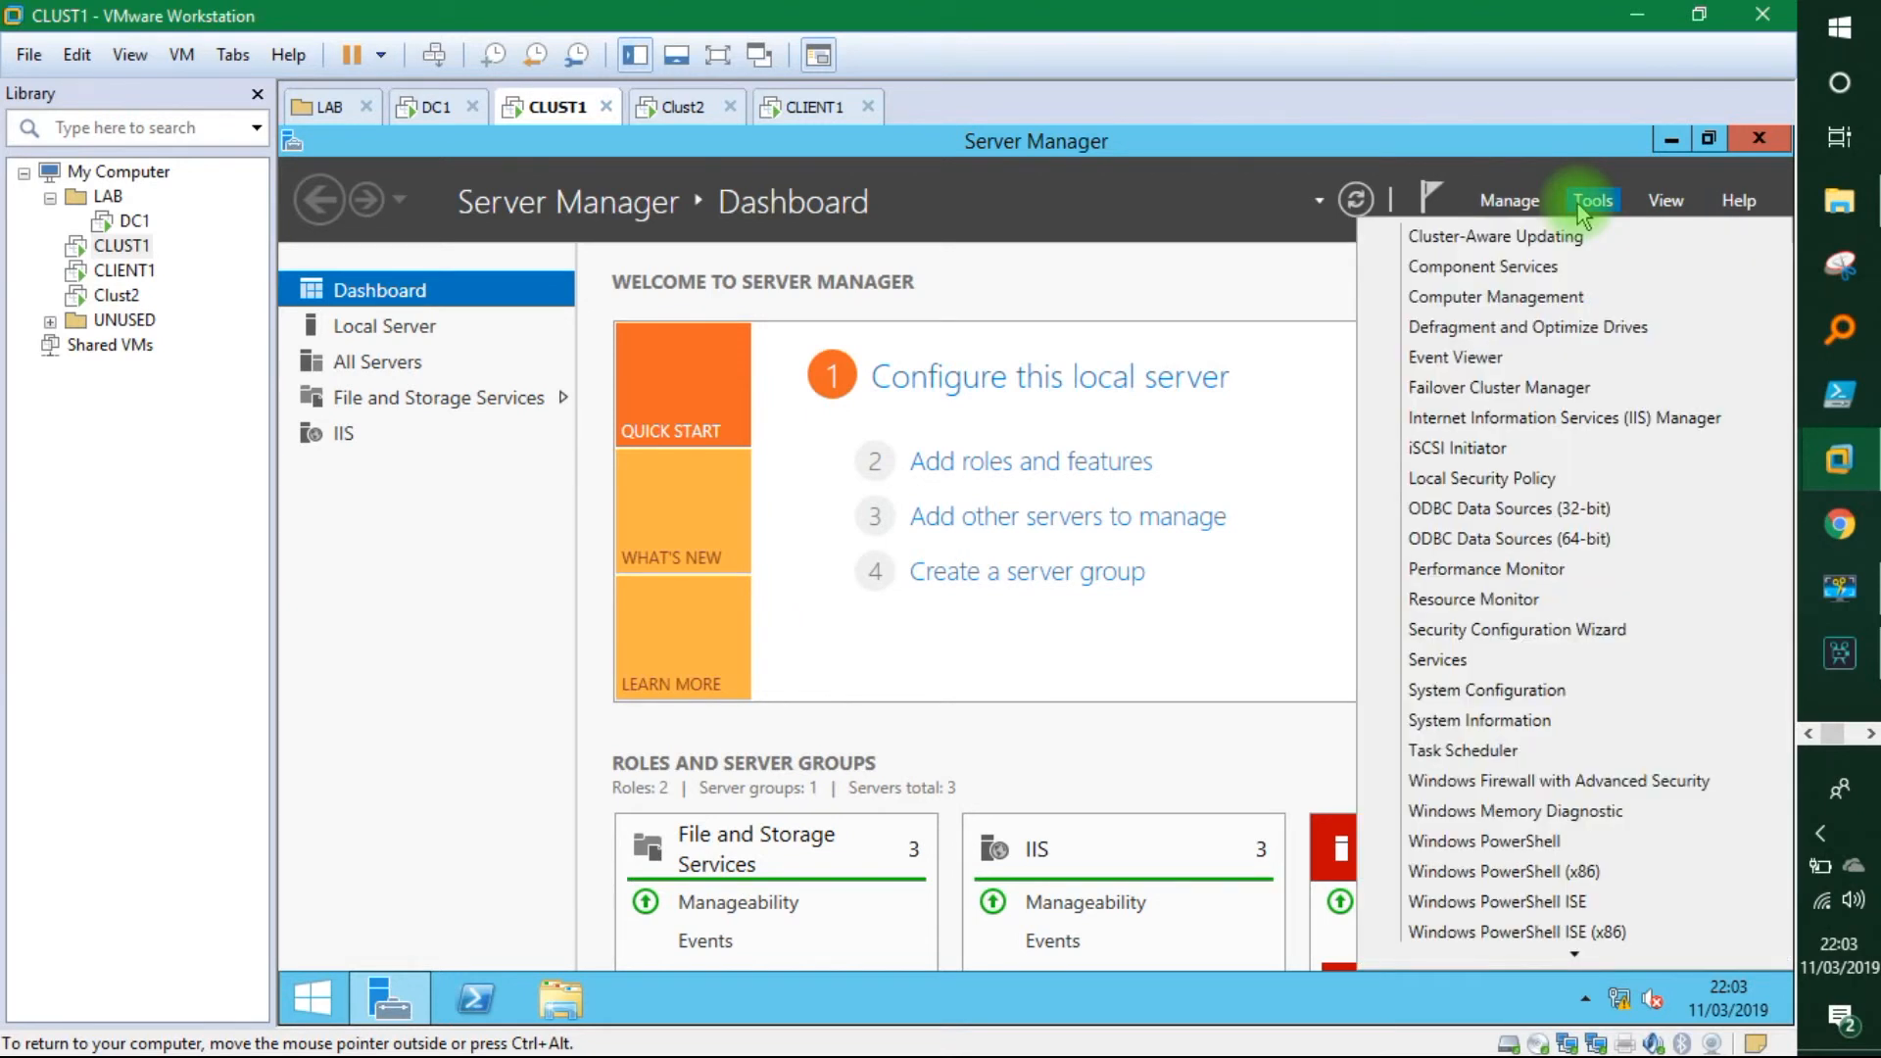
pyautogui.click(309, 999)
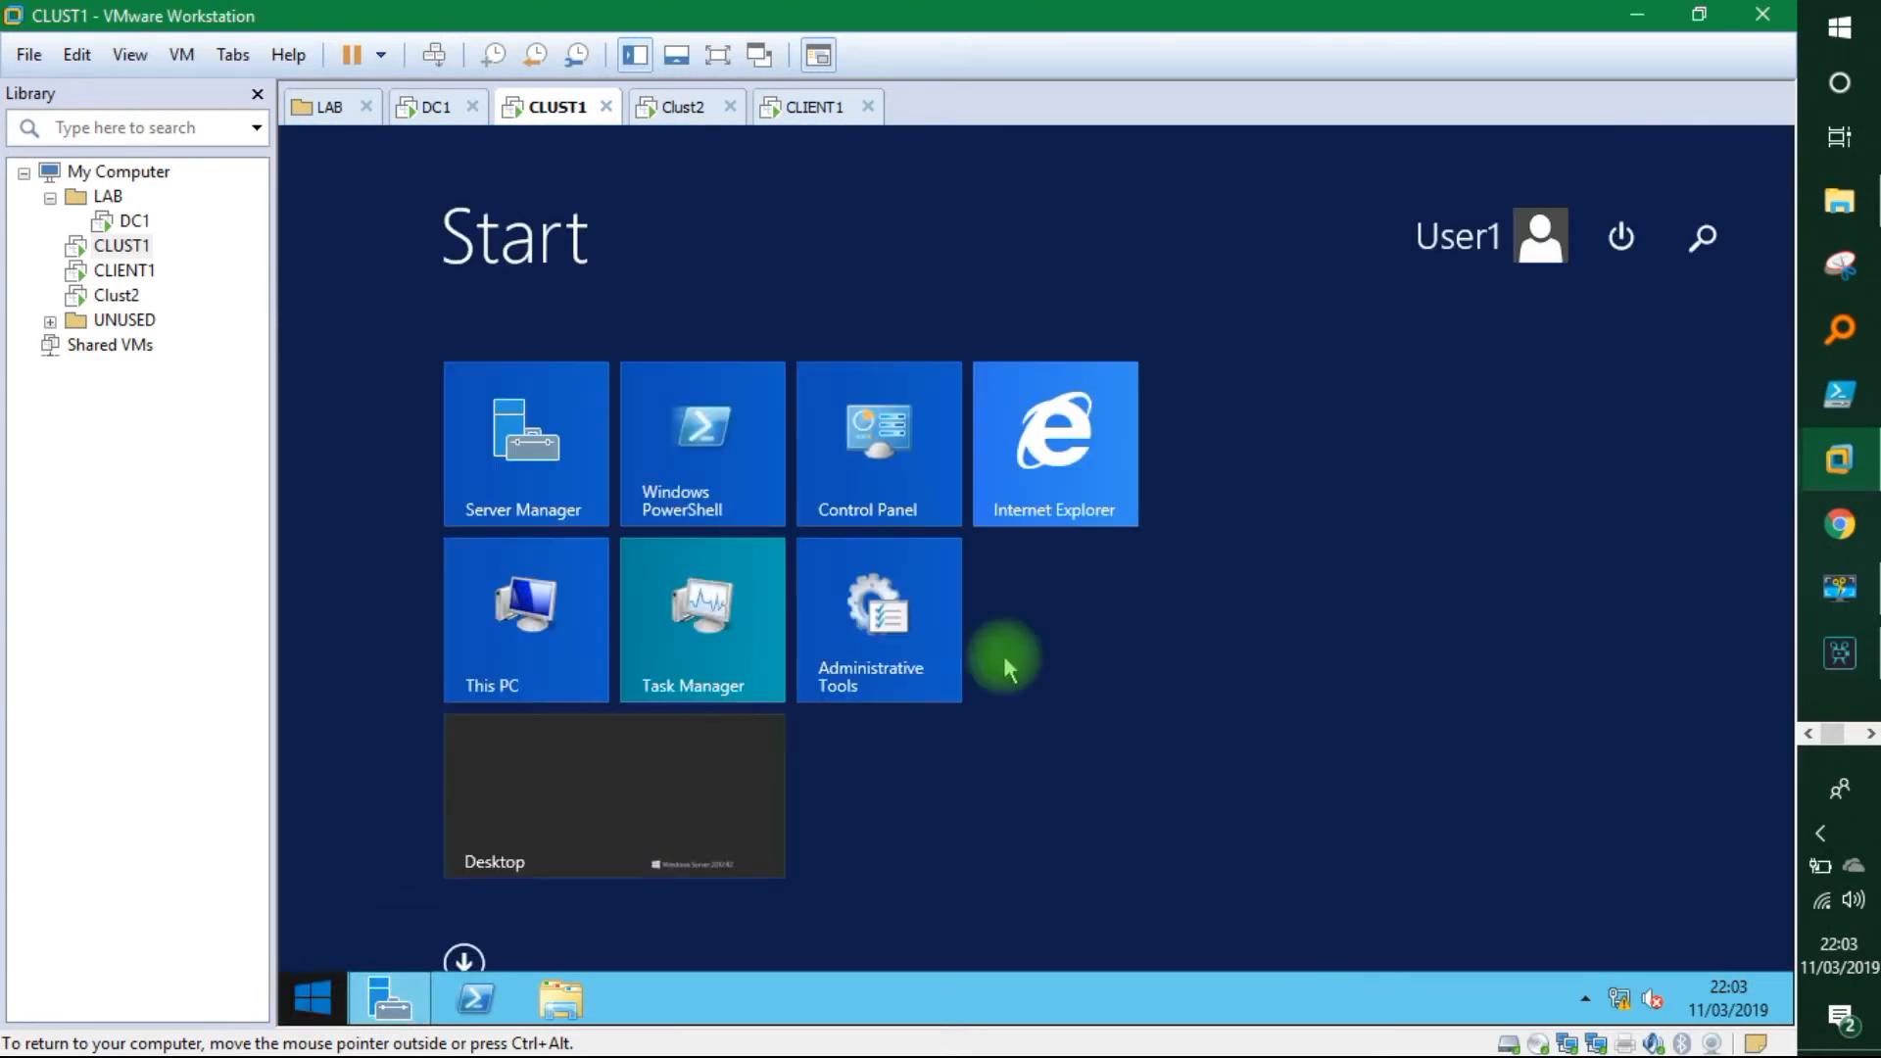
pyautogui.click(1706, 245)
pyautogui.write('paint')
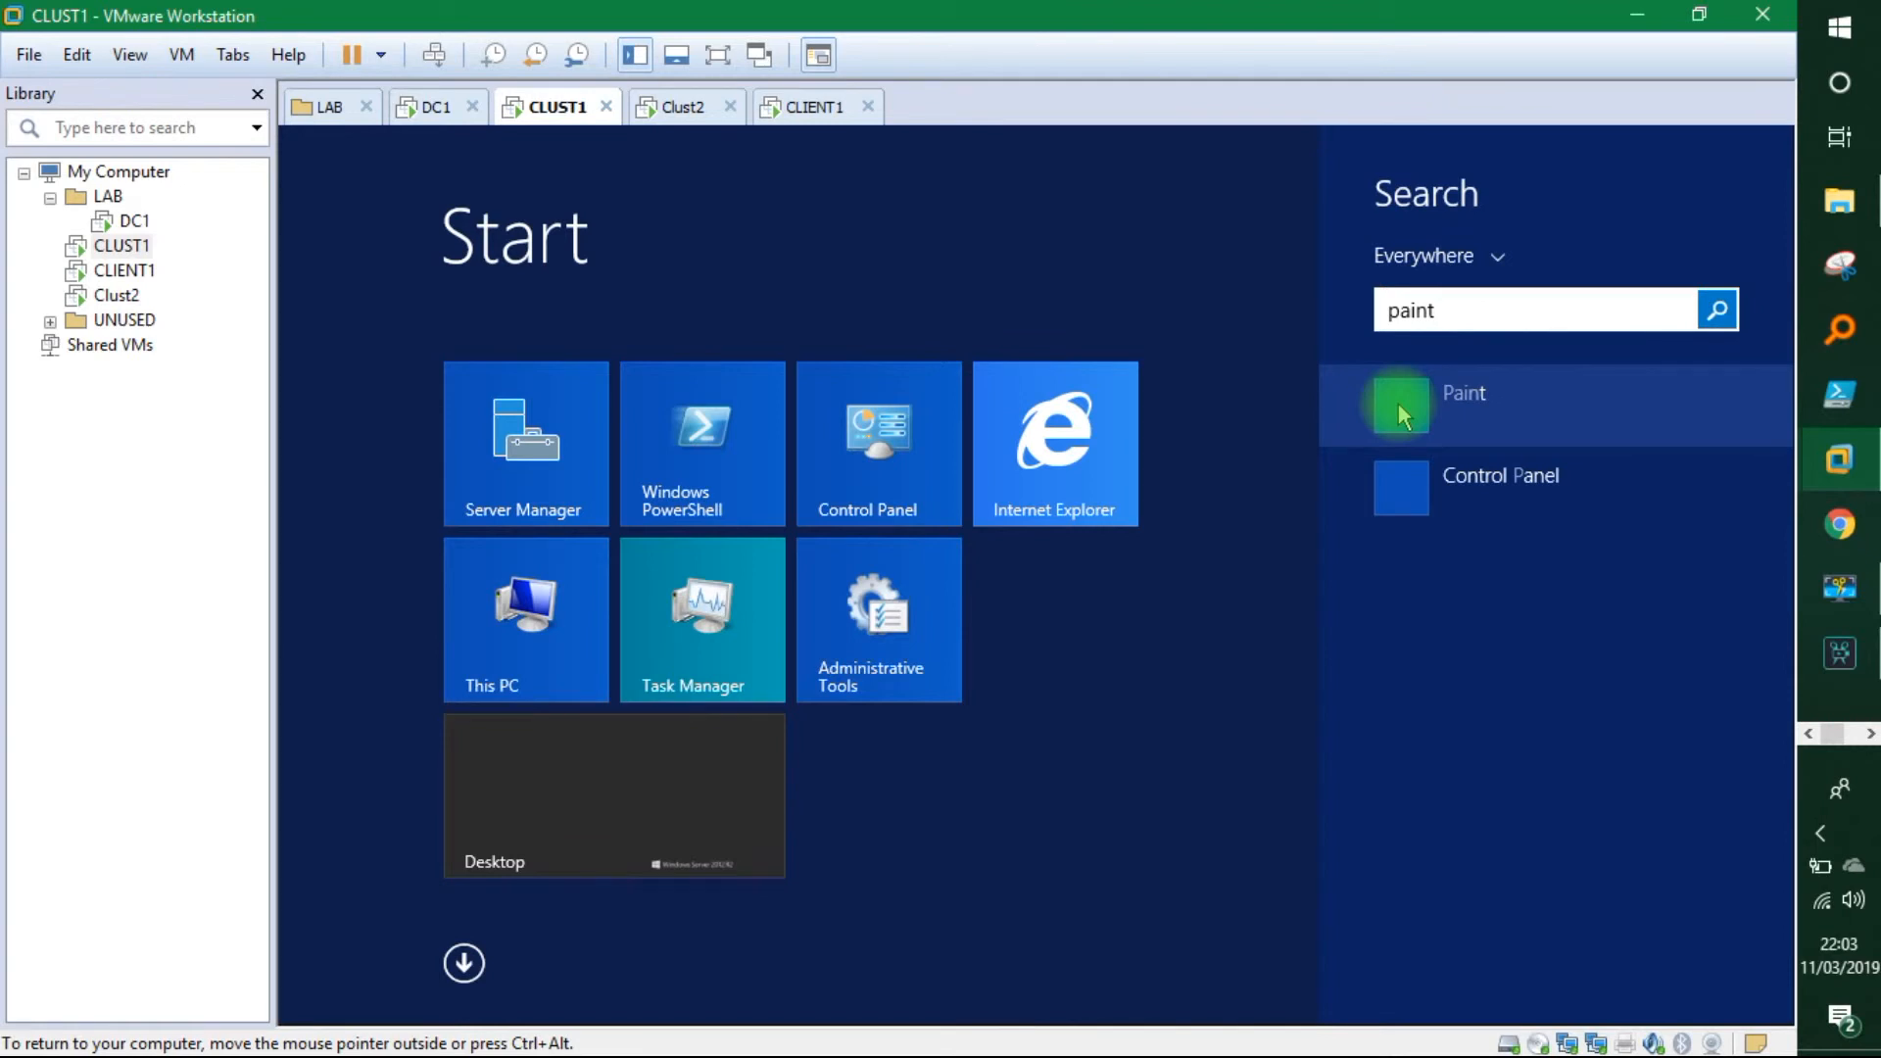
pyautogui.rightClick(1397, 403)
pyautogui.click(1430, 622)
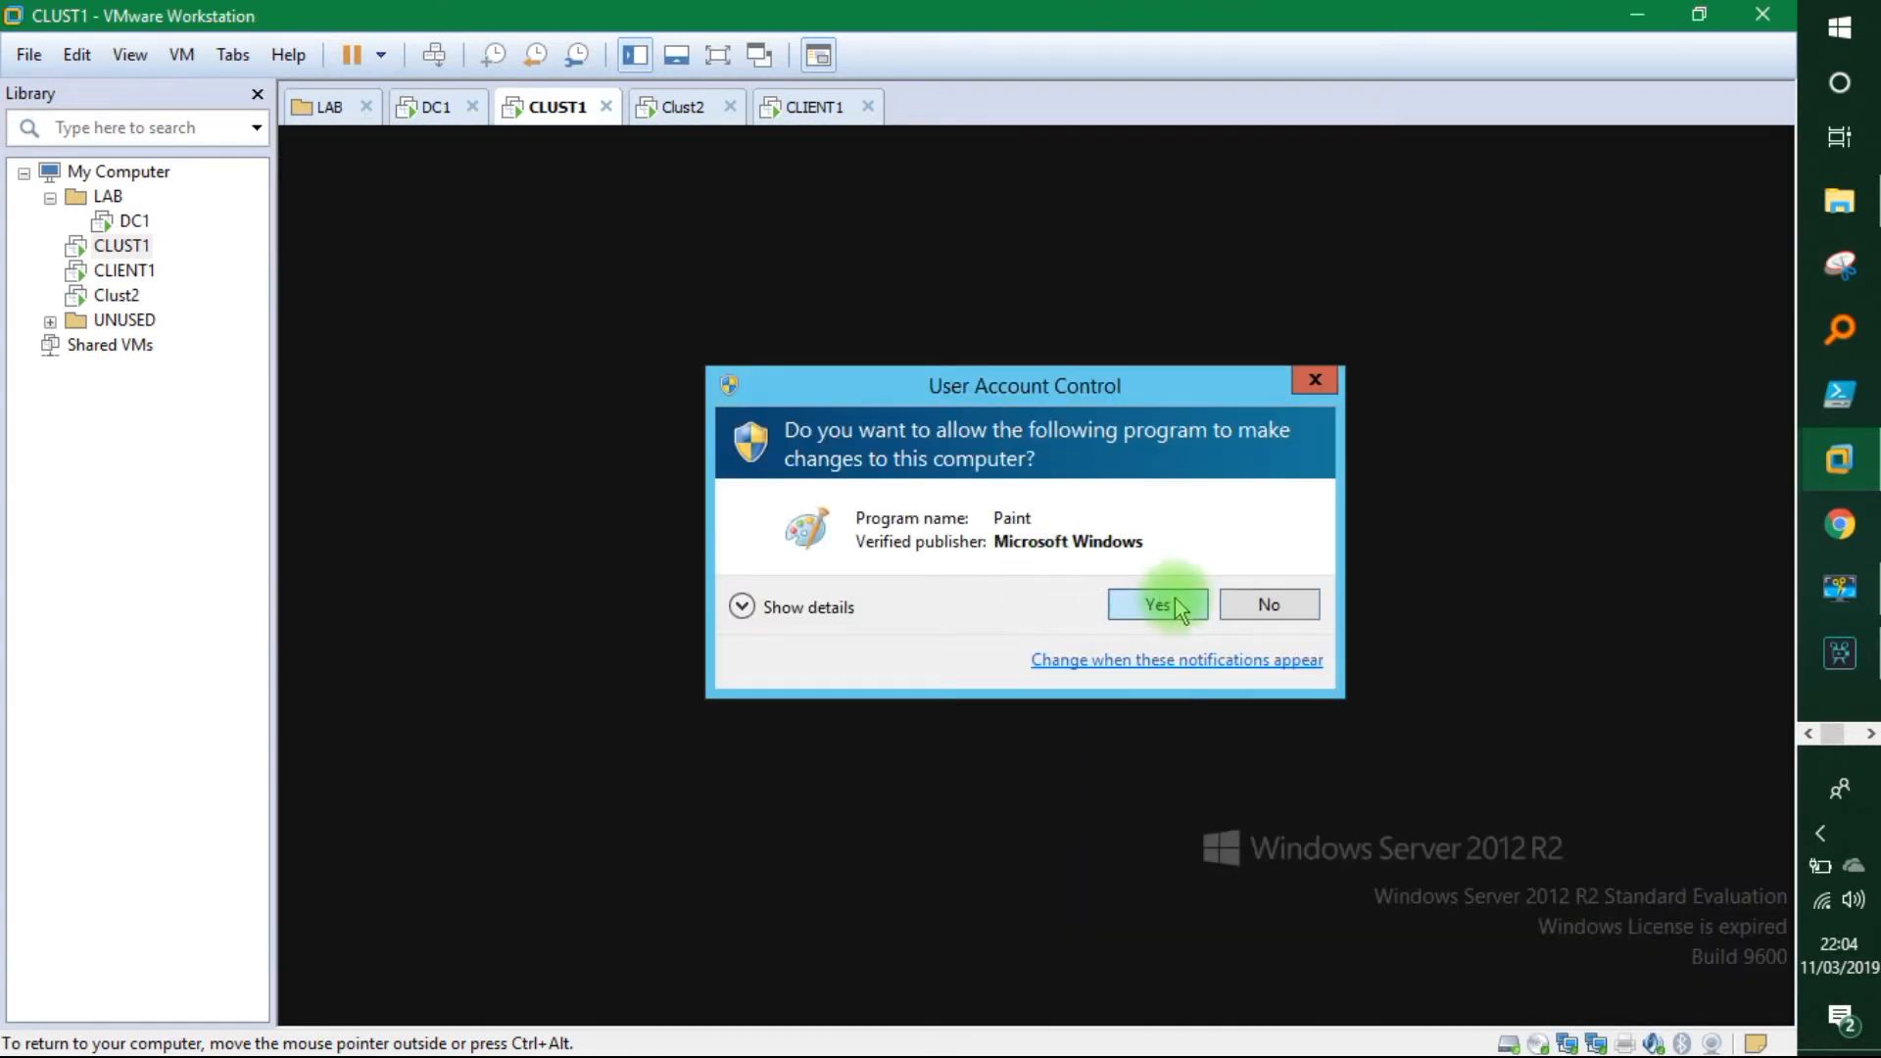
pyautogui.click(1158, 604)
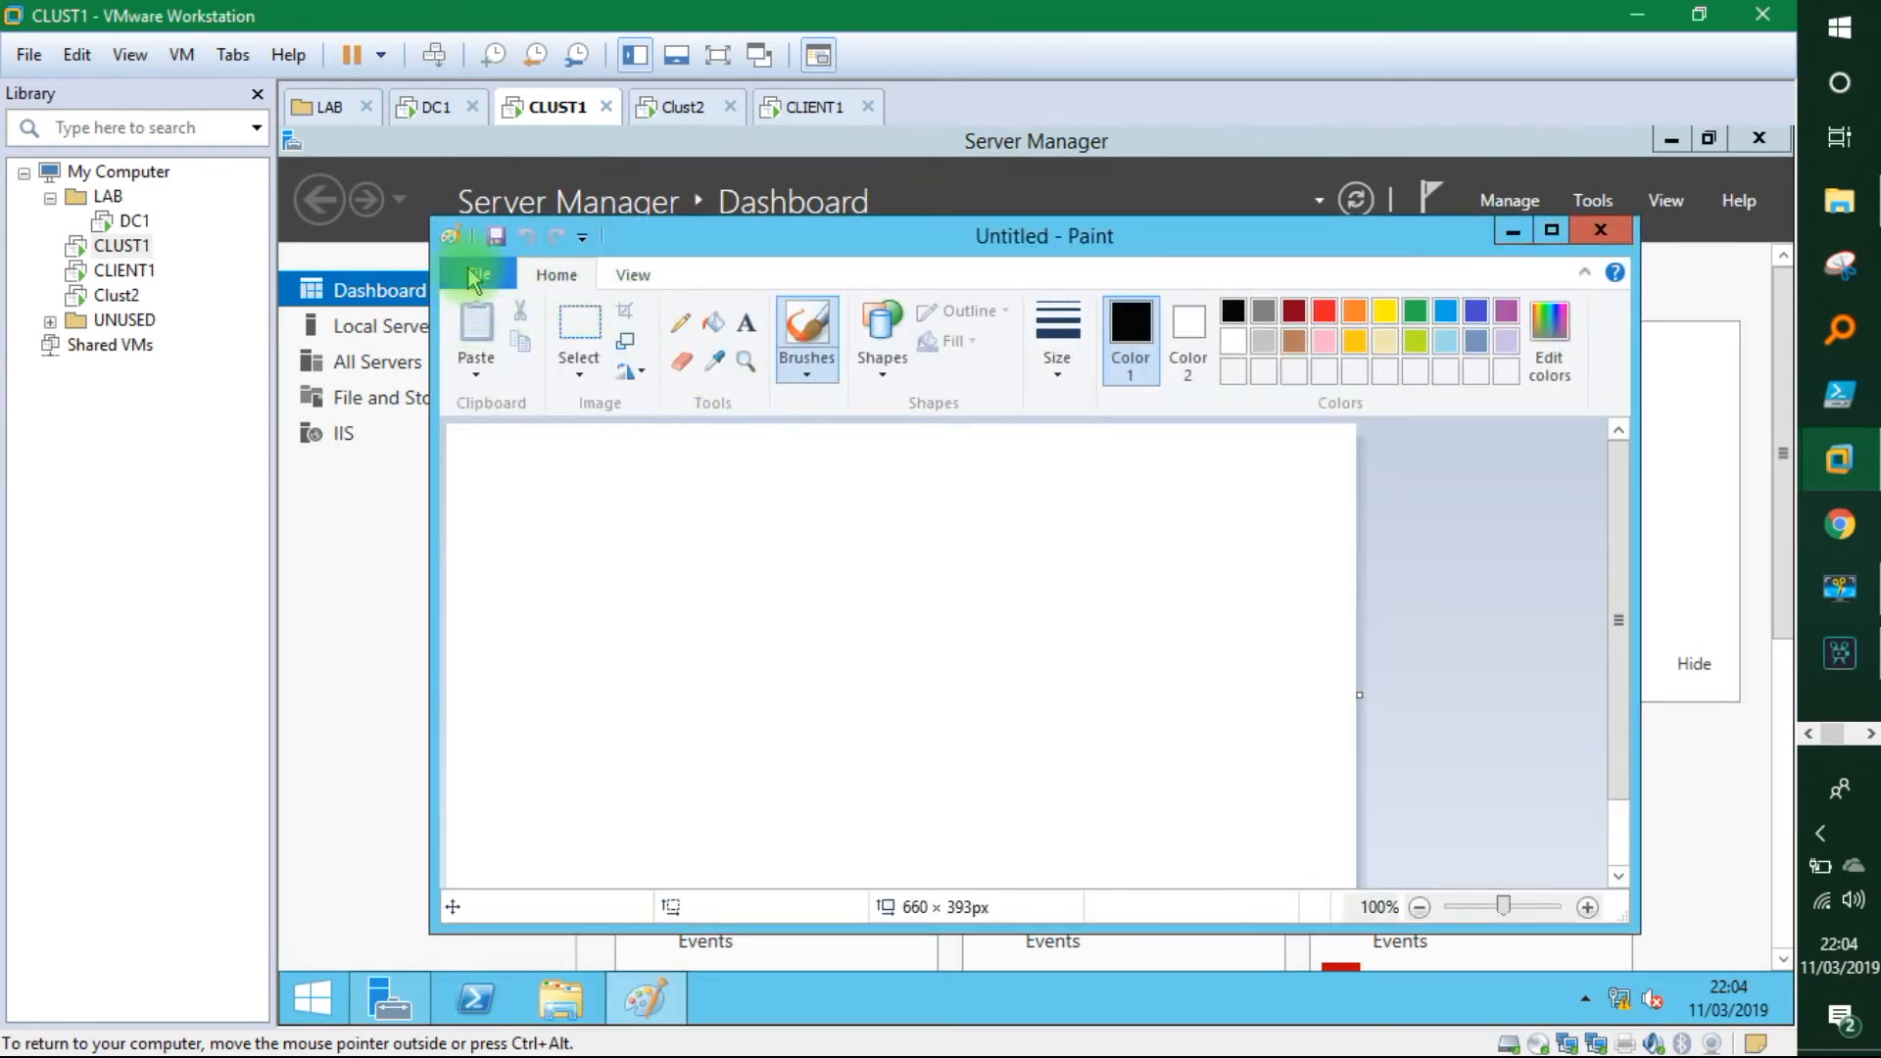
# Open the iis-85 image from C:\inetpub\wwwroot in Paint.
pyautogui.click(474, 279)
pyautogui.click(500, 378)
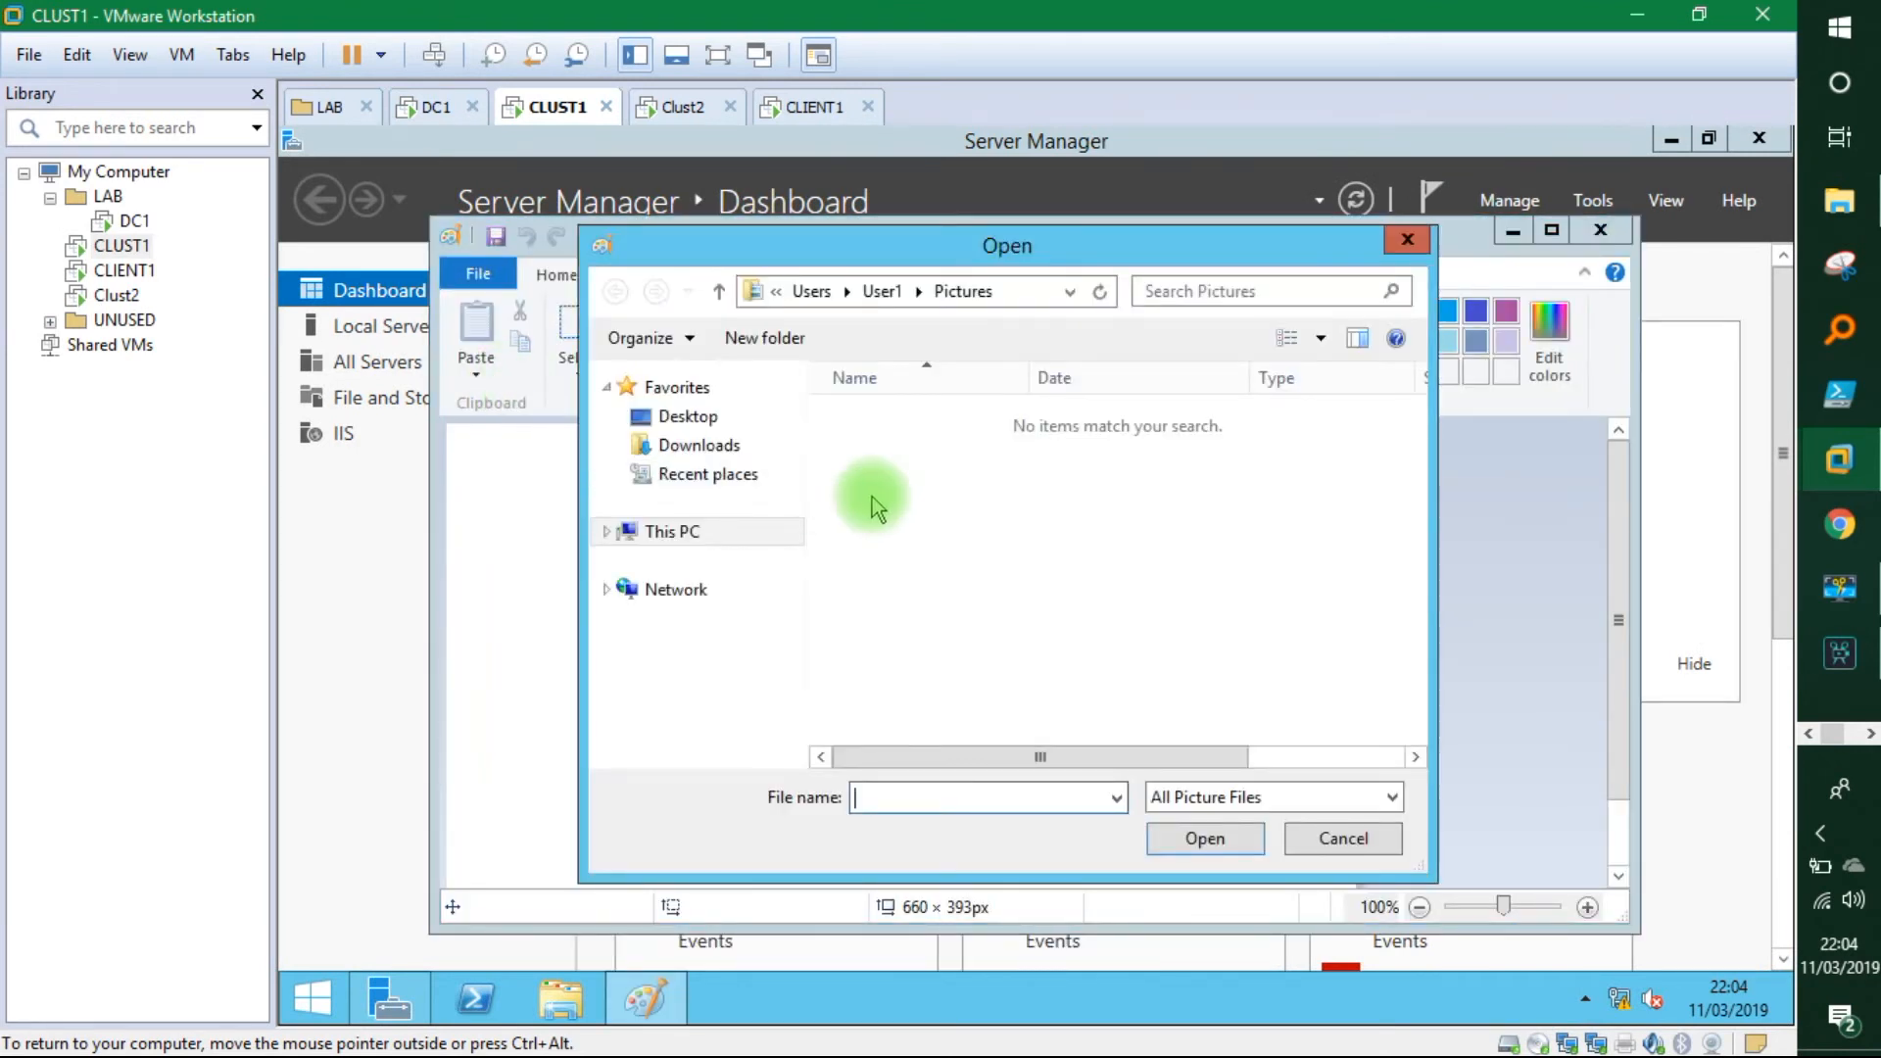
pyautogui.click(705, 538)
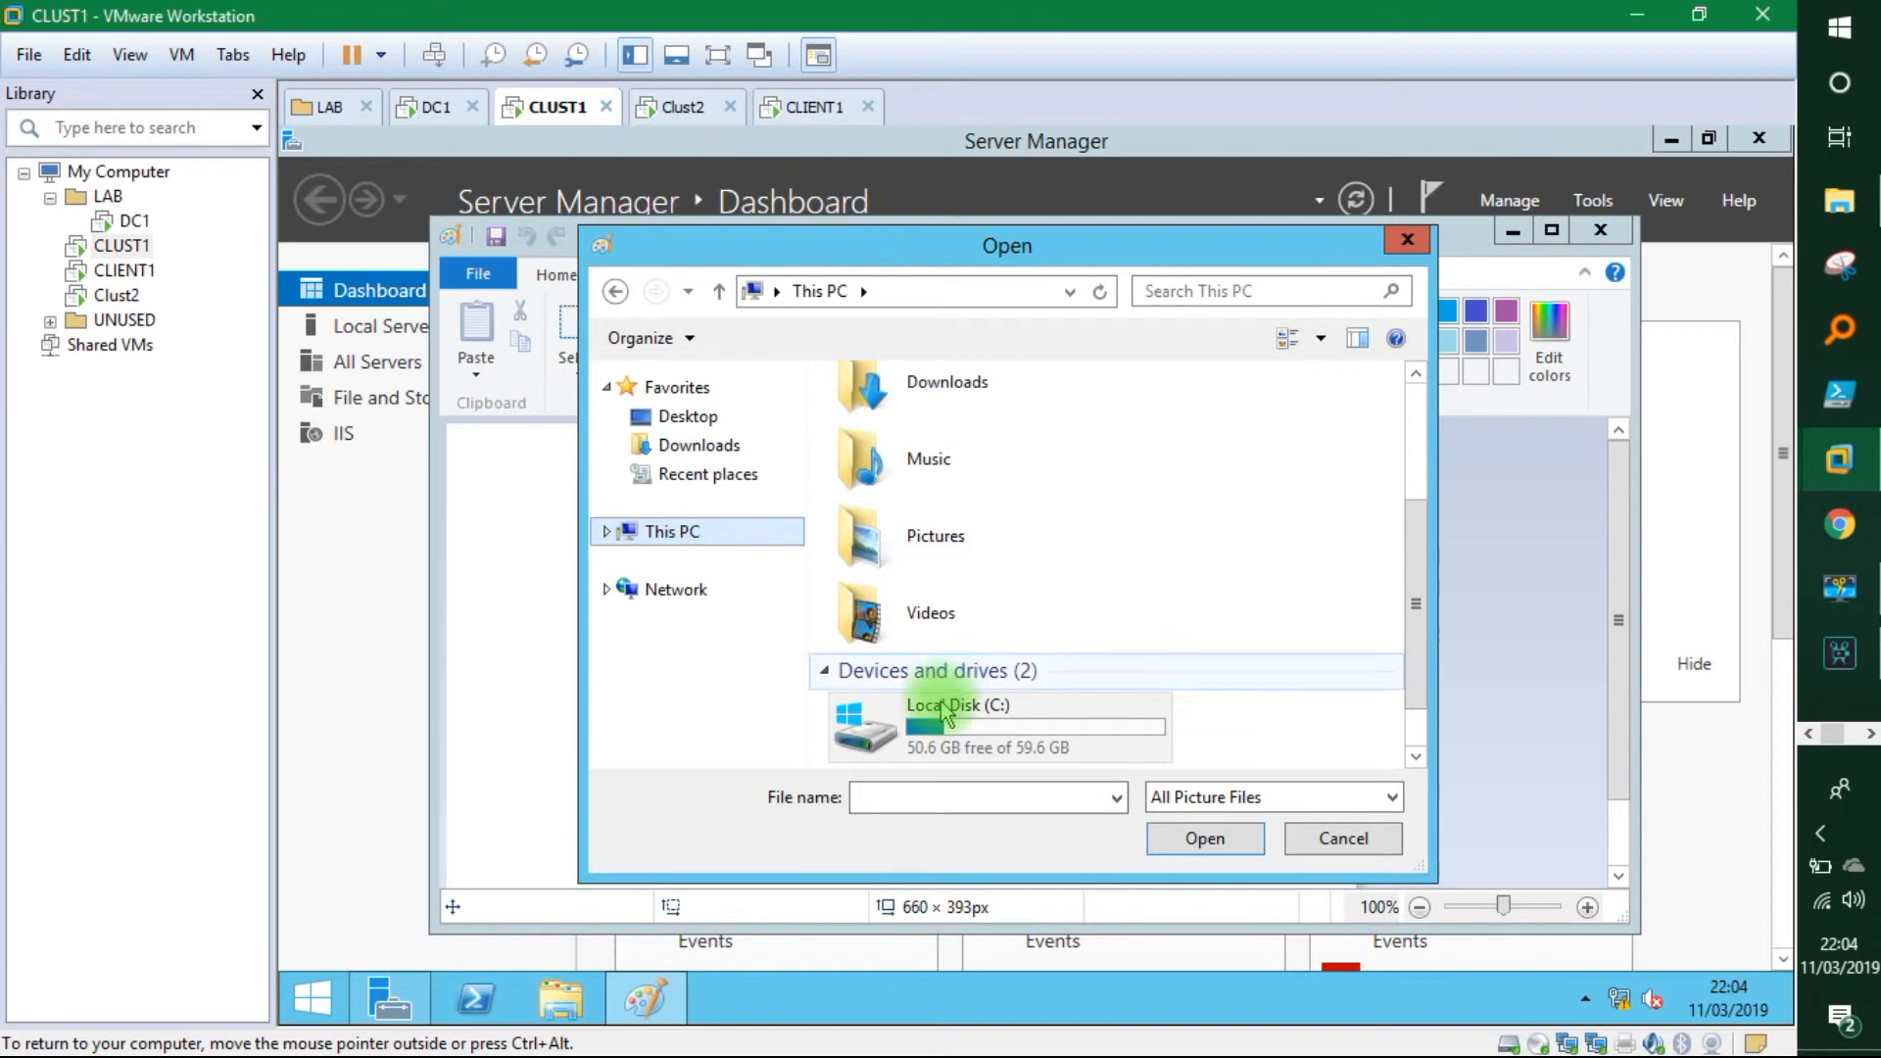
pyautogui.doubleClick(911, 704)
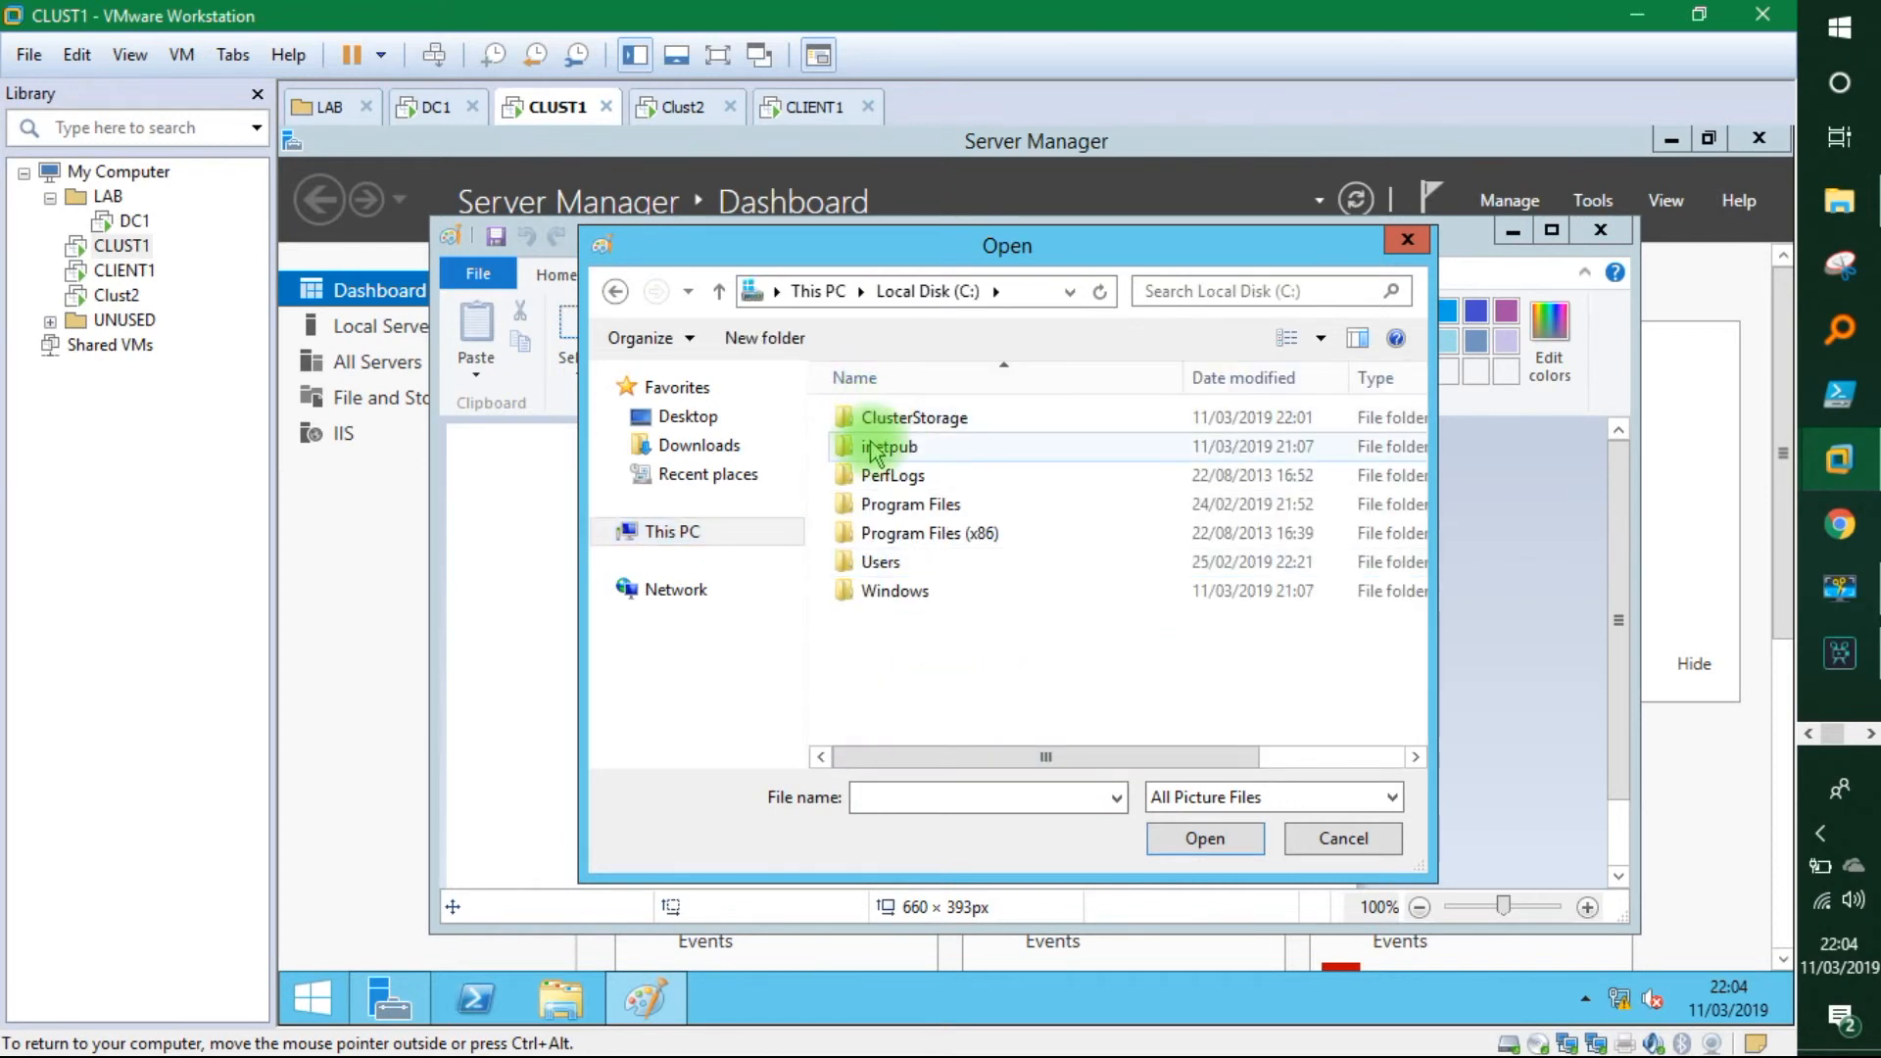
pyautogui.doubleClick(881, 447)
pyautogui.doubleClick(879, 535)
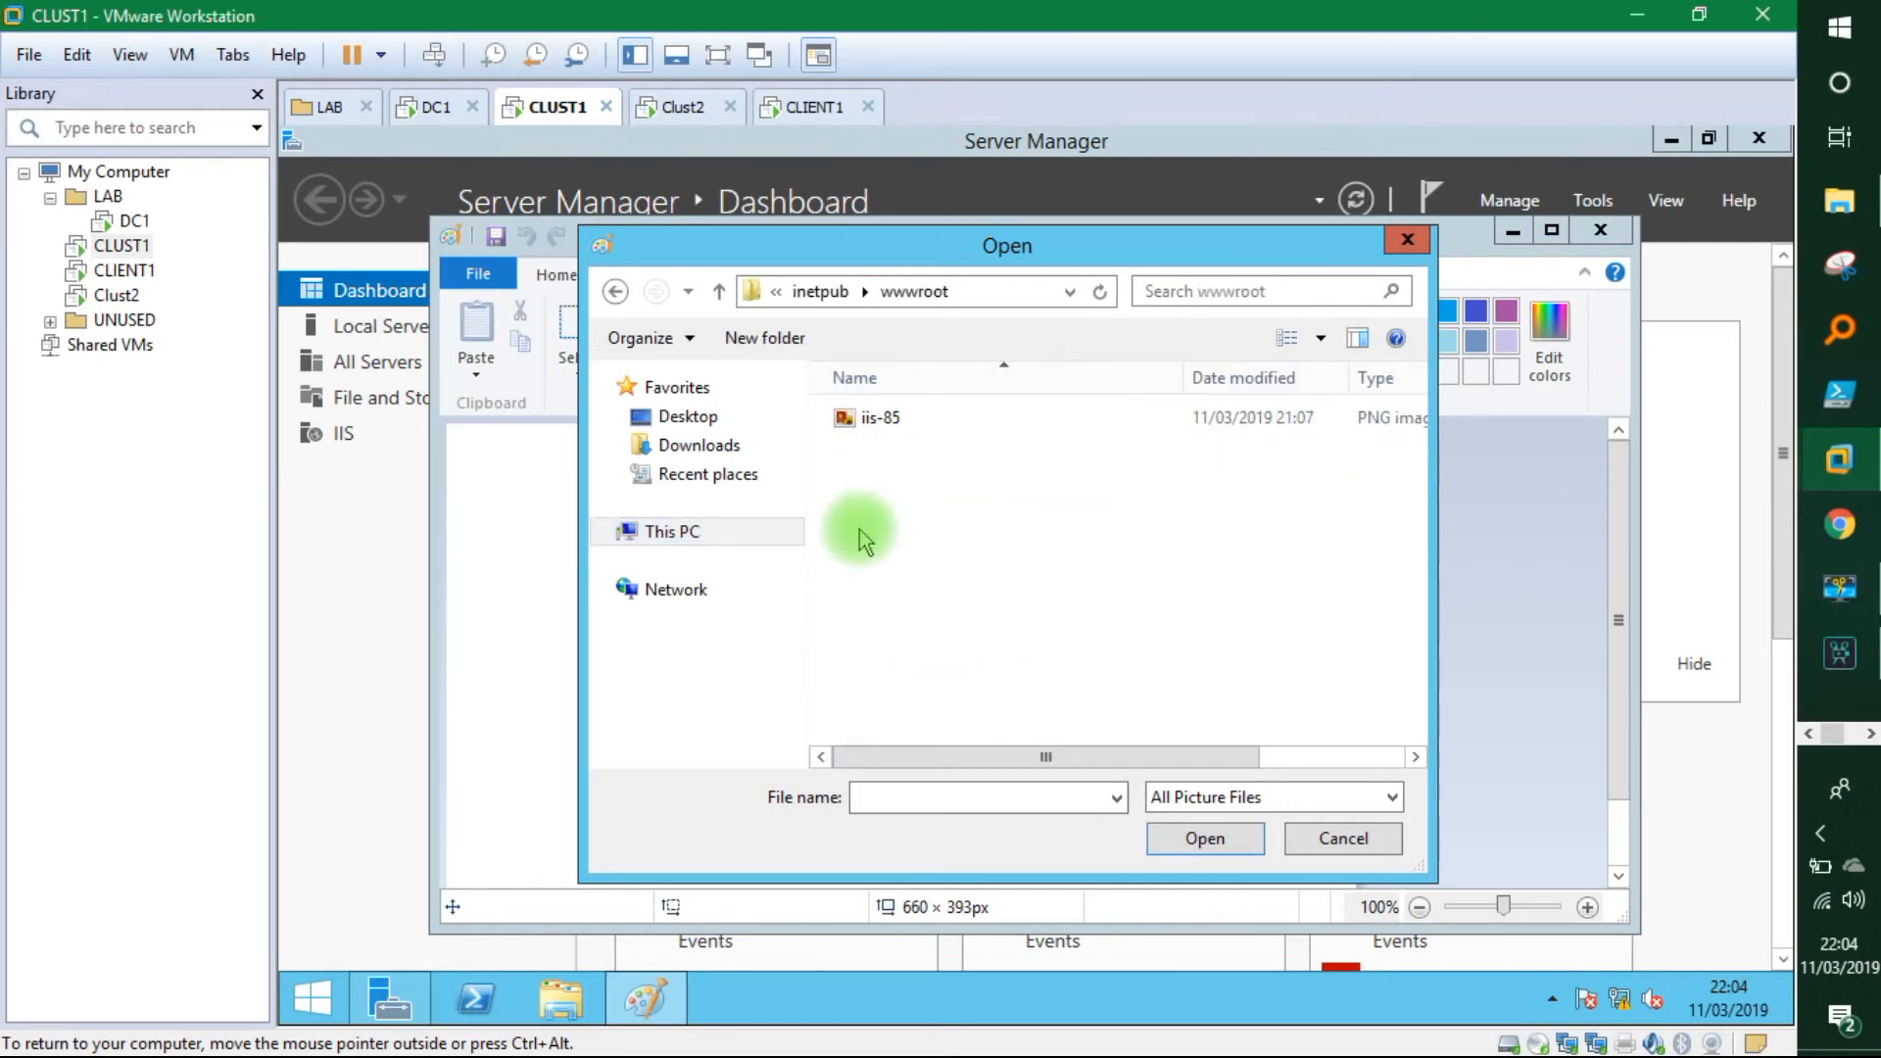
pyautogui.doubleClick(878, 418)
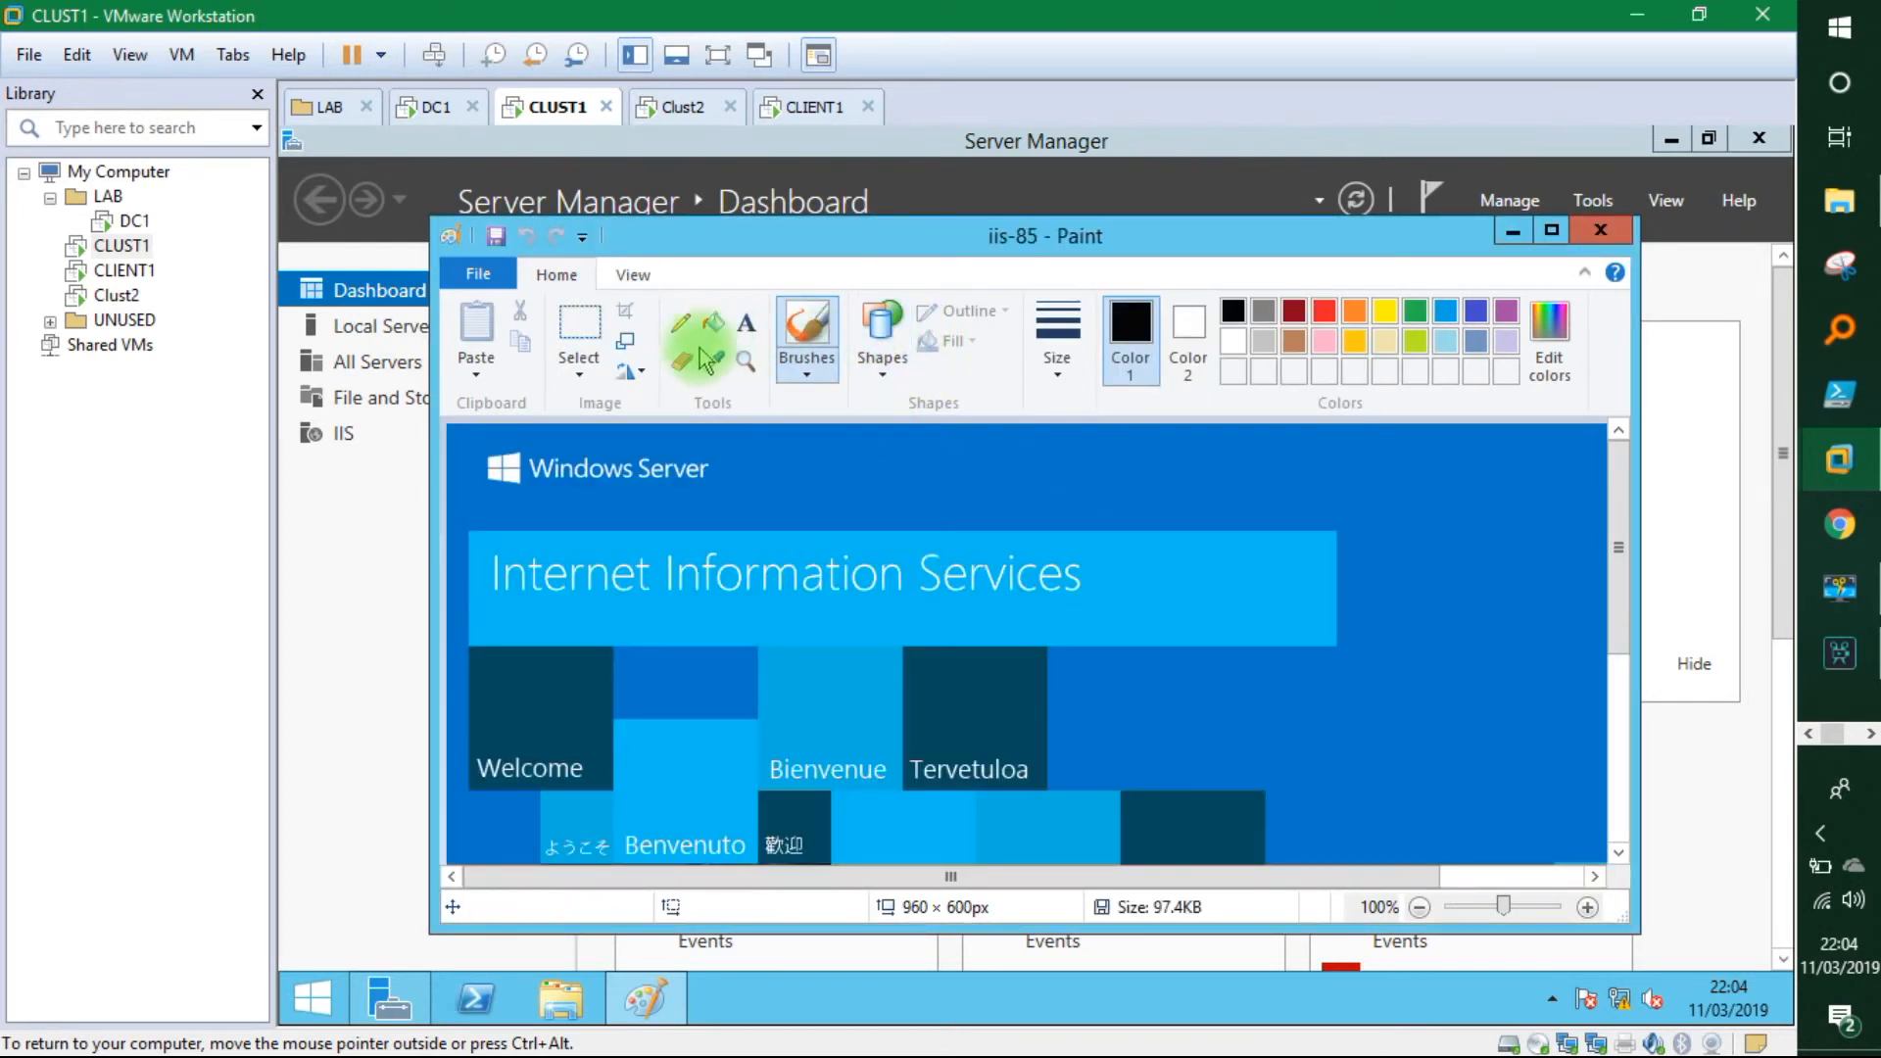
# Fill the image's dark-blue background with black, then bring up CLIENT1's browser.
pyautogui.click(1174, 480)
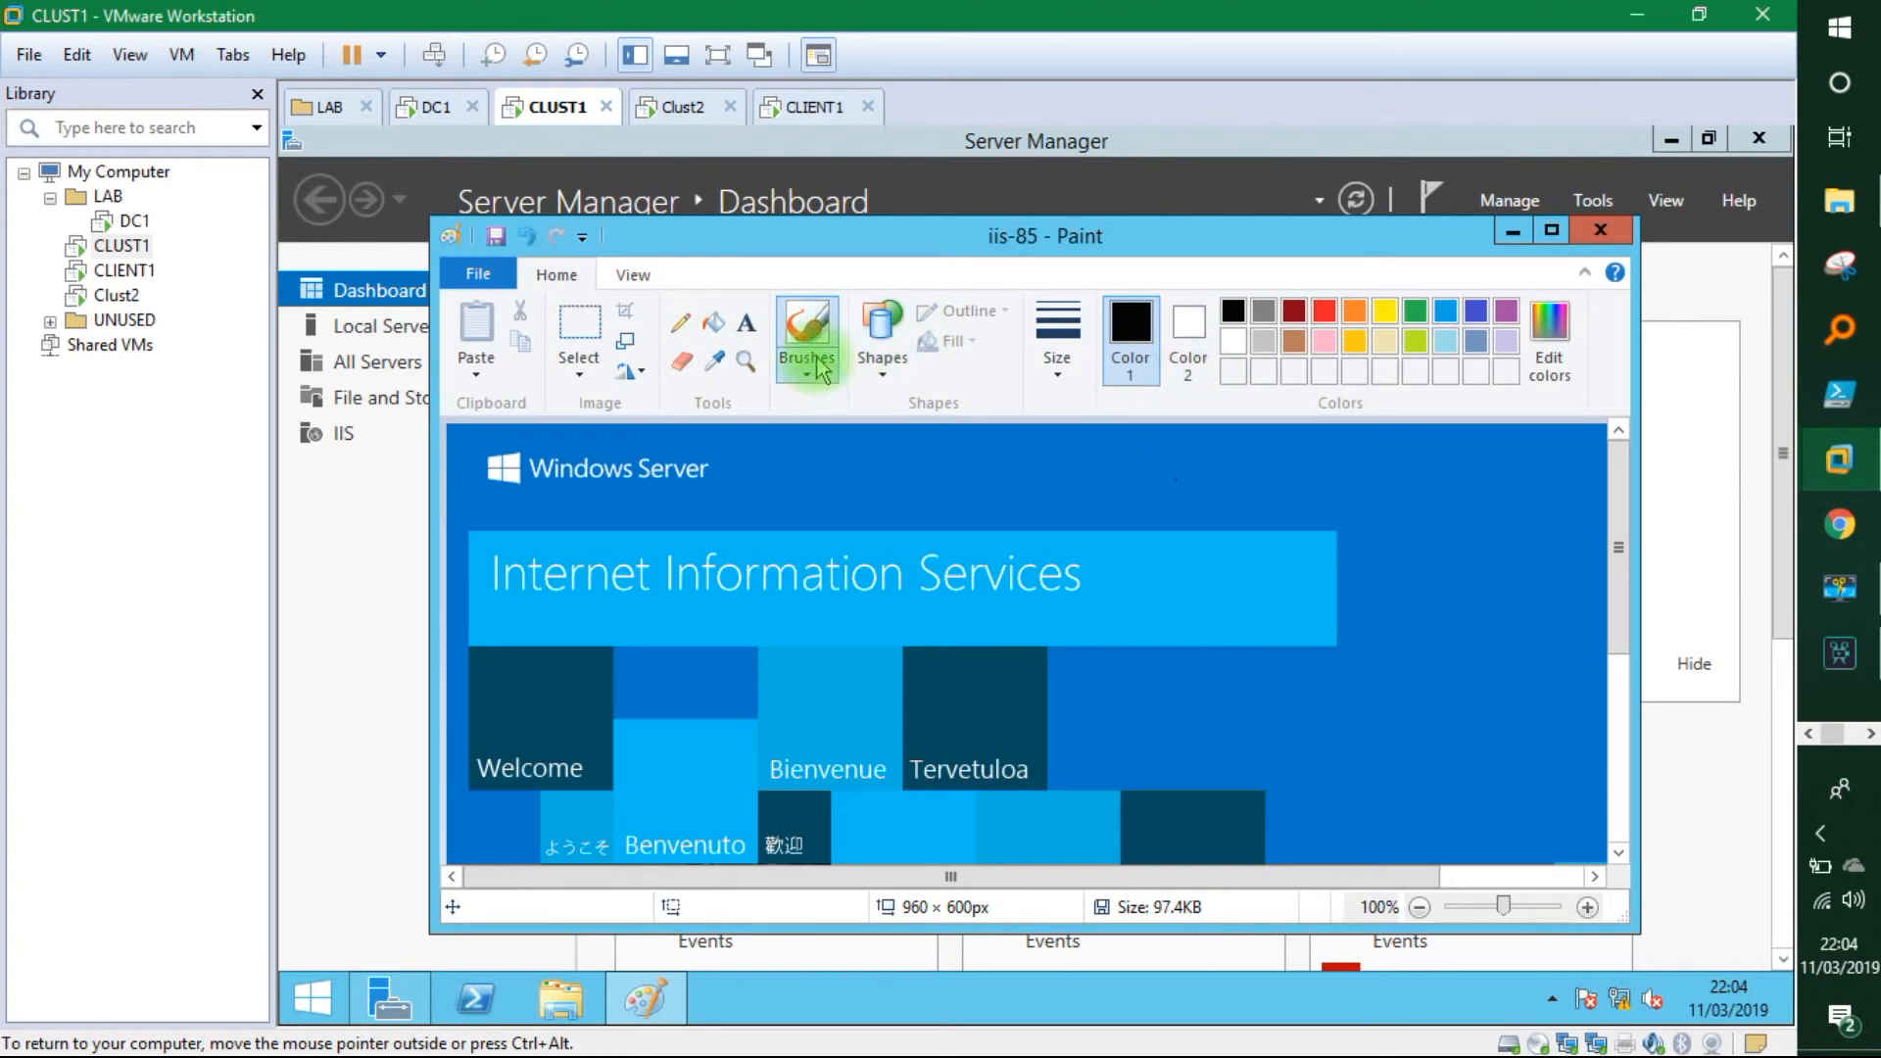
pyautogui.click(721, 331)
pyautogui.click(1399, 518)
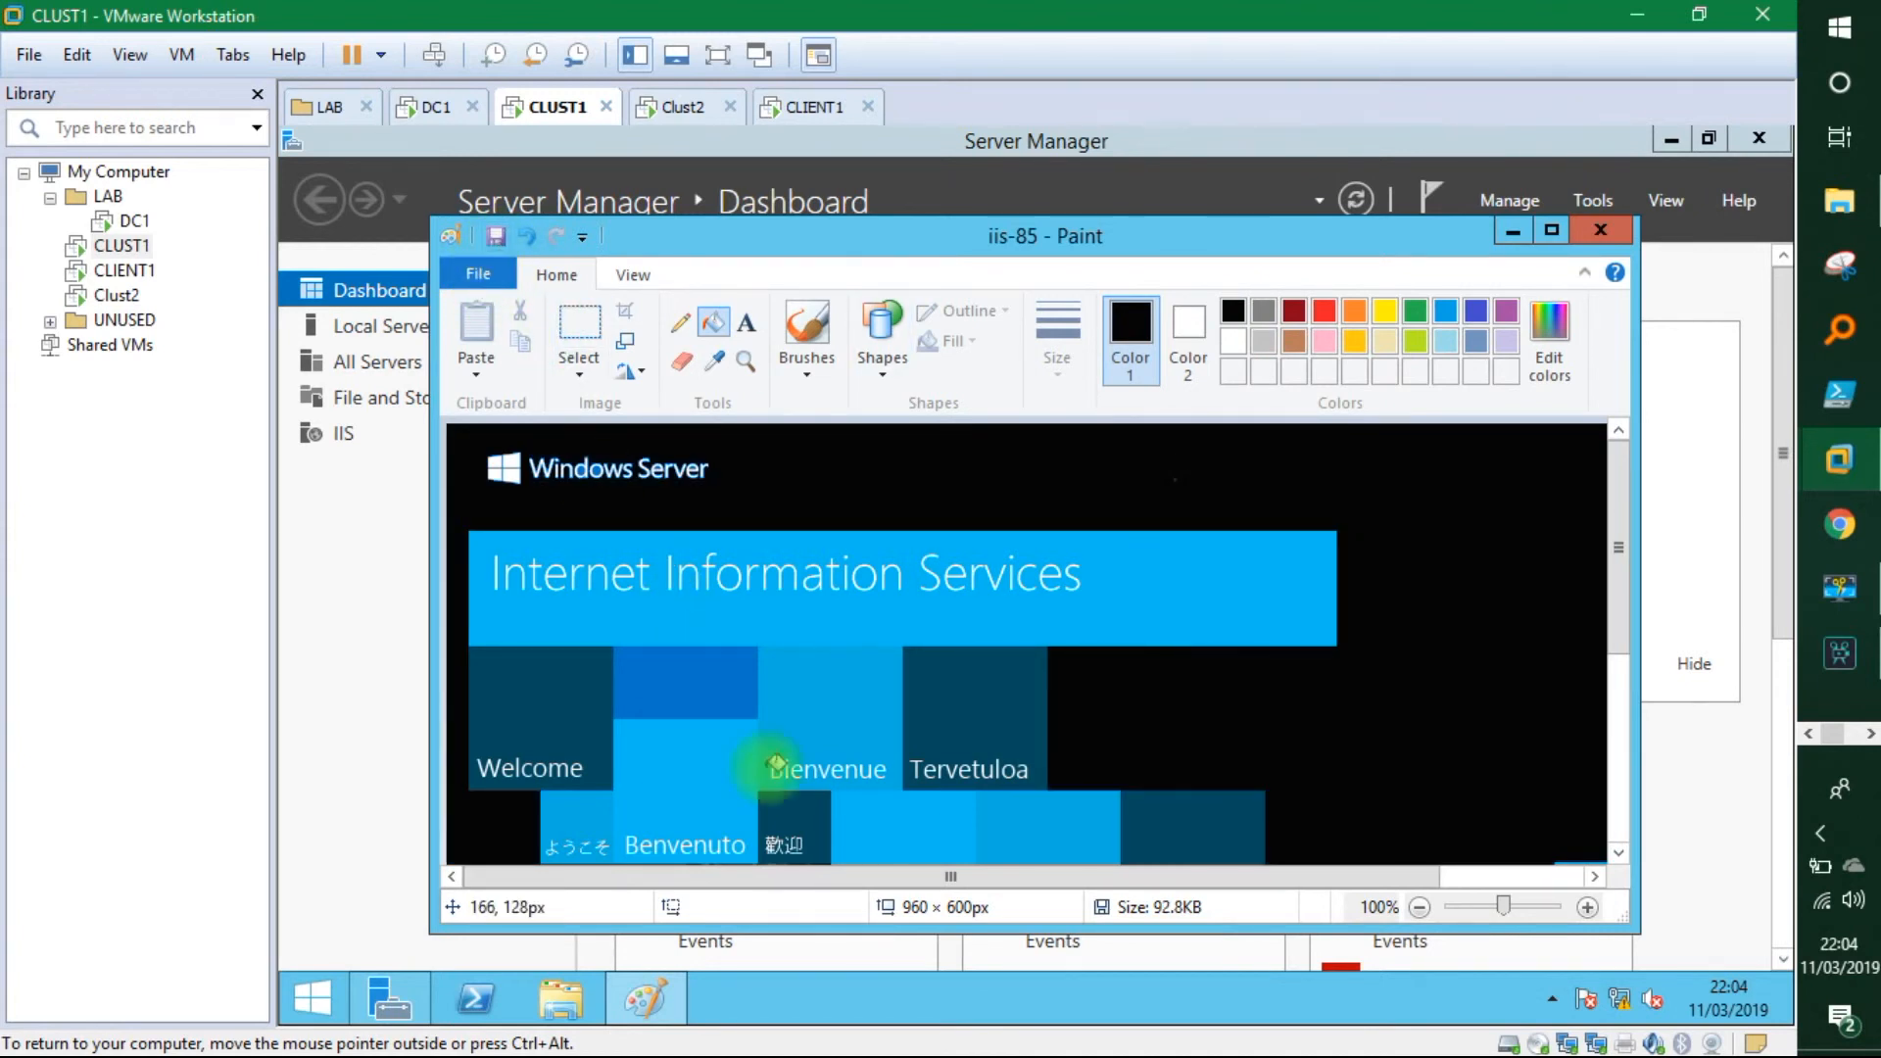
pyautogui.click(787, 110)
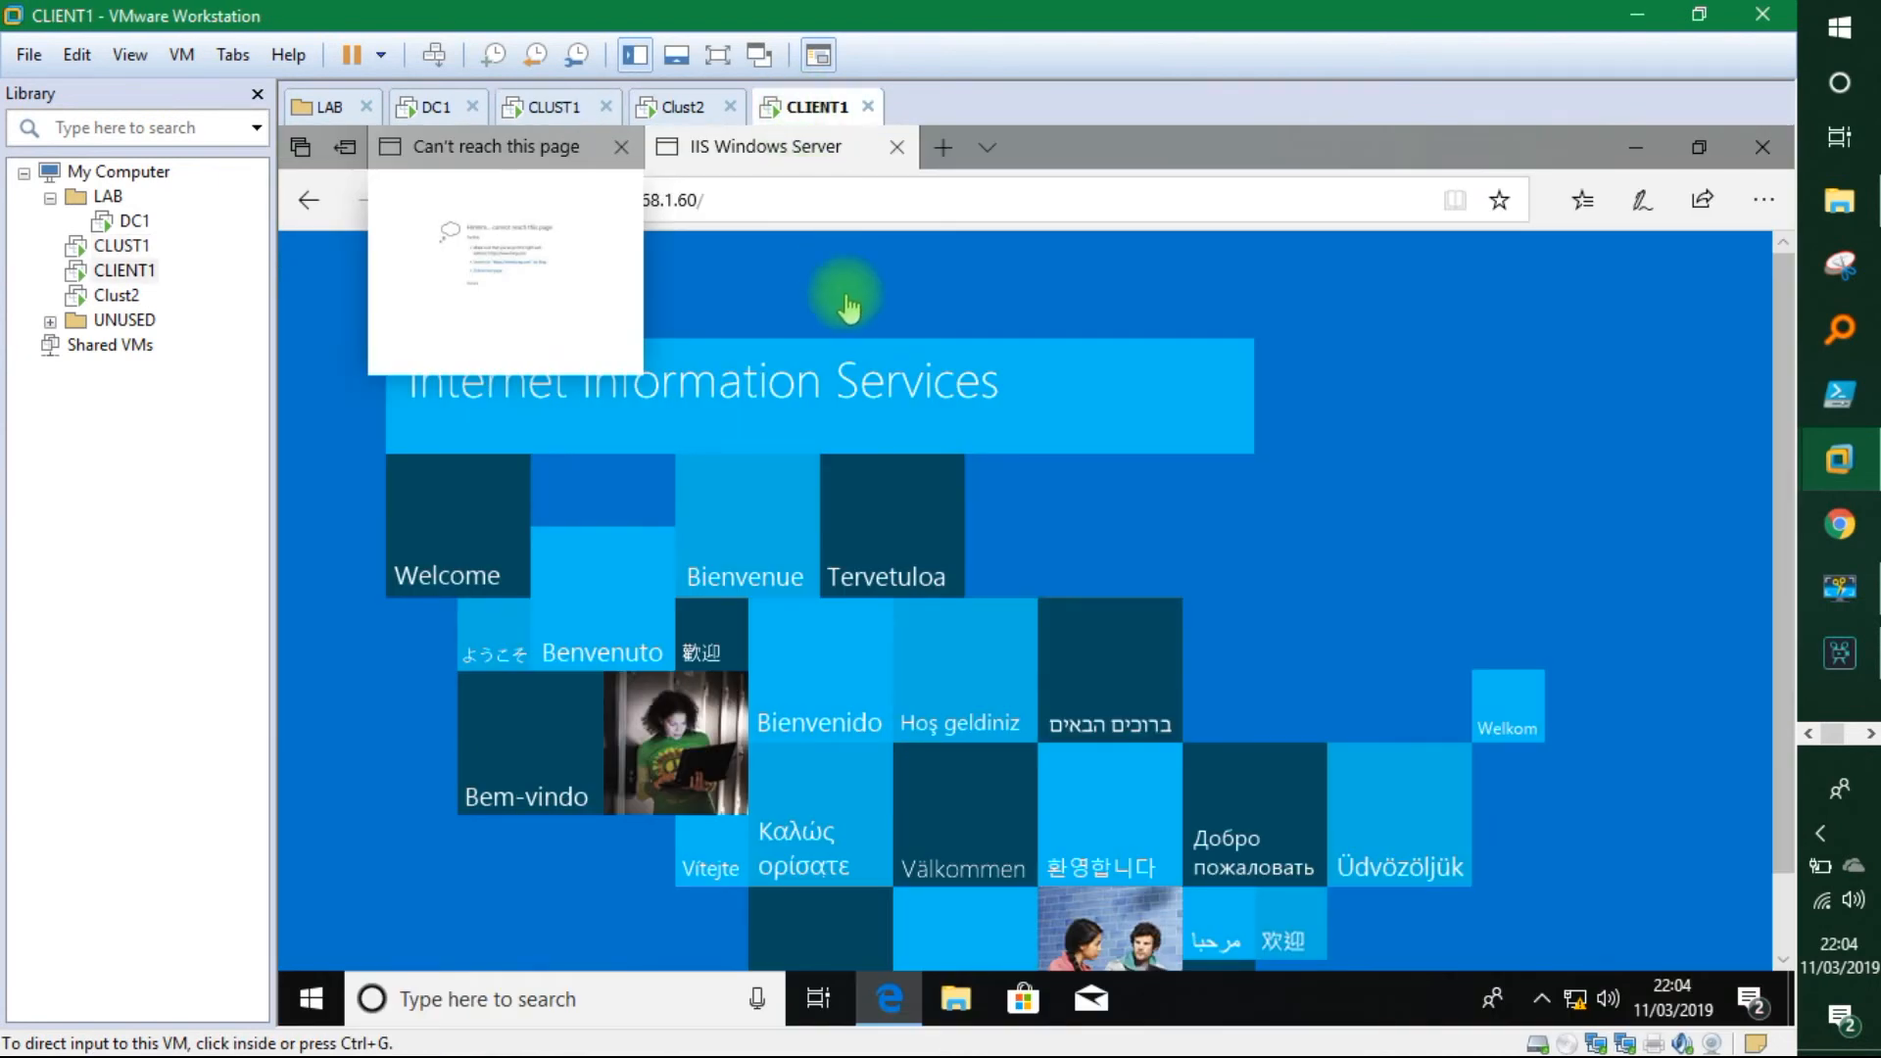
# Close CLIENT1's 'Can't reach this page' tab and cycle through the VMs, ending on CLUST1.
pyautogui.click(618, 149)
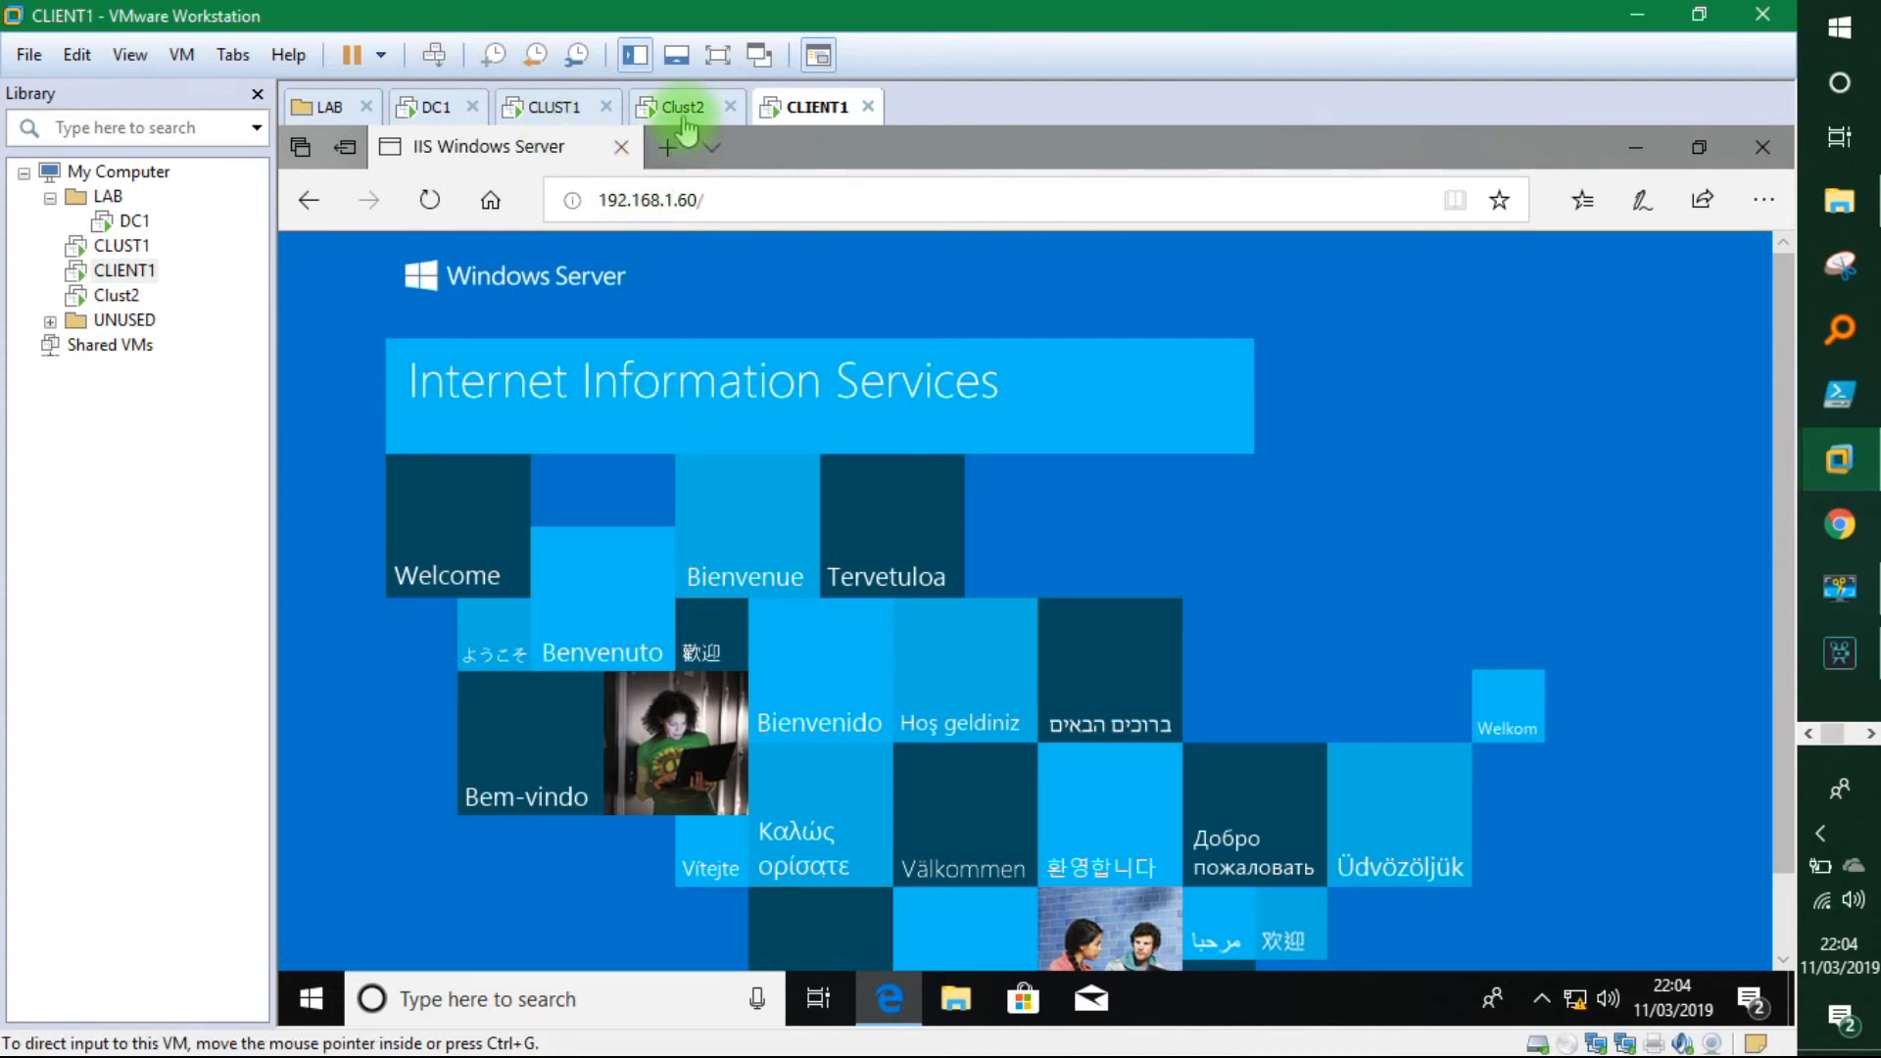
pyautogui.click(573, 110)
pyautogui.click(669, 112)
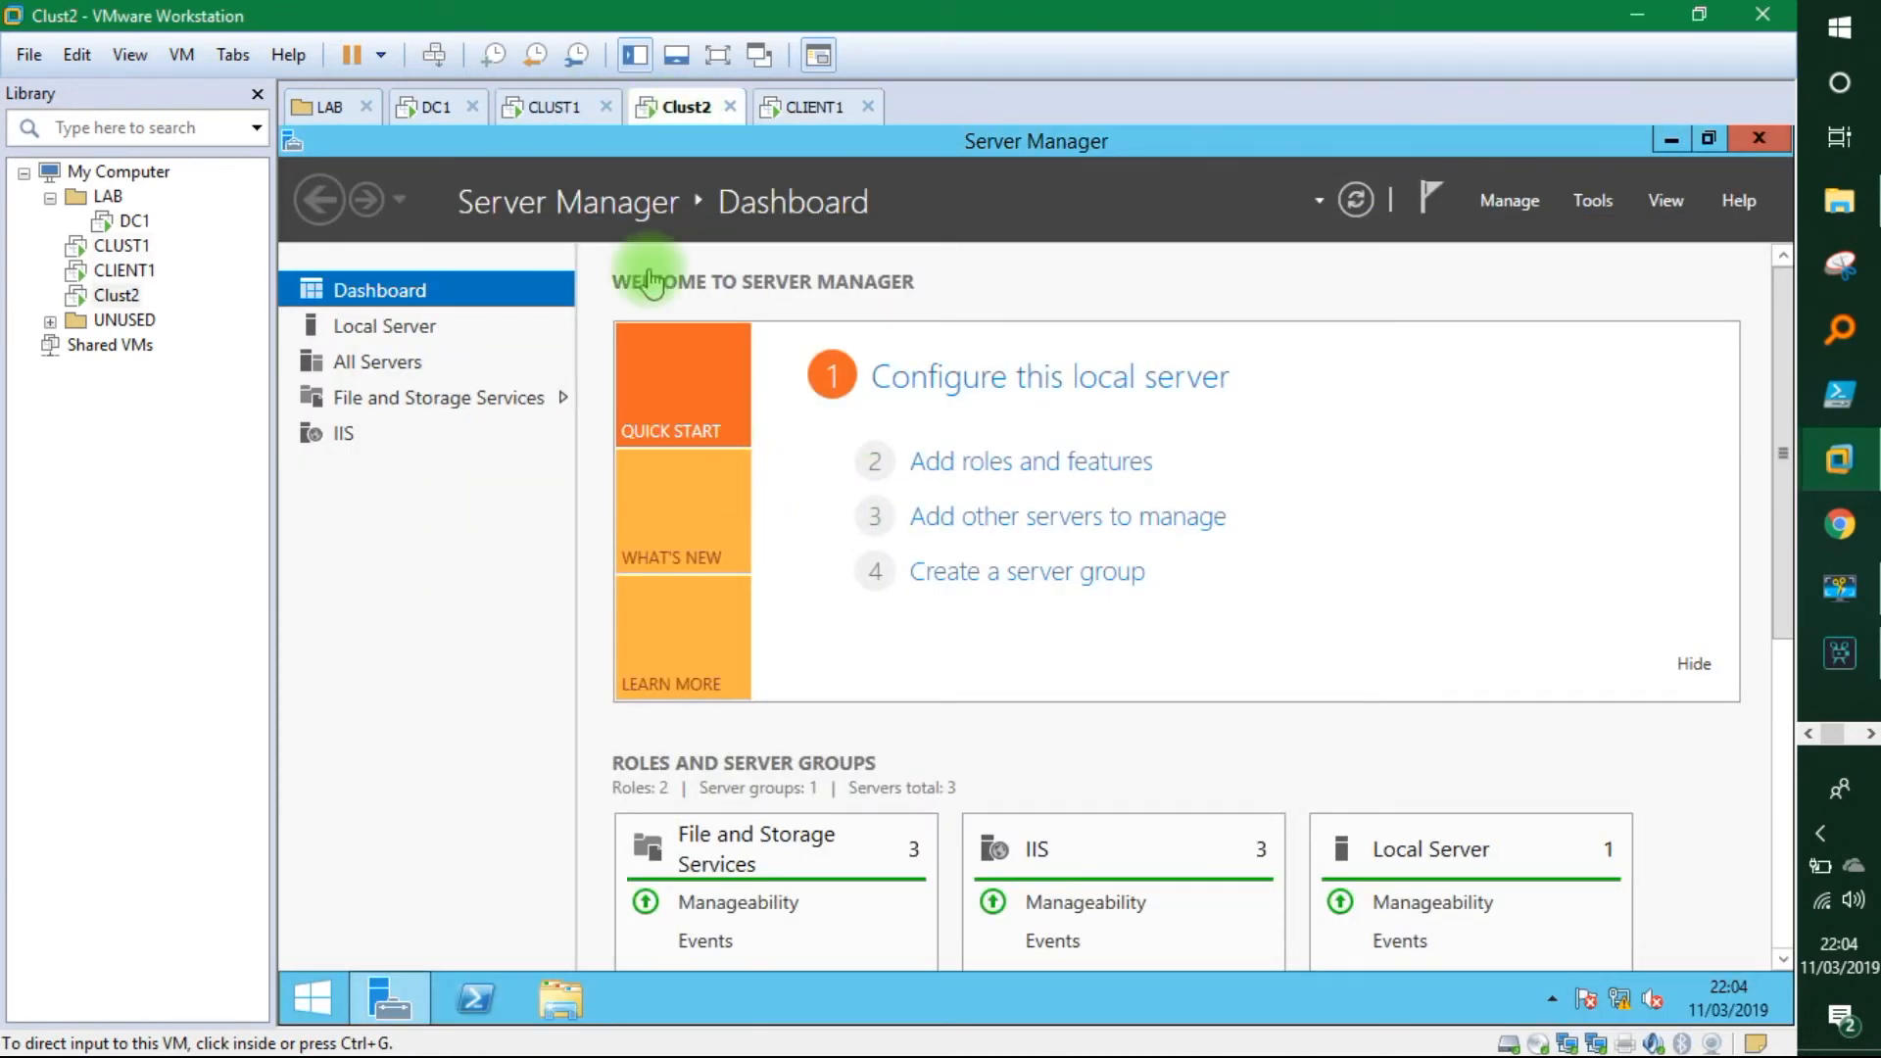
pyautogui.click(545, 107)
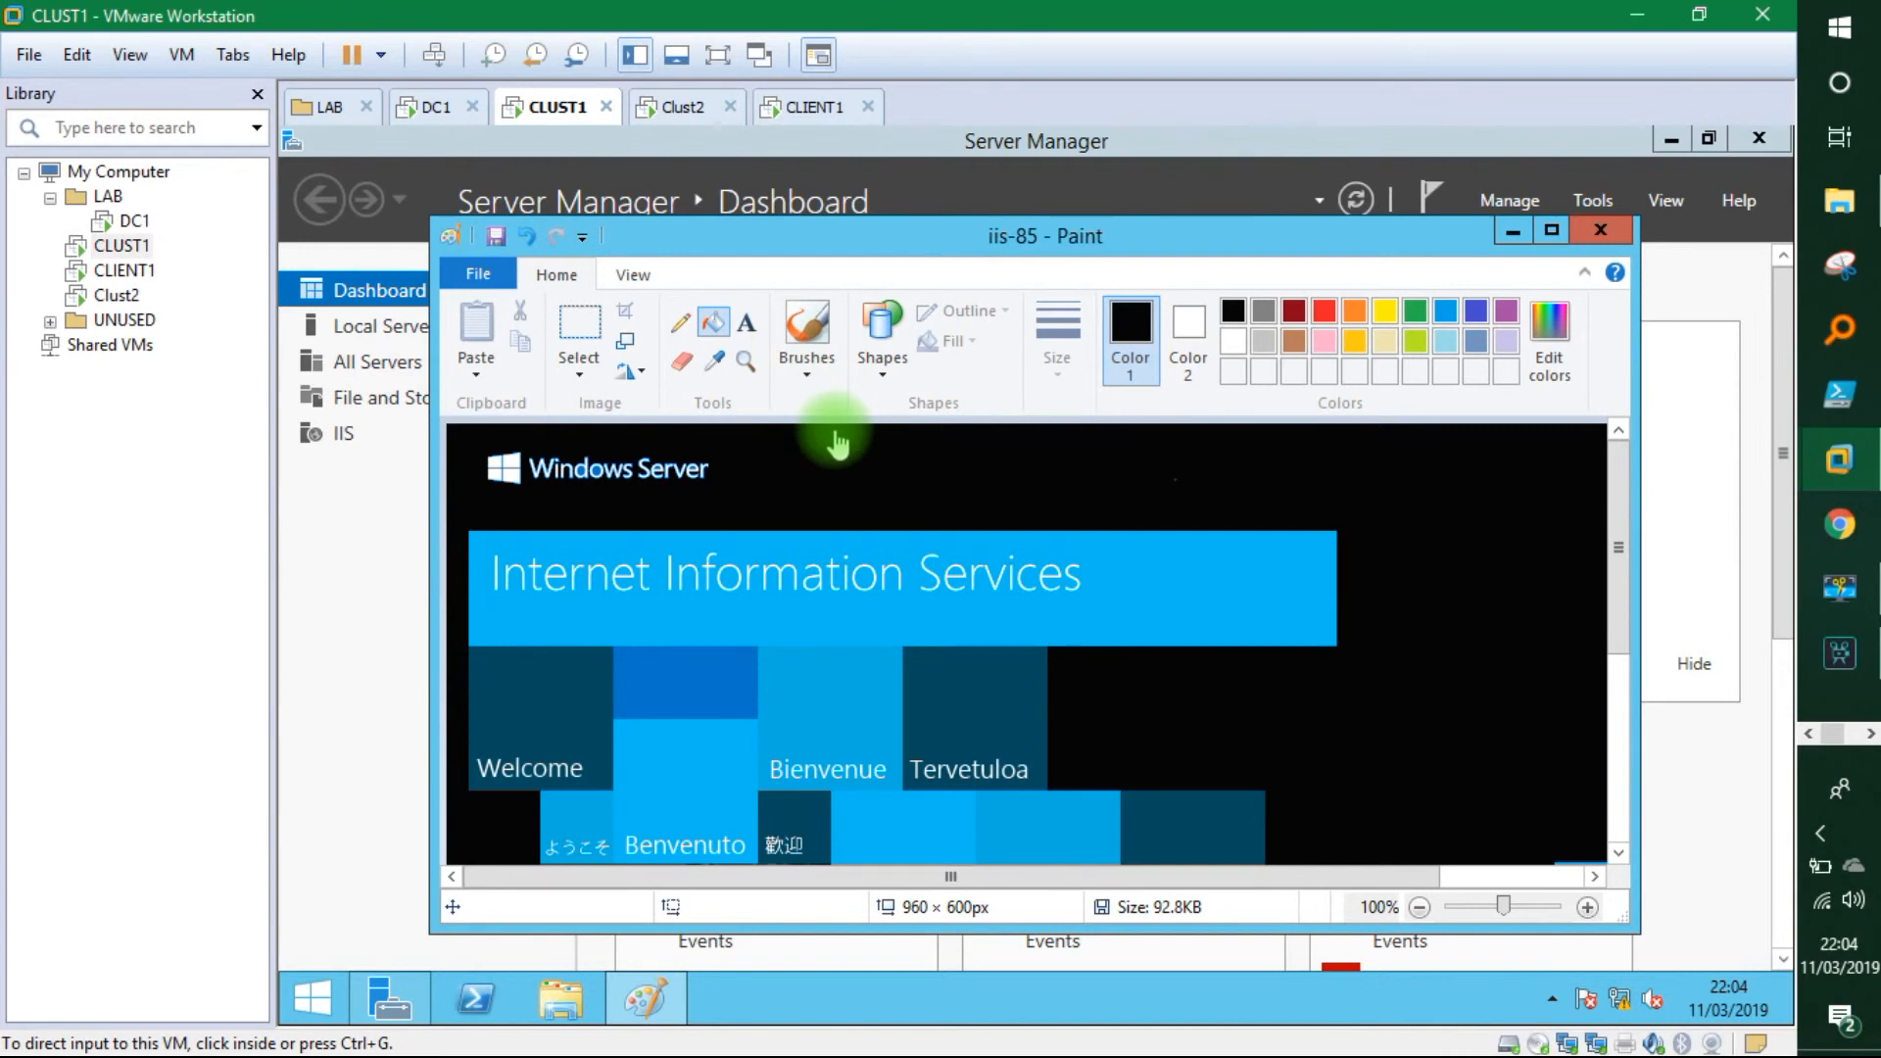
pyautogui.click(816, 106)
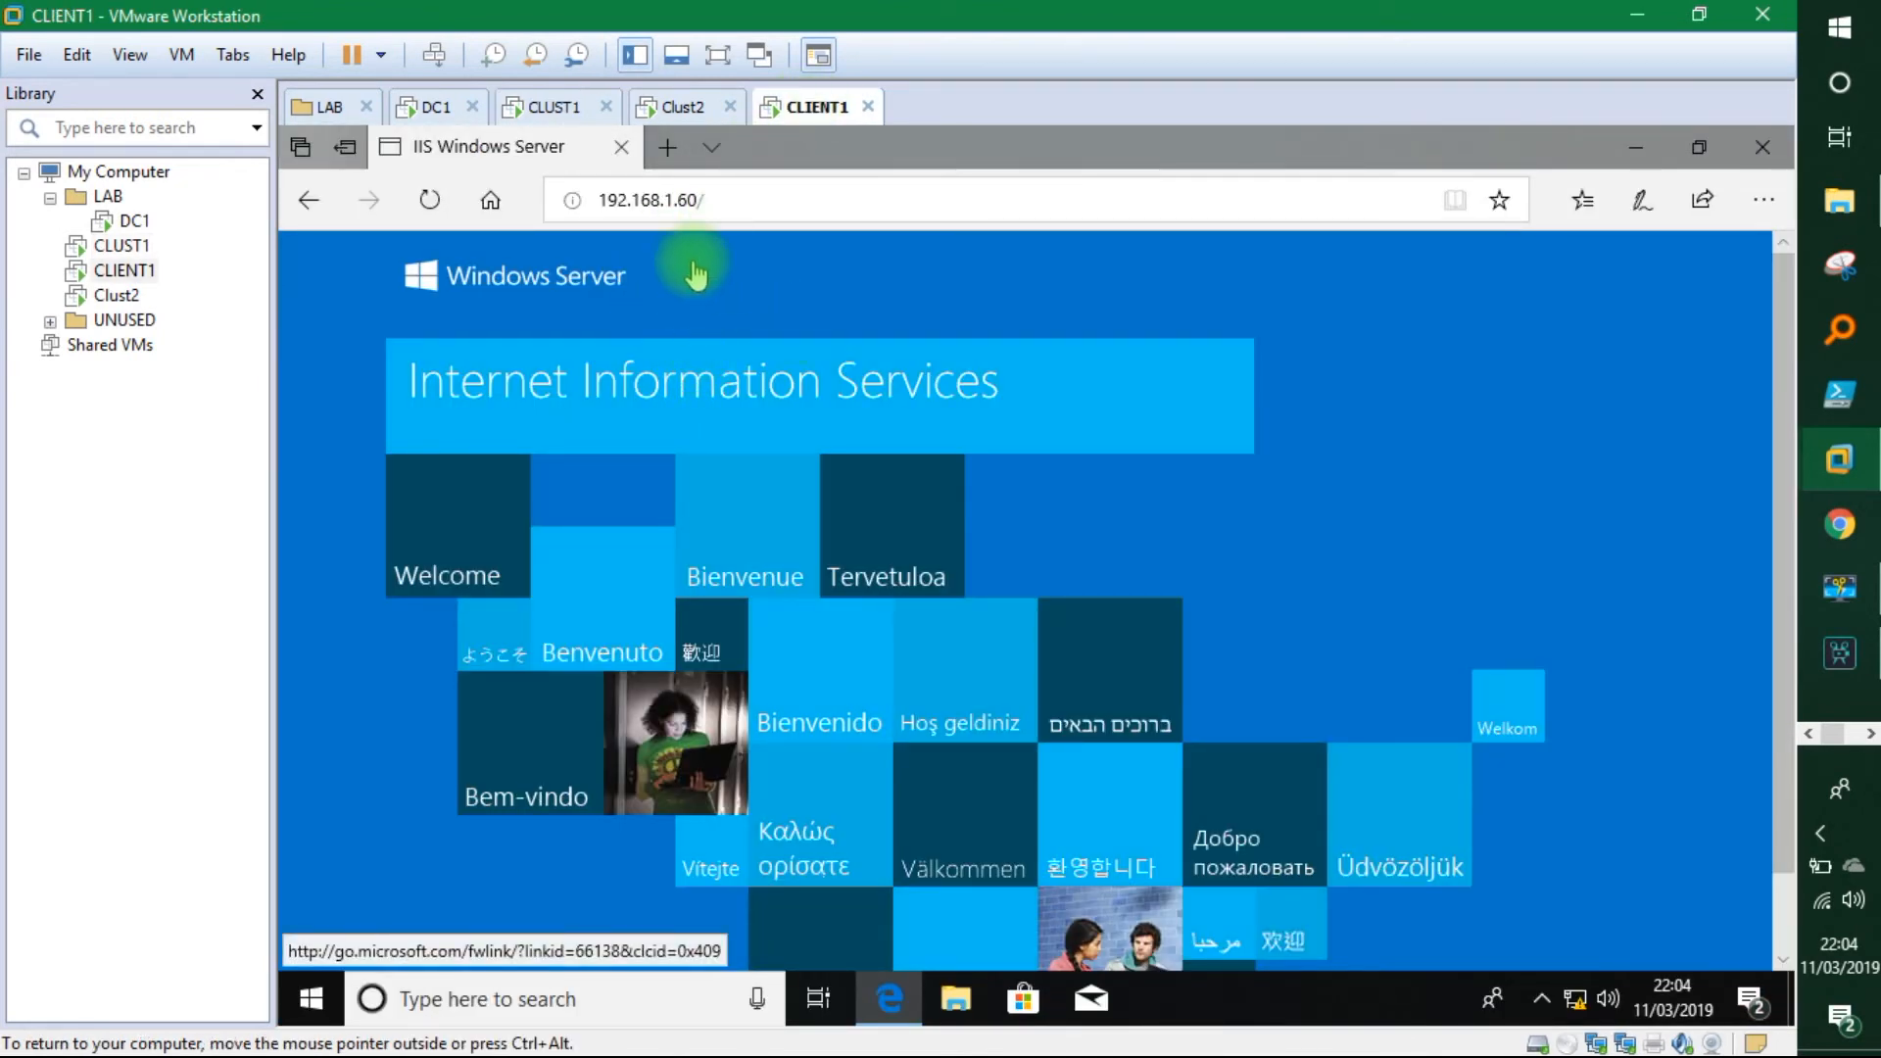
pyautogui.click(674, 108)
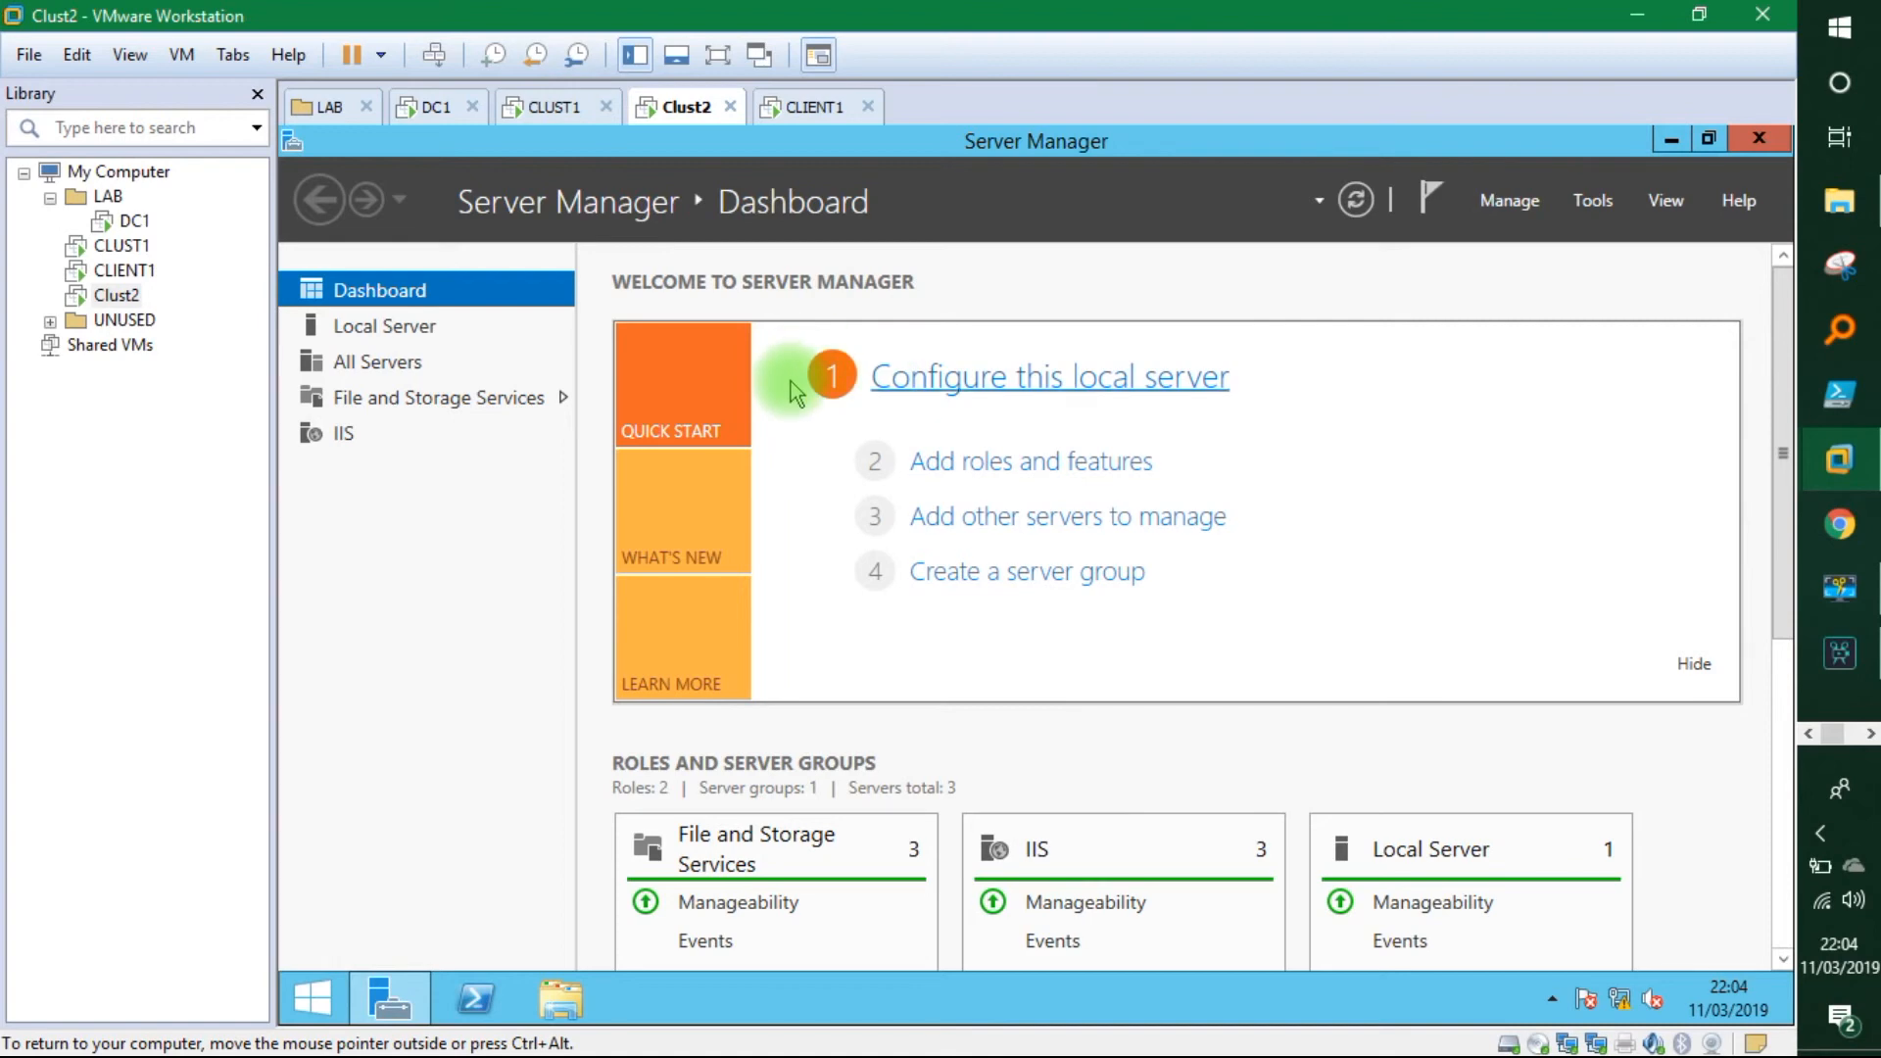
pyautogui.click(564, 111)
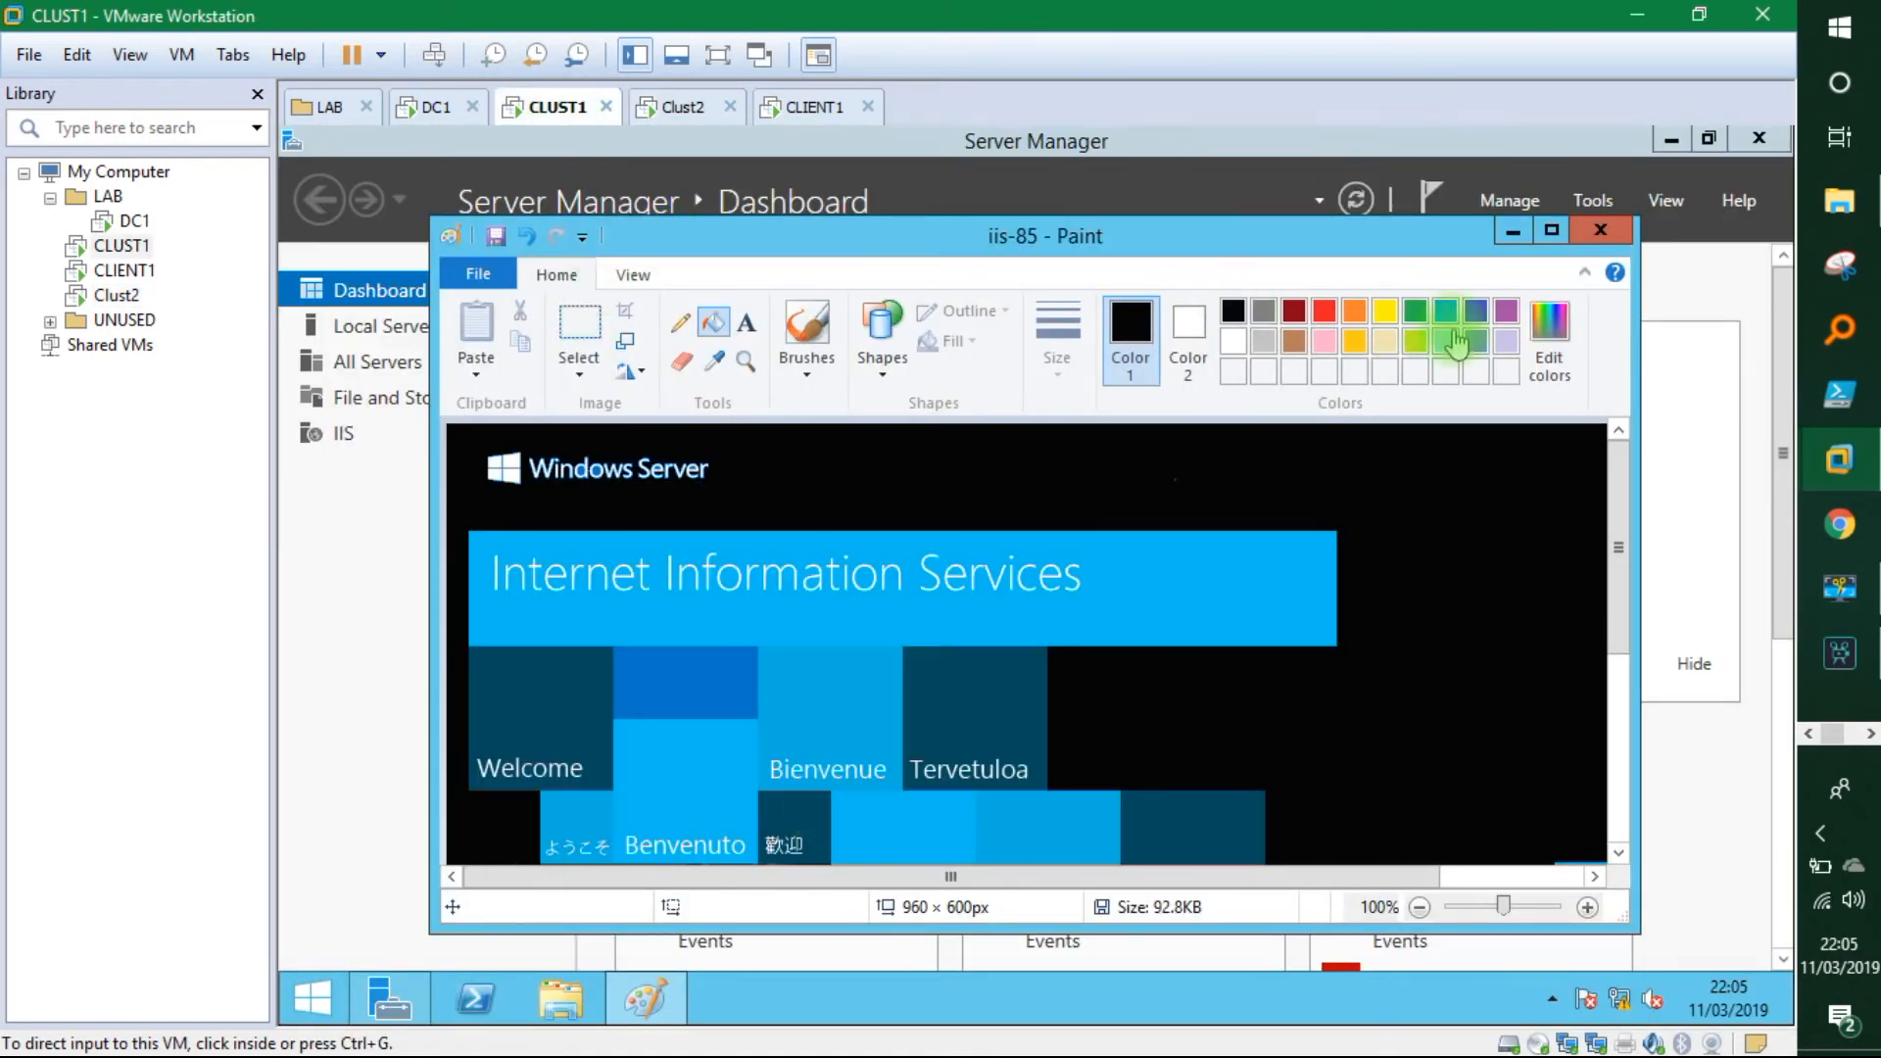
# In Failover Cluster Manager's Nodes list, stop CLUST2's cluster service, then return to CLIENT1.
pyautogui.click(1591, 200)
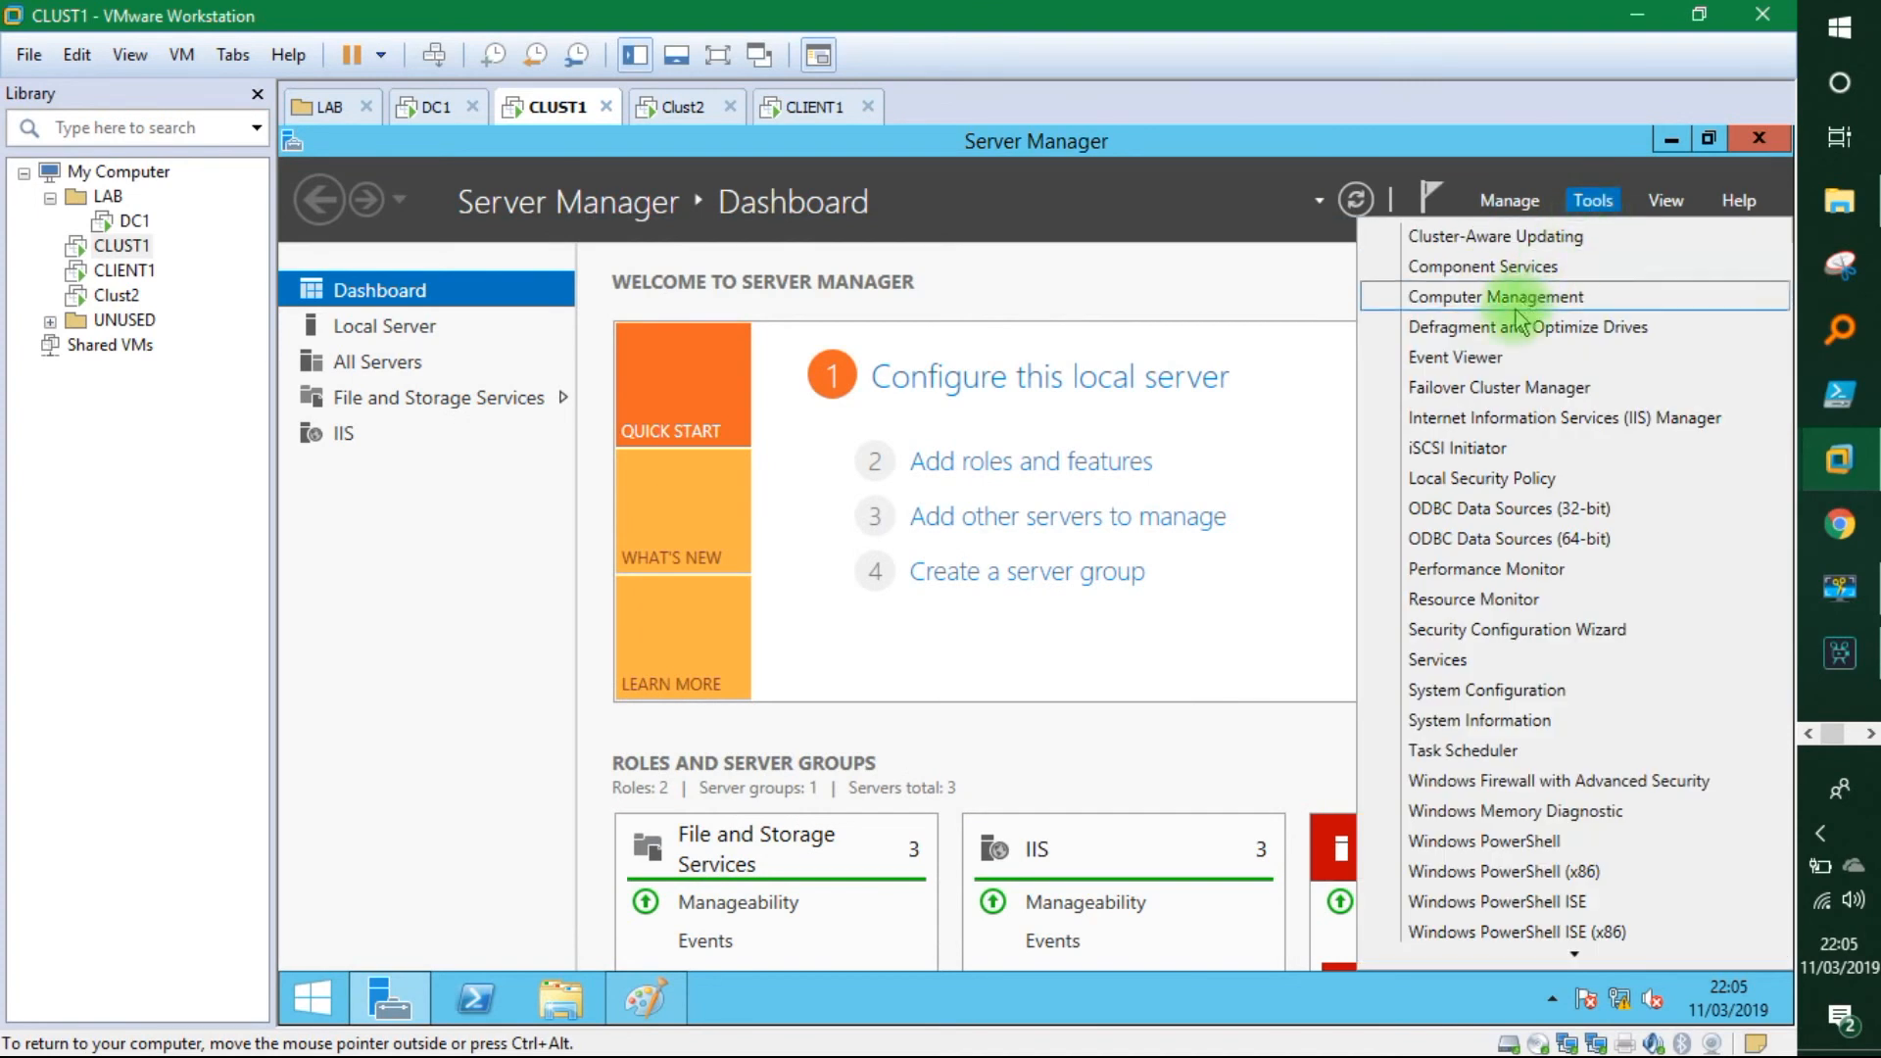
pyautogui.click(1494, 386)
pyautogui.click(456, 331)
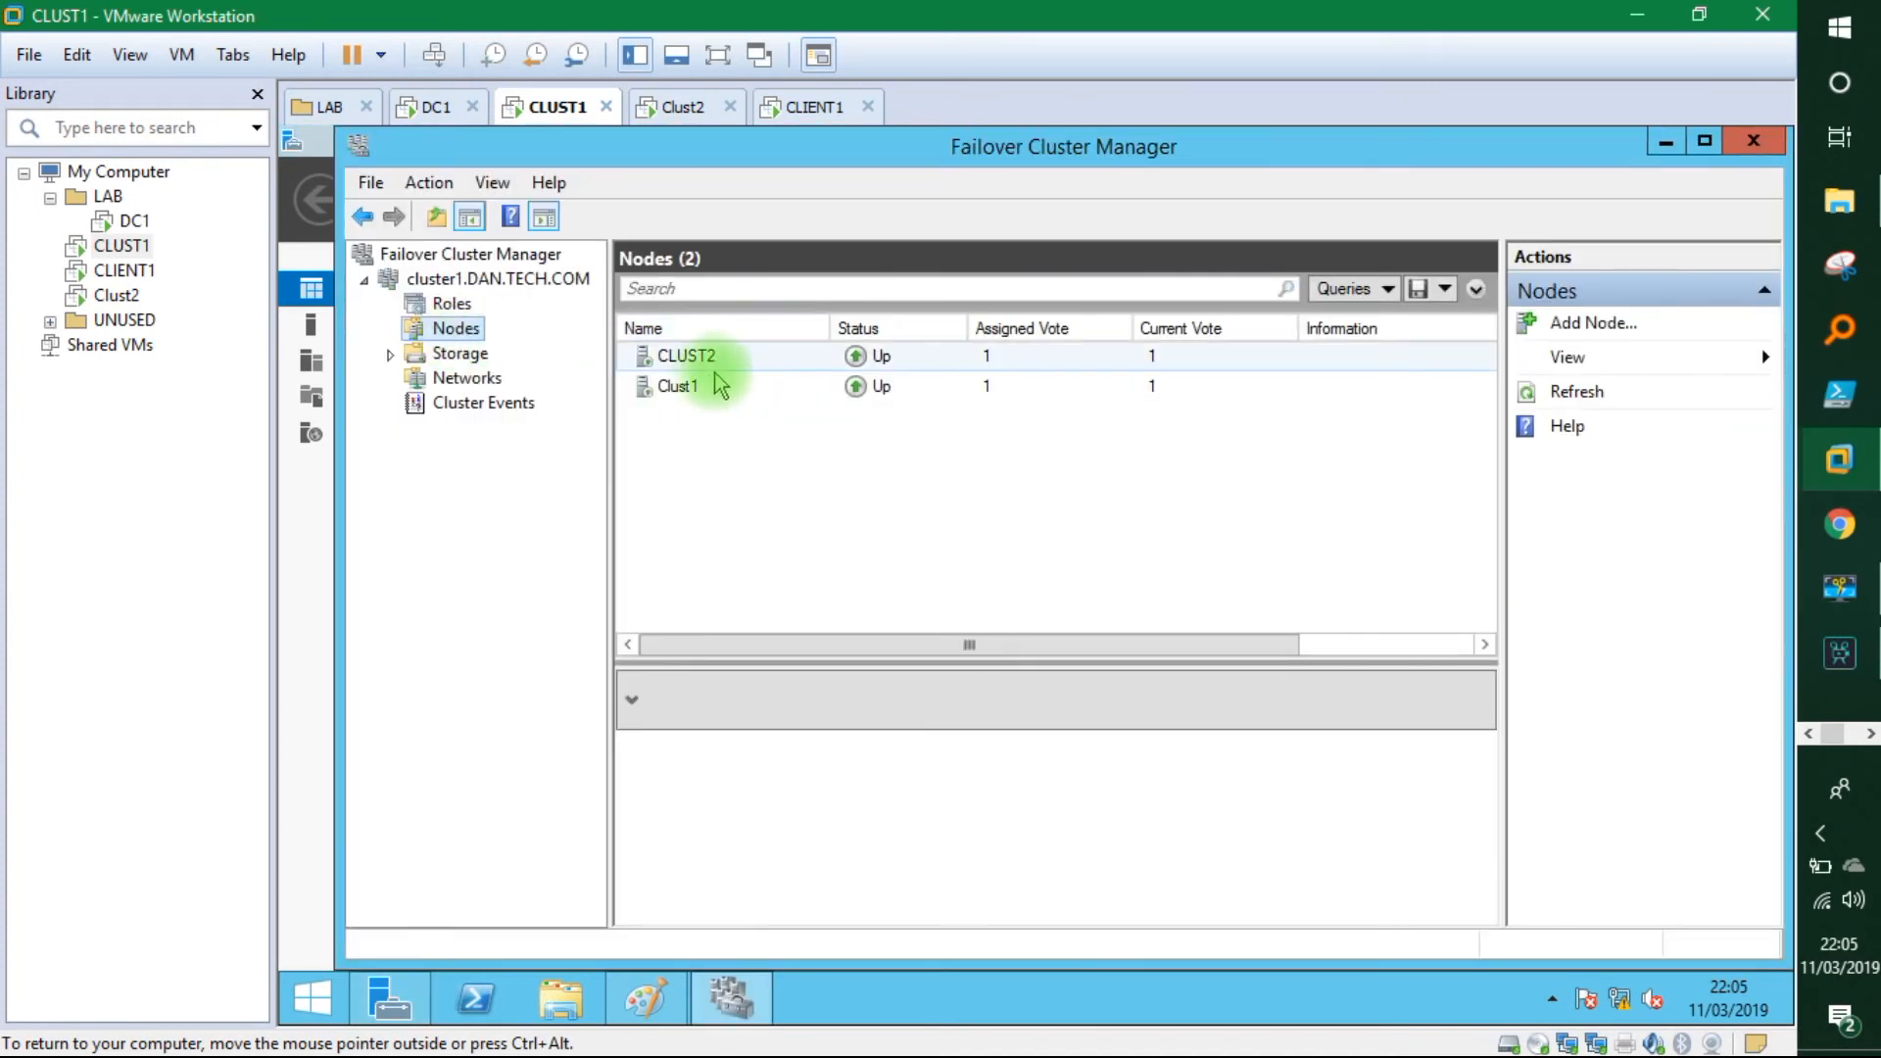
pyautogui.rightClick(689, 366)
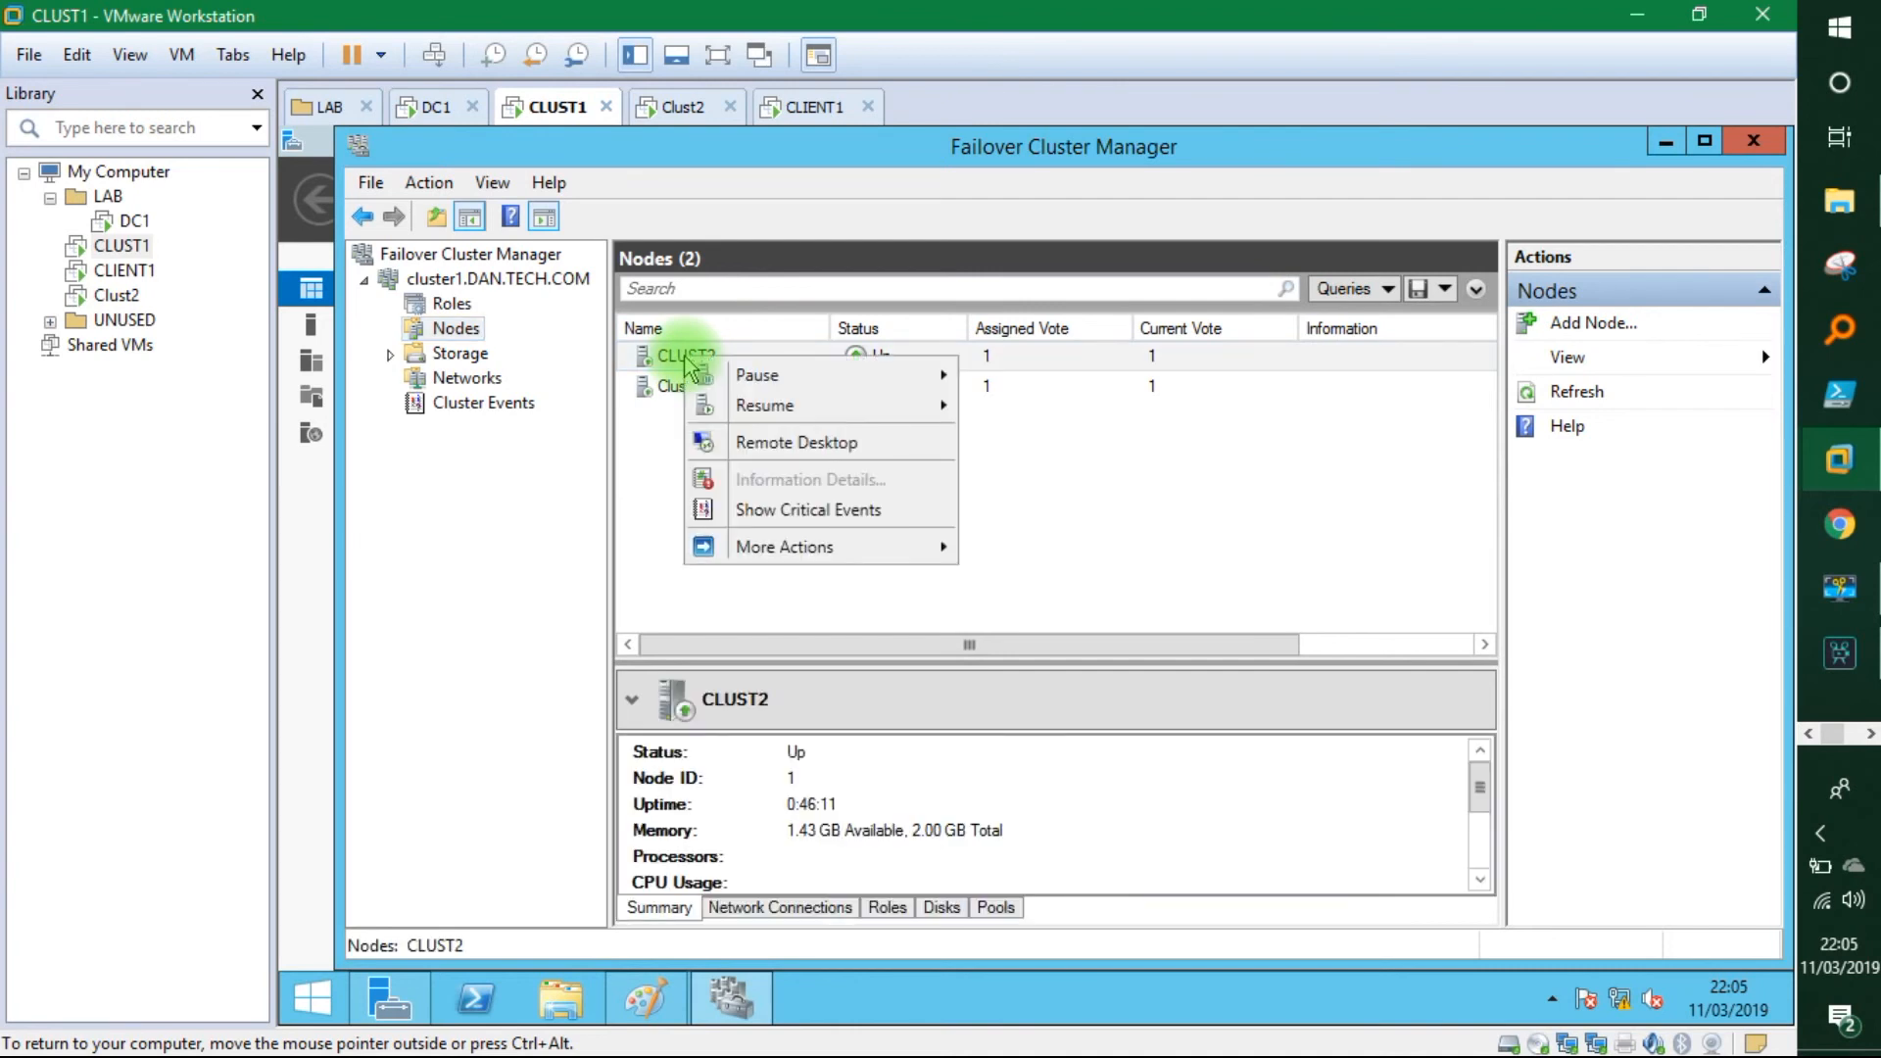
pyautogui.moveTo(892, 380)
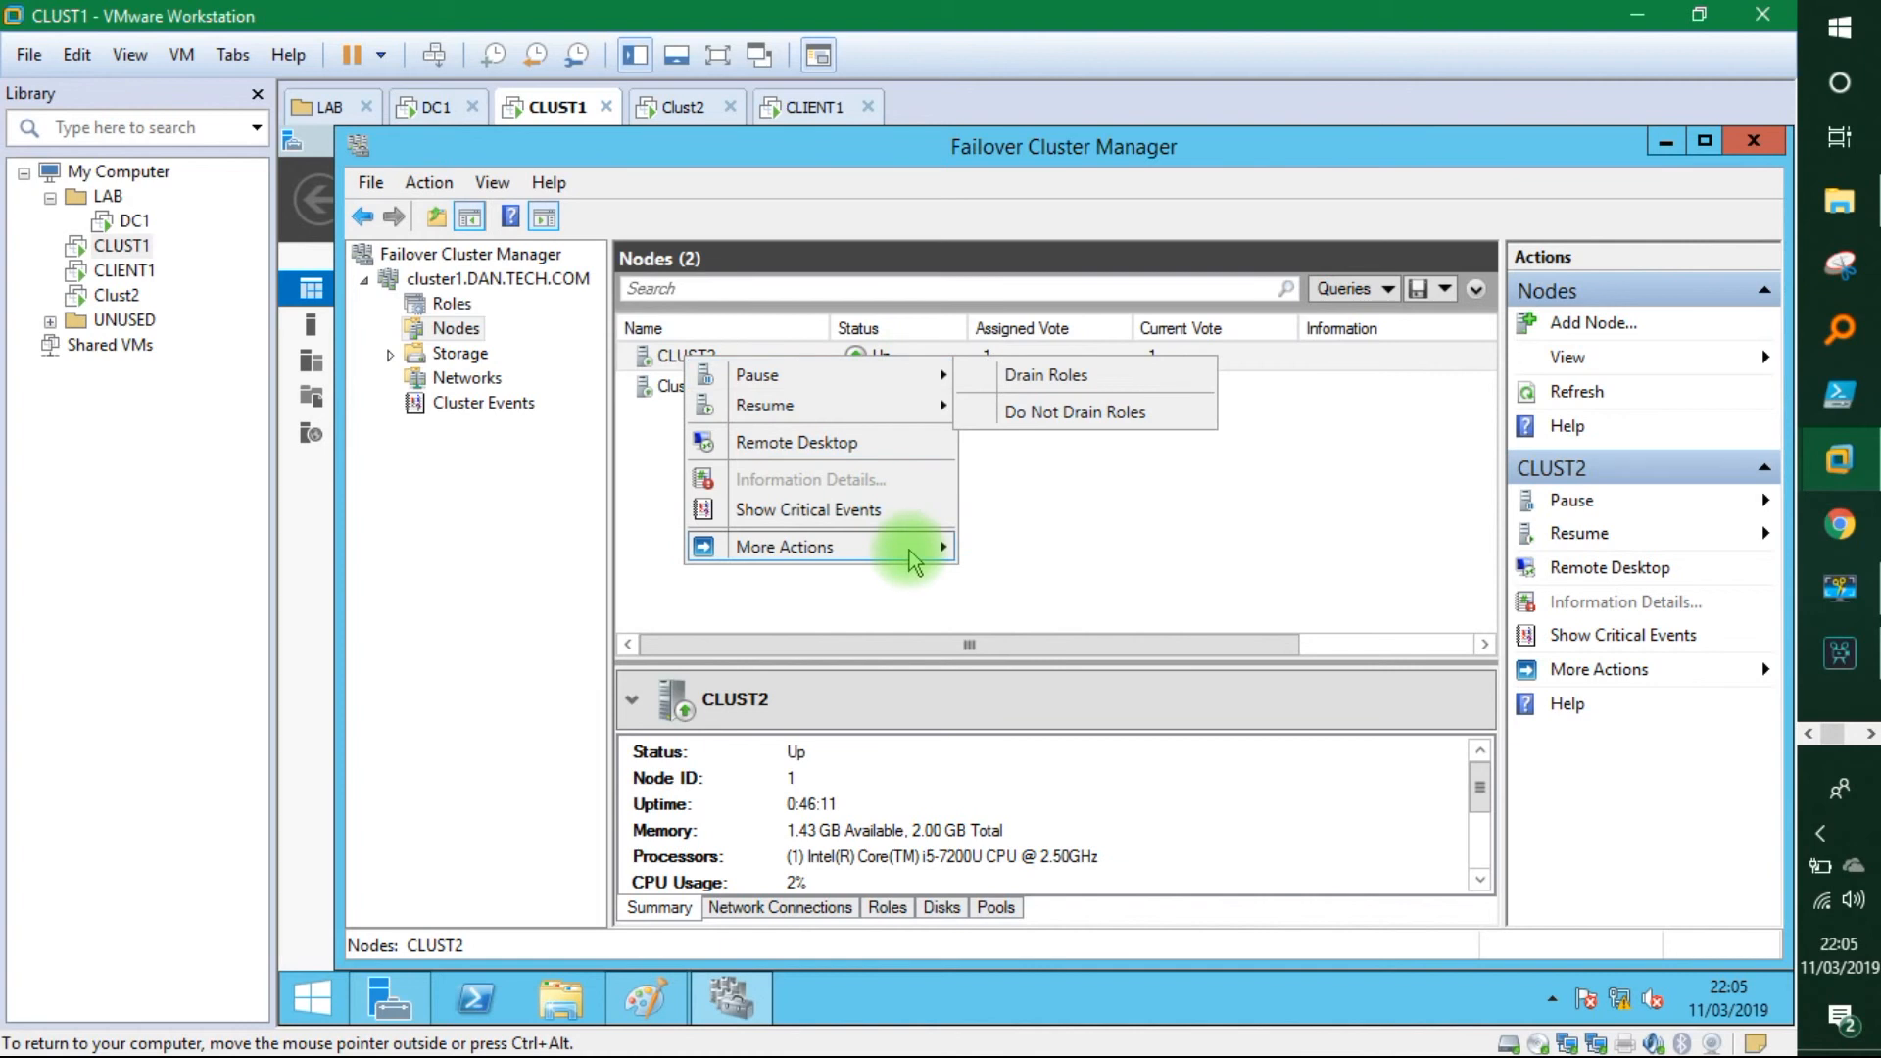
pyautogui.moveTo(911, 557)
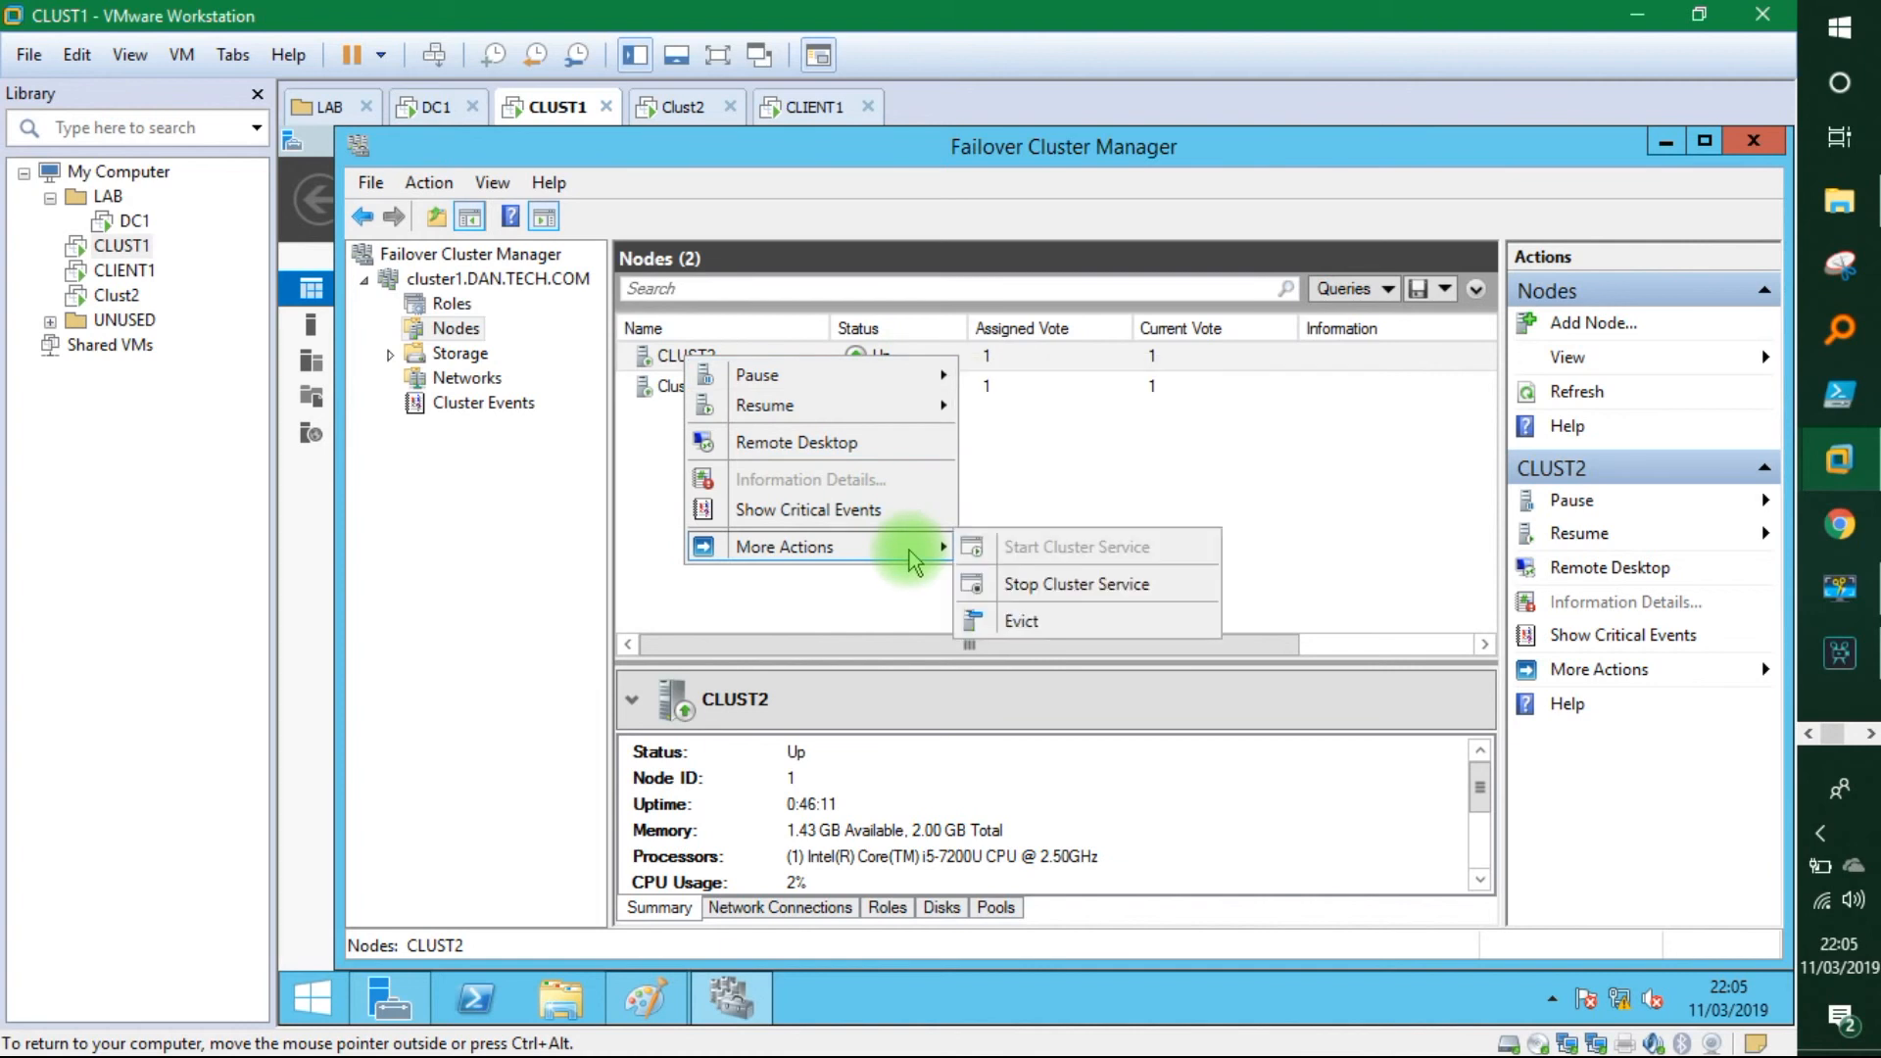
pyautogui.click(1030, 597)
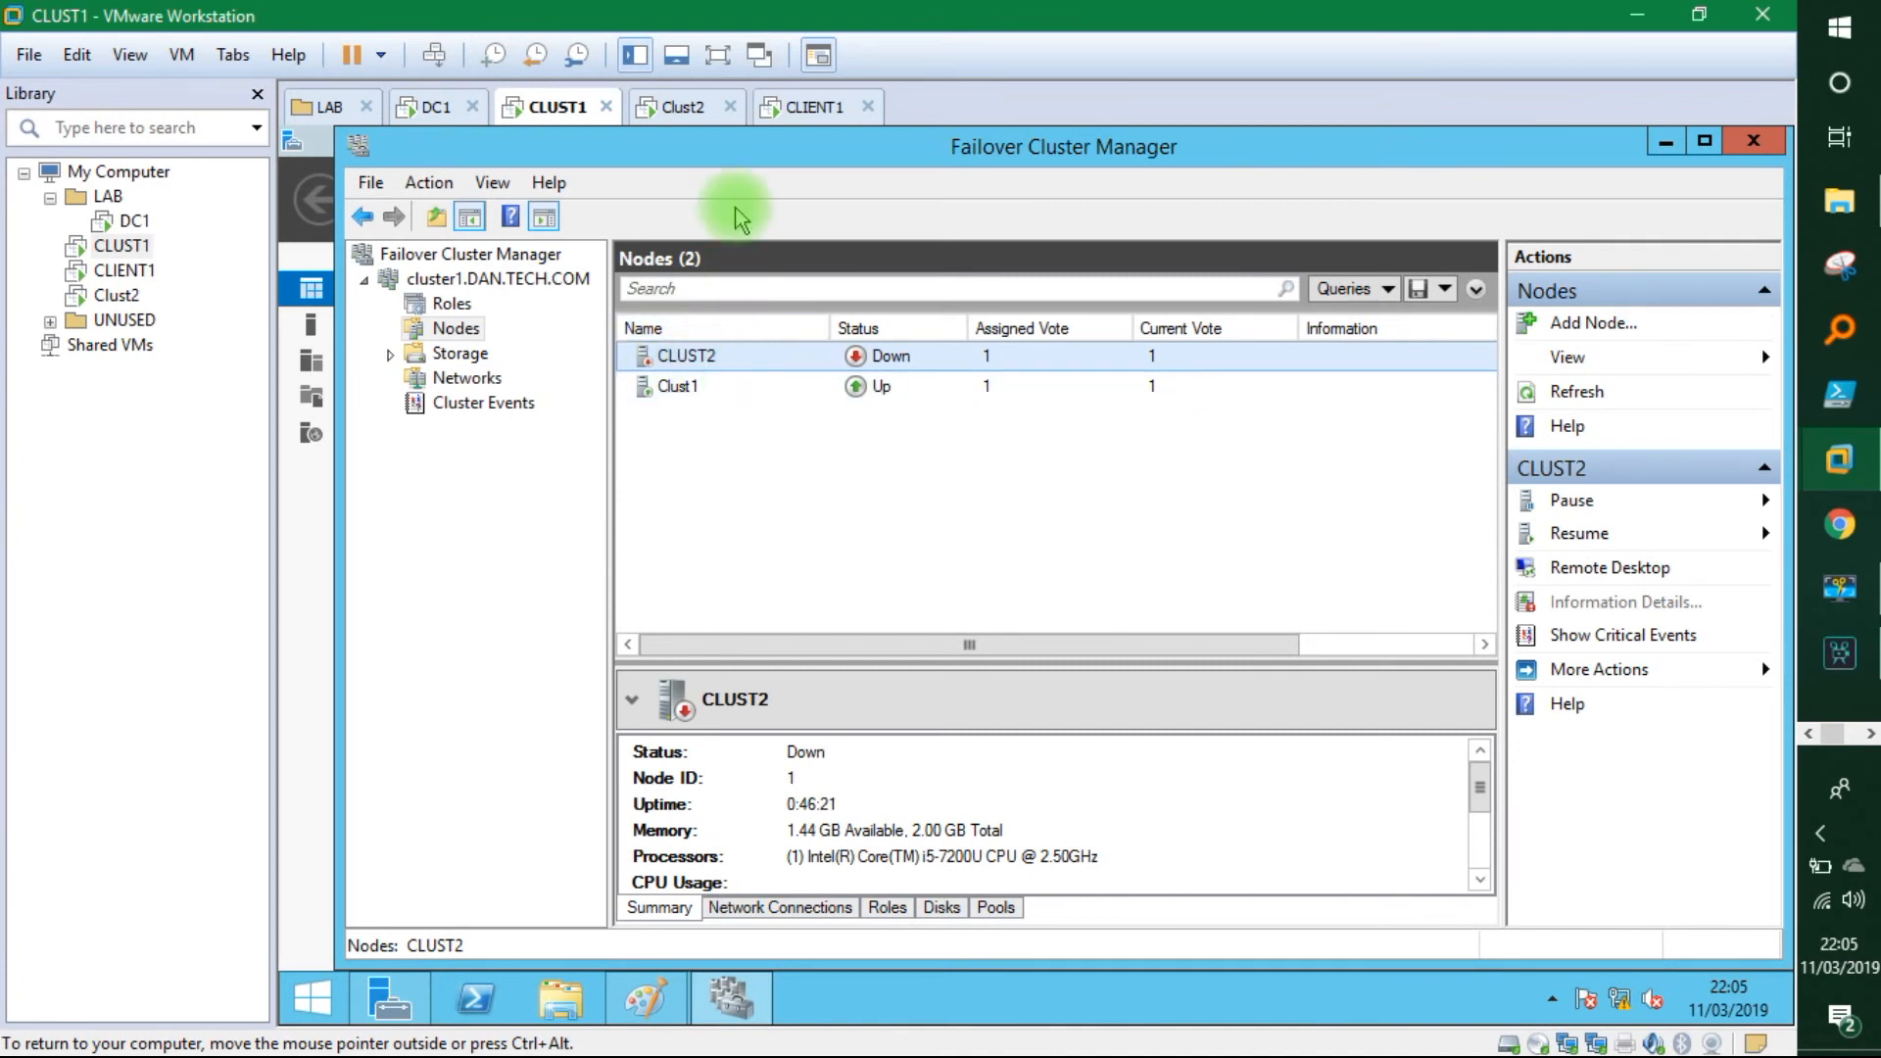
pyautogui.click(817, 108)
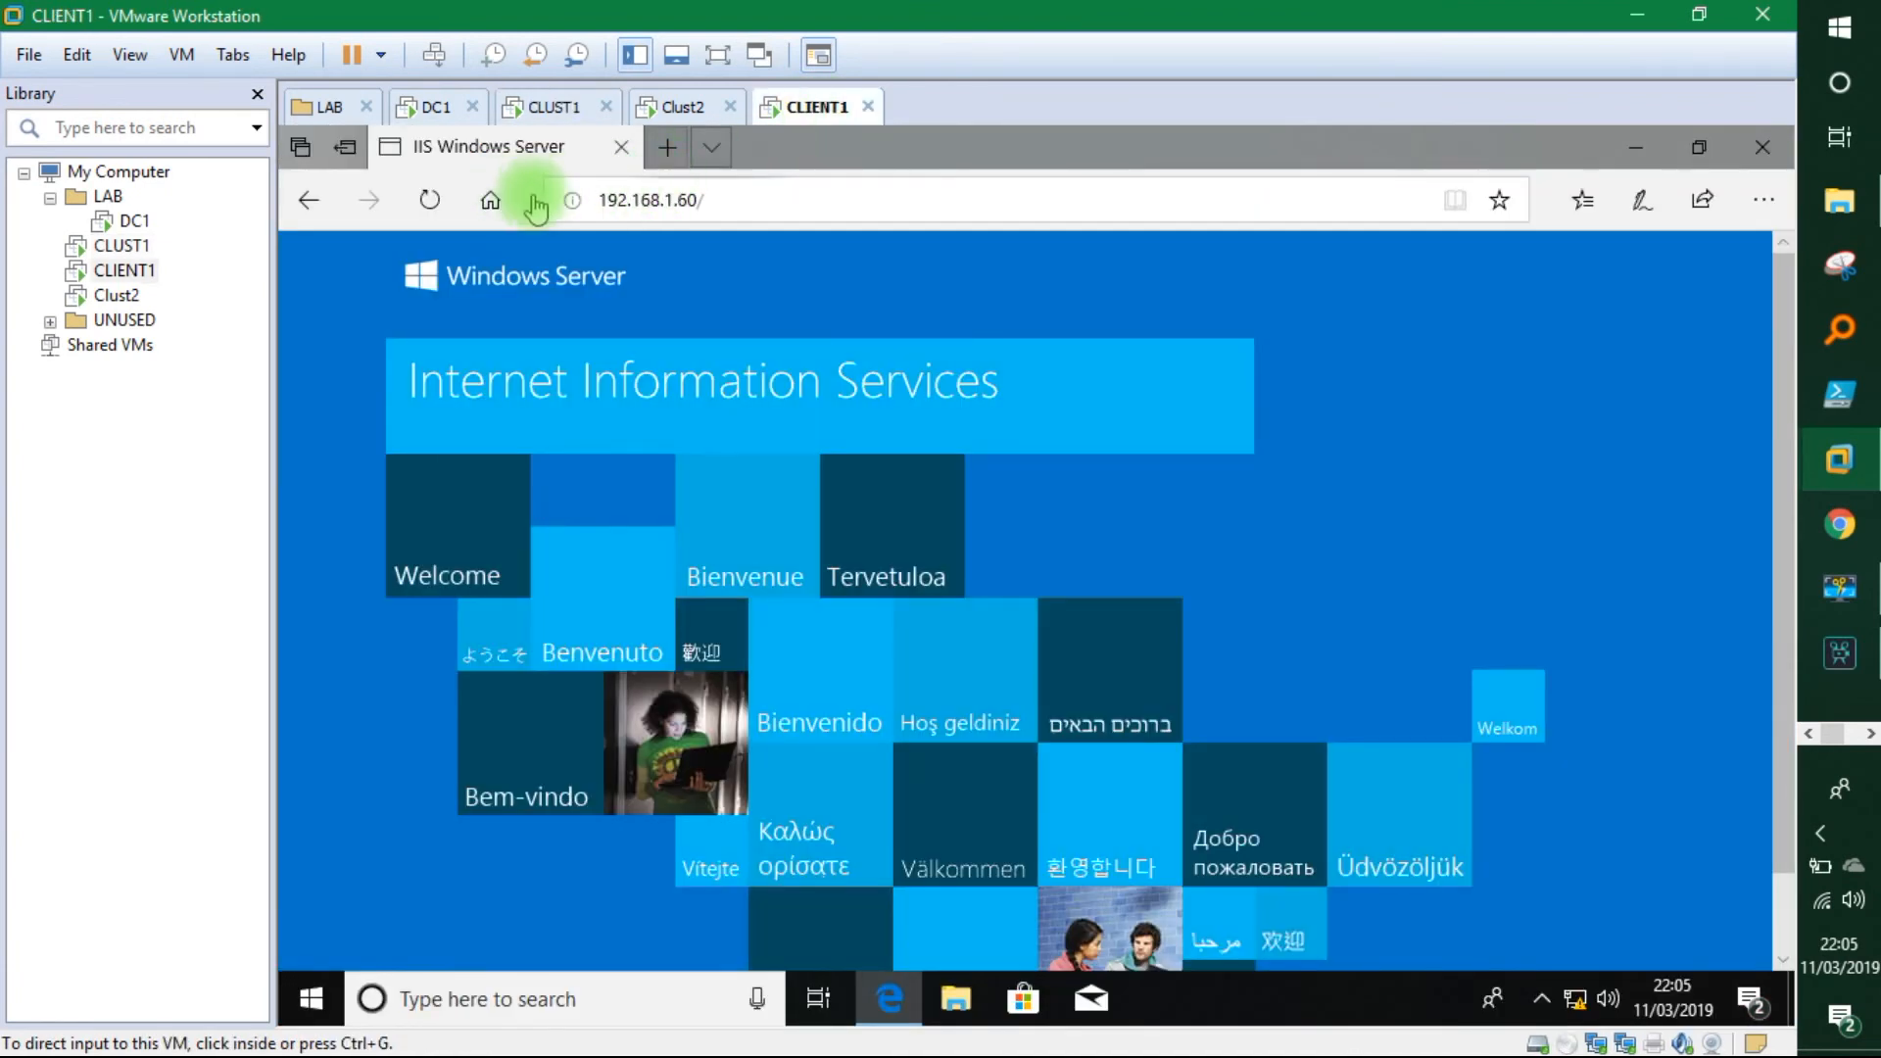
# Reload 192.168.1.60 on CLIENT1 to confirm the black-background page loads, then return to CLUST1.
pyautogui.click(431, 202)
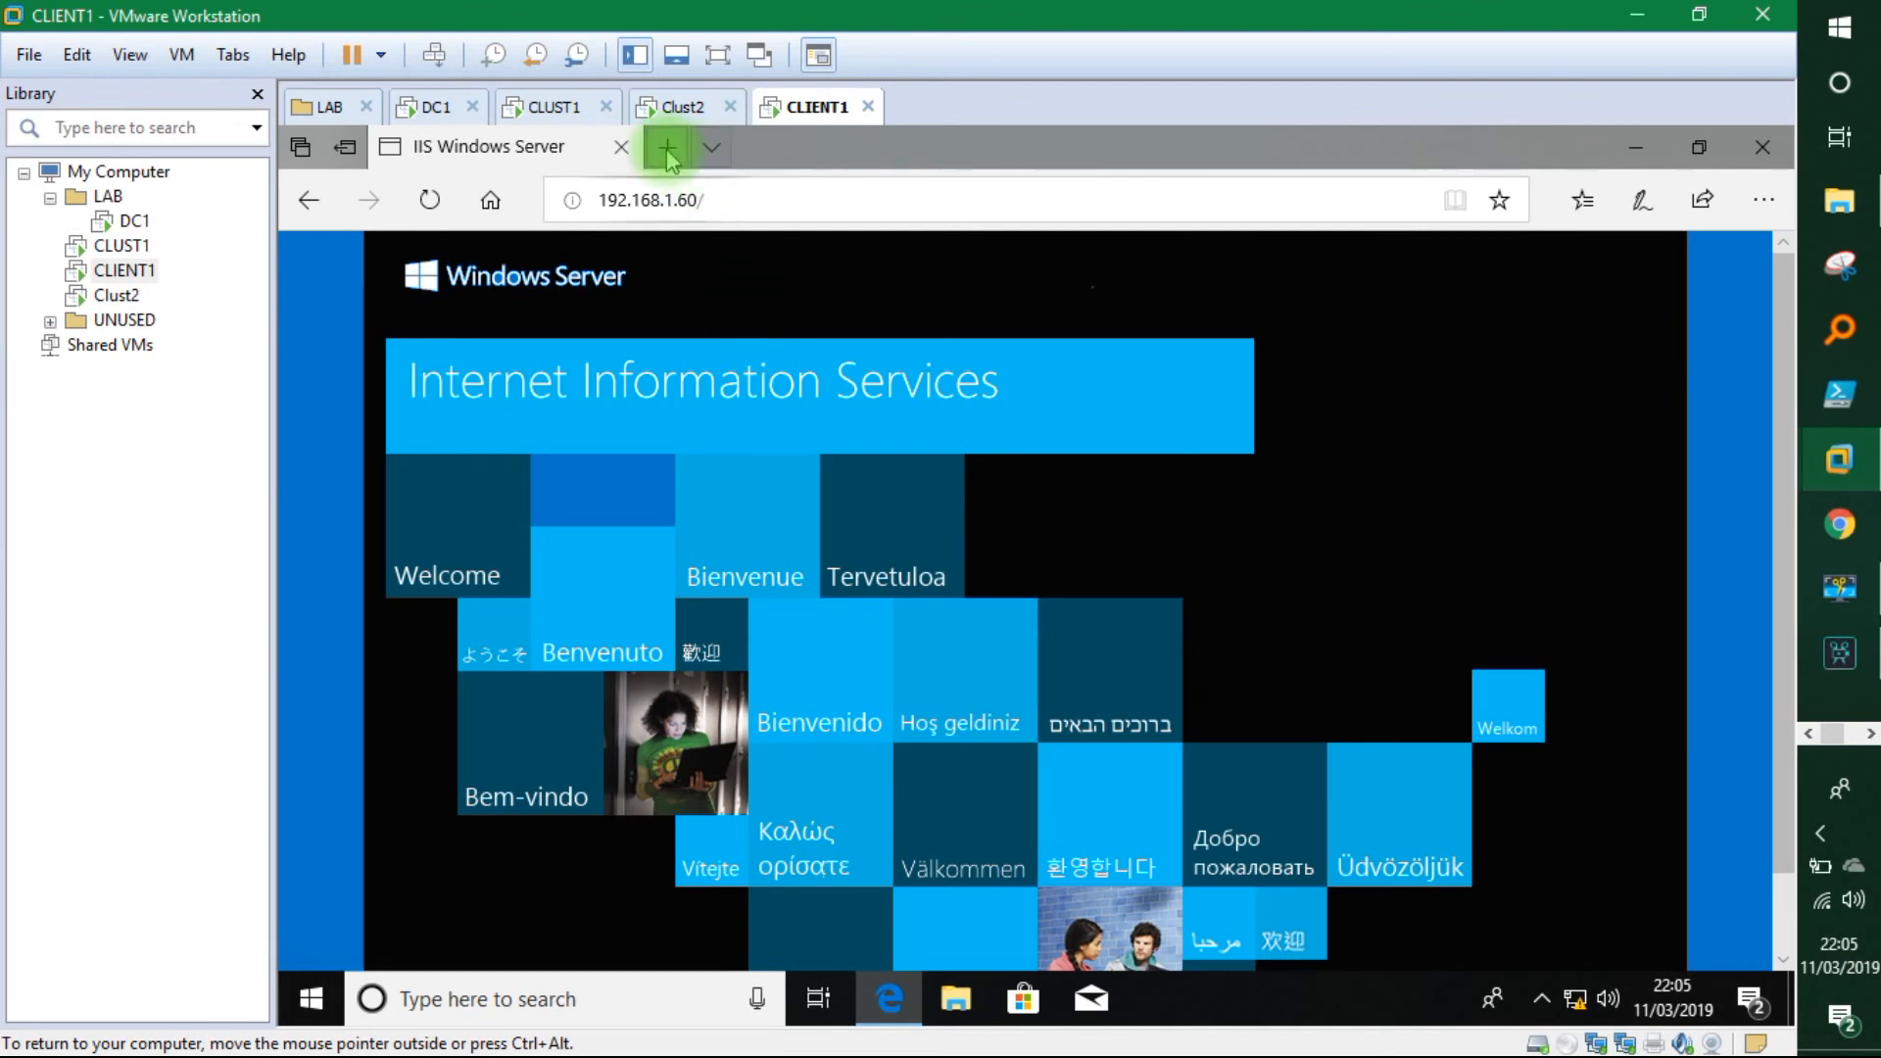
pyautogui.click(553, 108)
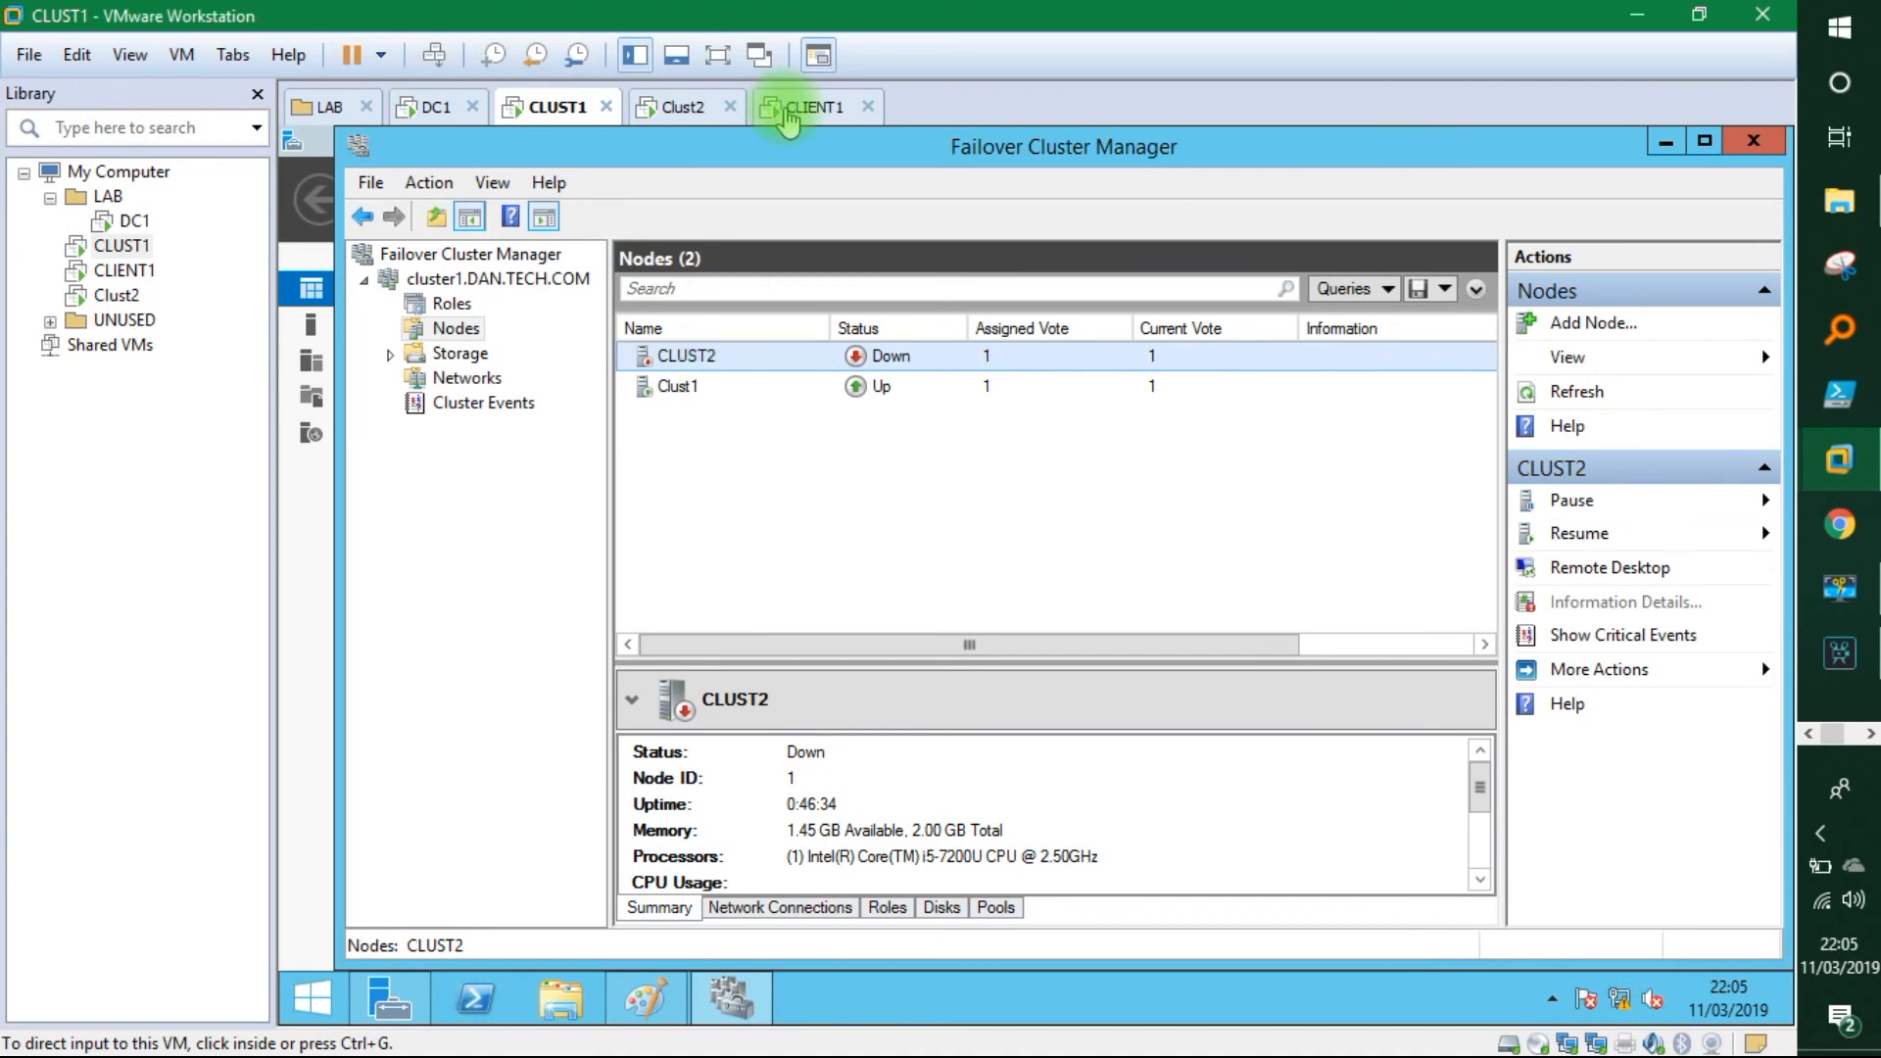
pyautogui.click(799, 105)
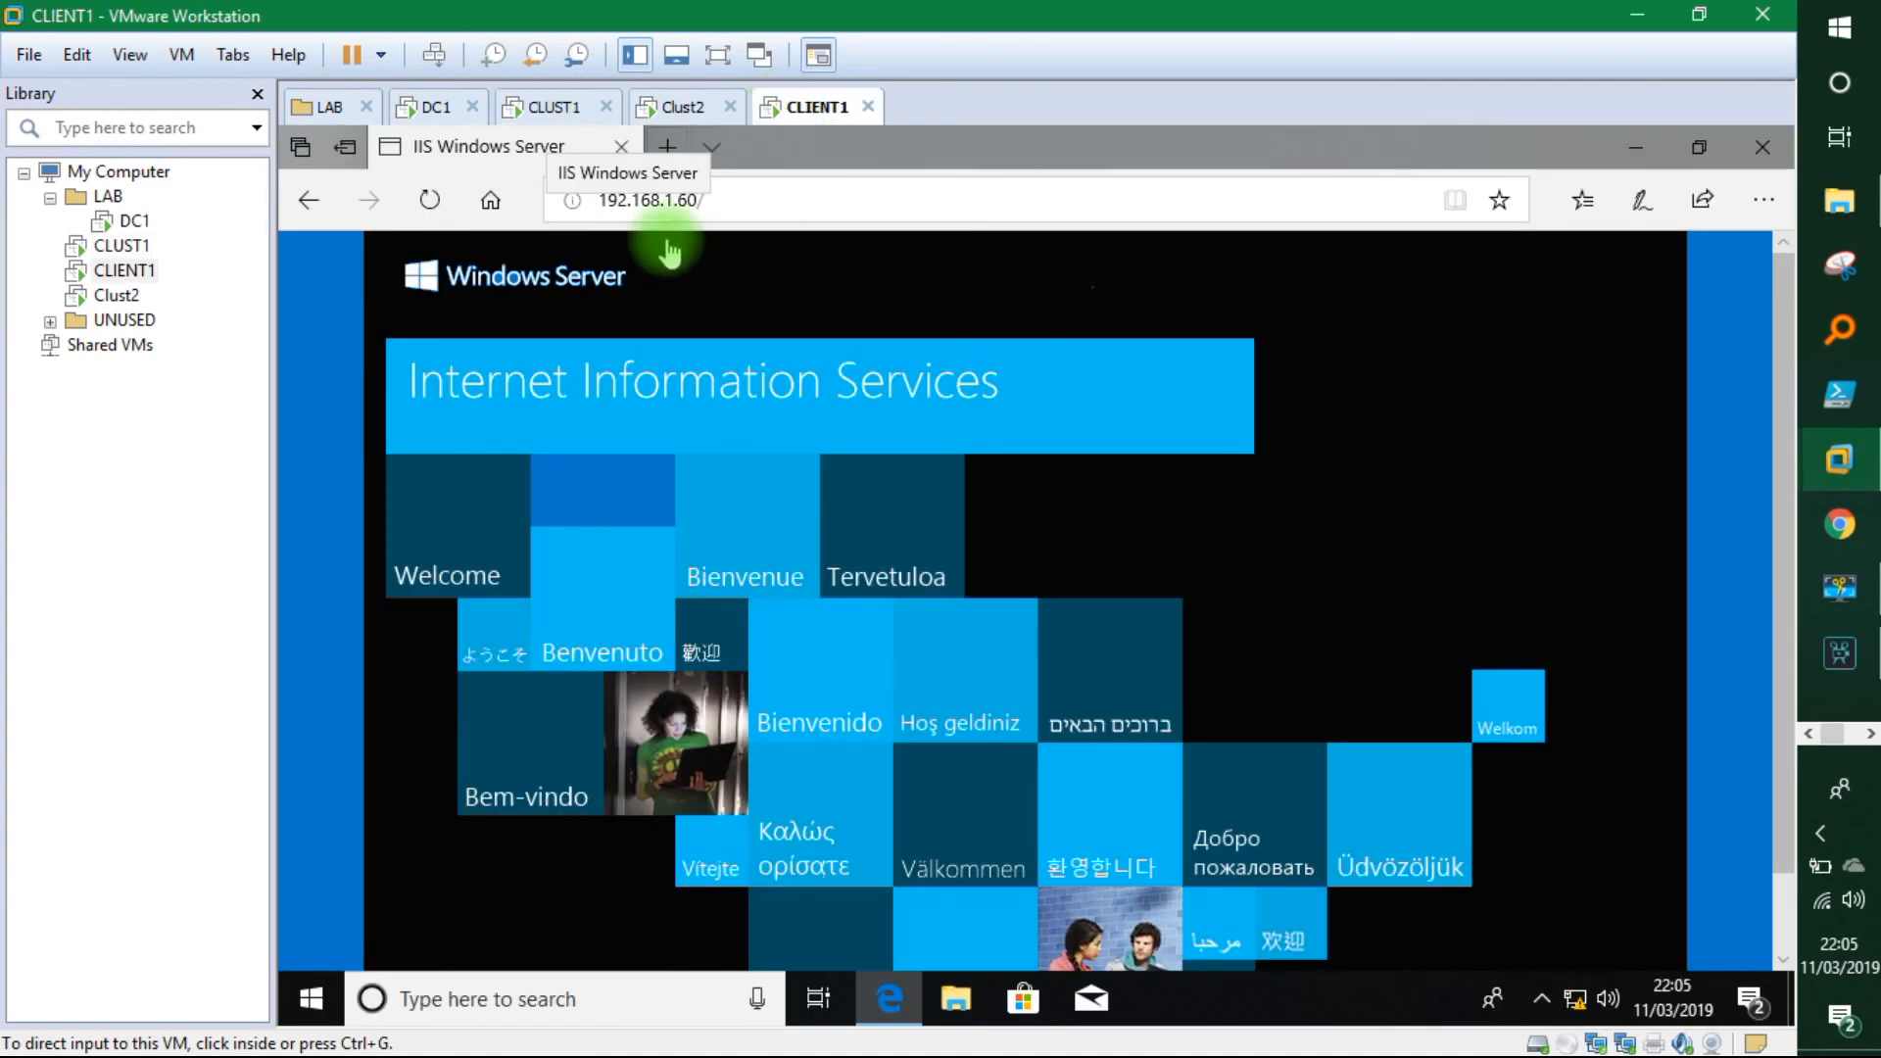
pyautogui.click(551, 108)
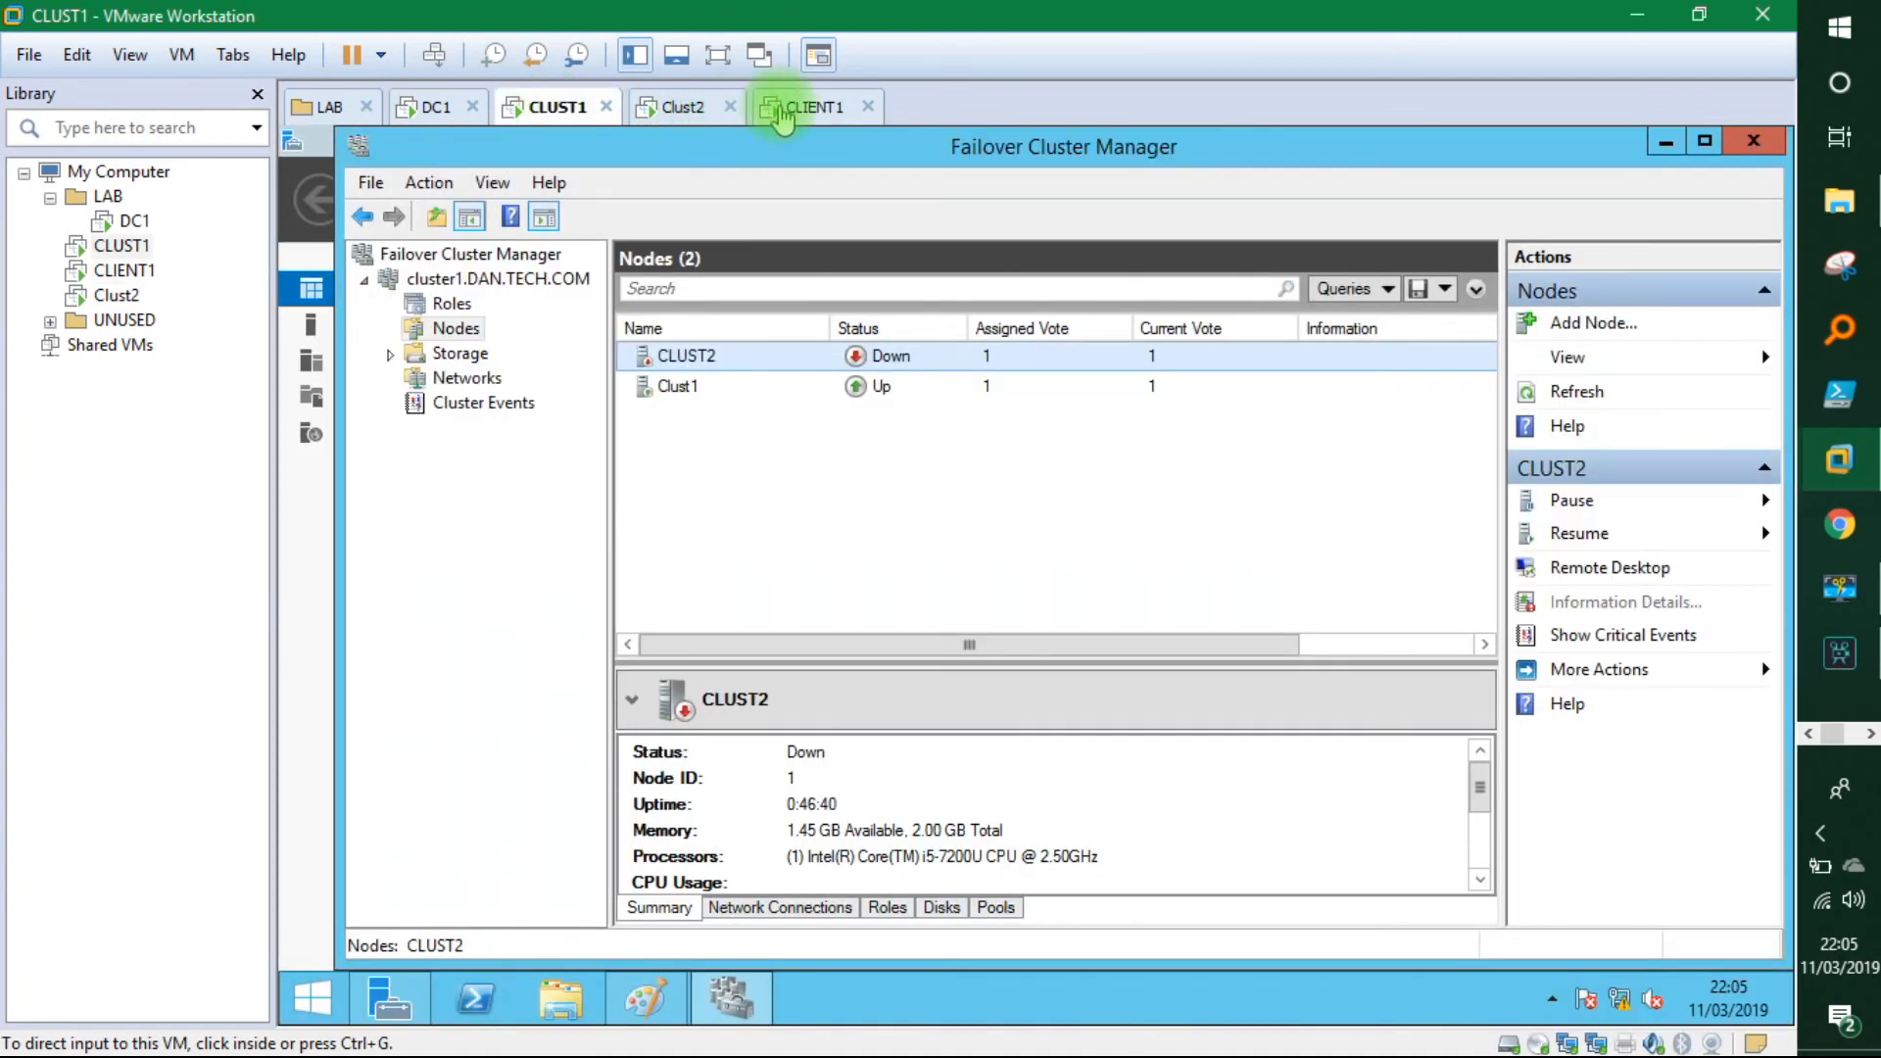